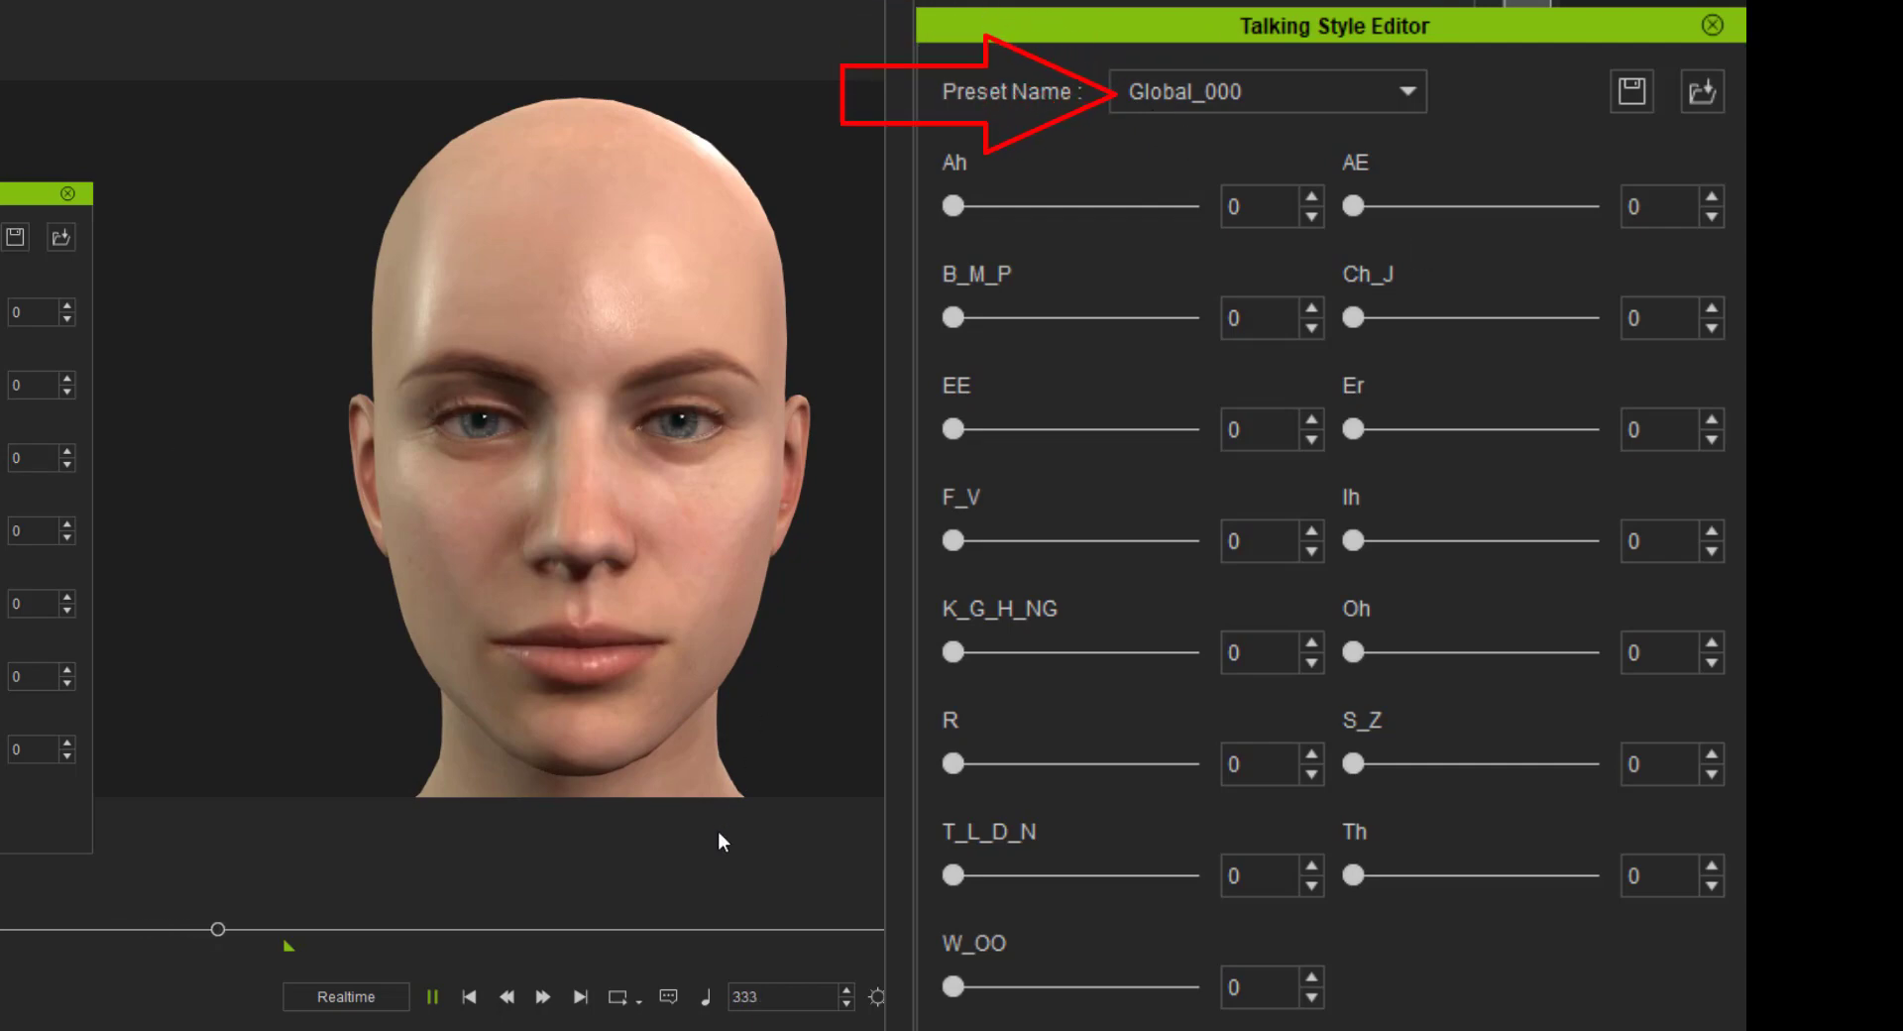
Step: Apply and play back the Global_050 and Global_100 talking style presets from frame 1
left_click(470, 996)
left_click(1333, 93)
left_click(1296, 151)
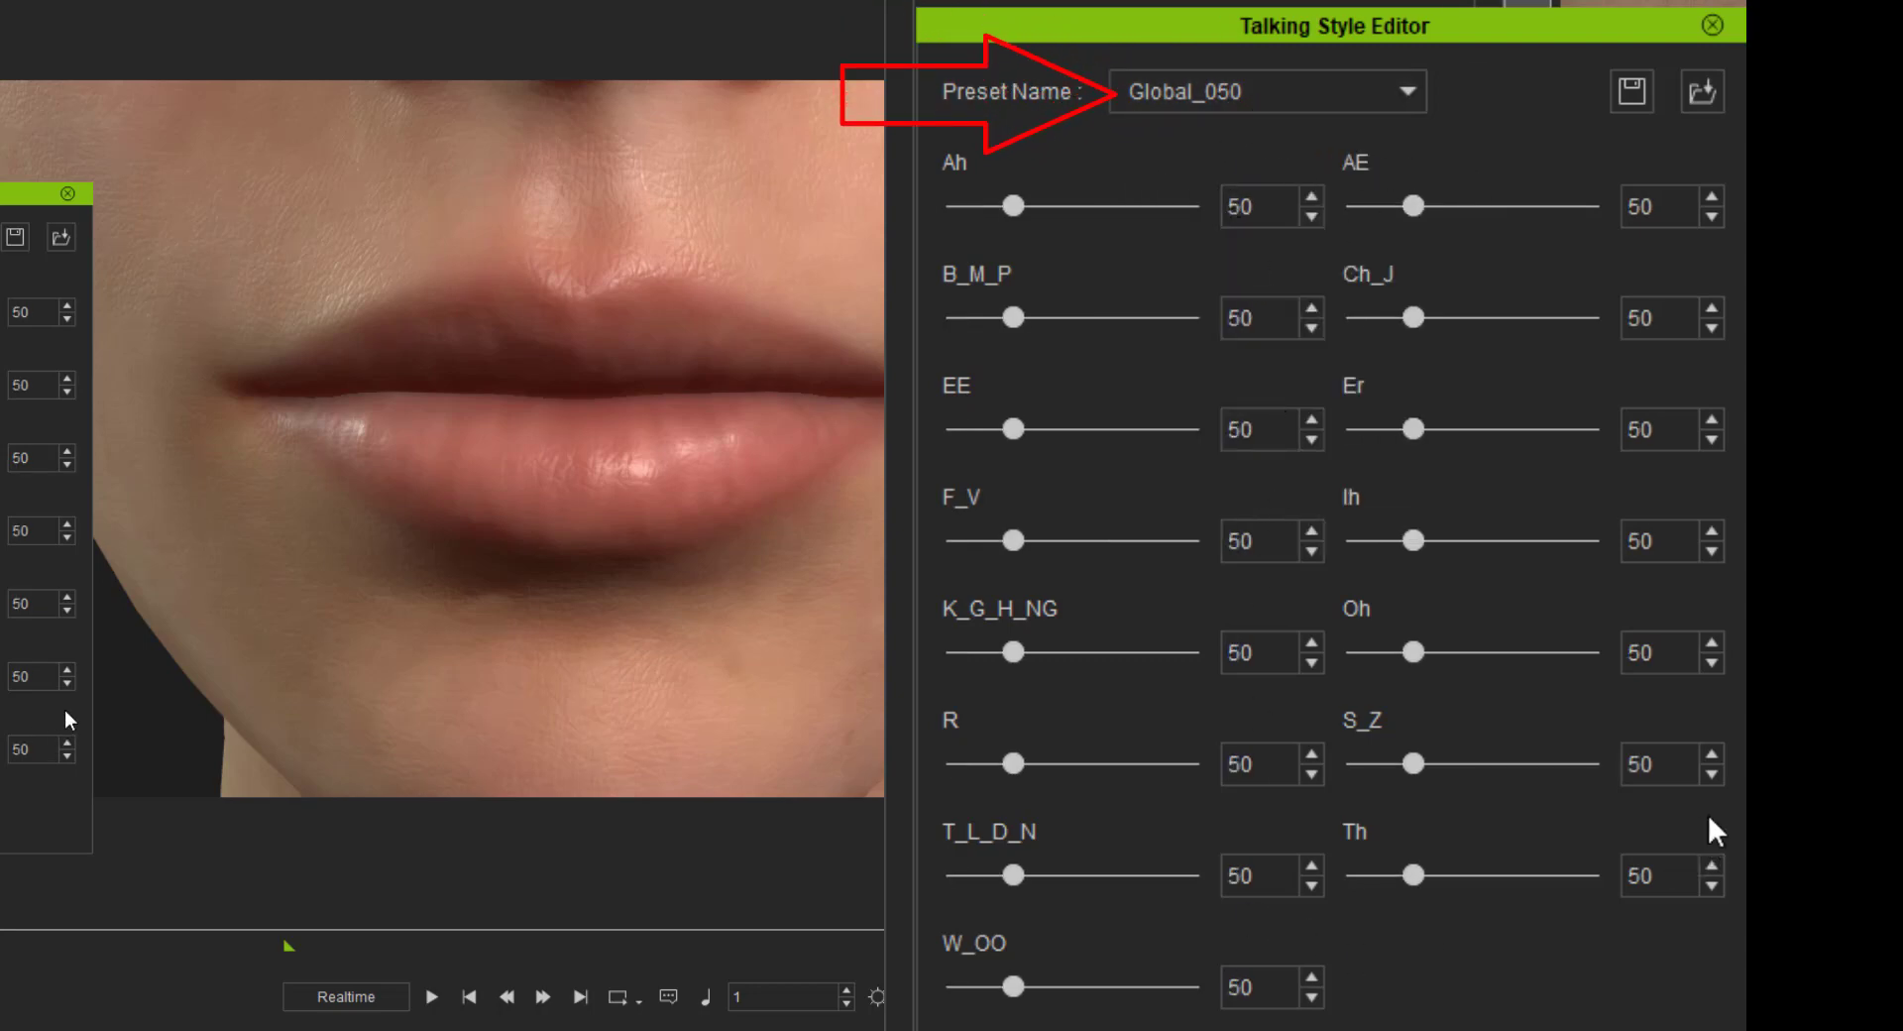
left_click(443, 1001)
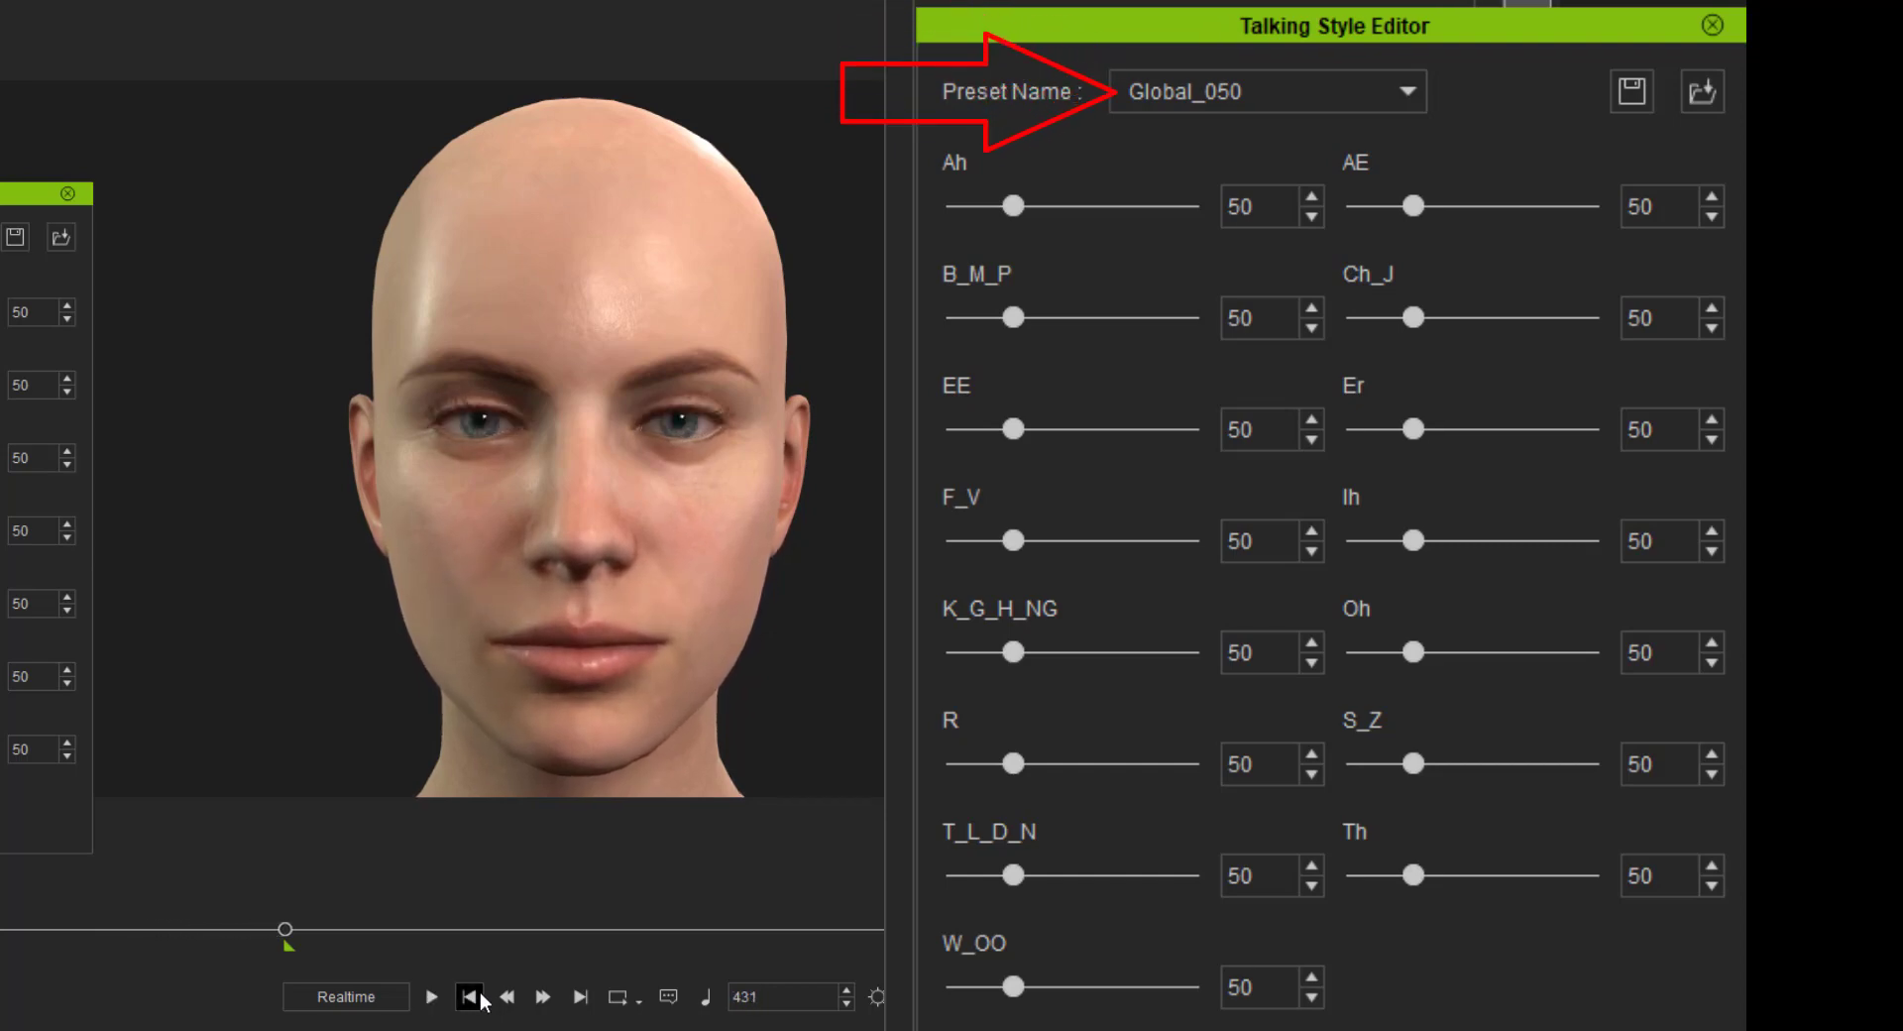
left_click(480, 999)
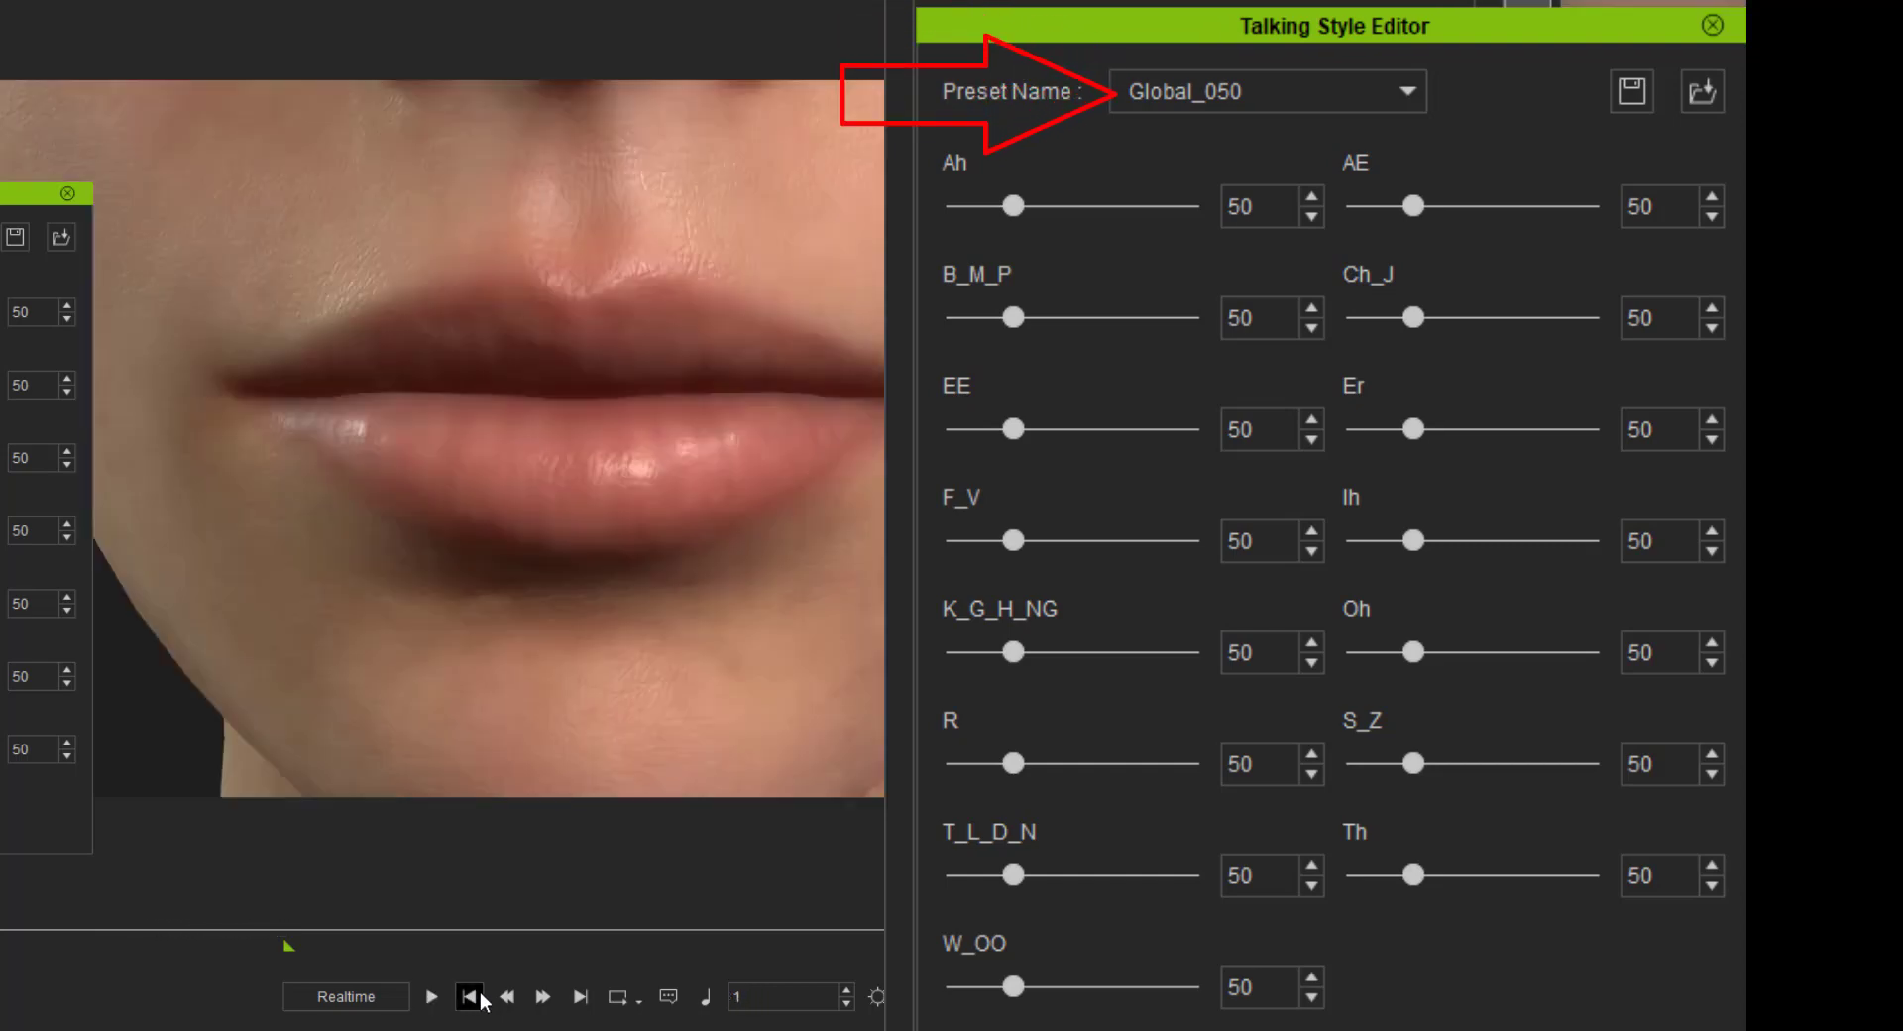
left_click(1306, 105)
left_click(1242, 187)
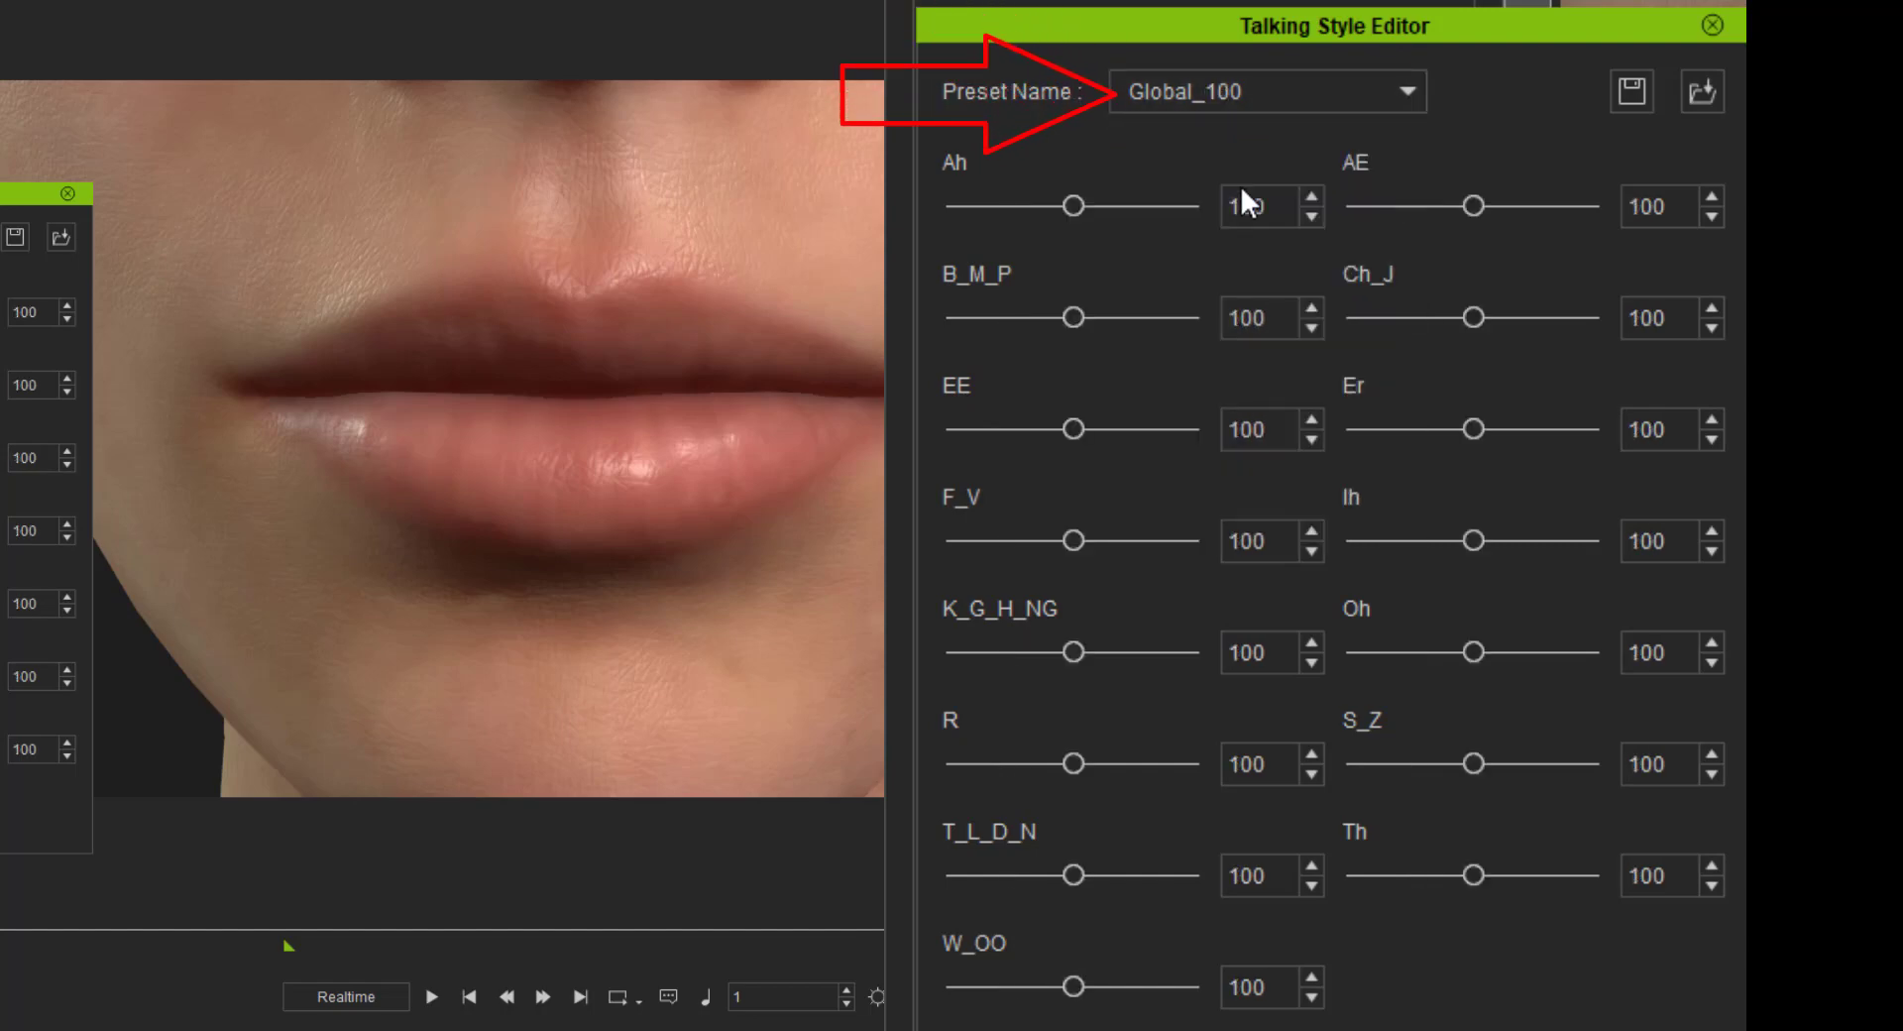
left_click(433, 997)
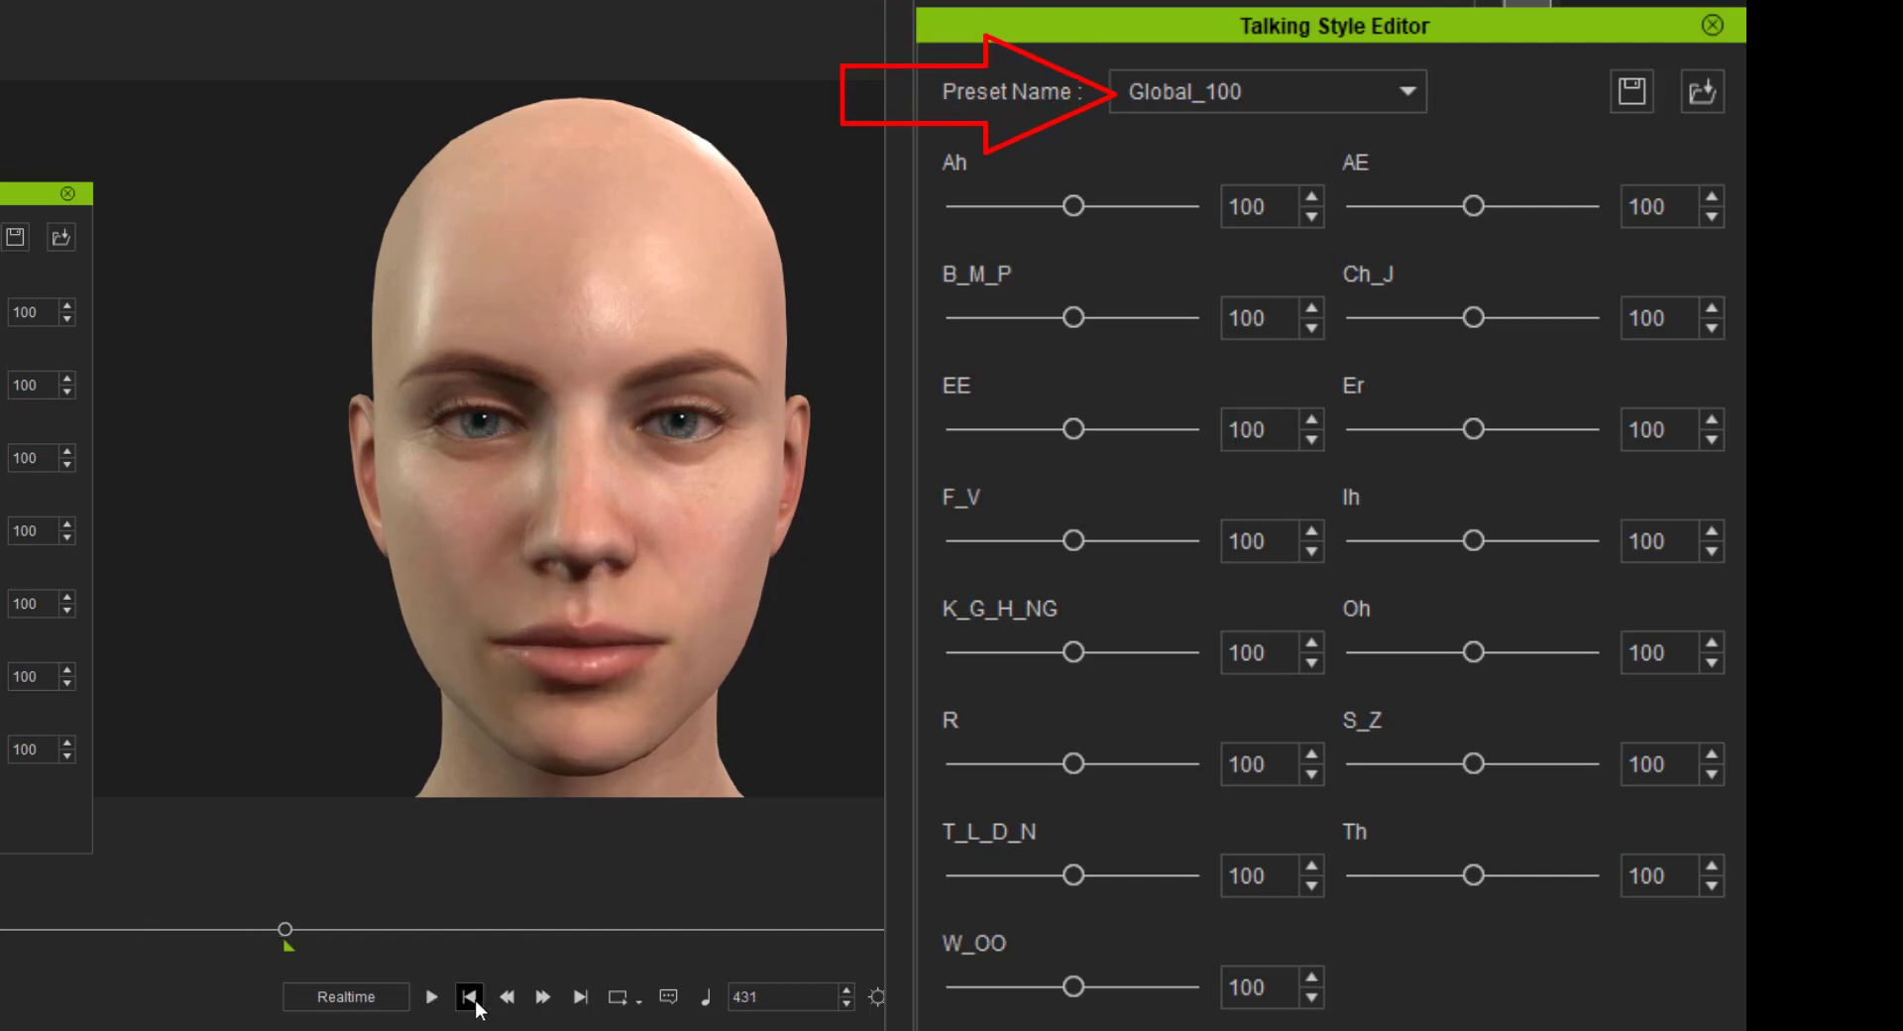
Step: Apply and play back Global_150, then Global_200, rewinding to frame 1 afterwards
left_click(474, 998)
left_click(1390, 92)
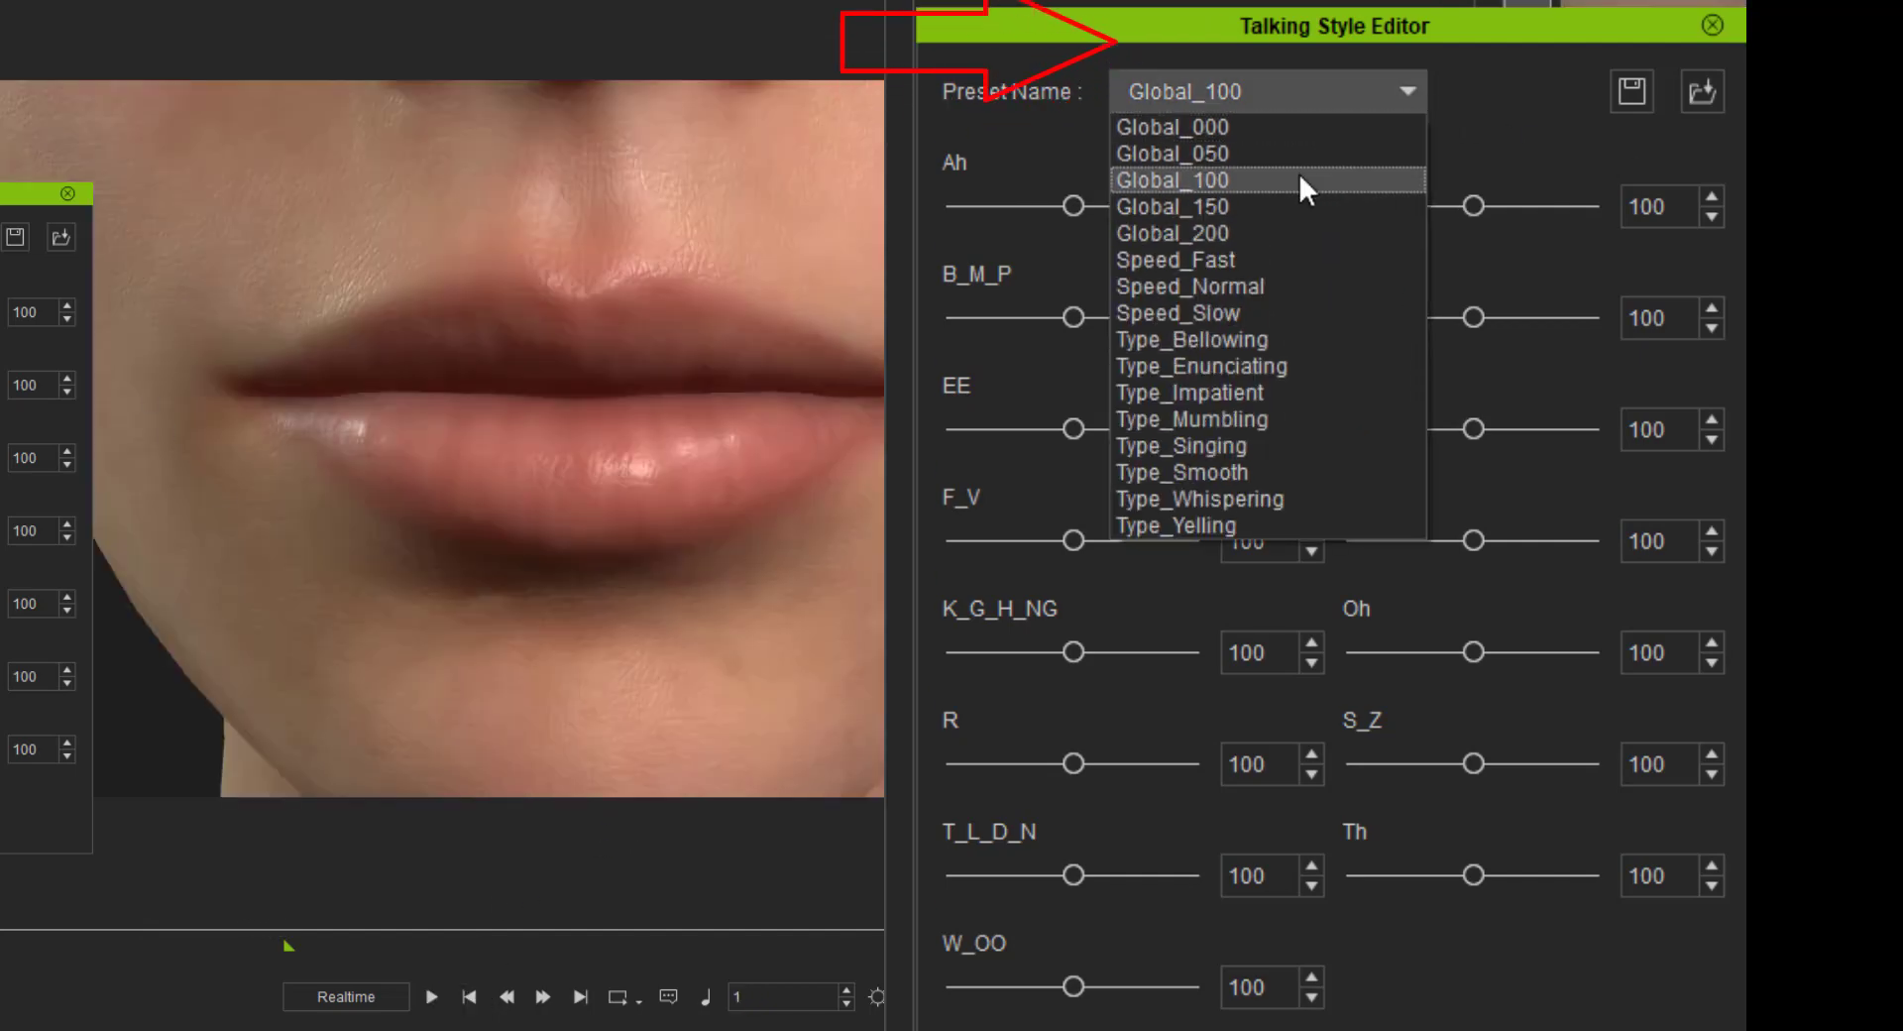
left_click(1273, 207)
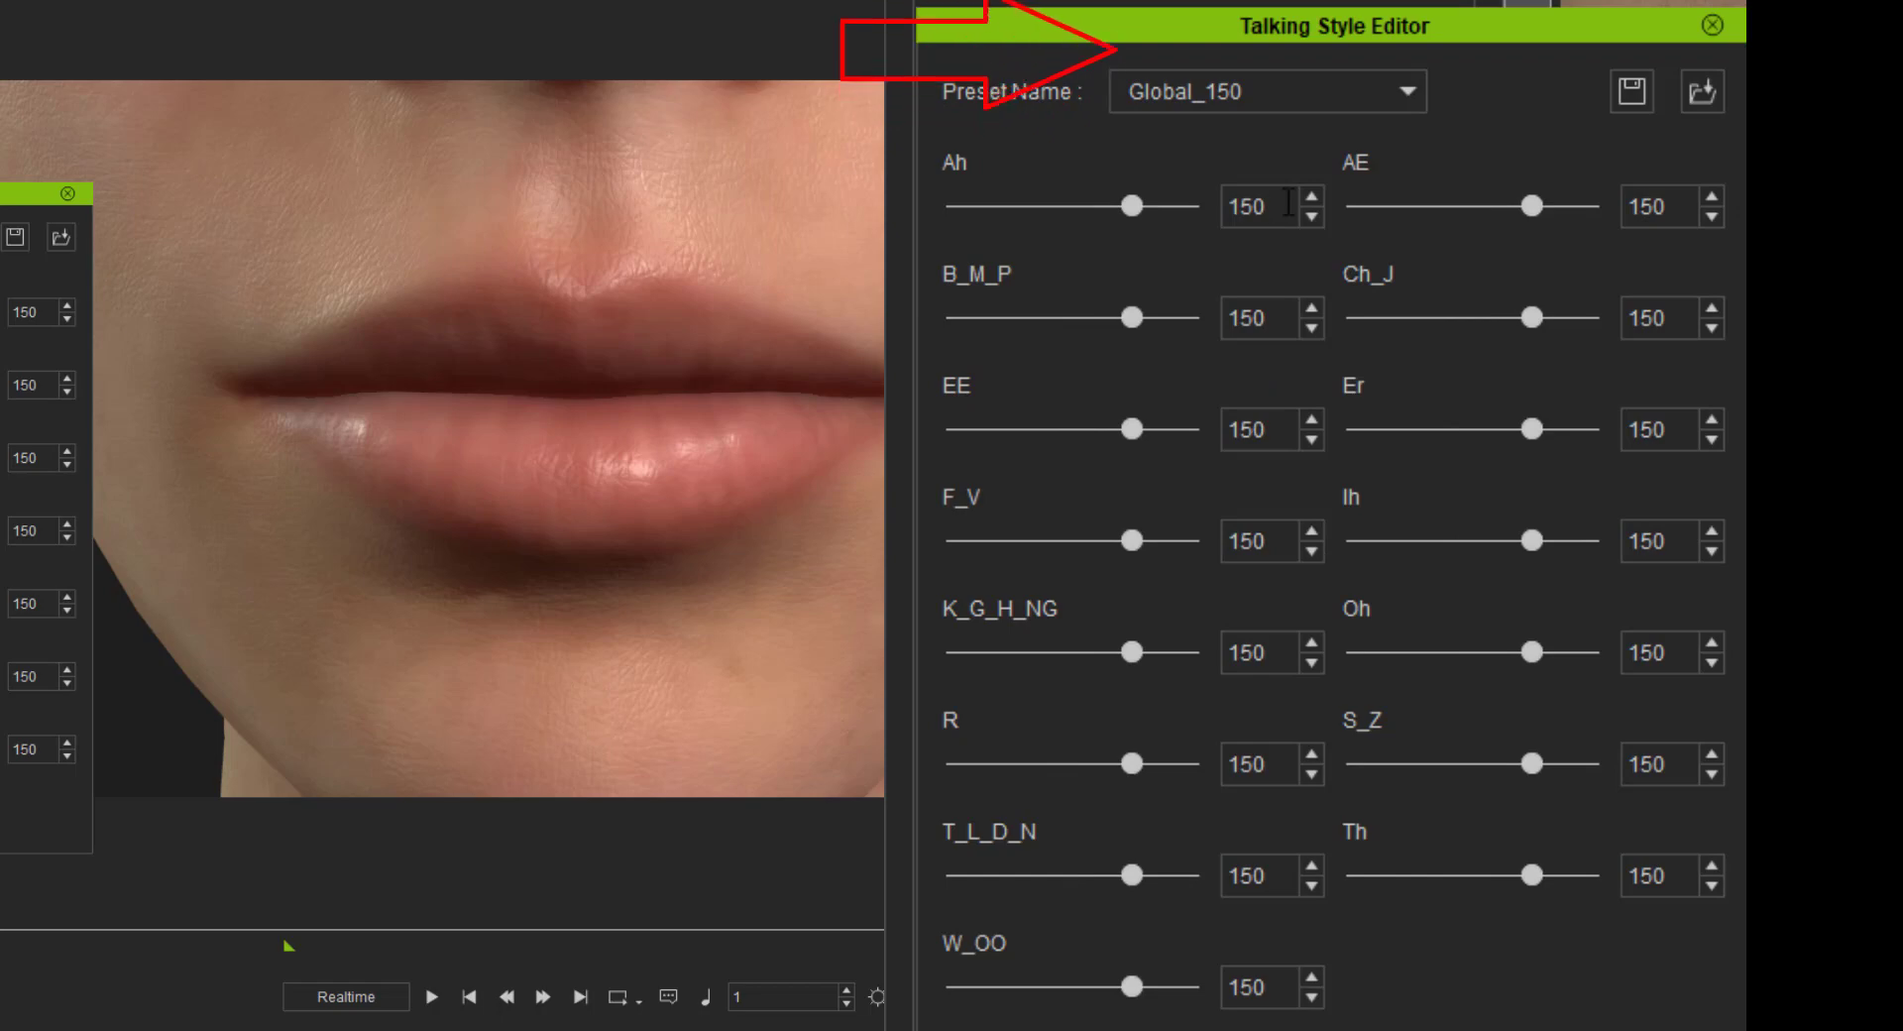
left_click(433, 997)
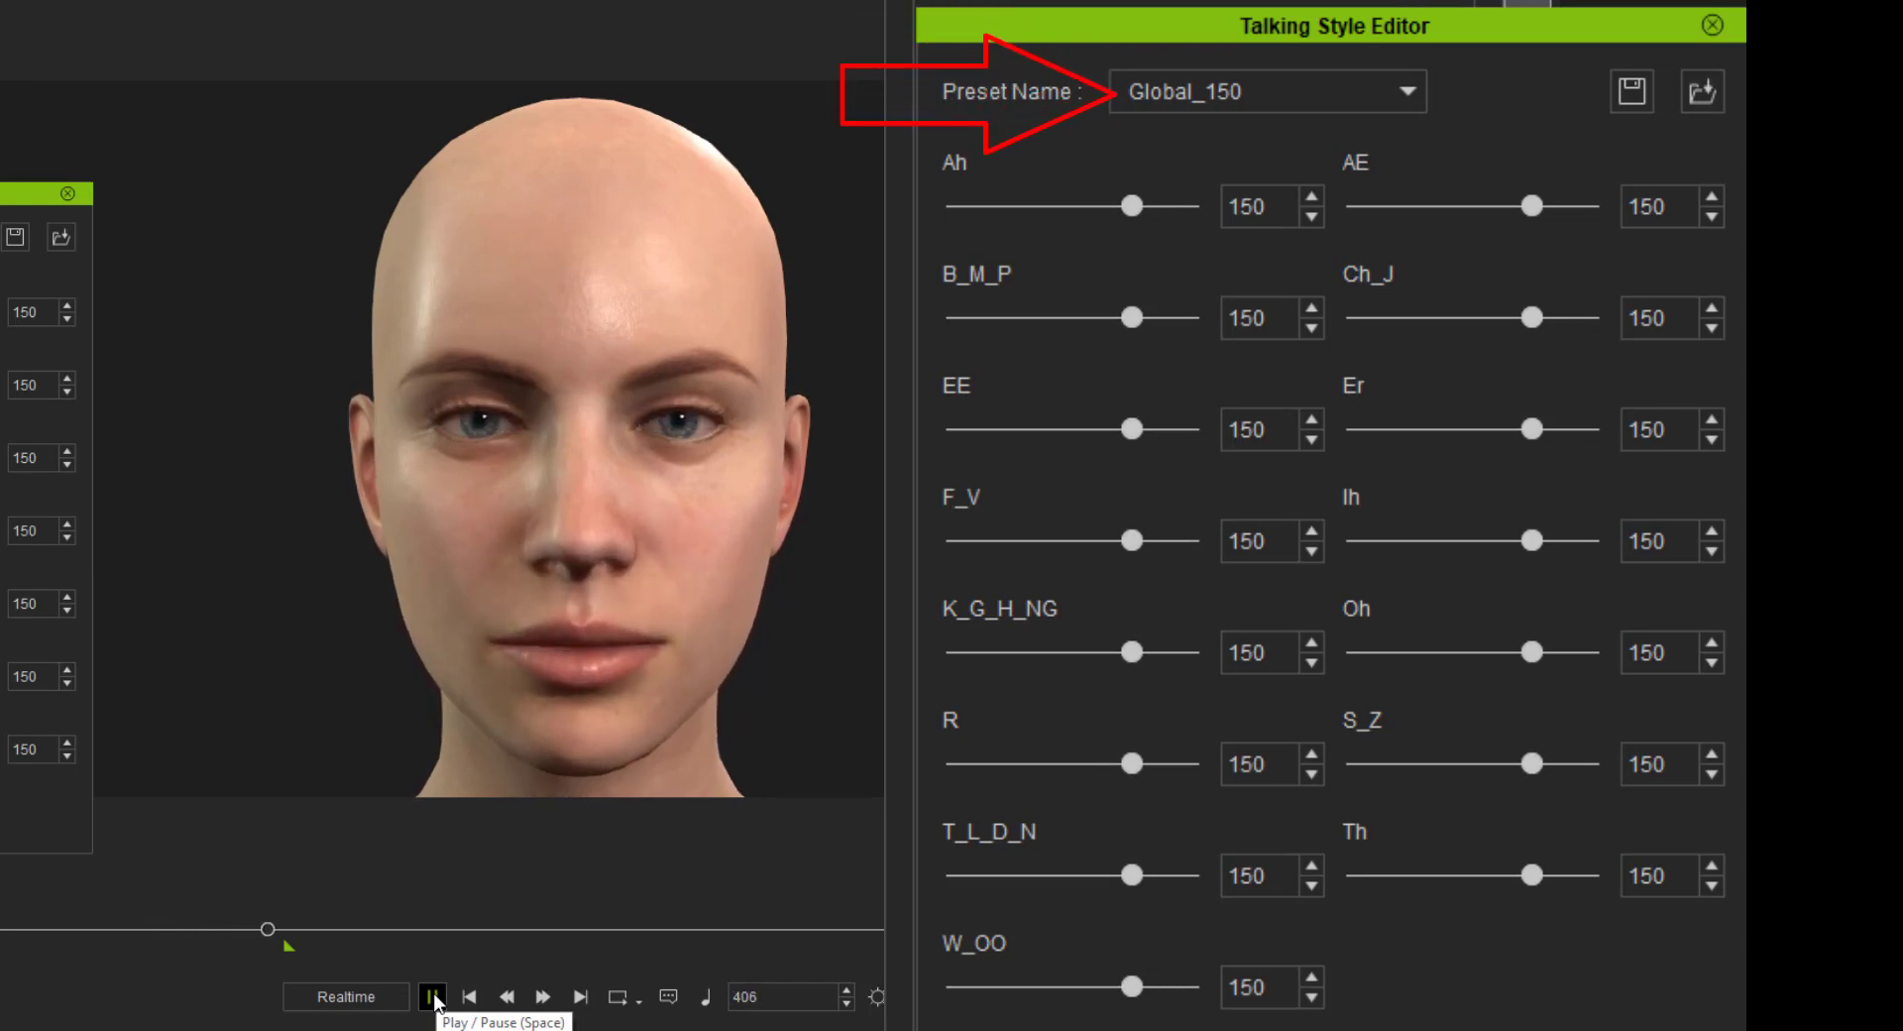
left_click(471, 997)
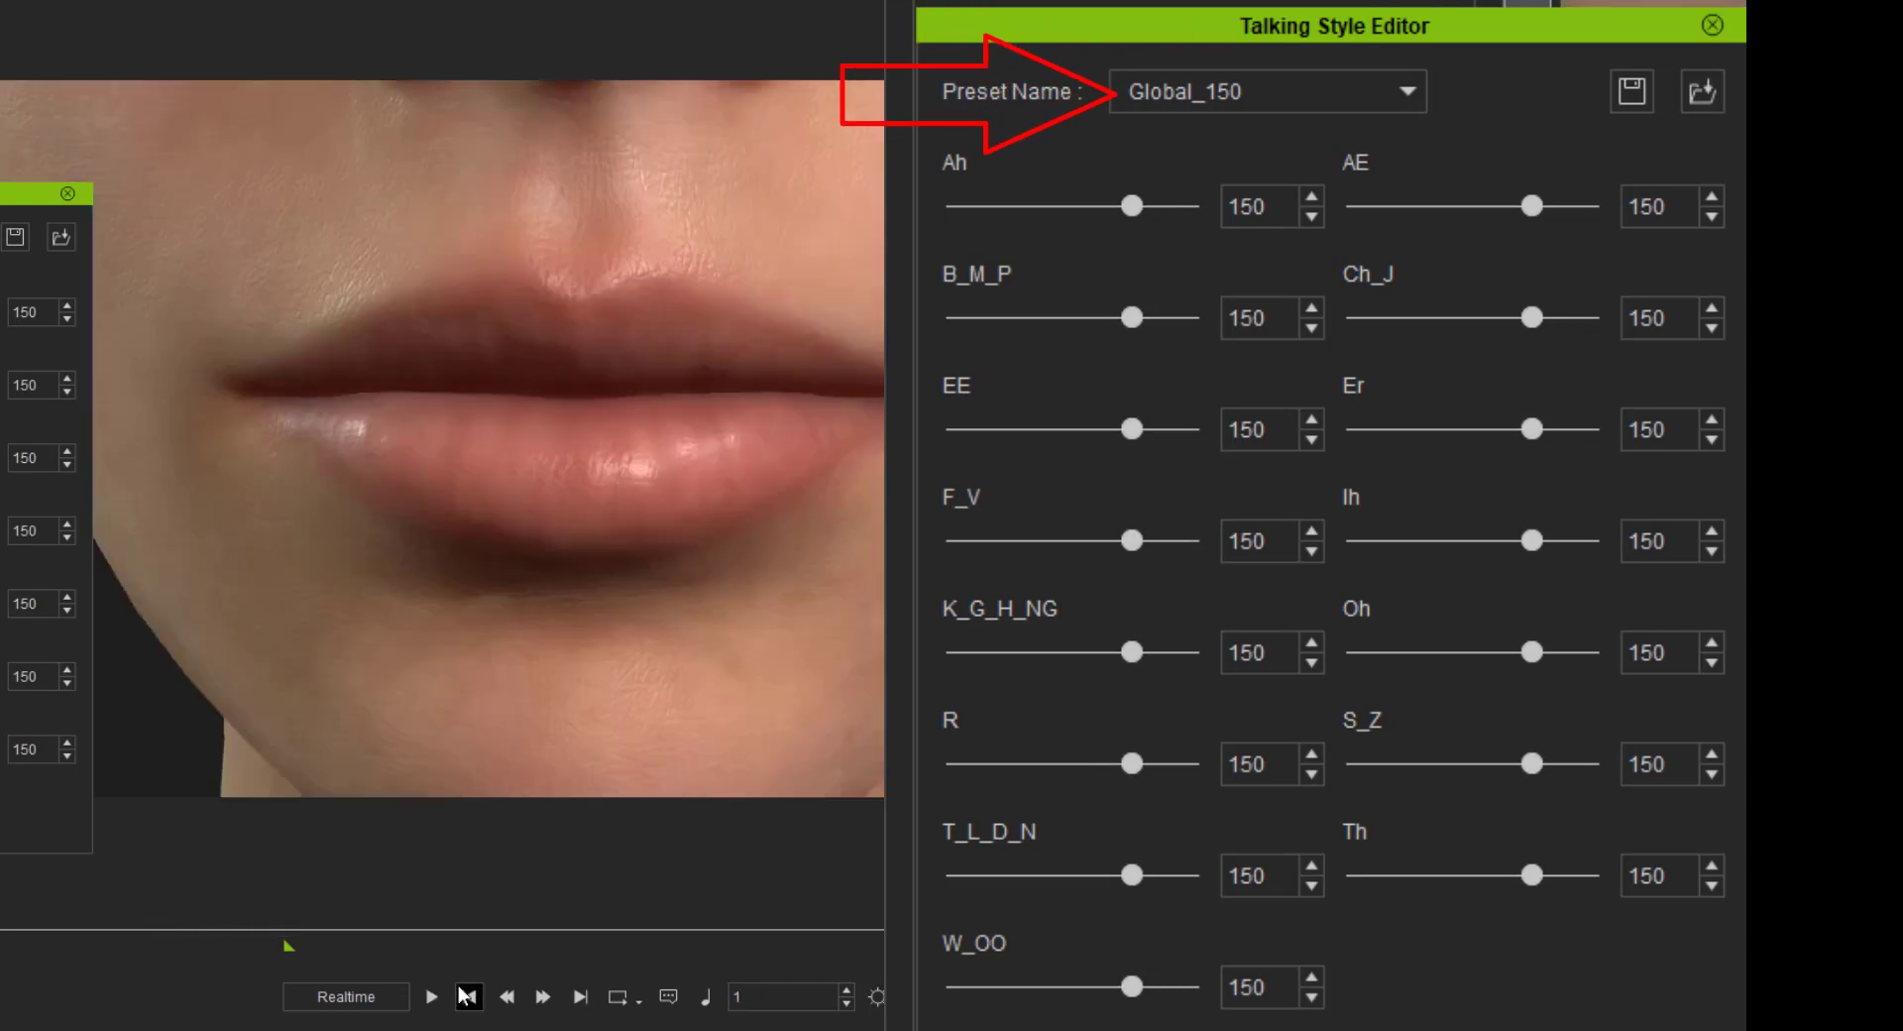
left_click(1316, 94)
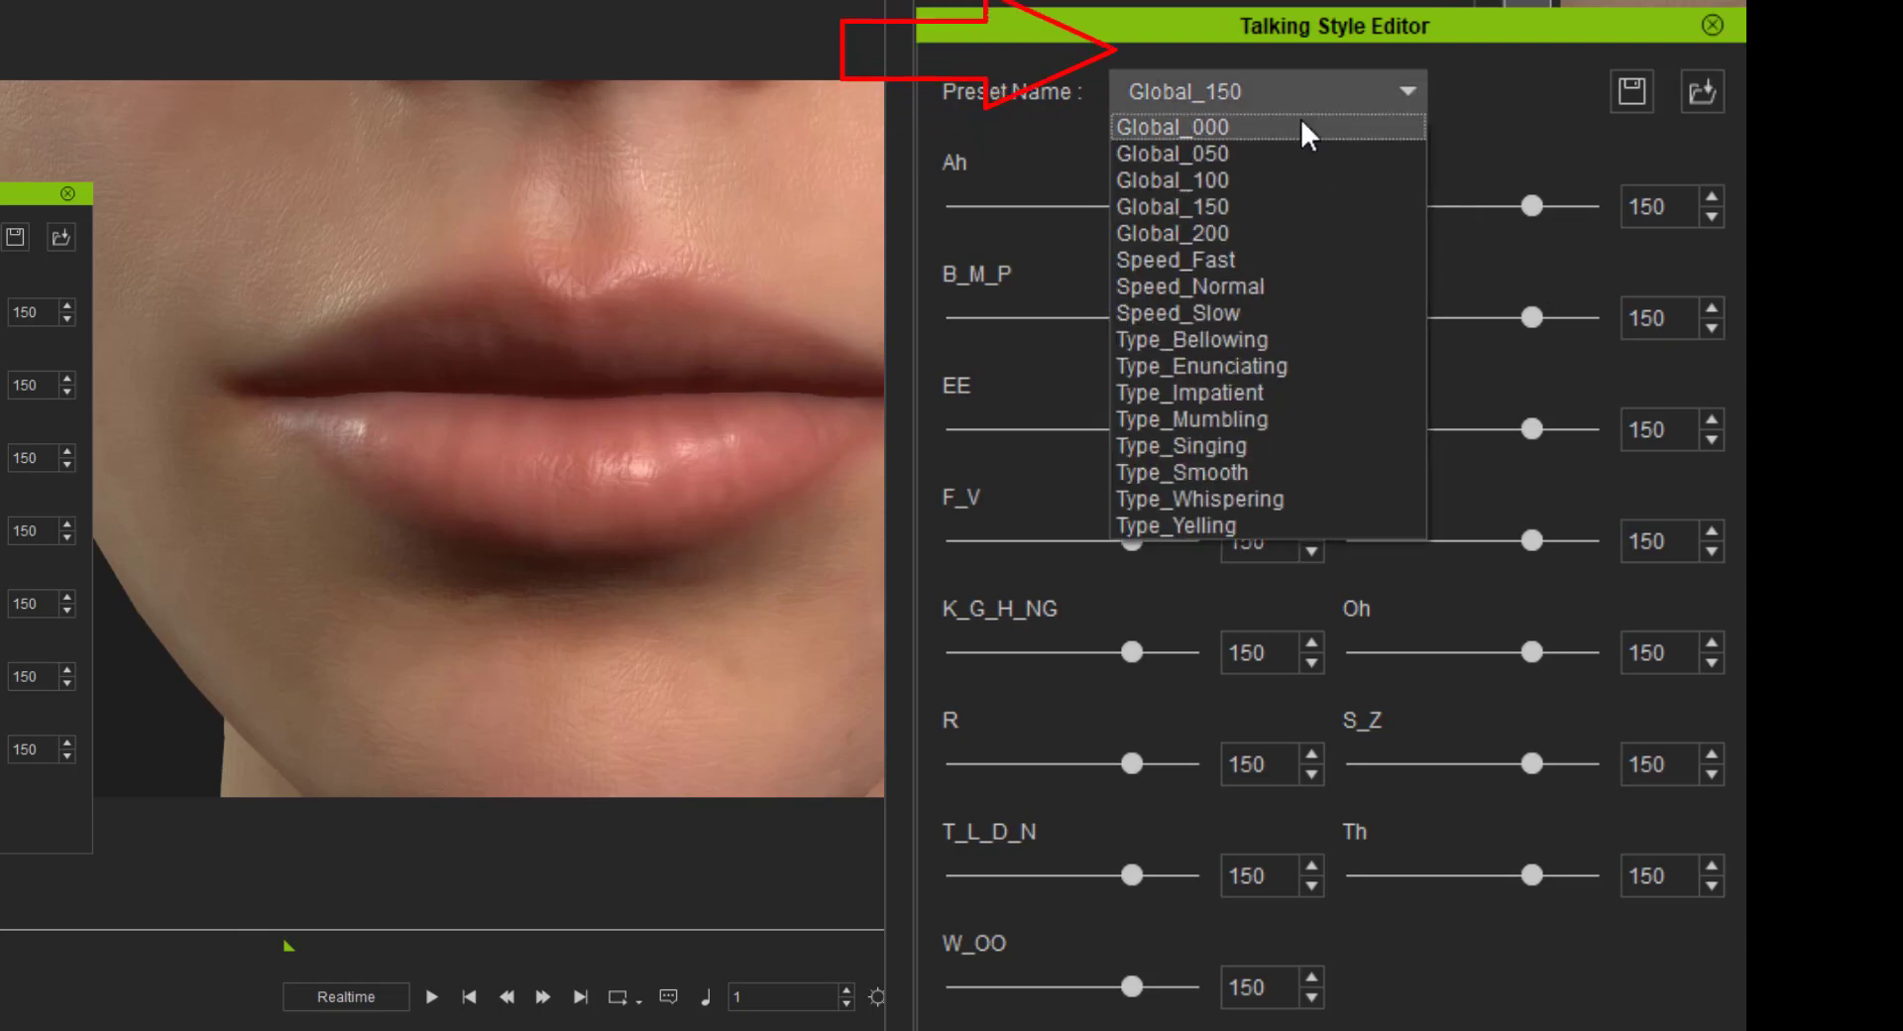
left_click(1281, 230)
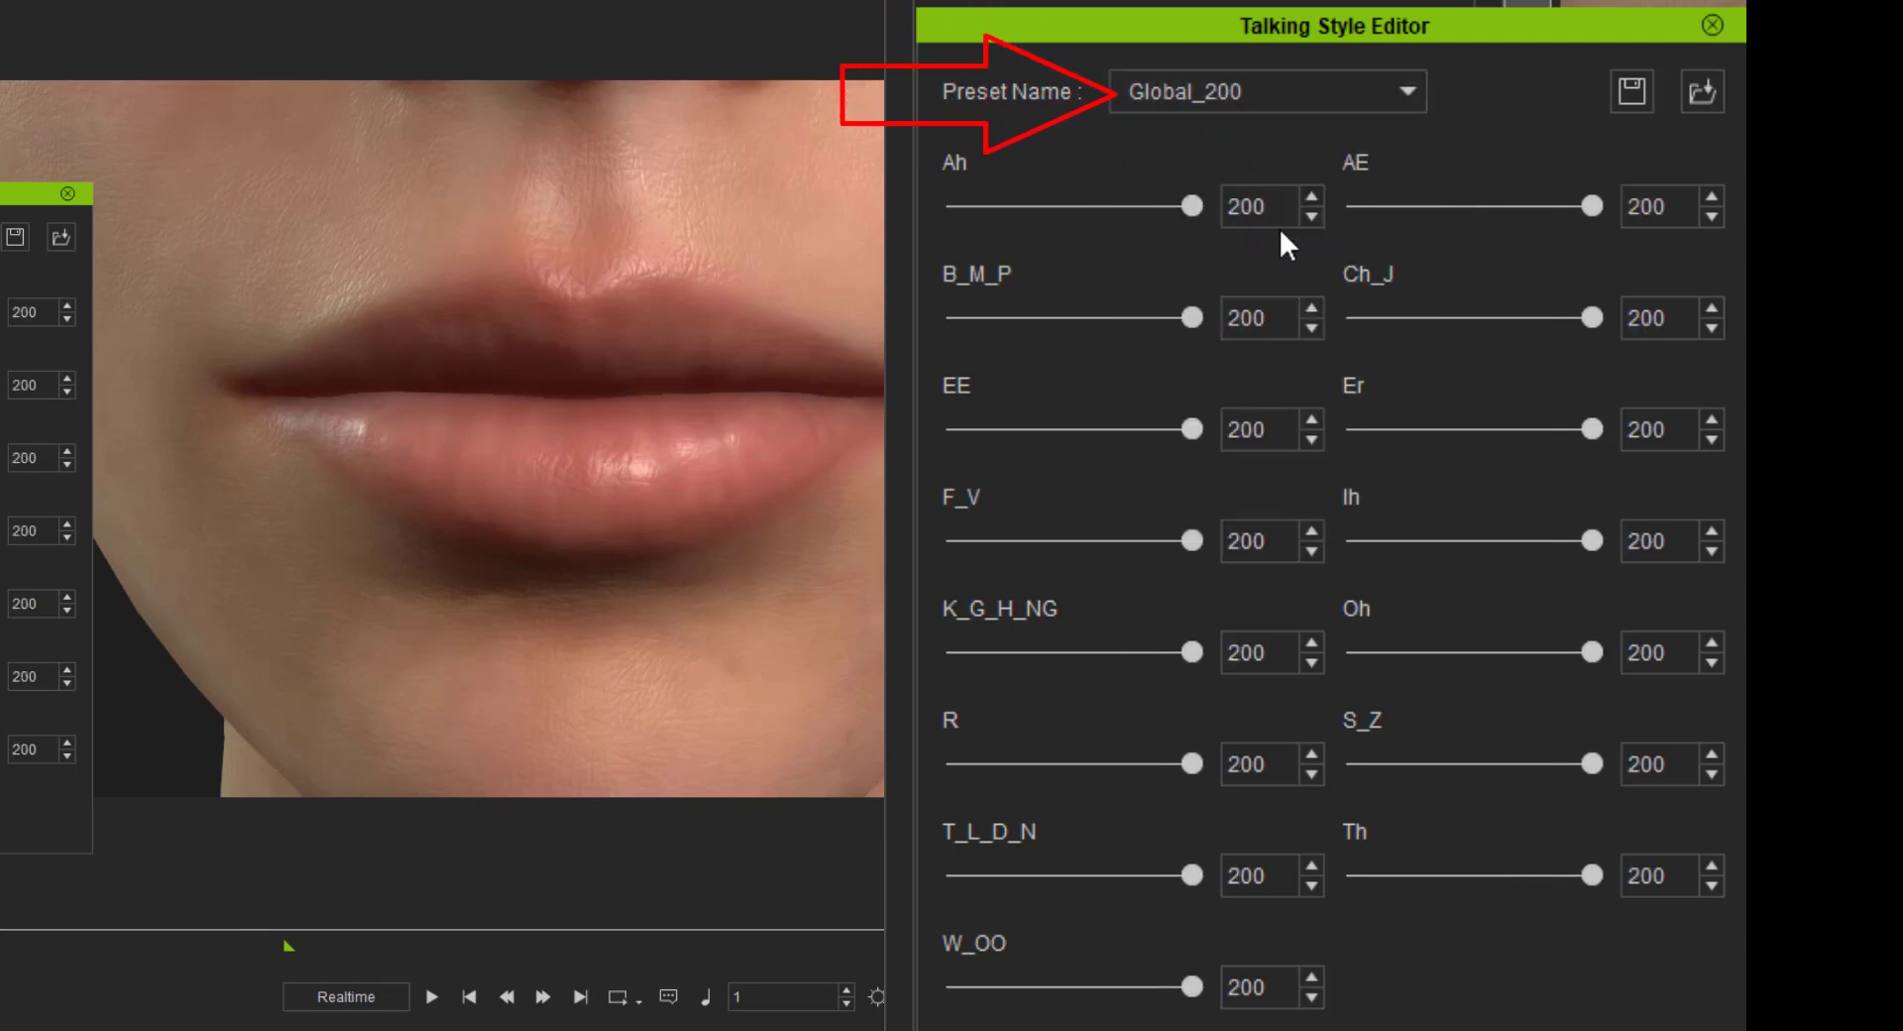
left_click(445, 994)
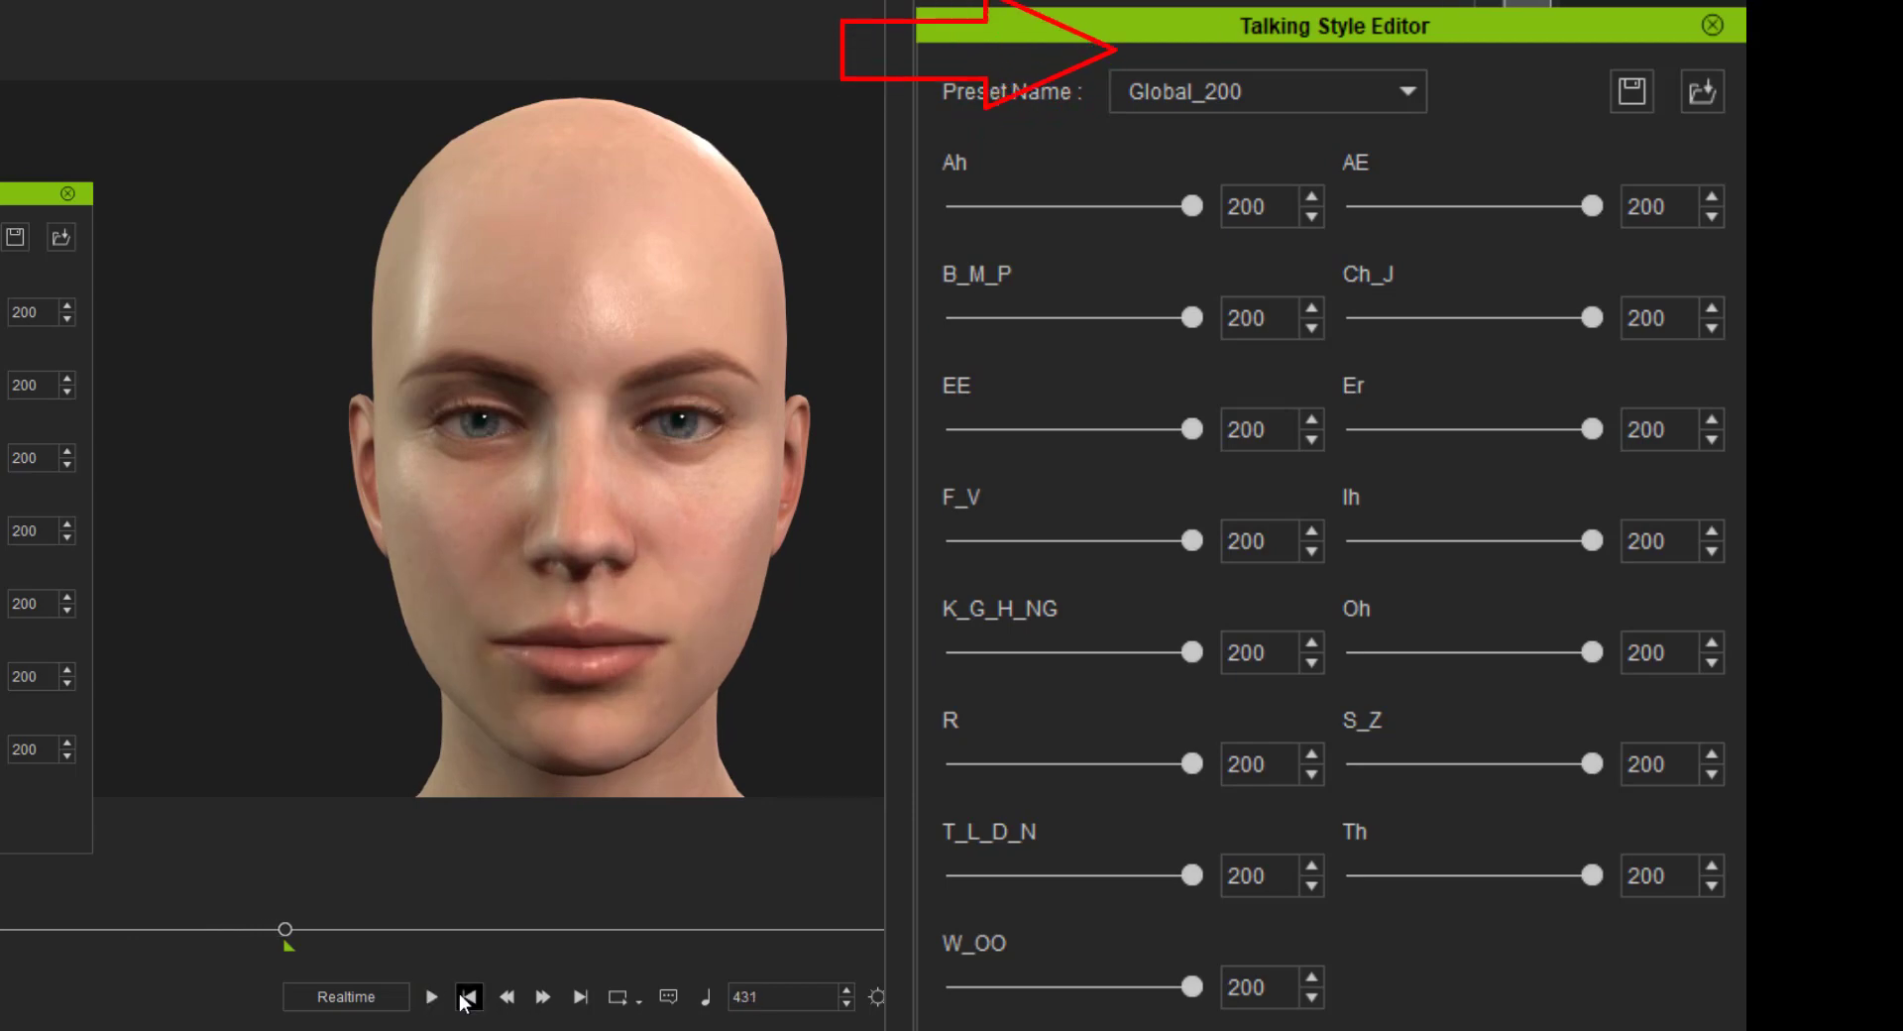
left_click(467, 997)
Step: Play back the Speed_Fast, Speed_Normal and Speed_Slow presets in turn, ending on Speed_Slow
left_click(1375, 93)
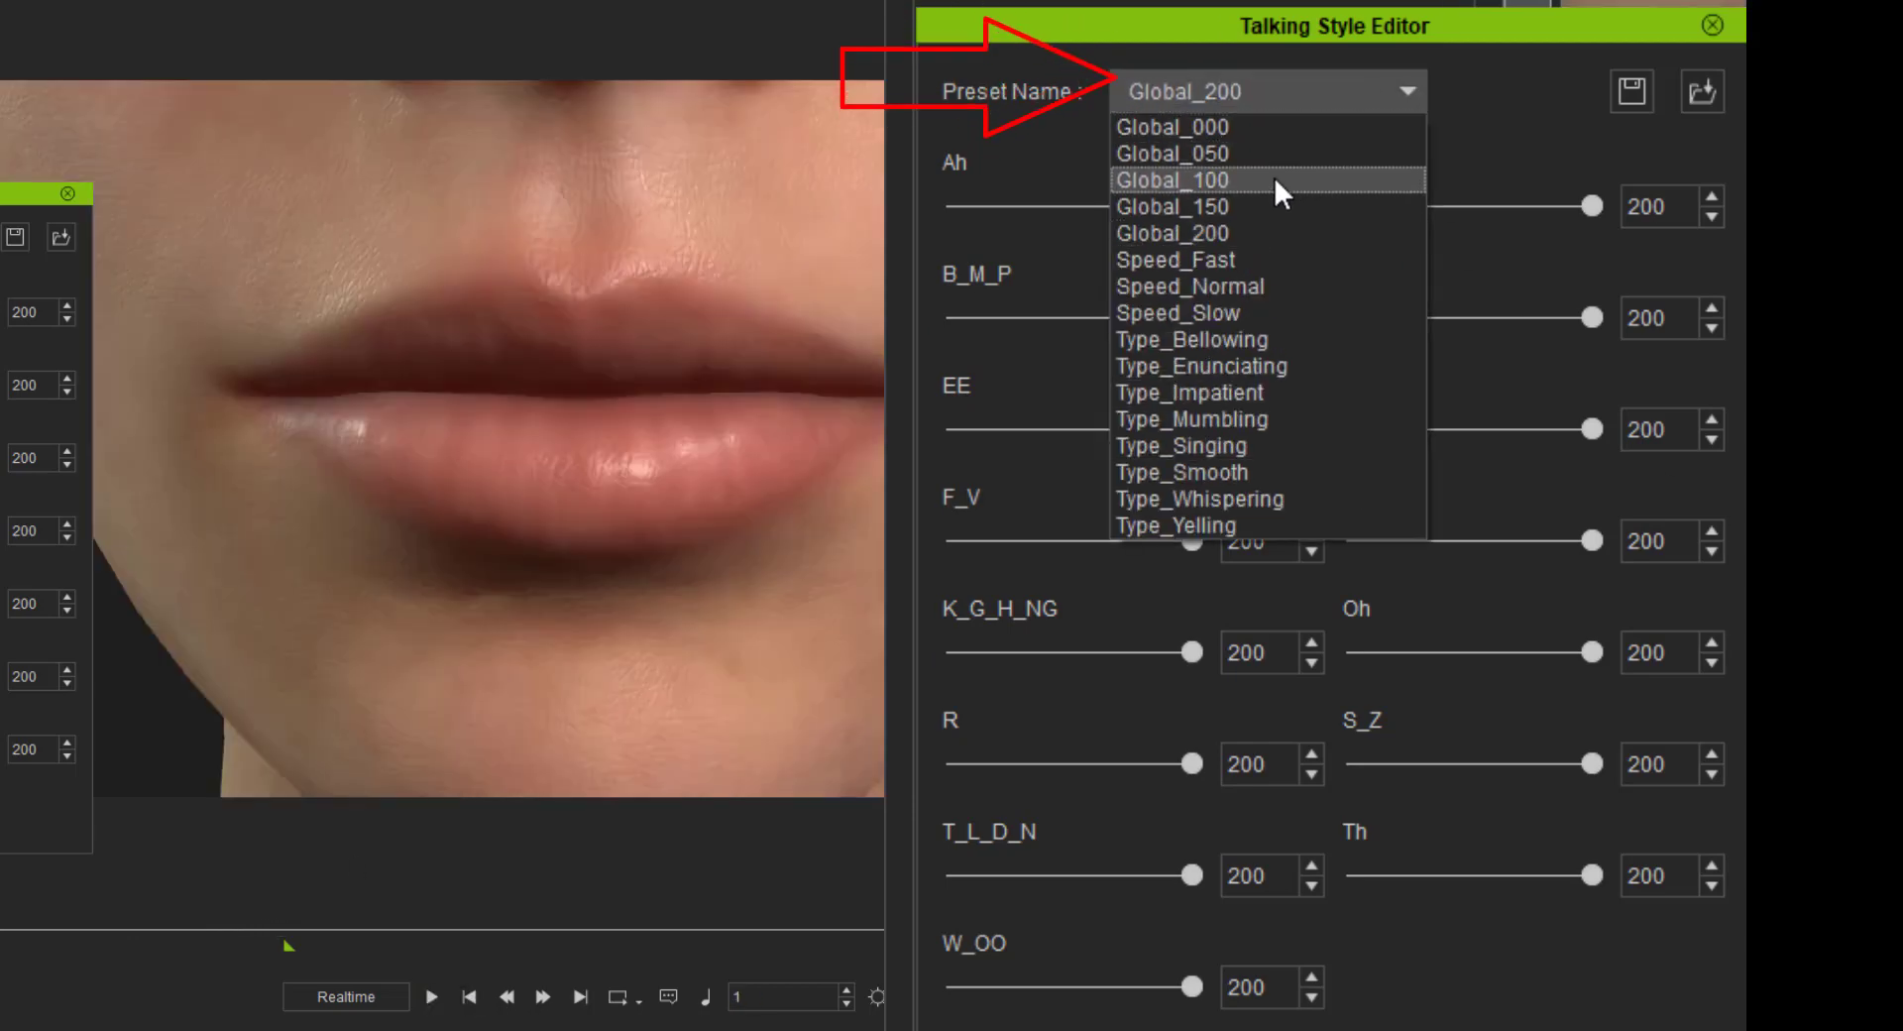
left_click(1194, 262)
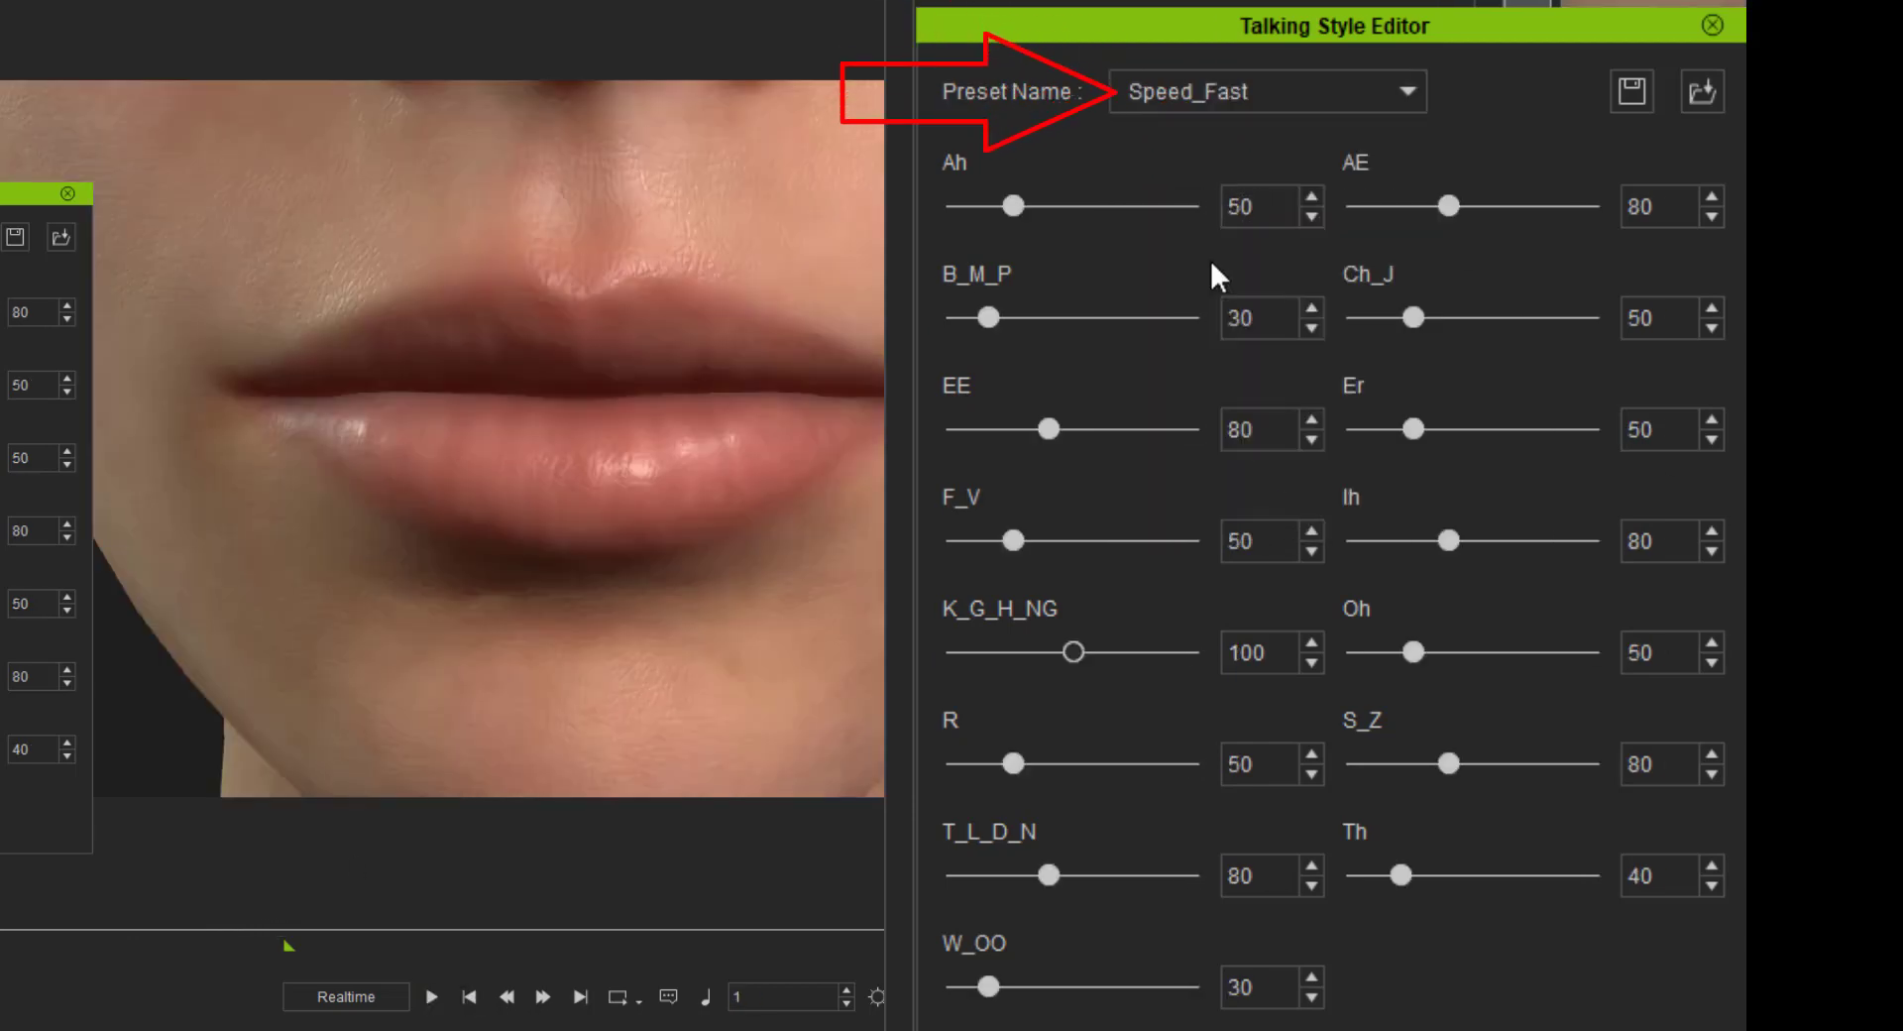
left_click(433, 995)
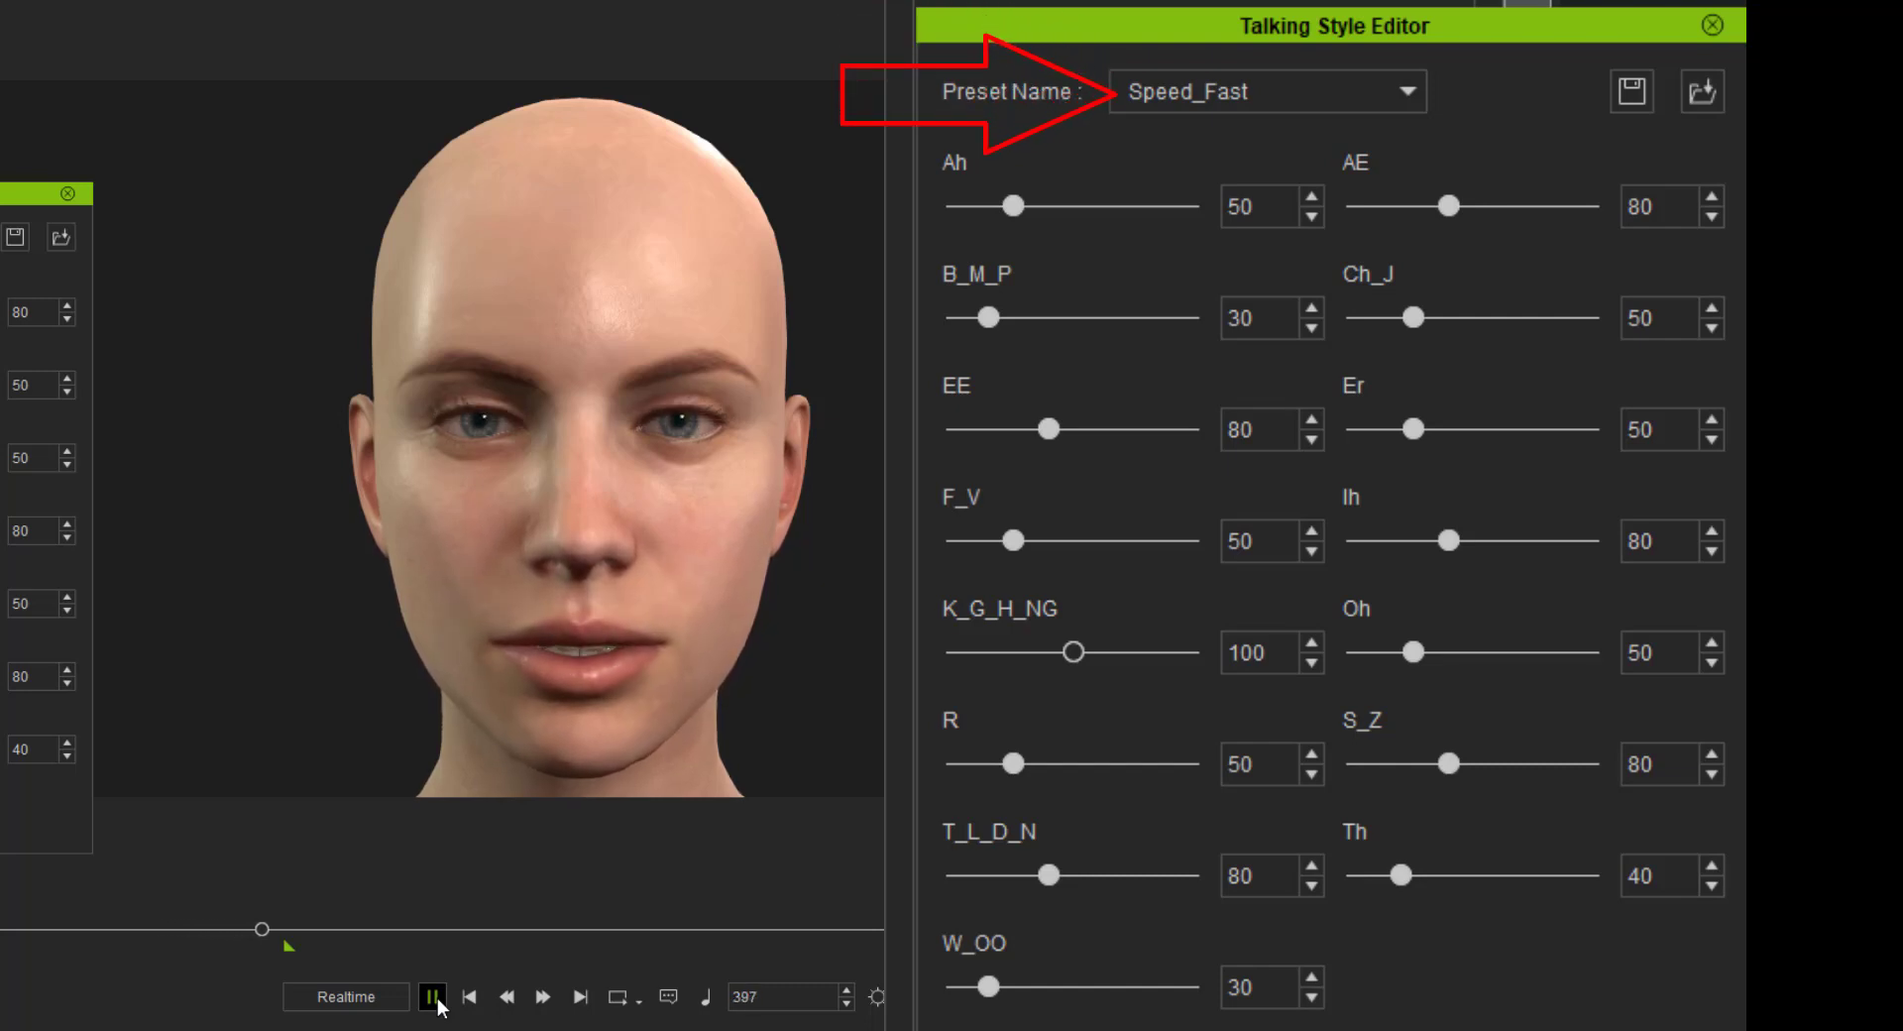
left_click(469, 999)
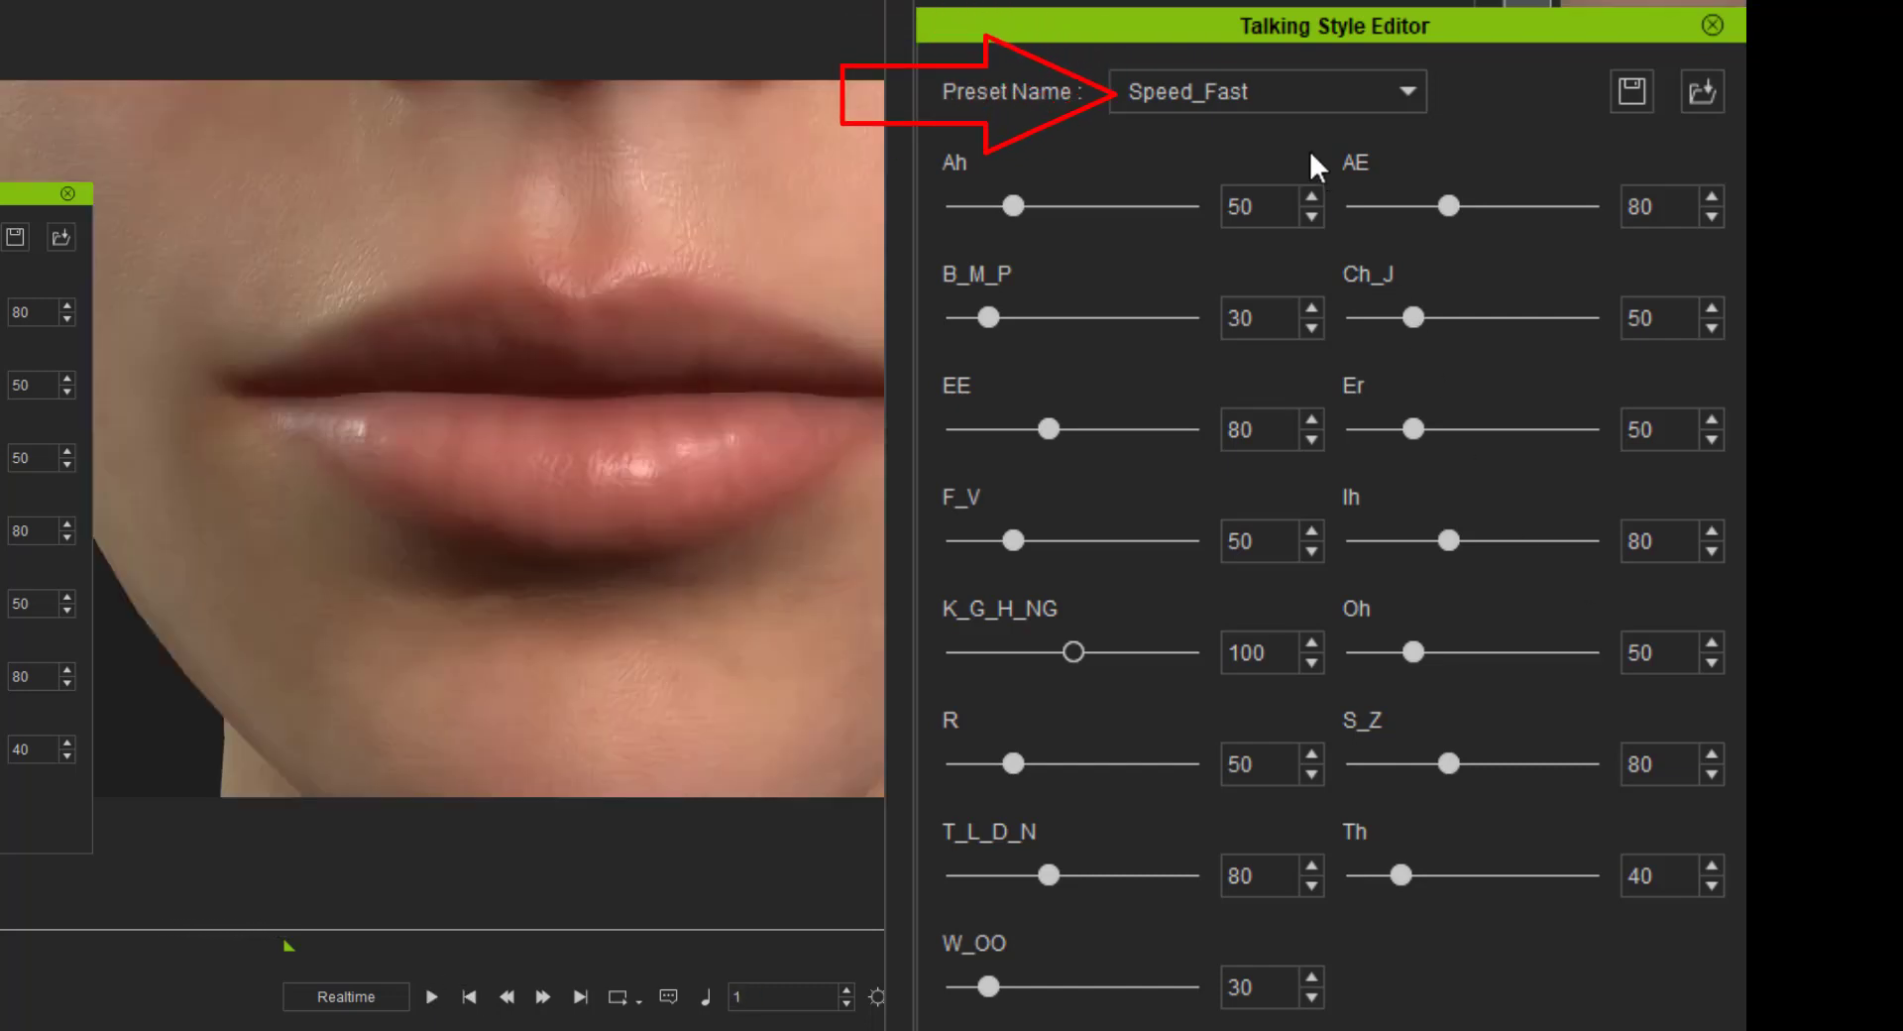
left_click(1294, 91)
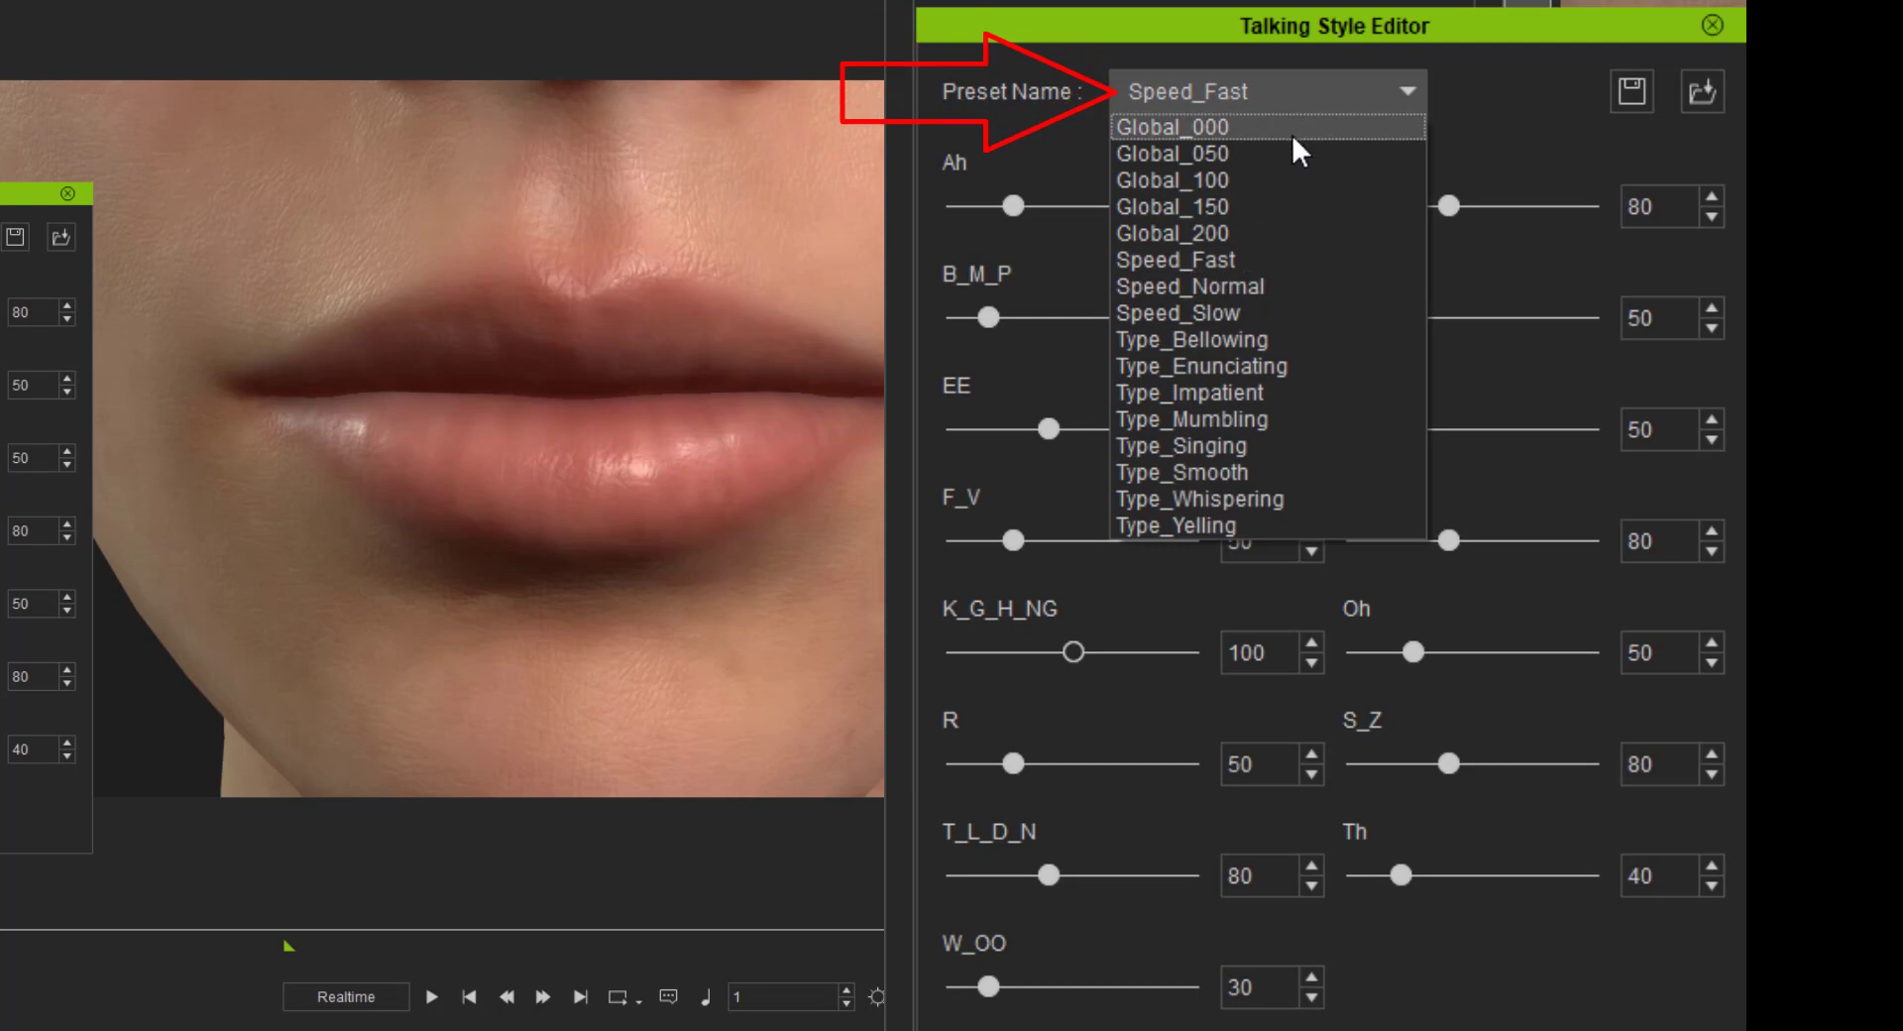
left_click(1271, 285)
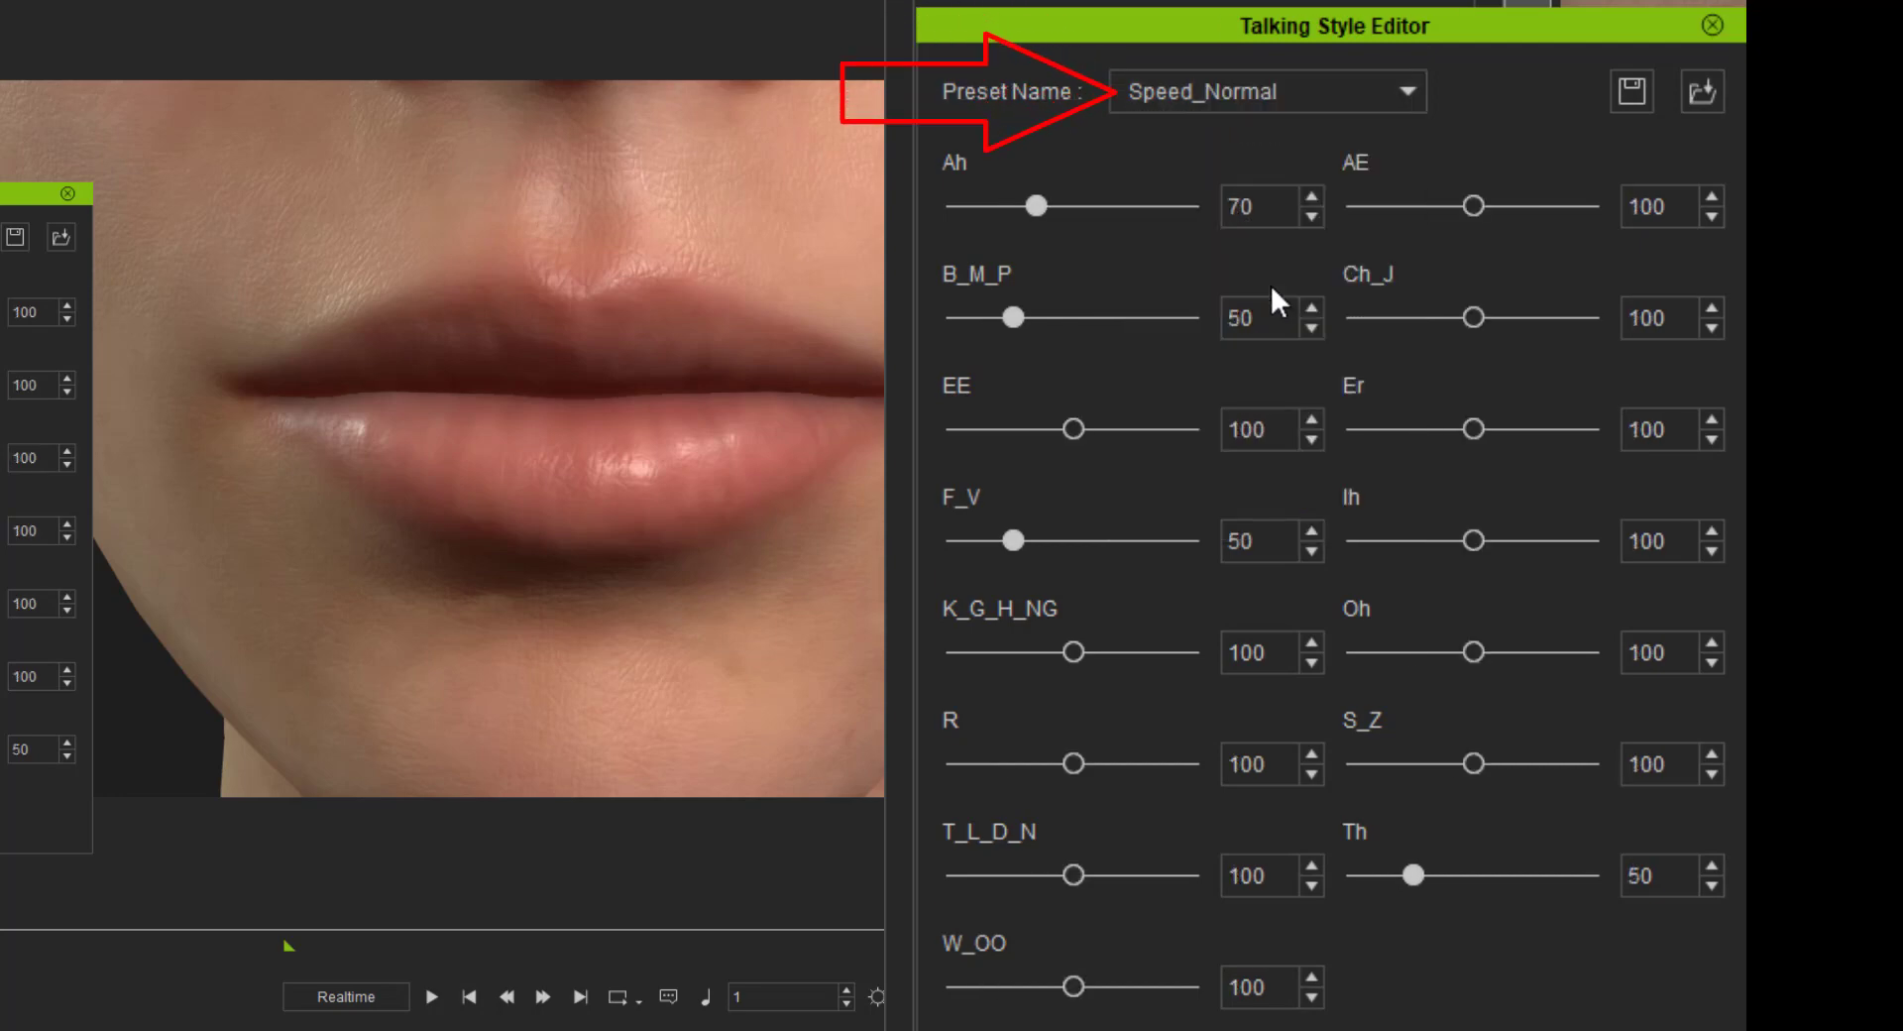
left_click(433, 997)
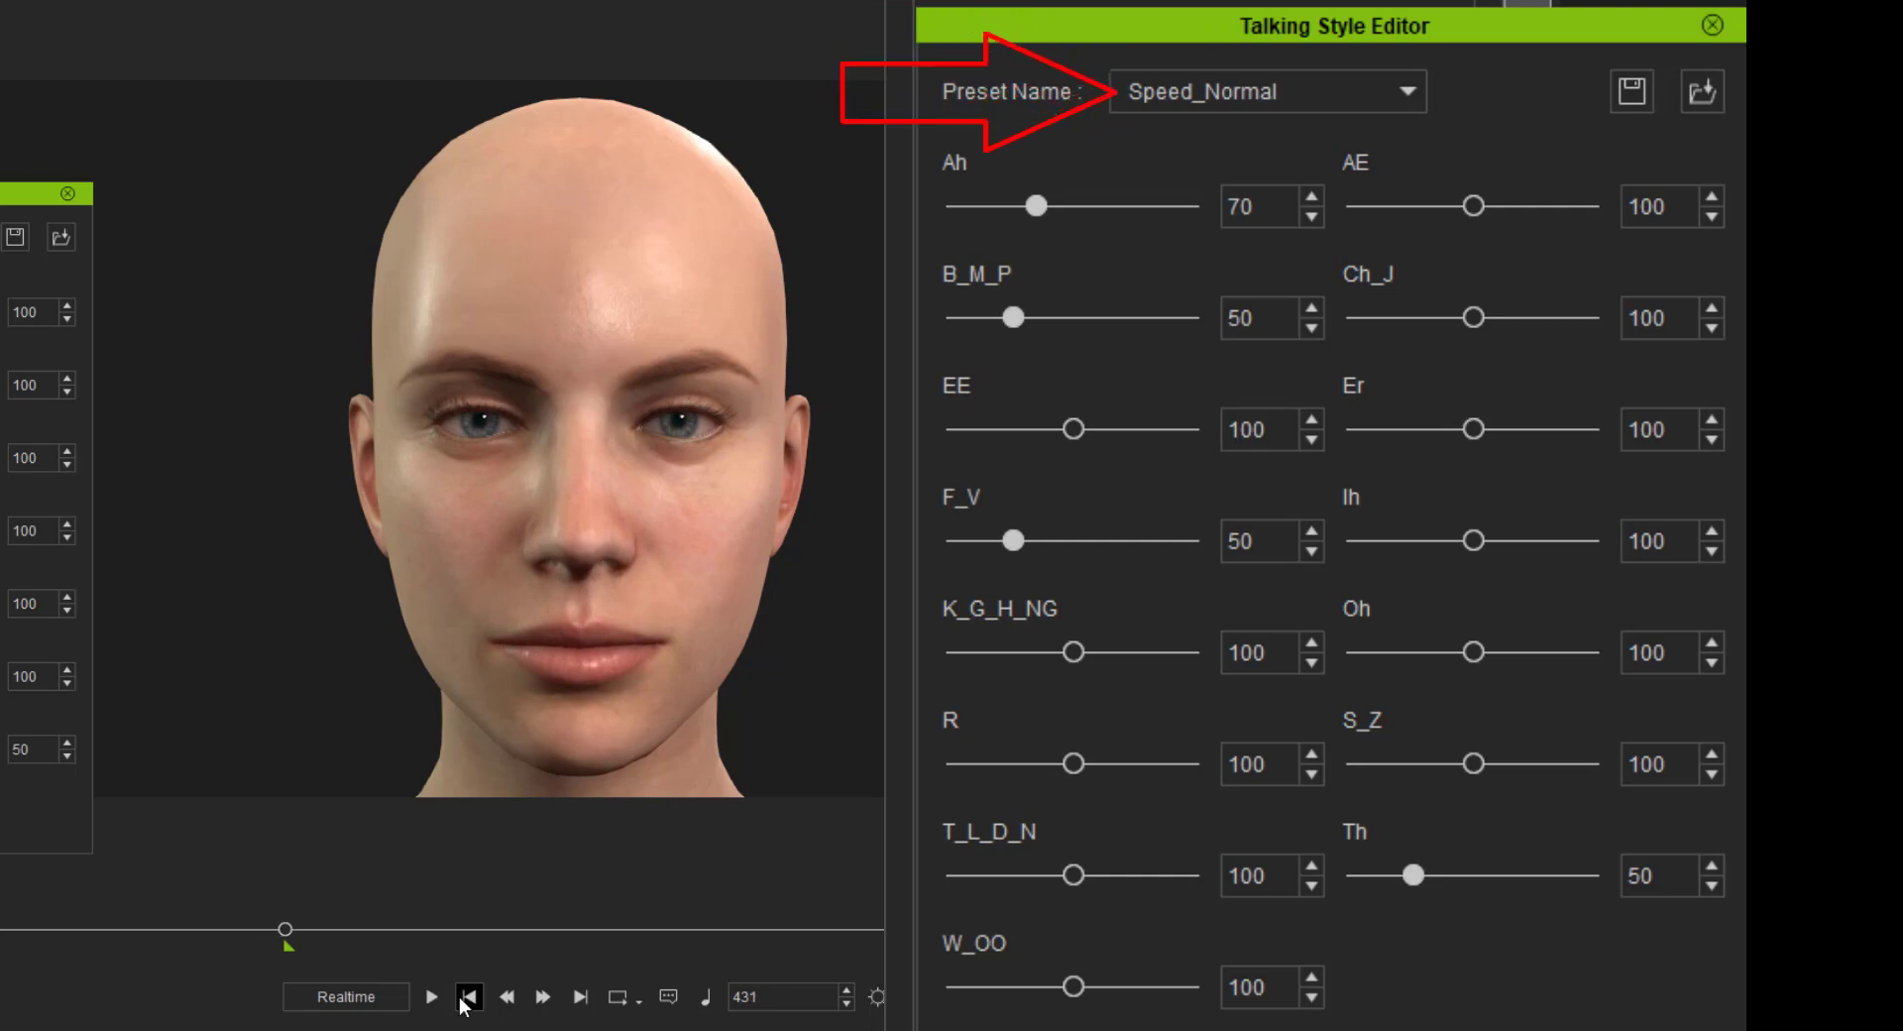
left_click(466, 998)
left_click(1310, 94)
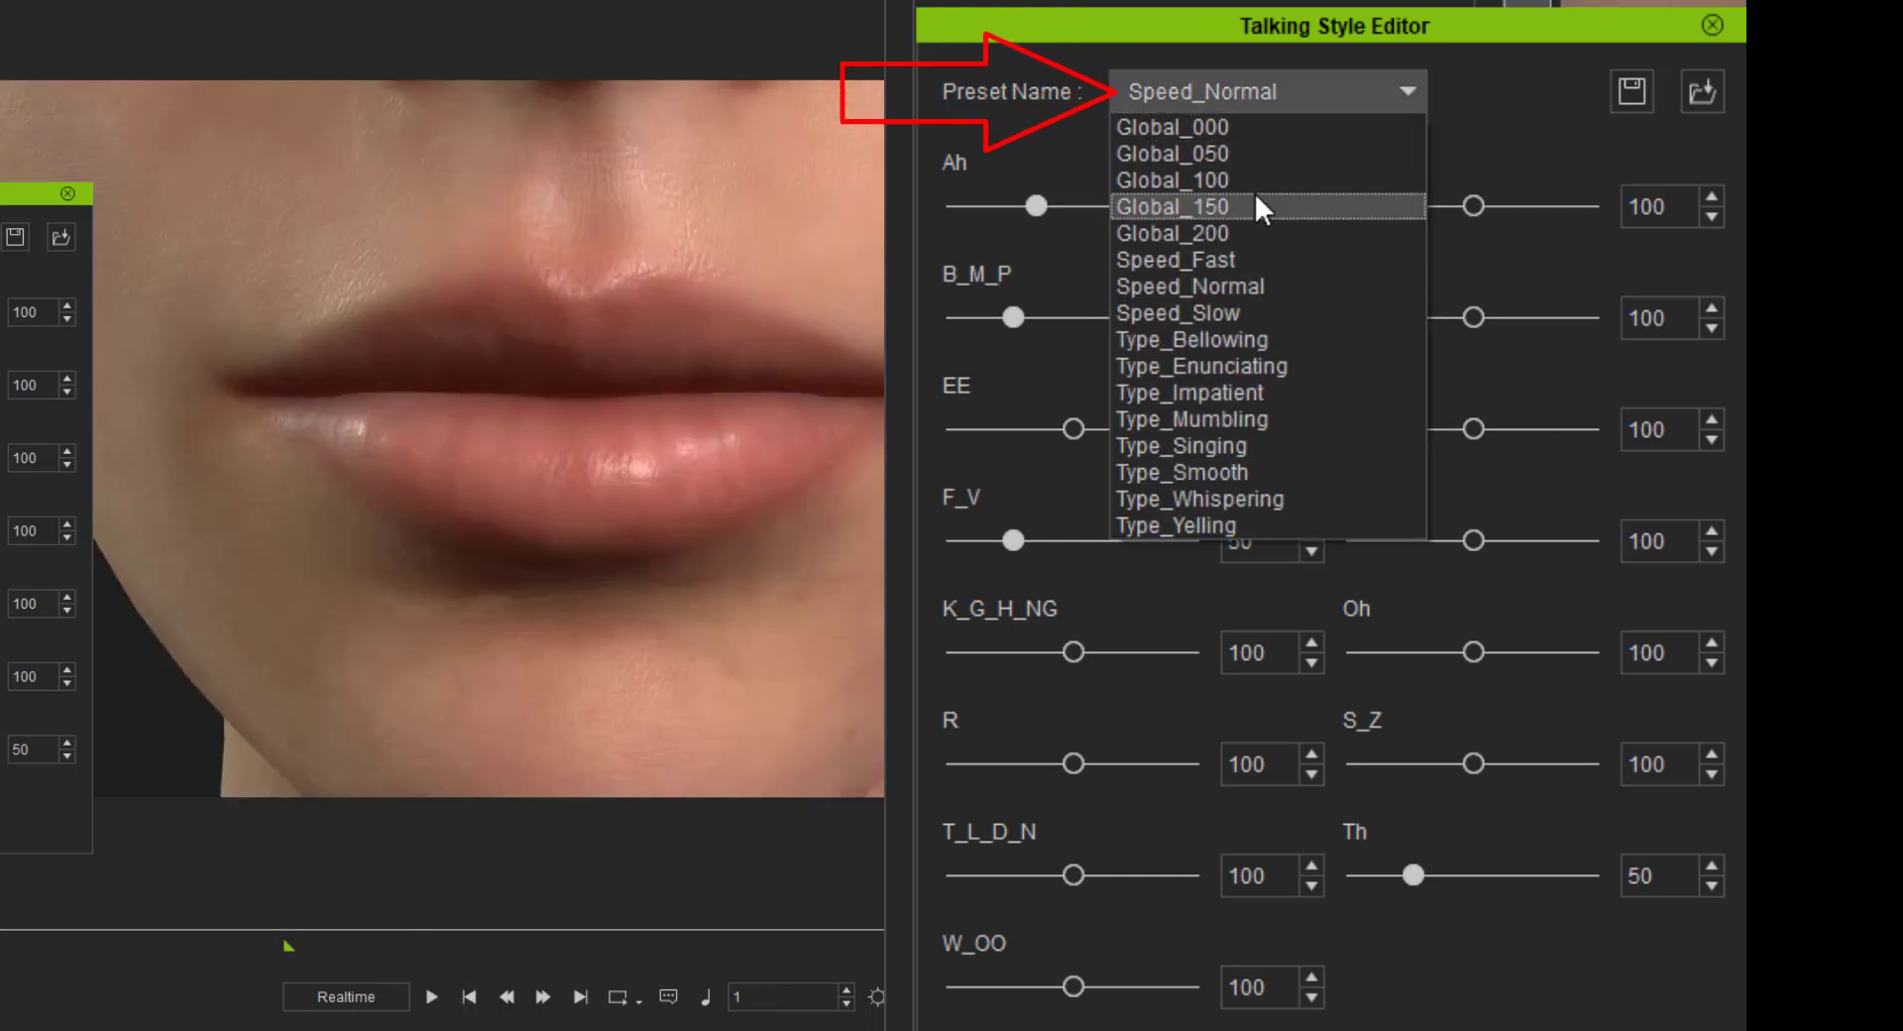
left_click(1254, 306)
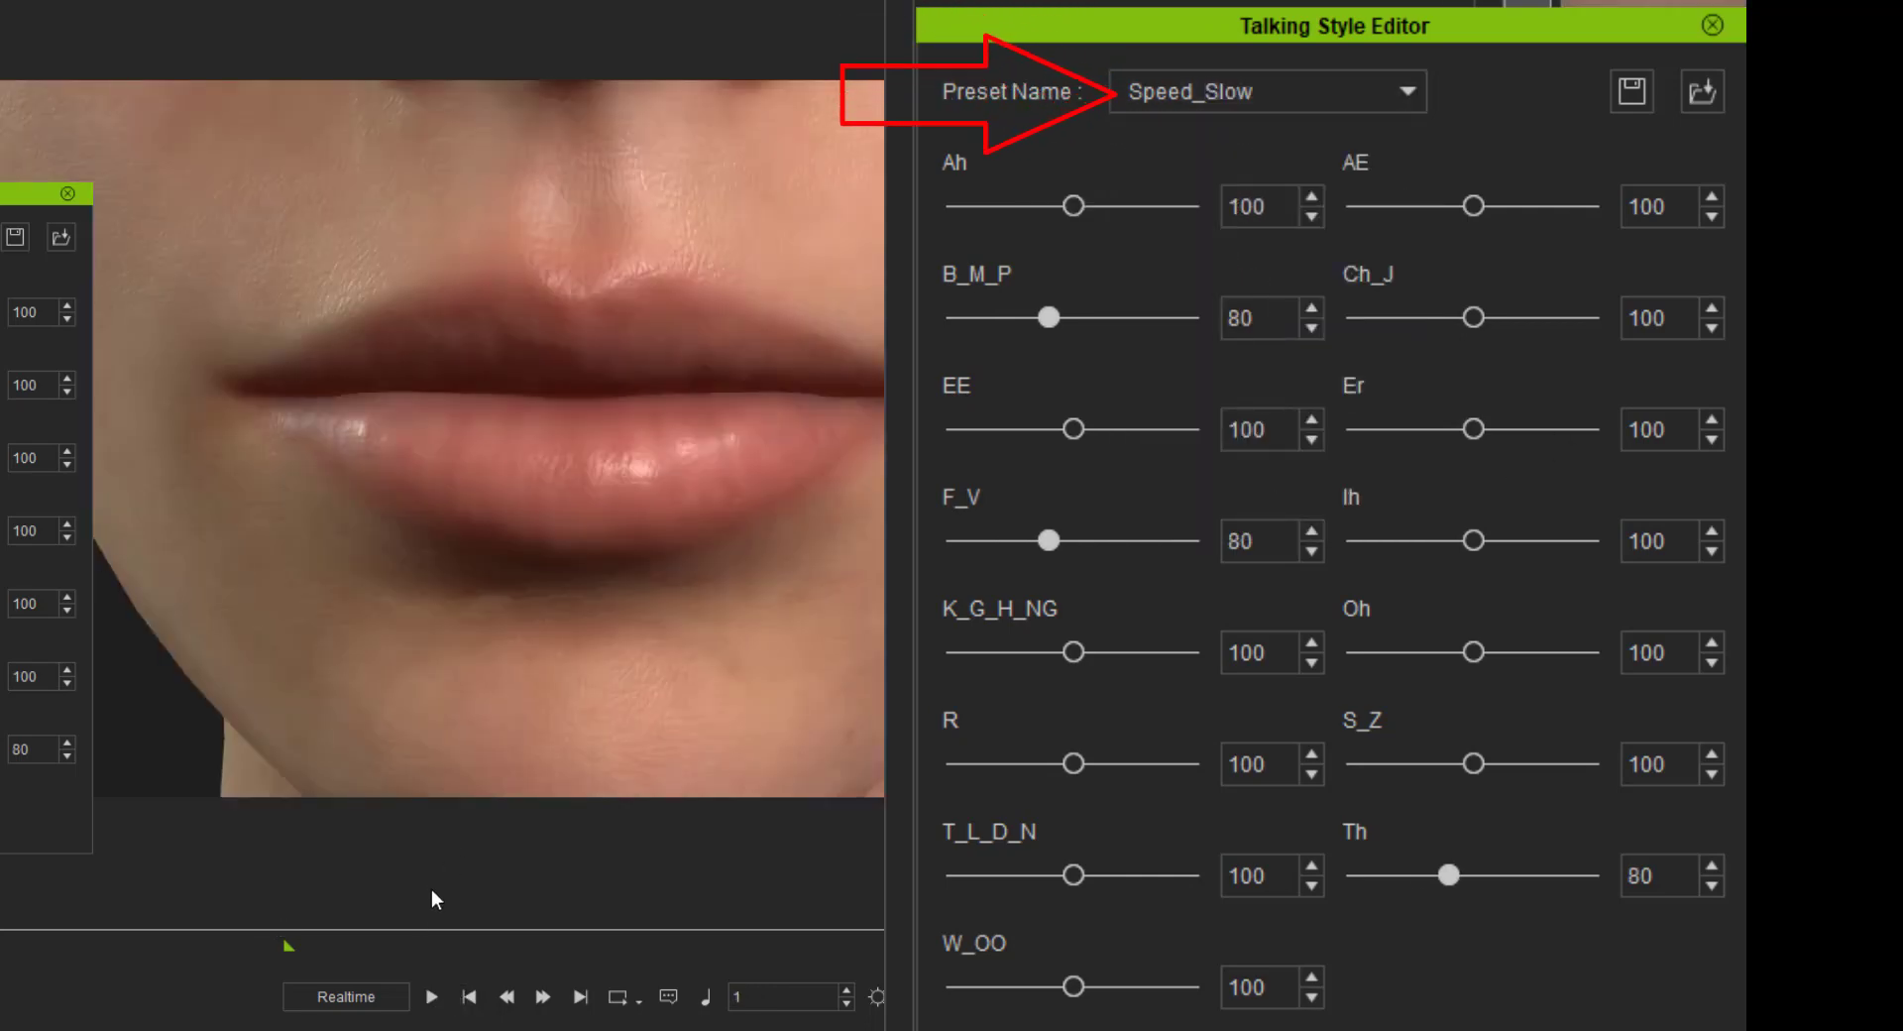
left_click(431, 996)
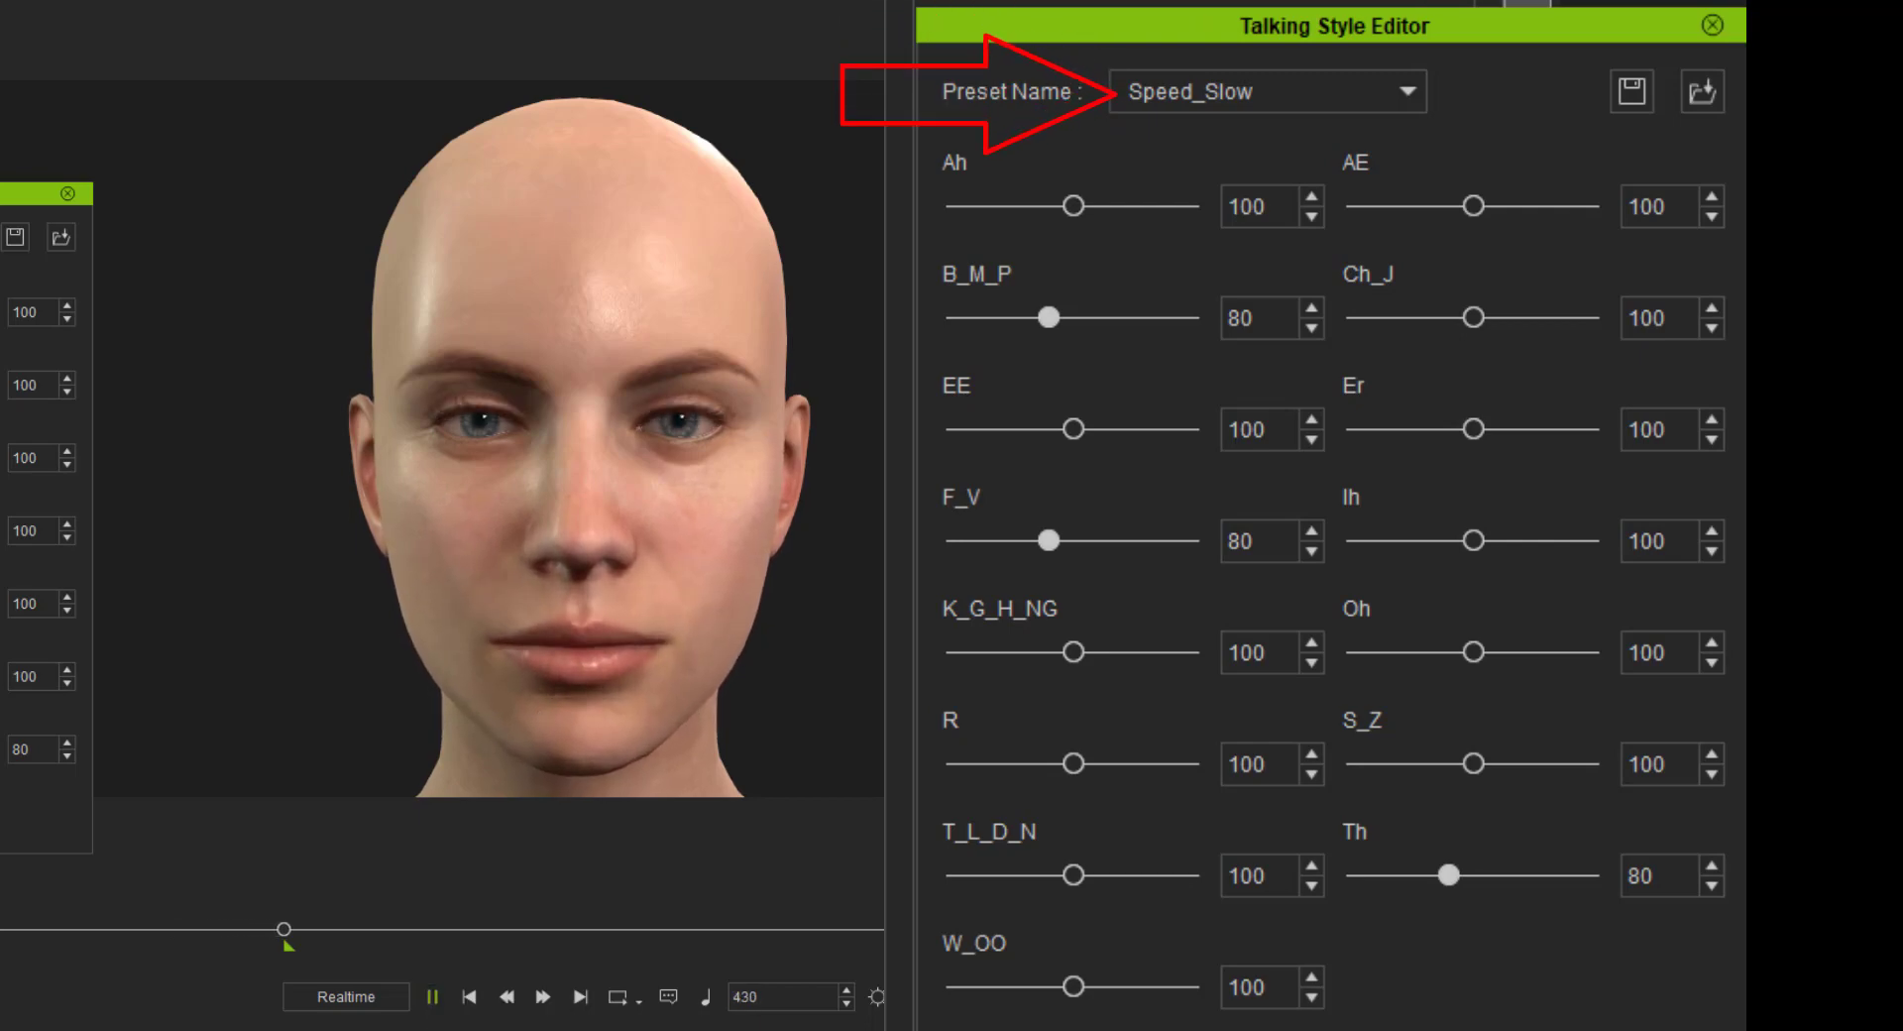
left_click(1393, 86)
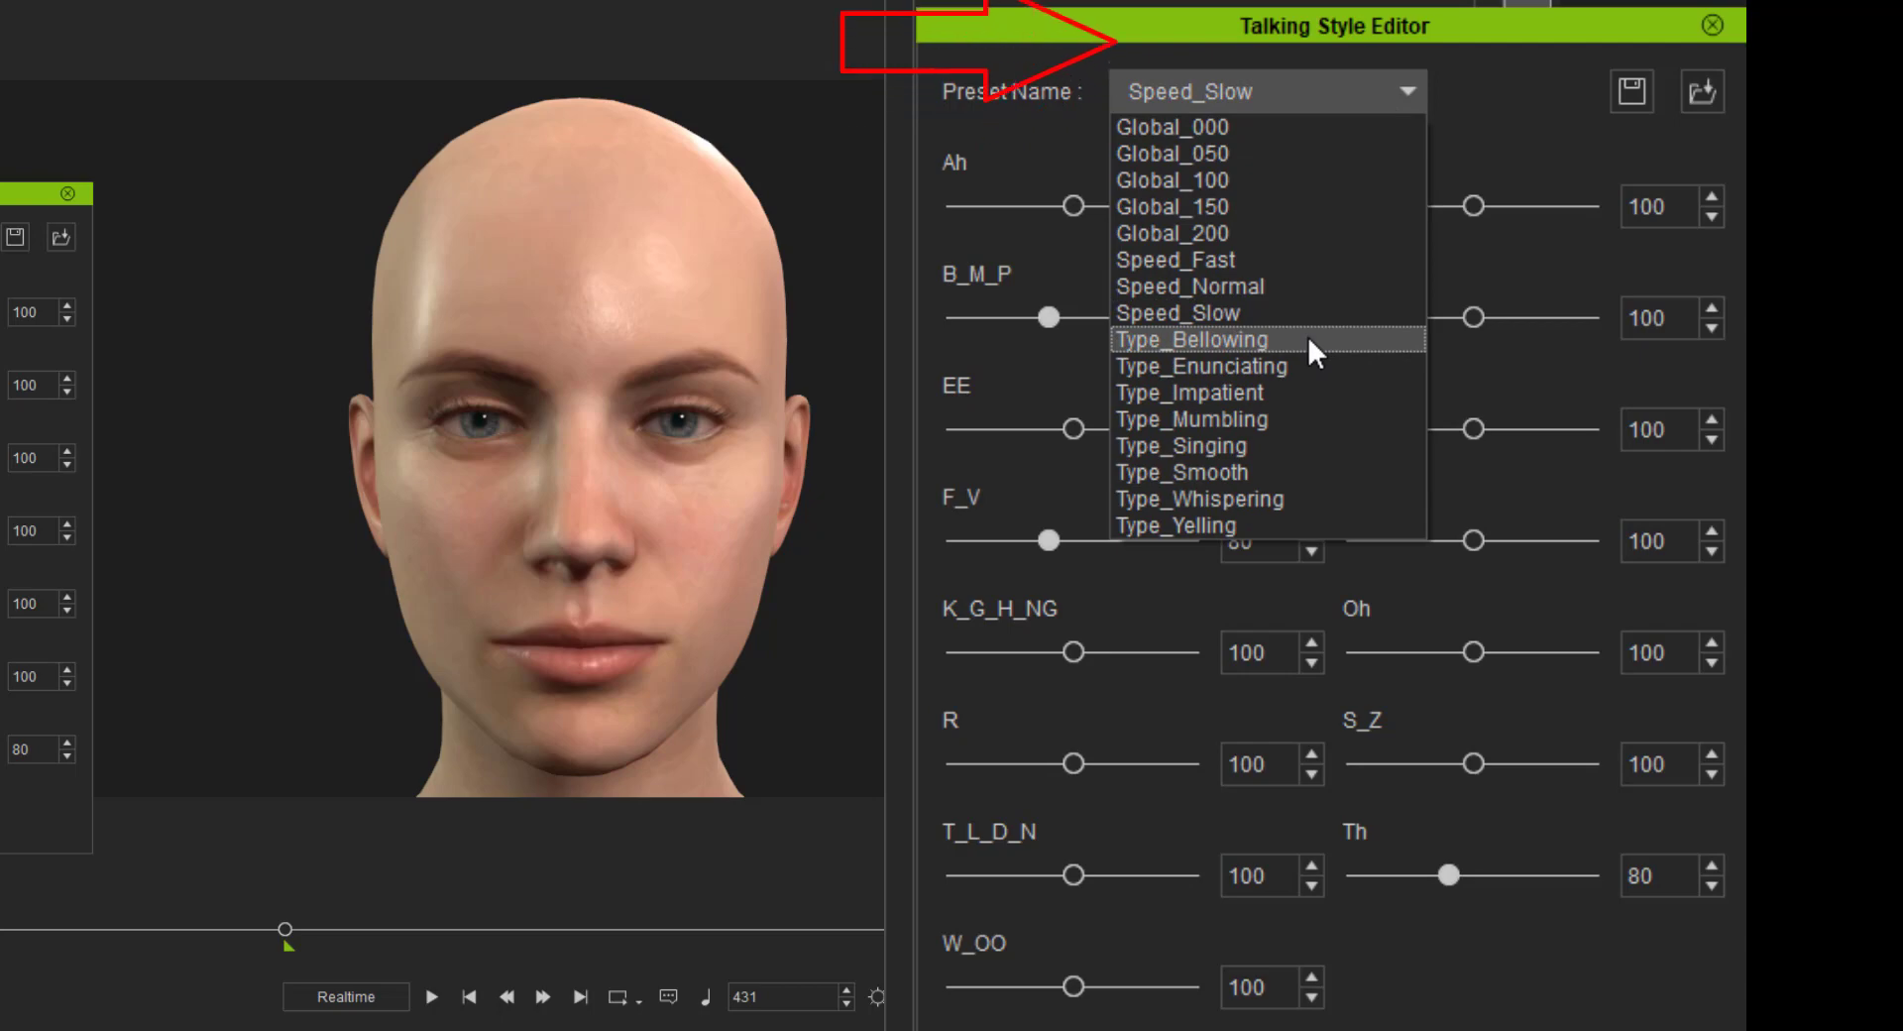
Step: Play back Type_Bellowing and Type_Enunciating, then apply Type_Impatient, play it and rewind
left_click(1308, 341)
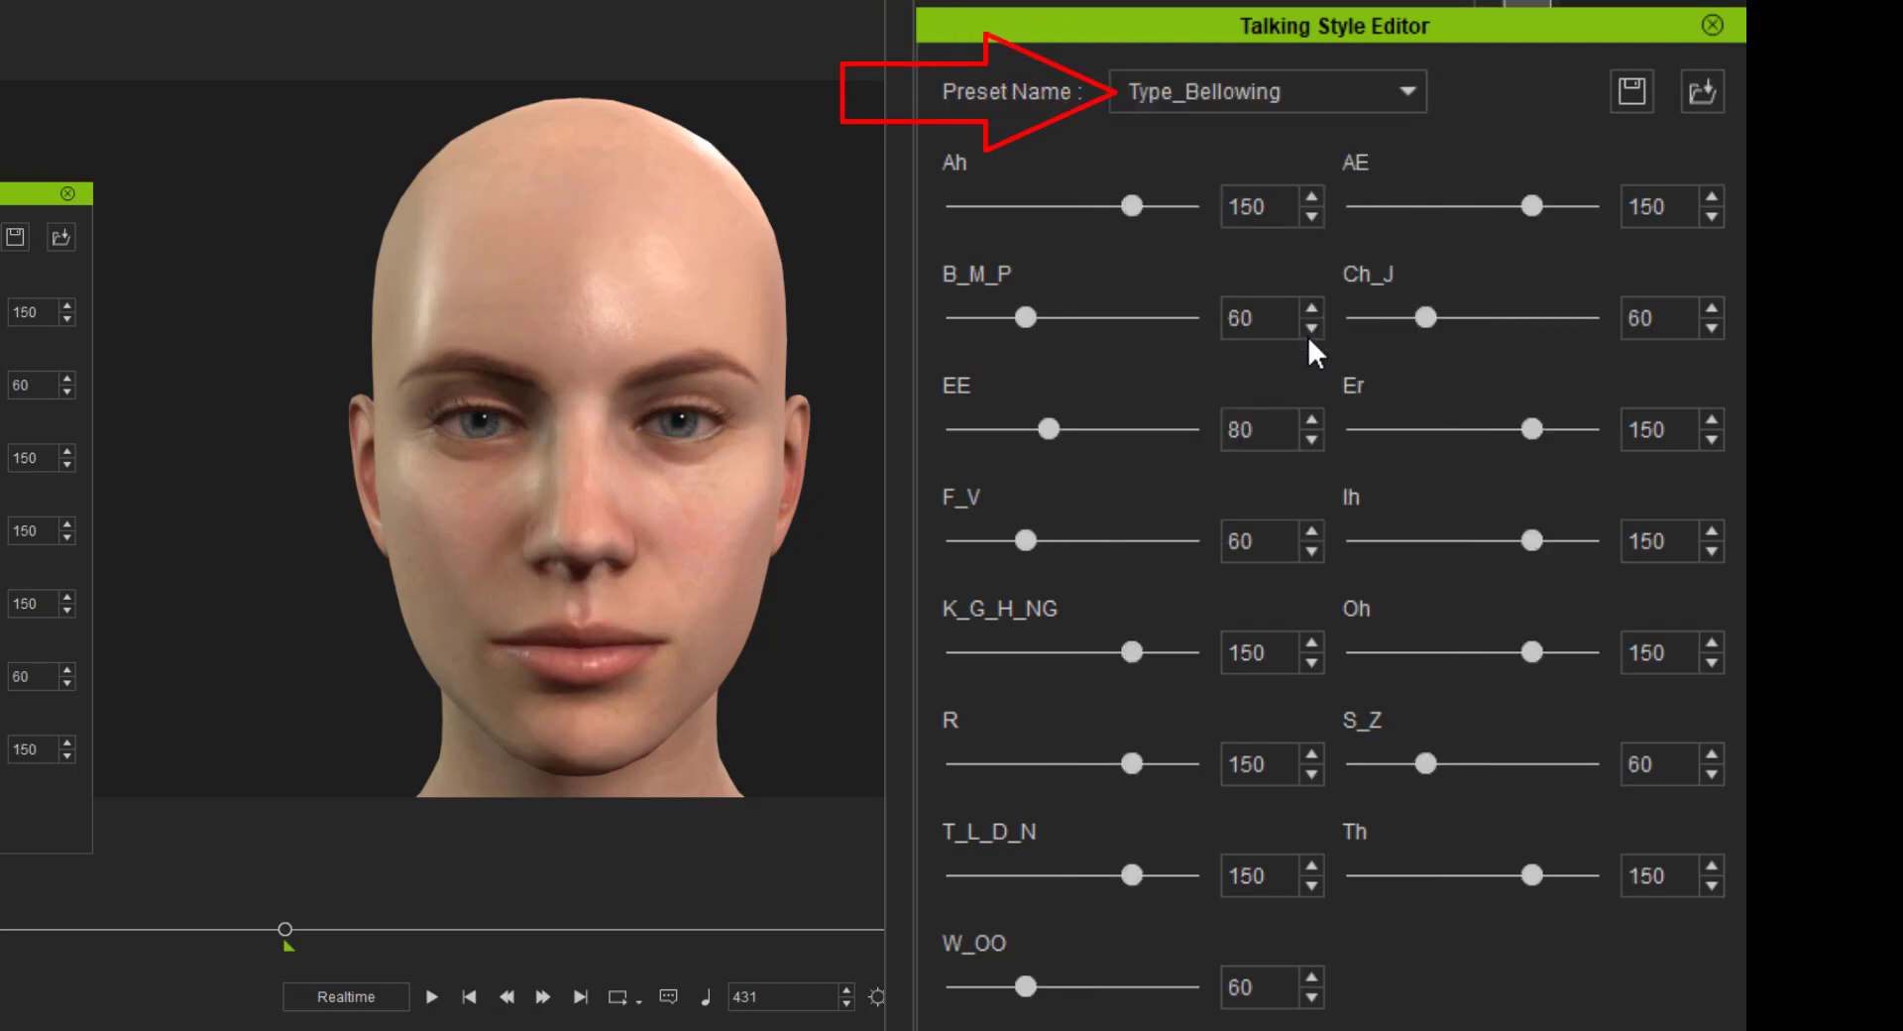
left_click(463, 997)
left_click(435, 996)
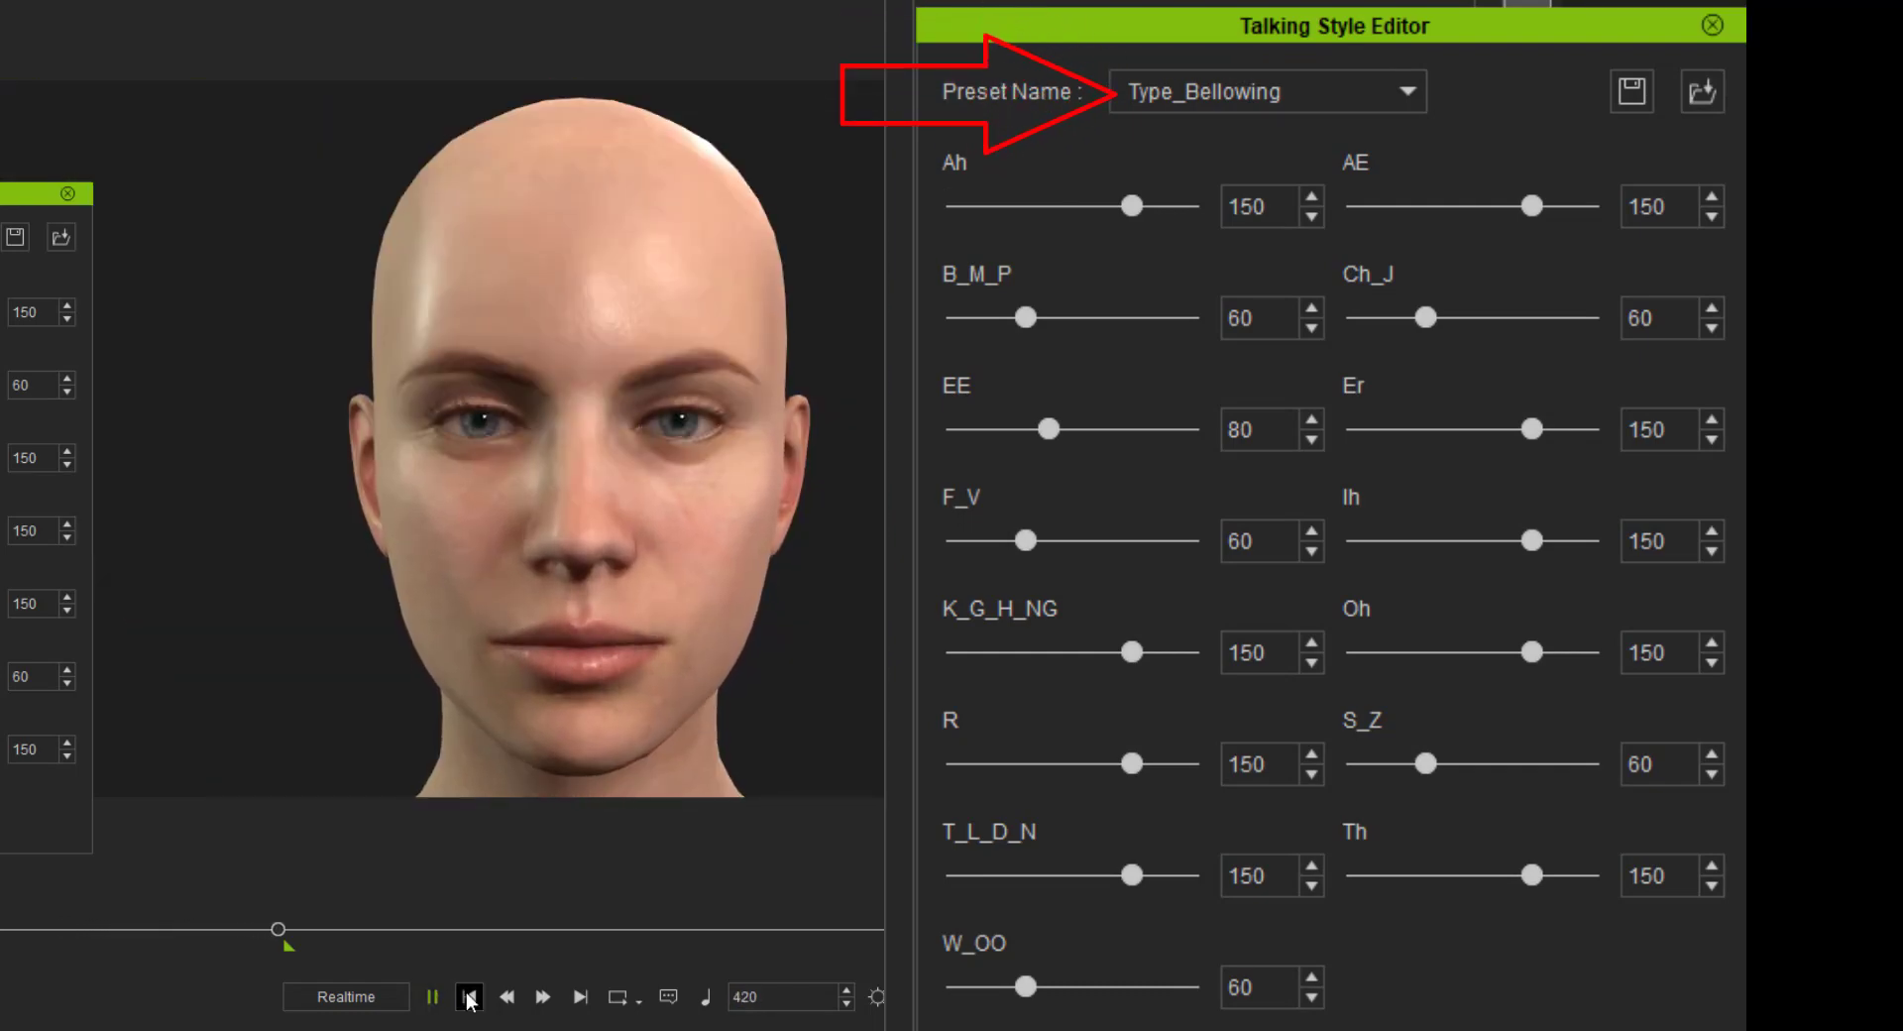
left_click(467, 997)
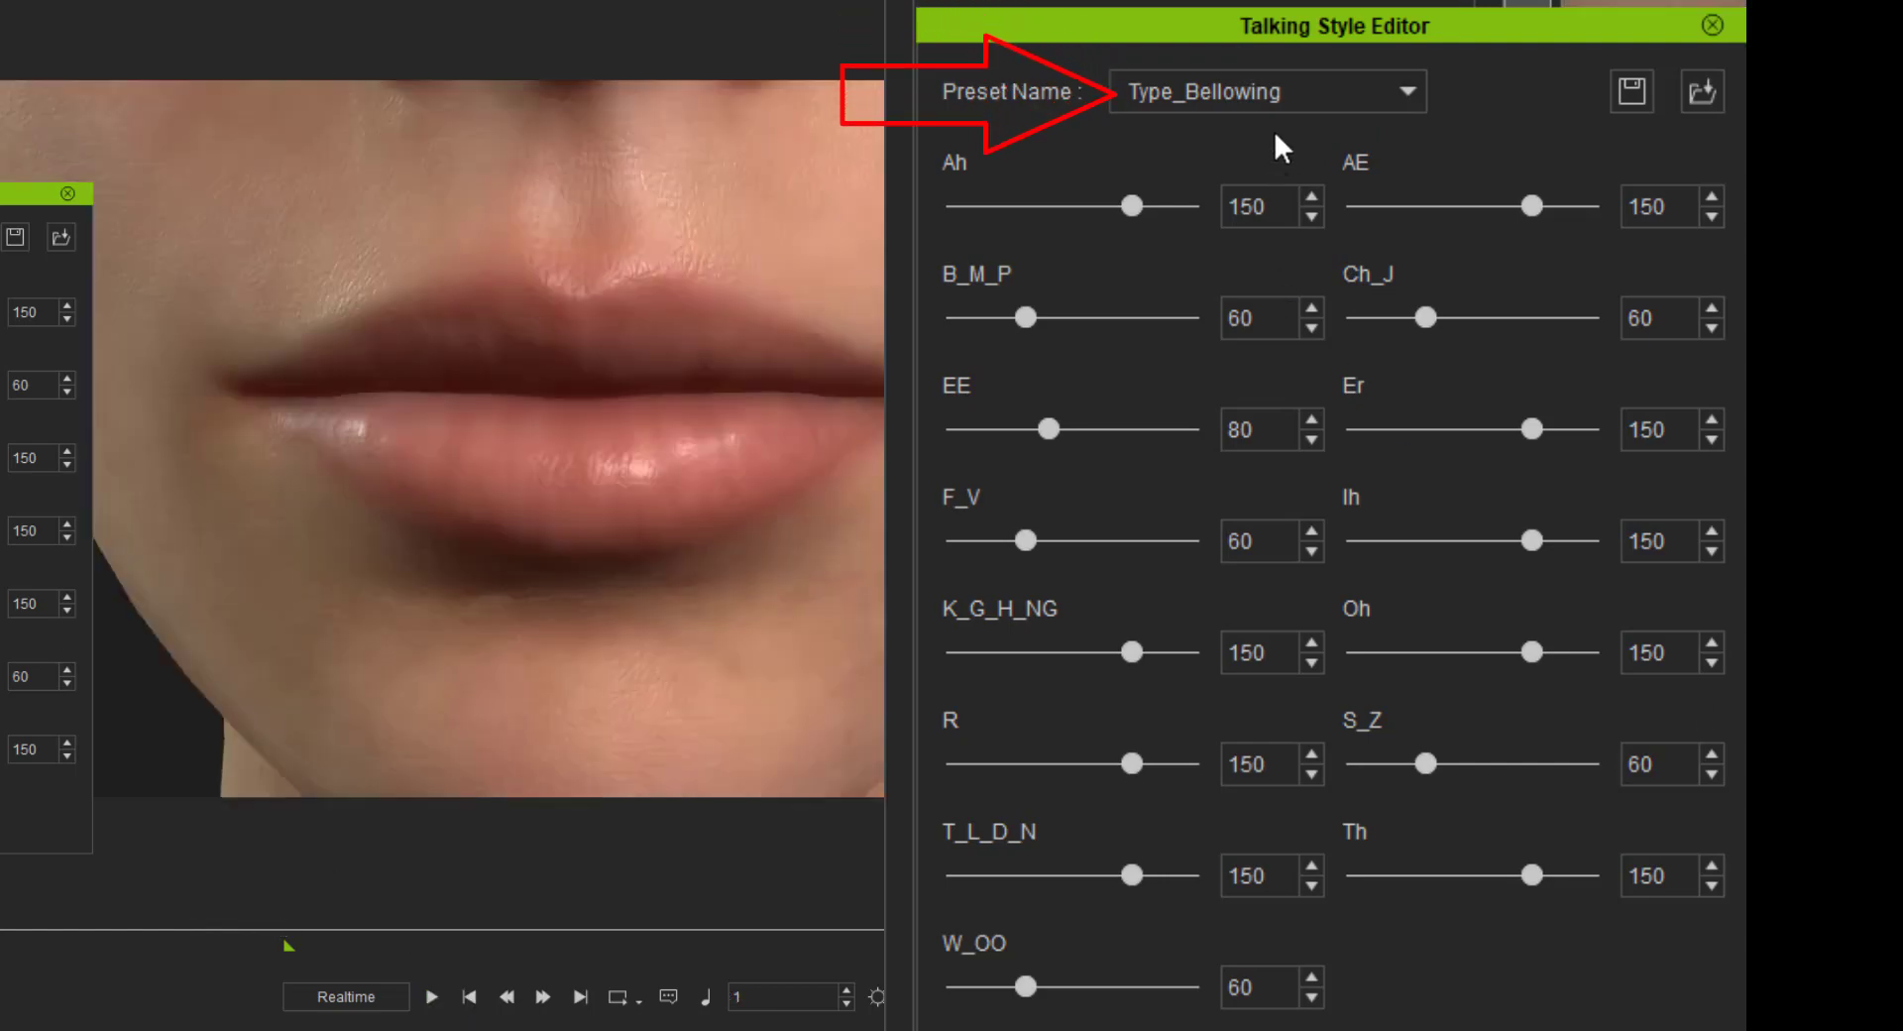
left_click(1280, 100)
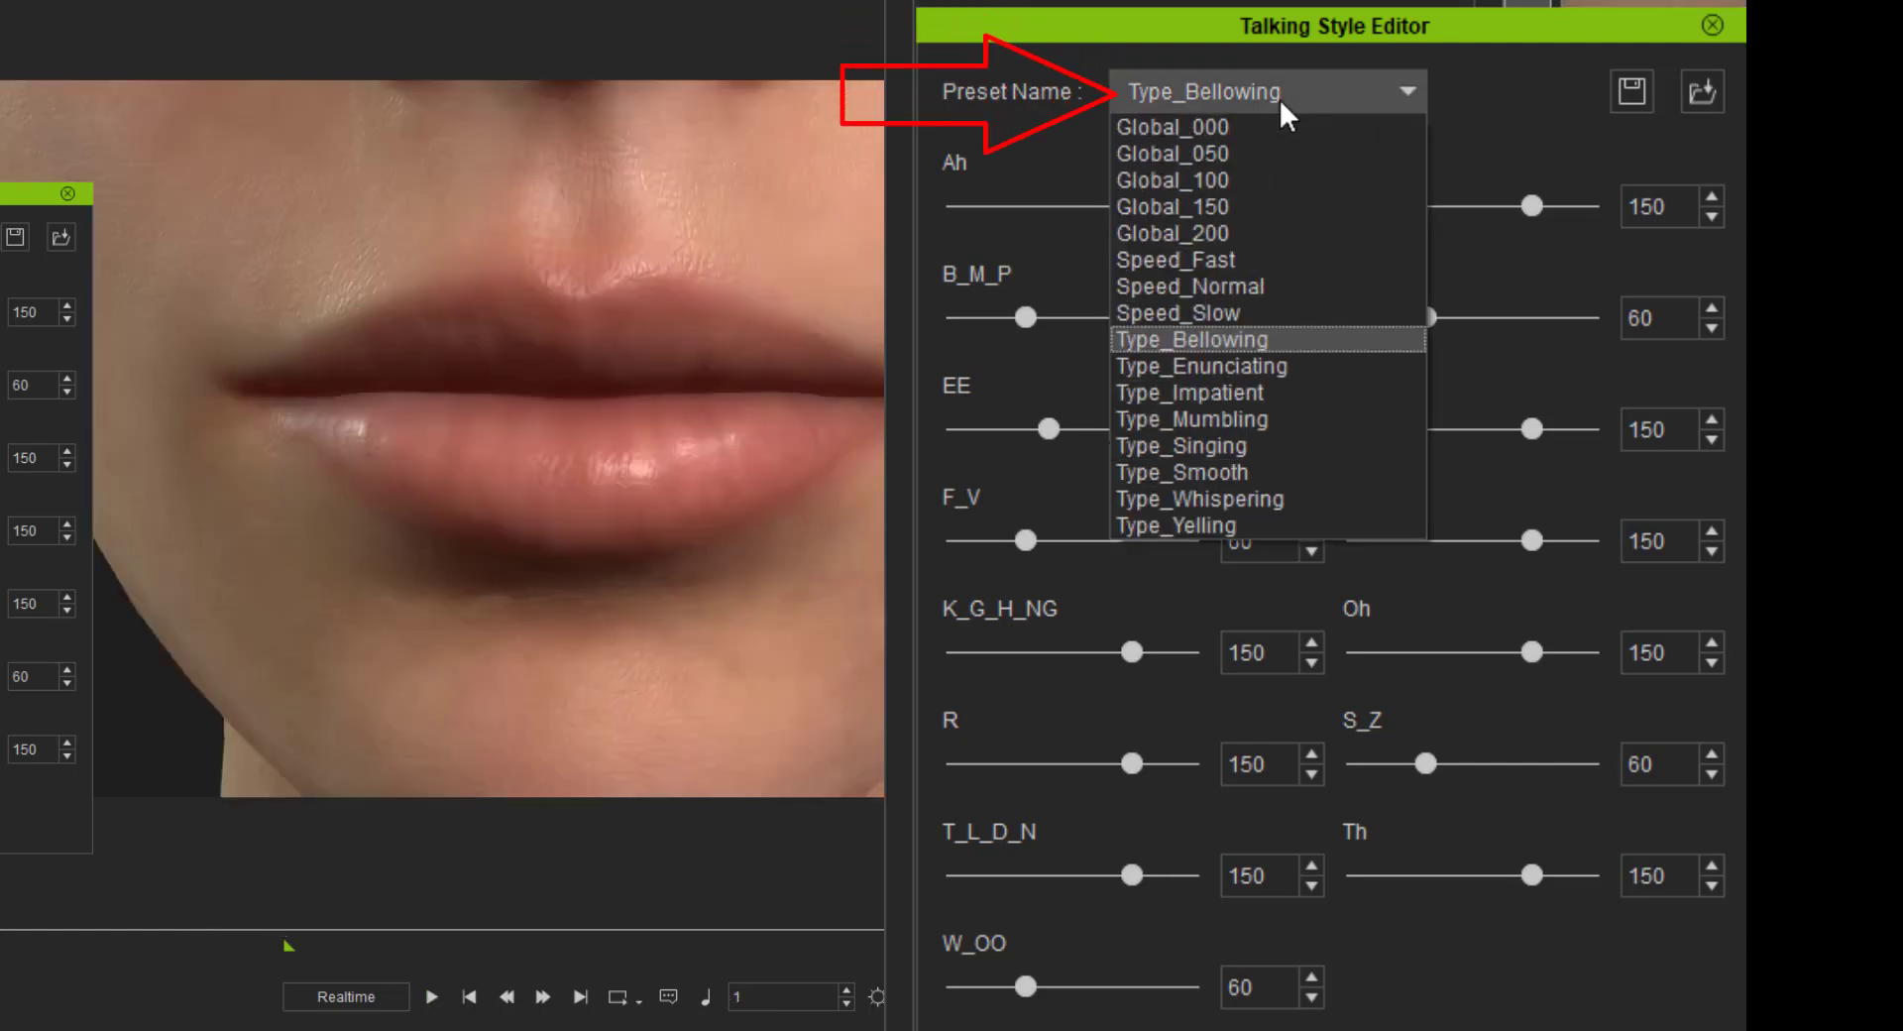
left_click(1263, 364)
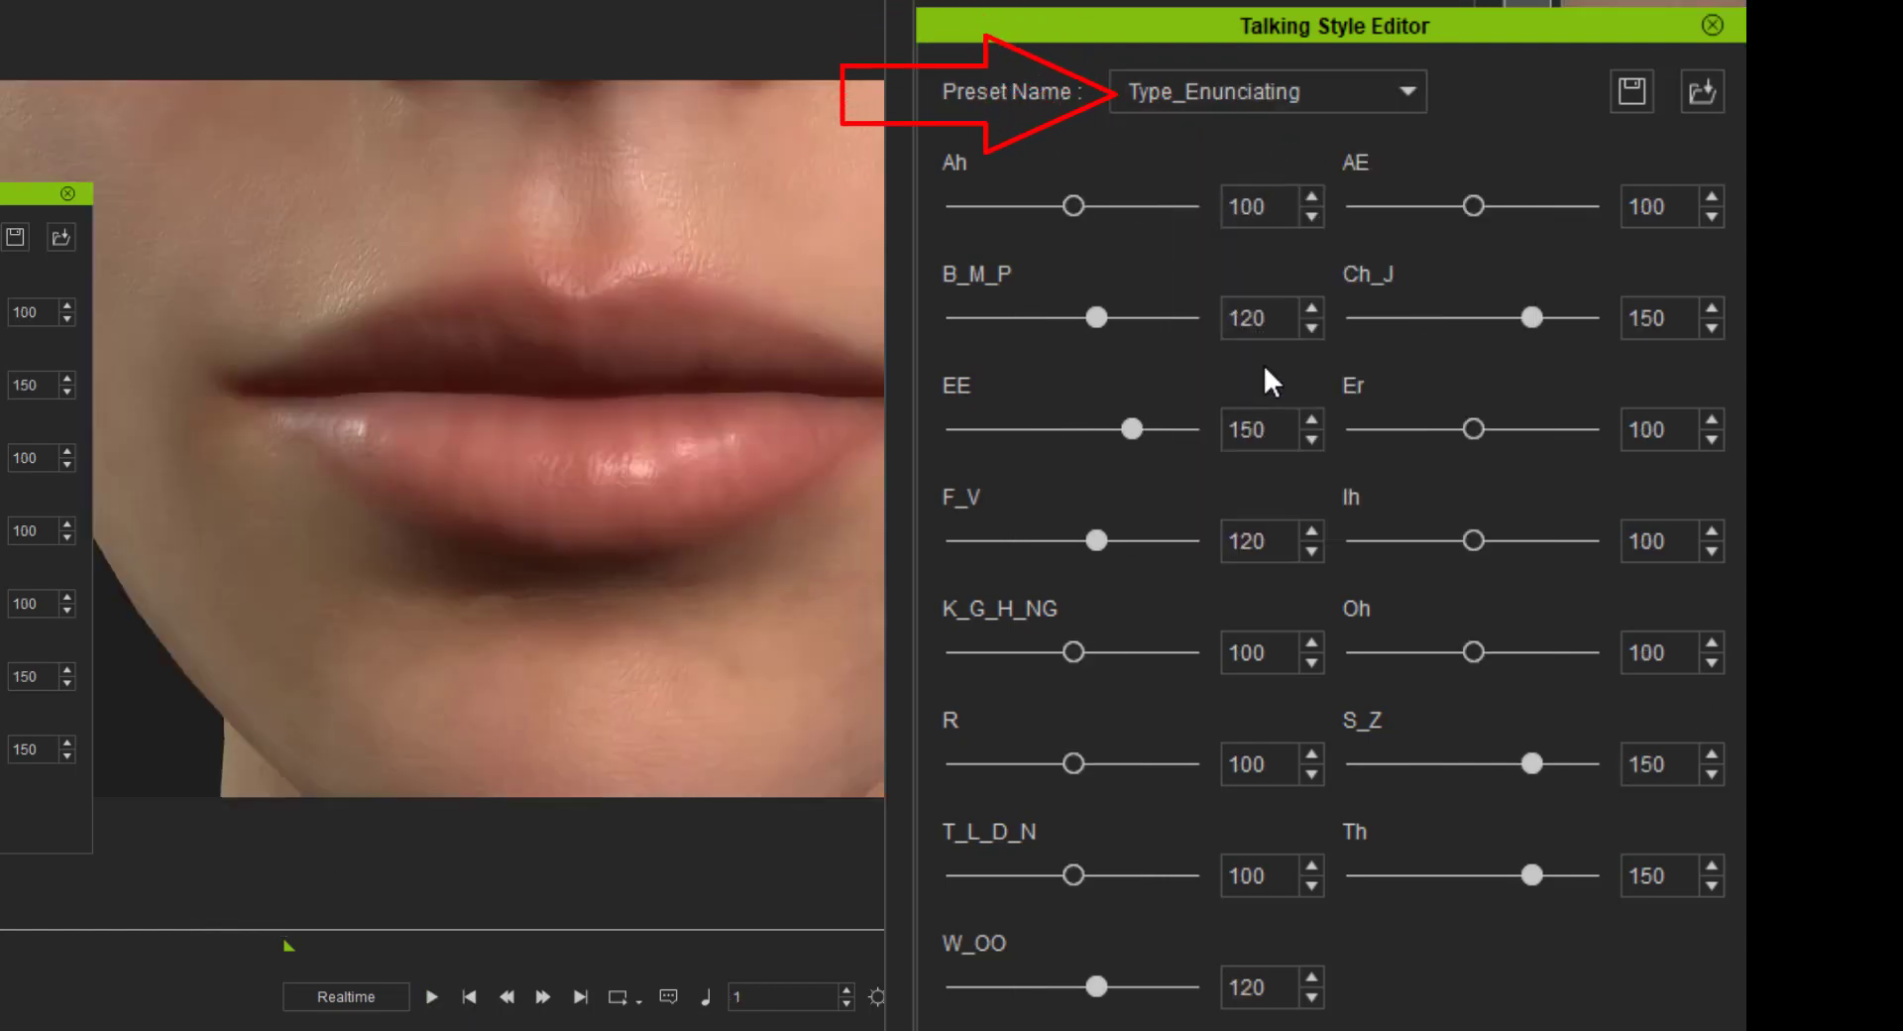
left_click(435, 999)
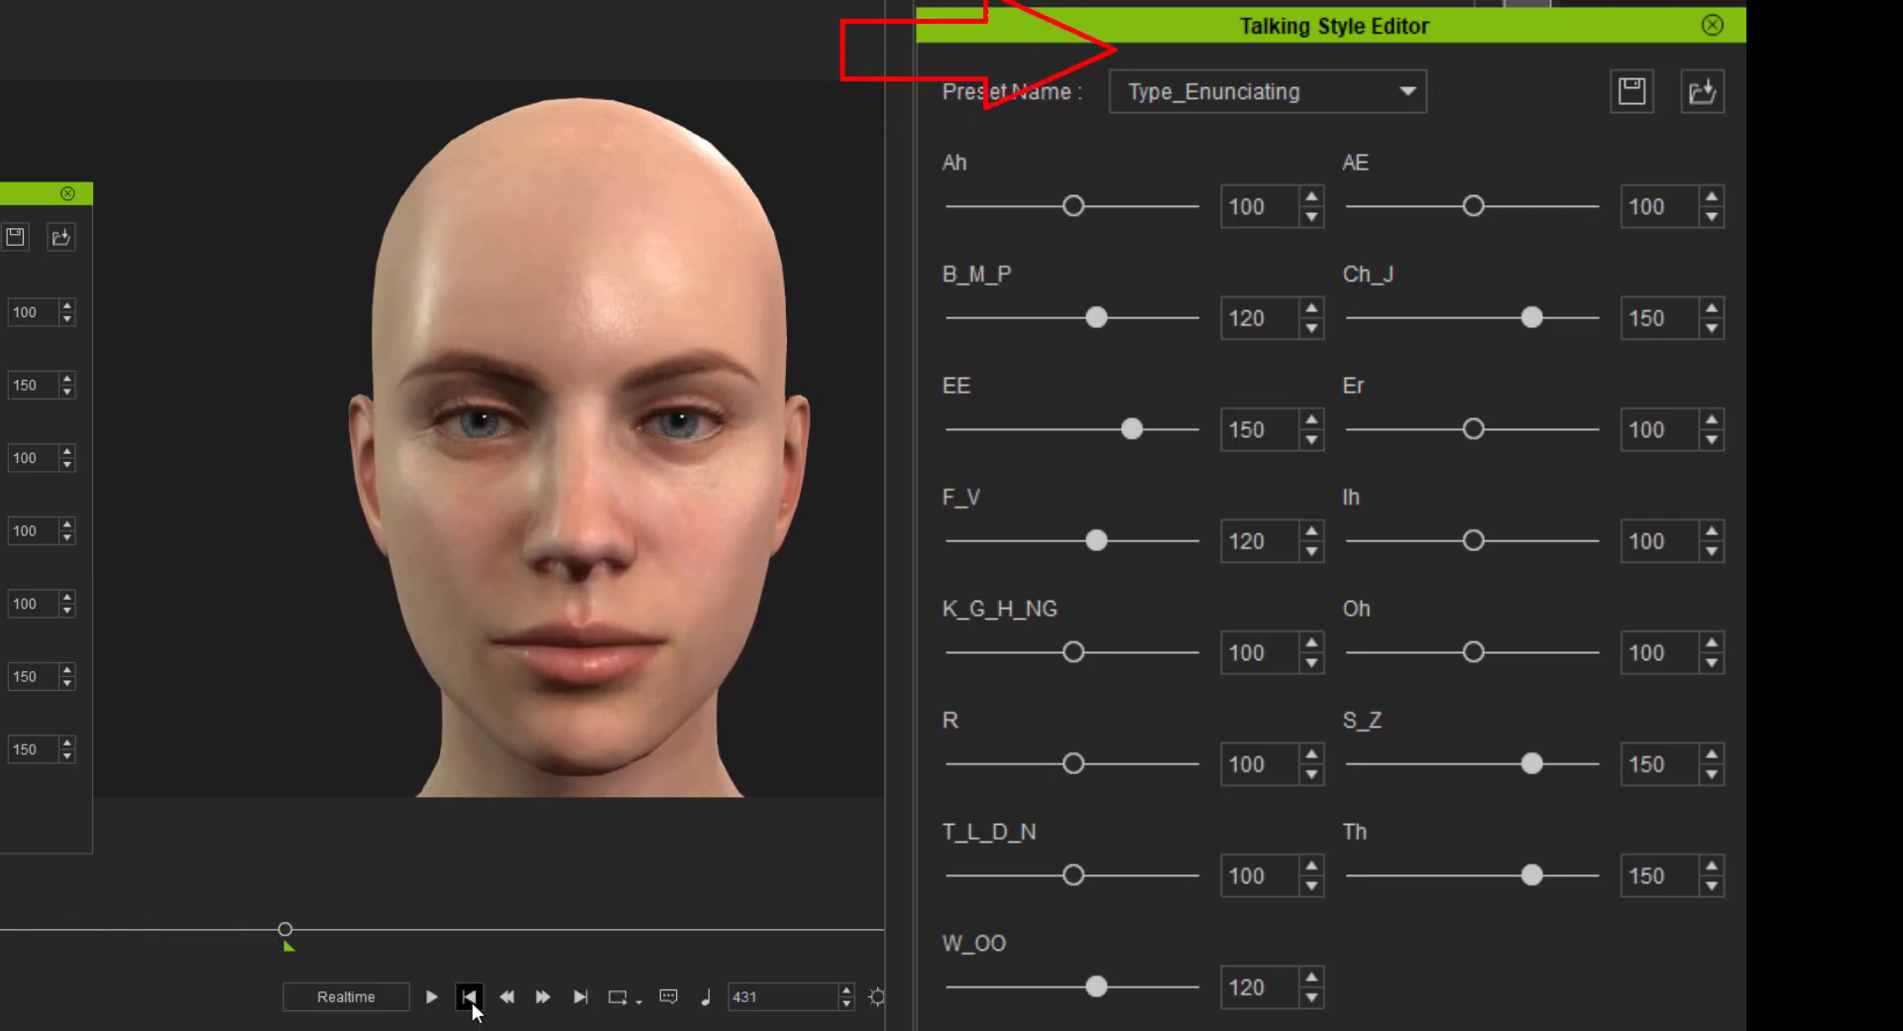
left_click(471, 999)
left_click(1359, 109)
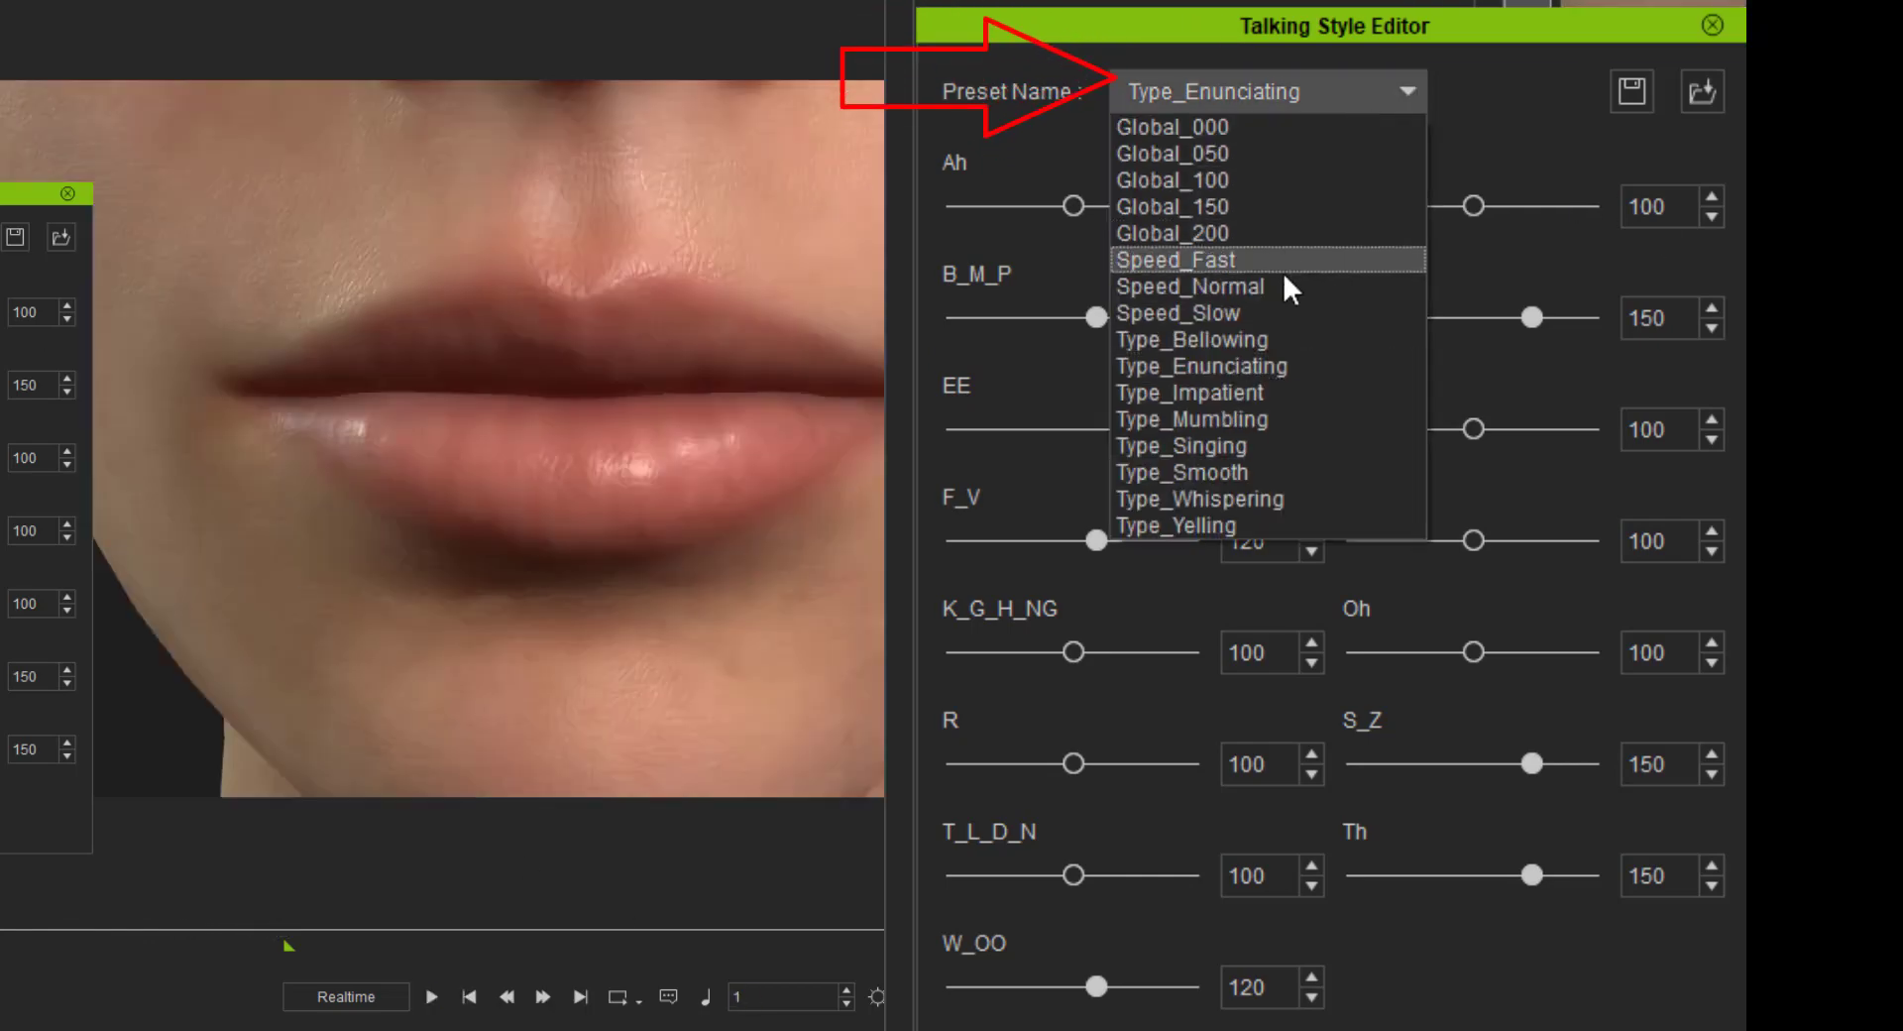
left_click(1257, 393)
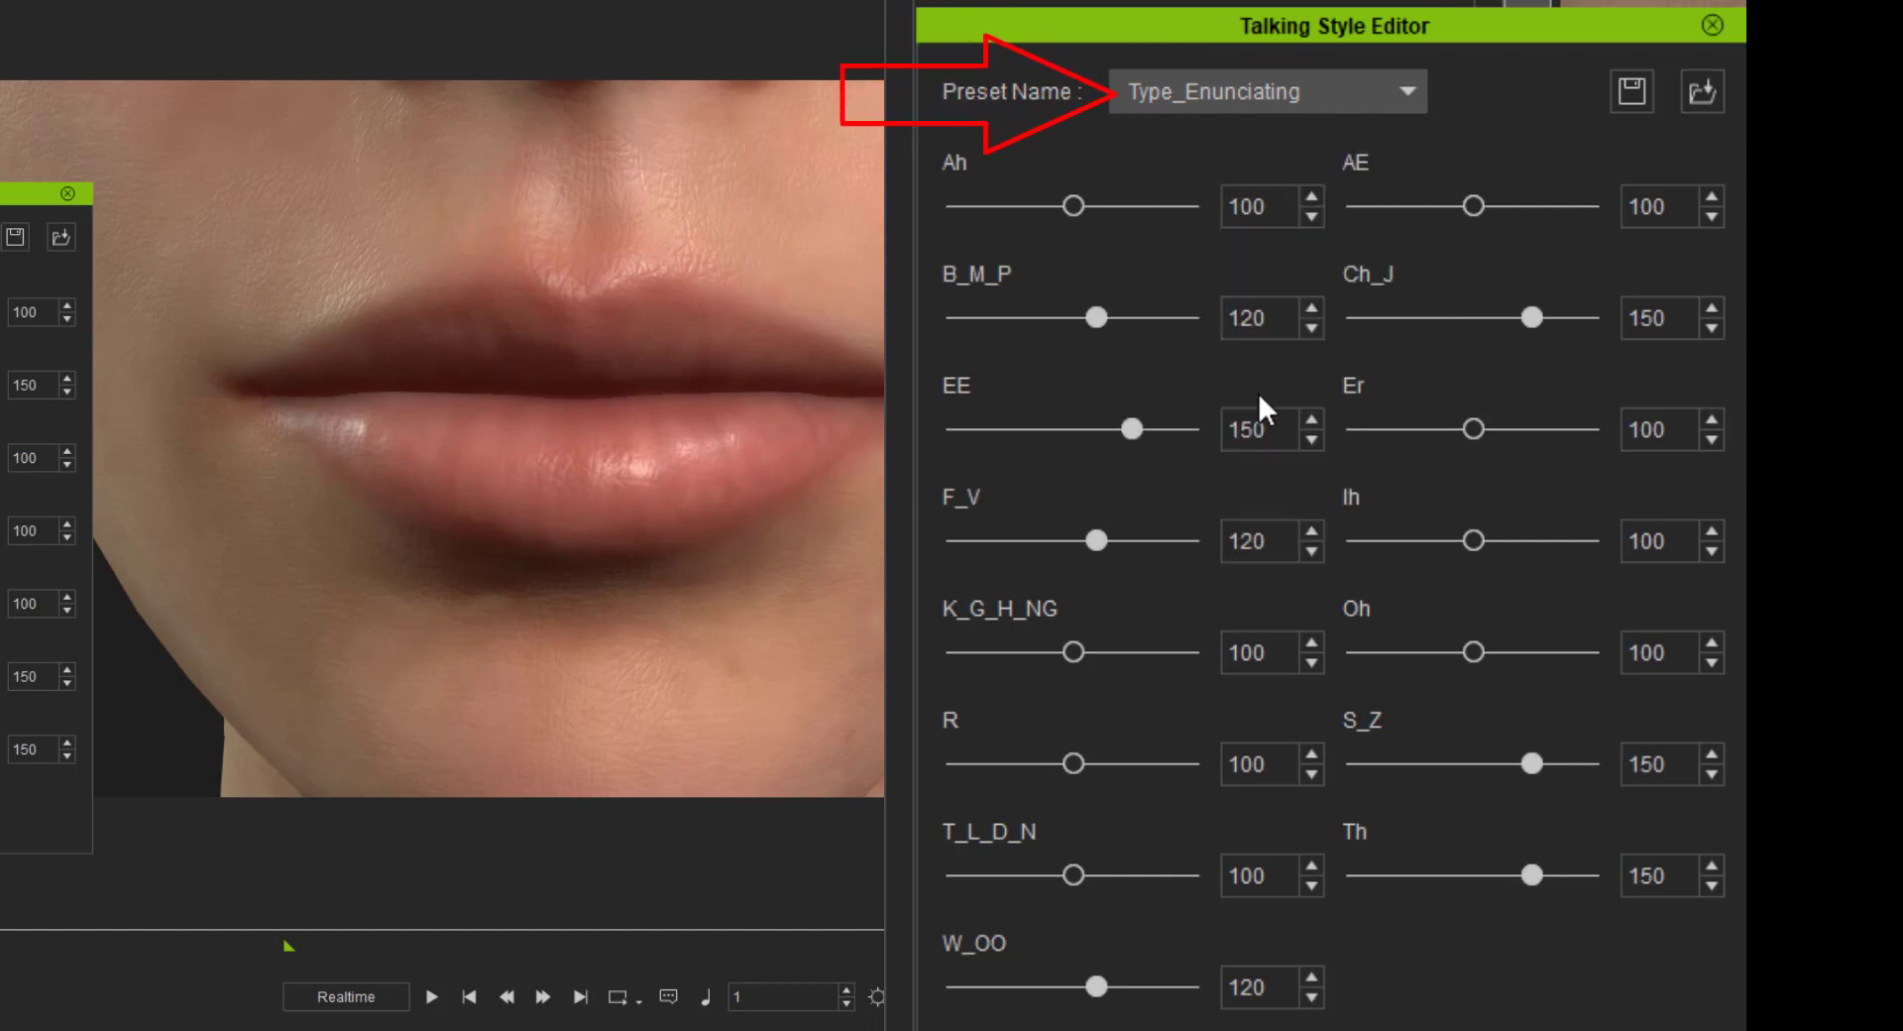
left_click(431, 996)
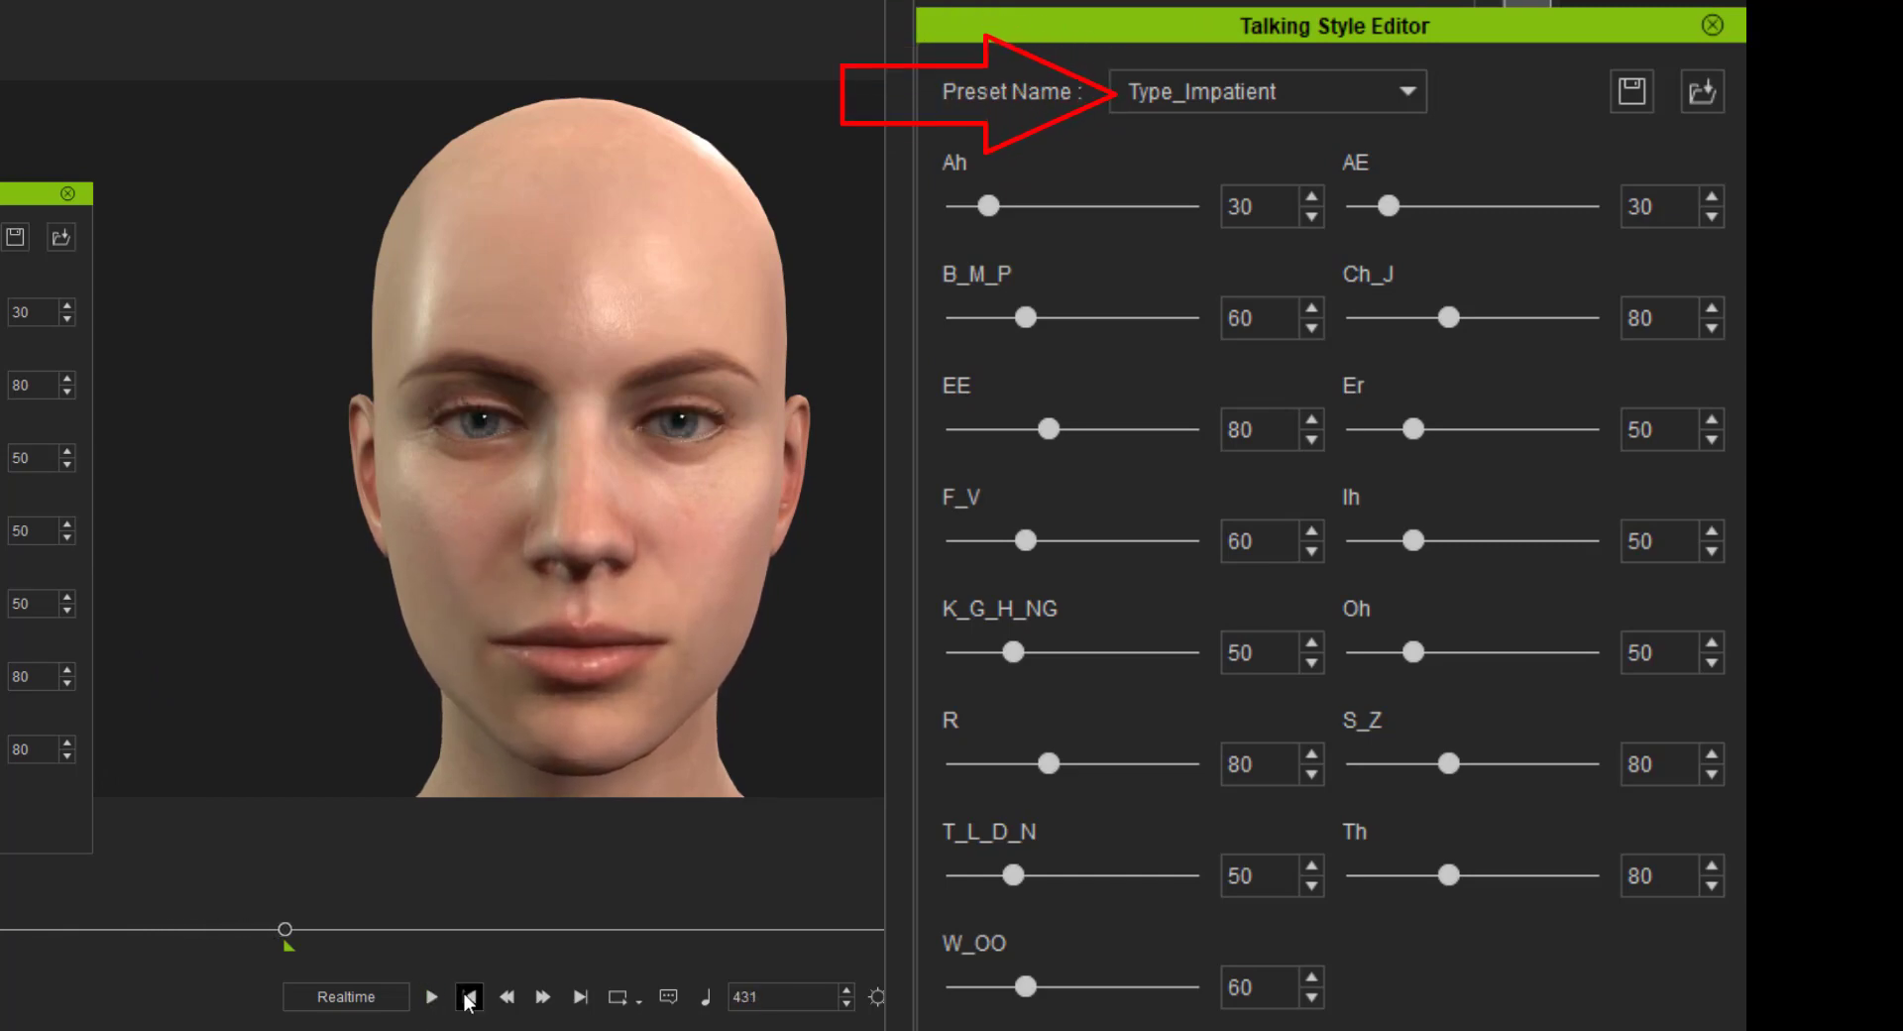
left_click(469, 996)
Step: Apply and play back the Type_Mumbling and Type_Singing presets, rewinding after each
left_click(1356, 91)
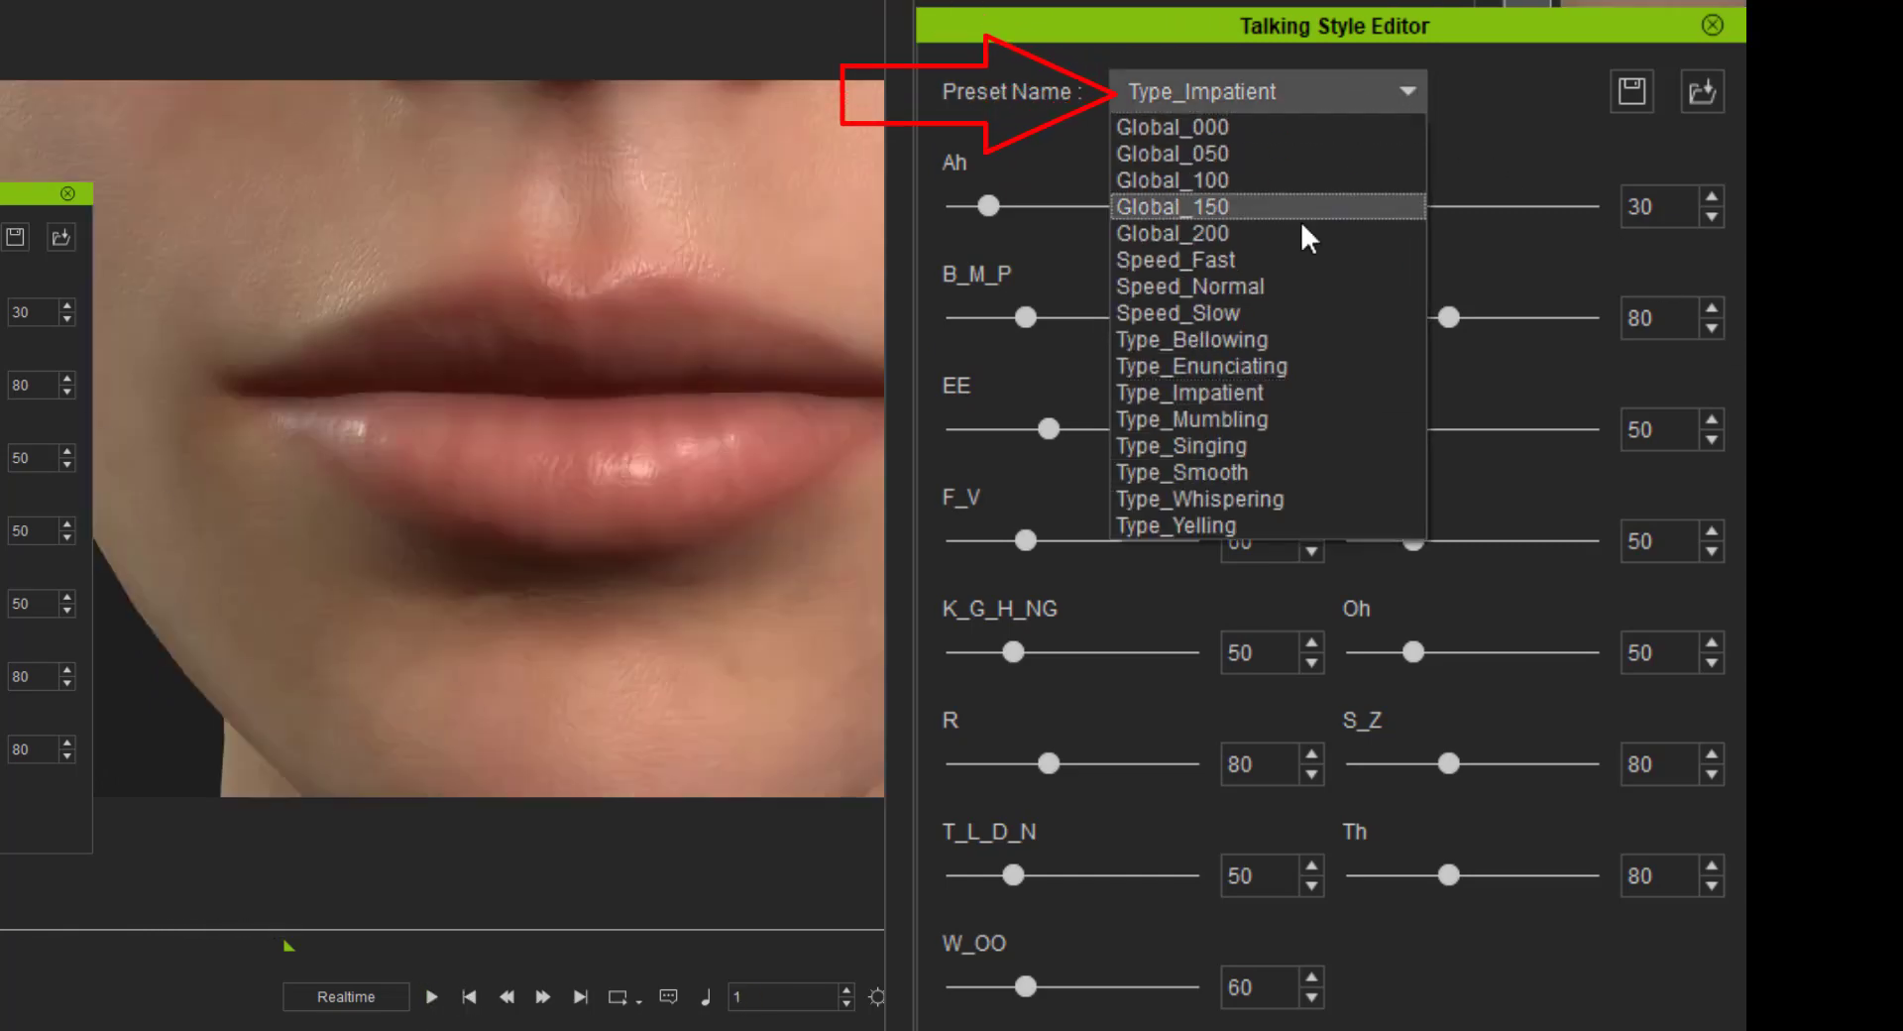
left_click(1254, 418)
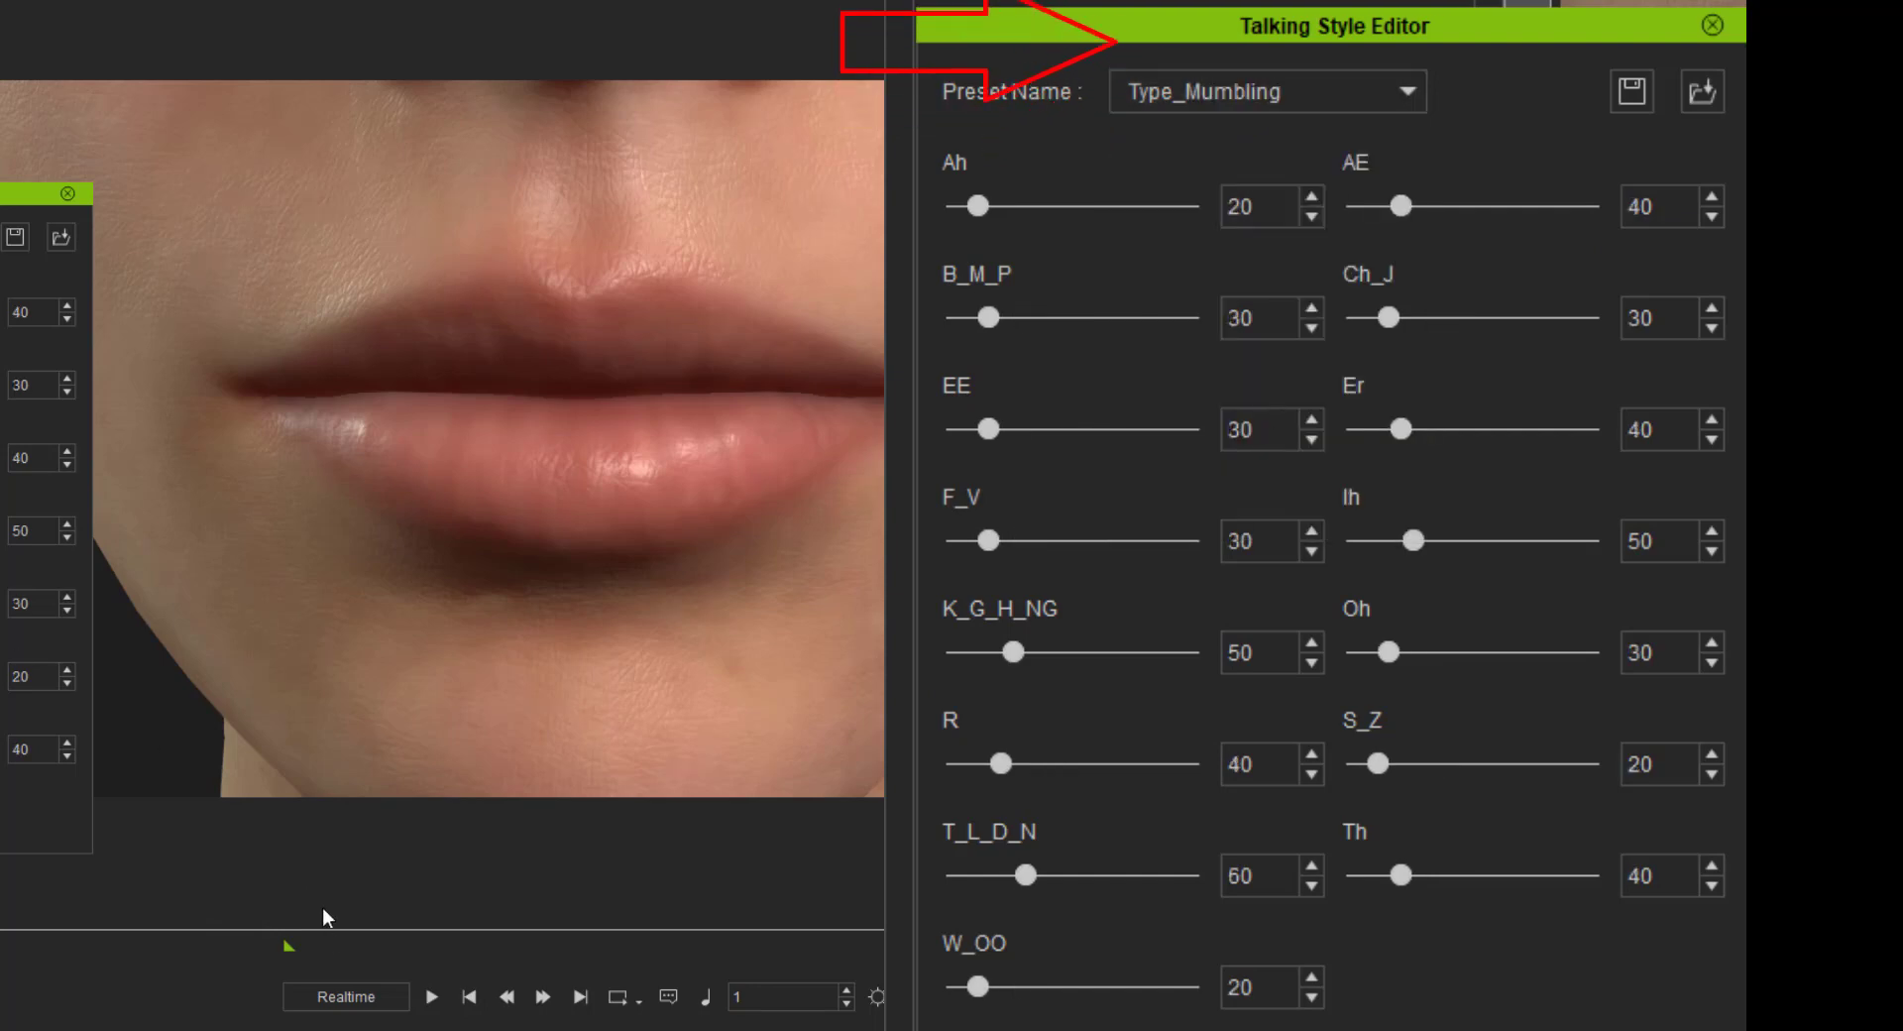
left_click(439, 999)
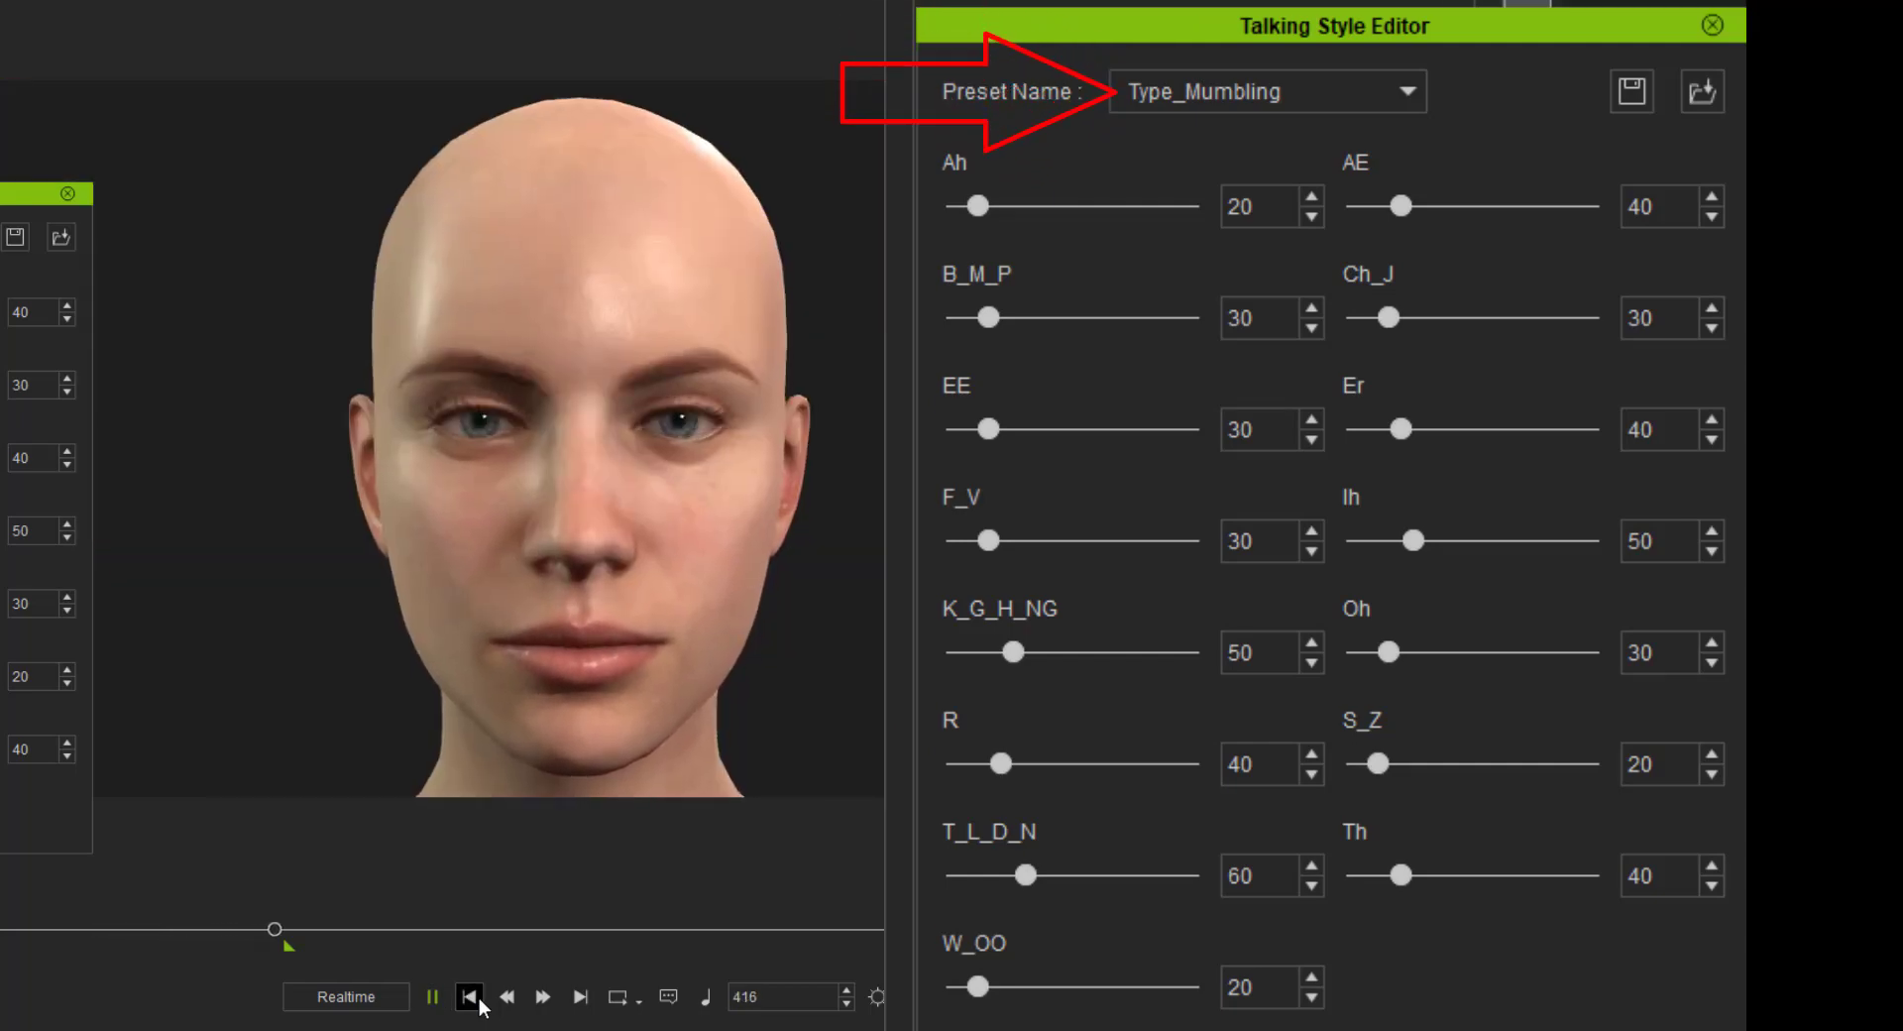
left_click(482, 1002)
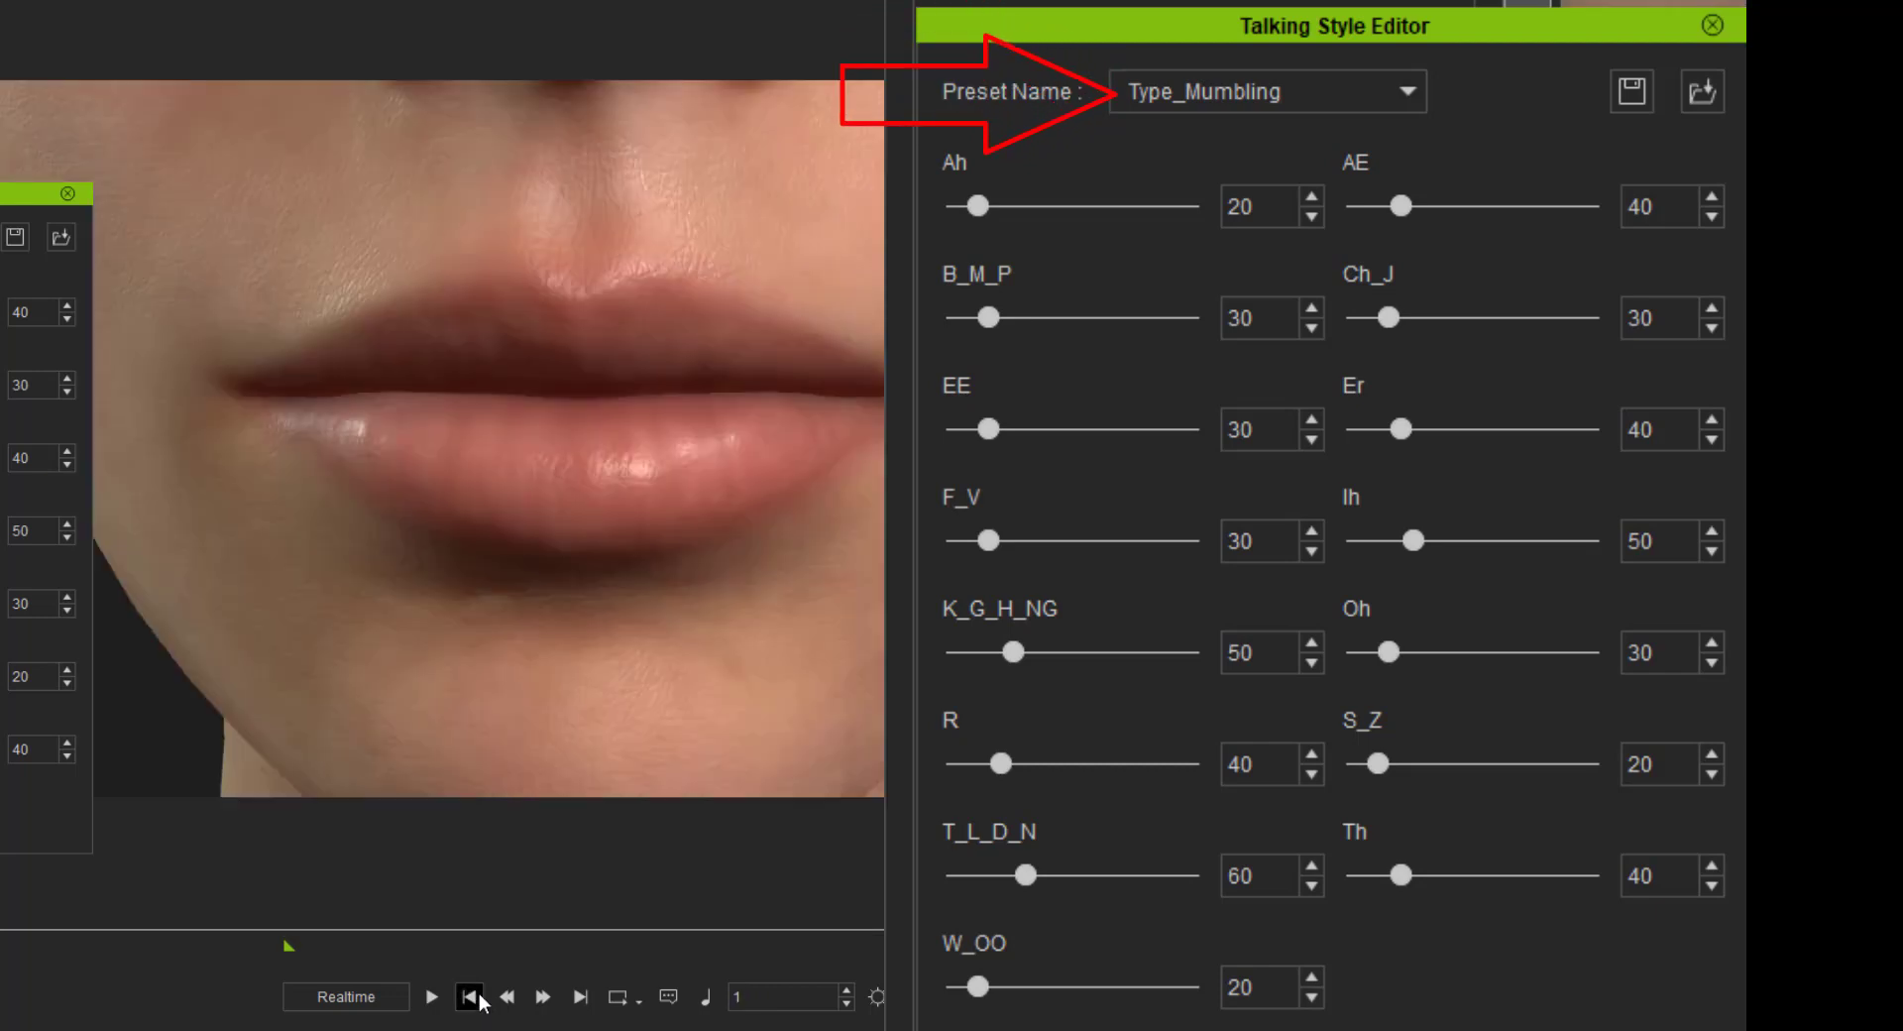
left_click(1249, 95)
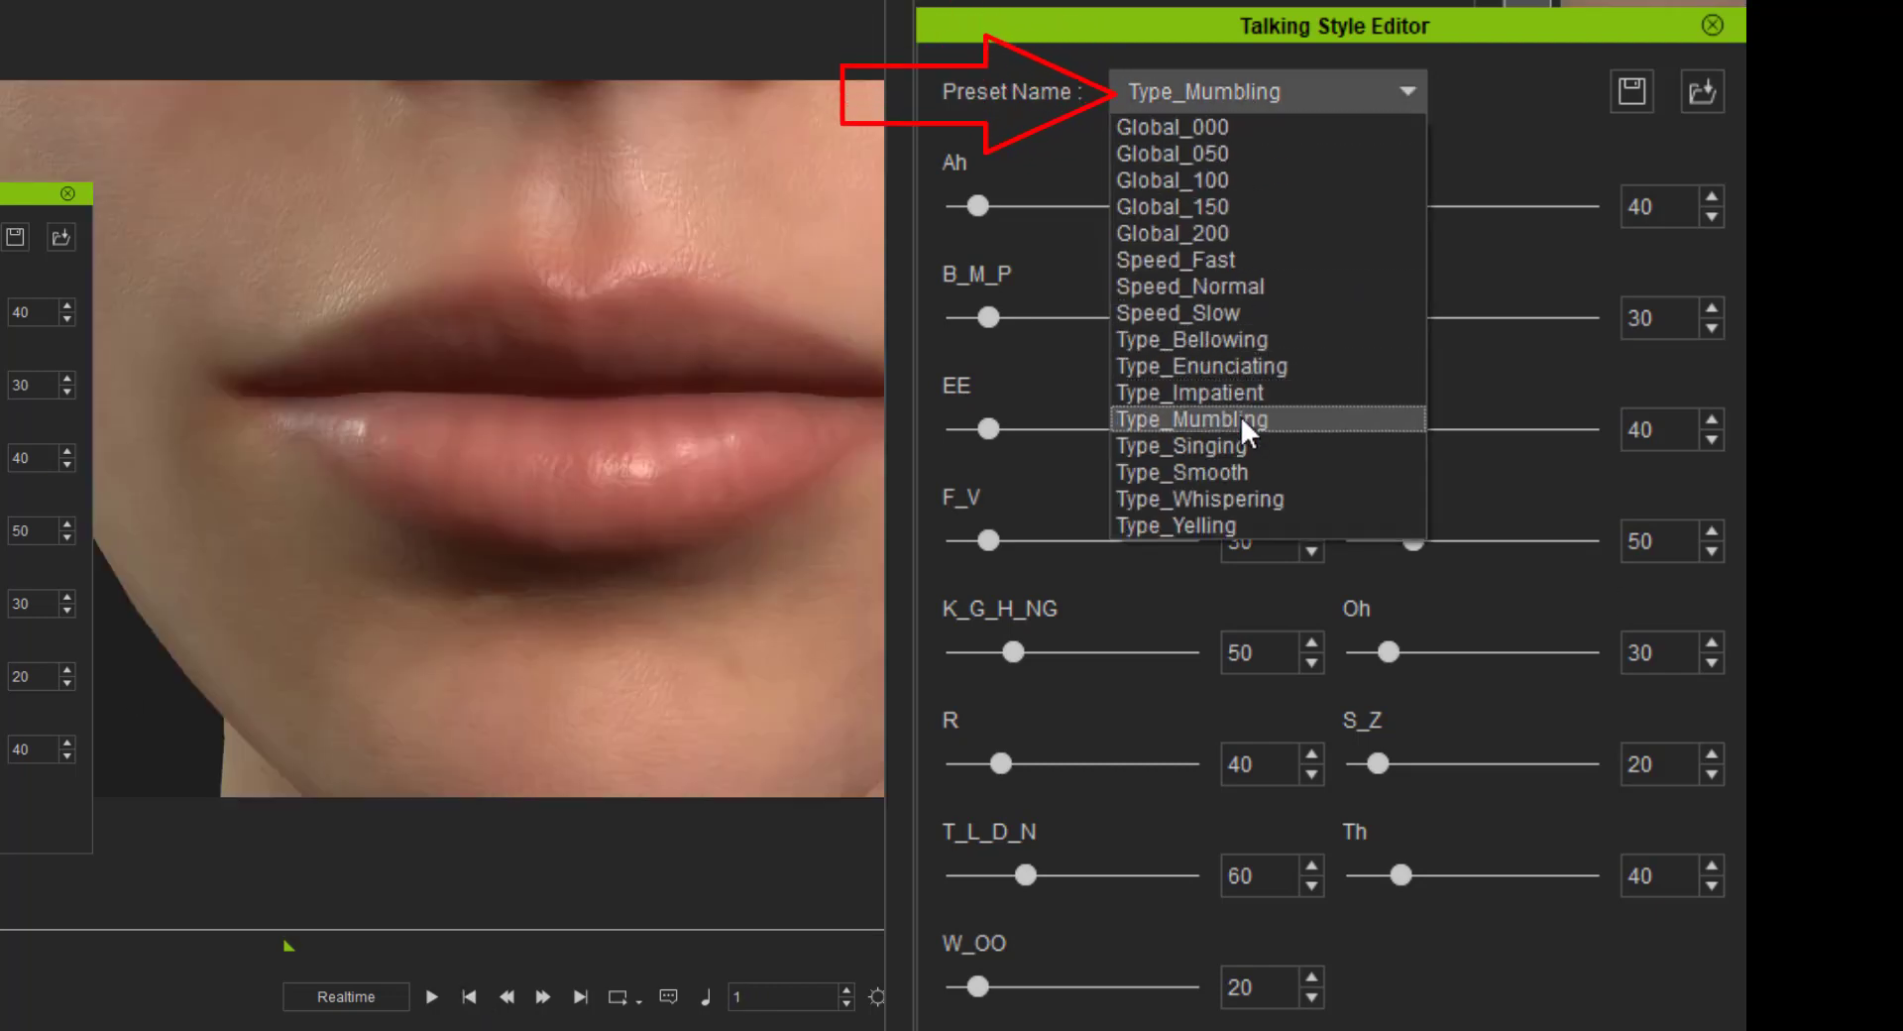
left_click(1237, 446)
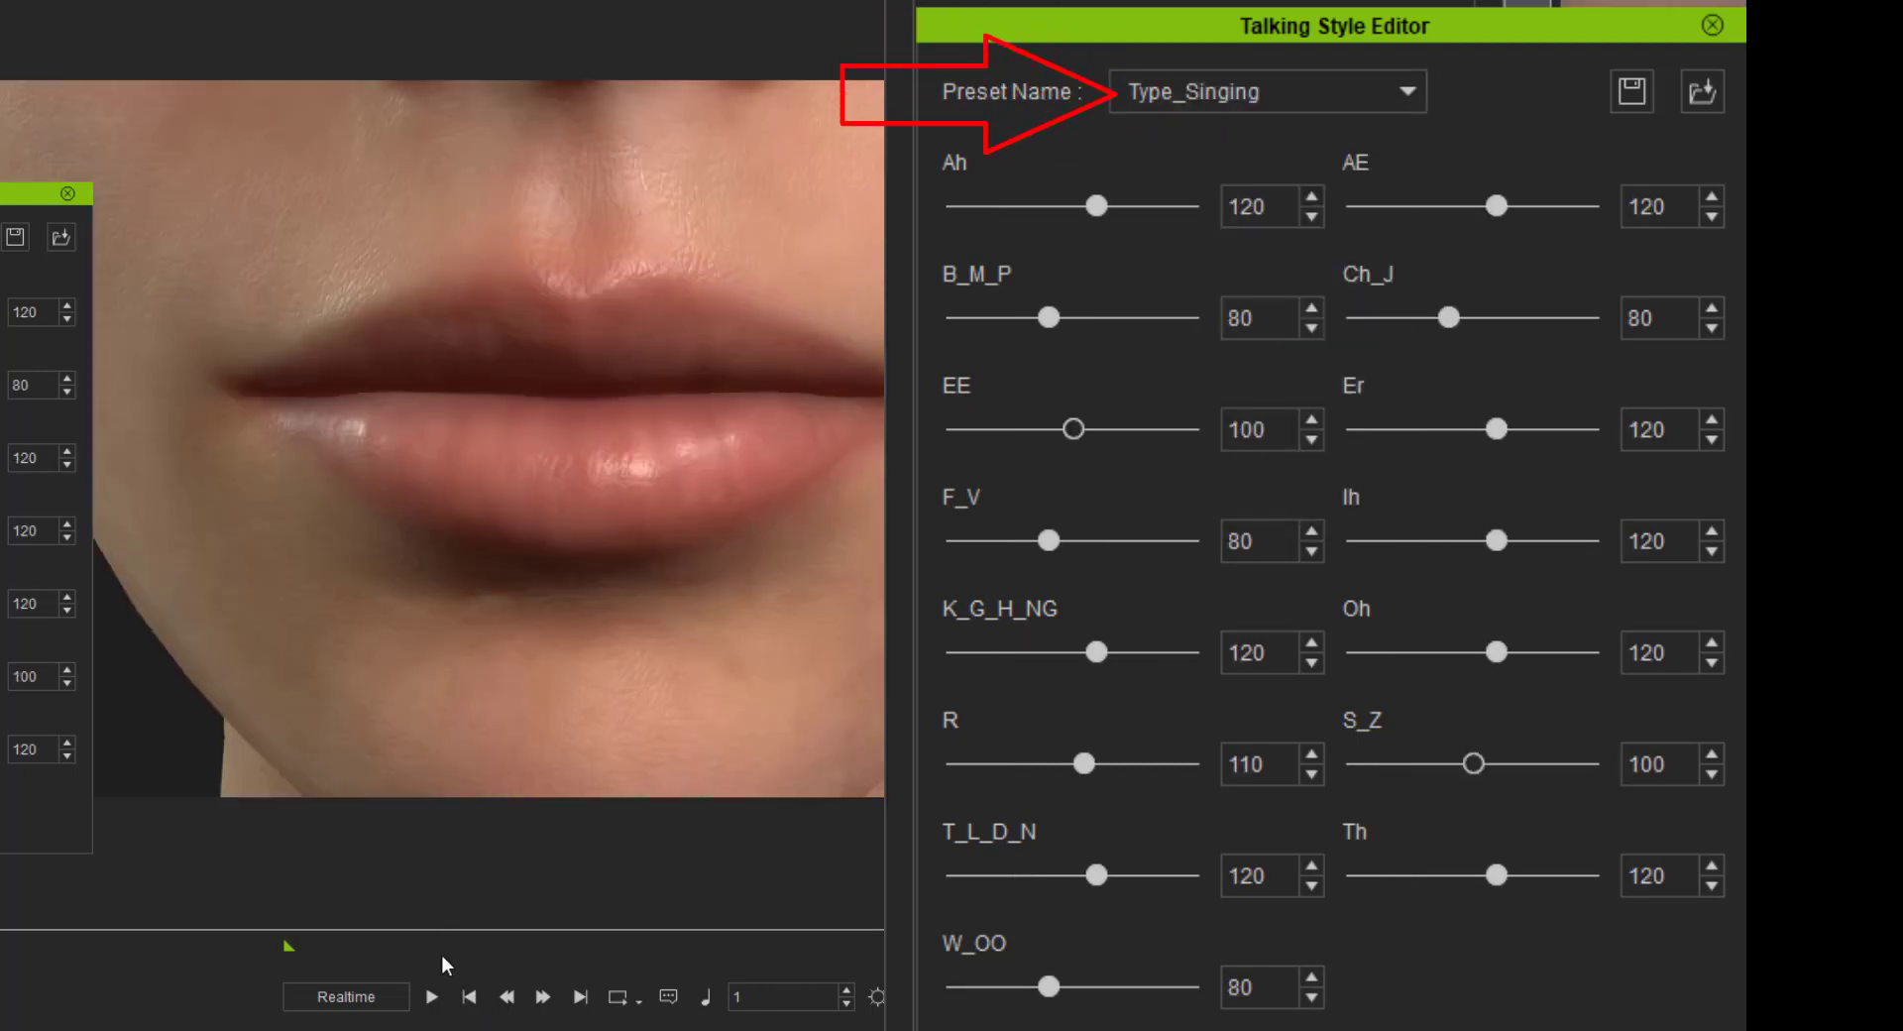
left_click(434, 999)
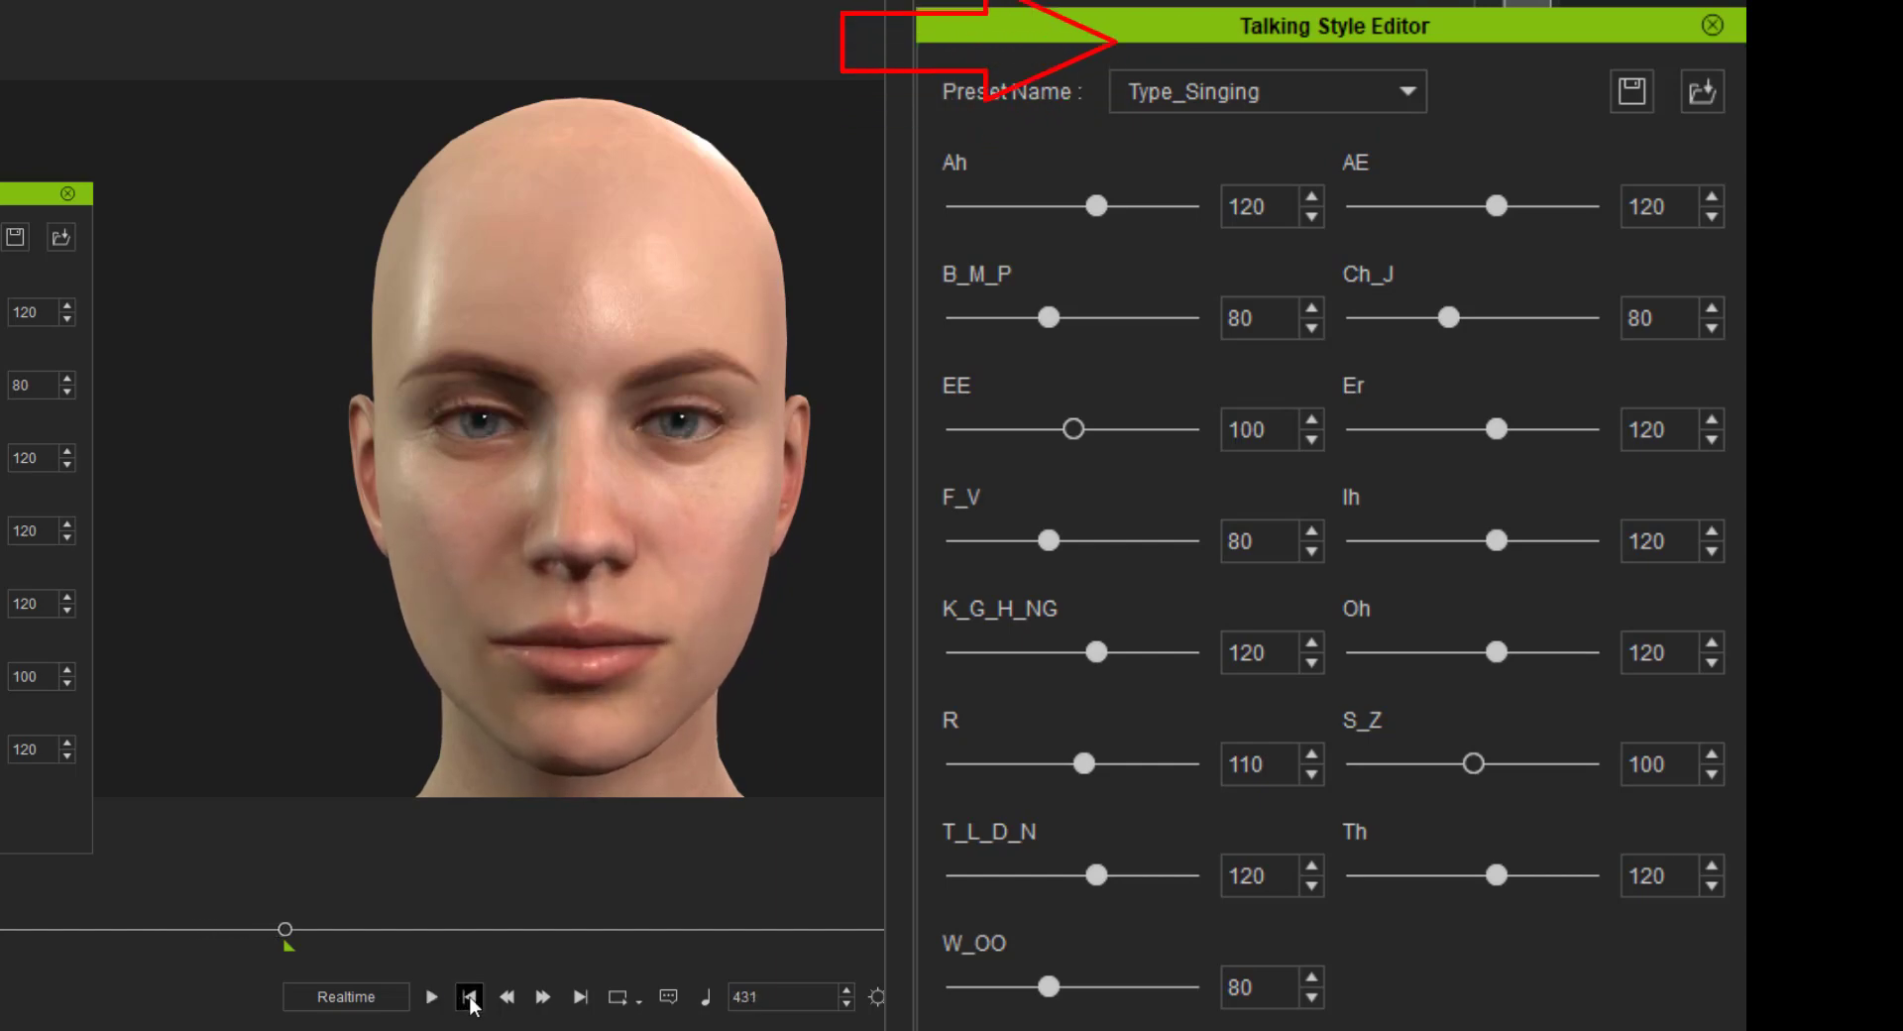
left_click(470, 998)
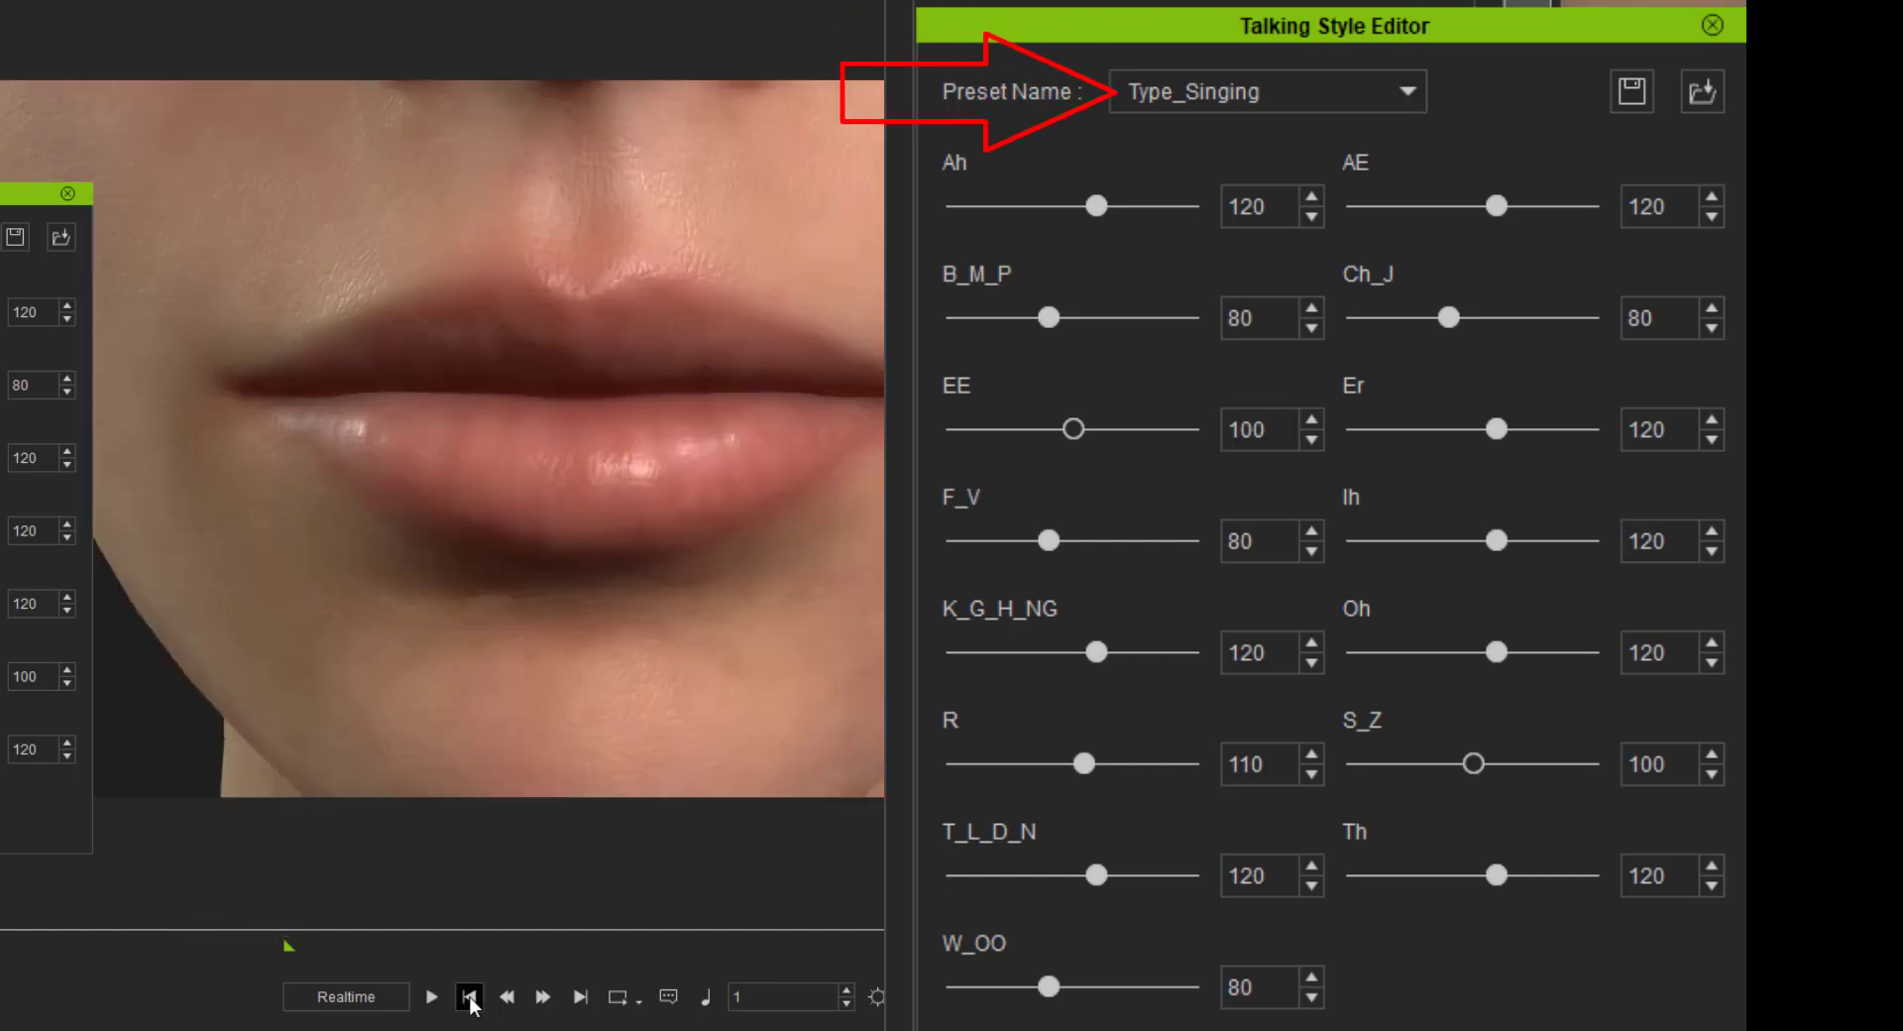
Step: Apply and play back the Type_Smooth and Type_Whispering presets, rewinding after each
left_click(1347, 100)
left_click(1264, 474)
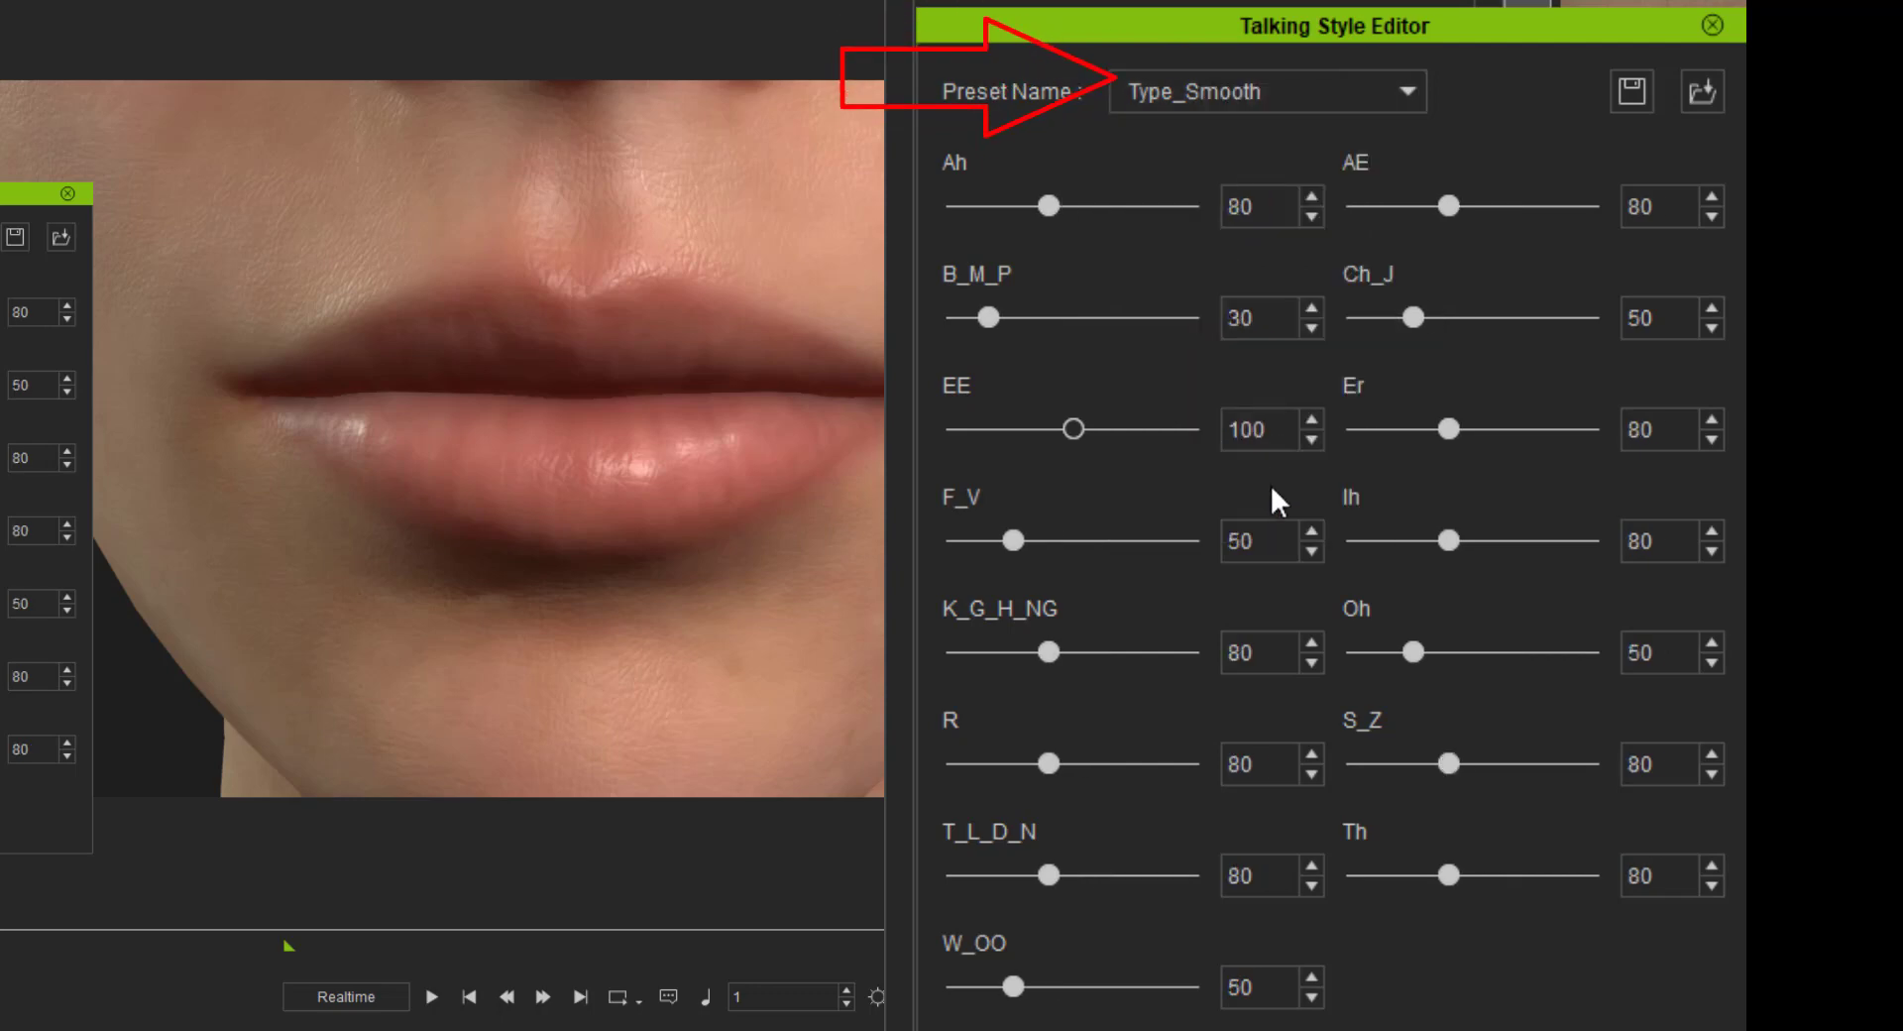
left_click(433, 997)
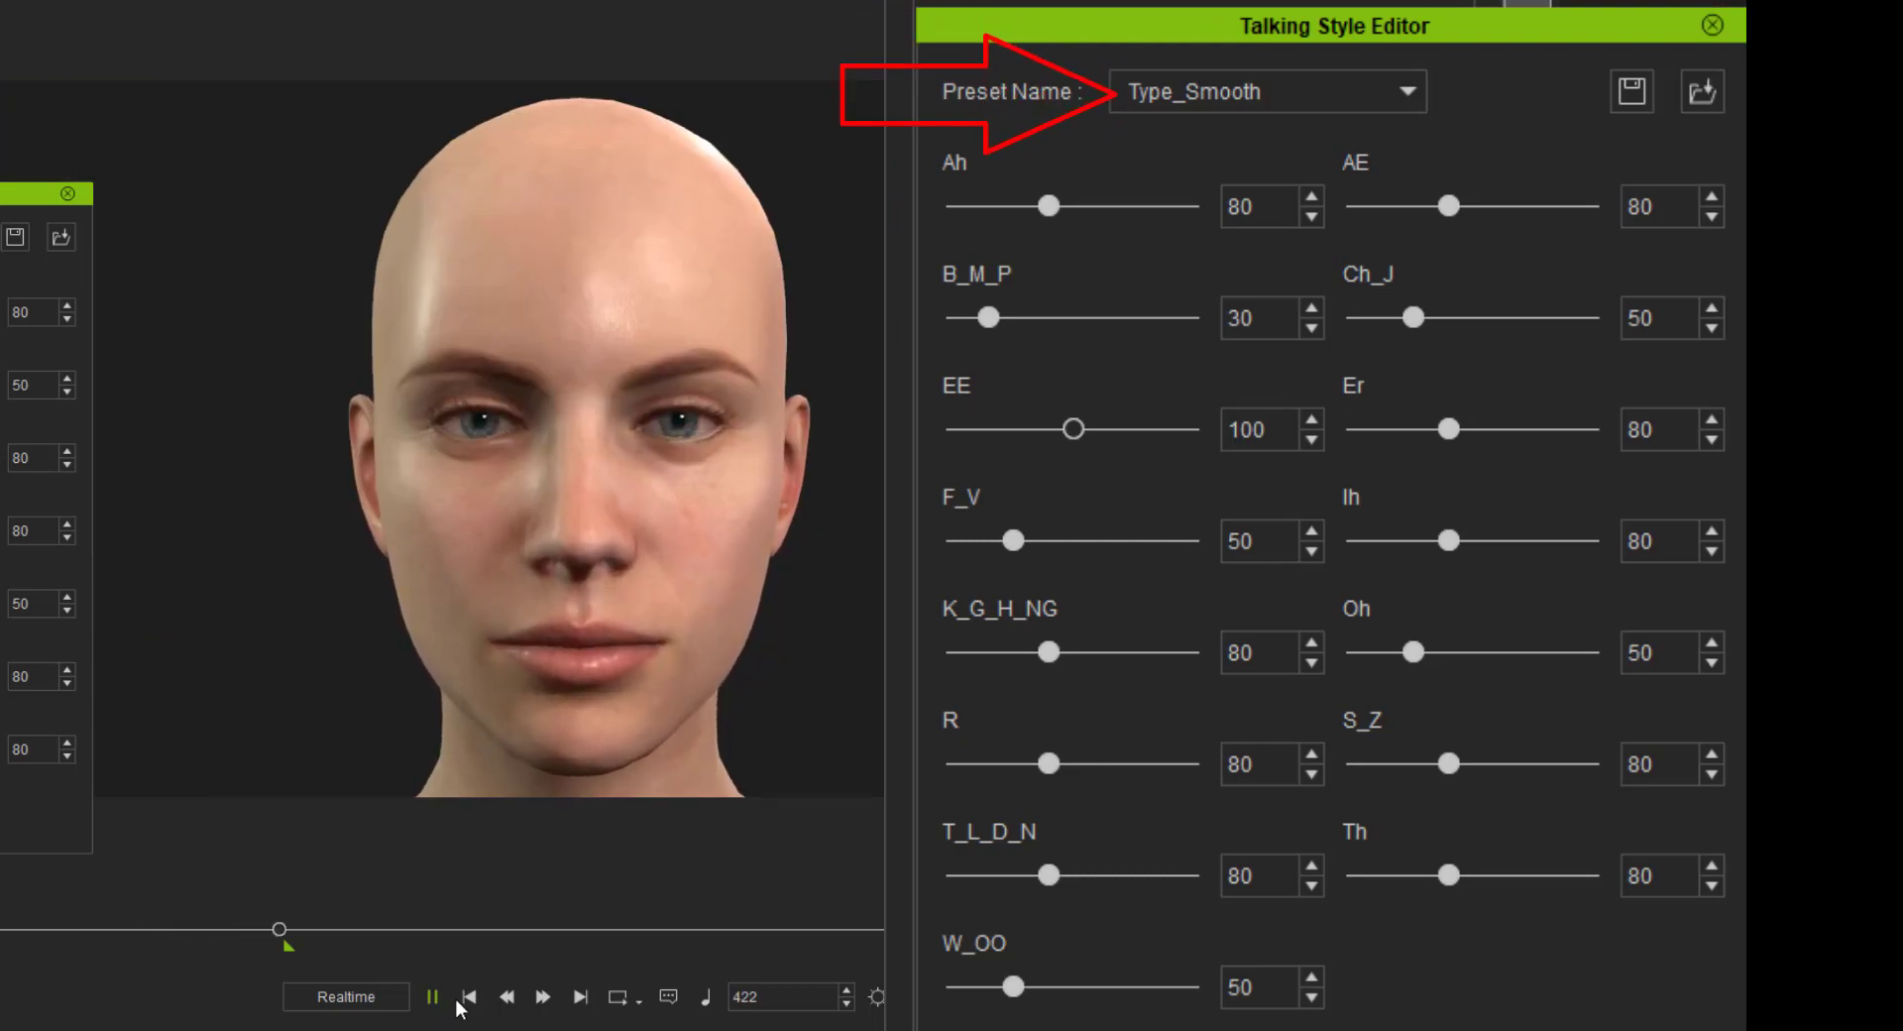
left_click(469, 997)
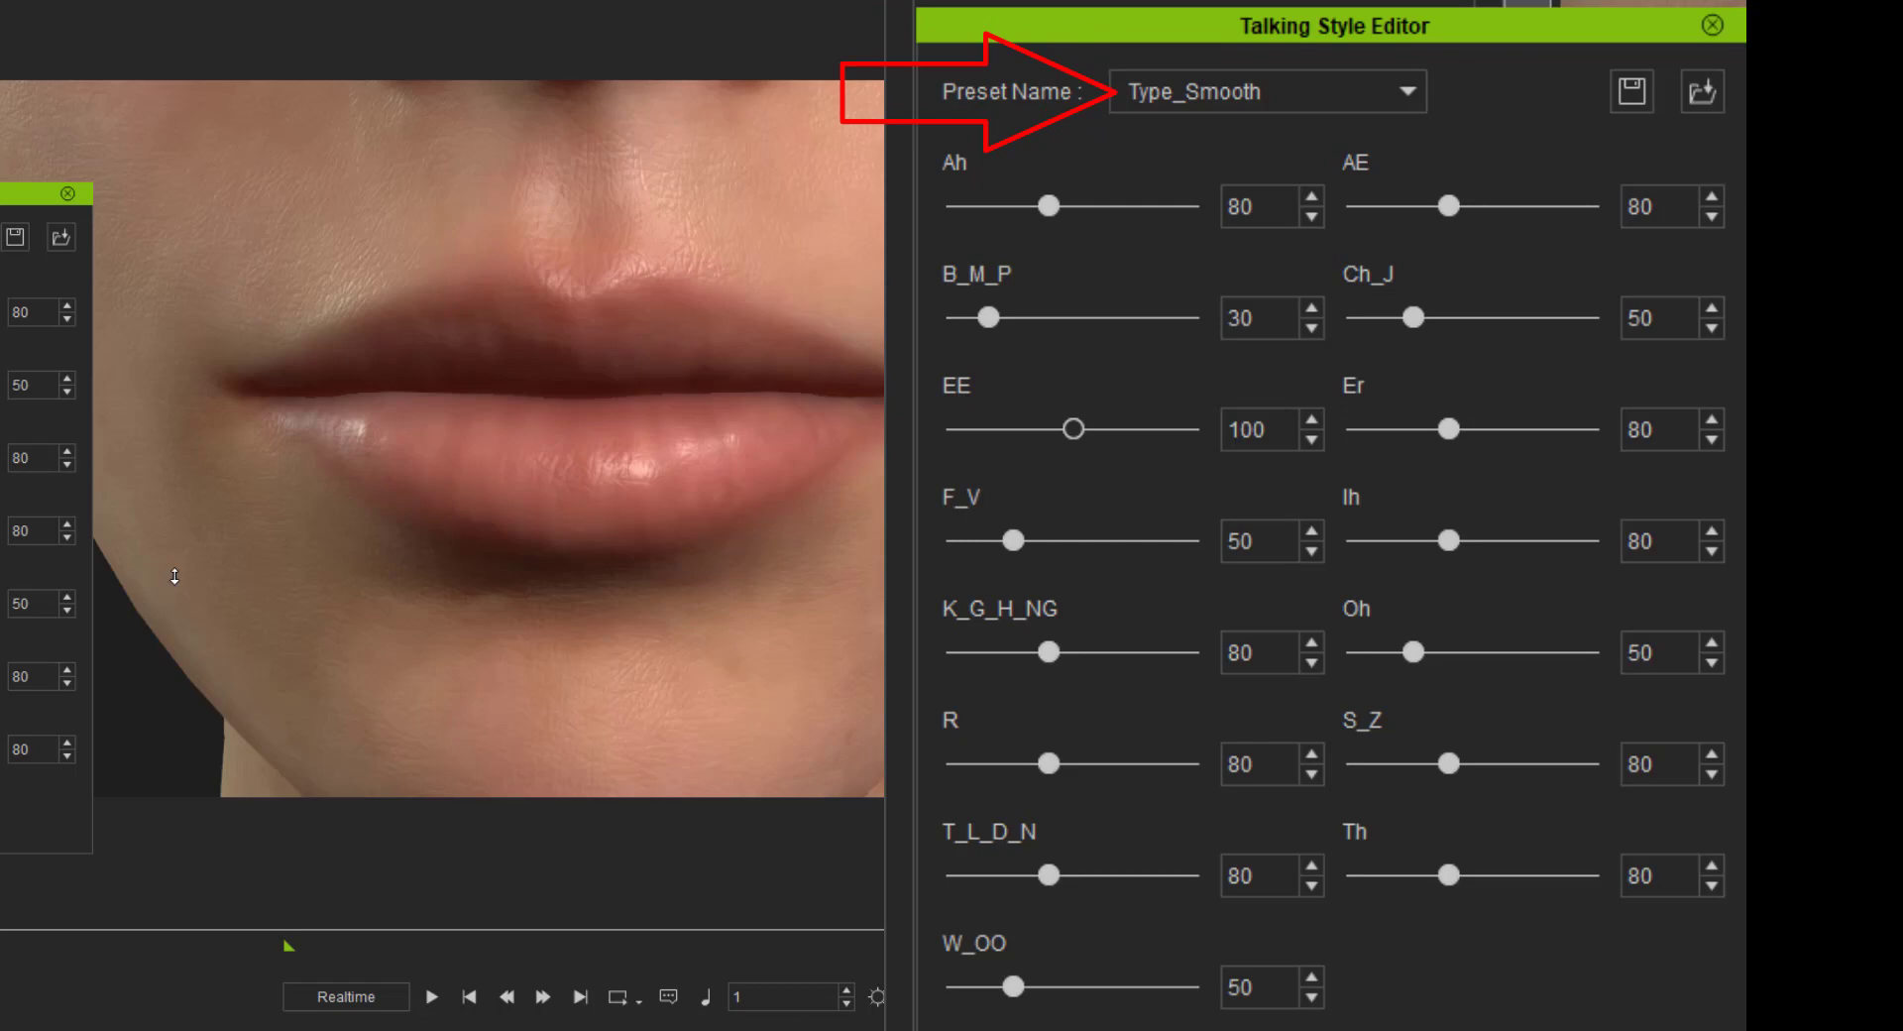
left_click(1387, 103)
left_click(1251, 500)
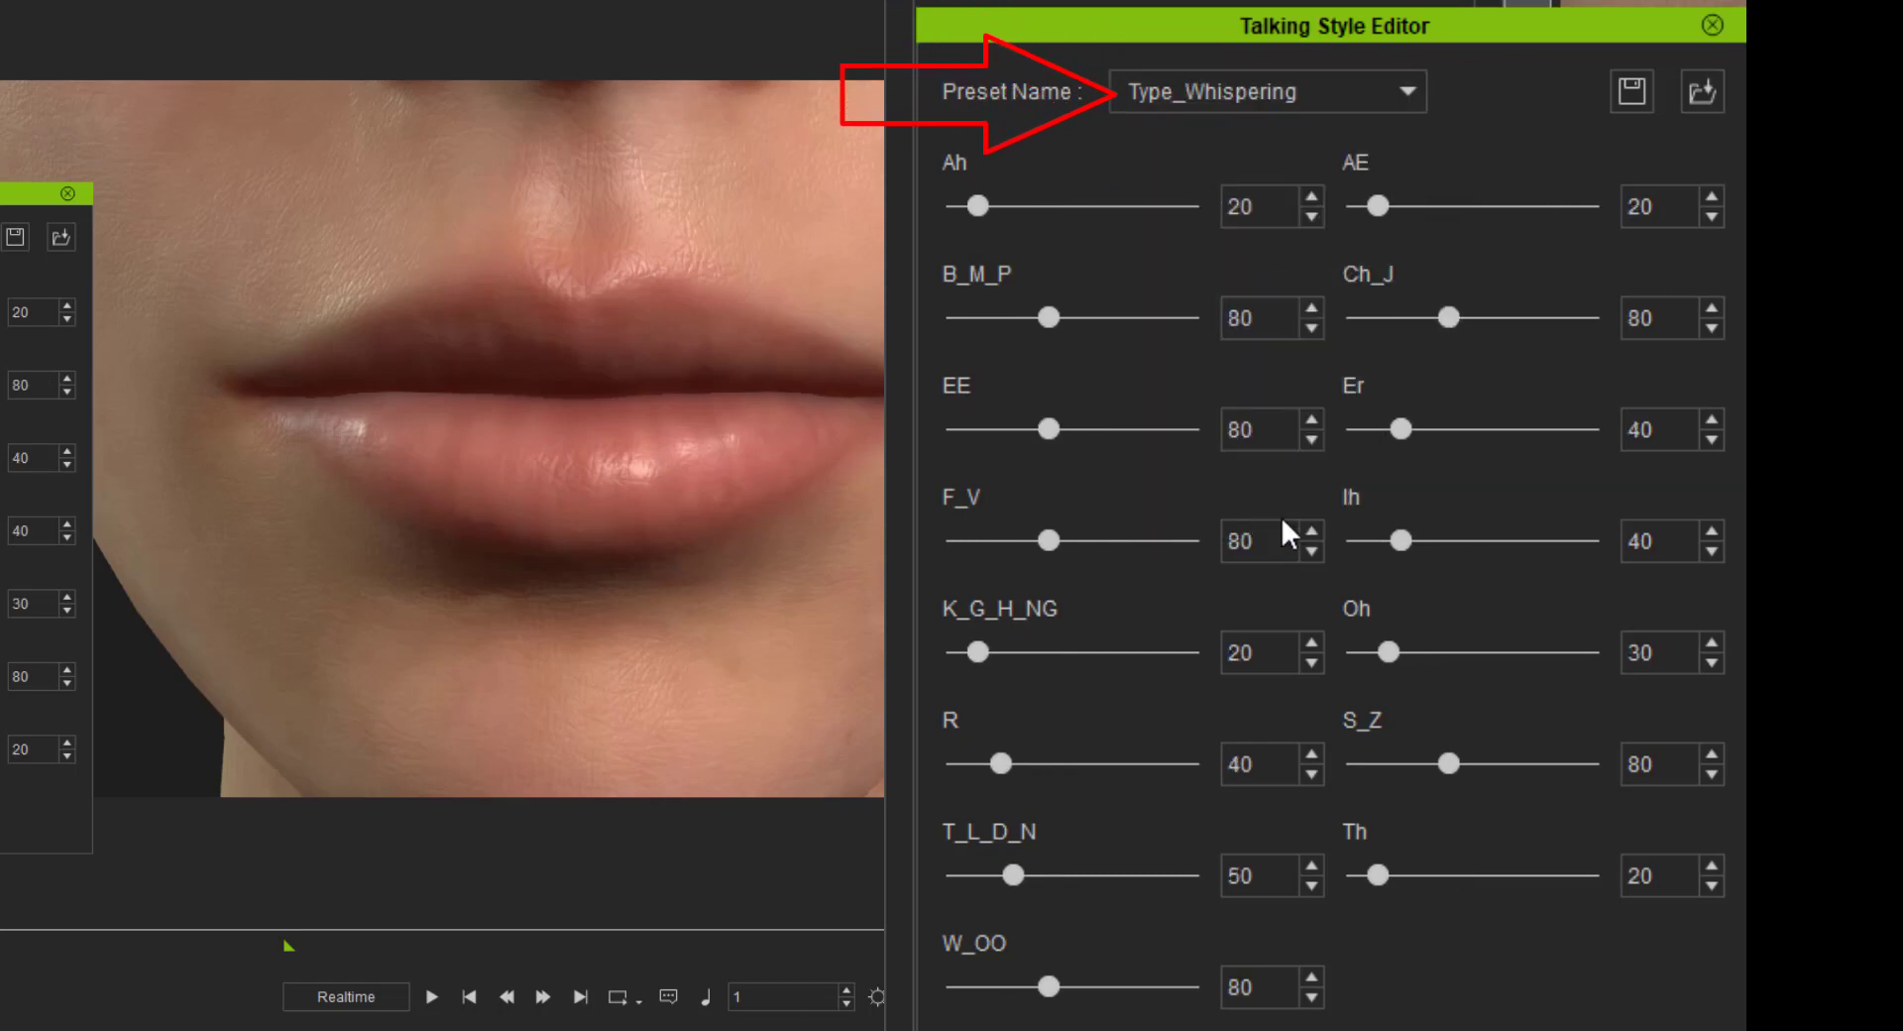
left_click(430, 996)
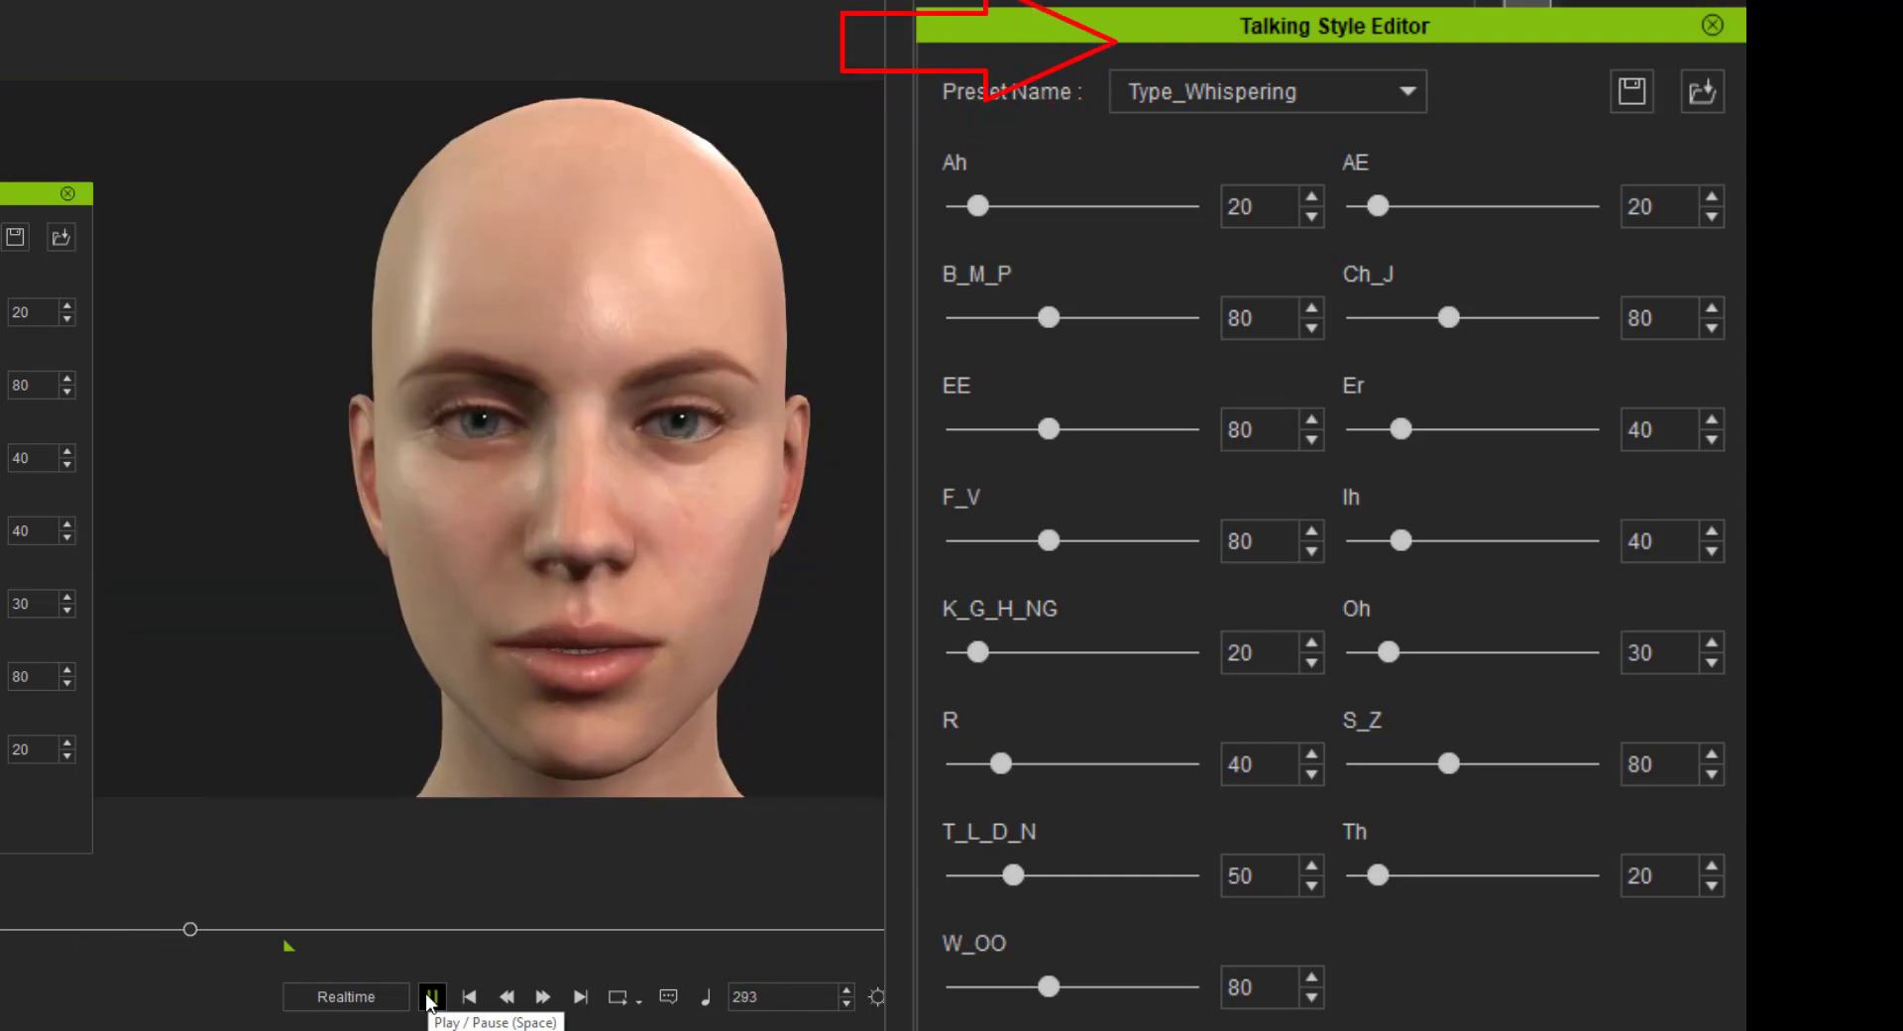
left_click(431, 996)
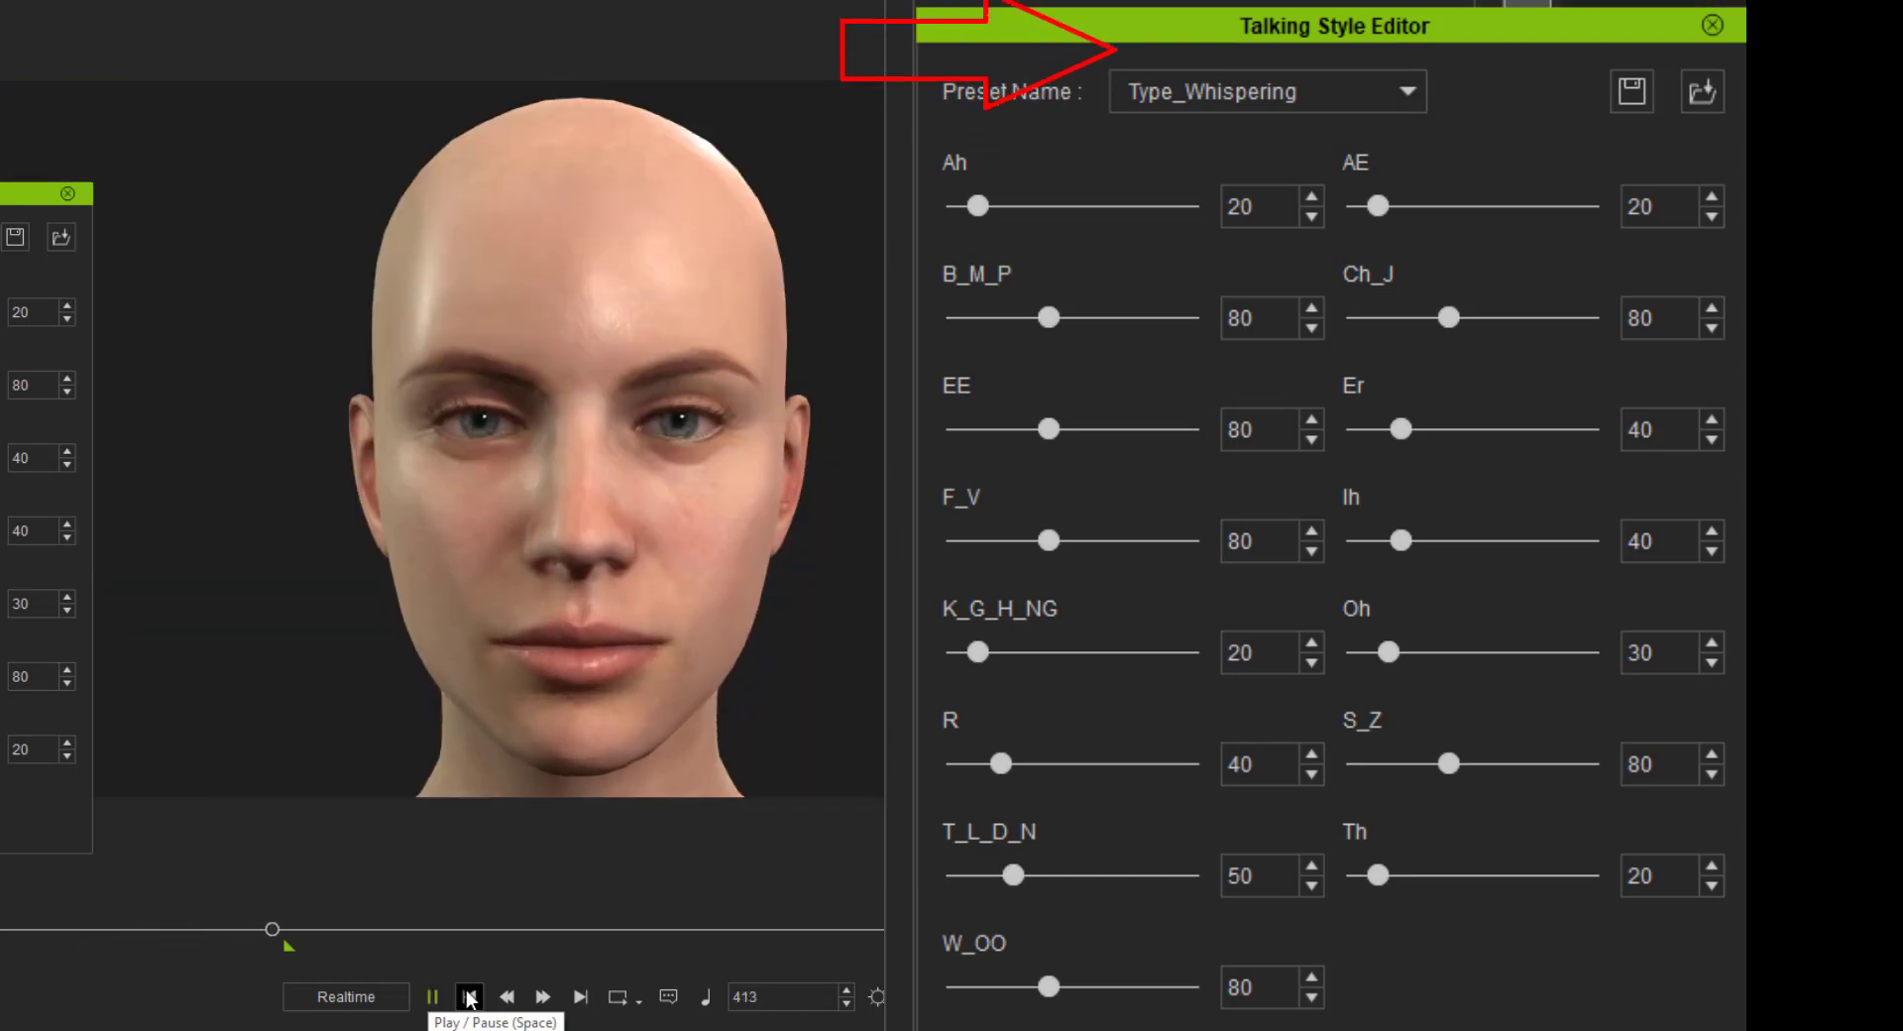
left_click(469, 996)
Step: Apply the Type_Yelling preset, play it back and return to frame 1
left_click(1265, 81)
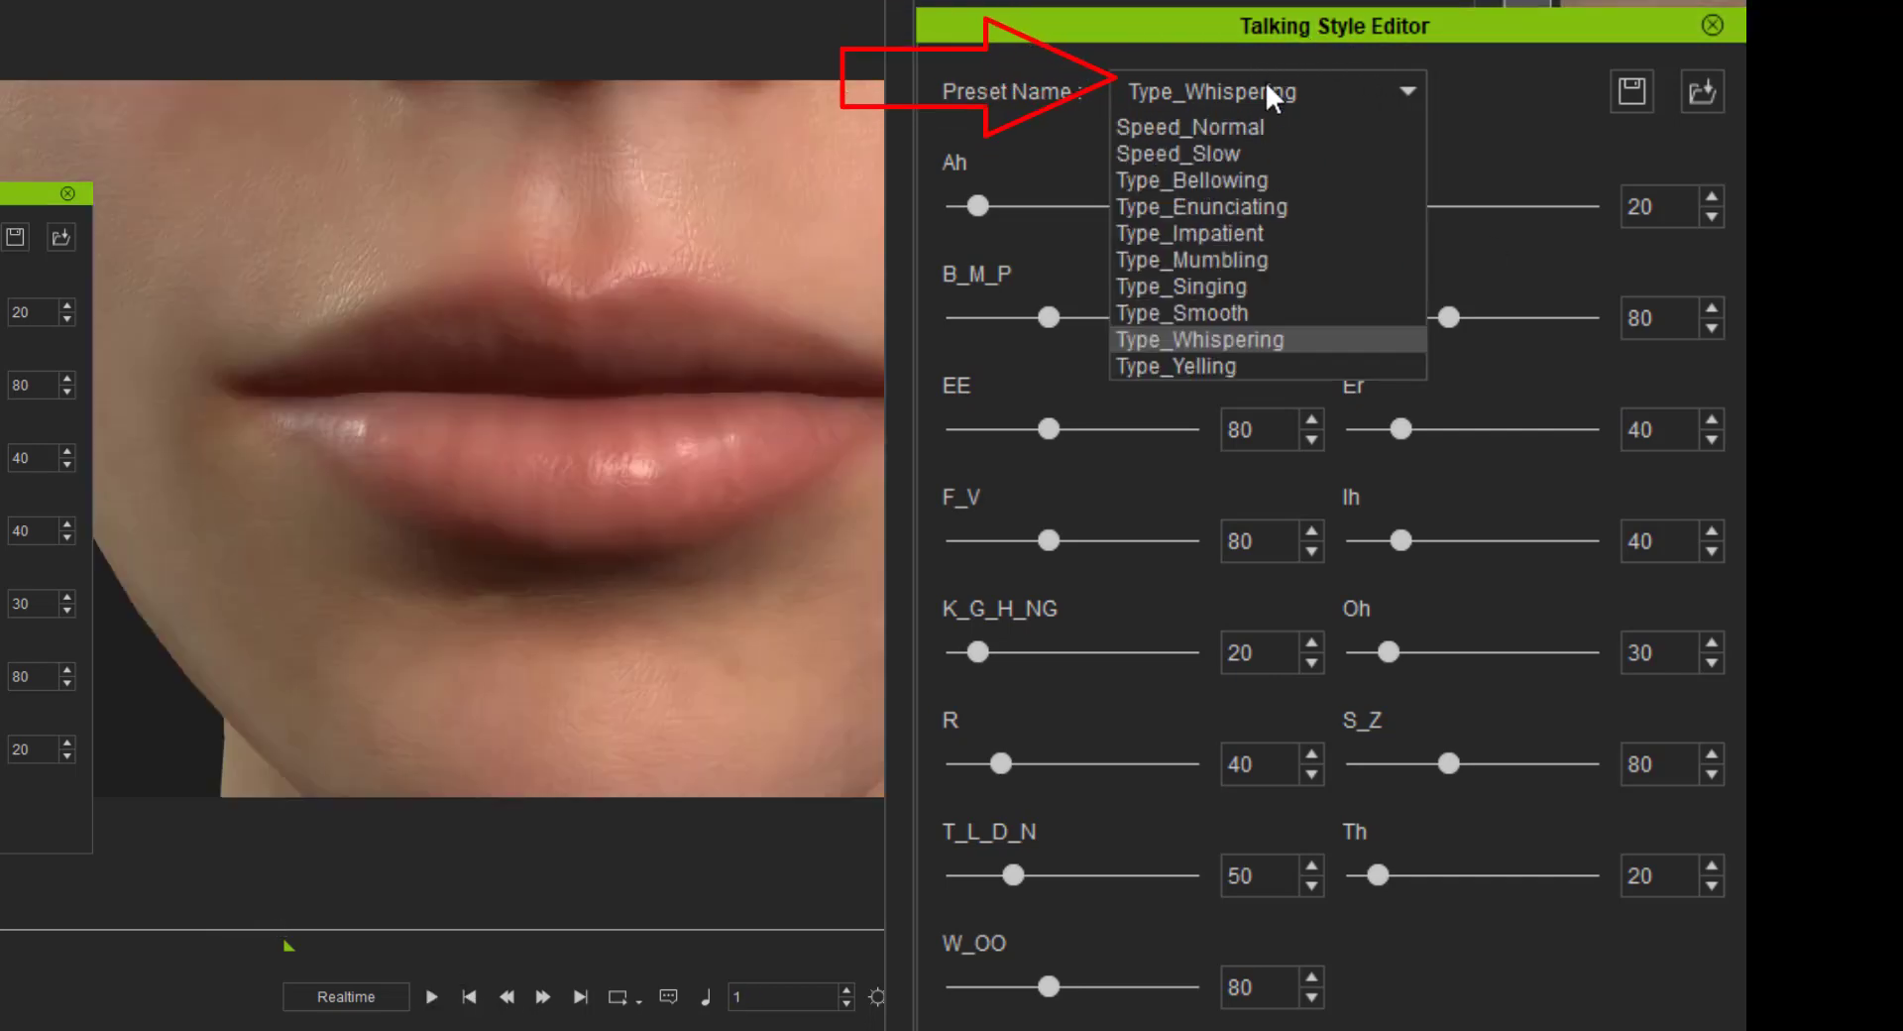
left_click(1211, 523)
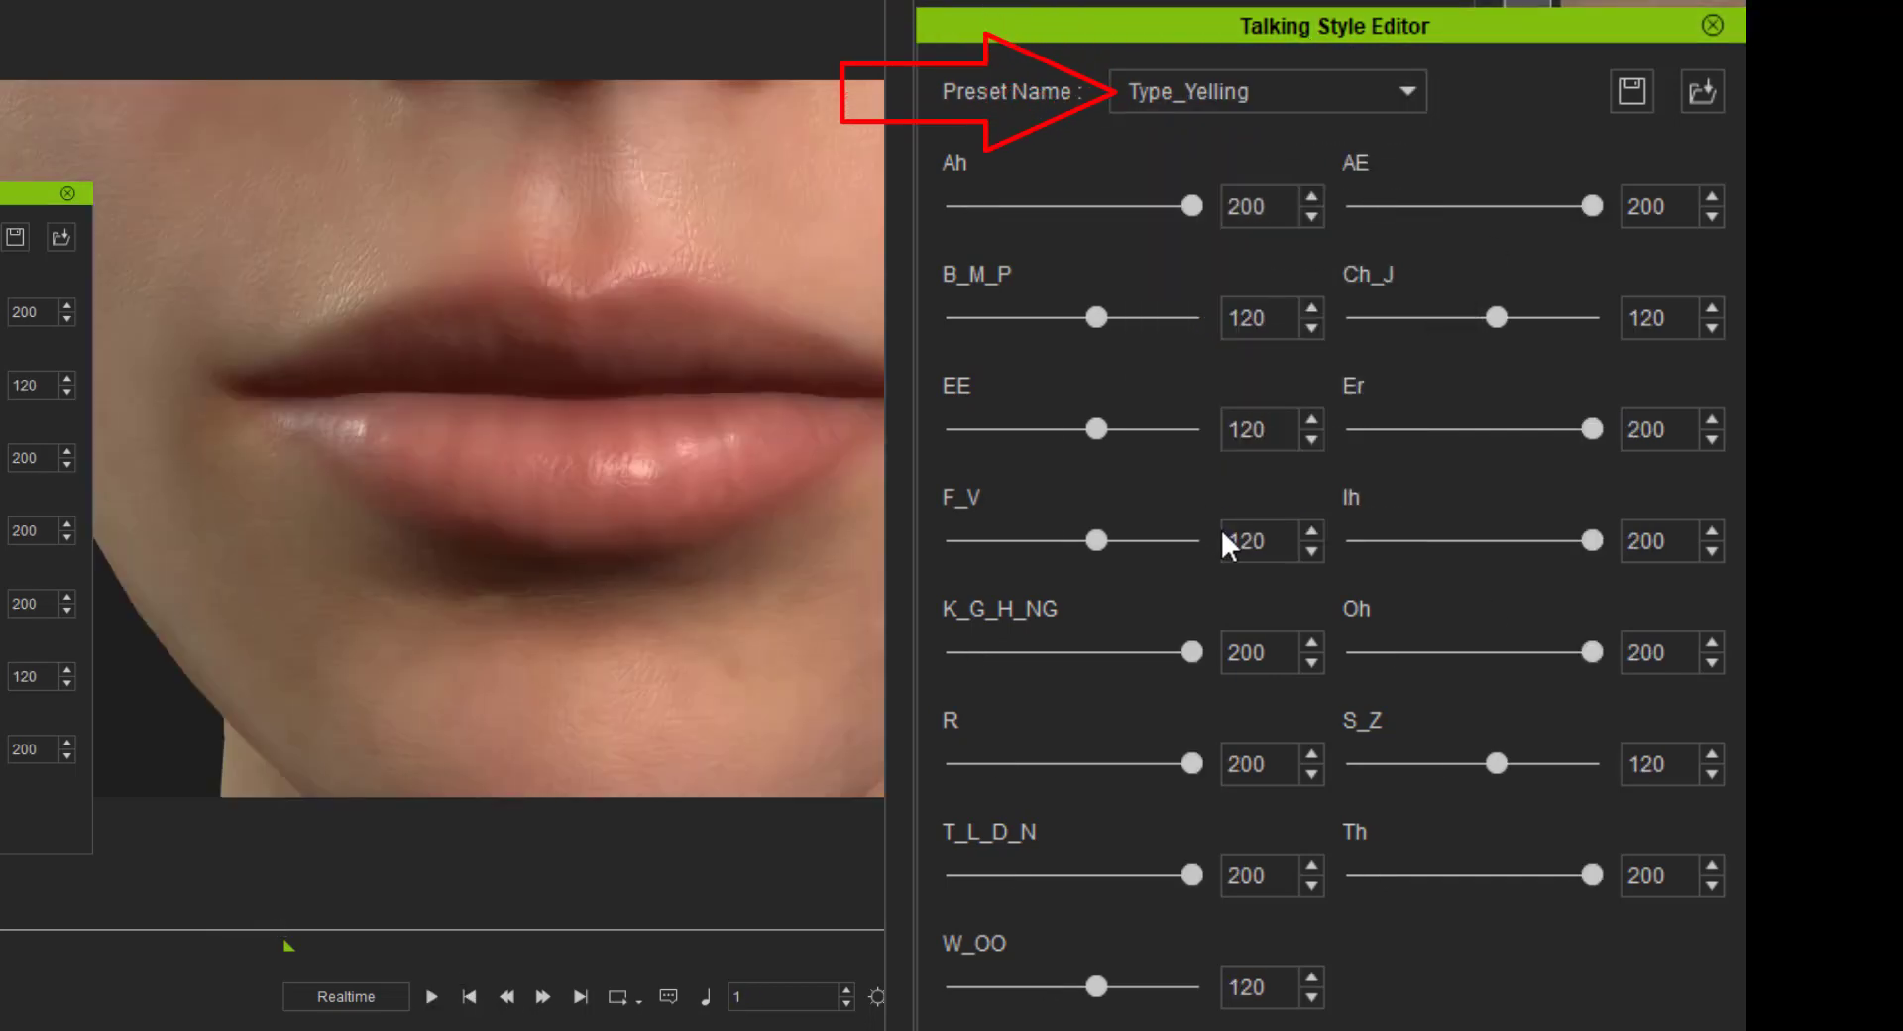
left_click(431, 996)
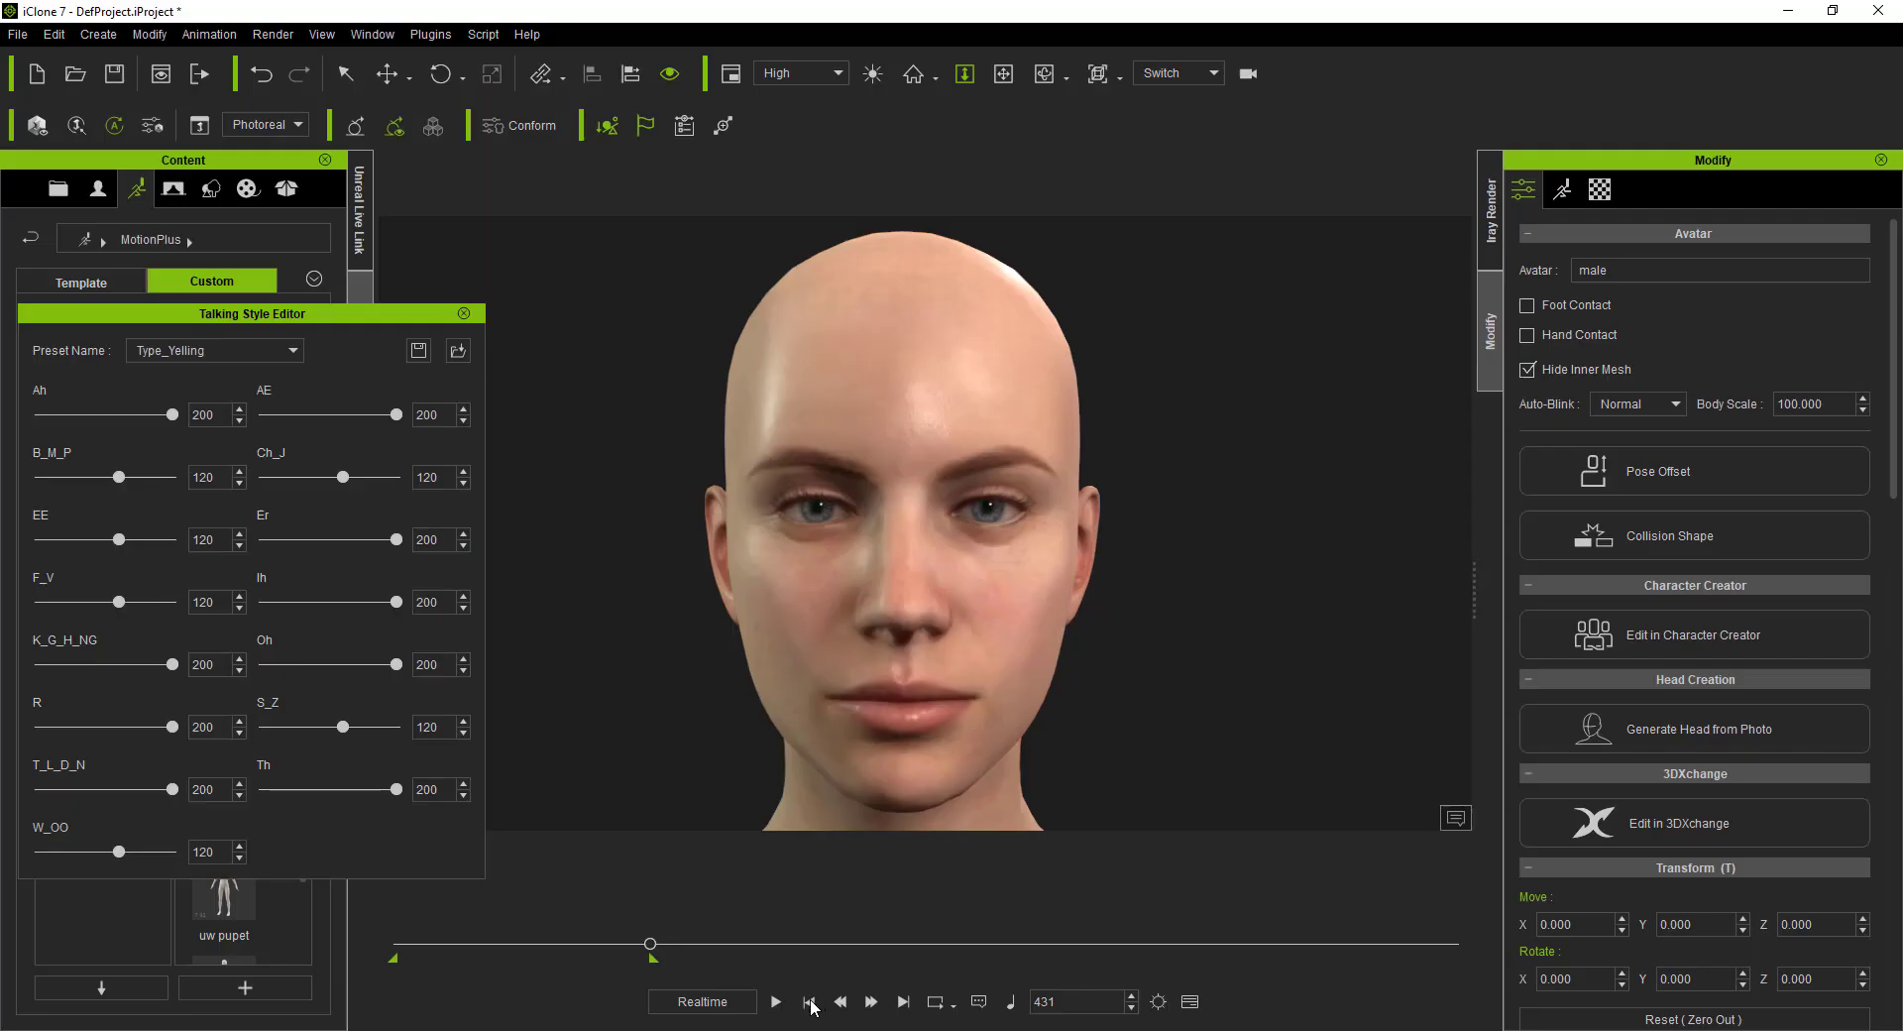
left_click(807, 1001)
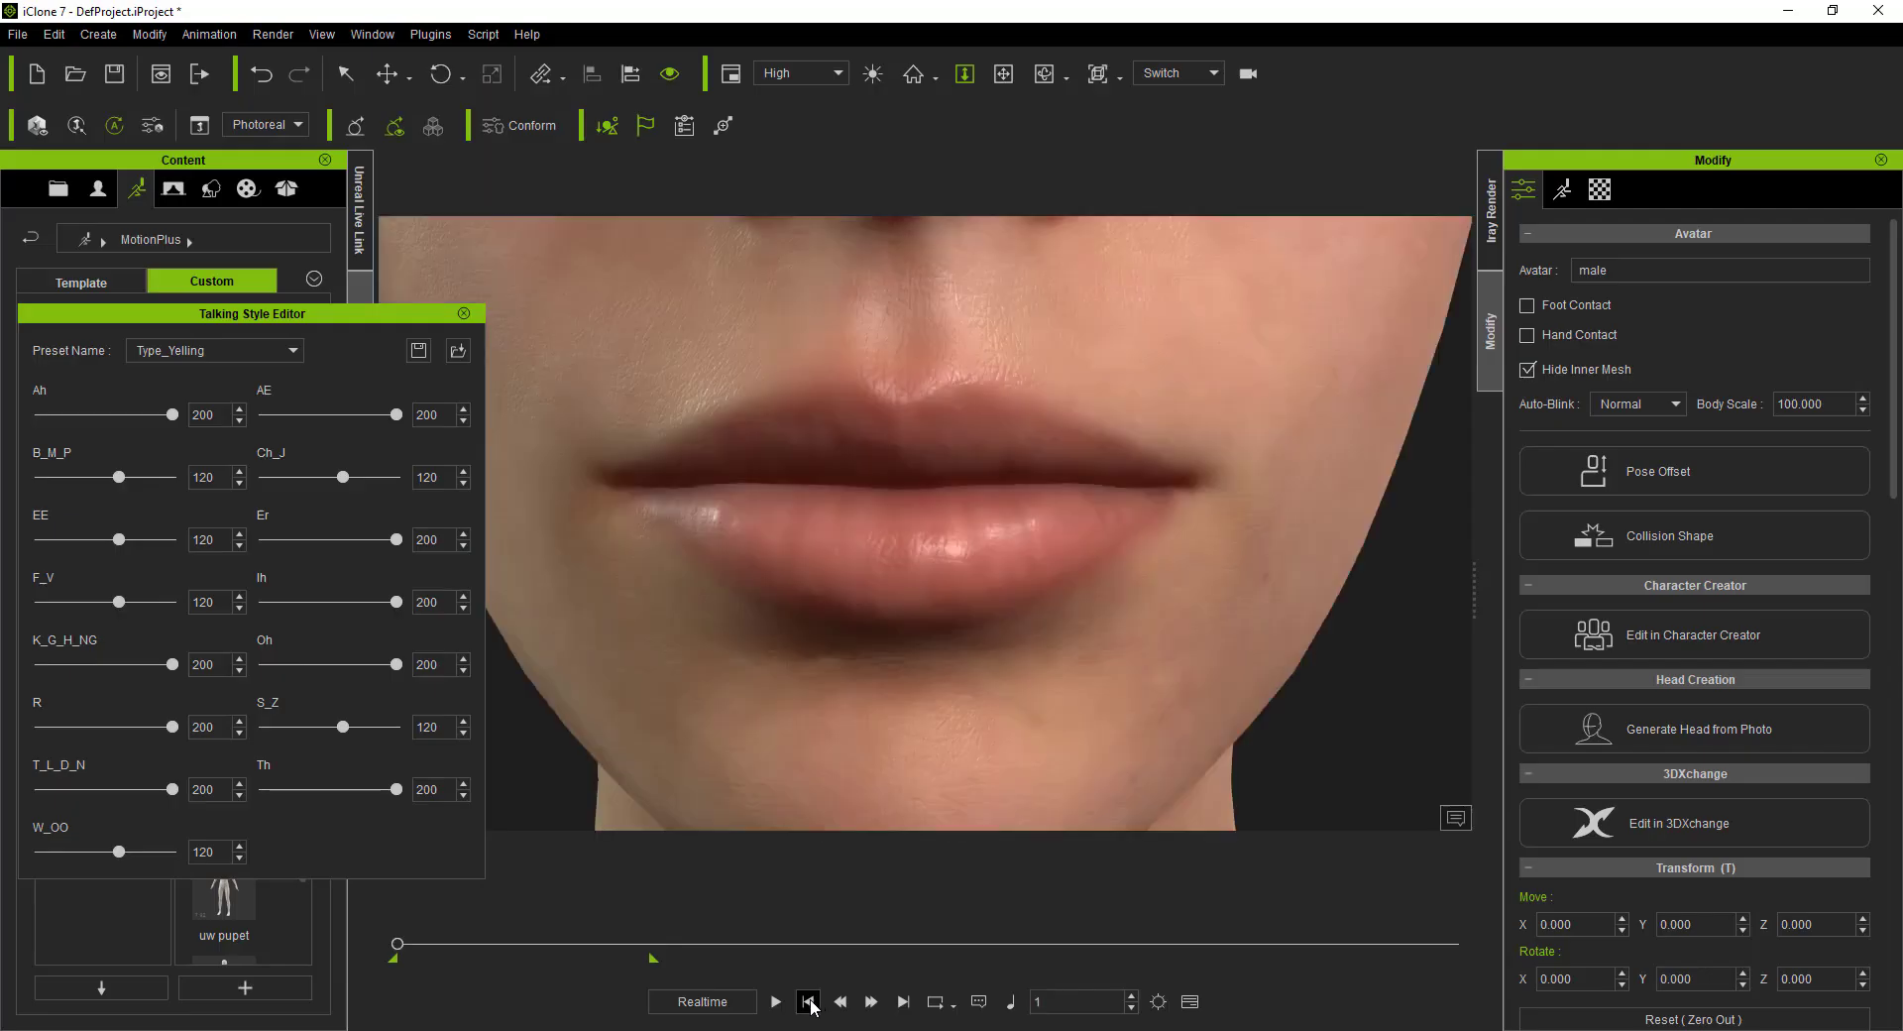
Step: Close the Talking Style Editor, collapse the Animation Custom folder and show the character's timeline tracks
left_click(462, 314)
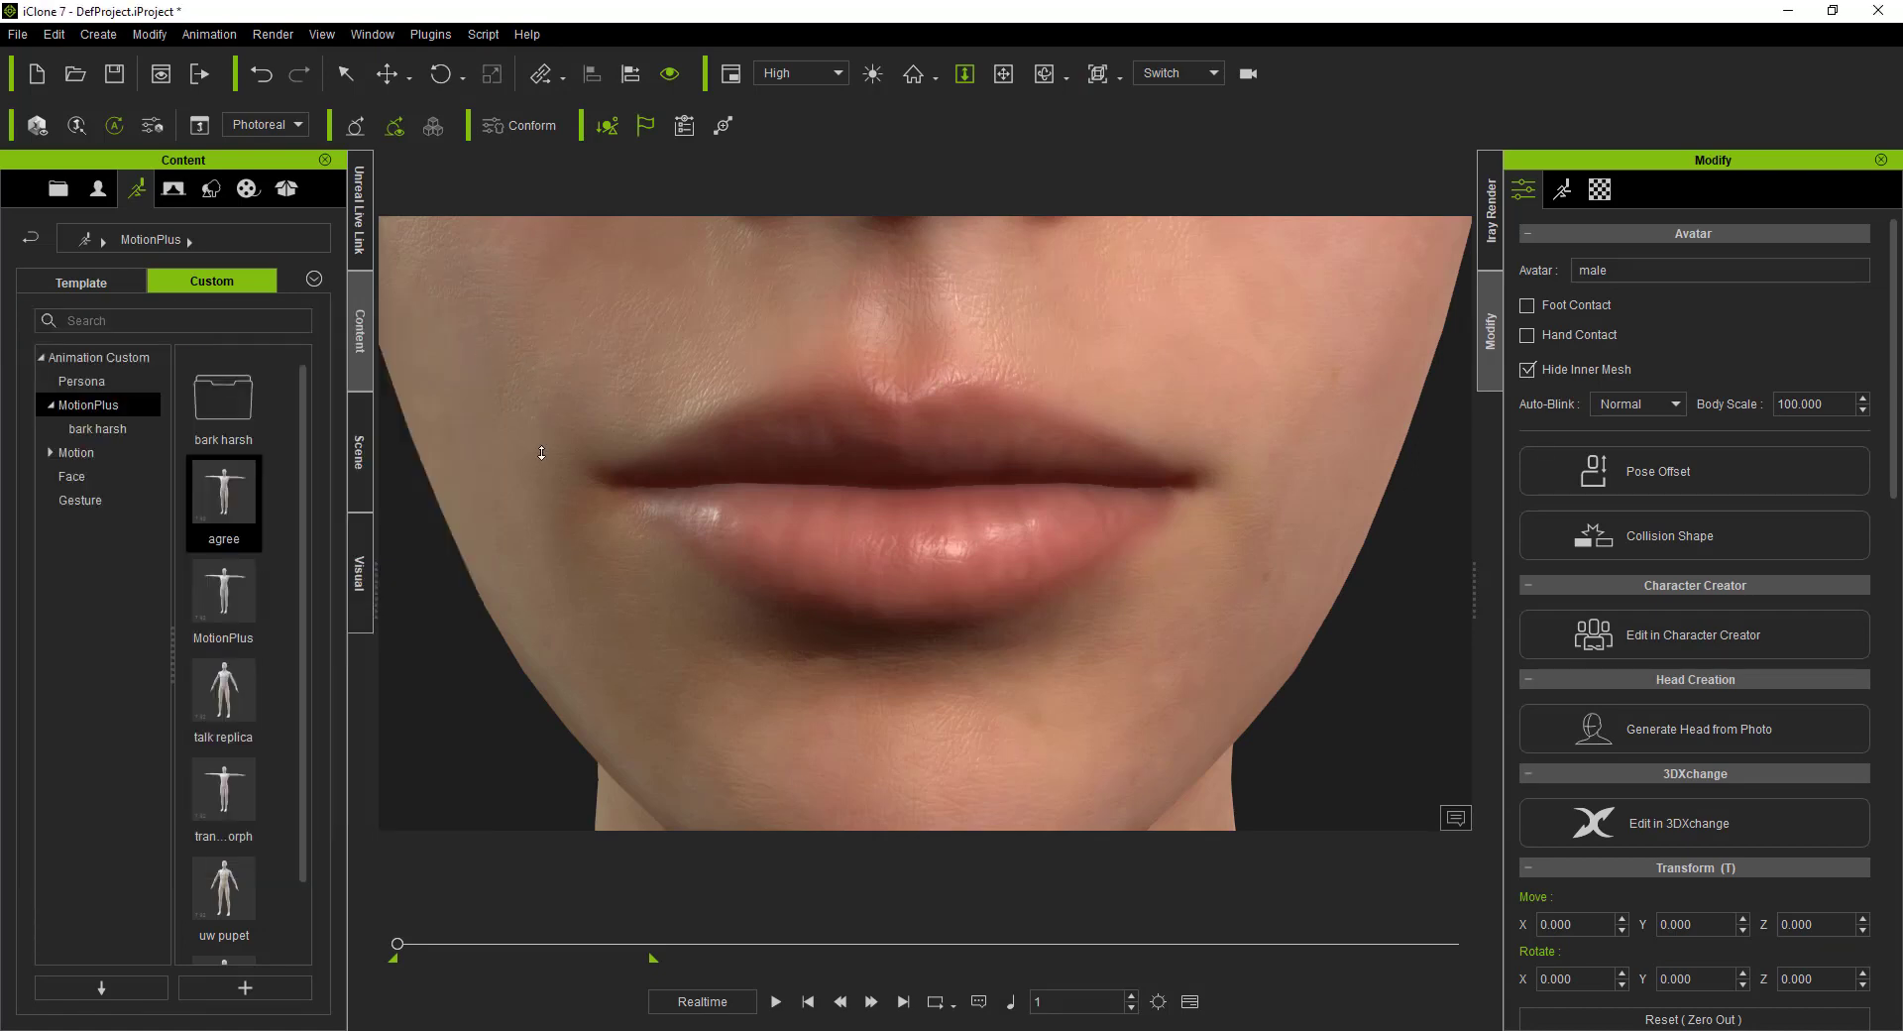
left_click(50, 358)
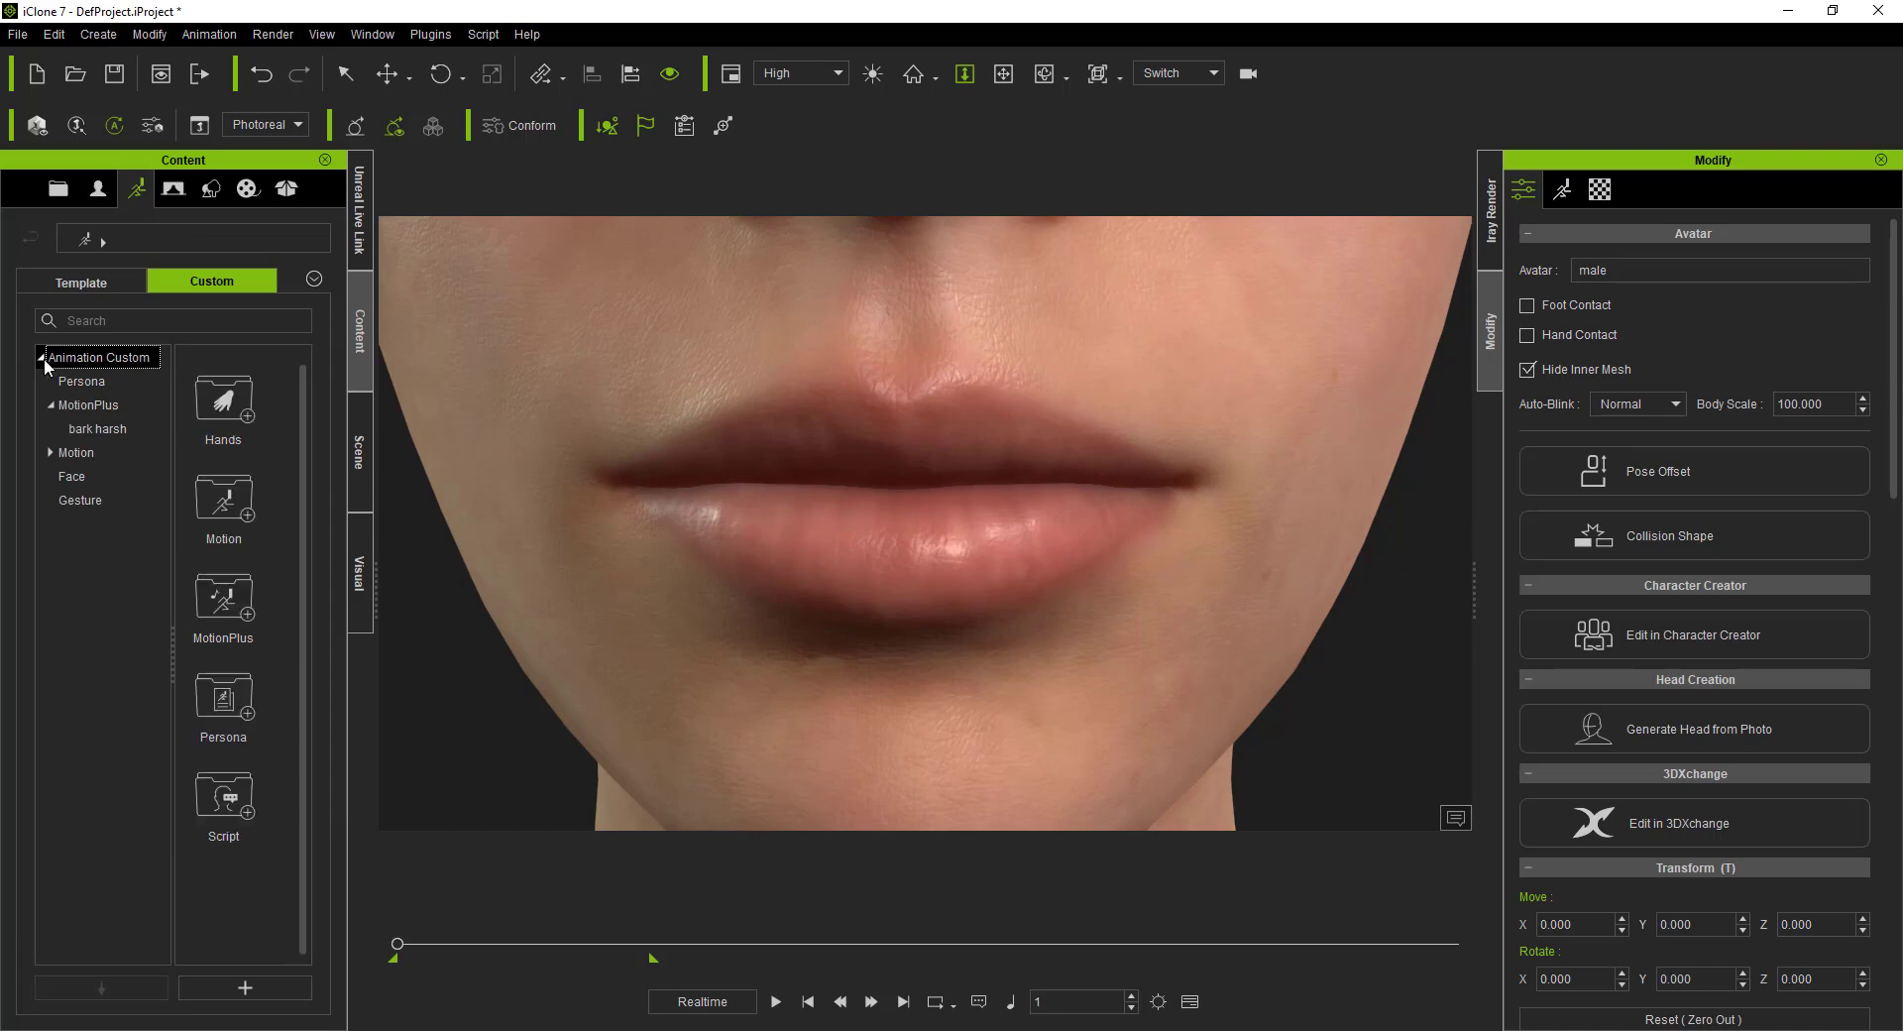
left_click(42, 358)
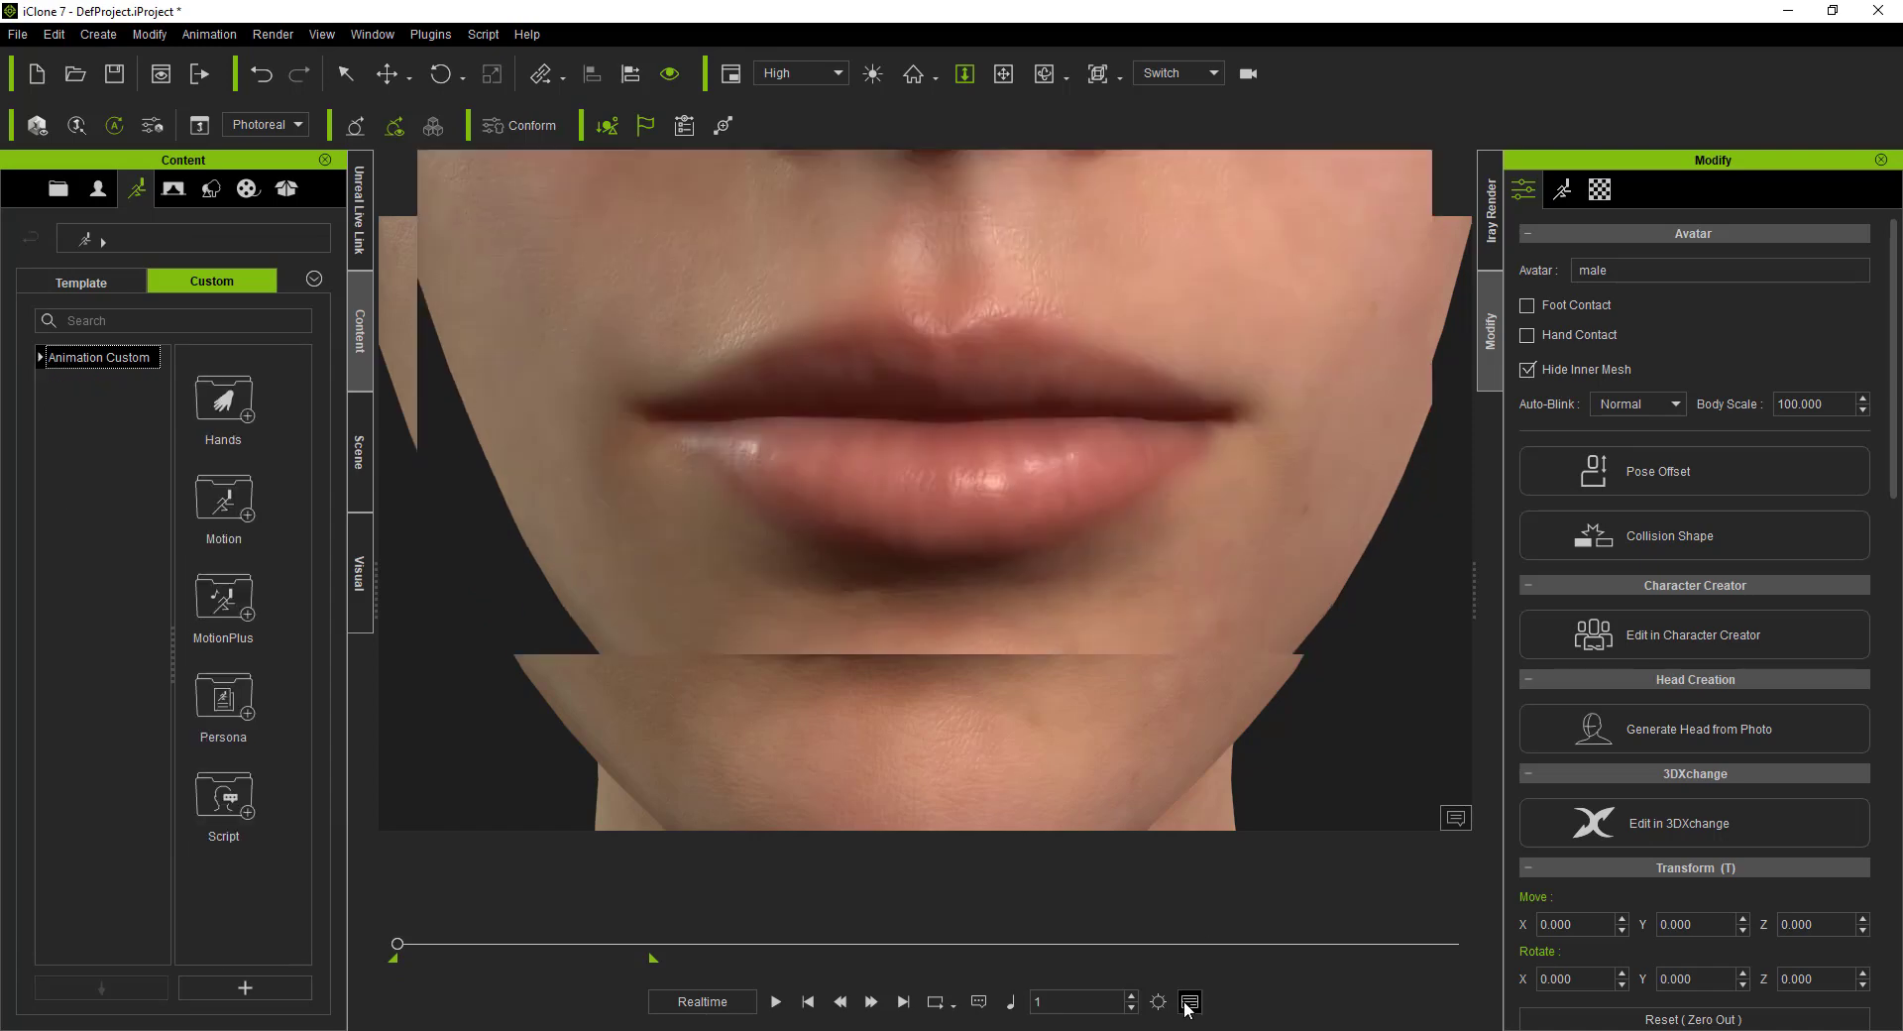
left_click(1189, 1002)
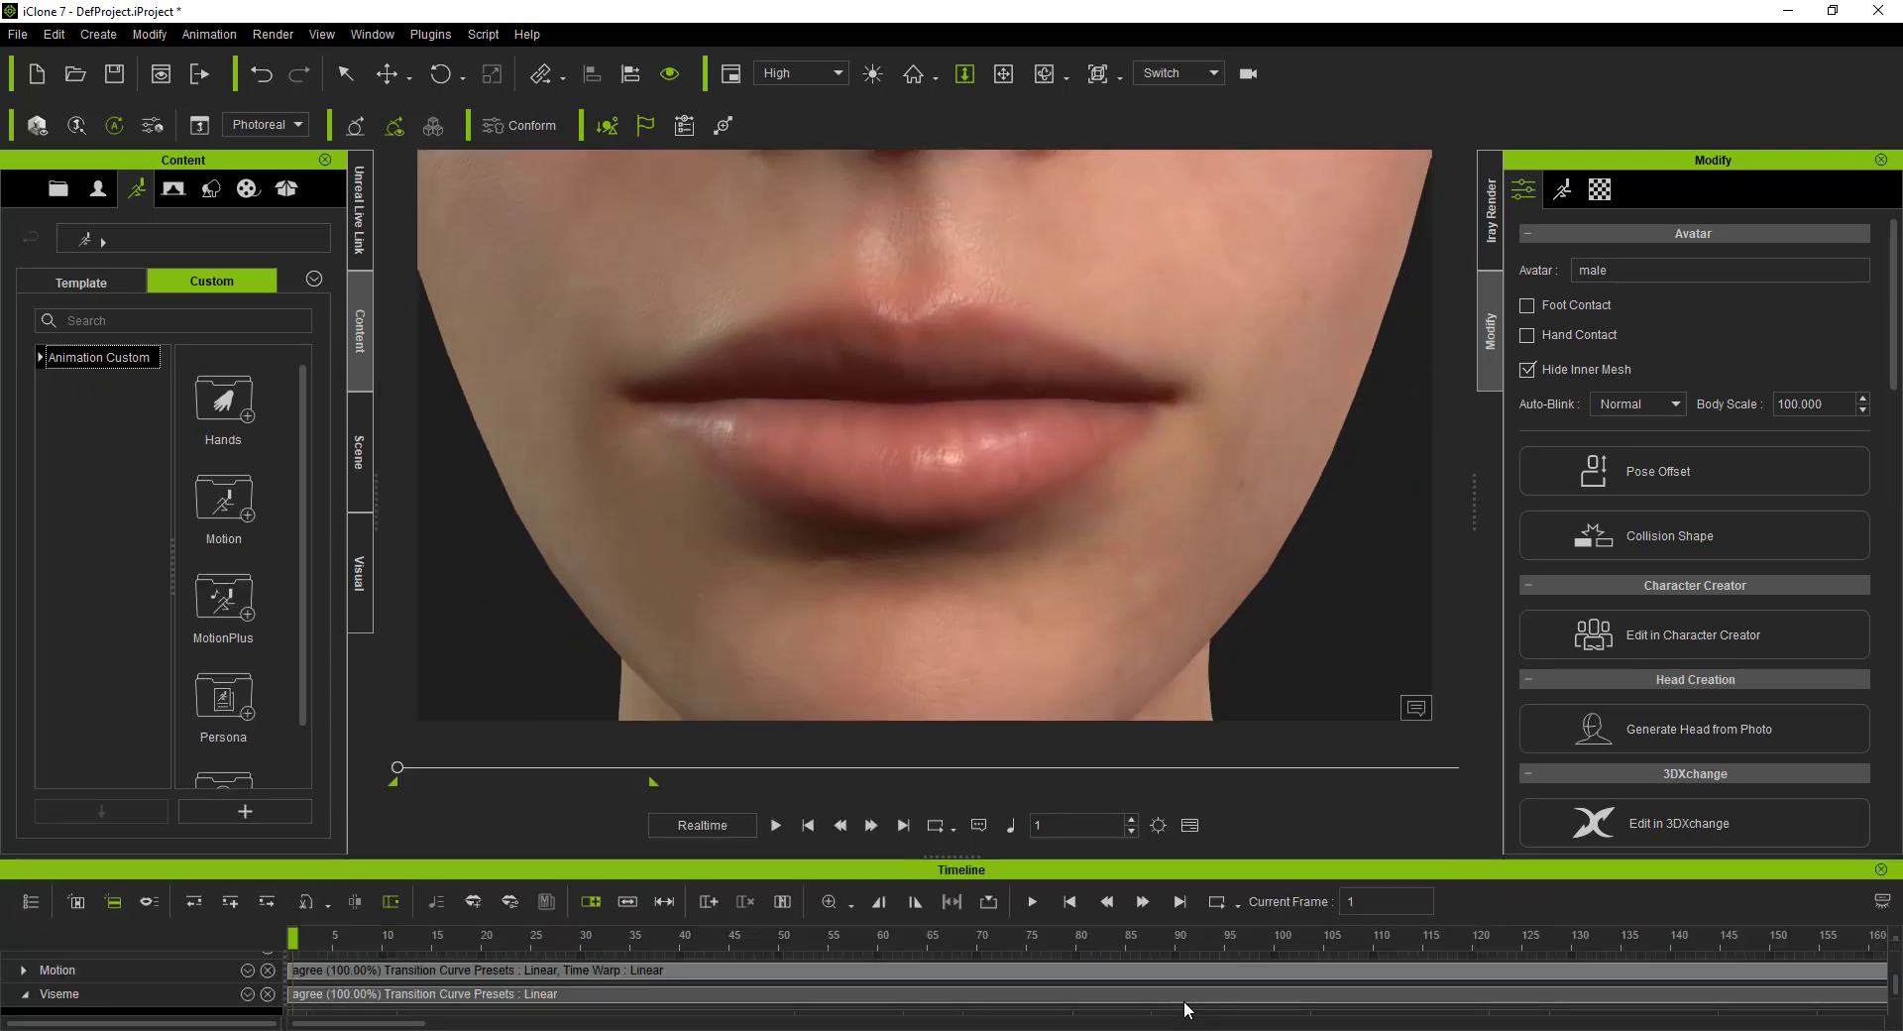
Step: Check the motion clip and Viseme clip context menus, then rewind to the first frame
right_click(668, 972)
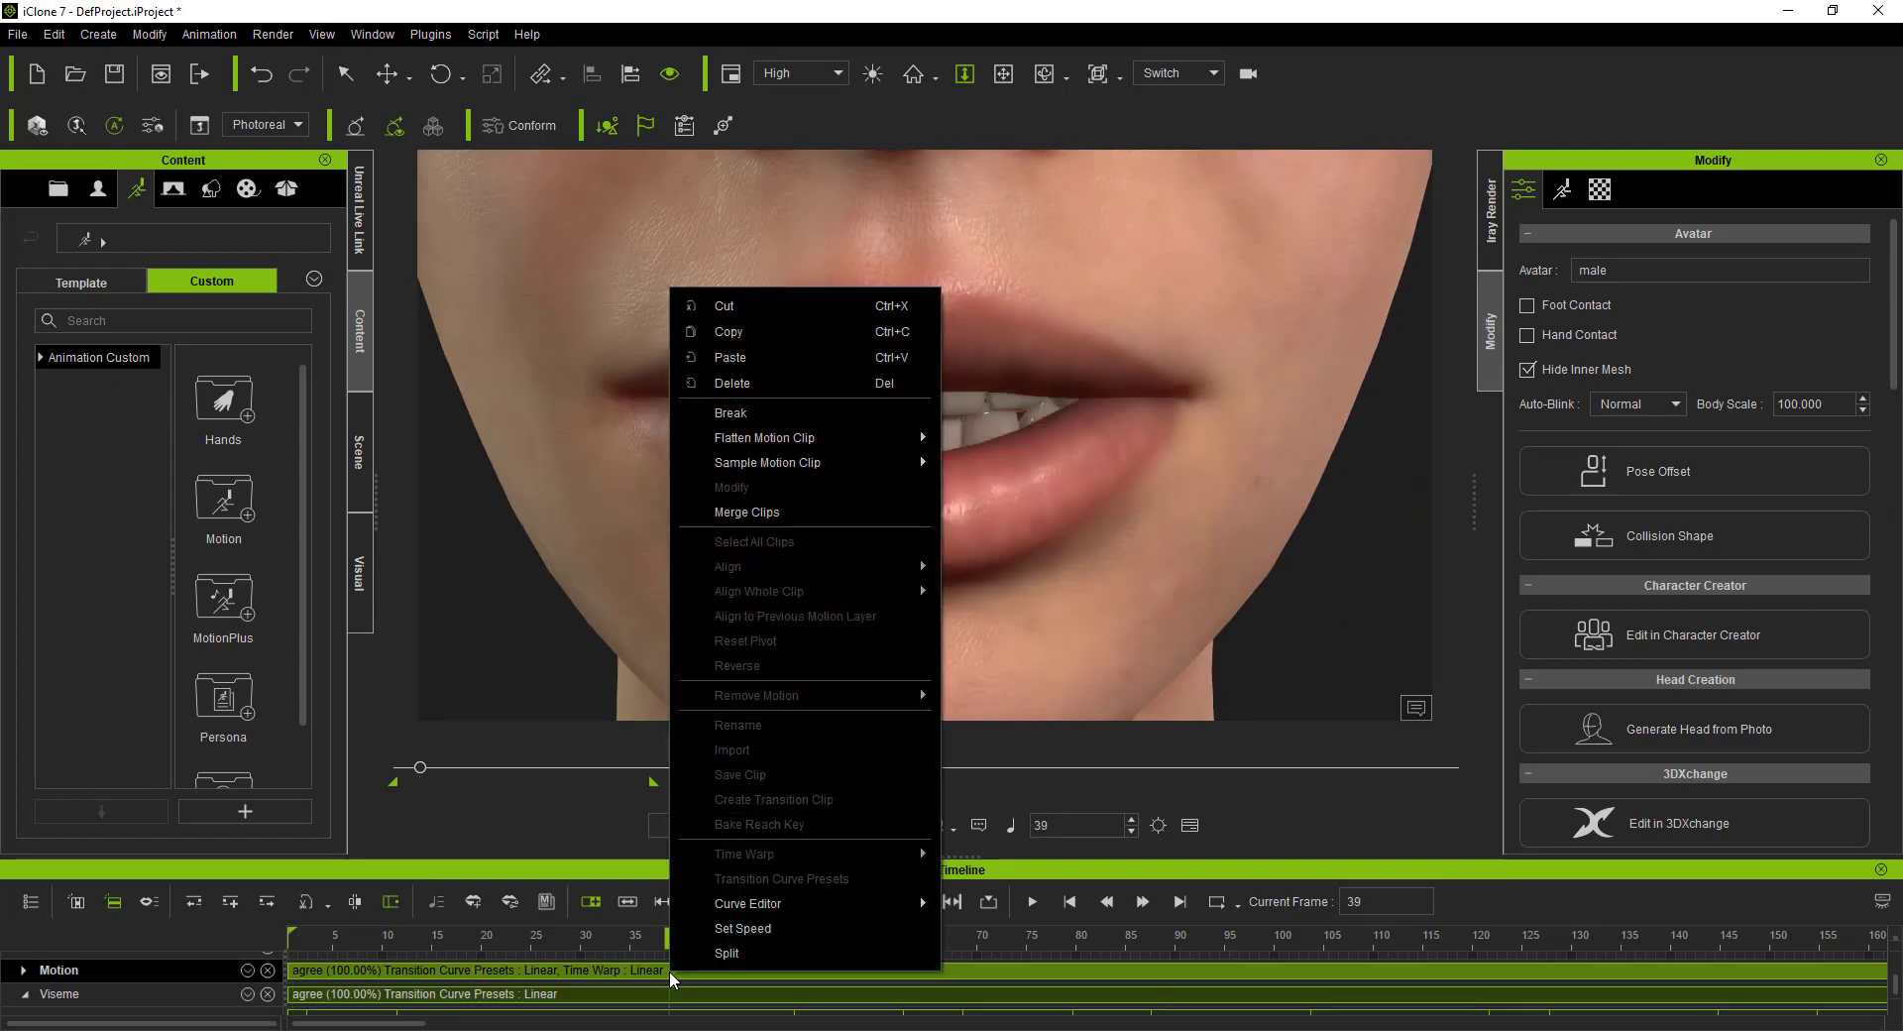
left_click(921, 996)
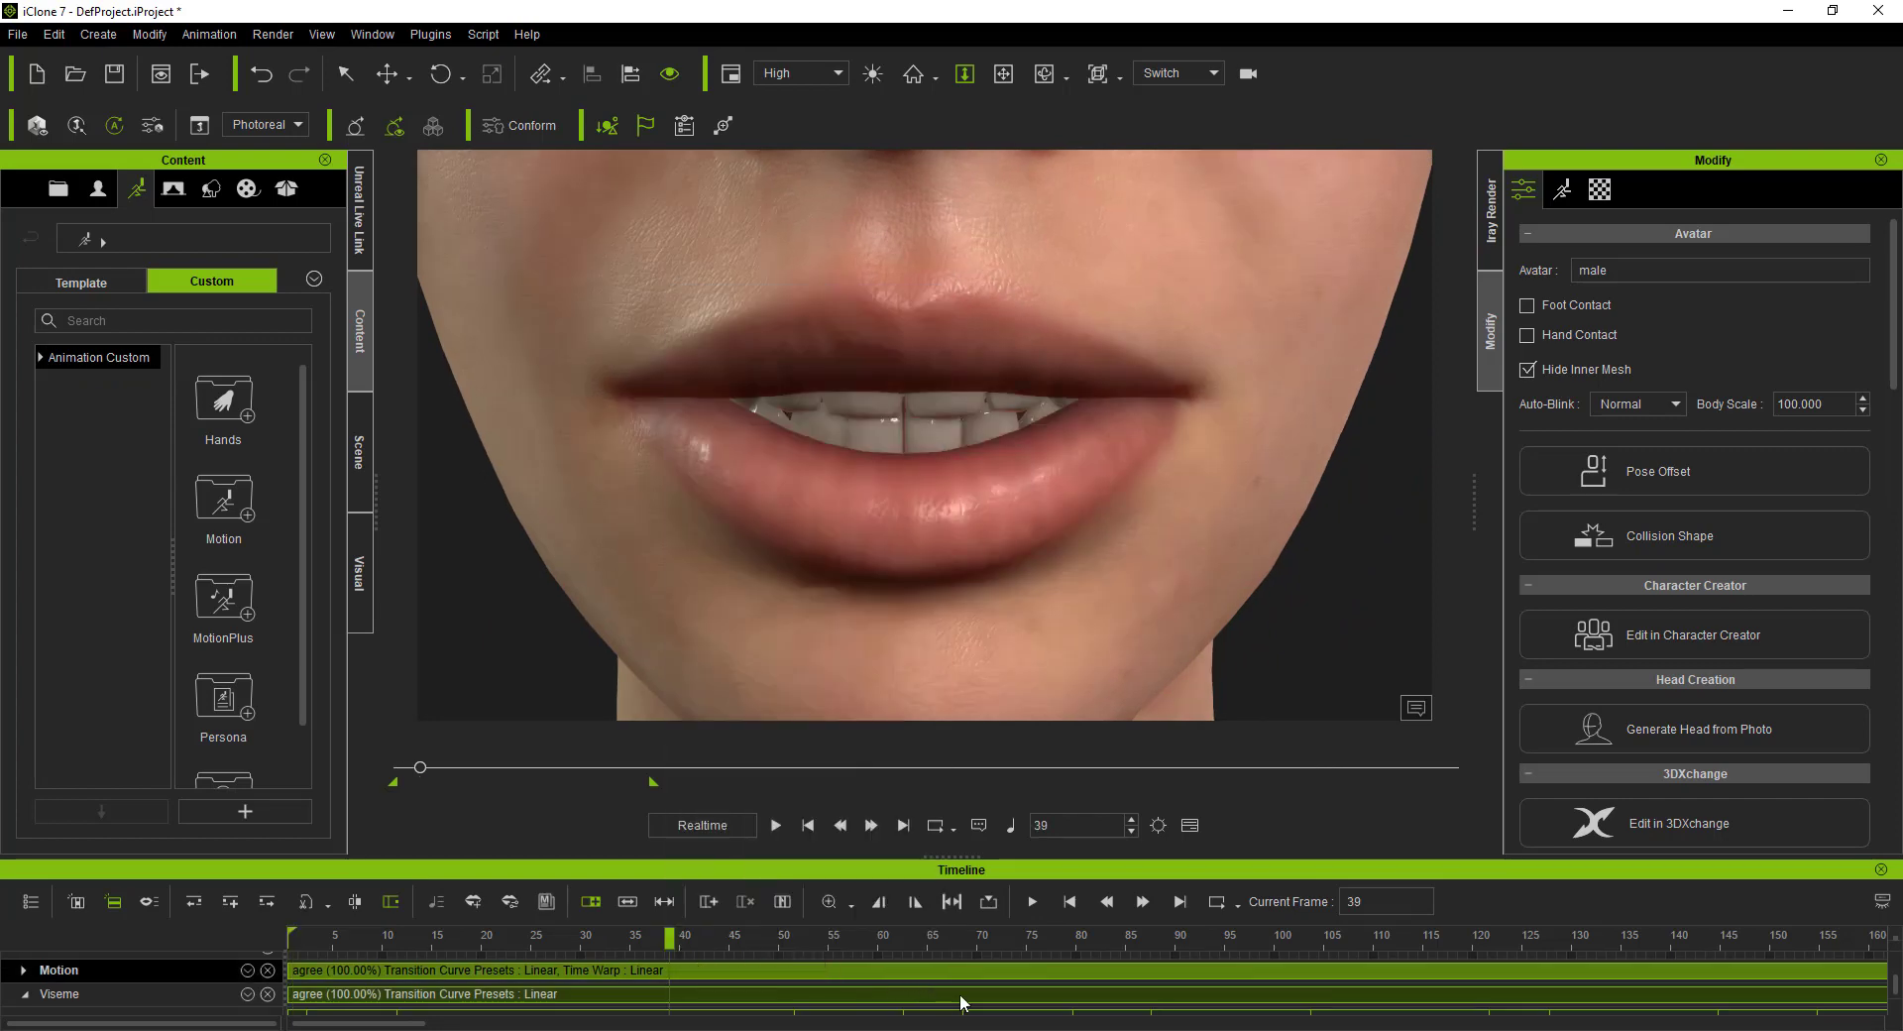
right_click(960, 999)
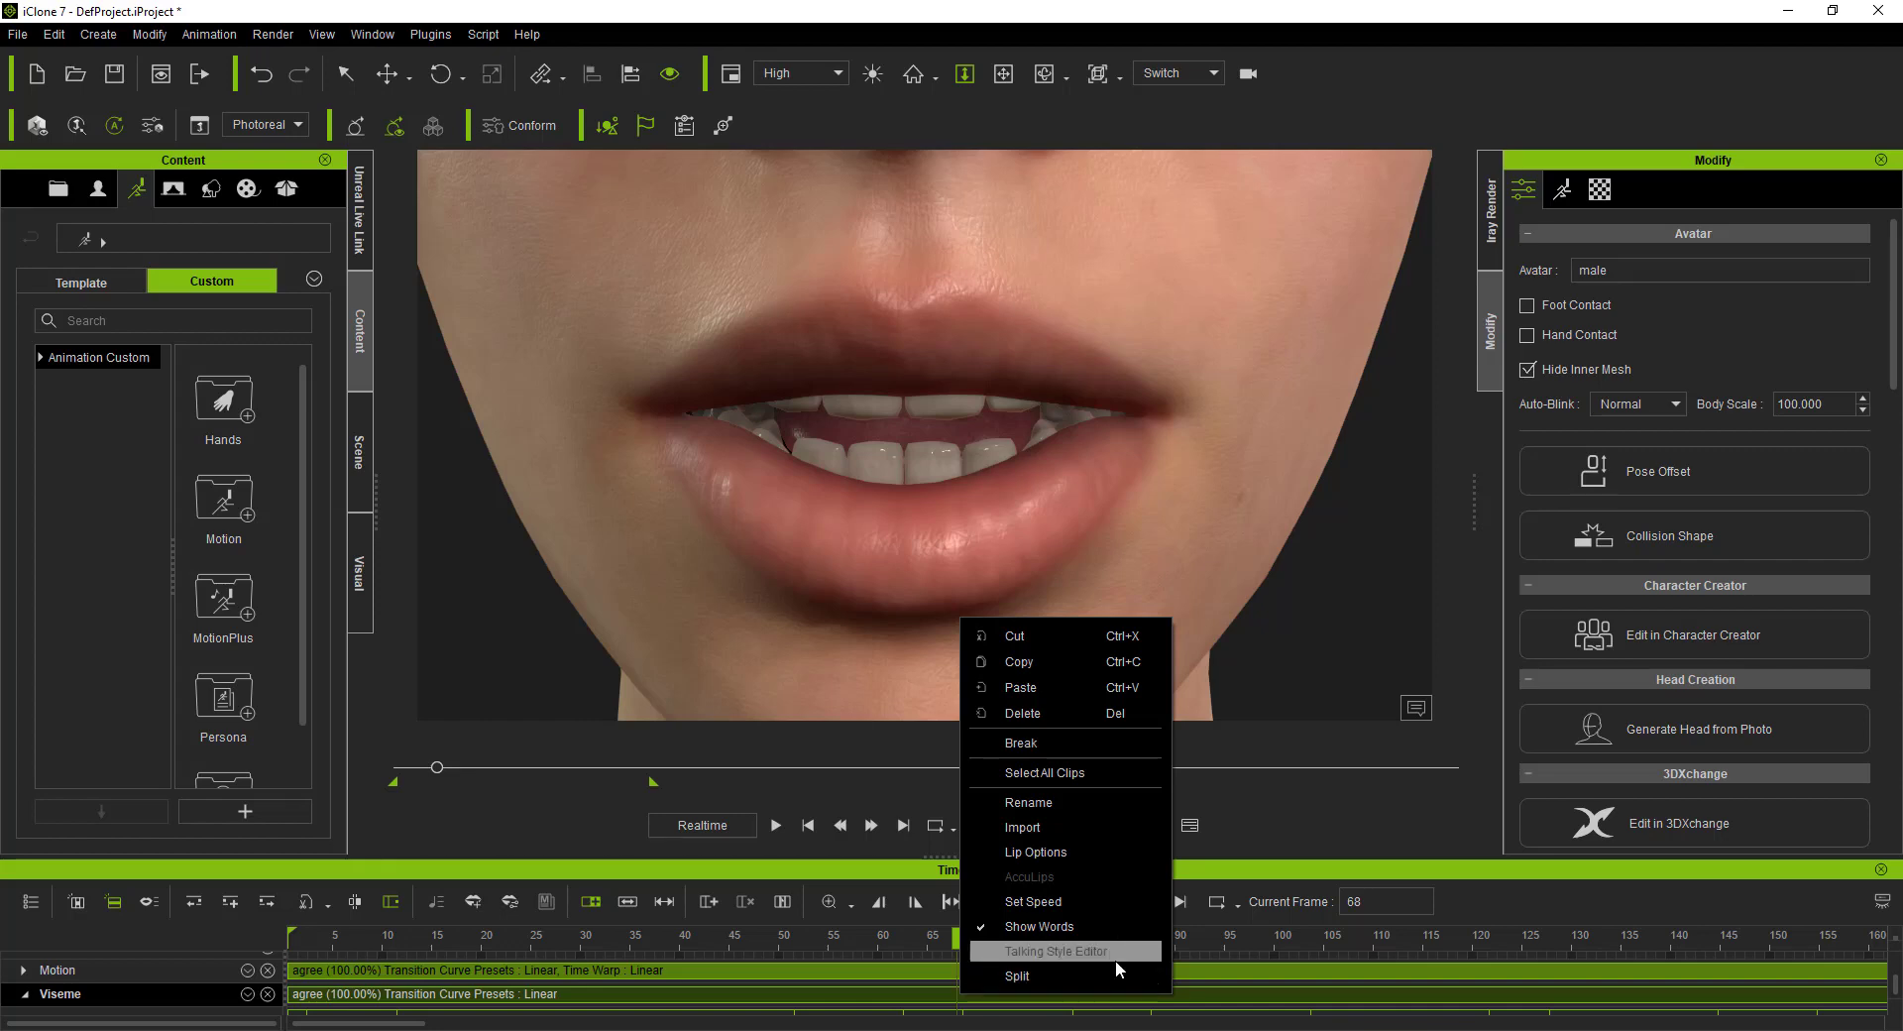
left_click(806, 830)
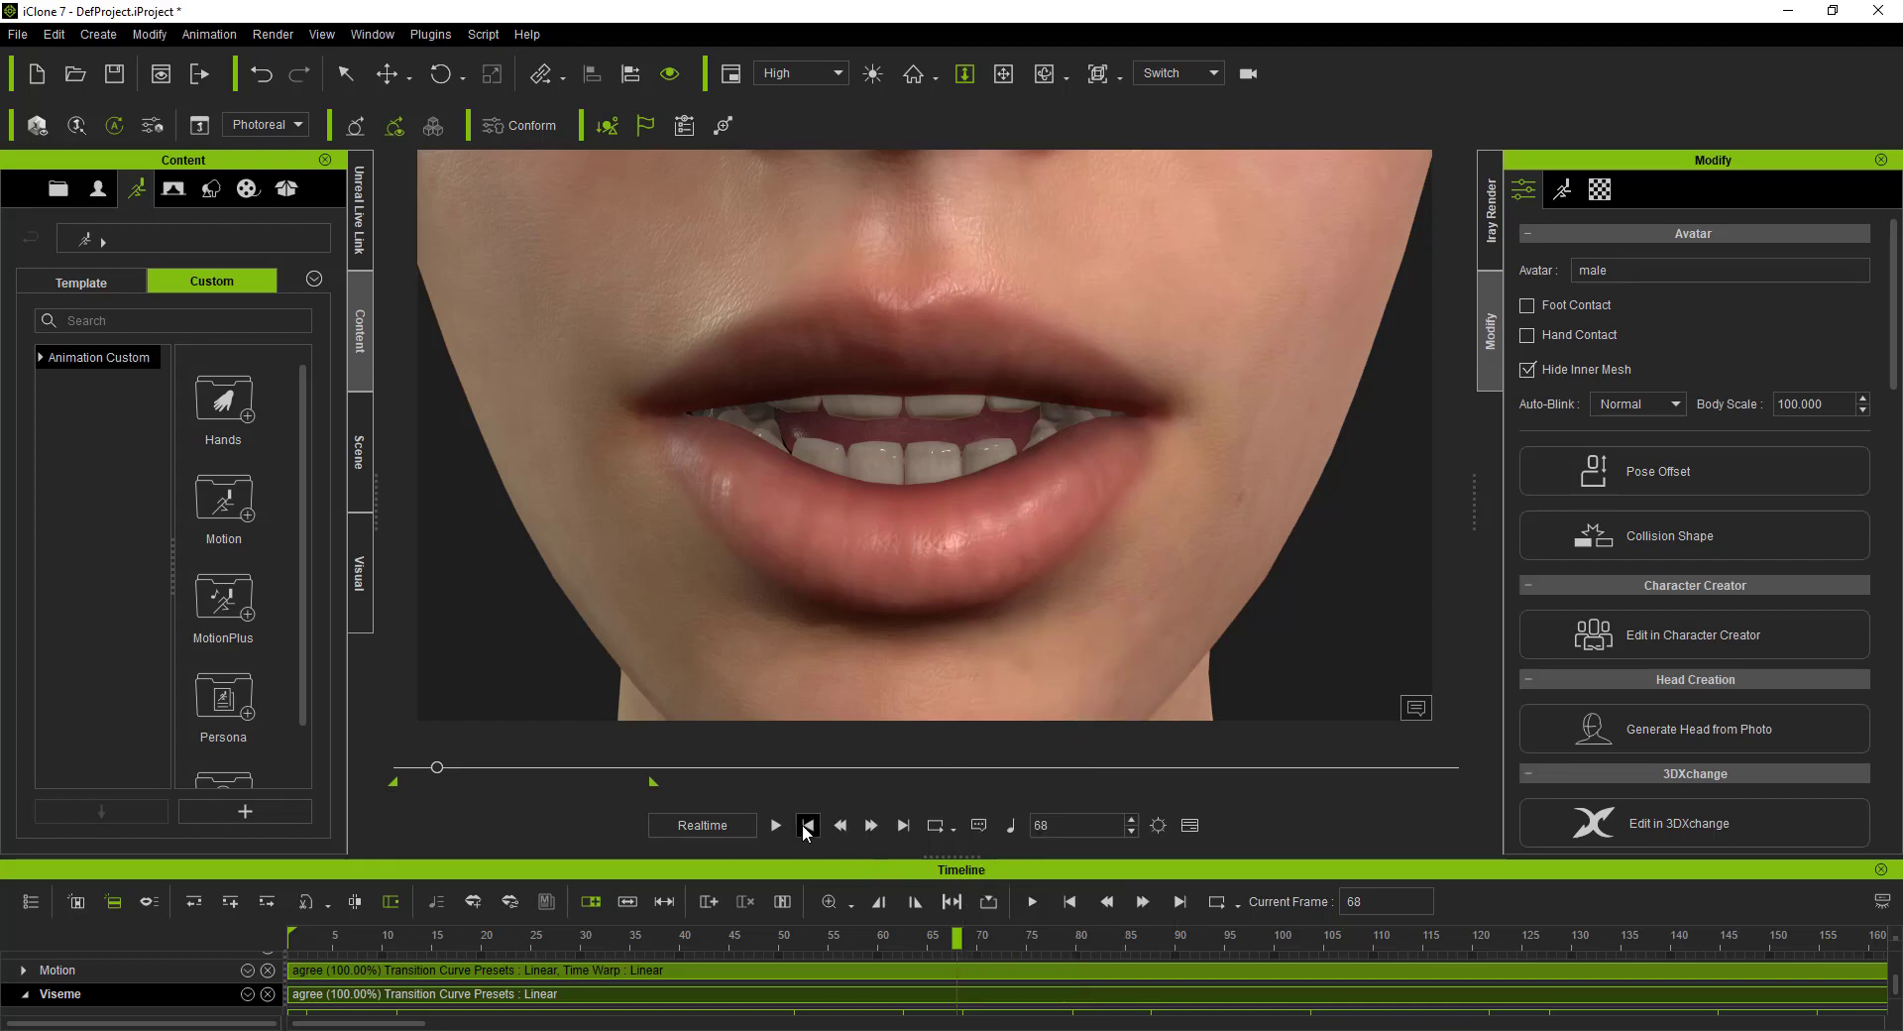
left_click(808, 827)
Step: Select the voice track's word clips and open the lip clip's editing menu
left_click(933, 1020)
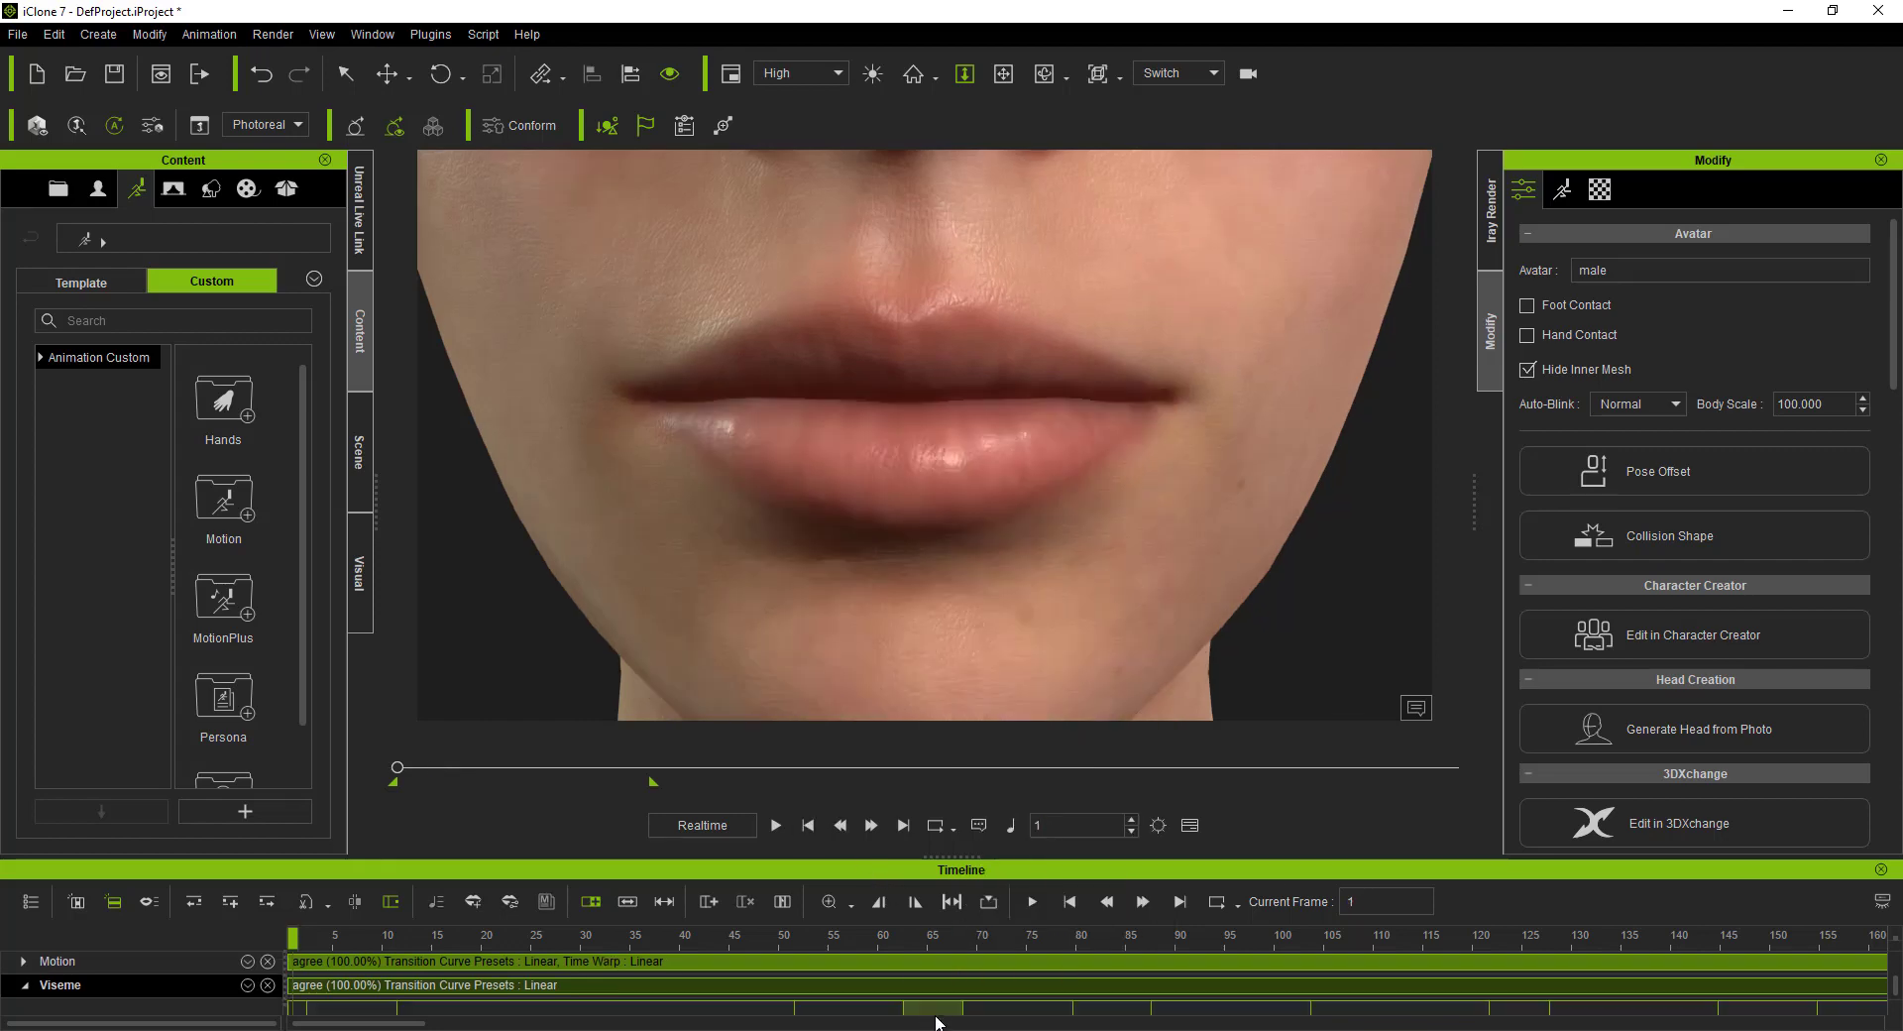
left_click(935, 1020)
scroll(942, 993, "down", 2)
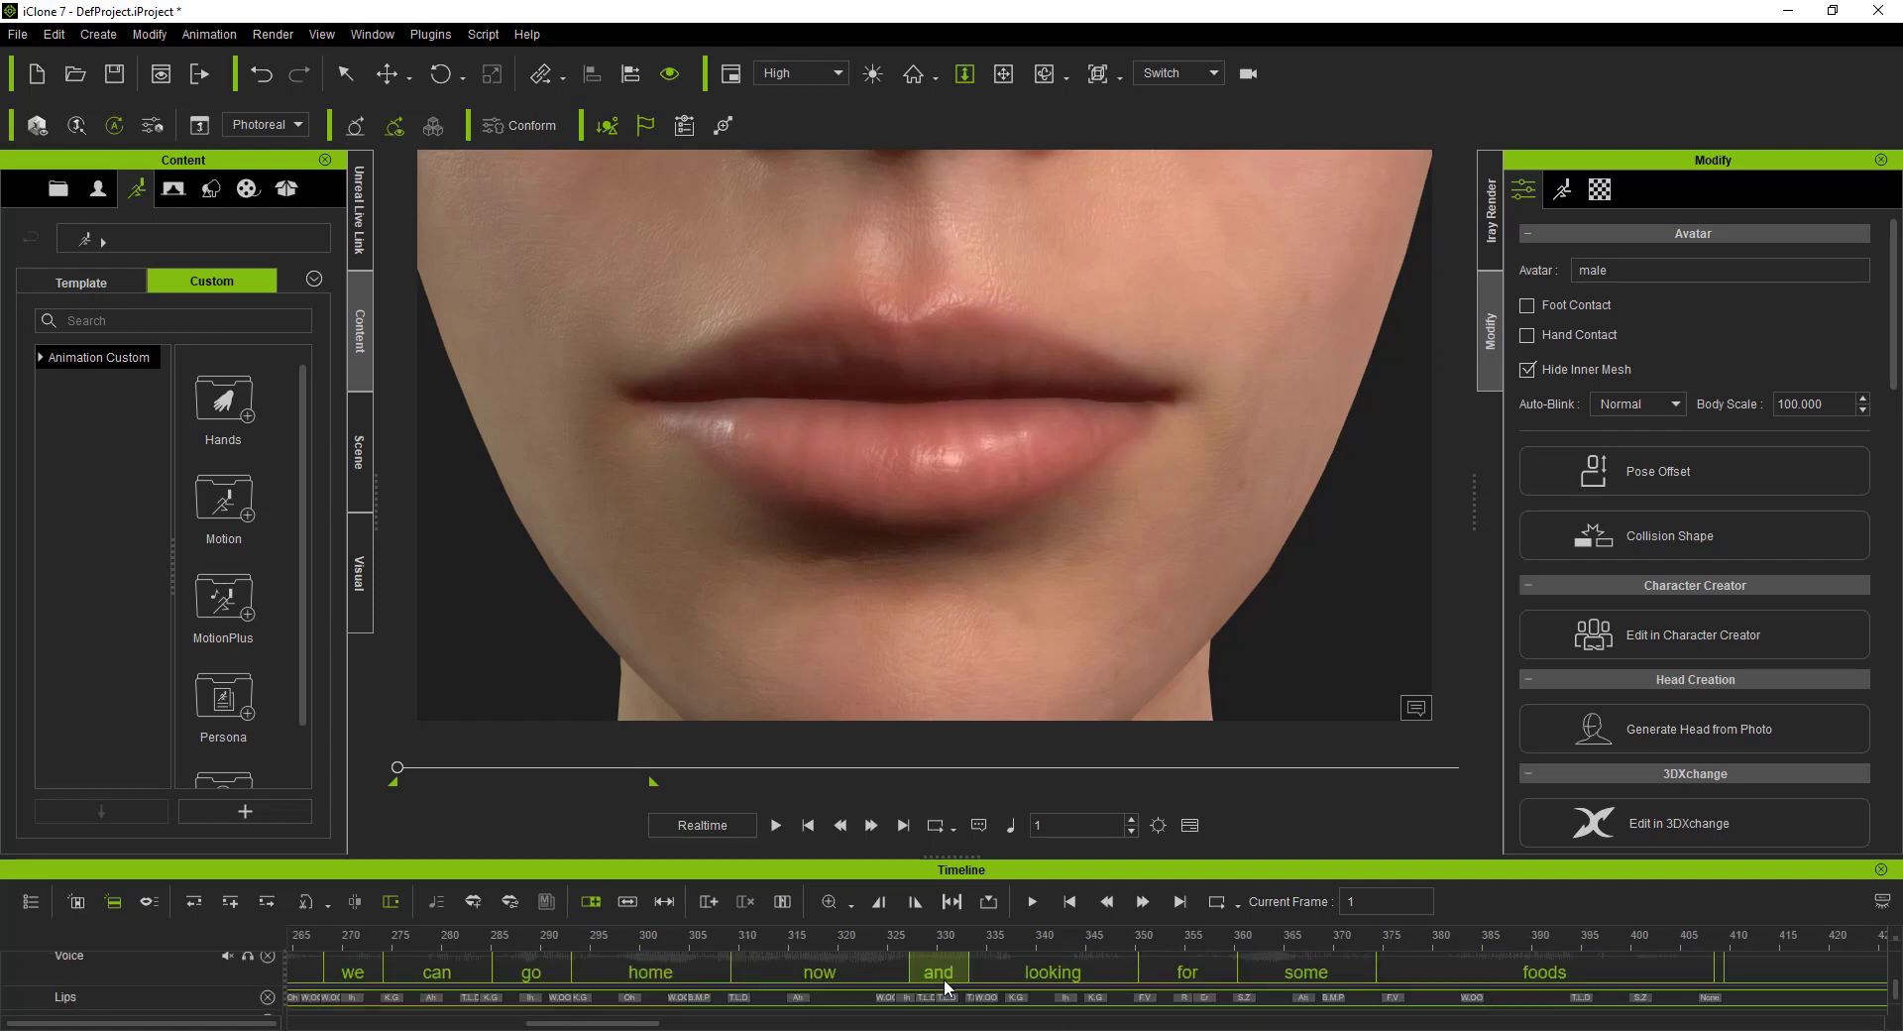
scroll(945, 981, "up", 2)
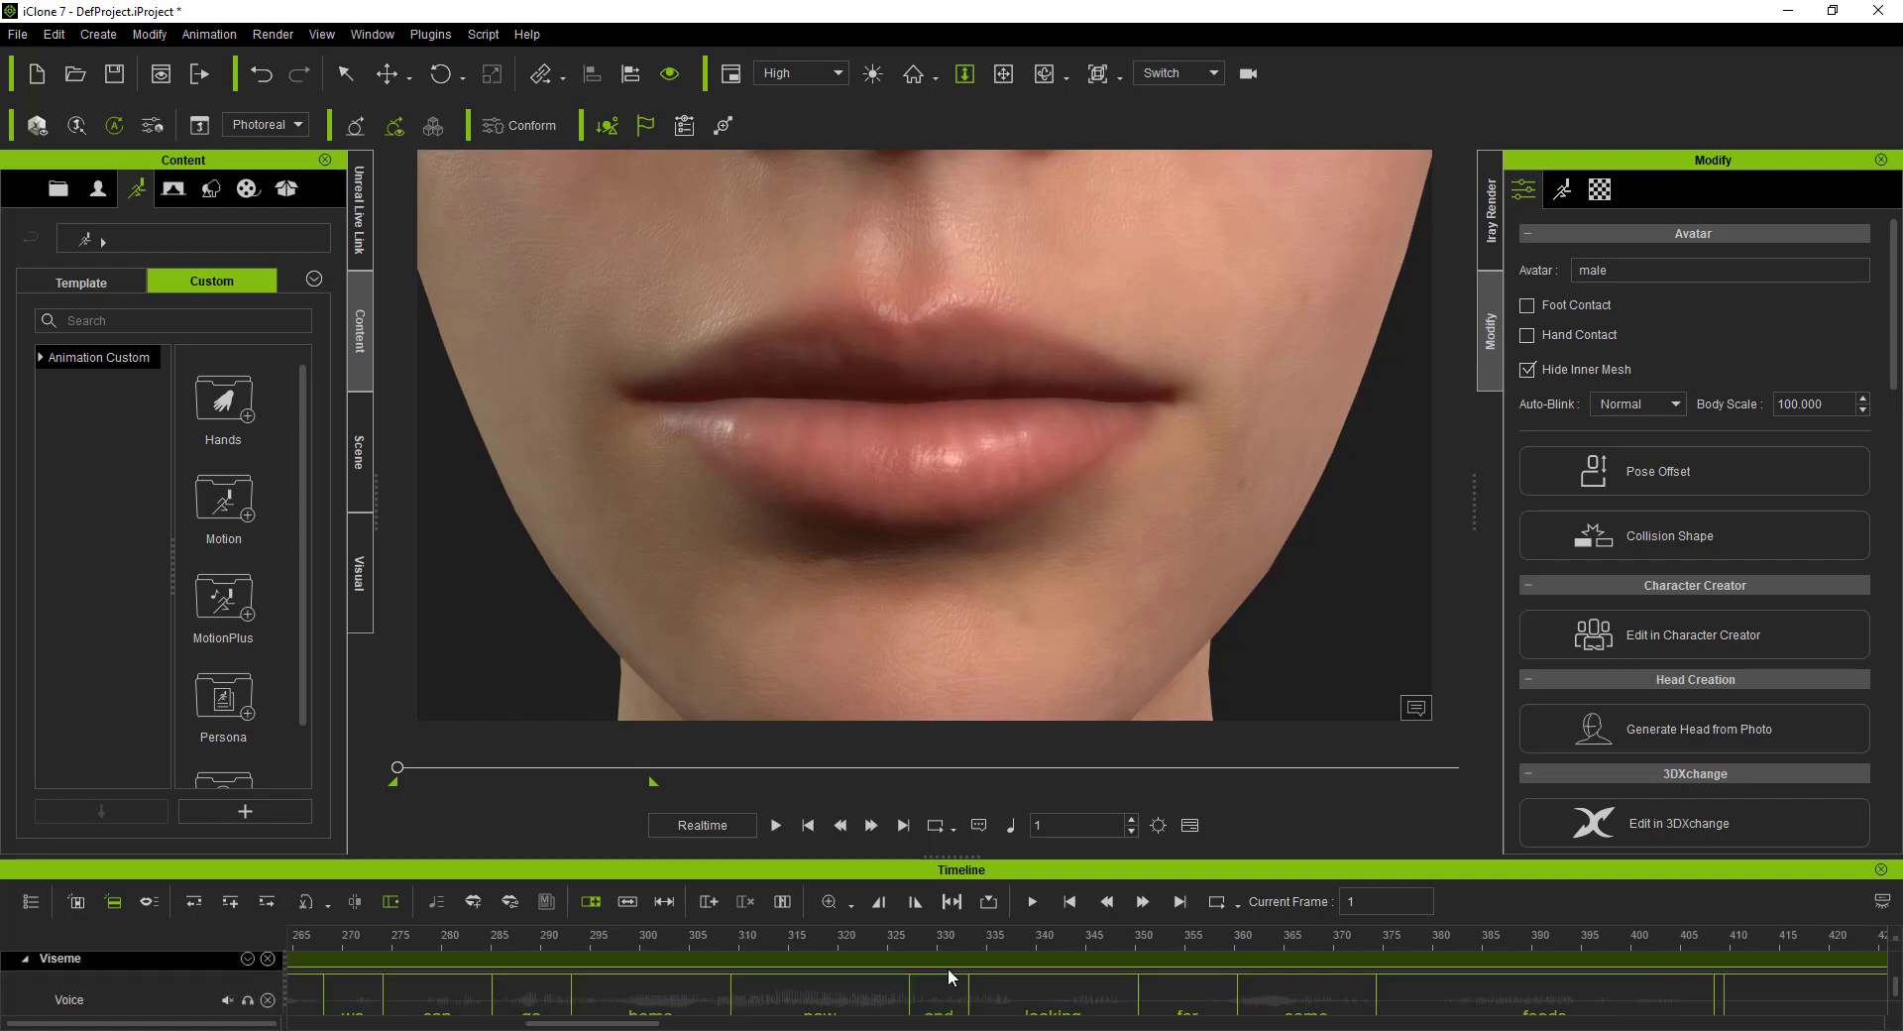
right_click(947, 953)
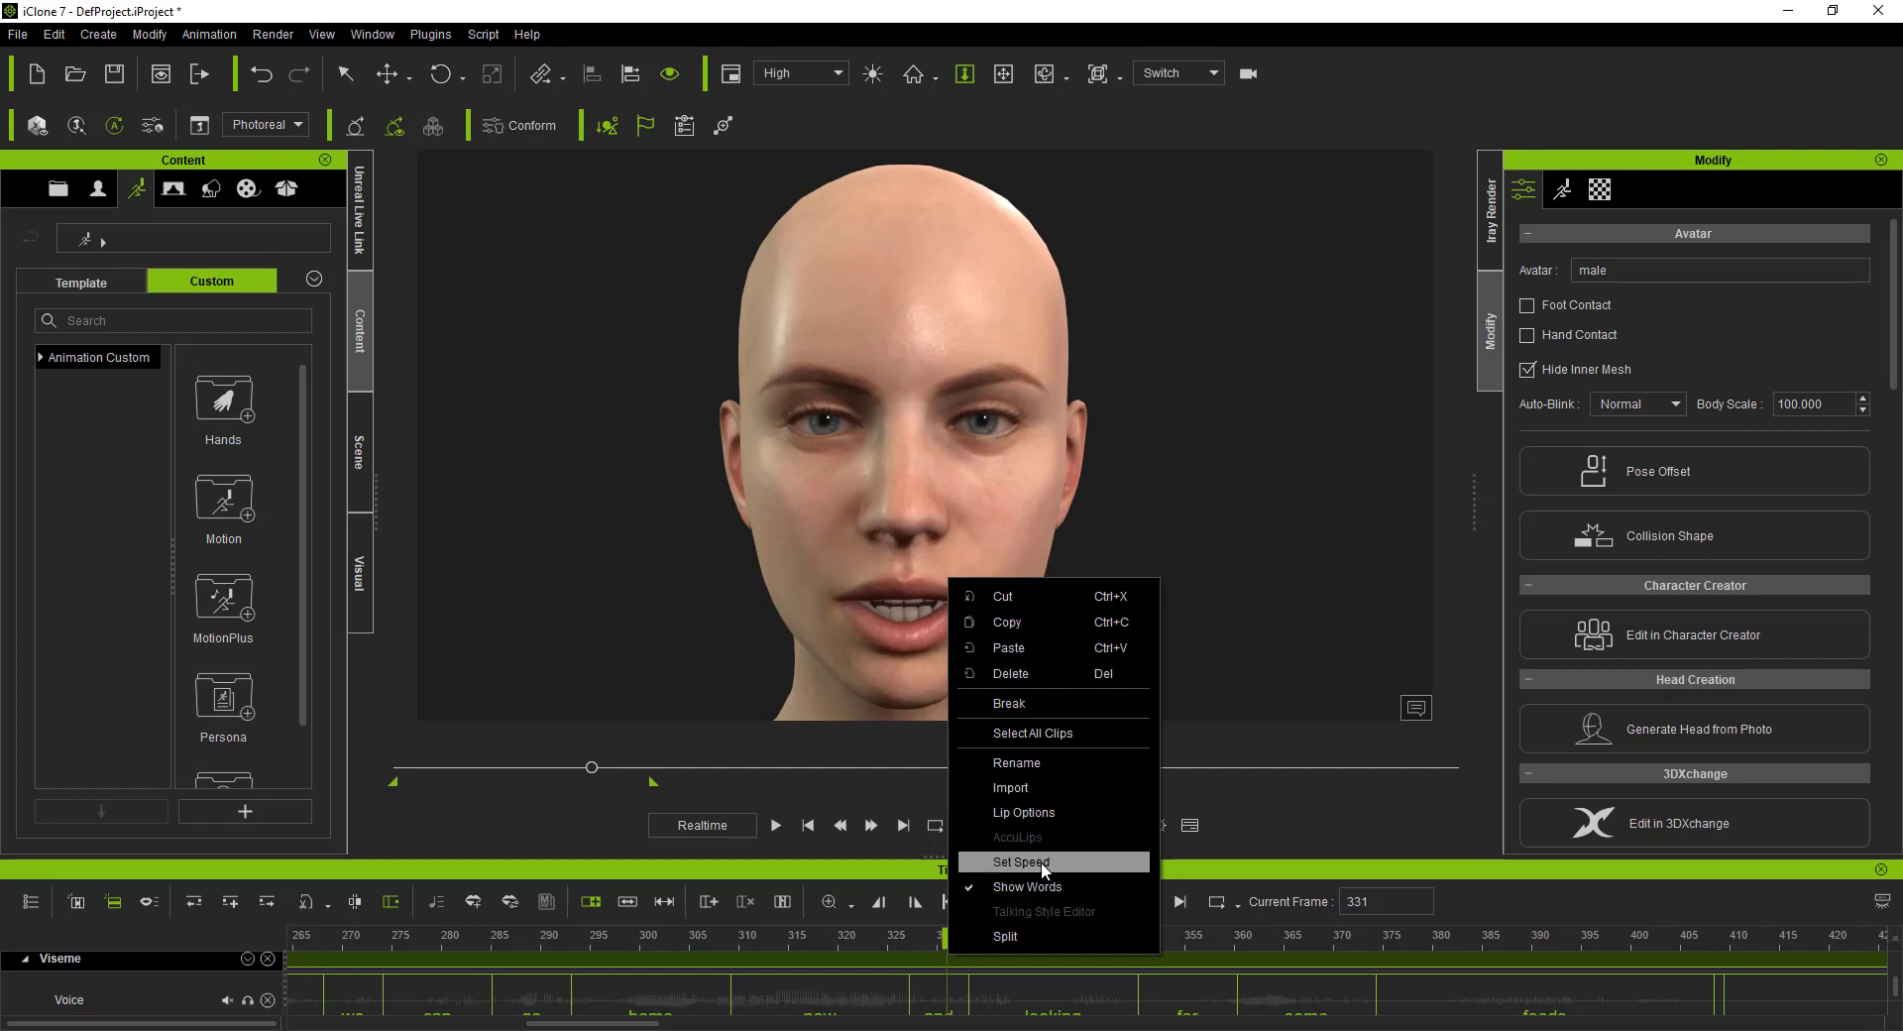
Step: Open Lip Options and try Parts mode with Clip Strength on and Jaw at 0.6
left_click(1051, 813)
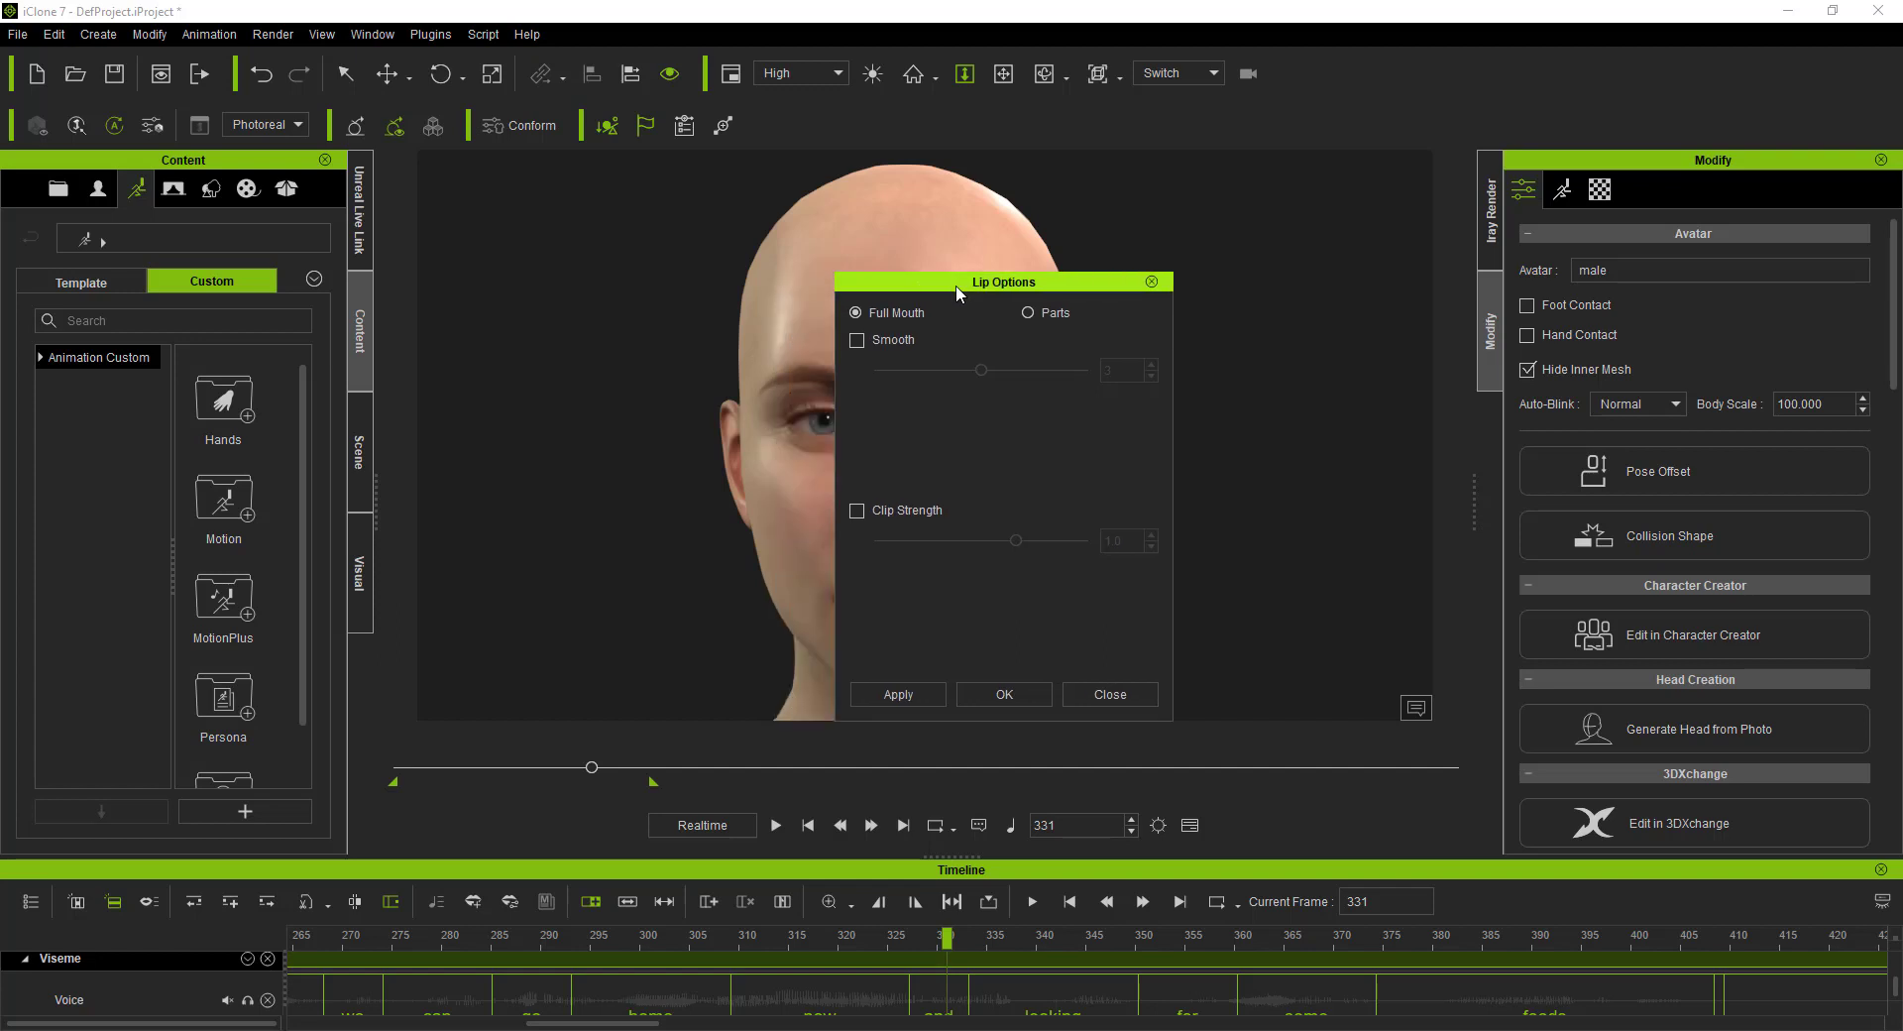
left_click_drag(872, 281, 1204, 261)
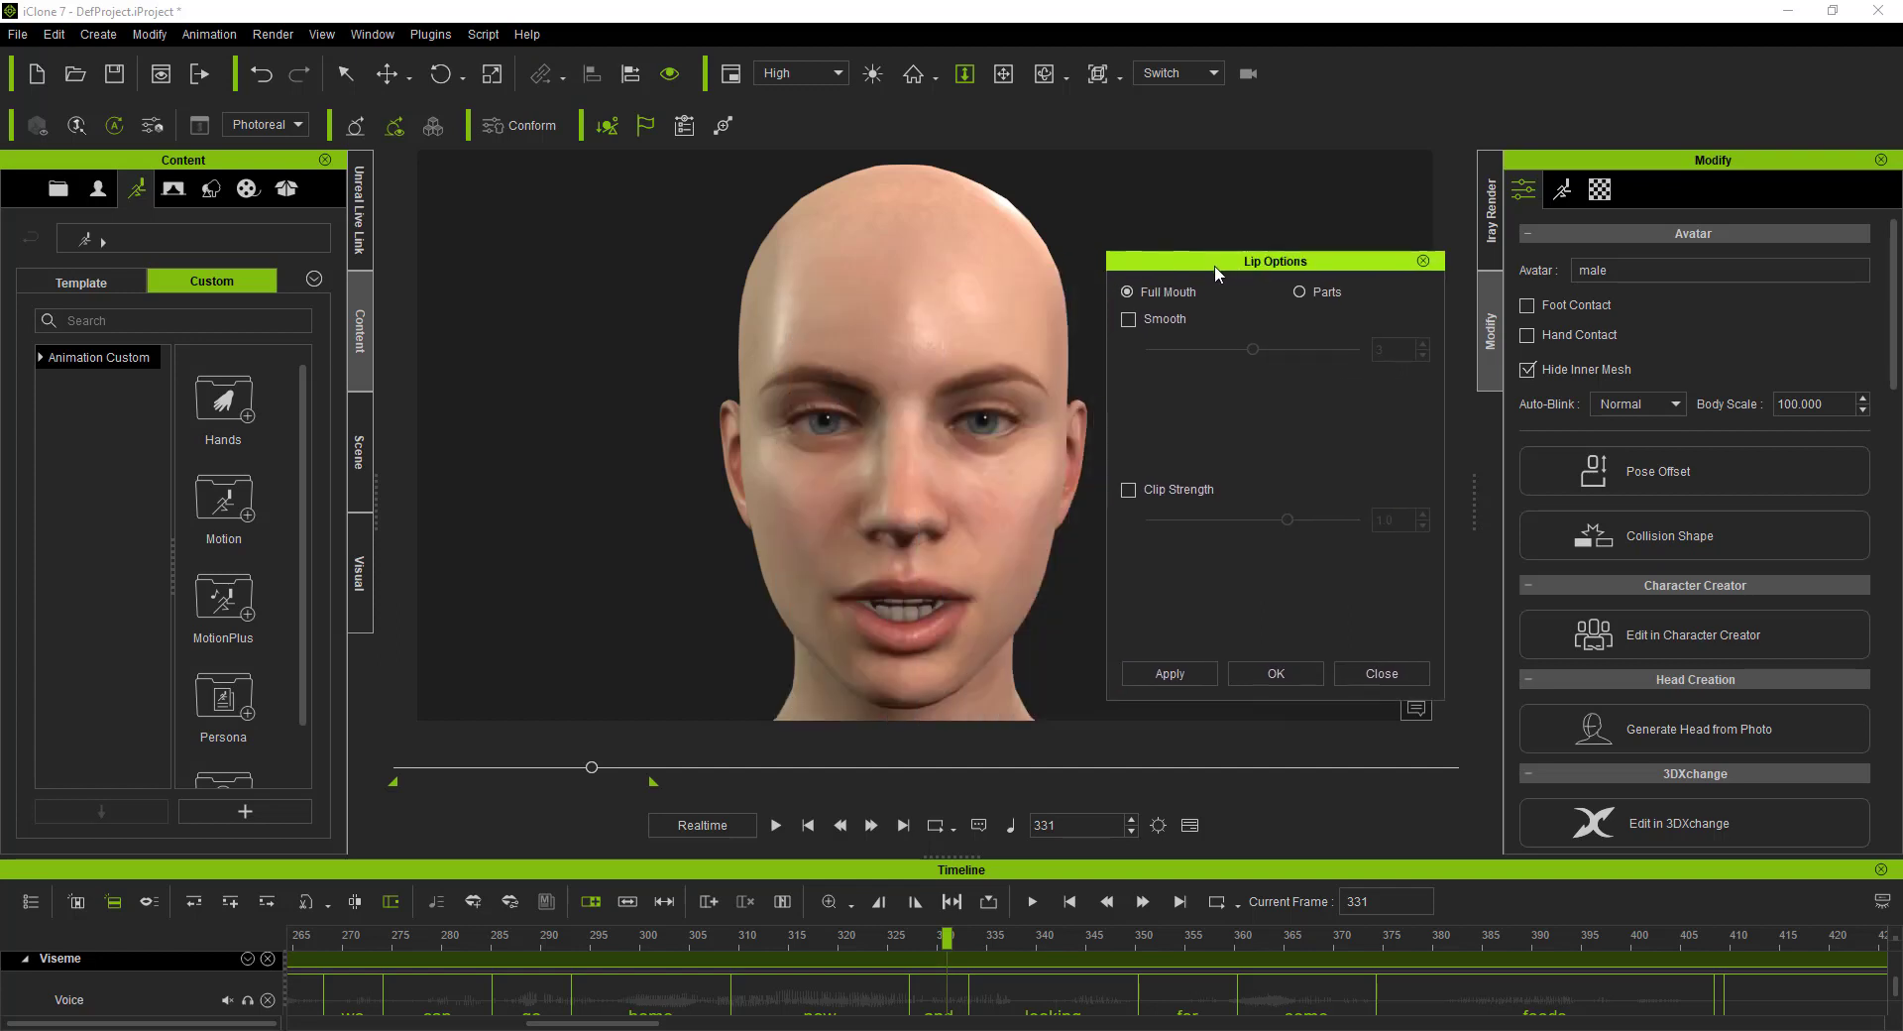
left_click(1299, 292)
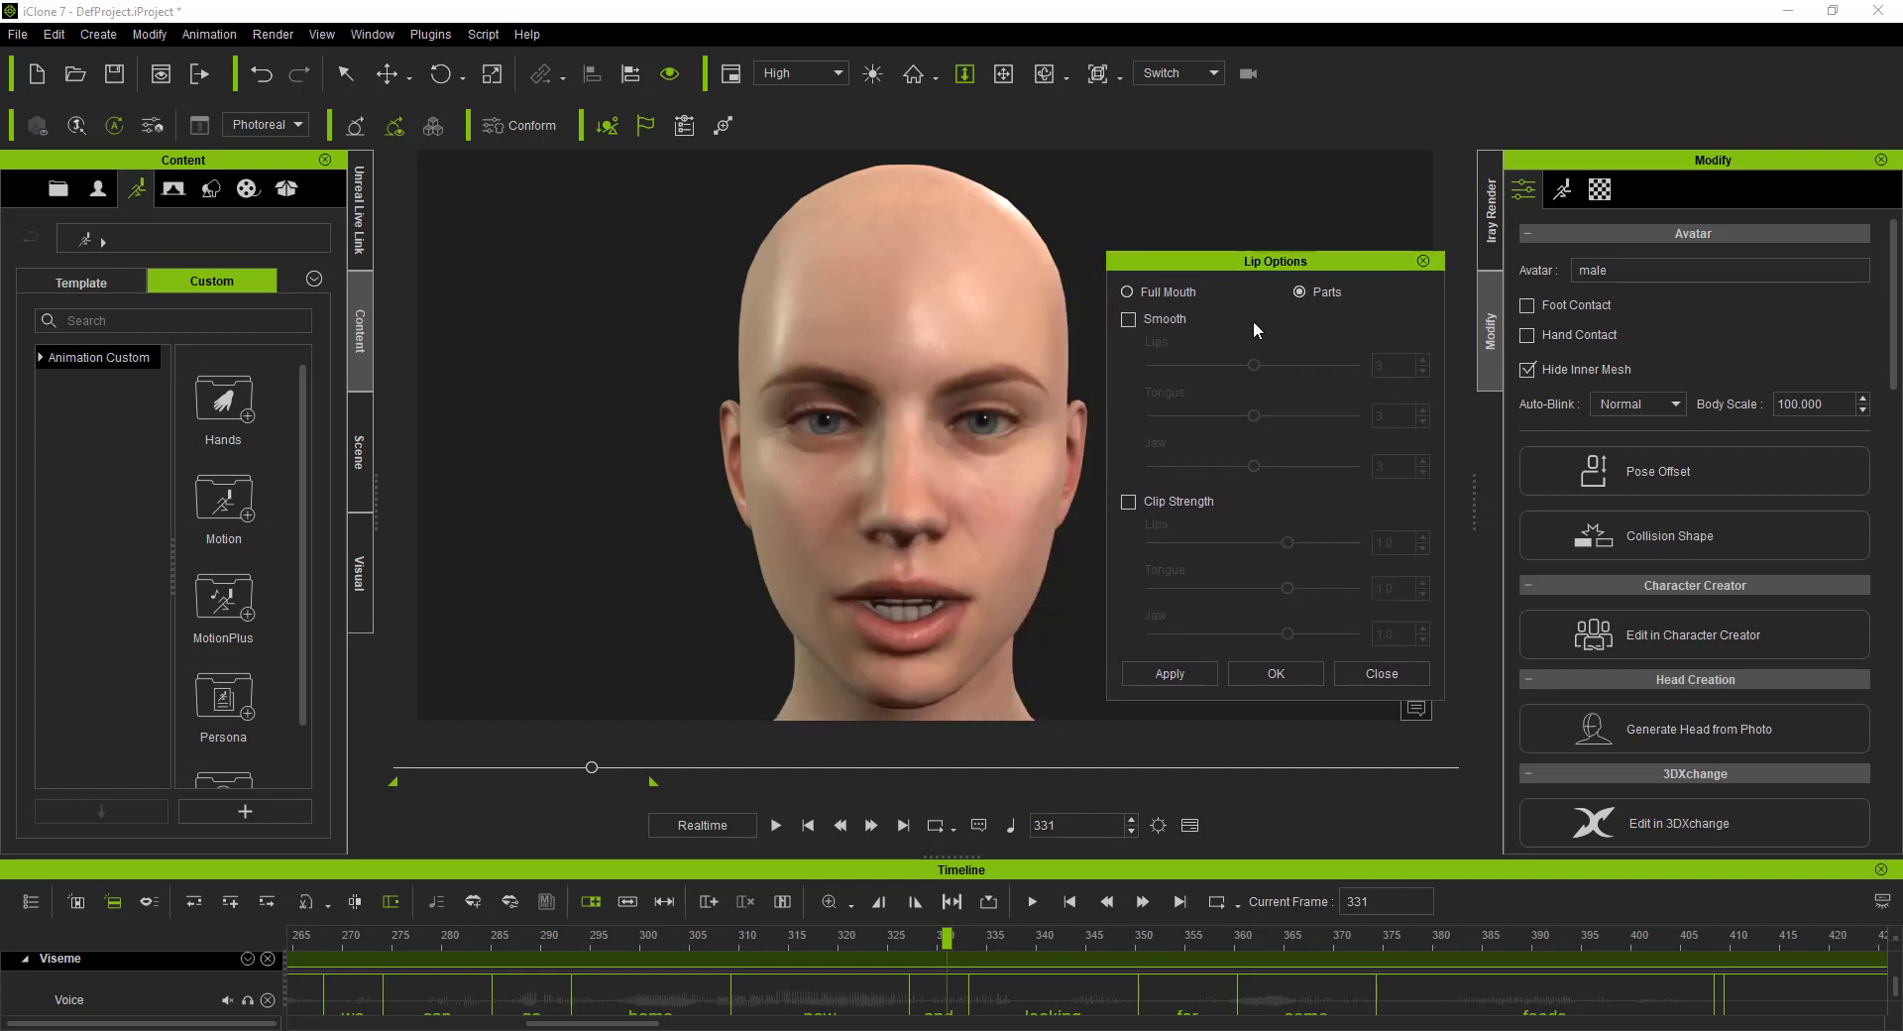
left_click(1175, 499)
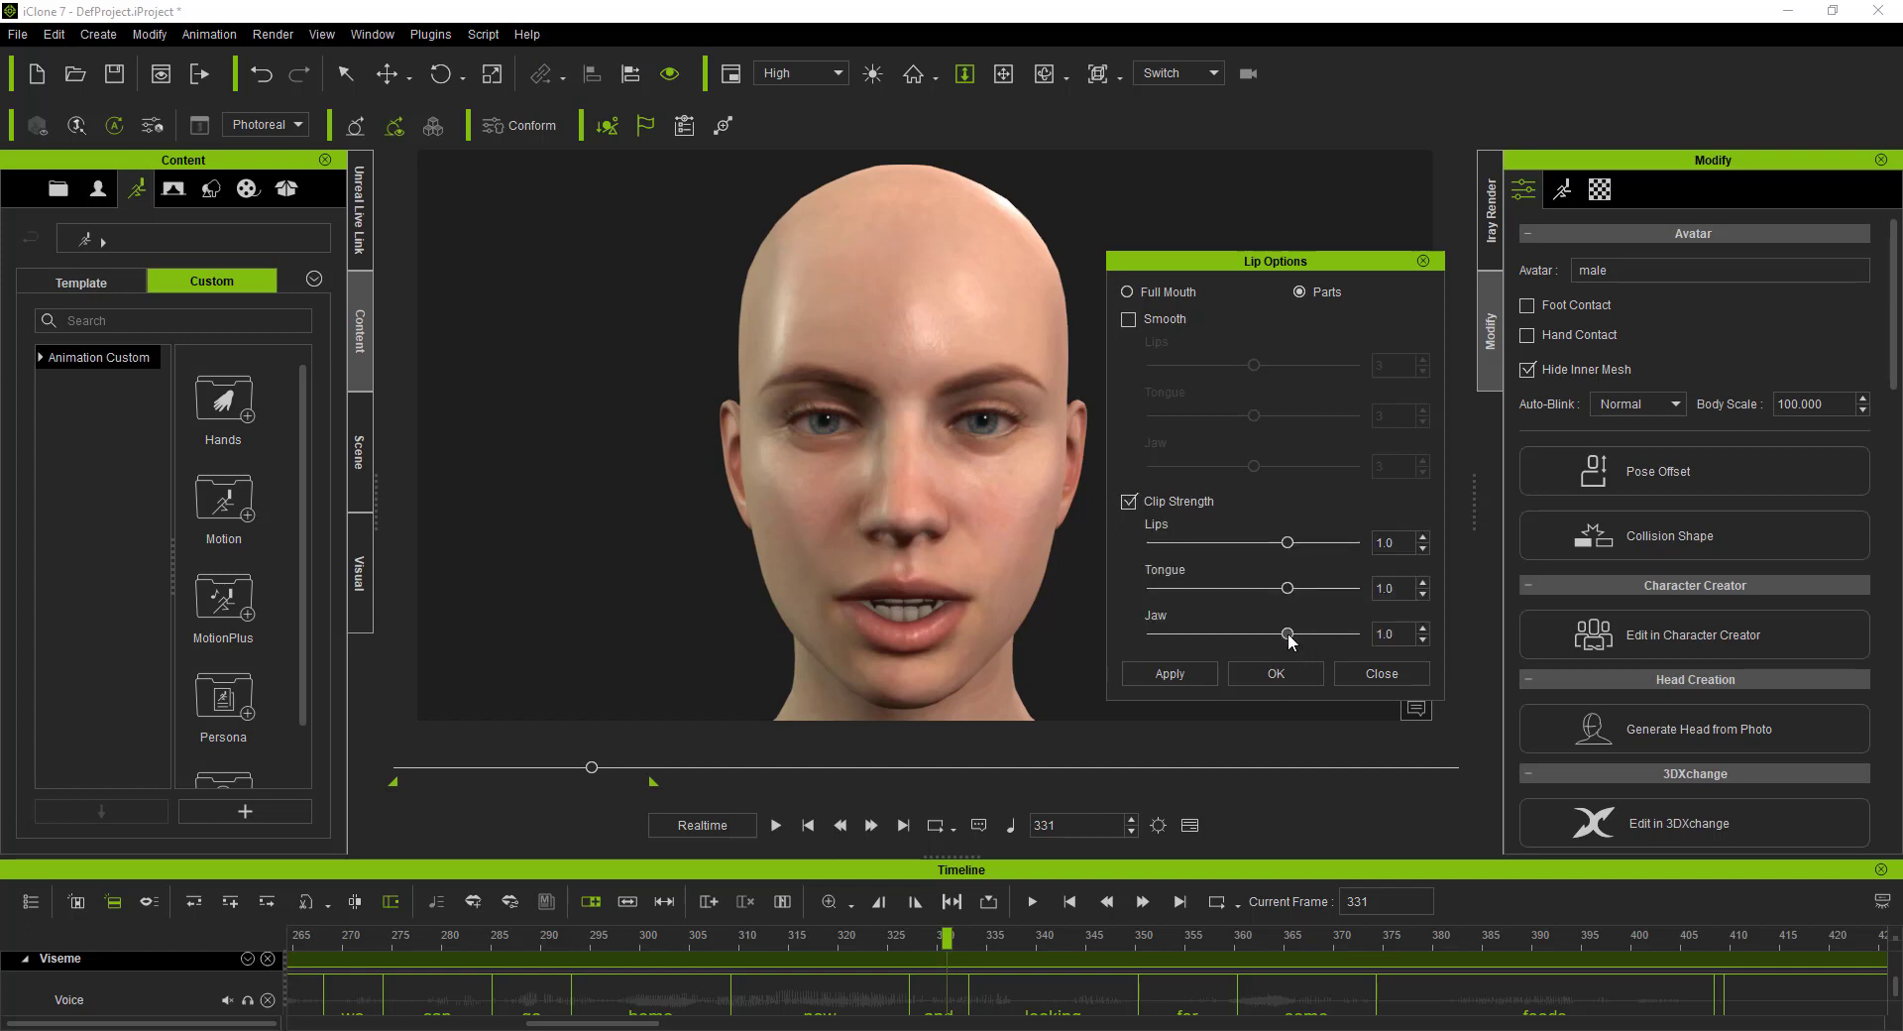
left_click_drag(1289, 637, 1222, 636)
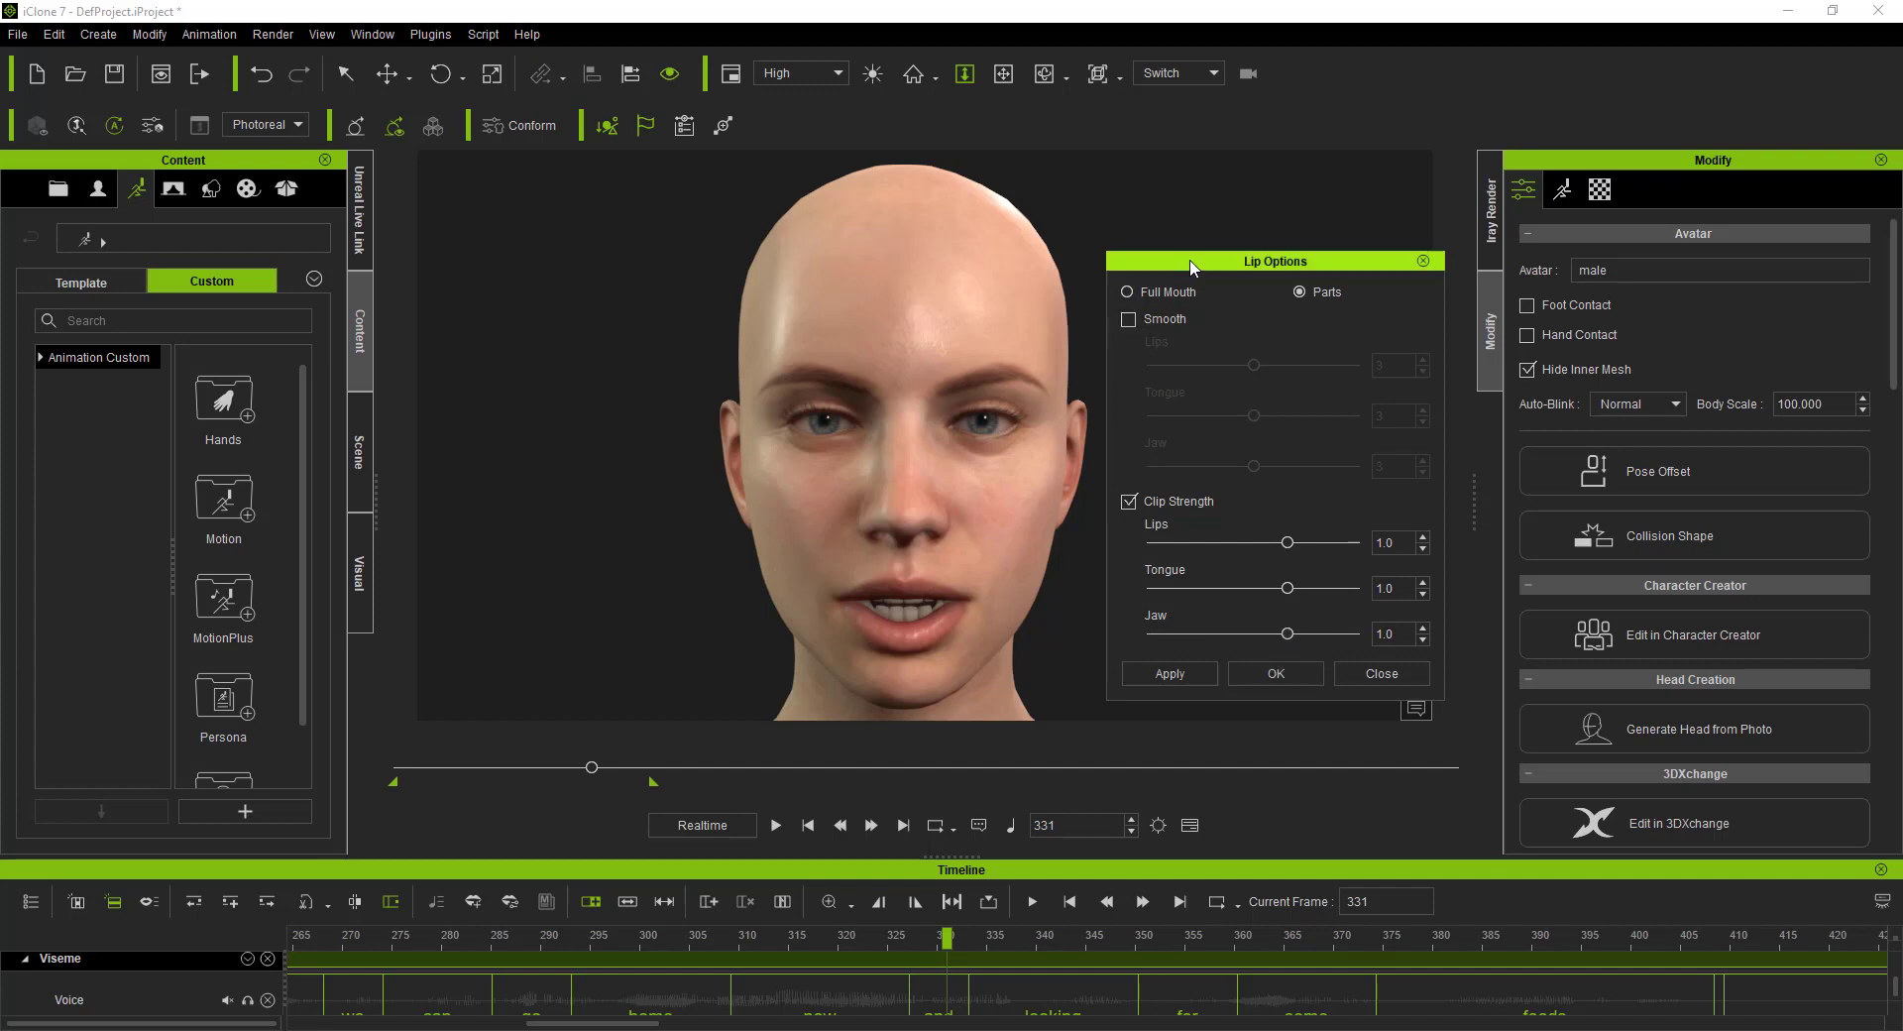
left_click_drag(1190, 267, 1155, 195)
Step: Return to Full Mouth with Clip Strength off and Smooth on, previewing the lip sync
left_click(1091, 219)
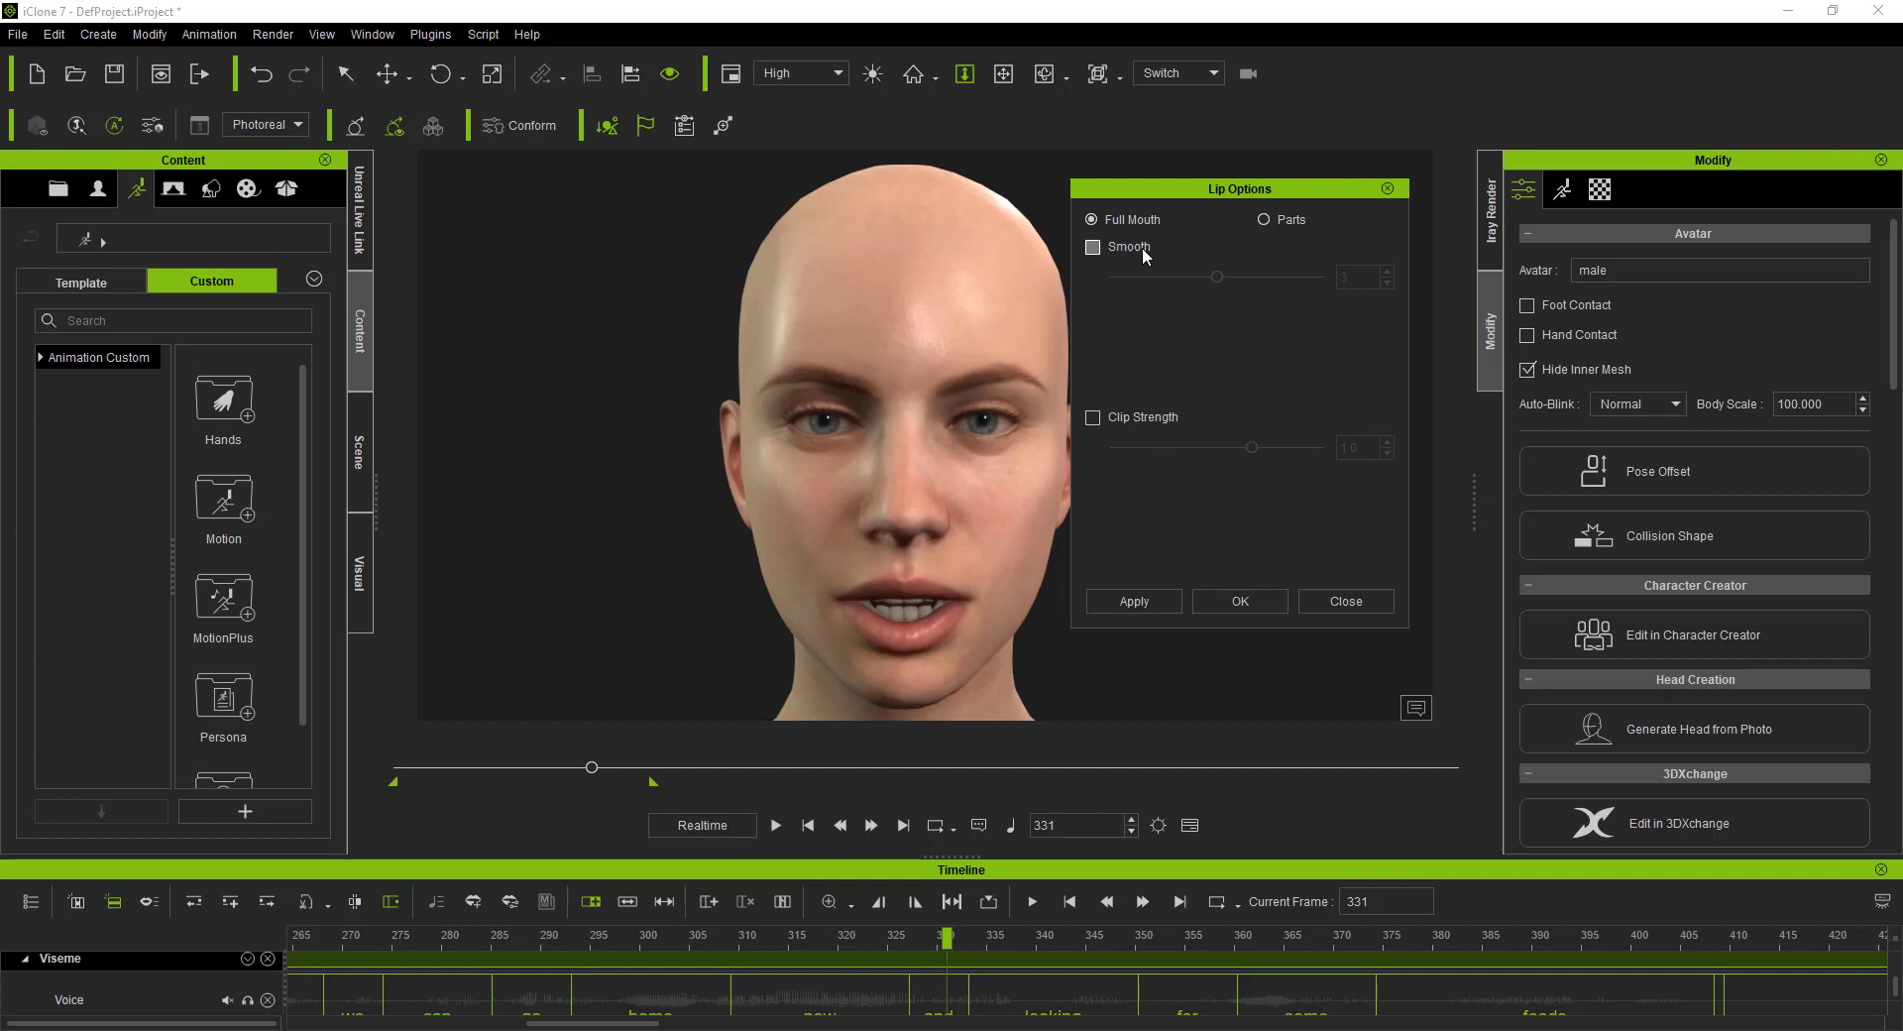
left_click(1093, 417)
left_click(1092, 417)
left_click(1093, 247)
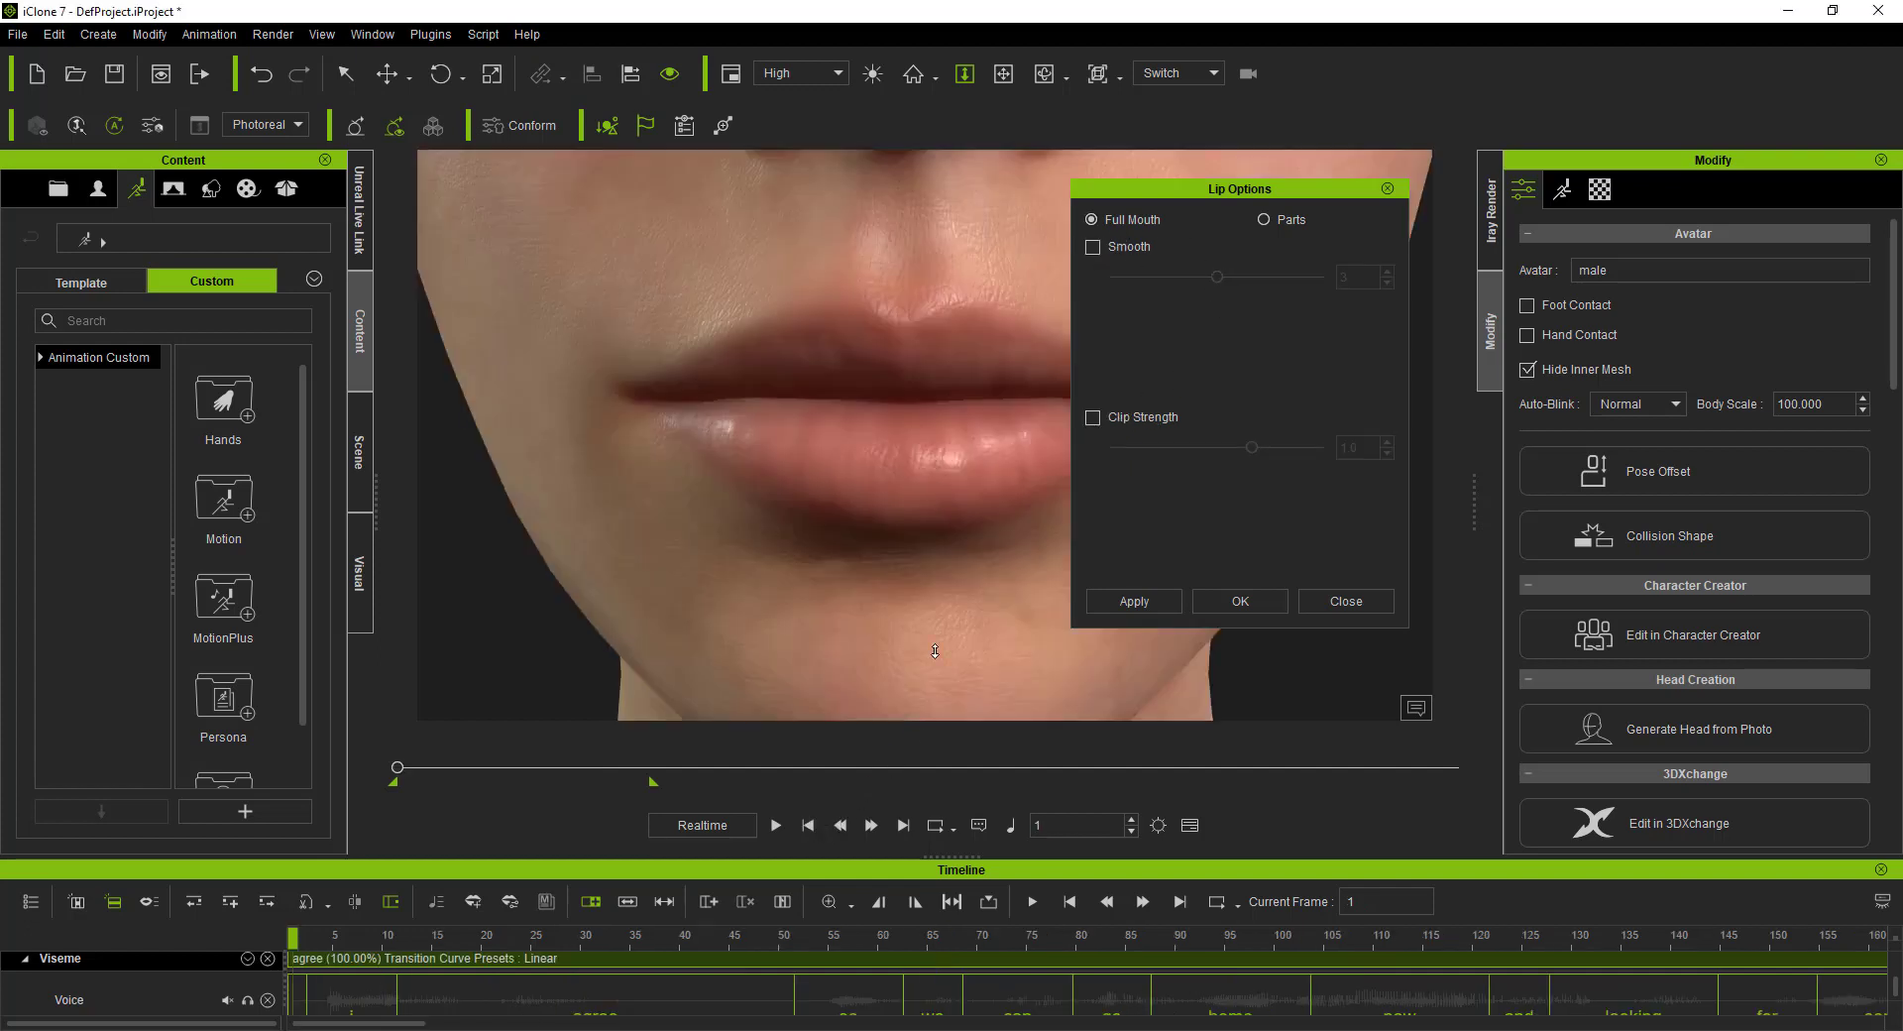
left_click_drag(1185, 195, 1361, 176)
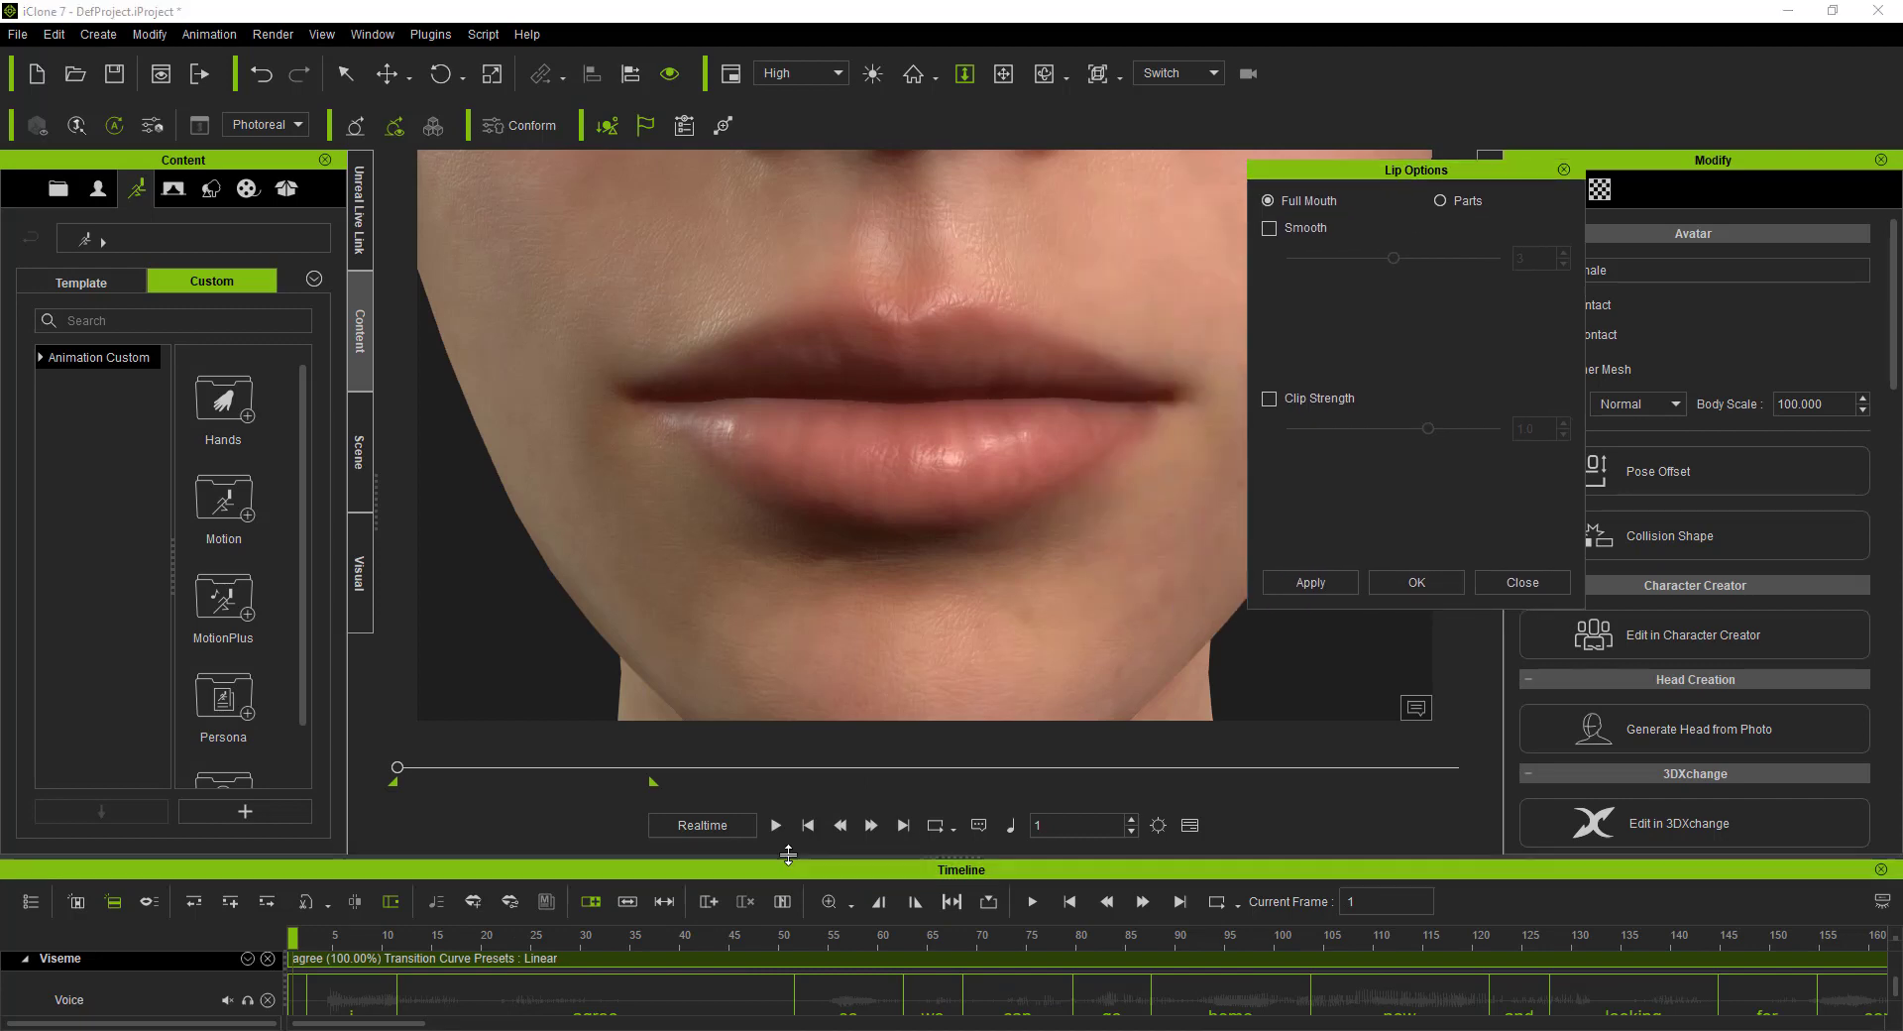
left_click(775, 826)
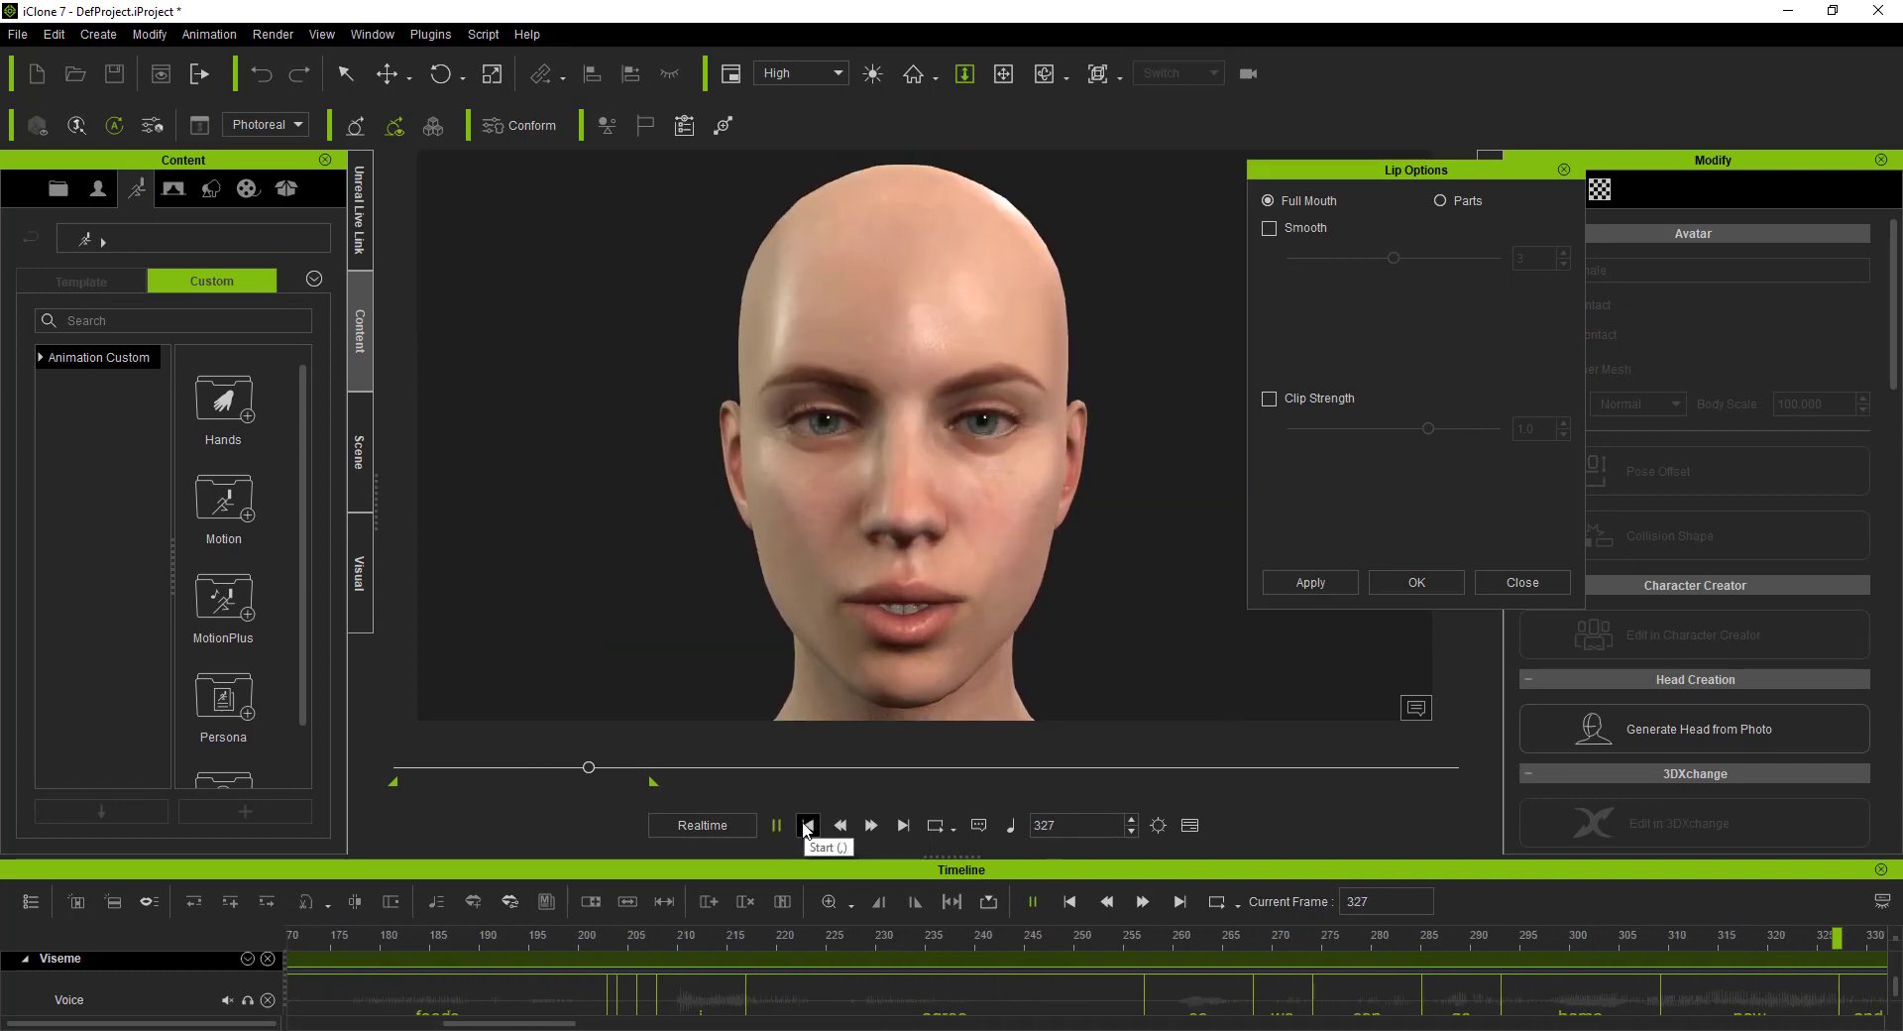
left_click(807, 824)
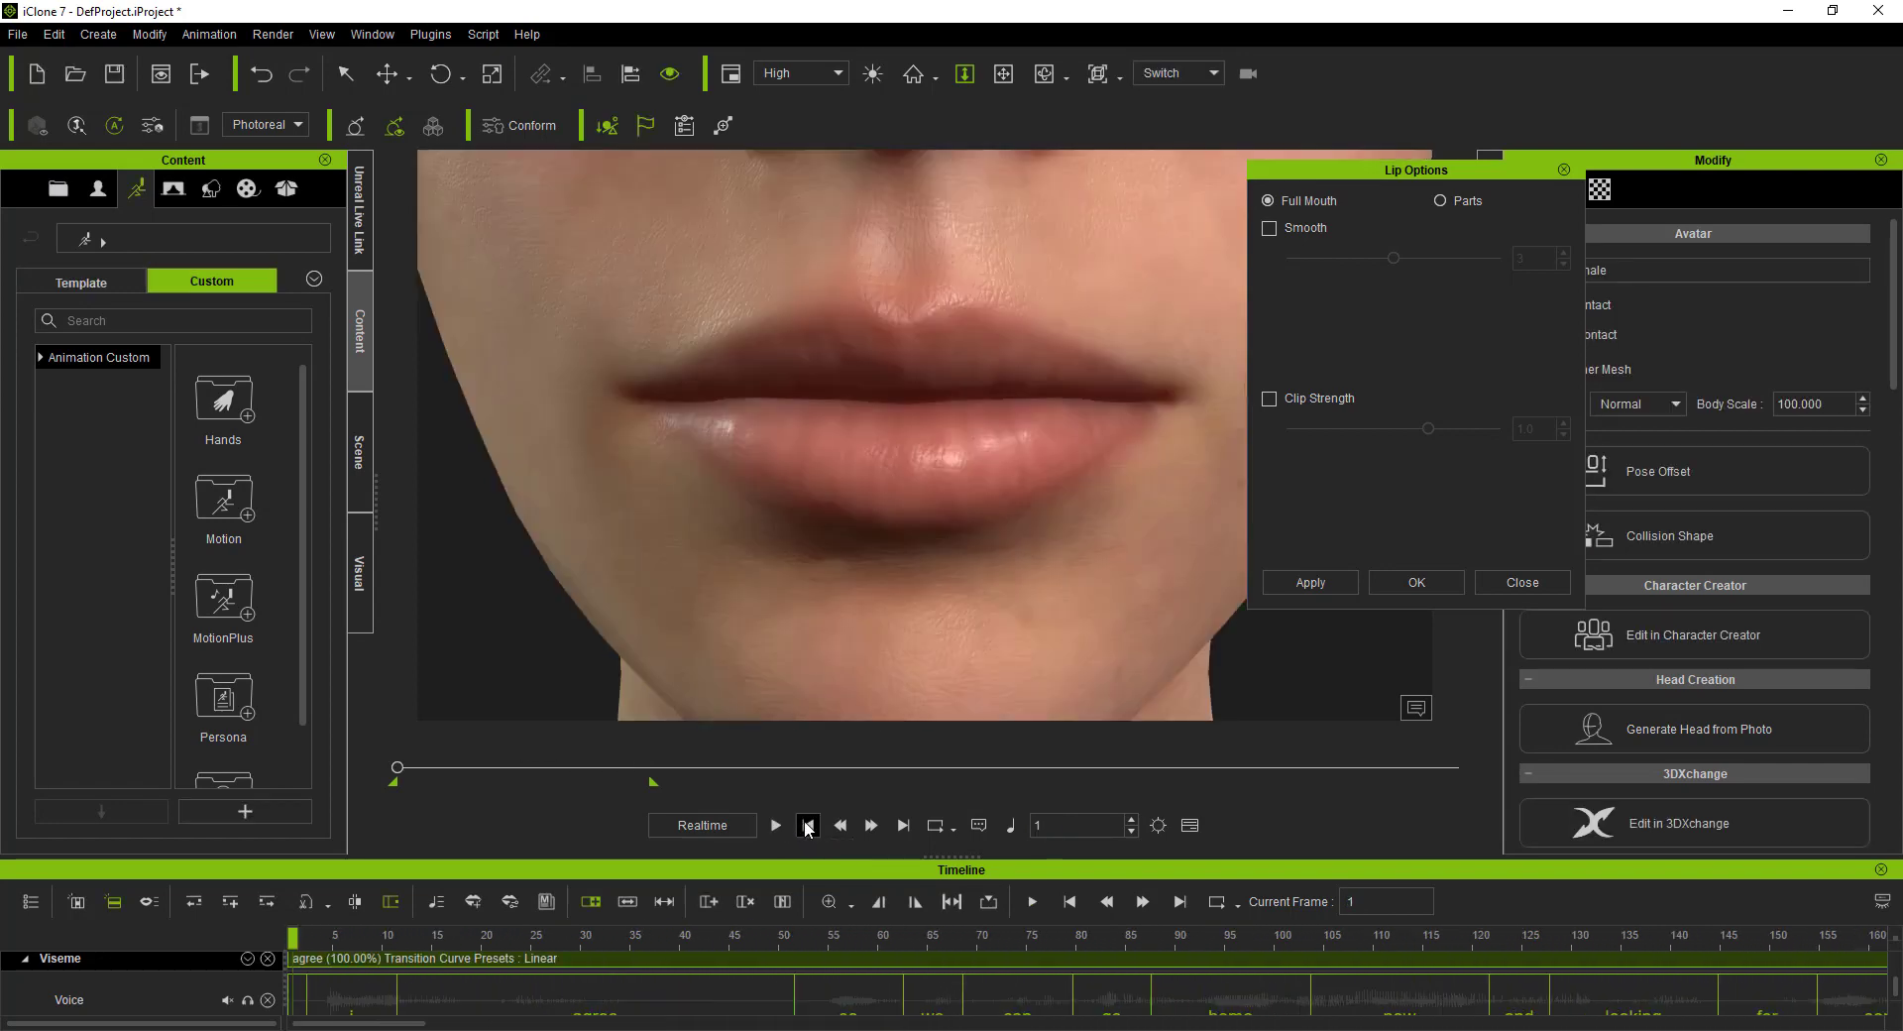
left_click(1270, 229)
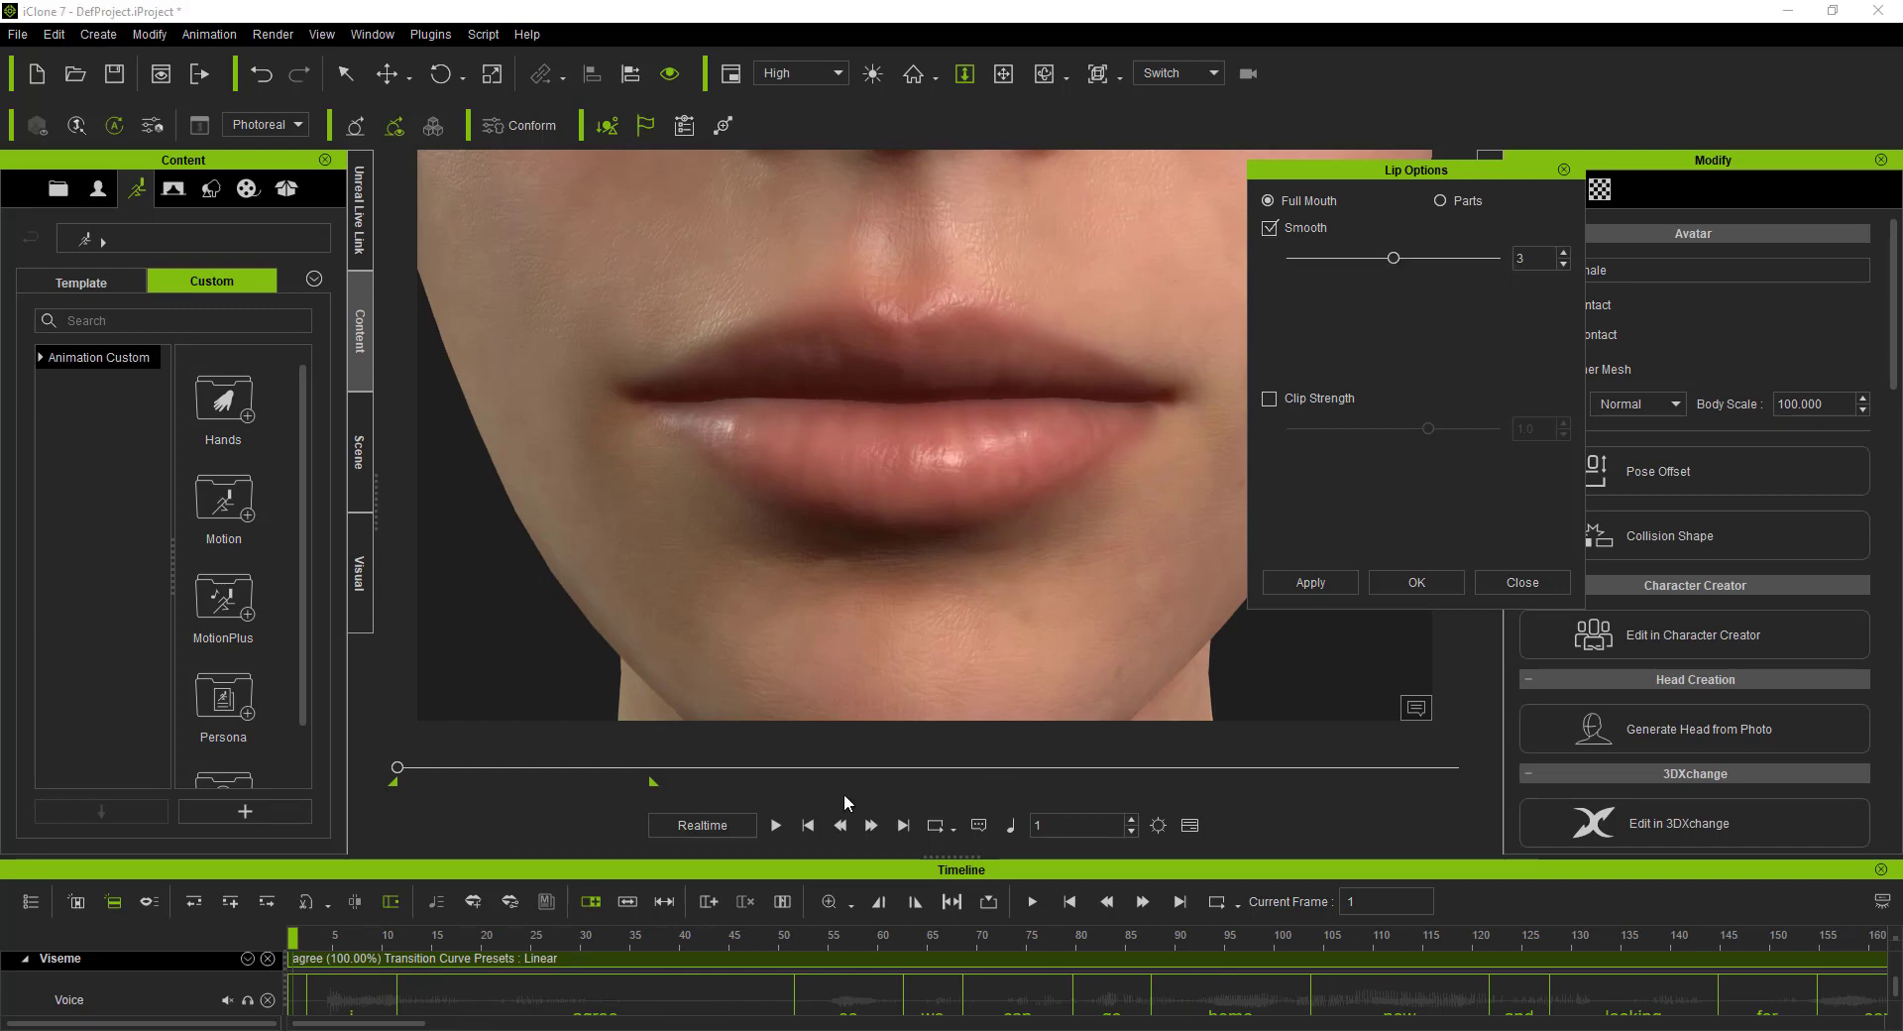
Step: Apply Full Mouth smoothing at 5 and preview the lip sync
left_click(776, 824)
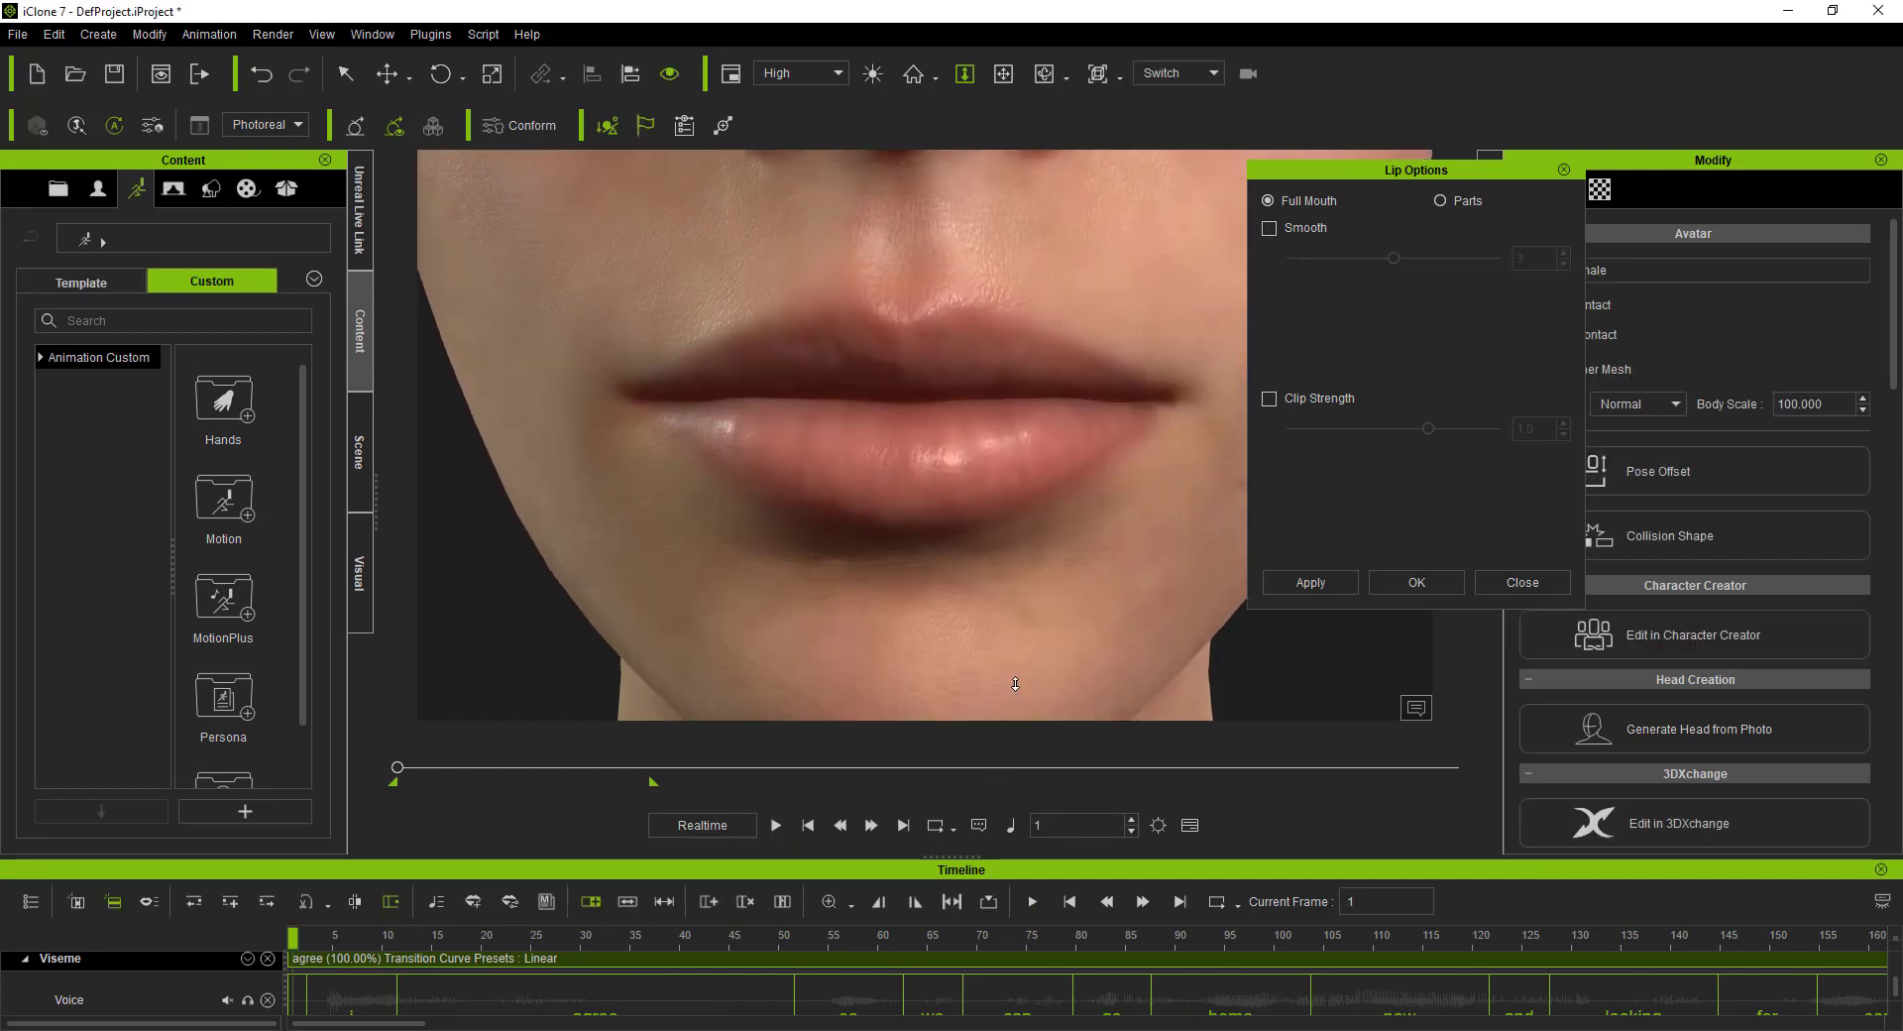
left_click(1269, 228)
left_click_drag(1392, 258, 1549, 260)
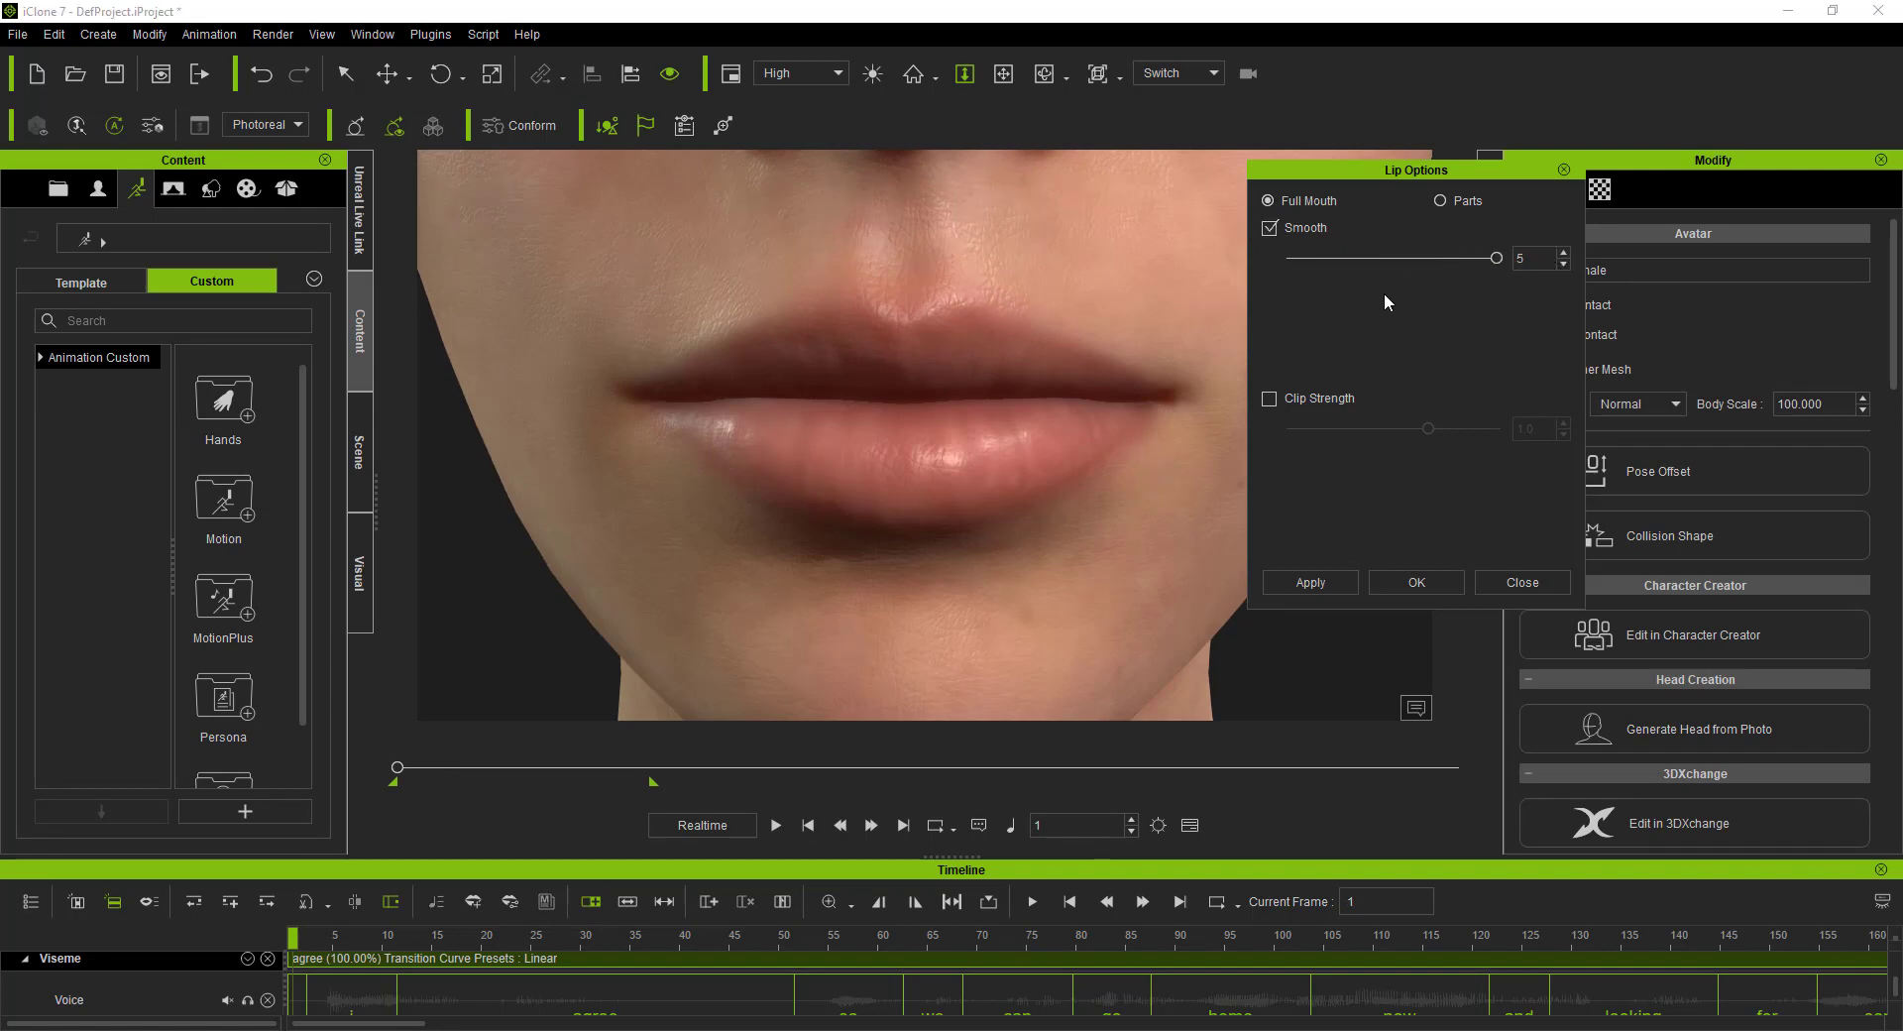
left_click(1315, 582)
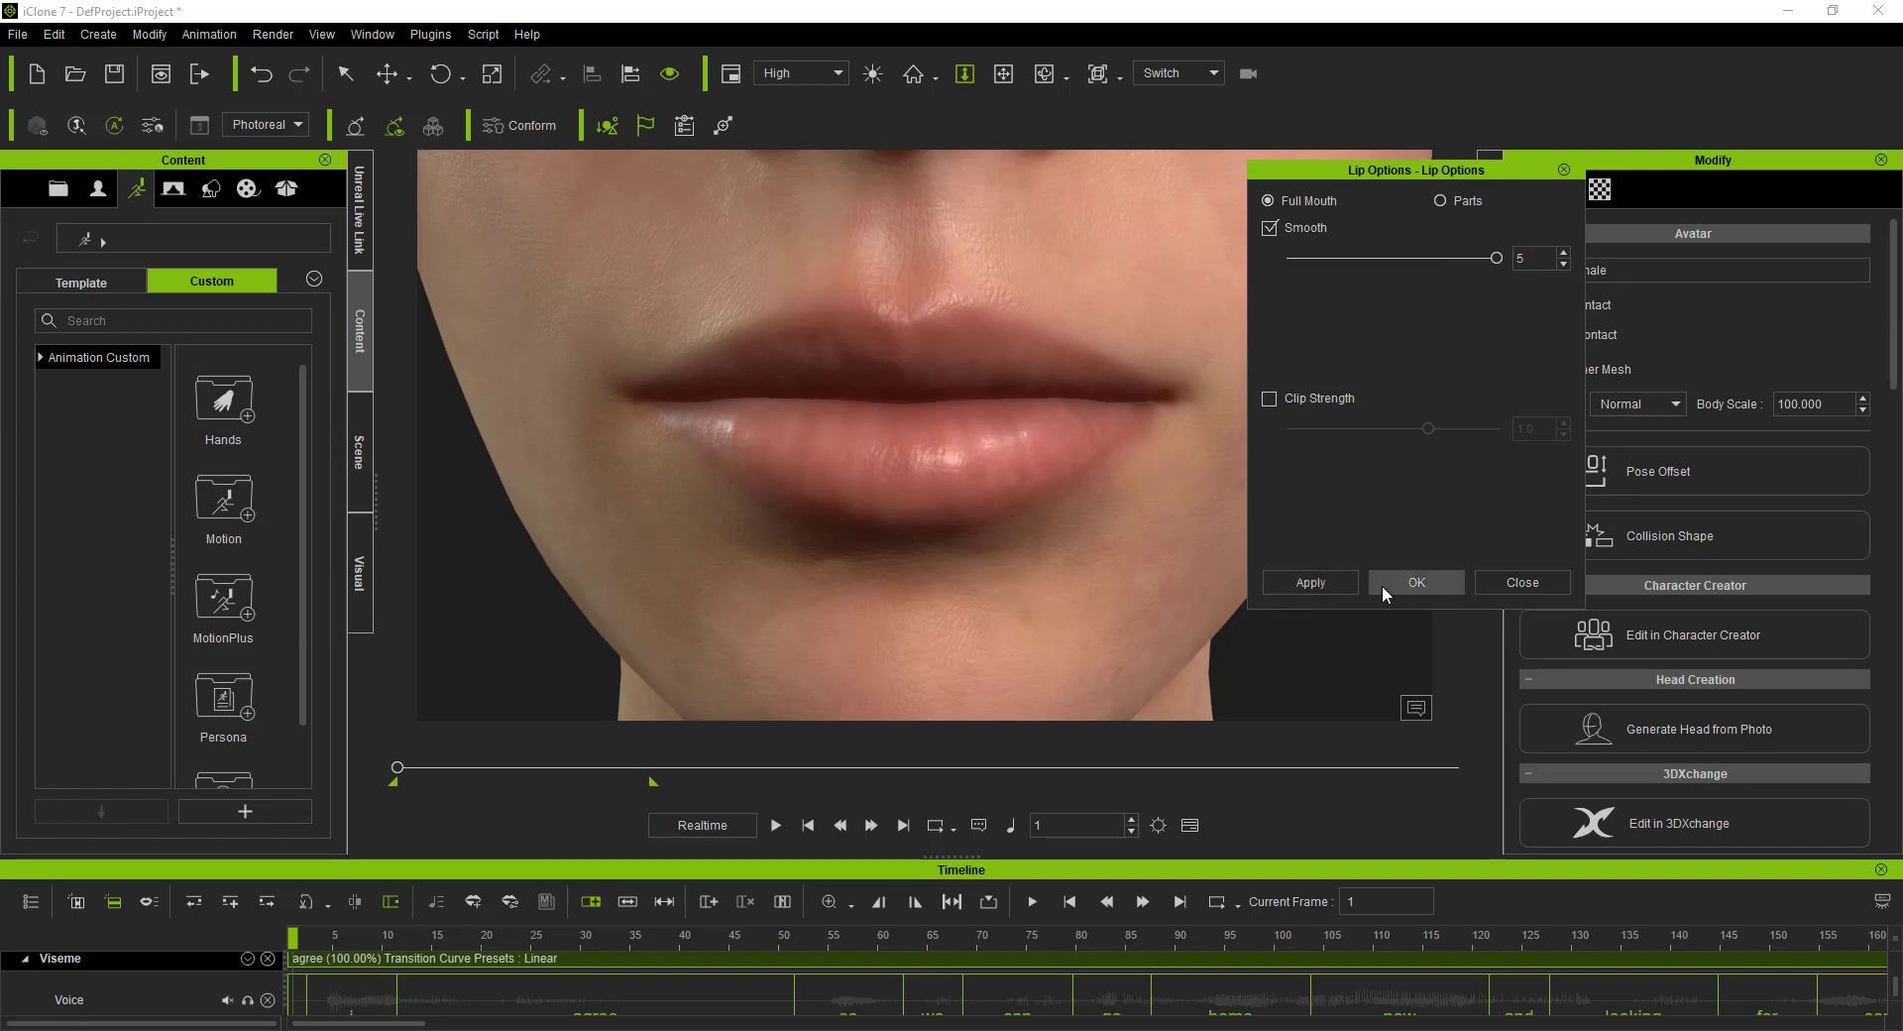
left_click(776, 825)
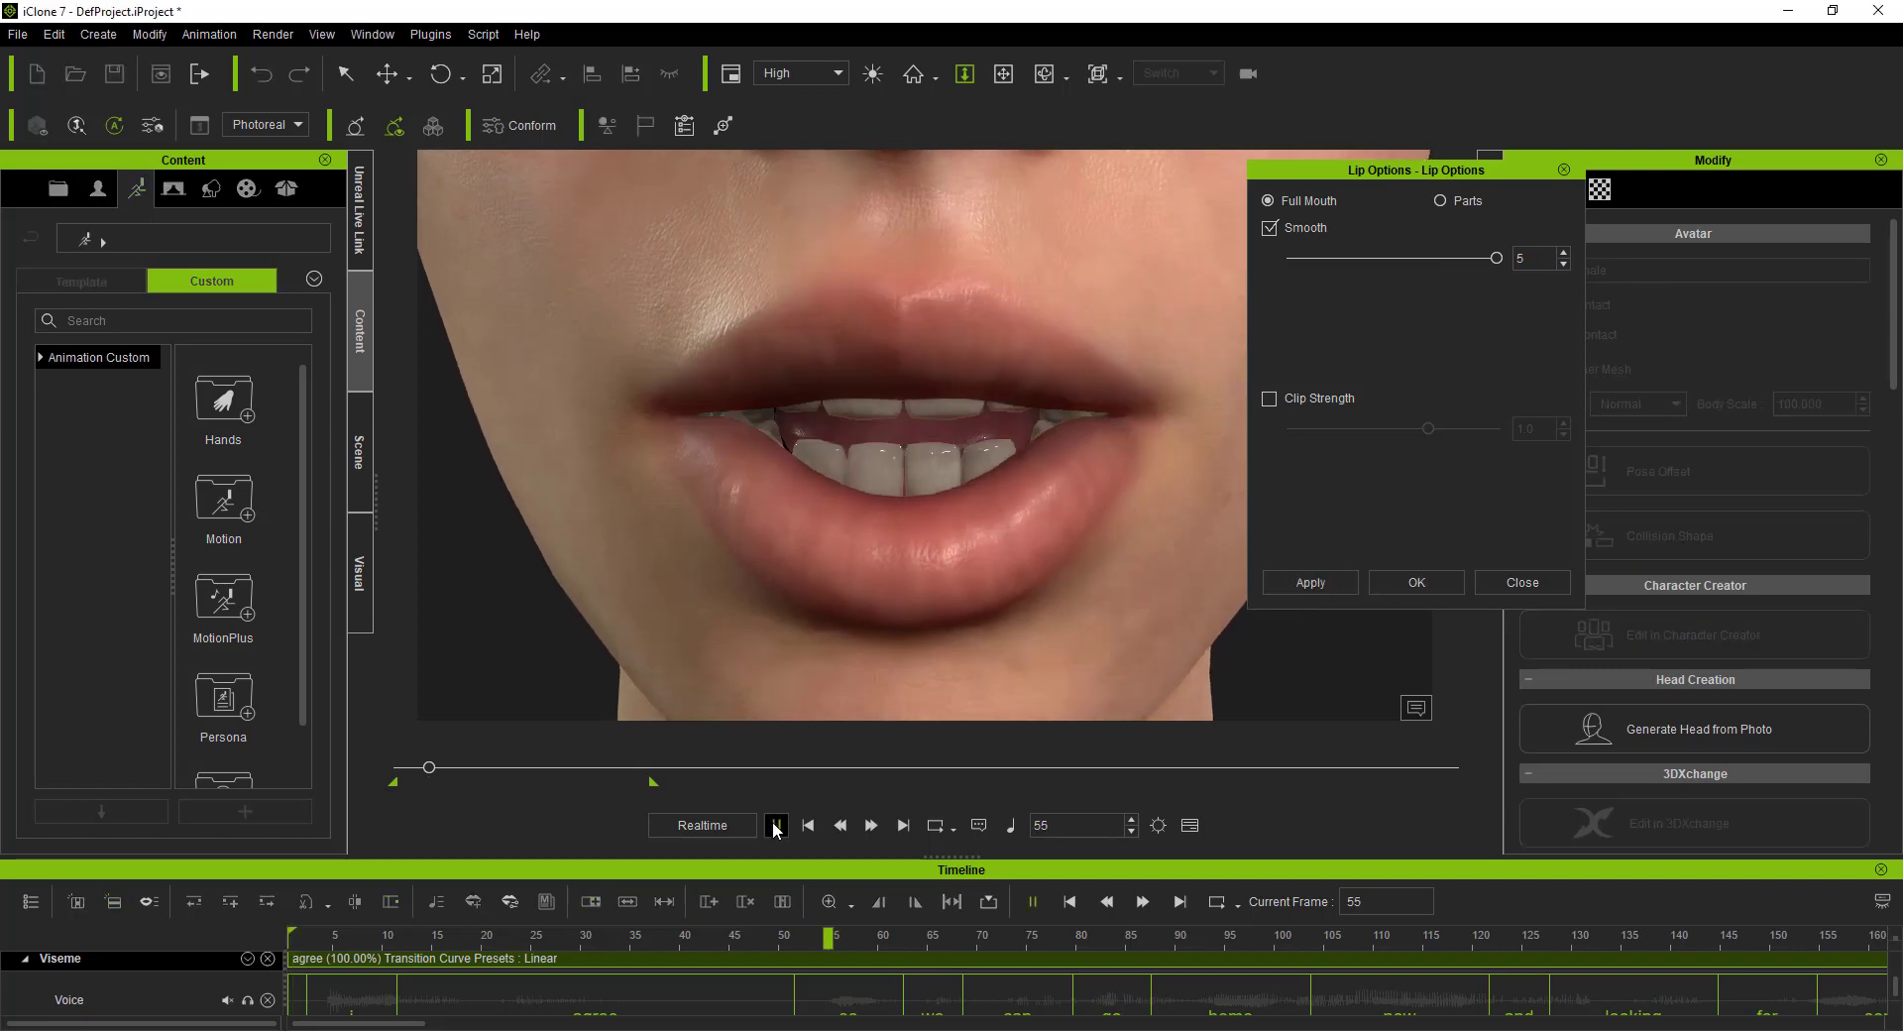
left_click_drag(940, 439, 910, 500)
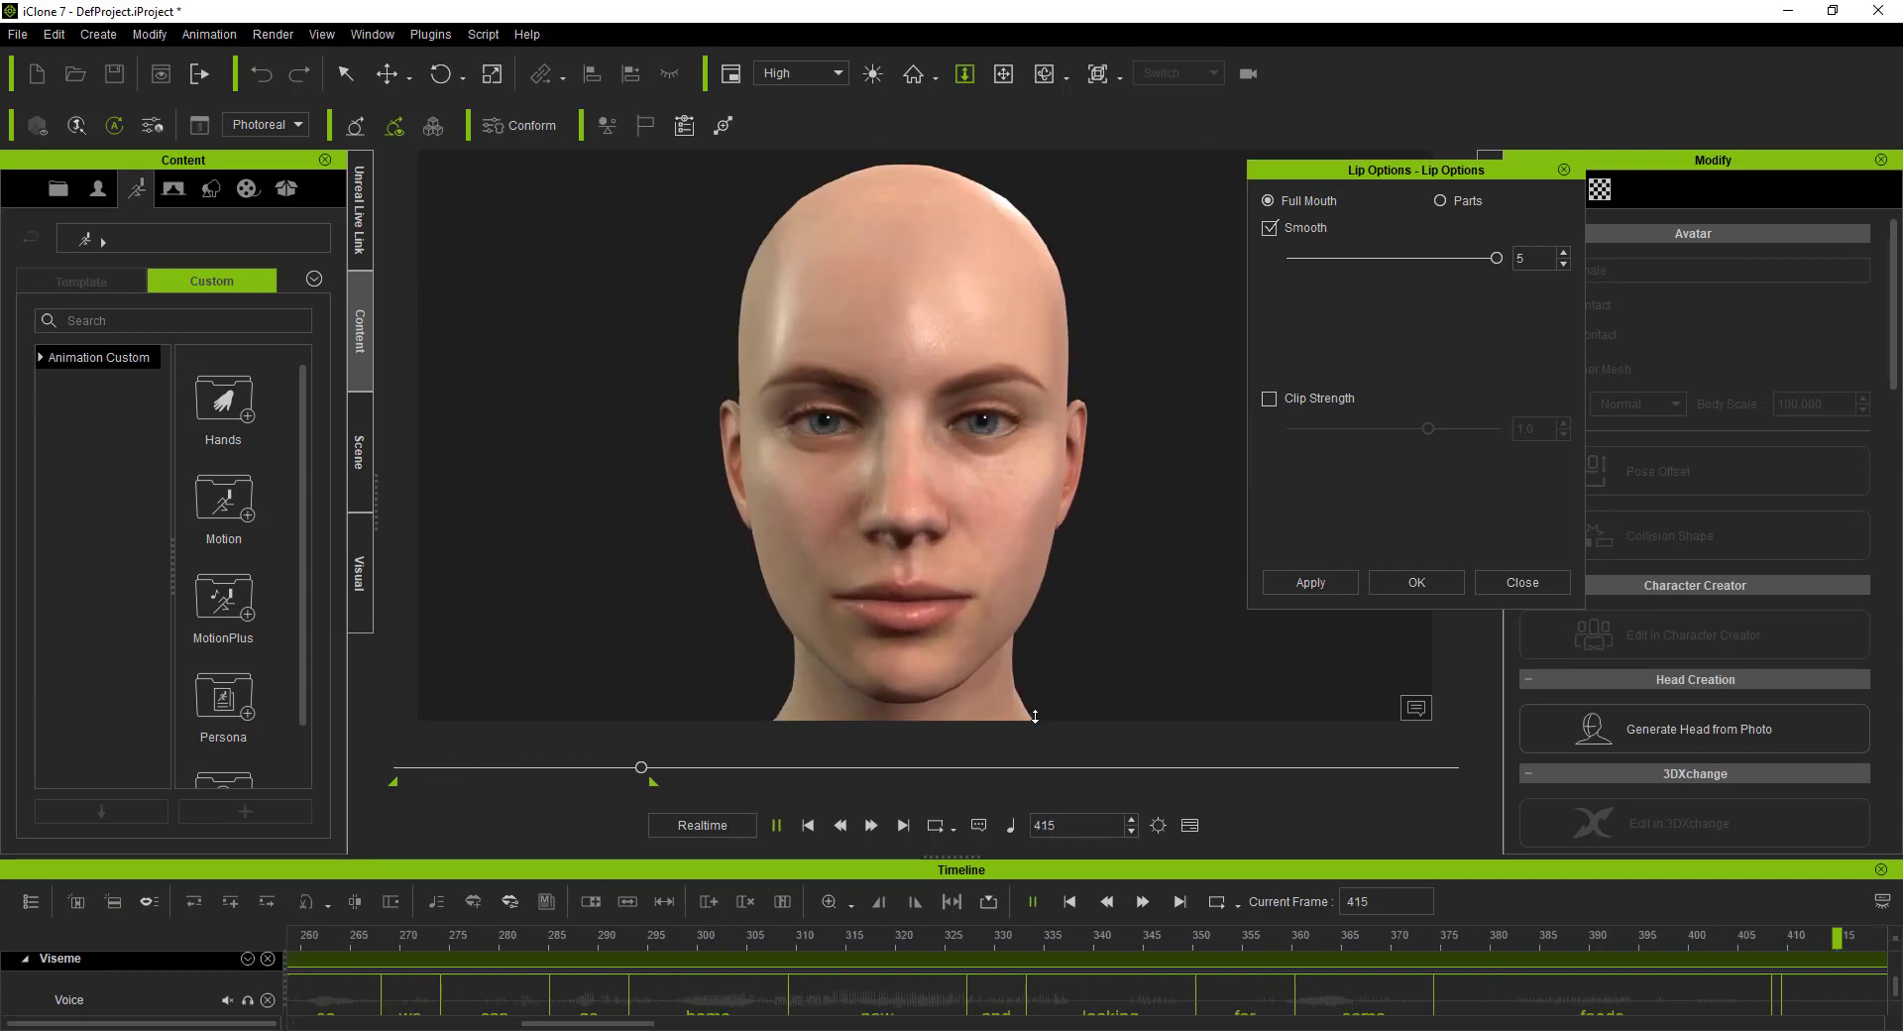
left_click(808, 826)
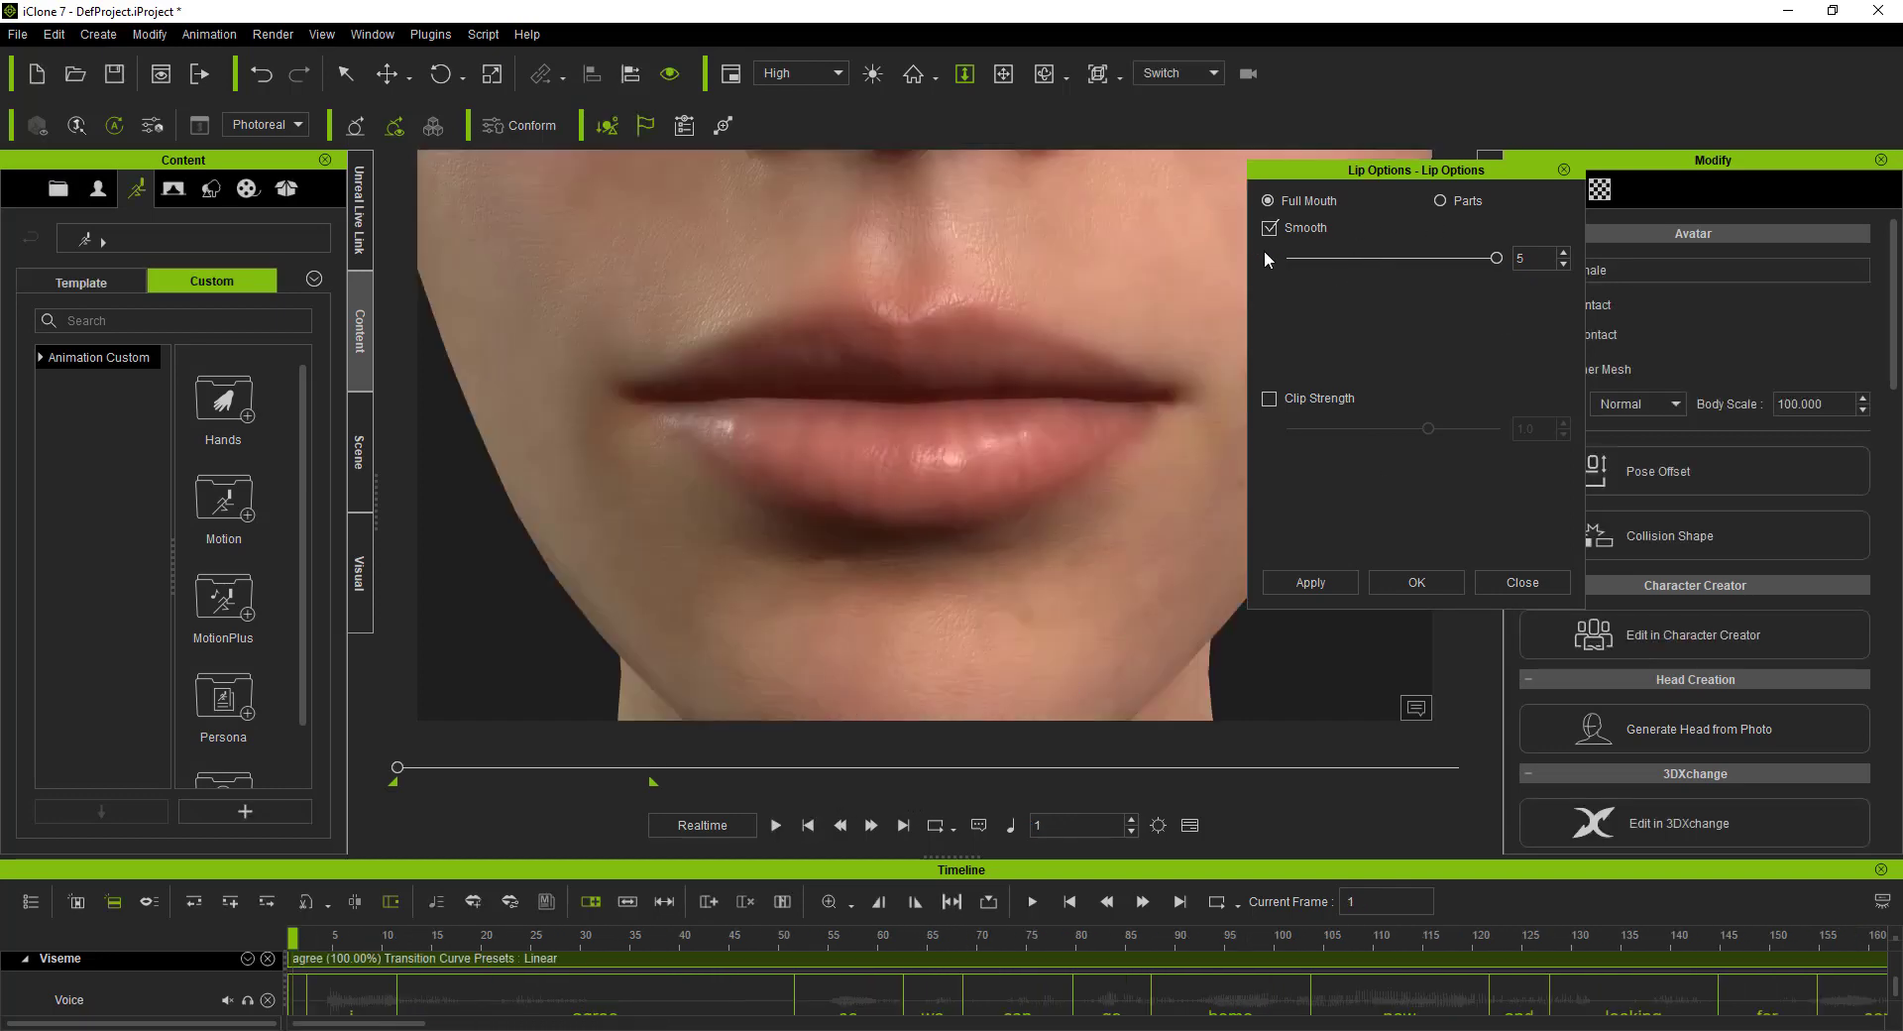
Step: Preview smoothing at 1, then switch Smooth off and Clip Strength on
left_click_drag(1483, 256, 1072, 343)
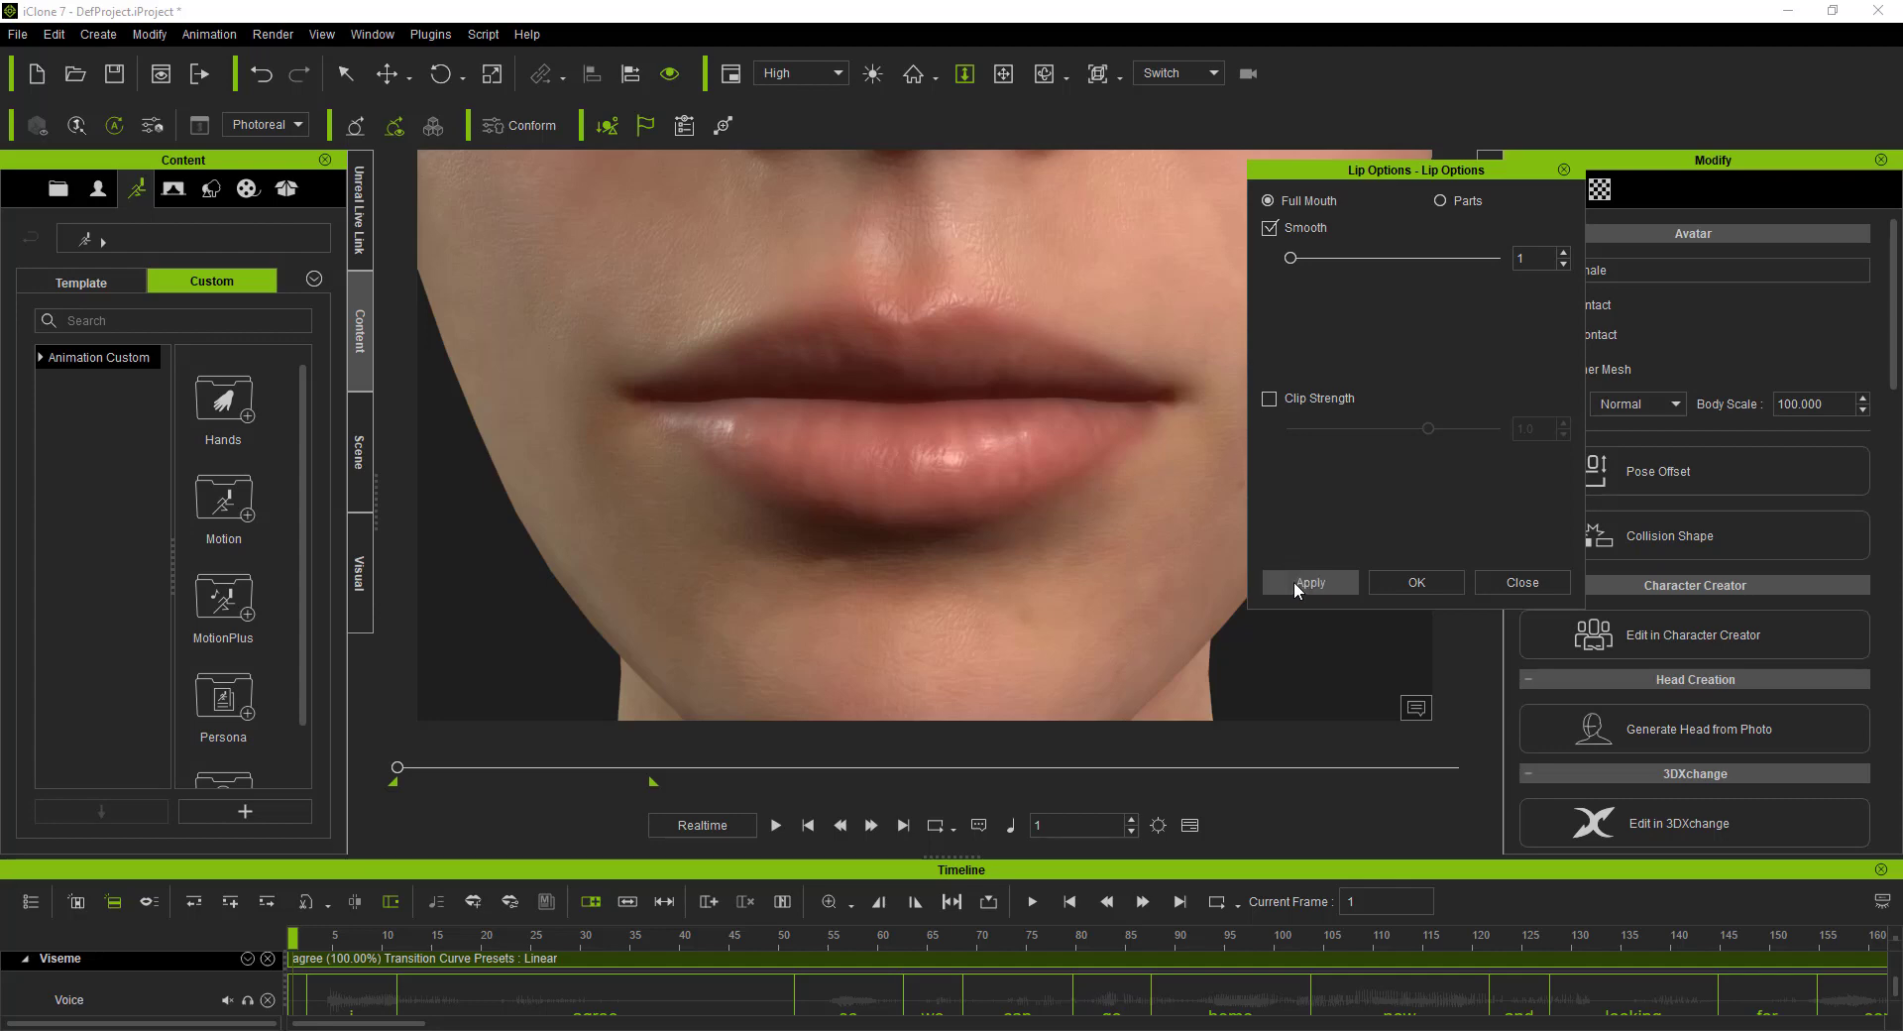
left_click(775, 825)
left_click(1188, 824)
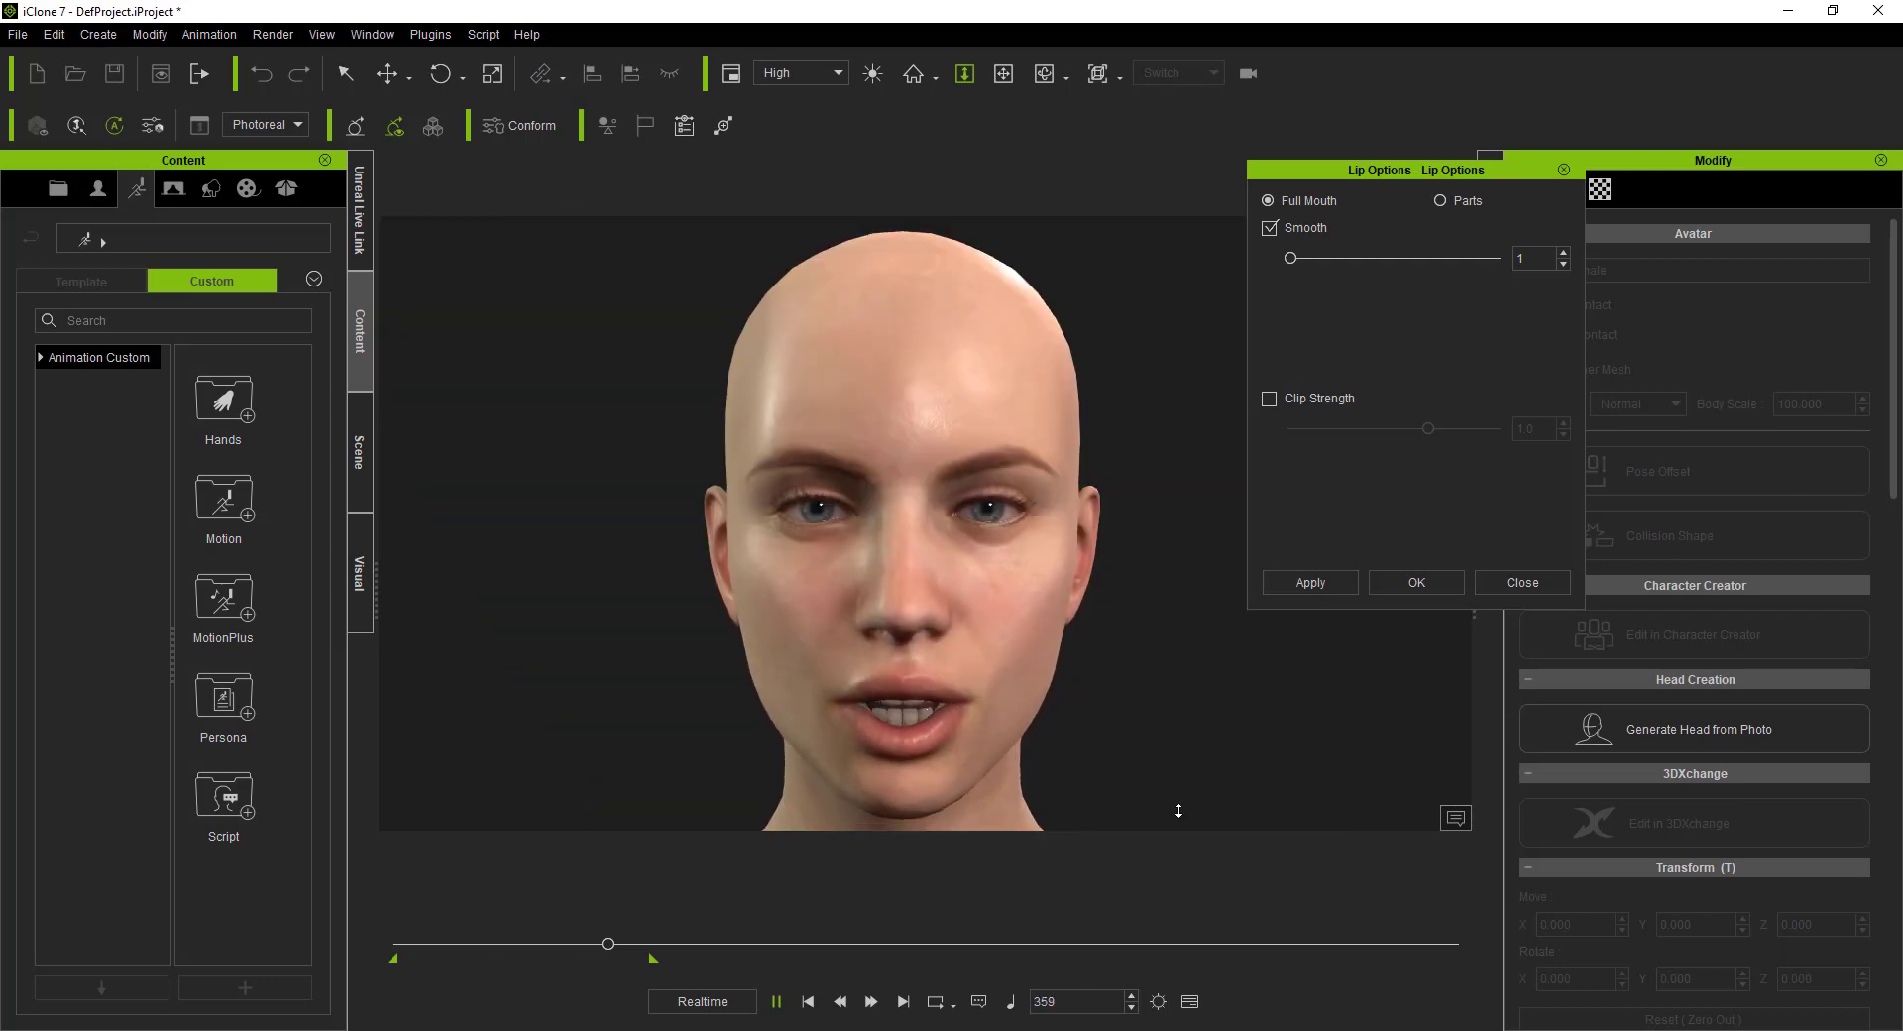
left_click(1282, 230)
left_click(1273, 234)
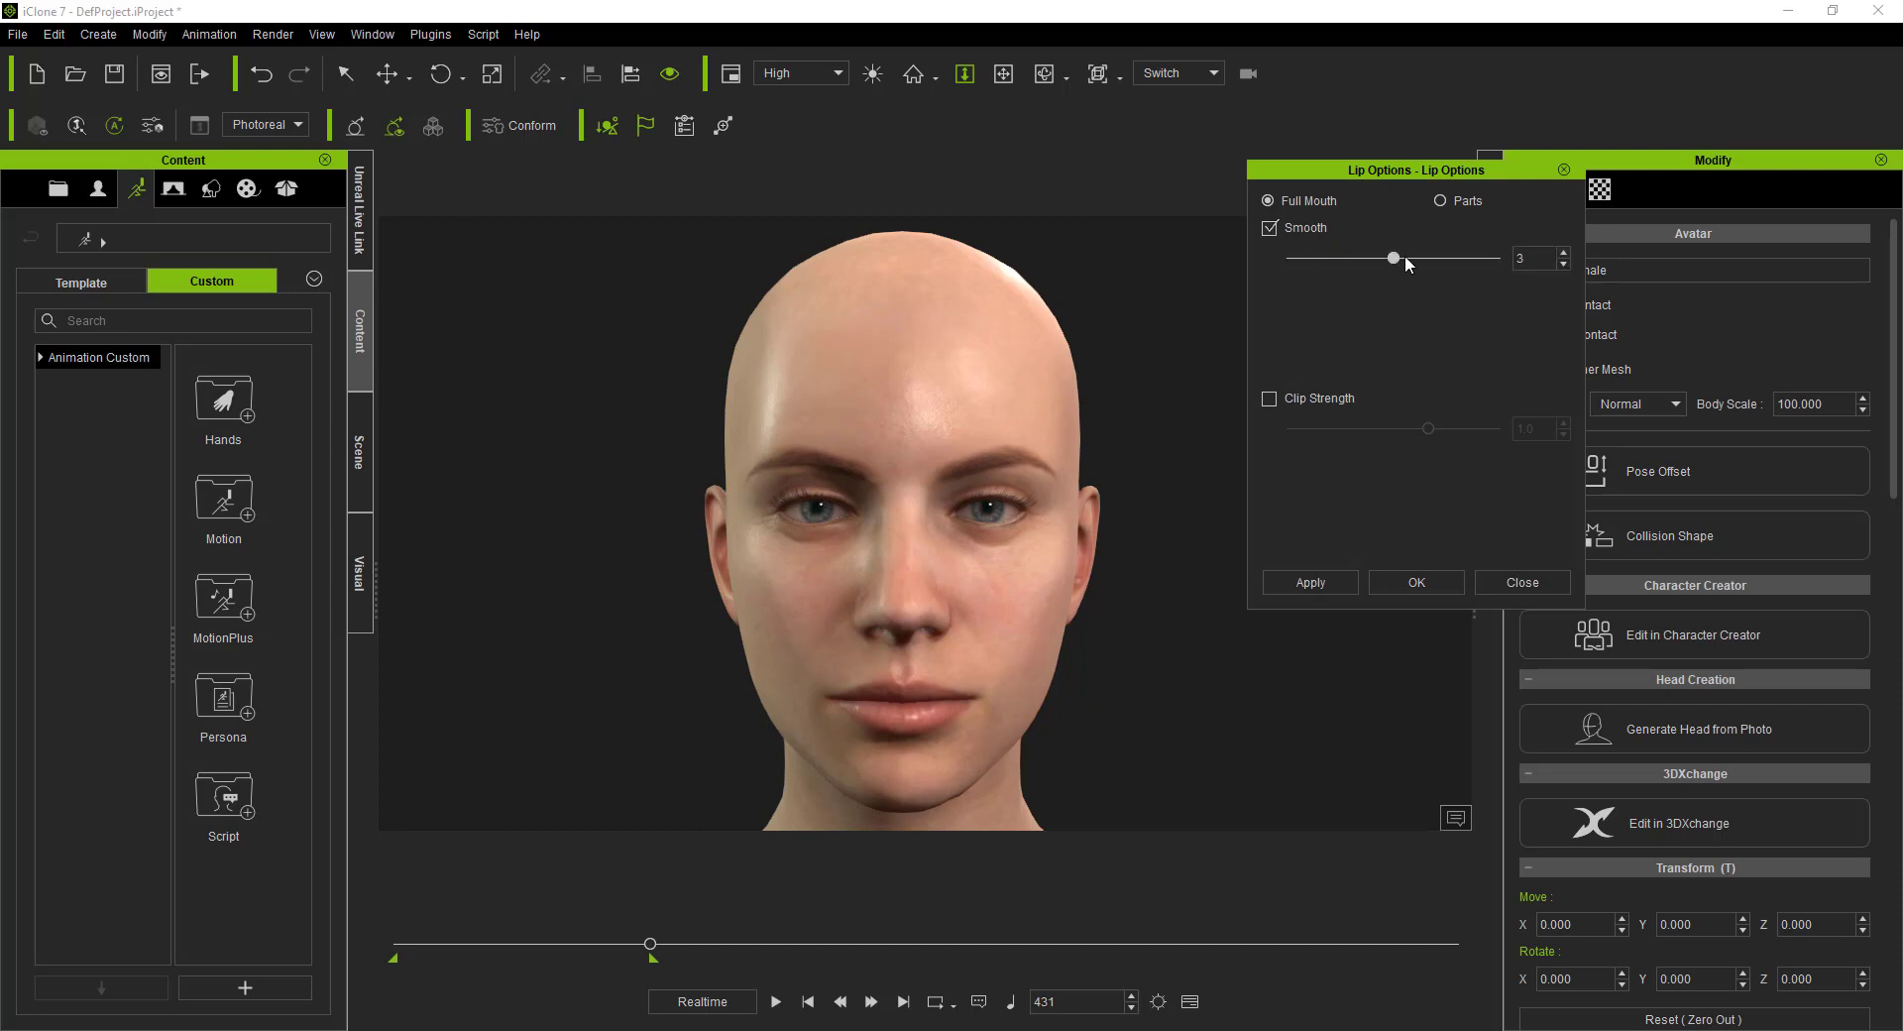
left_click(1269, 230)
left_click(1267, 399)
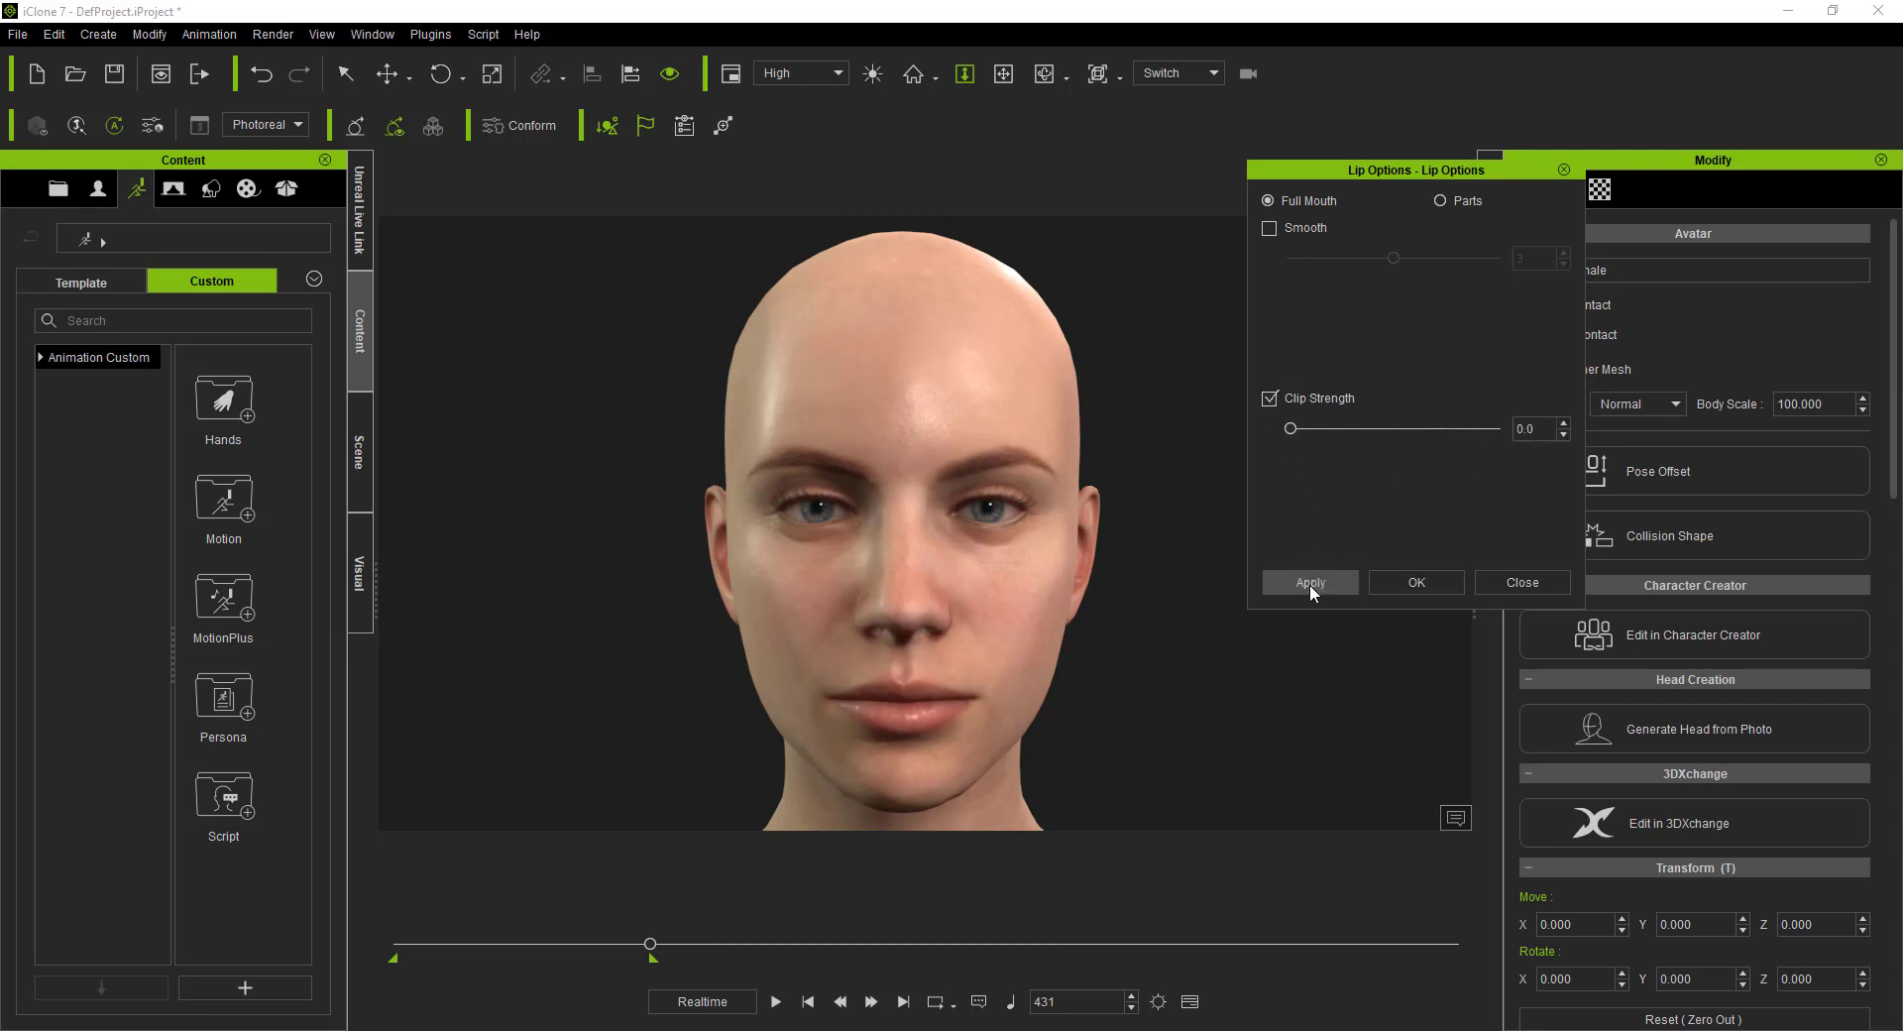
Step: Compare the lip sync with Clip Strength at 0.0 and then at 1.5
left_click(813, 1001)
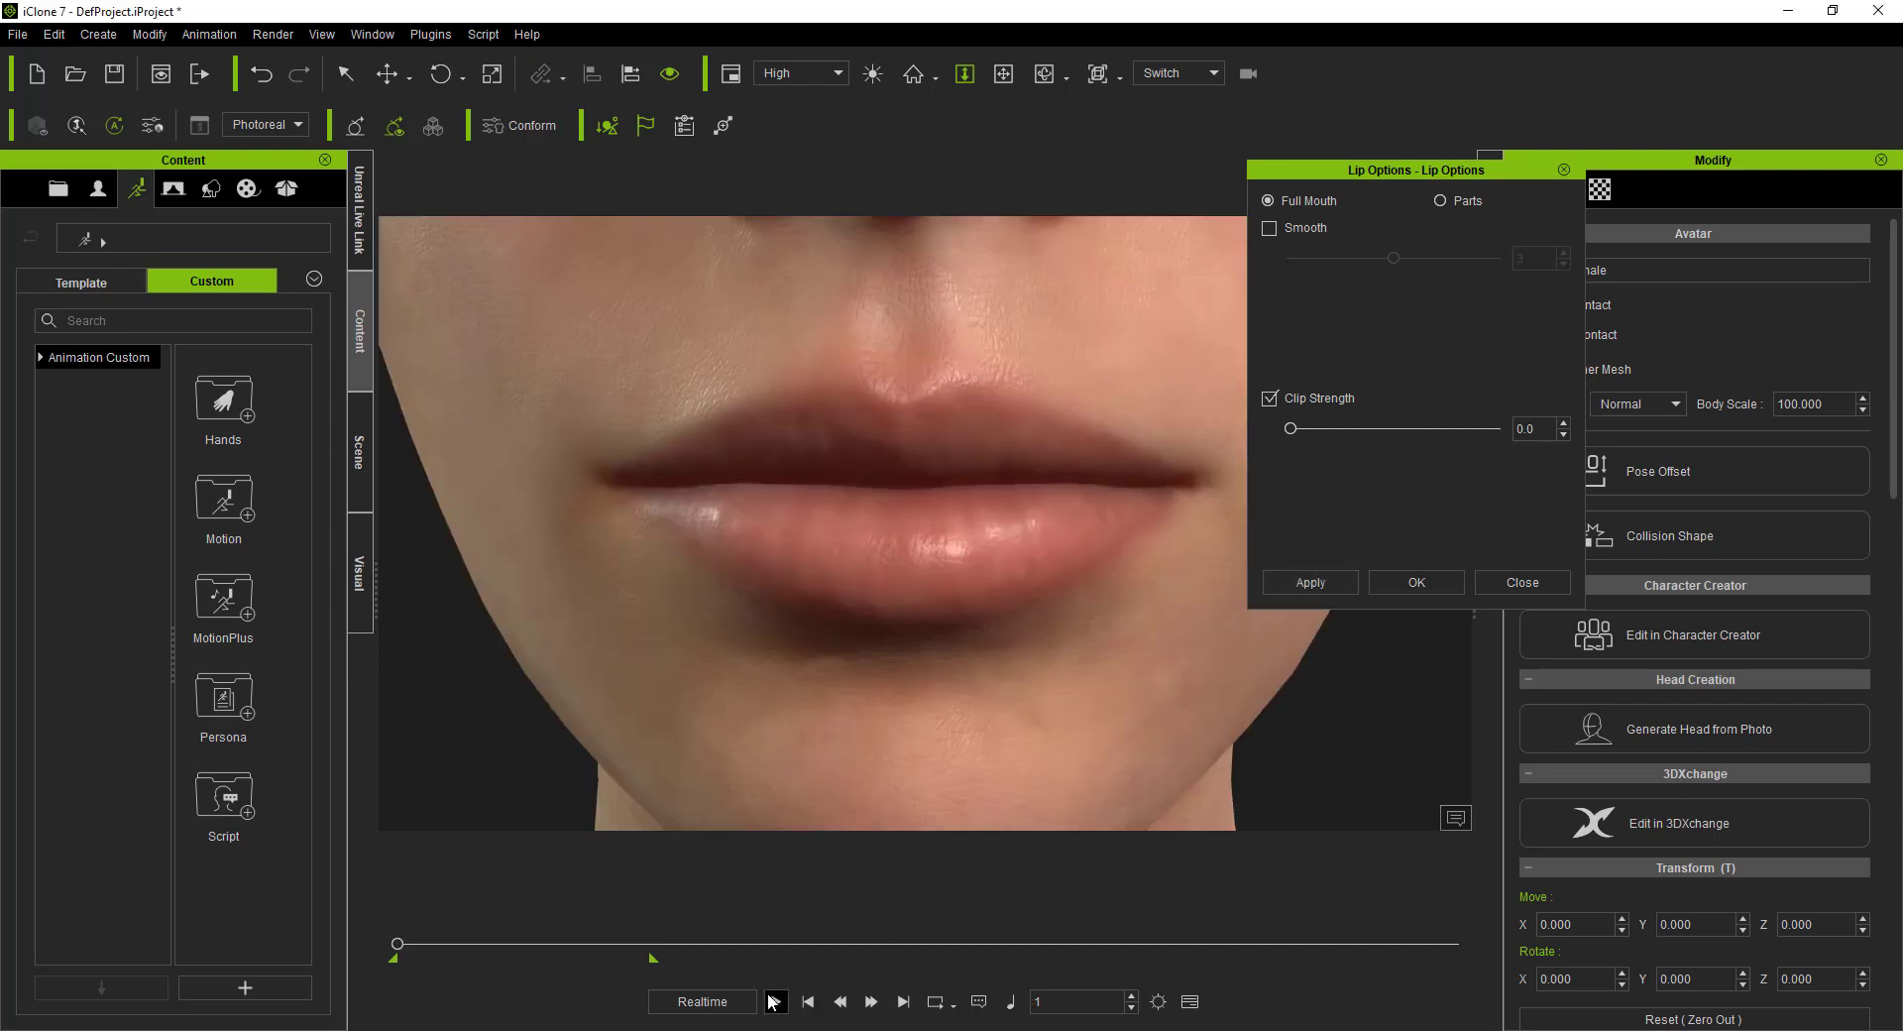
left_click(776, 1001)
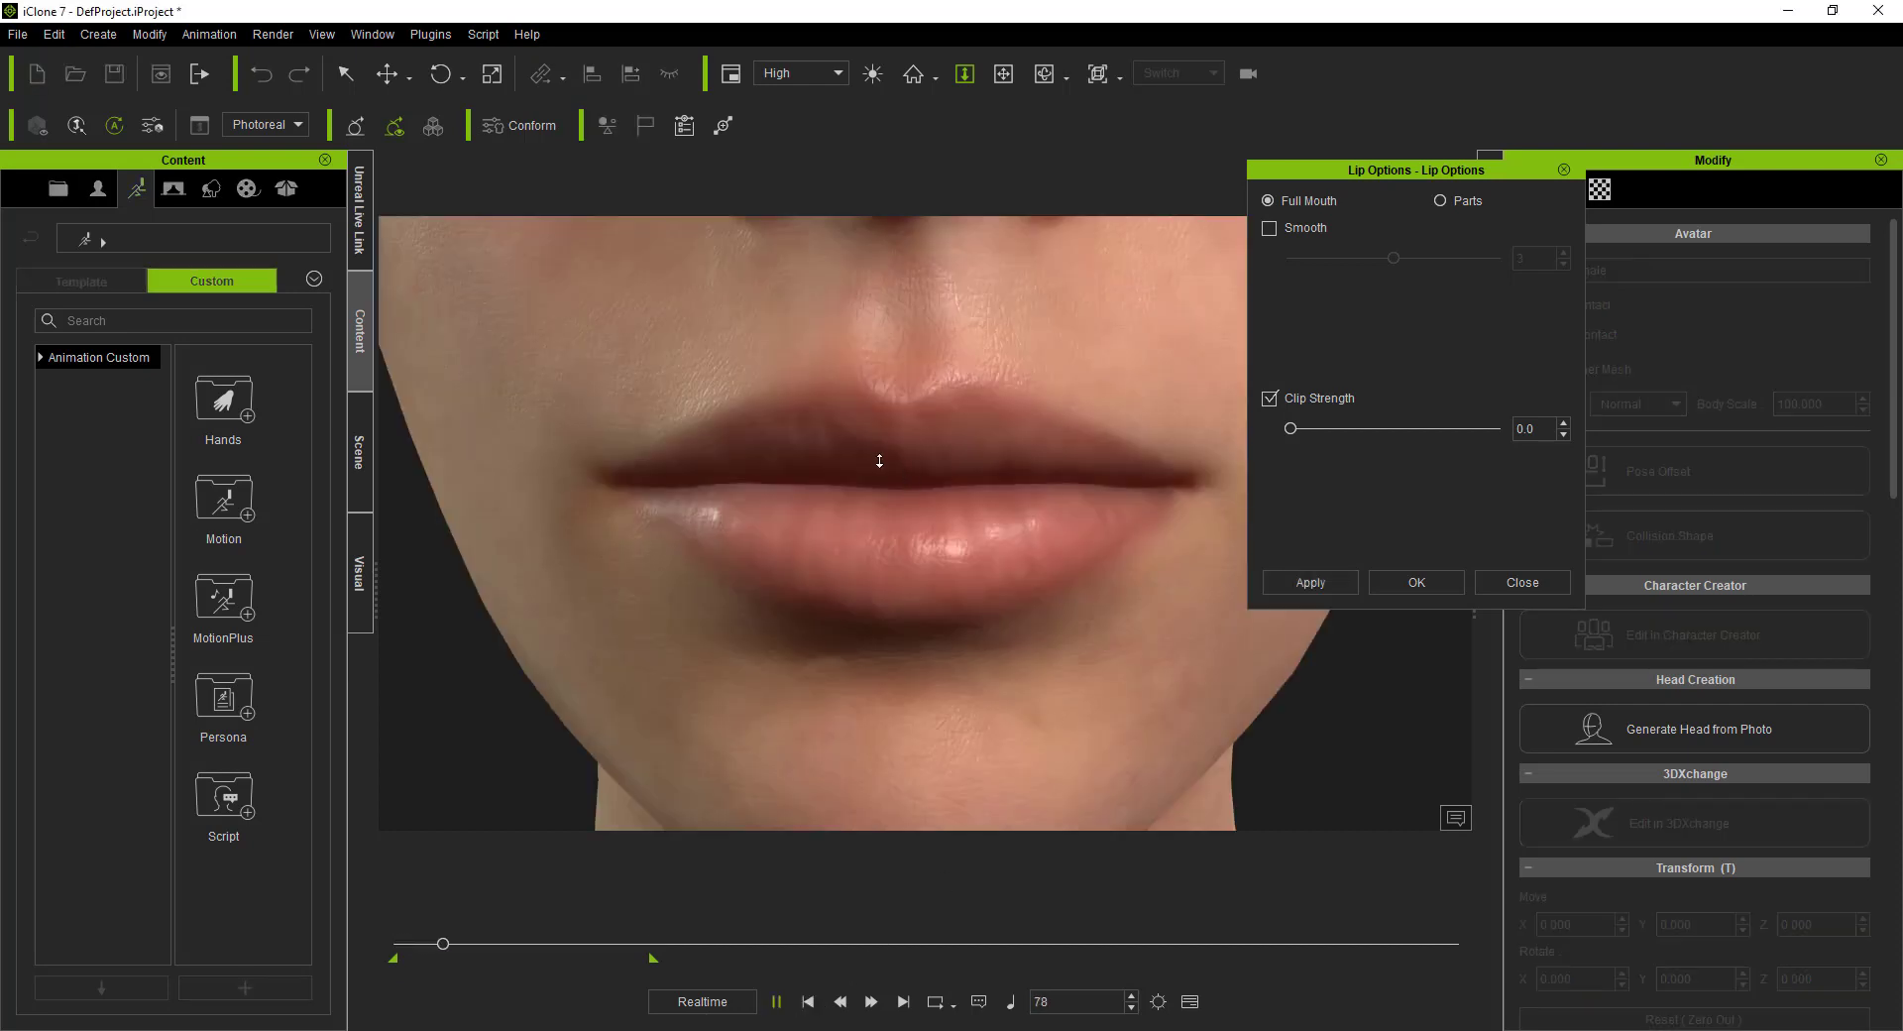
left_click(808, 1005)
left_click_drag(1289, 428, 1503, 430)
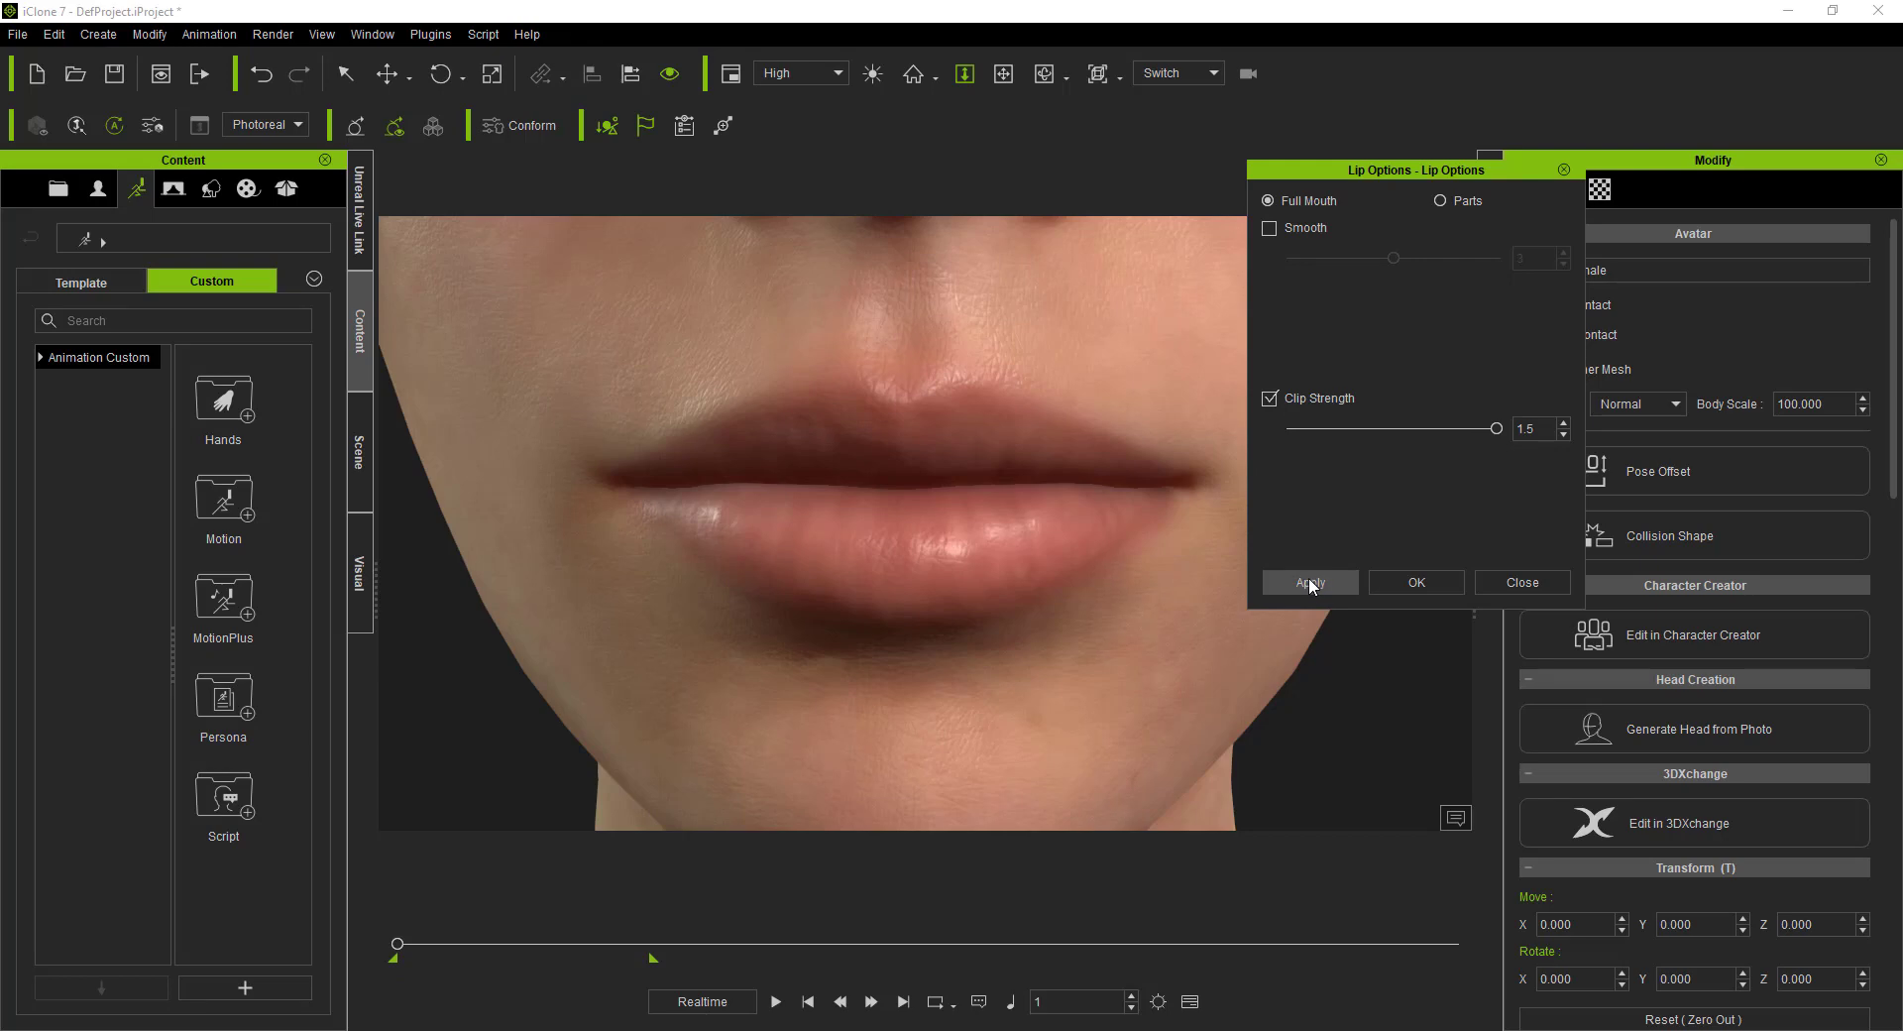
left_click(776, 1002)
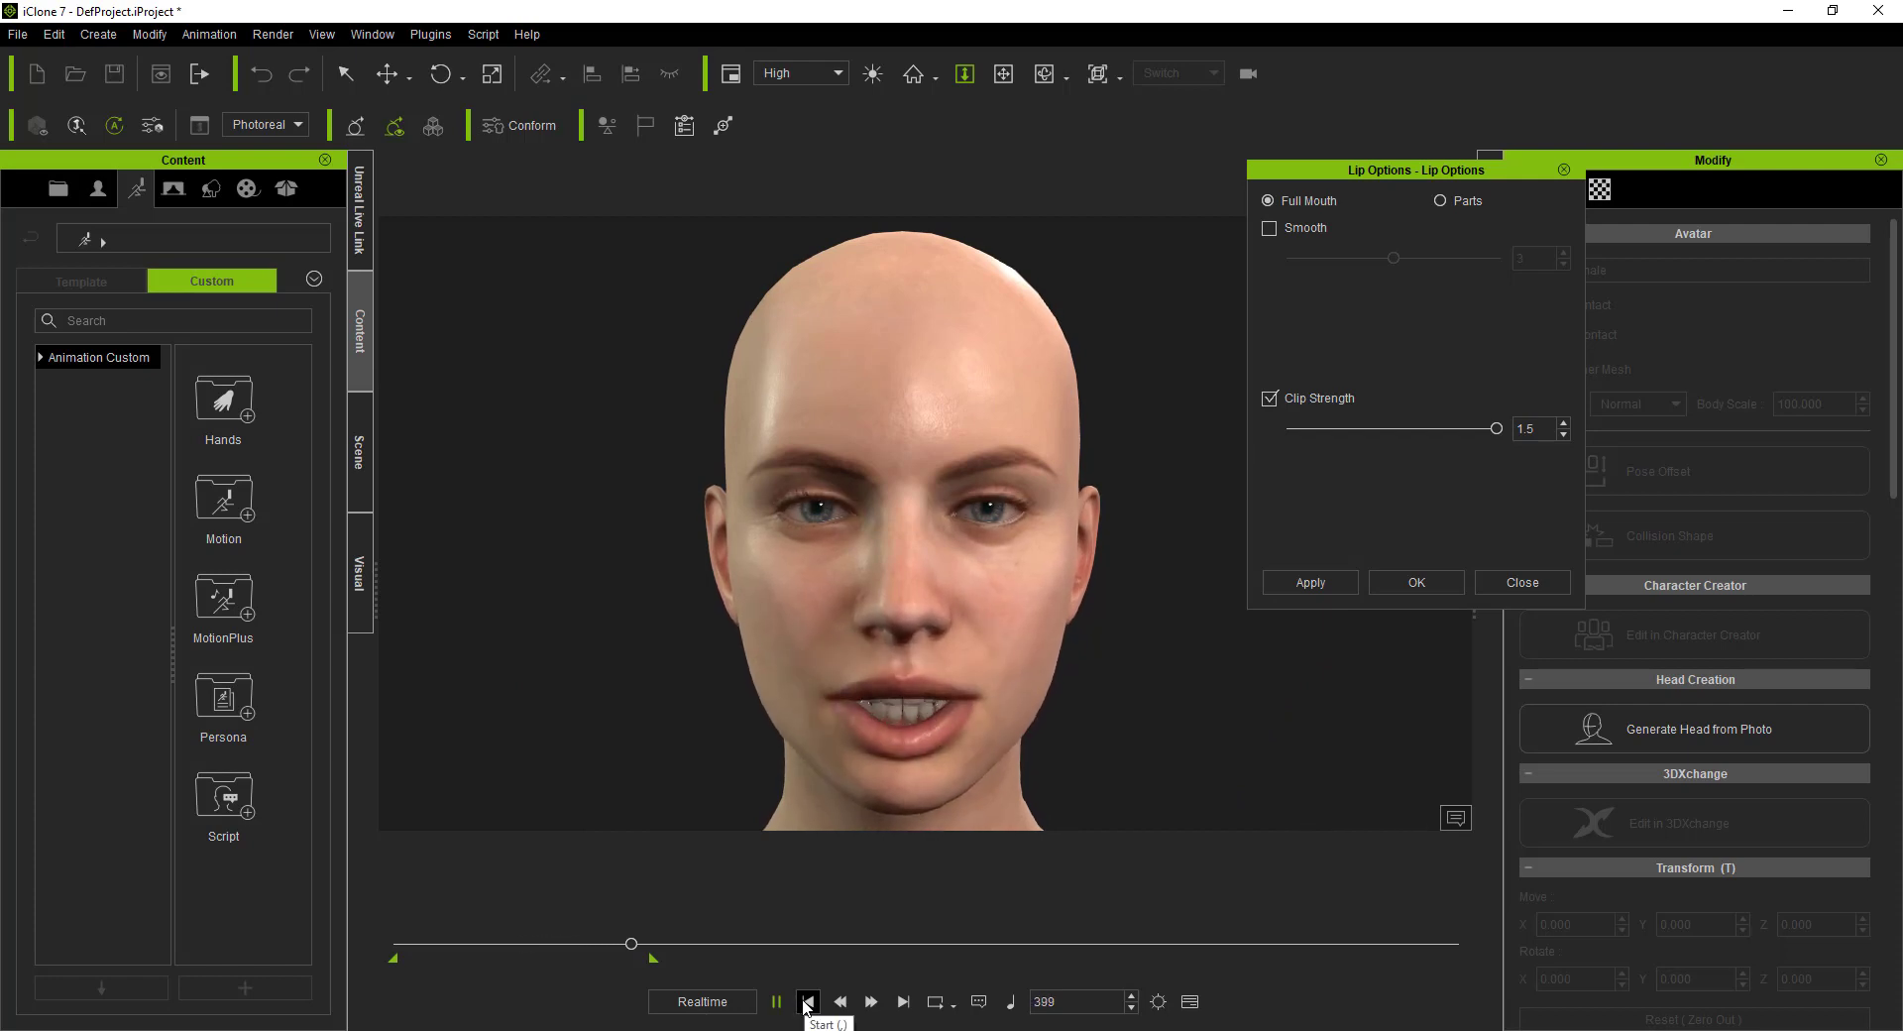
left_click(807, 1002)
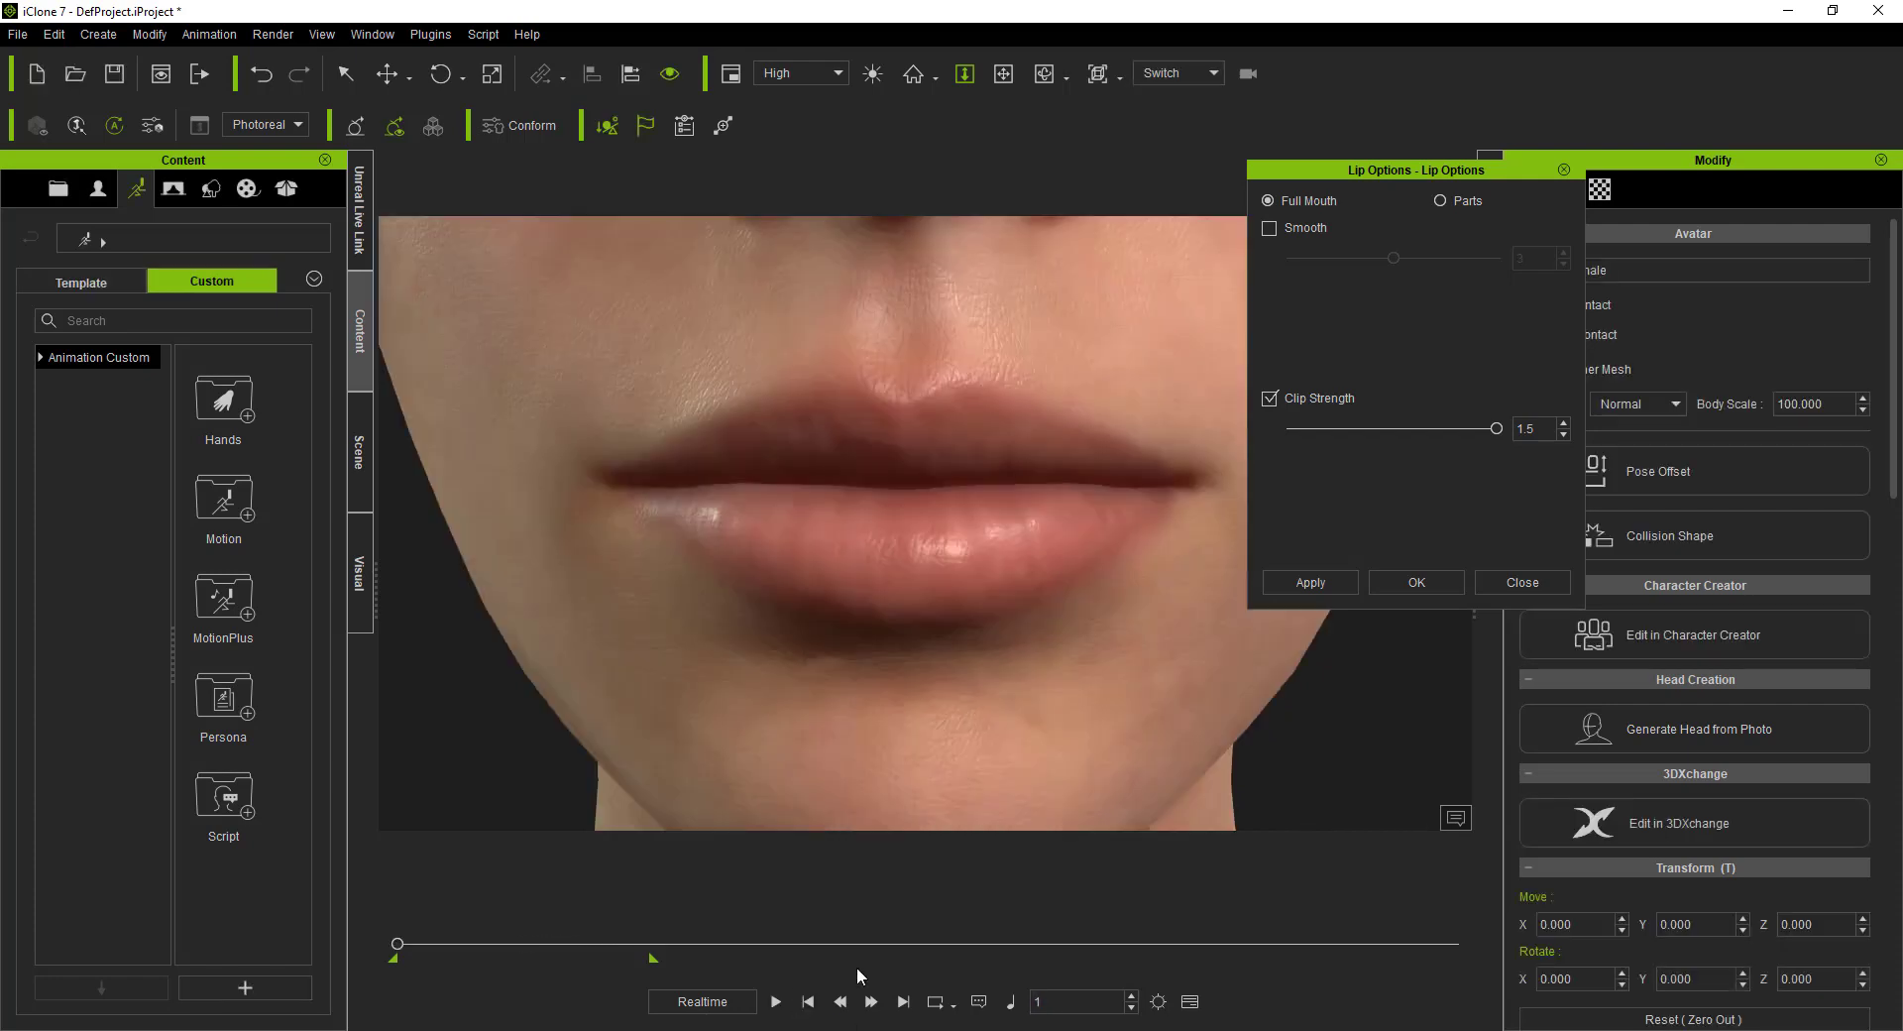
Step: Turn Smooth back on at 5, preview the lip sync, and rewind to frame 1
left_click(1272, 228)
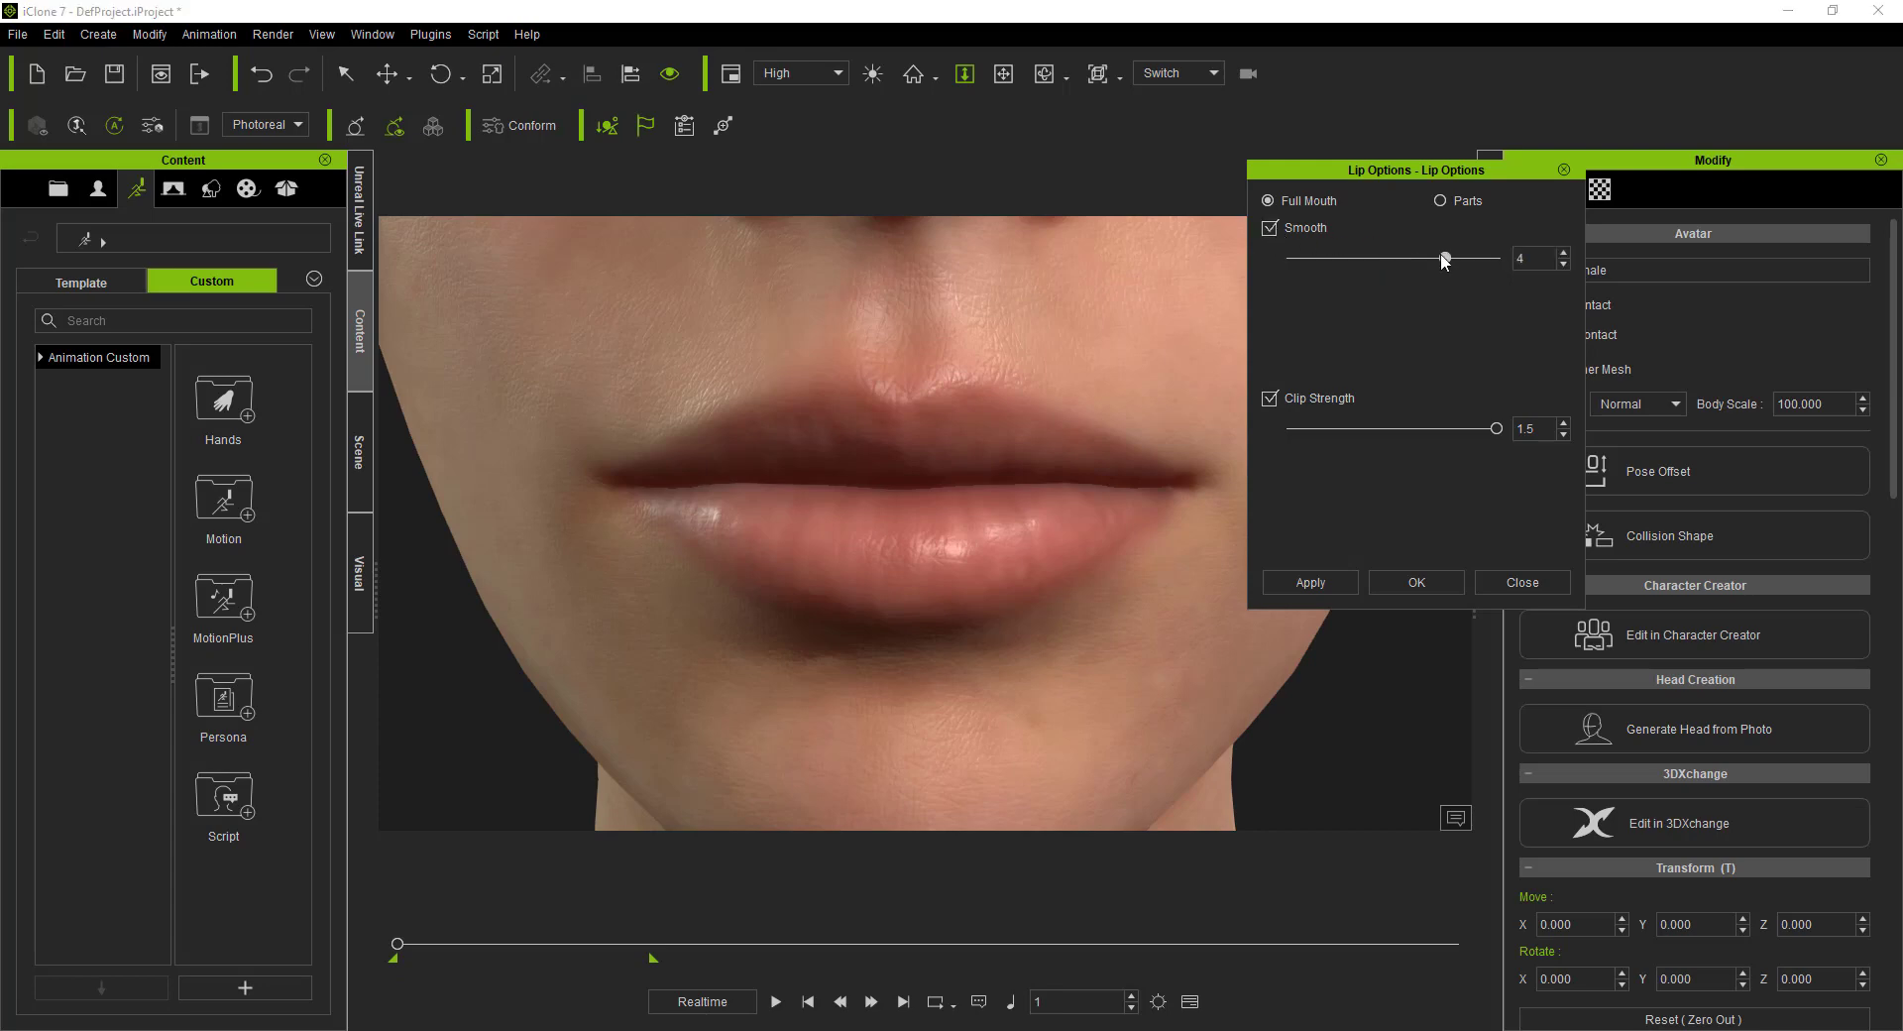
left_click_drag(1443, 257, 1508, 412)
left_click(776, 1001)
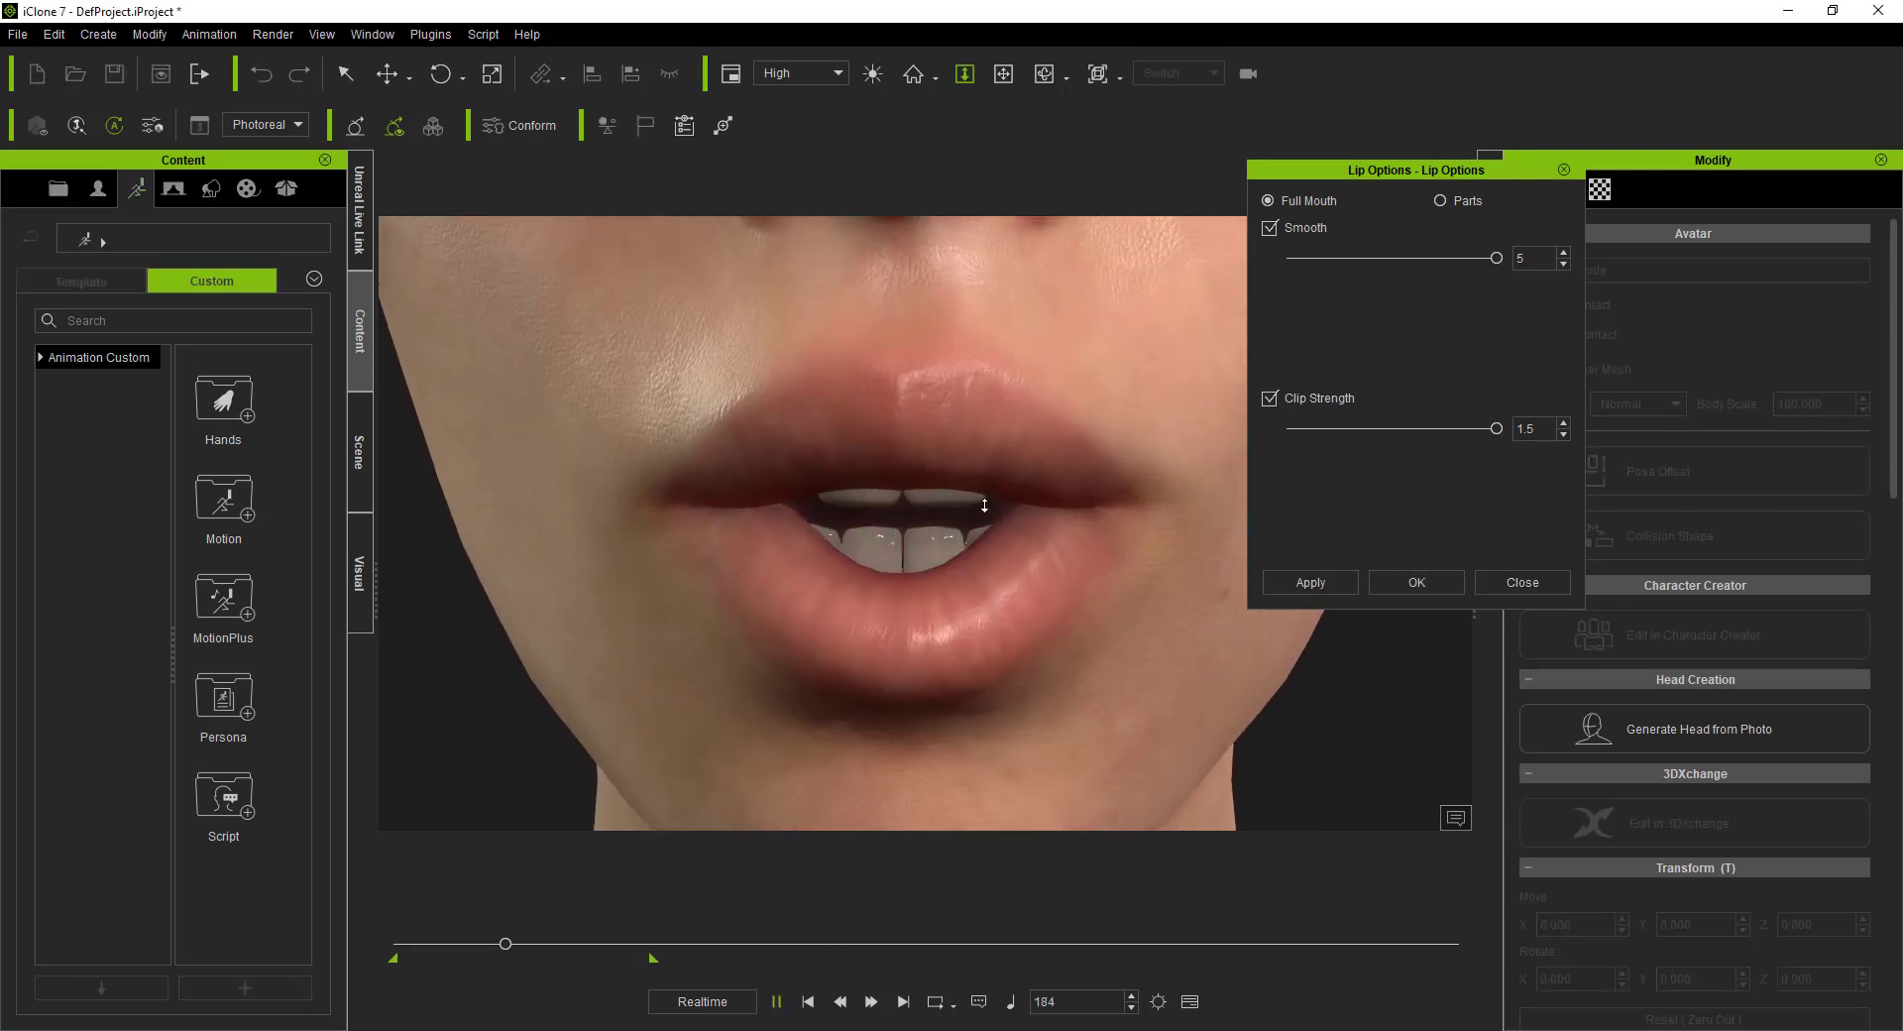
scroll(984, 506, "down", 10)
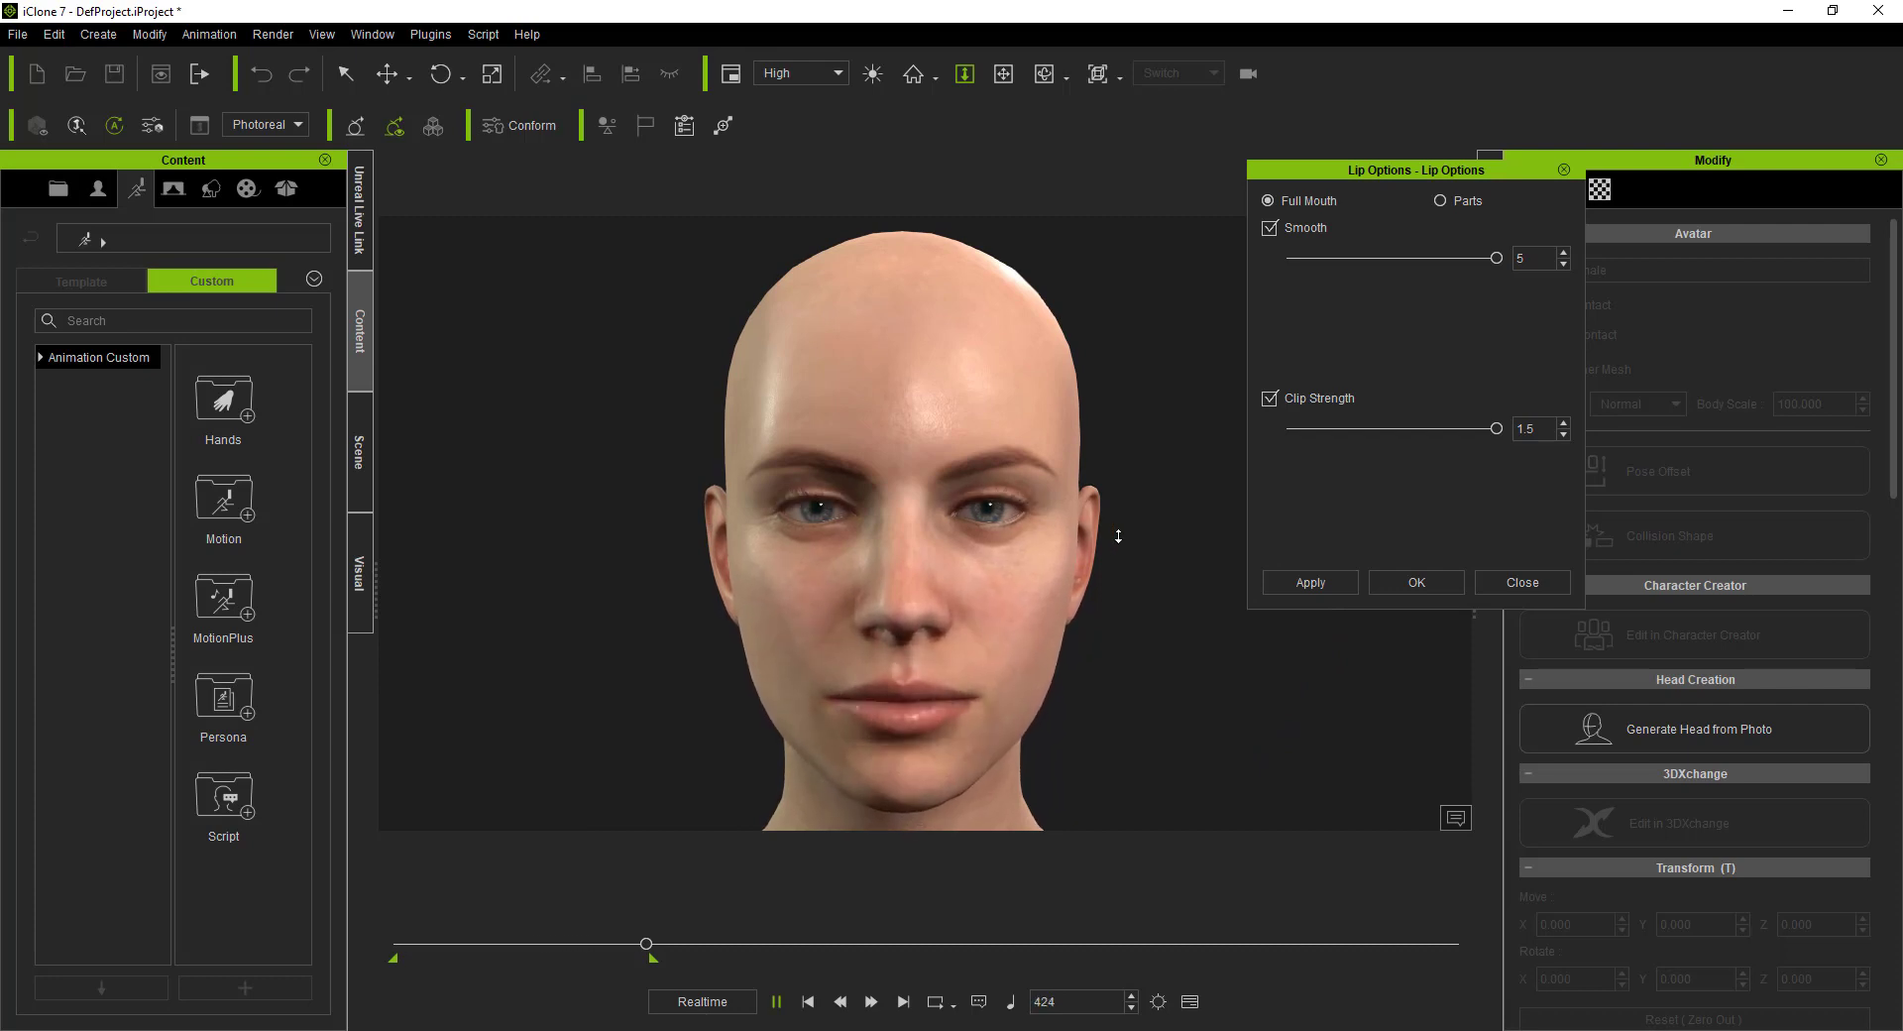
key("space")
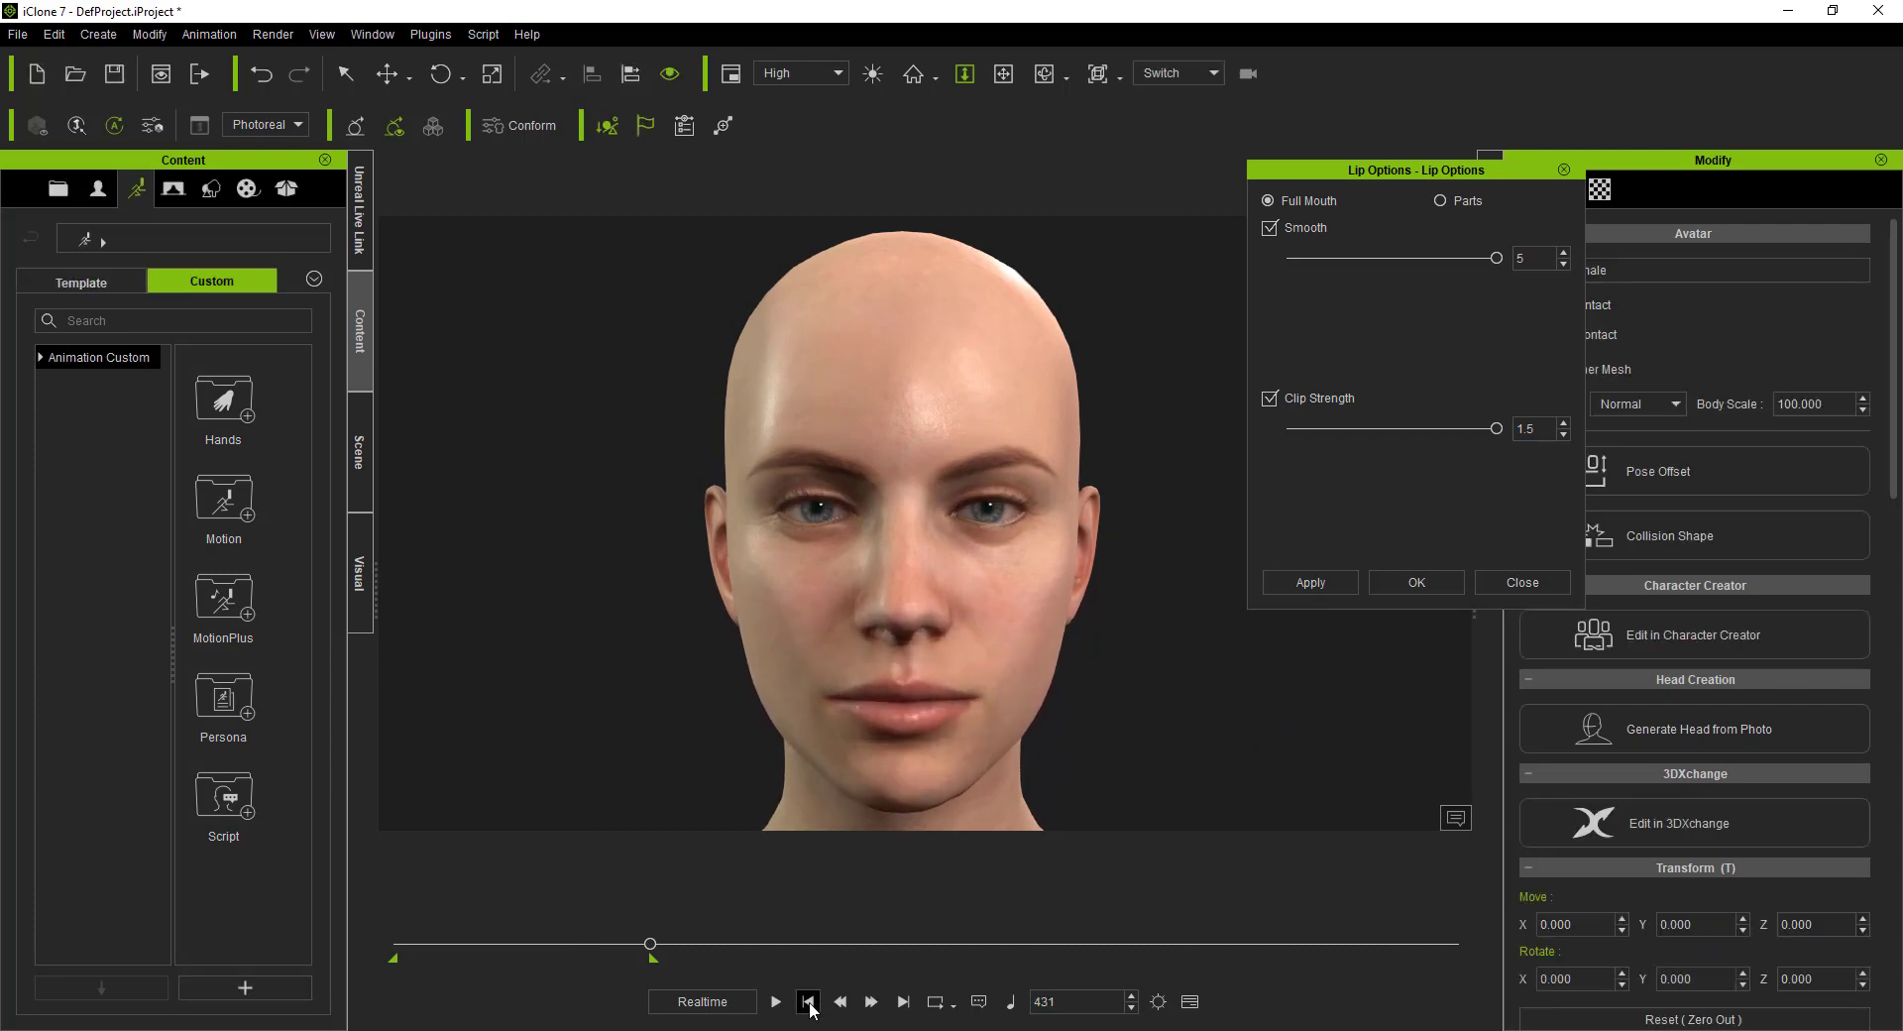
left_click(808, 1002)
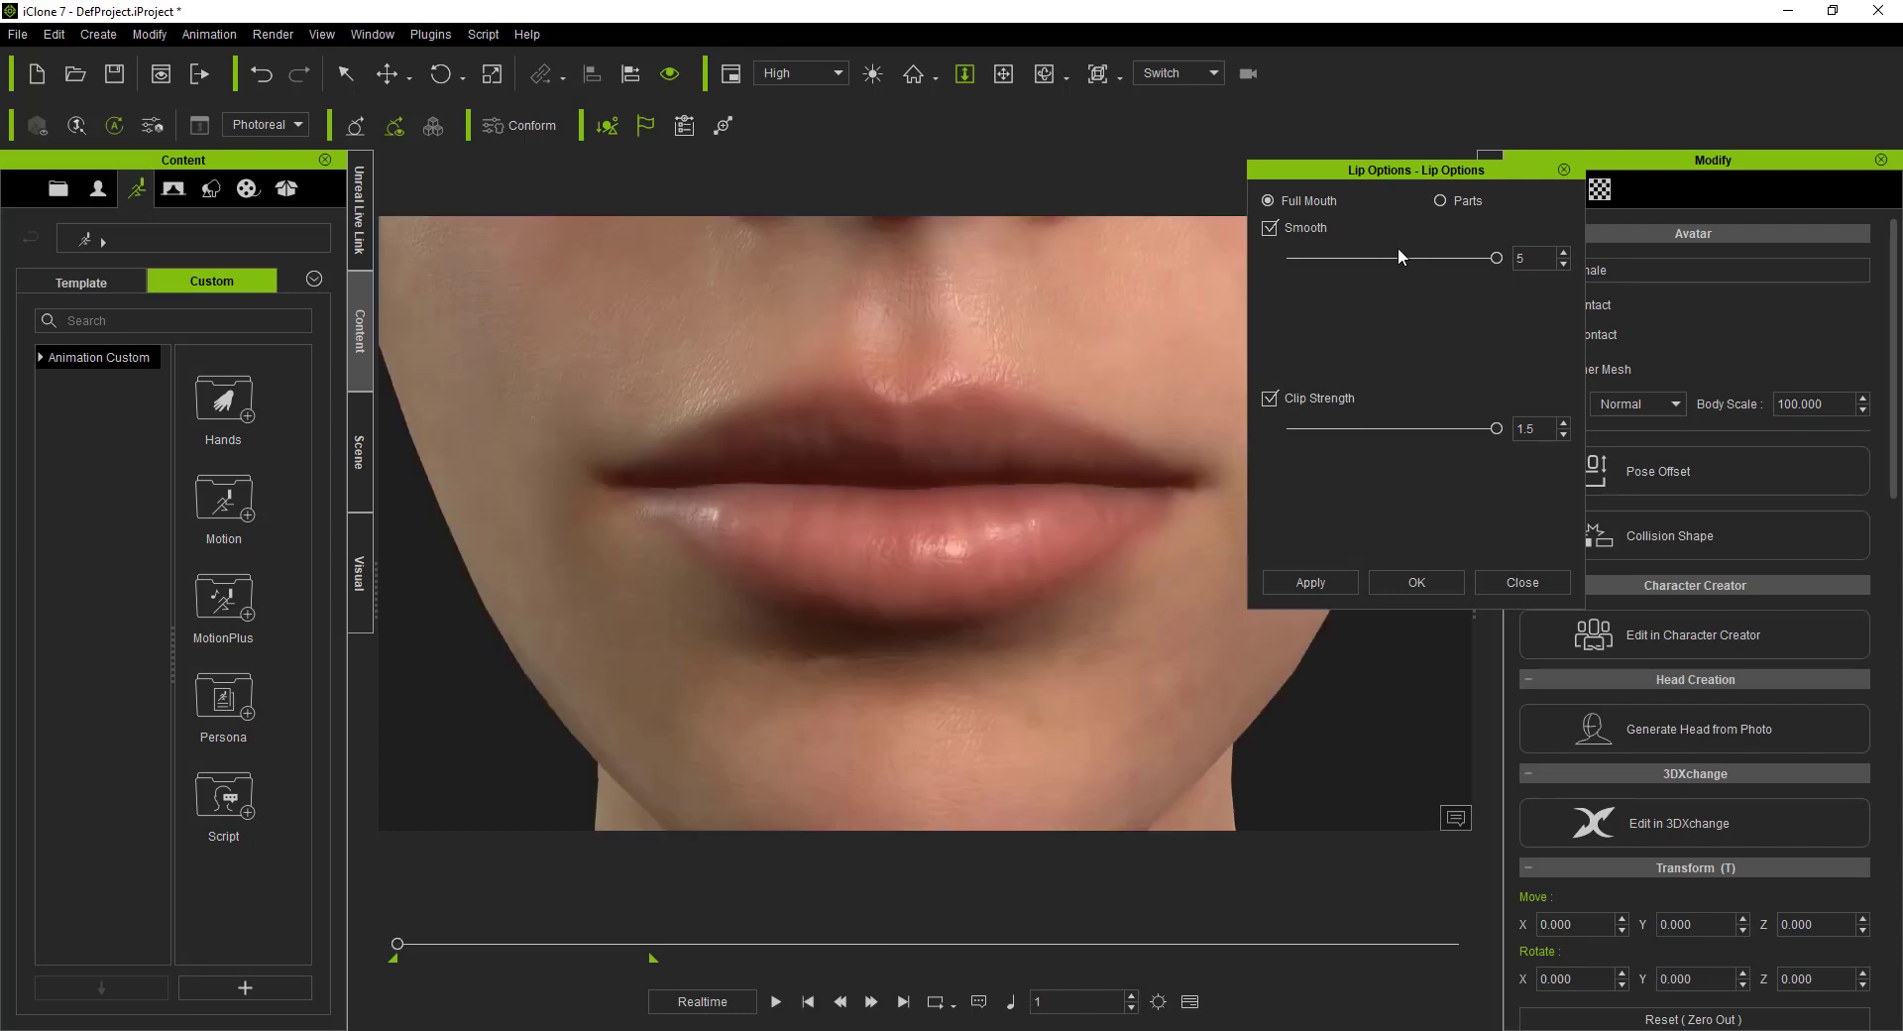
Step: Switch to Parts smoothing with Lips 5 and Jaw 1, apply, preview and rewind
left_click(1443, 200)
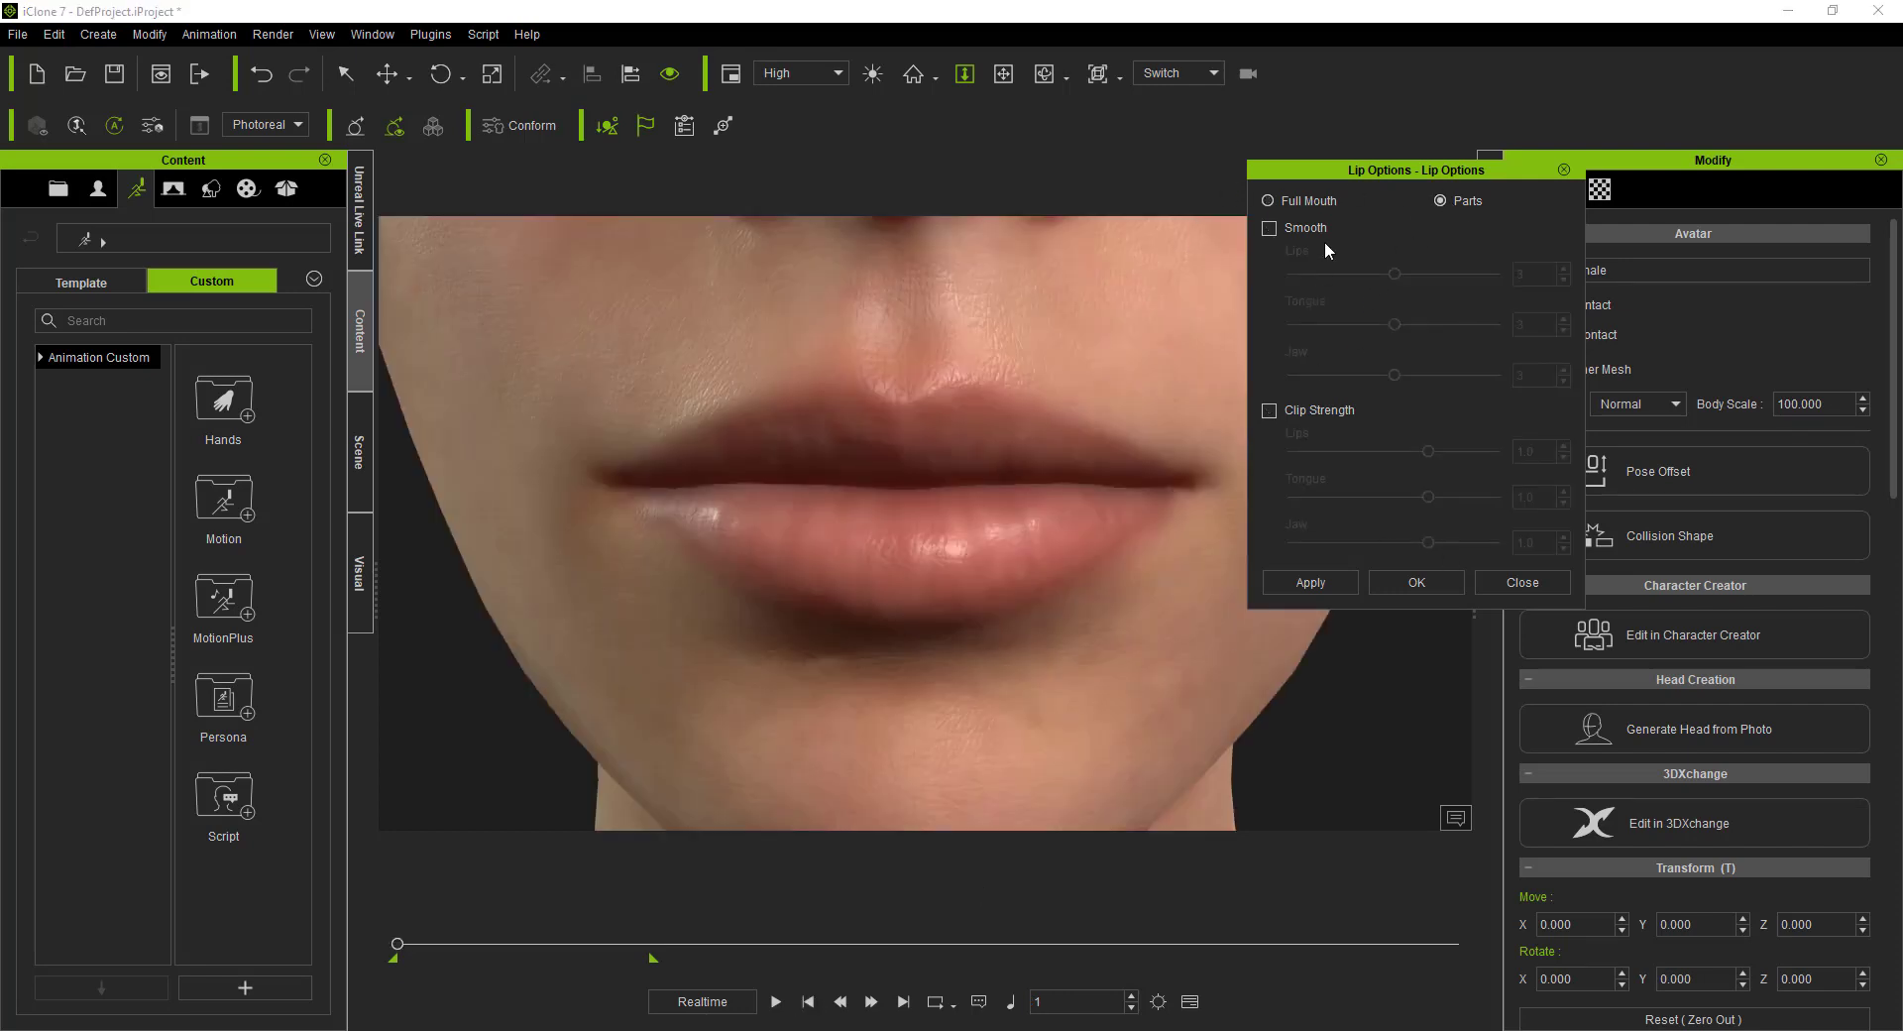
left_click(1269, 229)
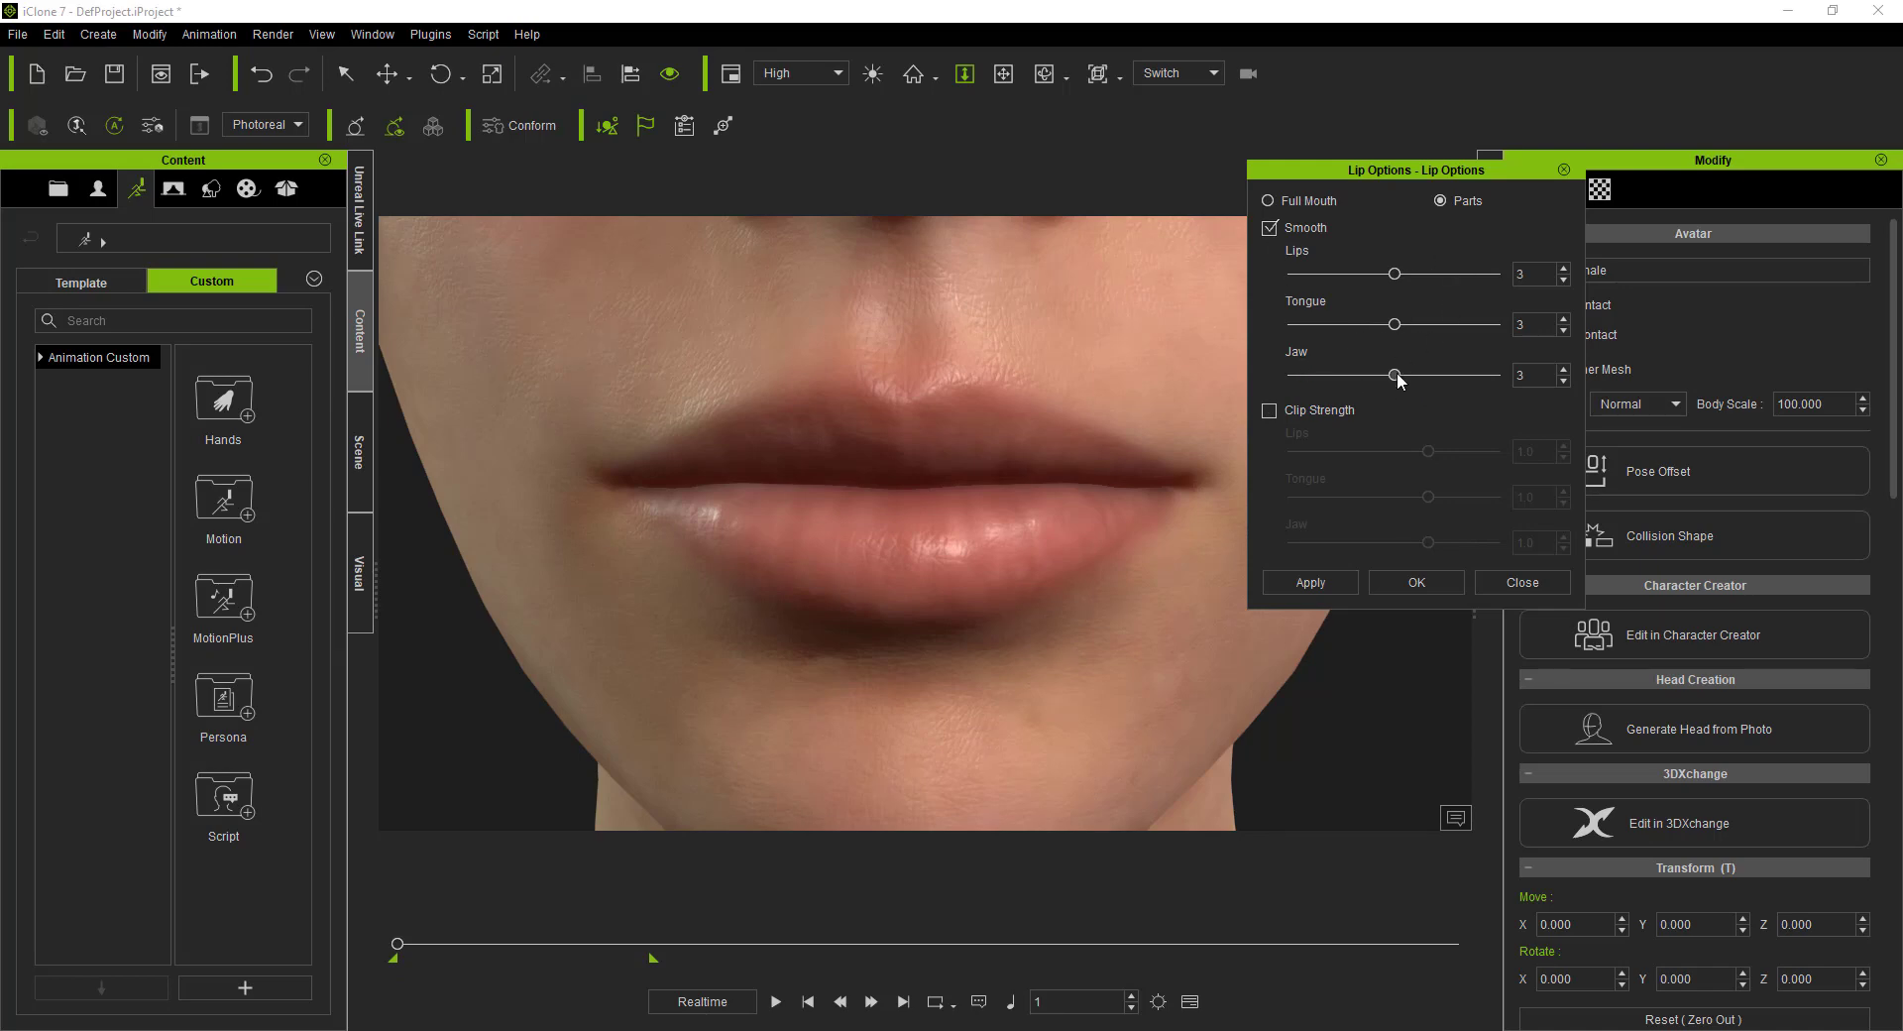
left_click_drag(1397, 373, 1236, 390)
left_click_drag(1402, 275, 1469, 271)
left_click(1309, 580)
left_click(776, 1002)
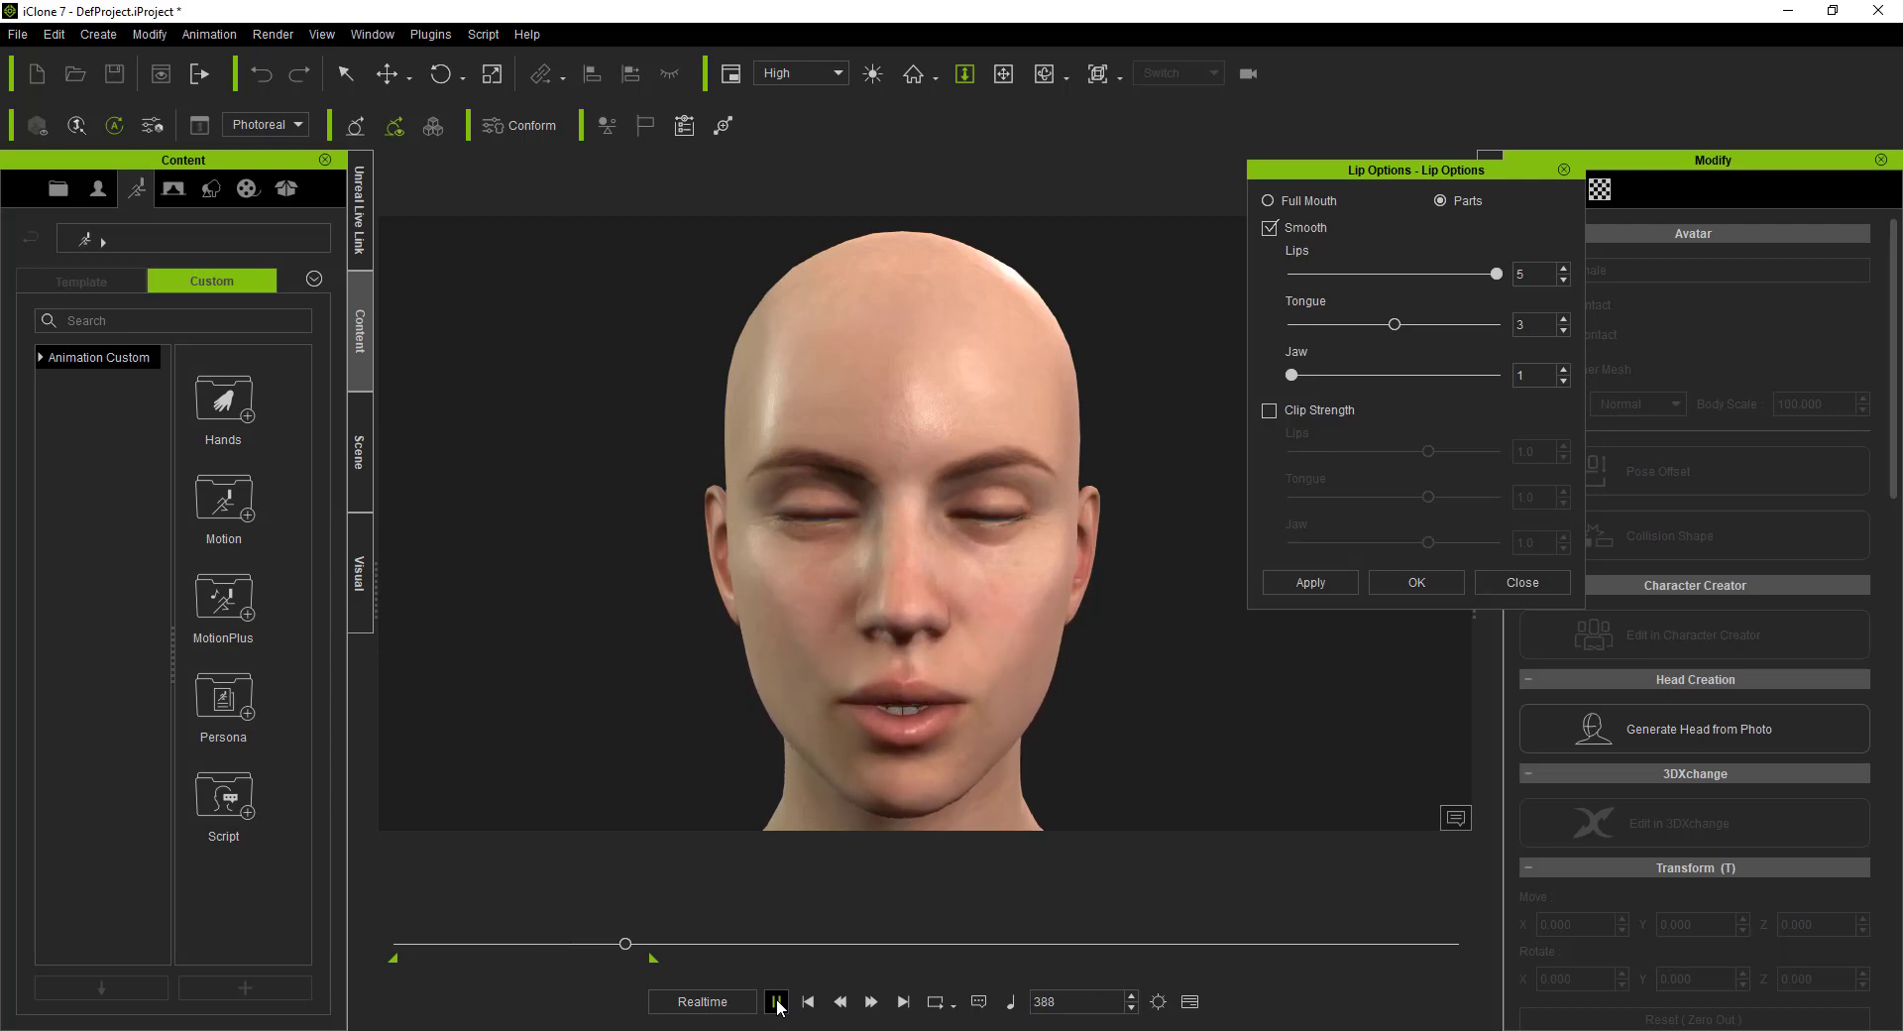
left_click(777, 1003)
left_click(808, 1003)
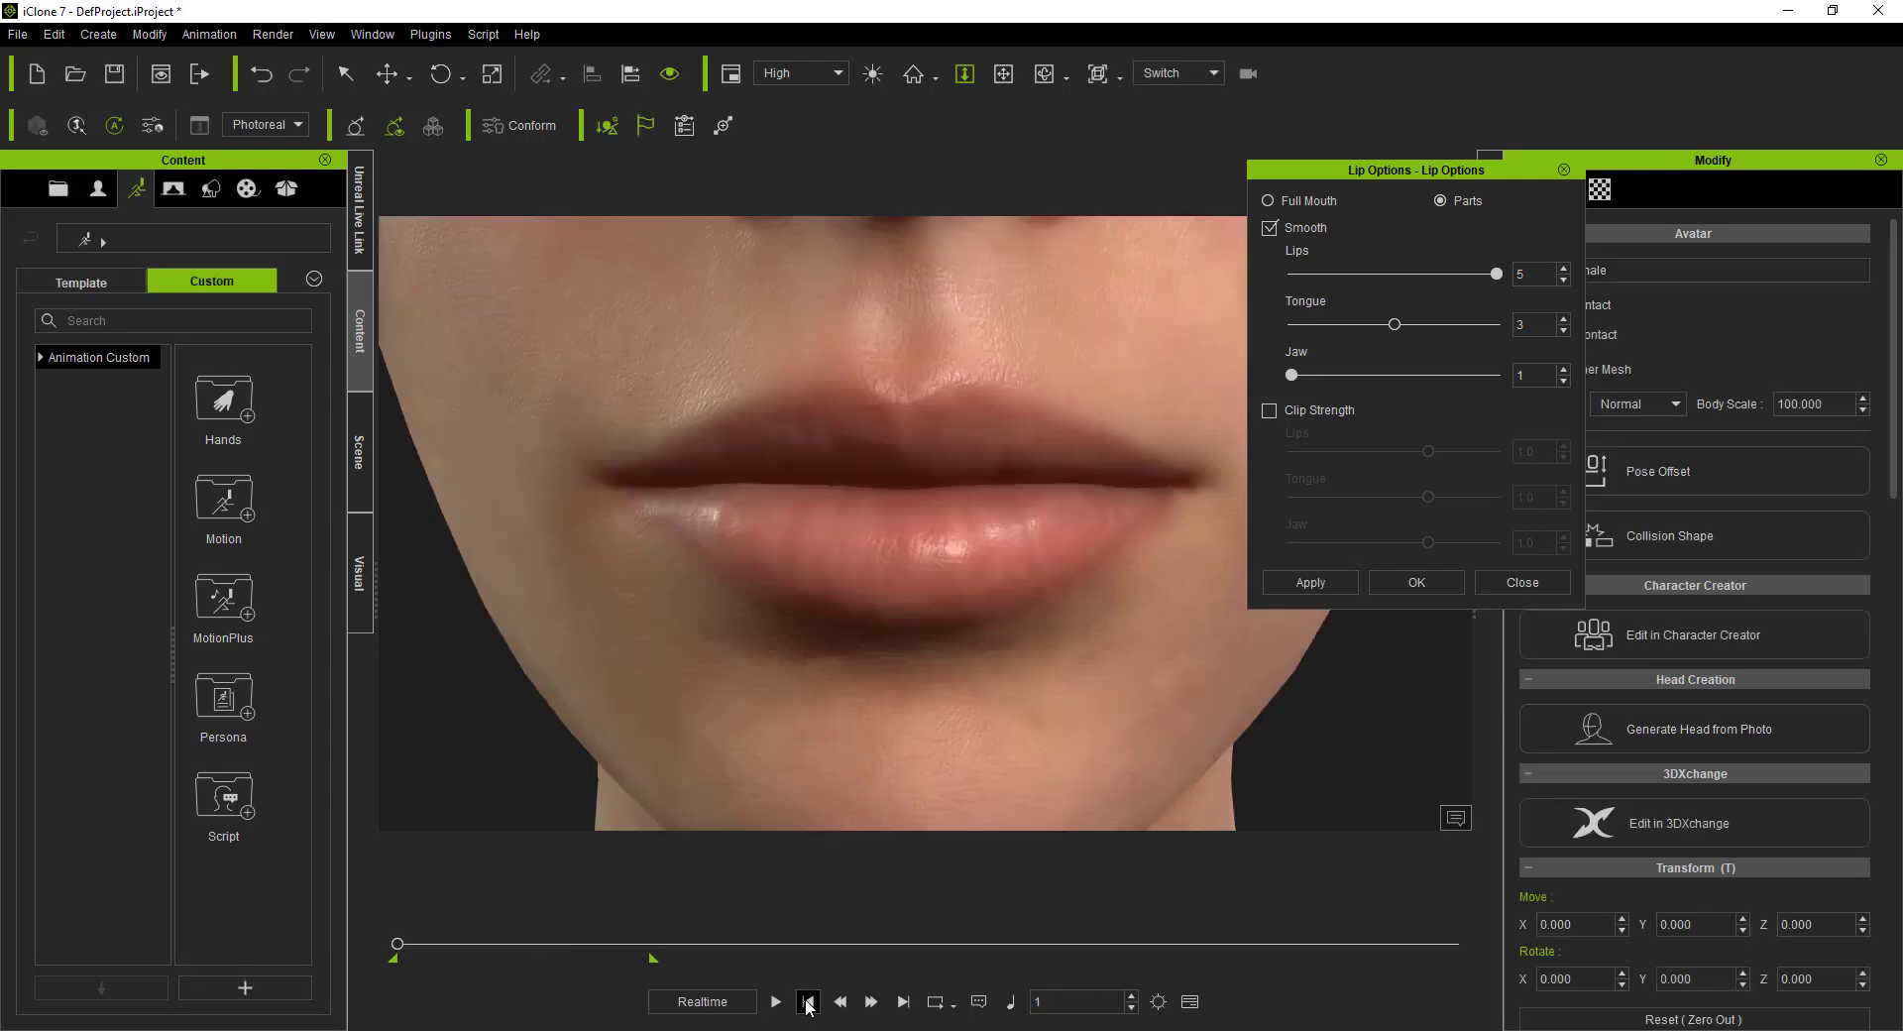
Step: Enable per-part Clip Strength and compare playback with Jaw at 0.0 versus 1.5
left_click(1269, 411)
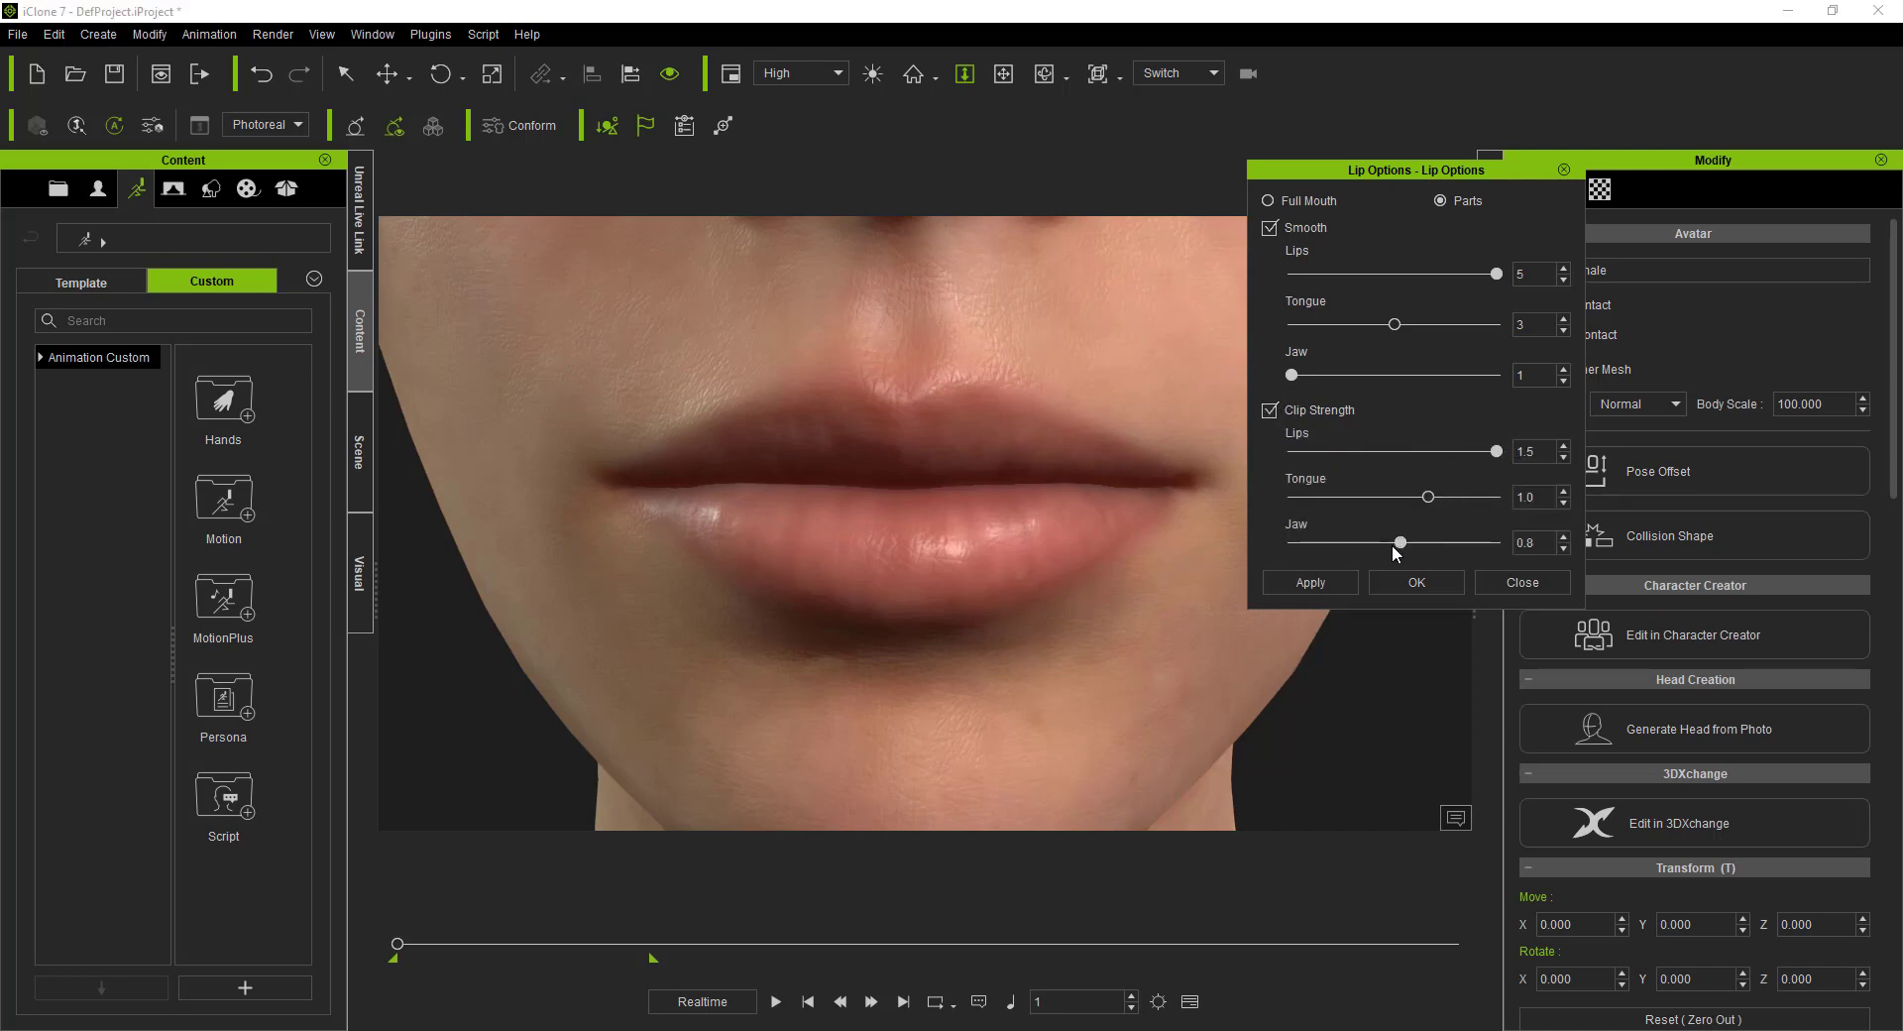
left_click_drag(1393, 552, 1179, 580)
left_click(776, 1000)
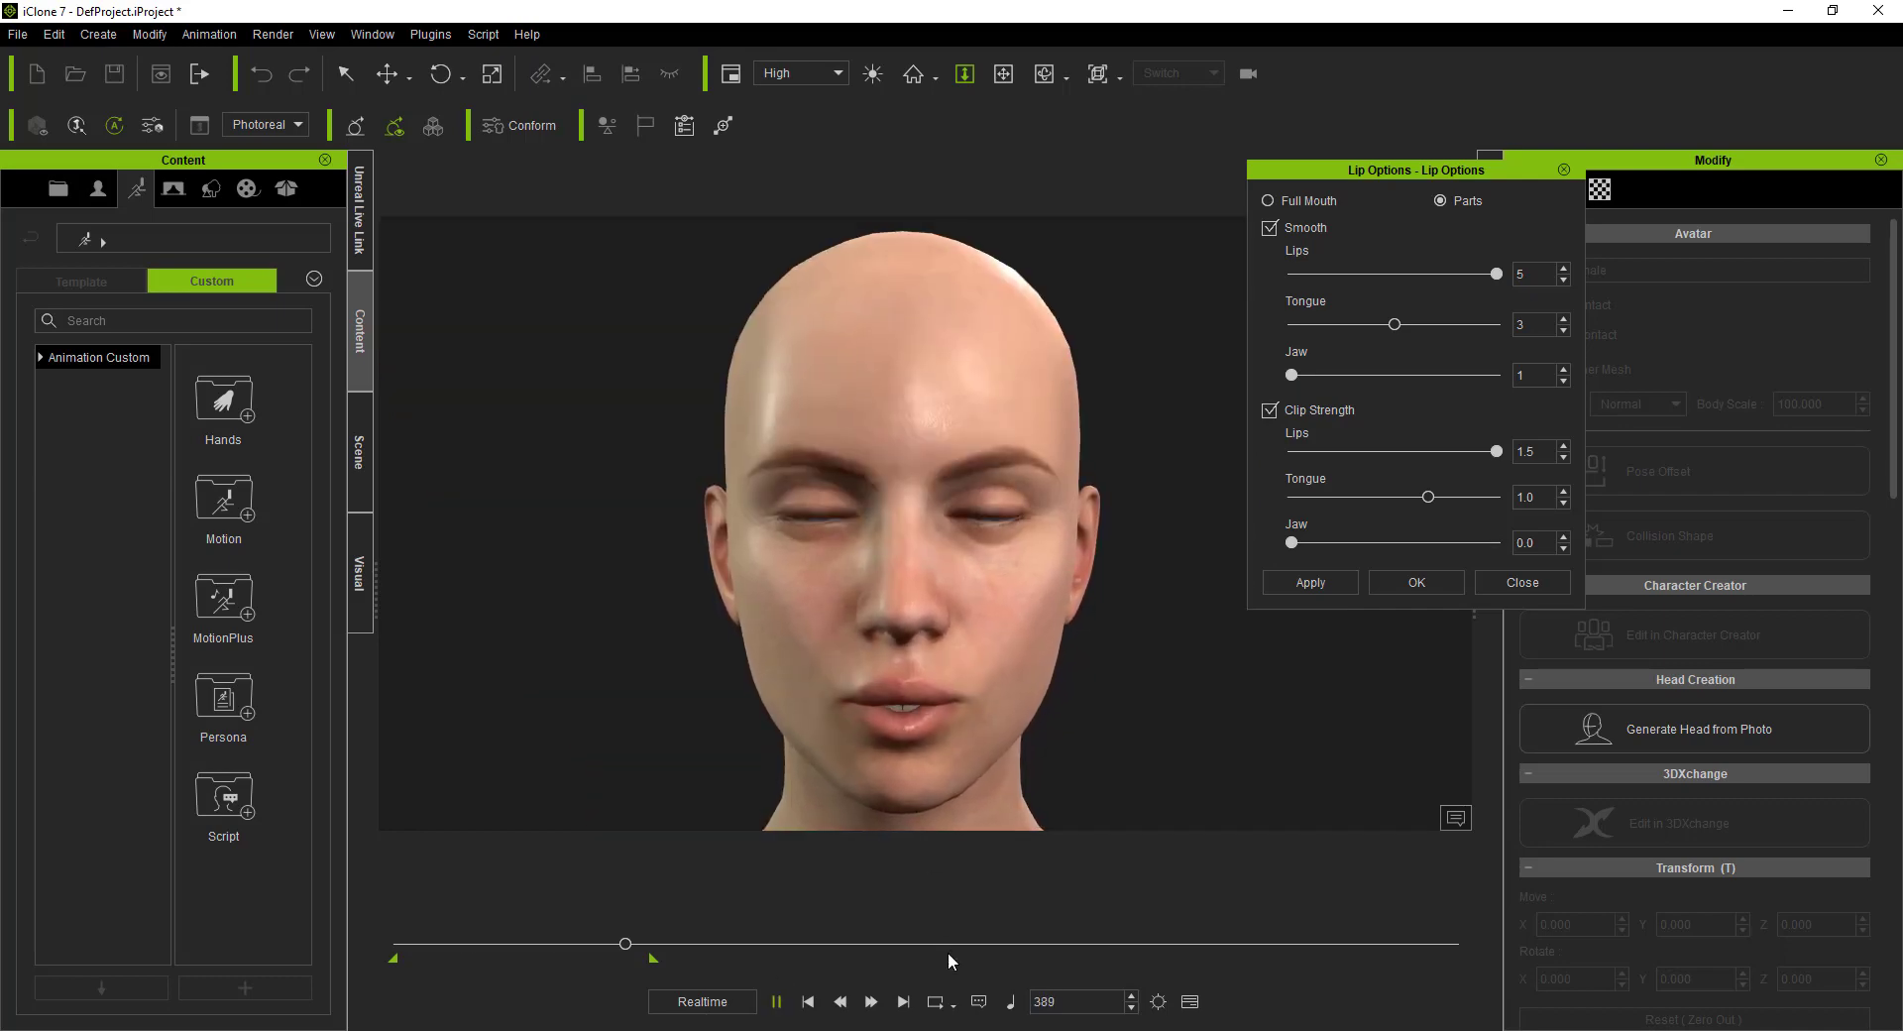
left_click(839, 1003)
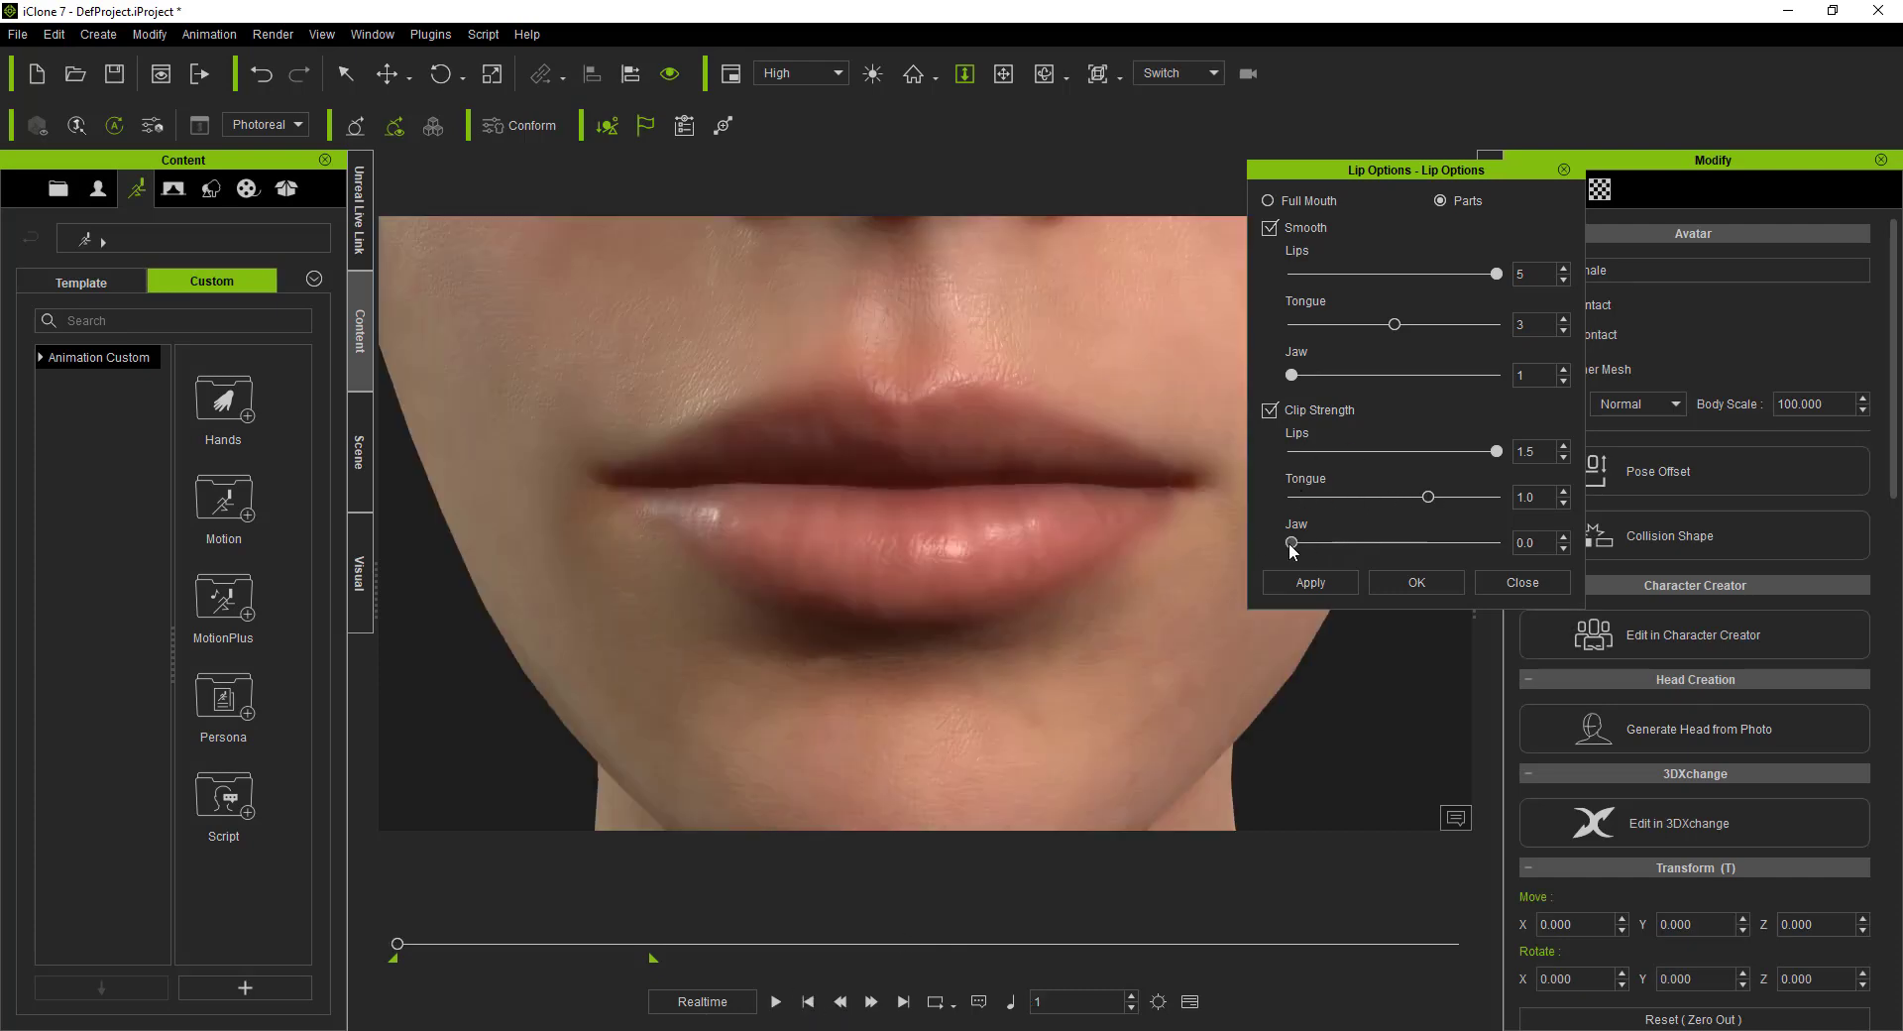
left_click_drag(1291, 543, 1534, 548)
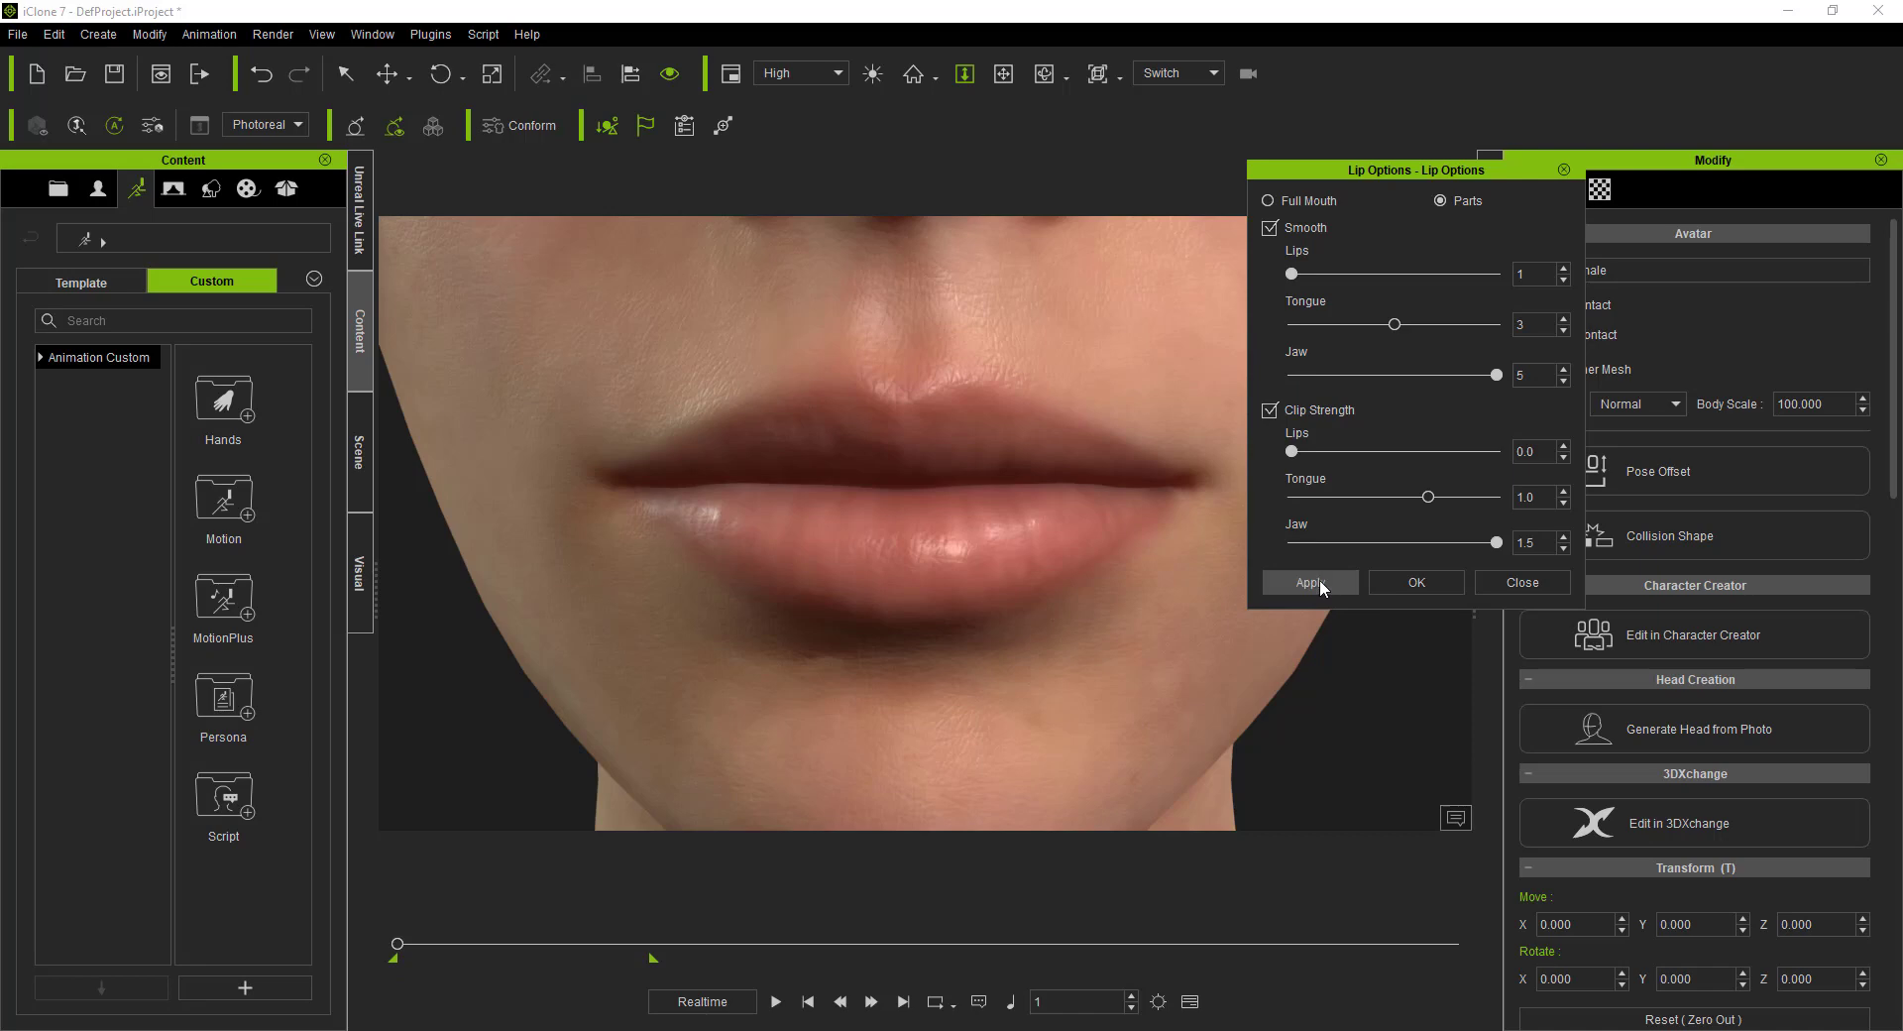
left_click(776, 1001)
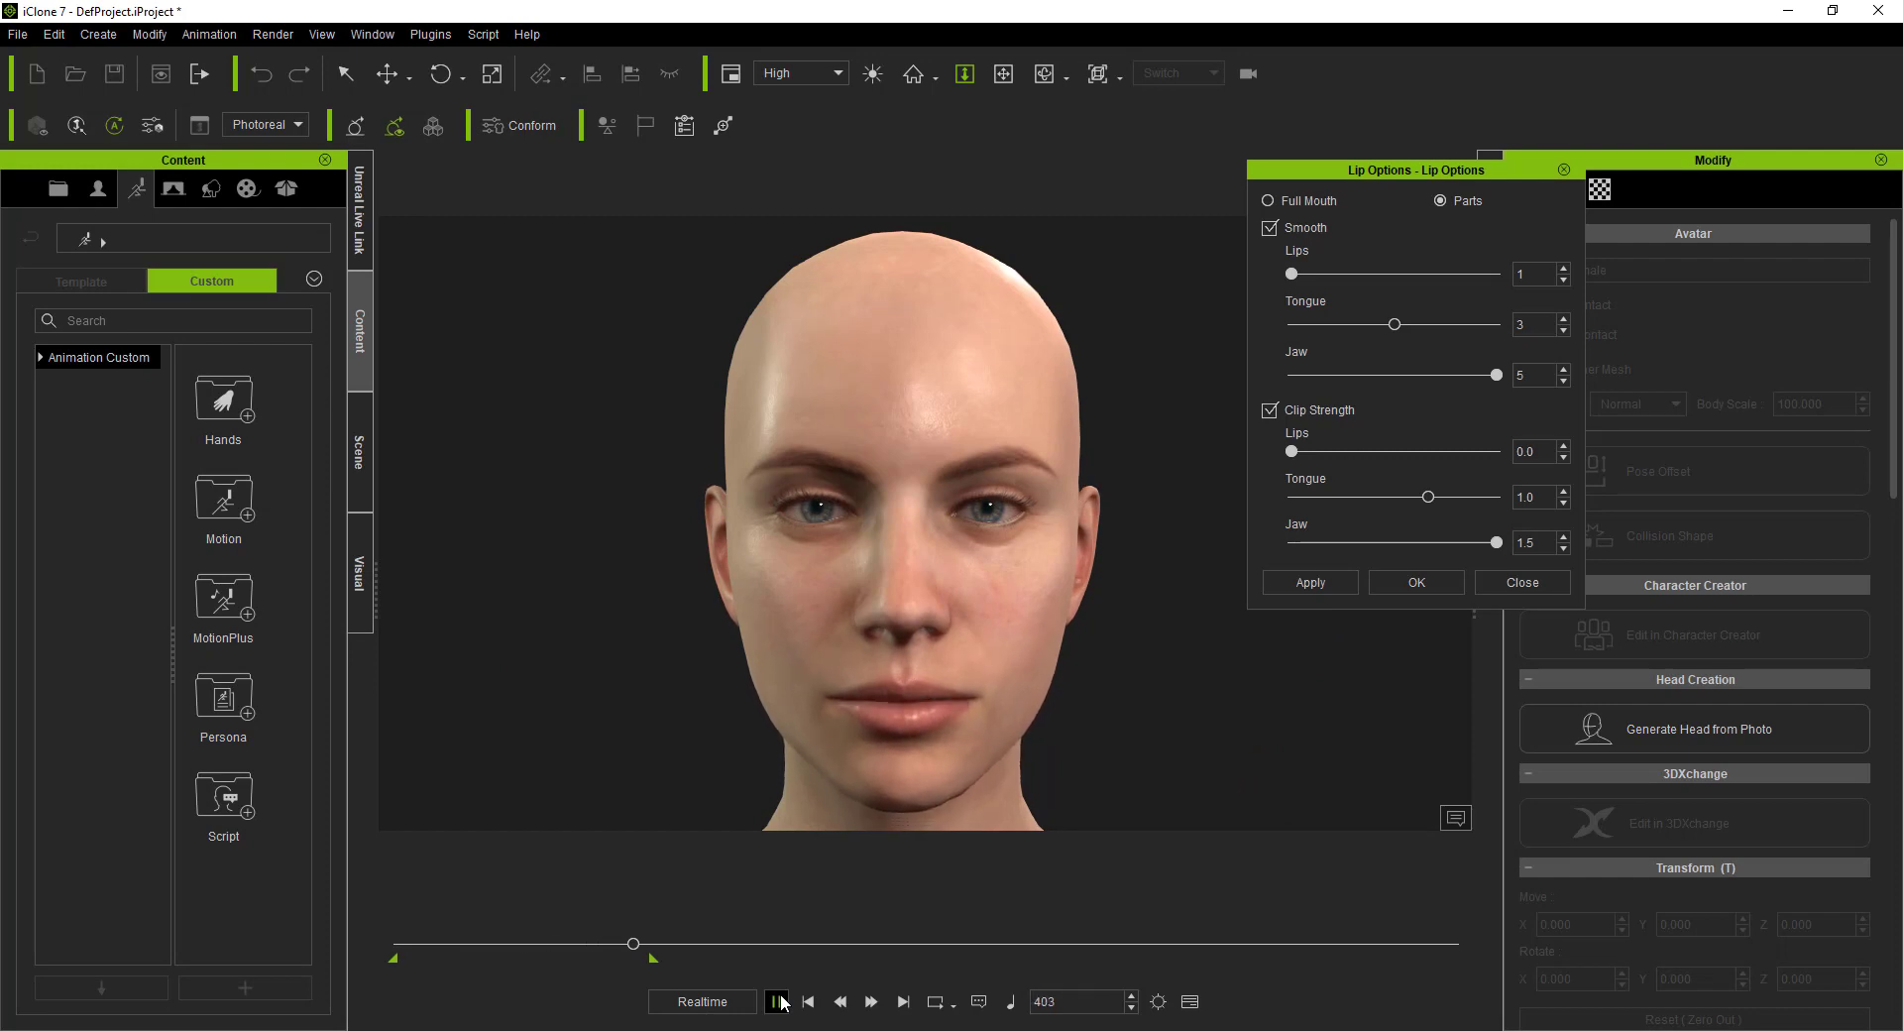
left_click(777, 1001)
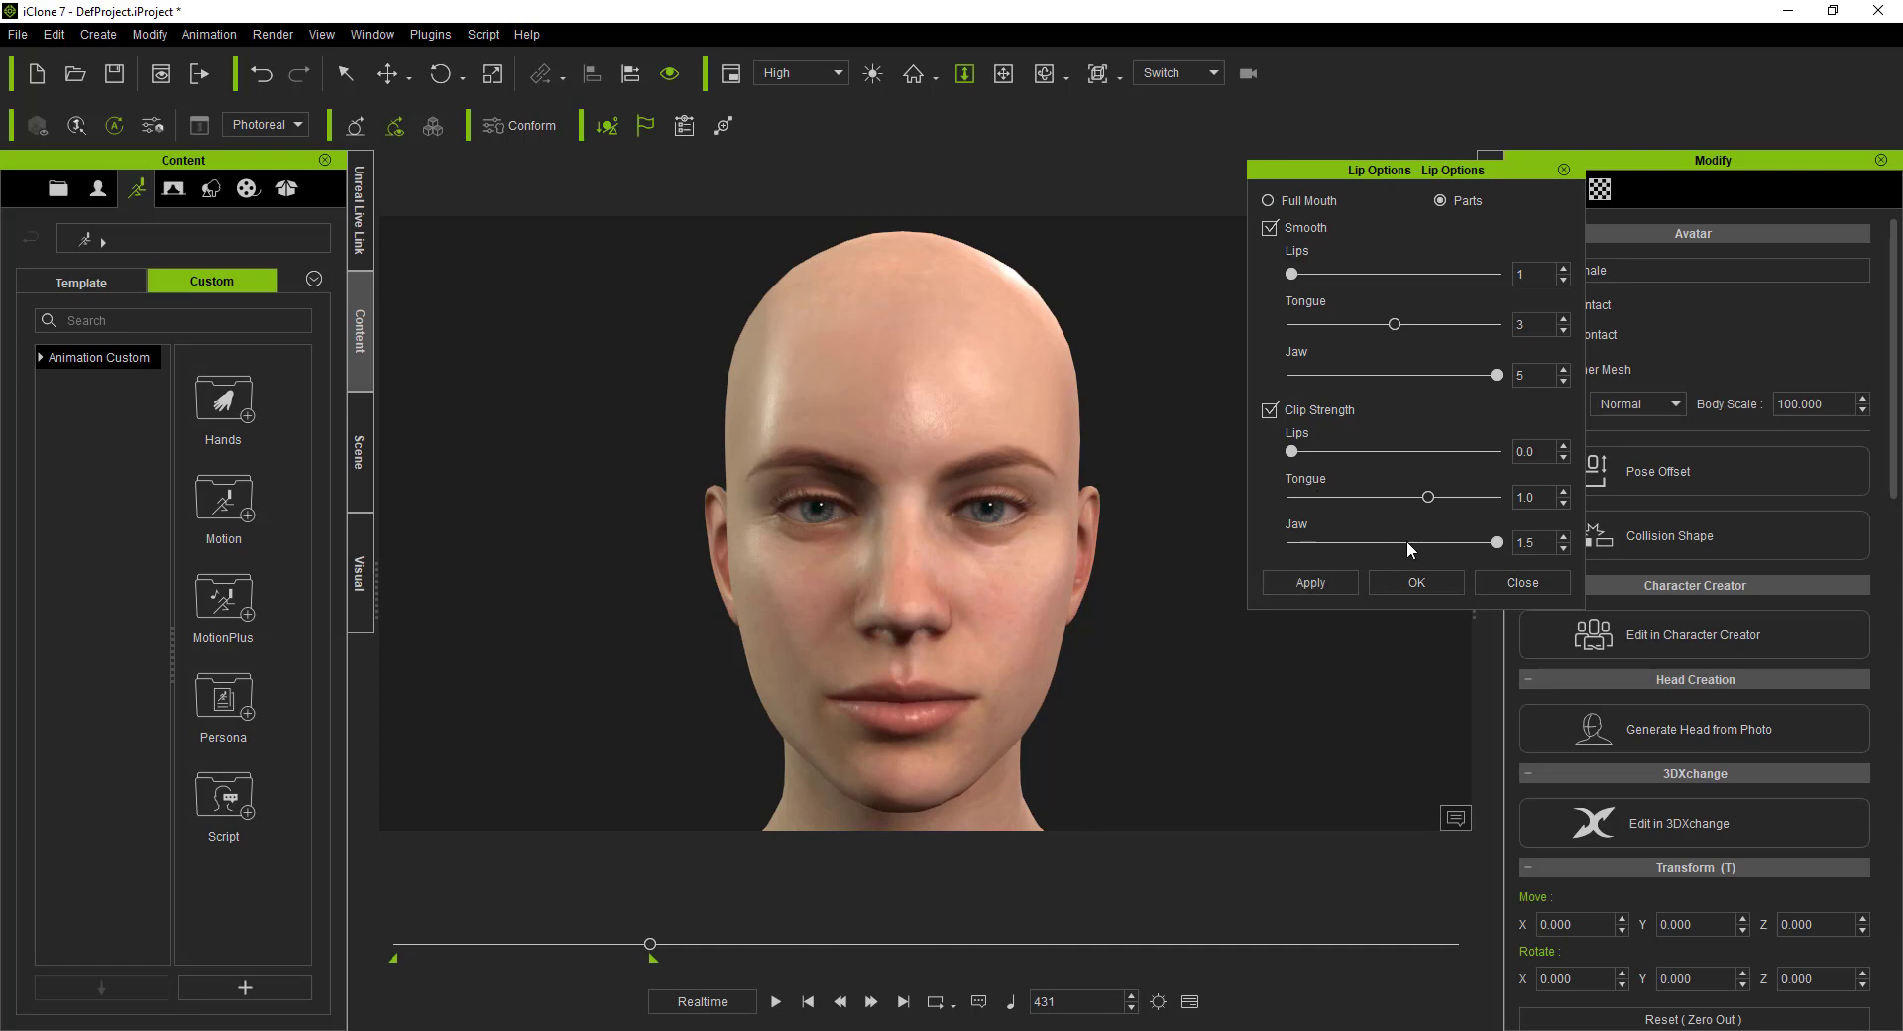
left_click(1489, 543)
Step: Adjust the per-part Clip Strength sliders for lips and jaw, apply, and preview the lip-sync
left_click_drag(1409, 552, 1419, 549)
left_click_drag(1291, 451, 1389, 453)
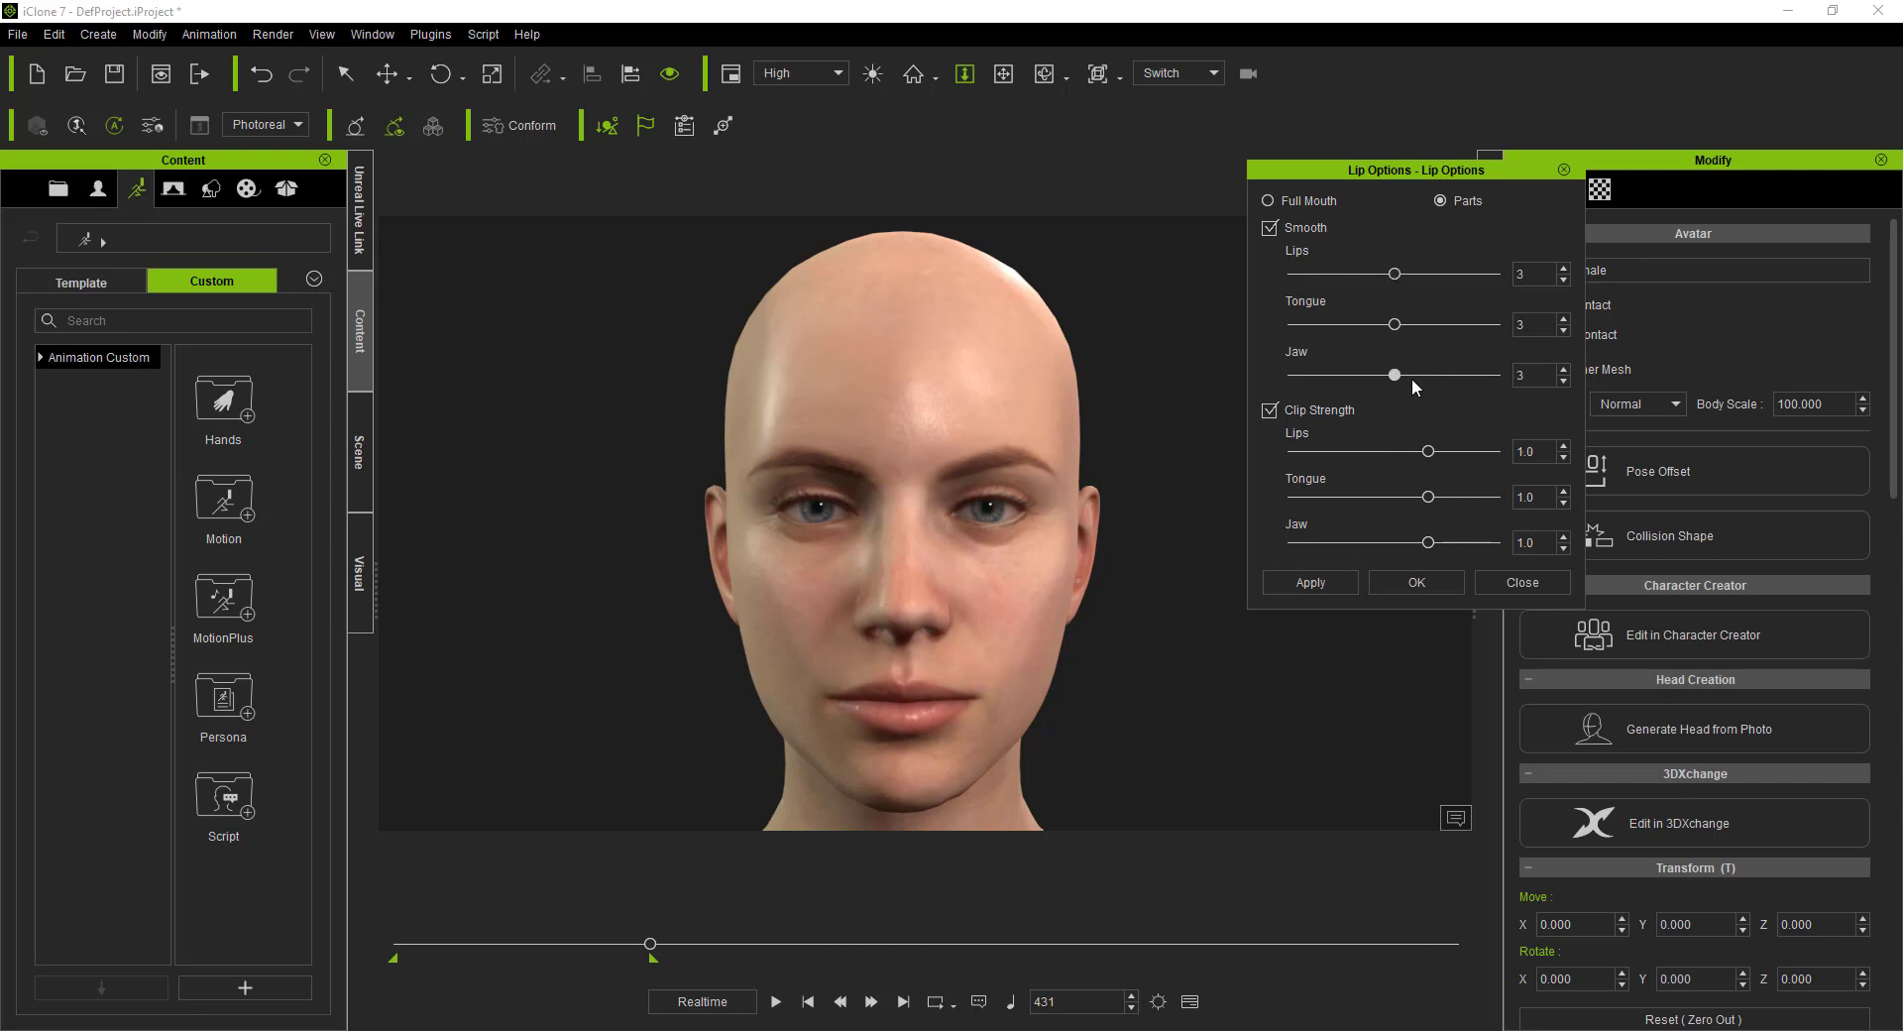
left_click(1324, 581)
left_click(776, 1002)
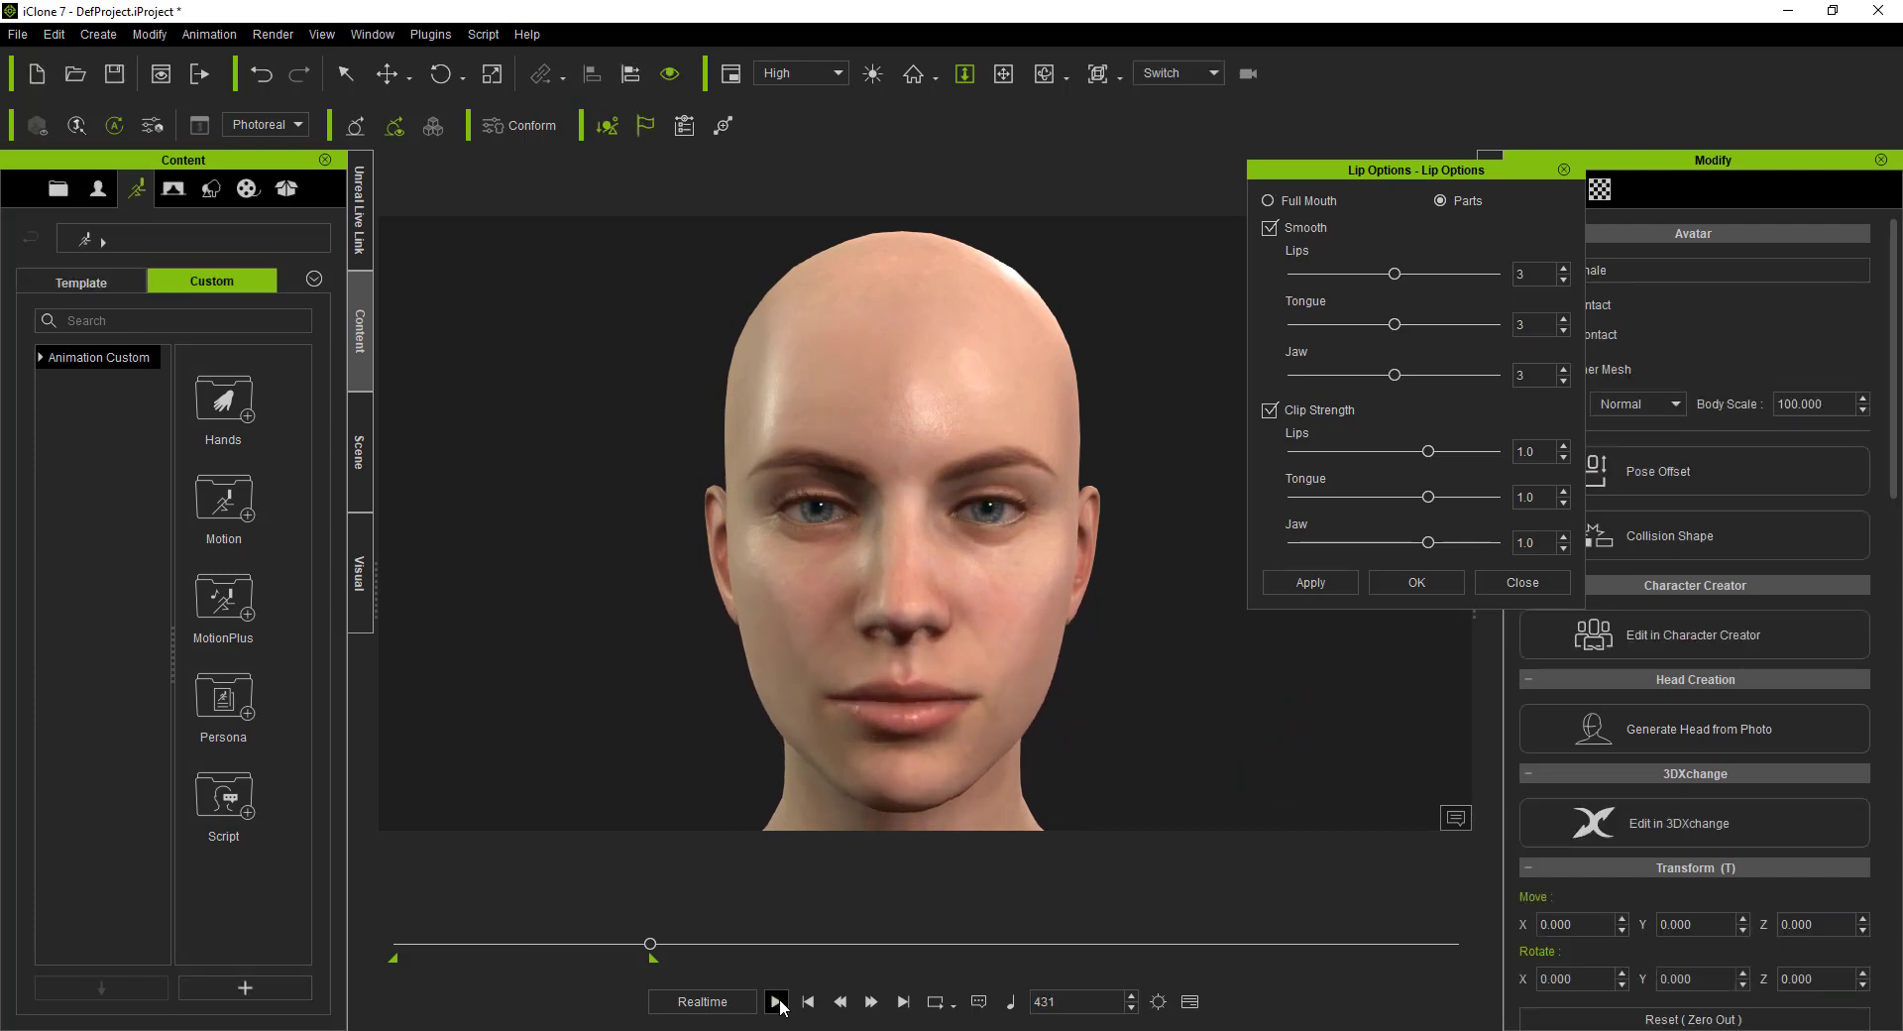
left_click(808, 1000)
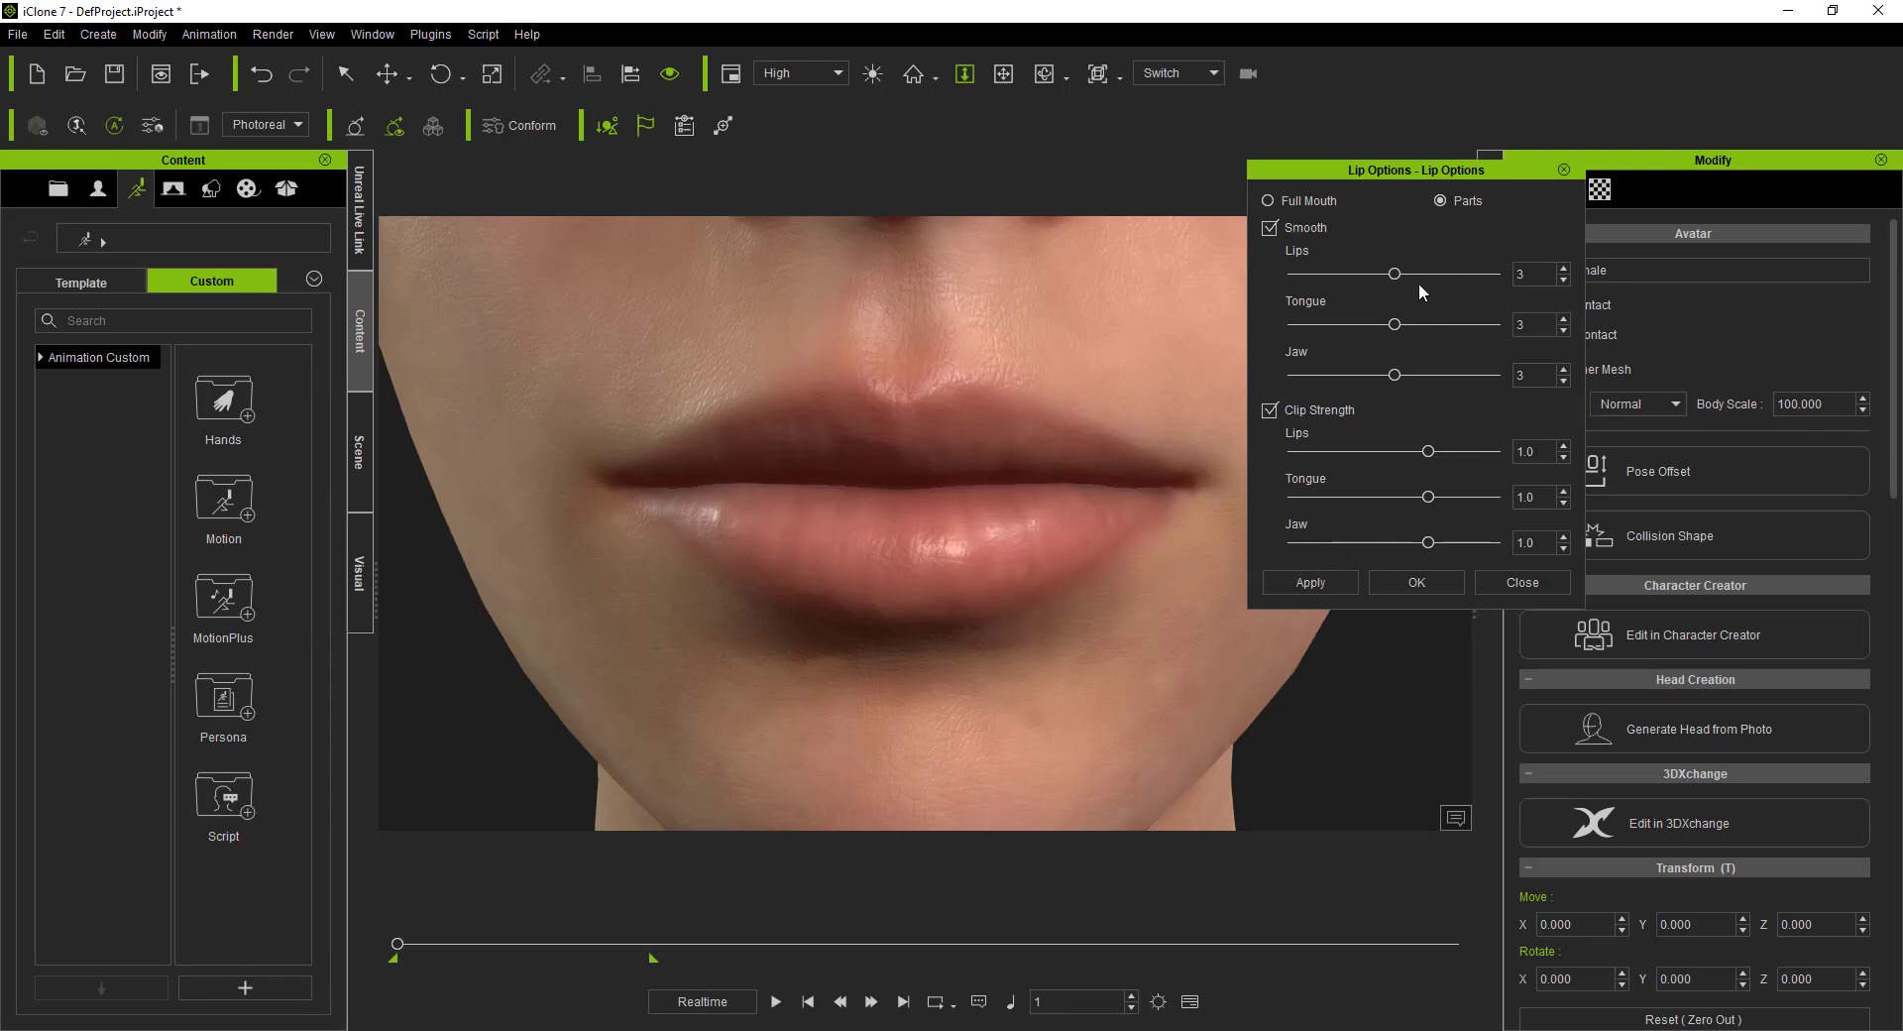
Step: Raise jaw Smooth to 5 and jaw Clip Strength to 1.5, then preview the result
left_click_drag(1395, 372, 1490, 372)
left_click_drag(1428, 541, 1510, 539)
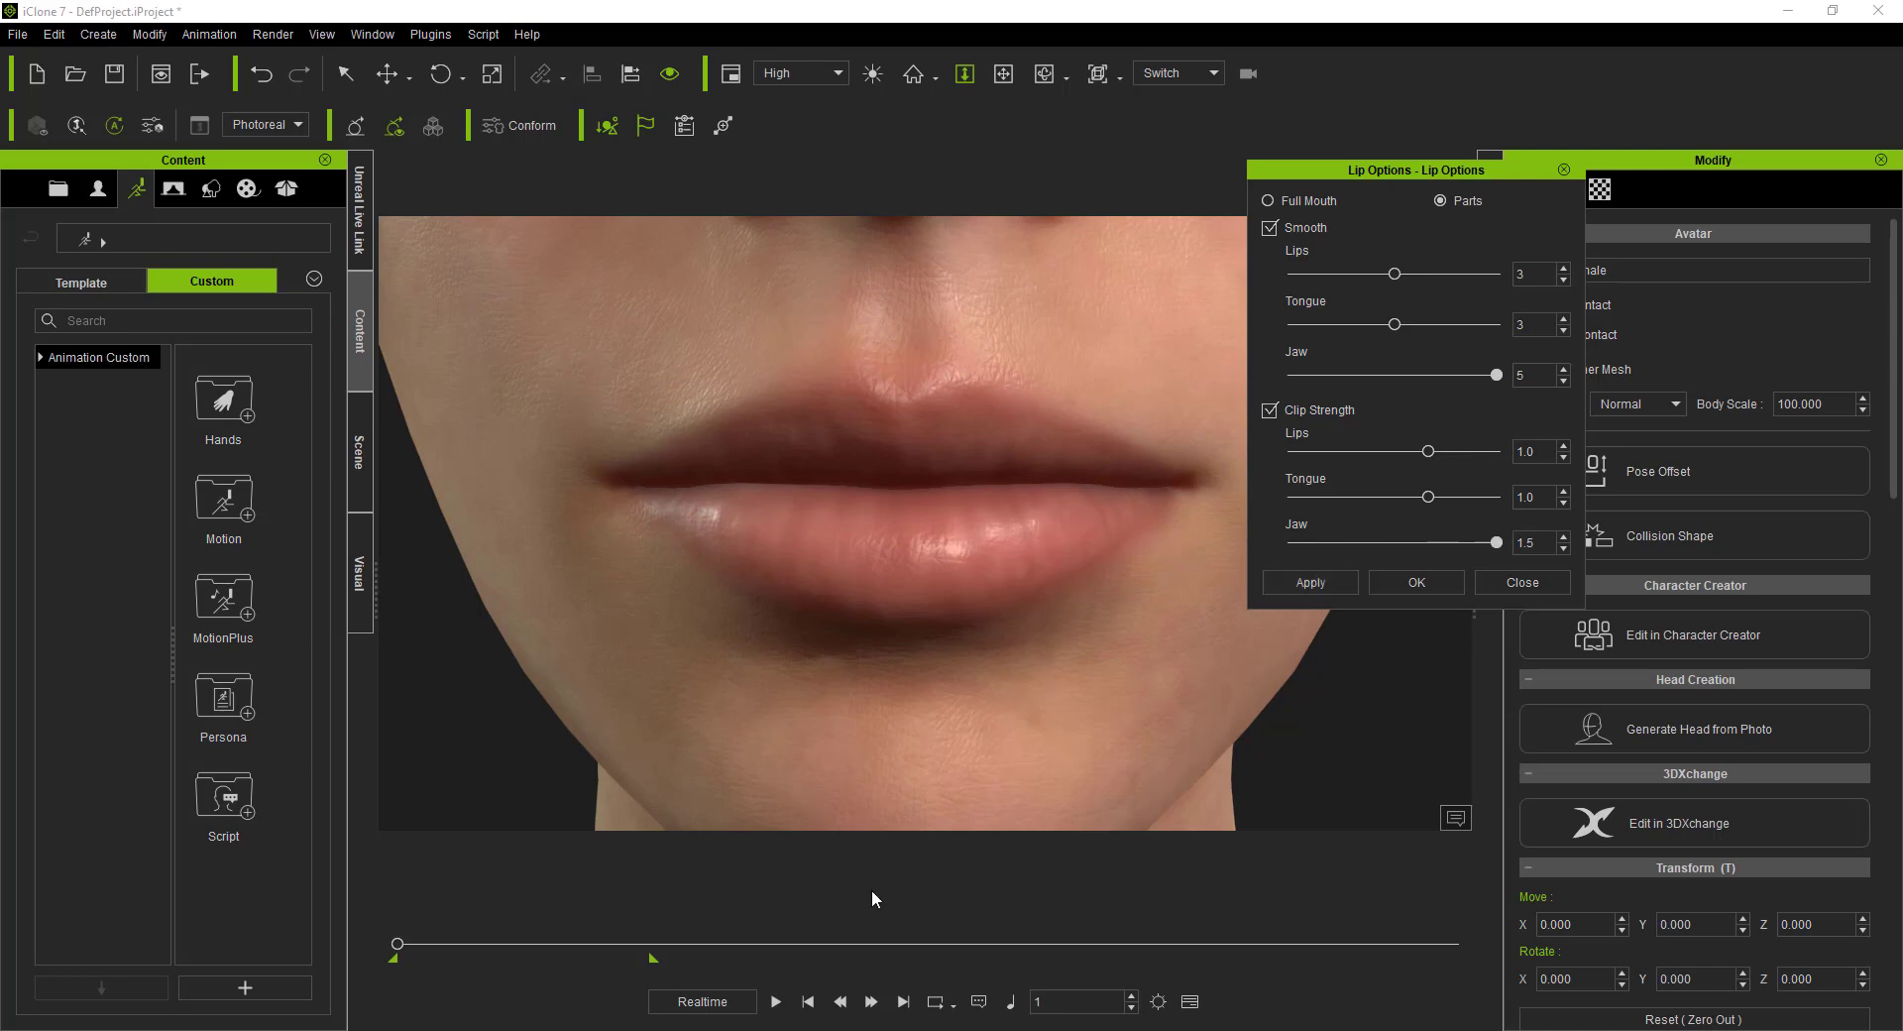
left_click(776, 1001)
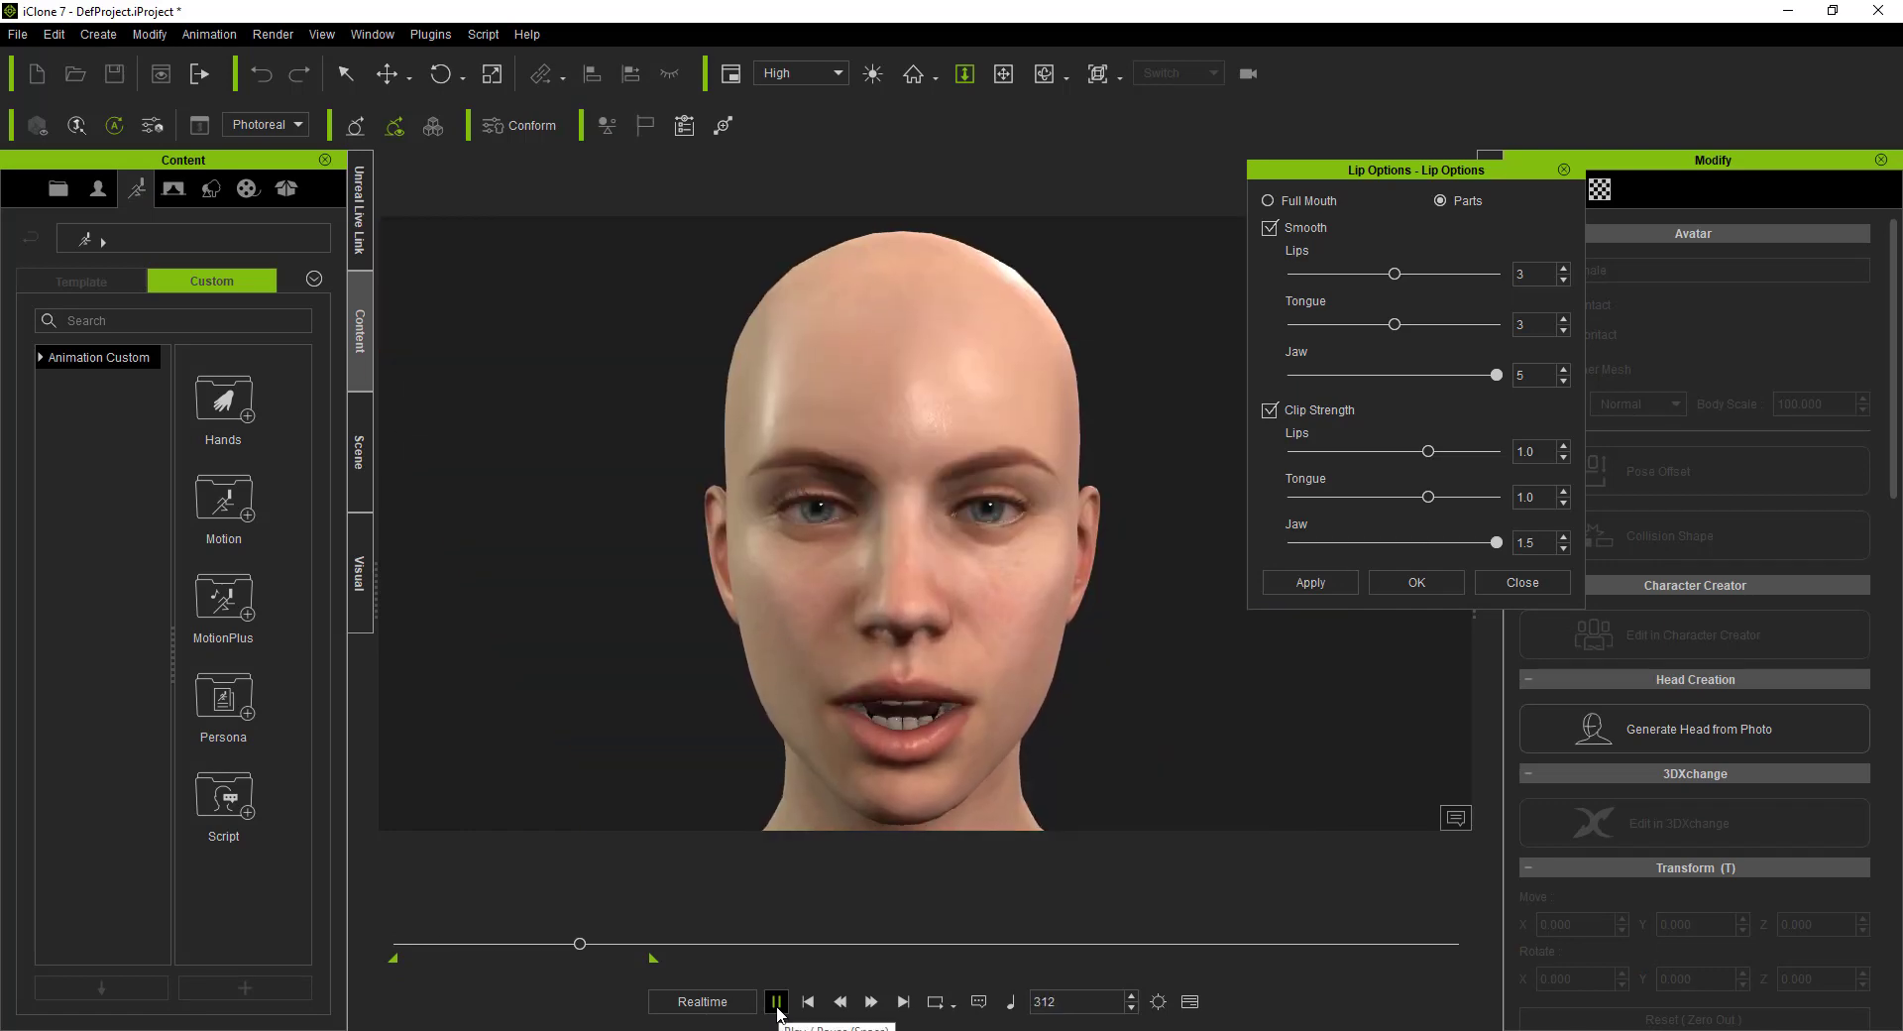
left_click(777, 1003)
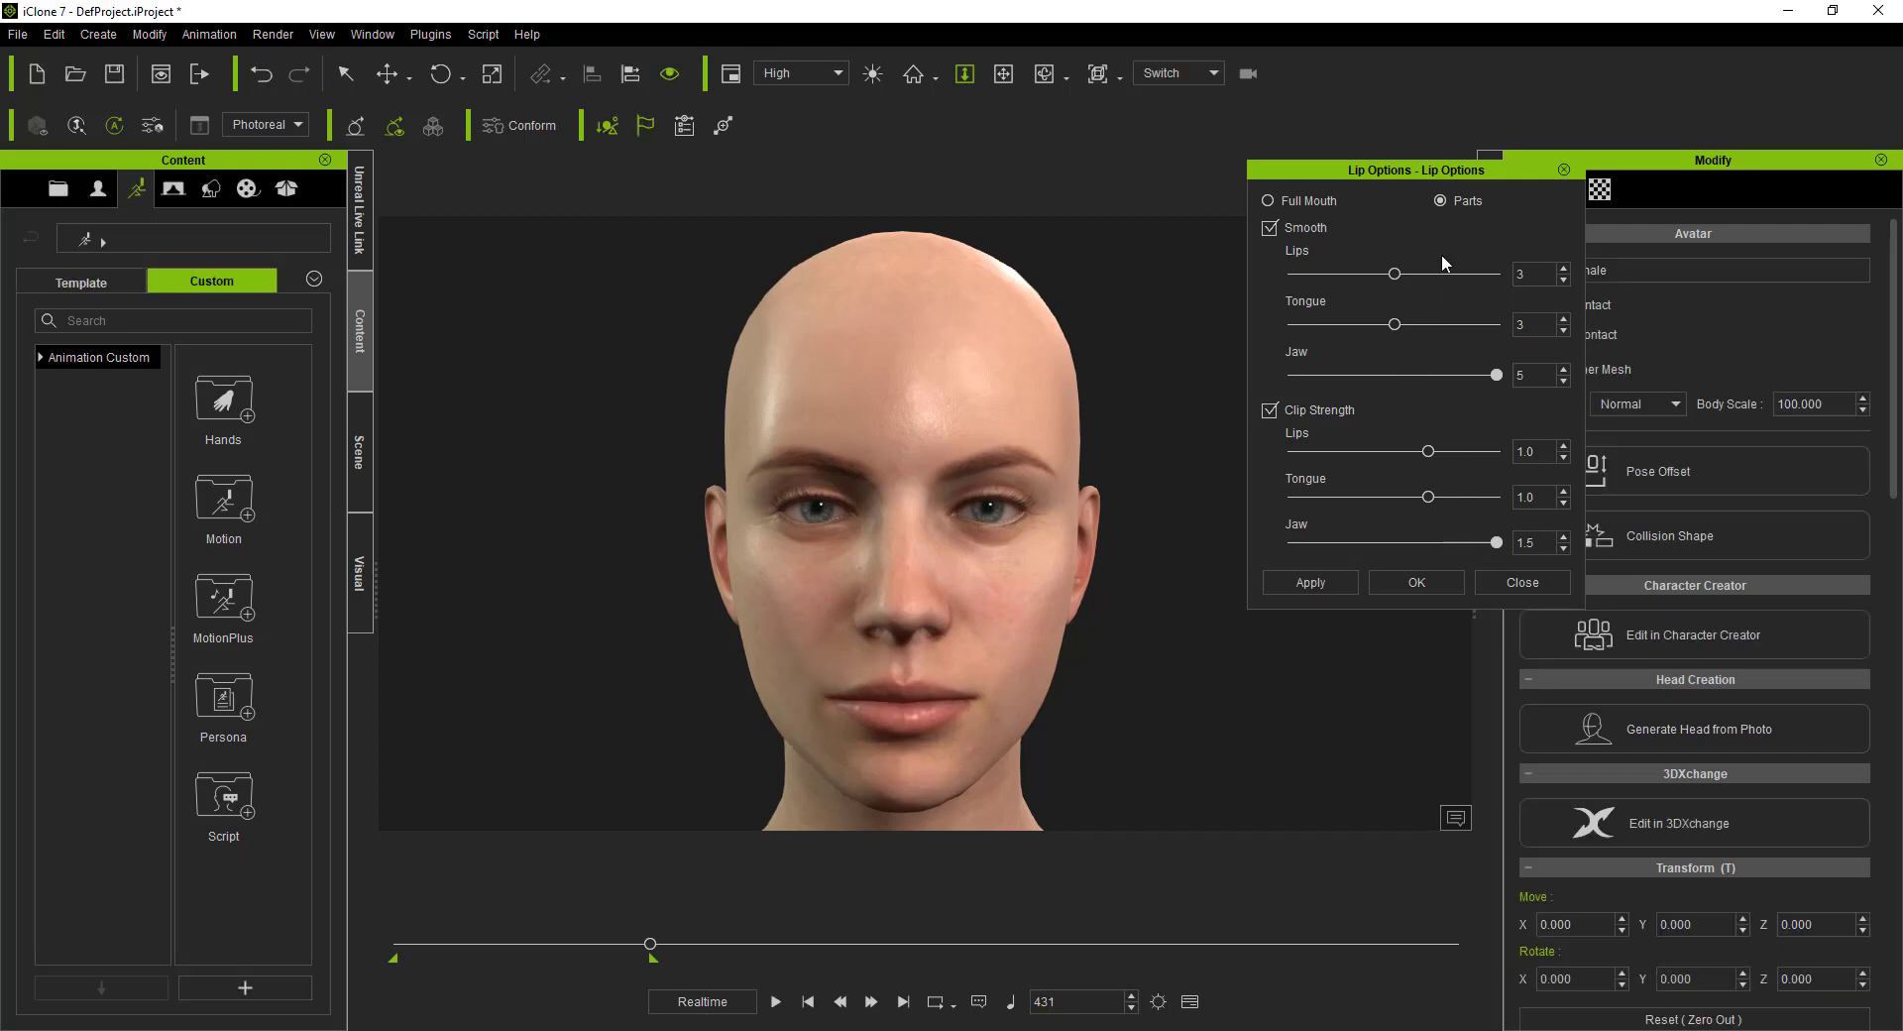
Step: Turn off per-part Smooth and Clip Strength, then switch to Full Mouth and turn both off
left_click(1272, 227)
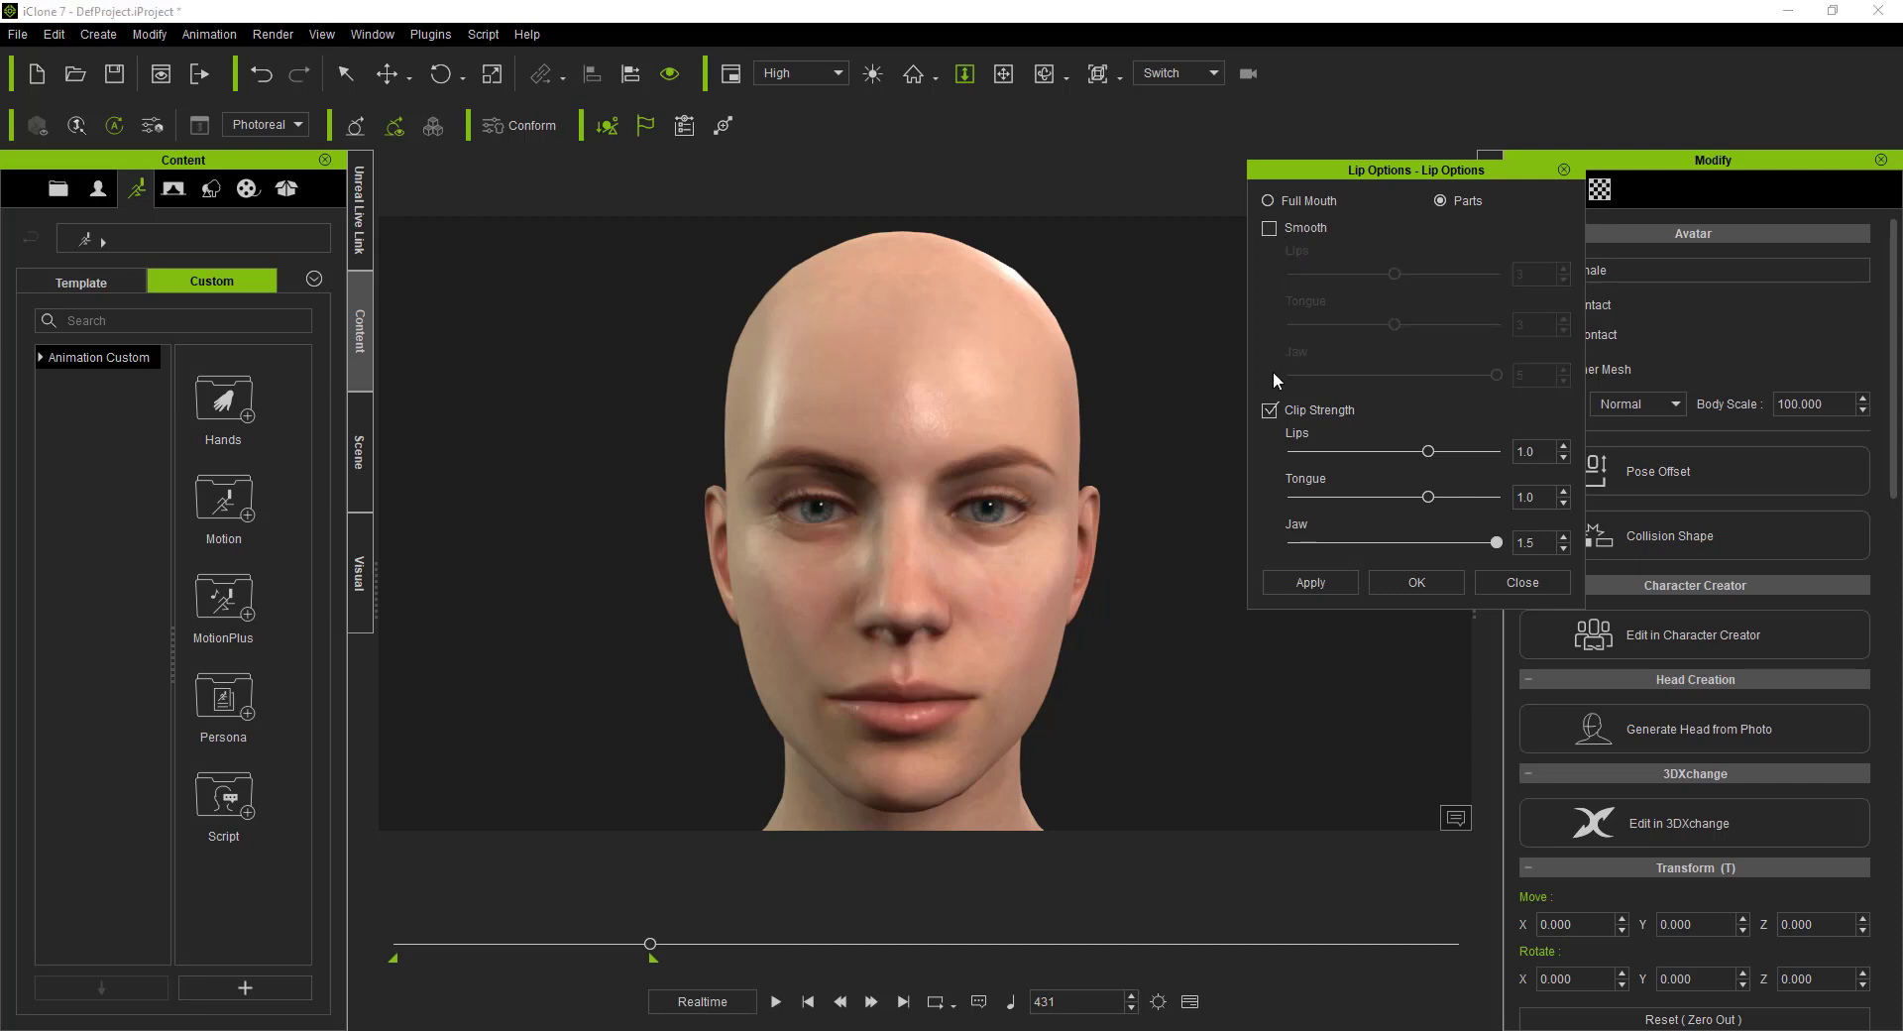
left_click(1270, 410)
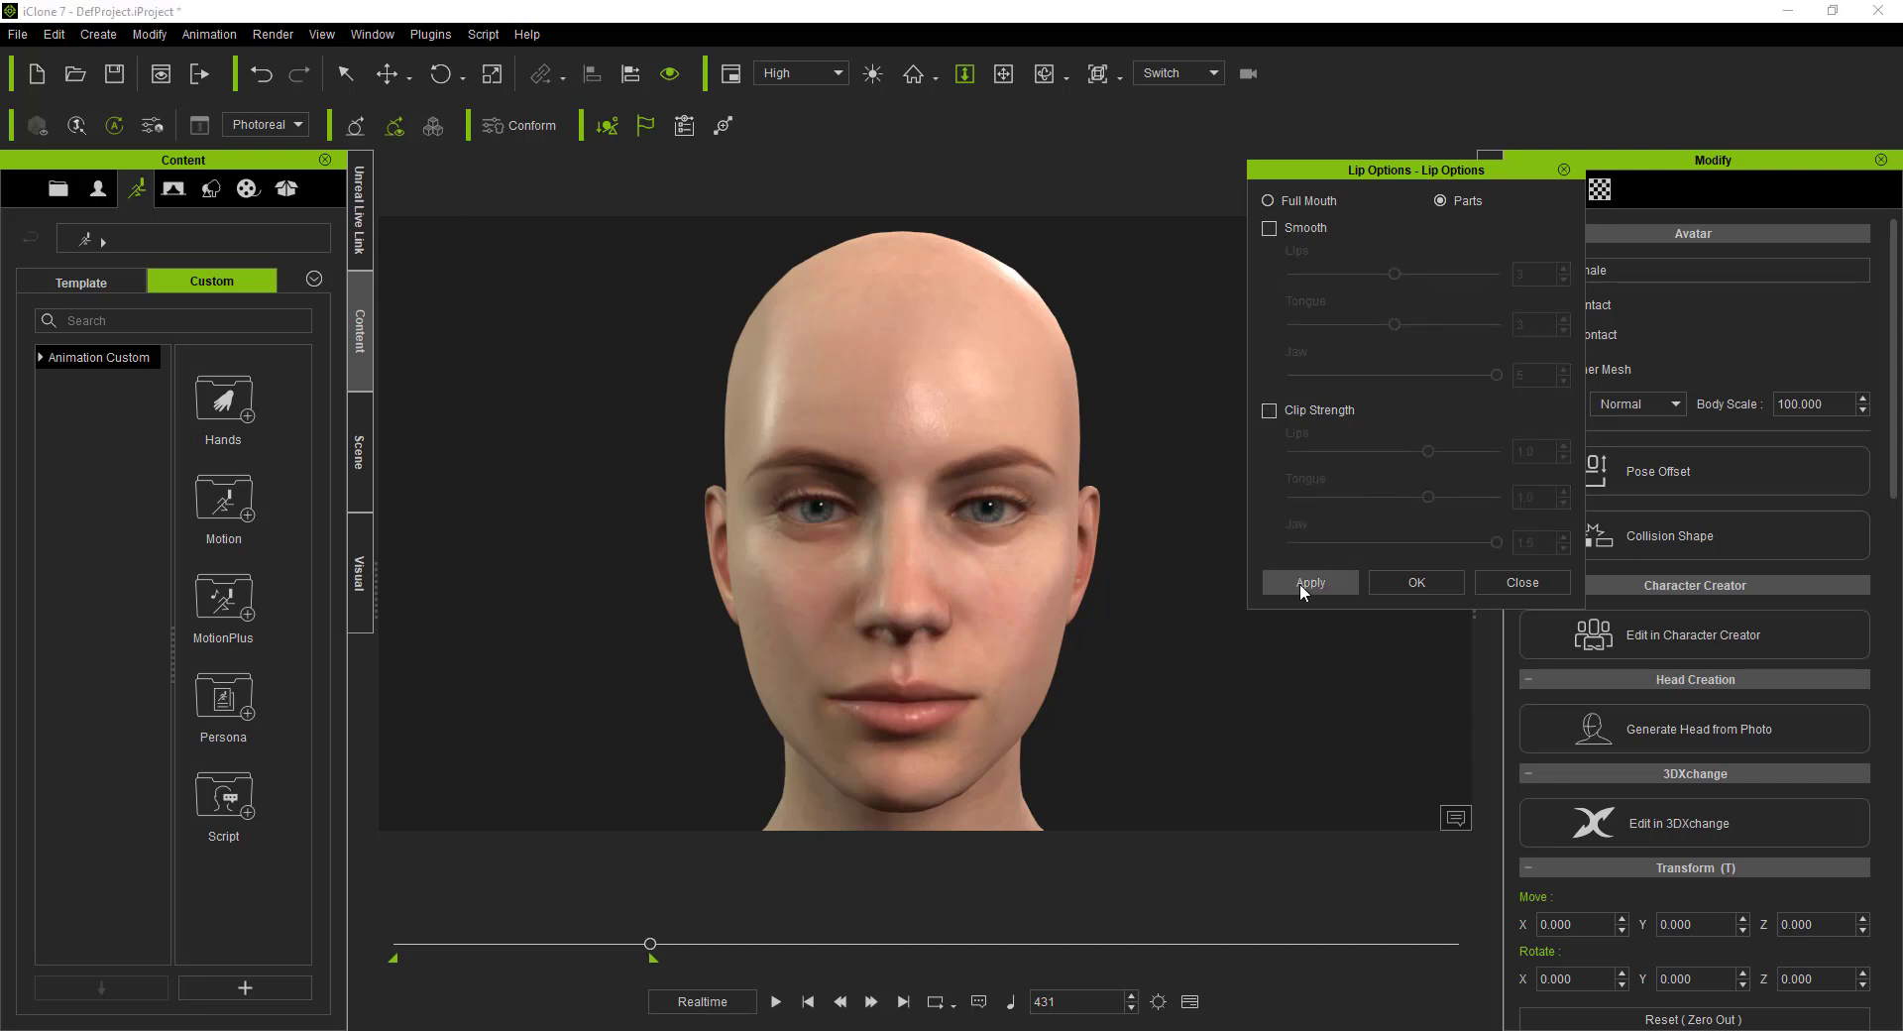
left_click(1309, 201)
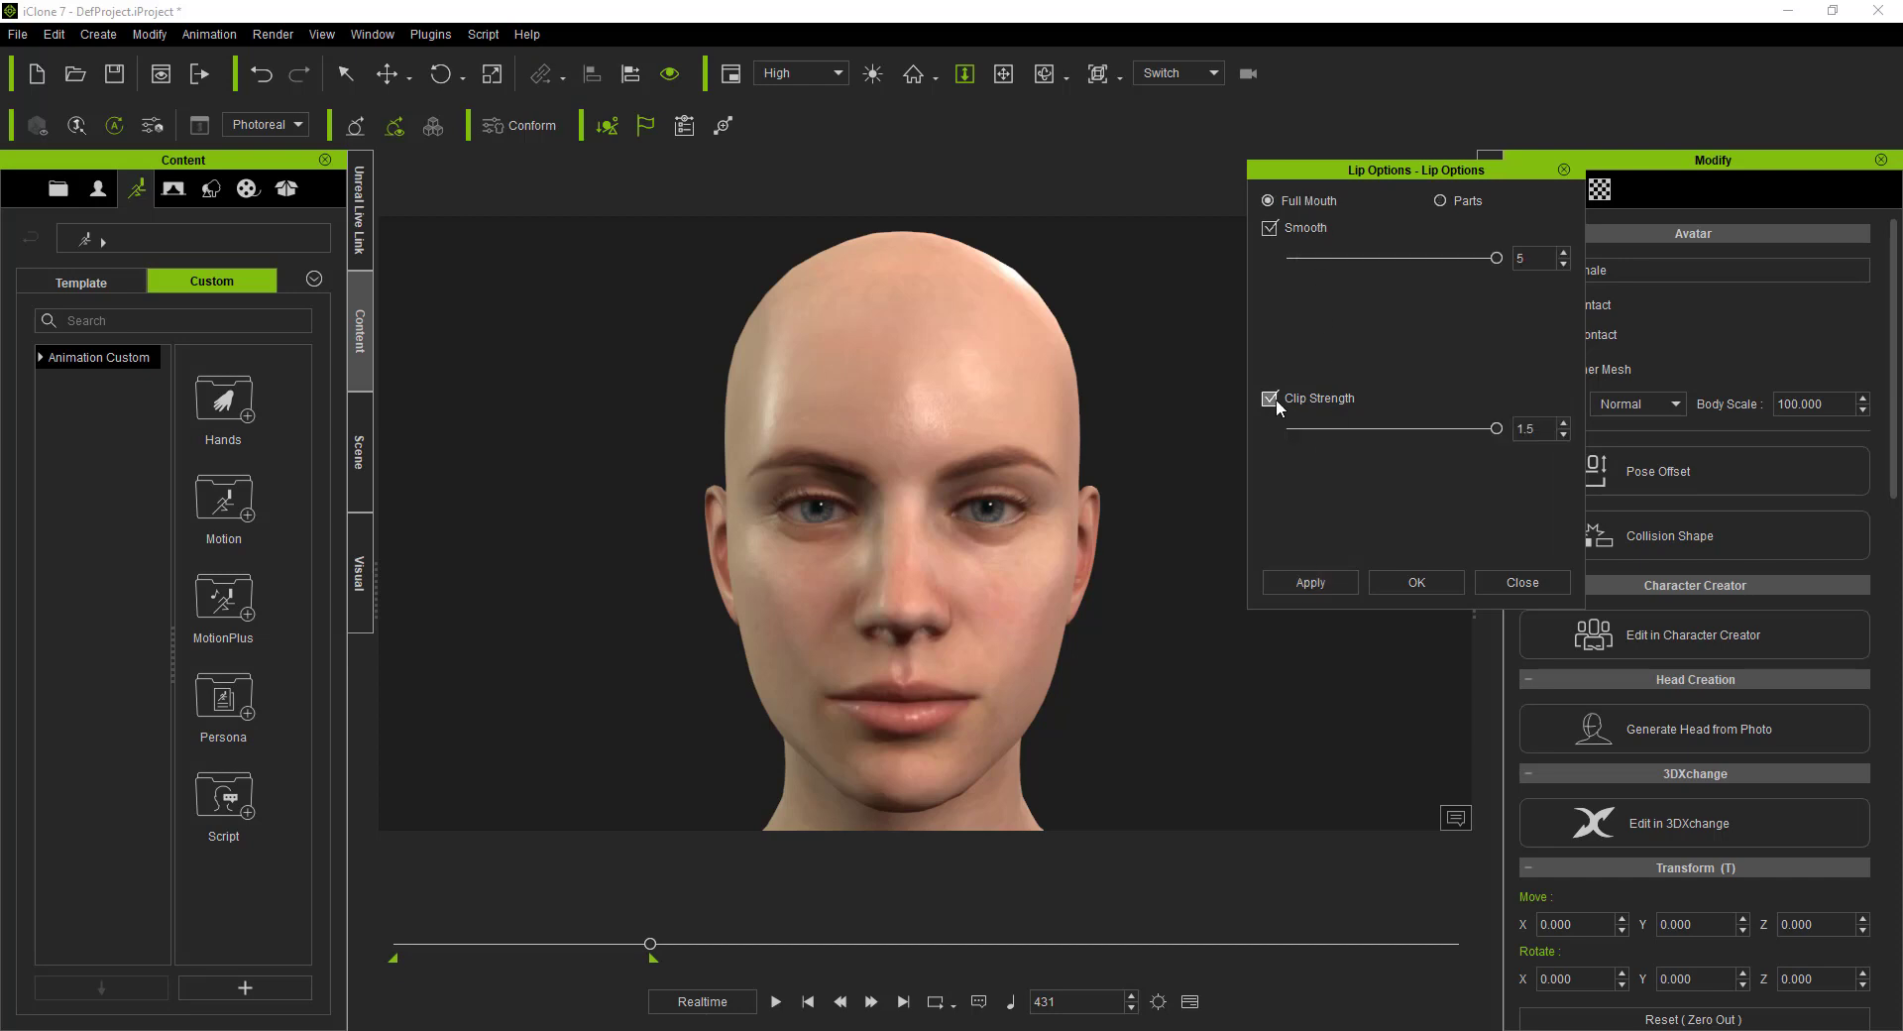
left_click(1272, 398)
left_click(1273, 227)
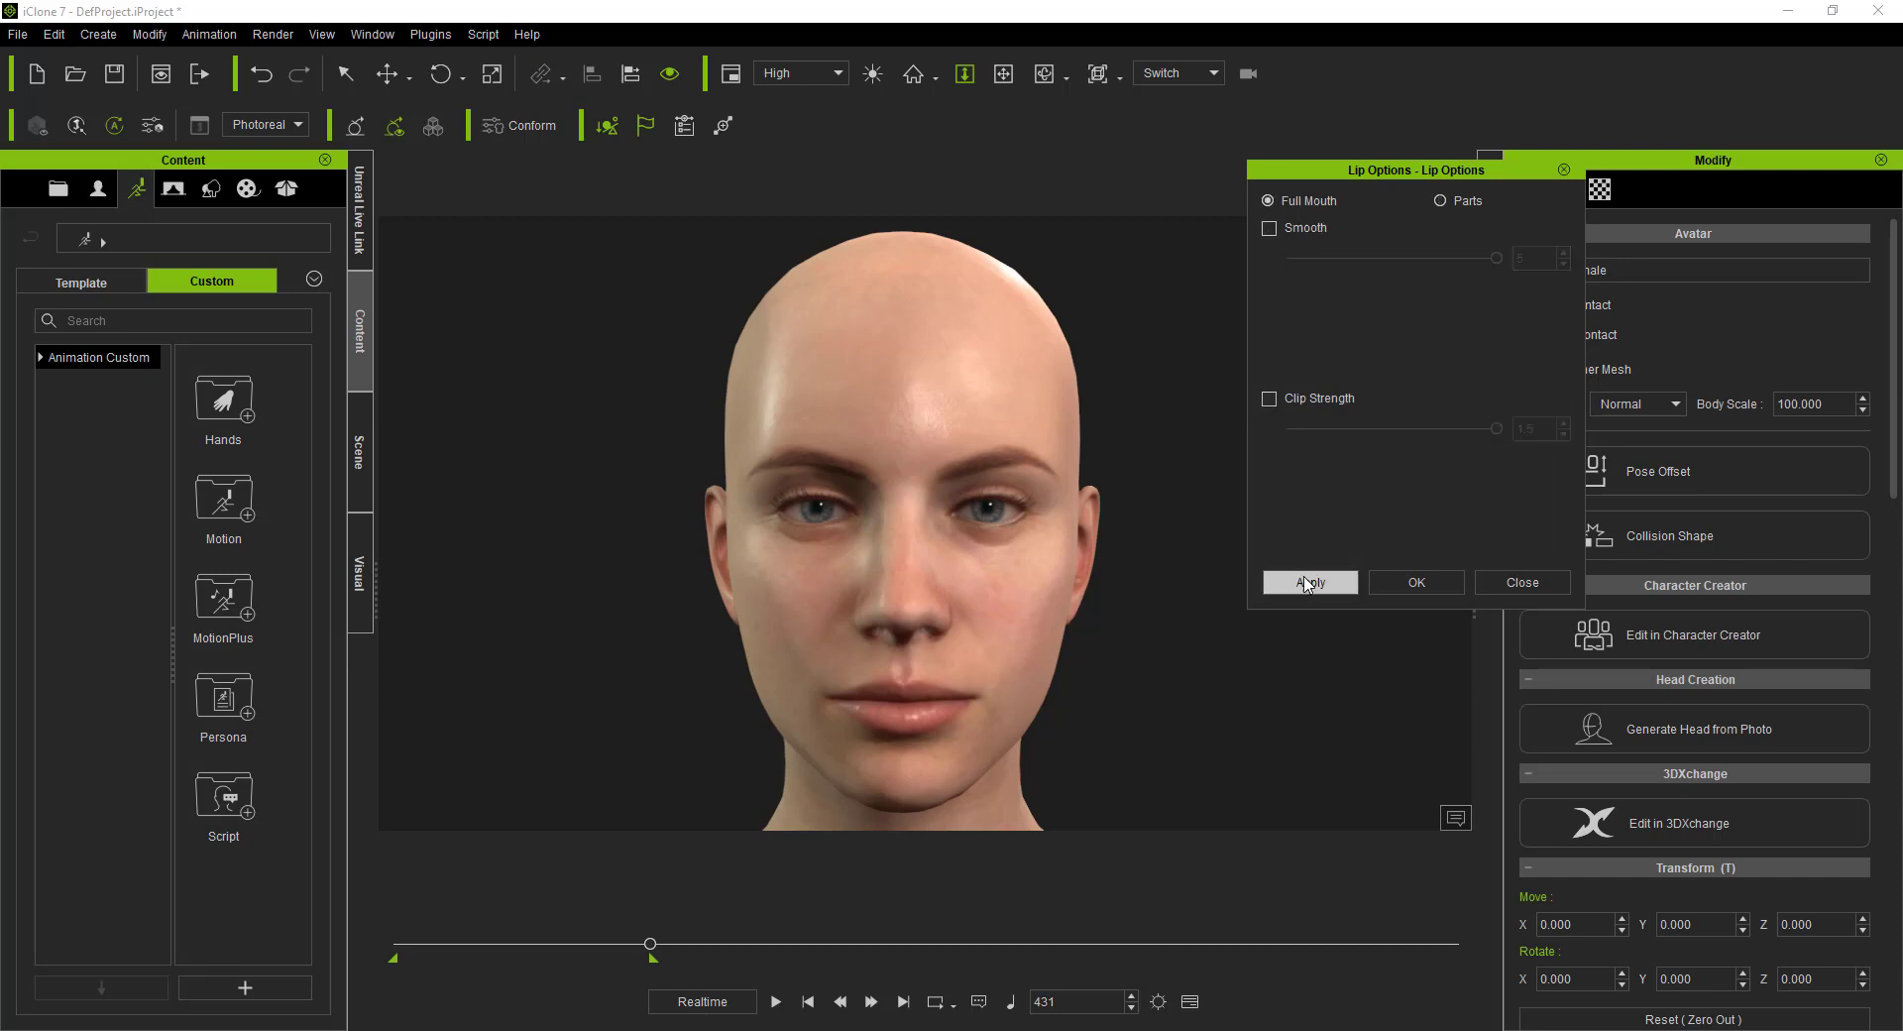
Step: Preview the unsmoothed full-mouth lip-sync and close the Lip Options dialog
left_click(778, 1002)
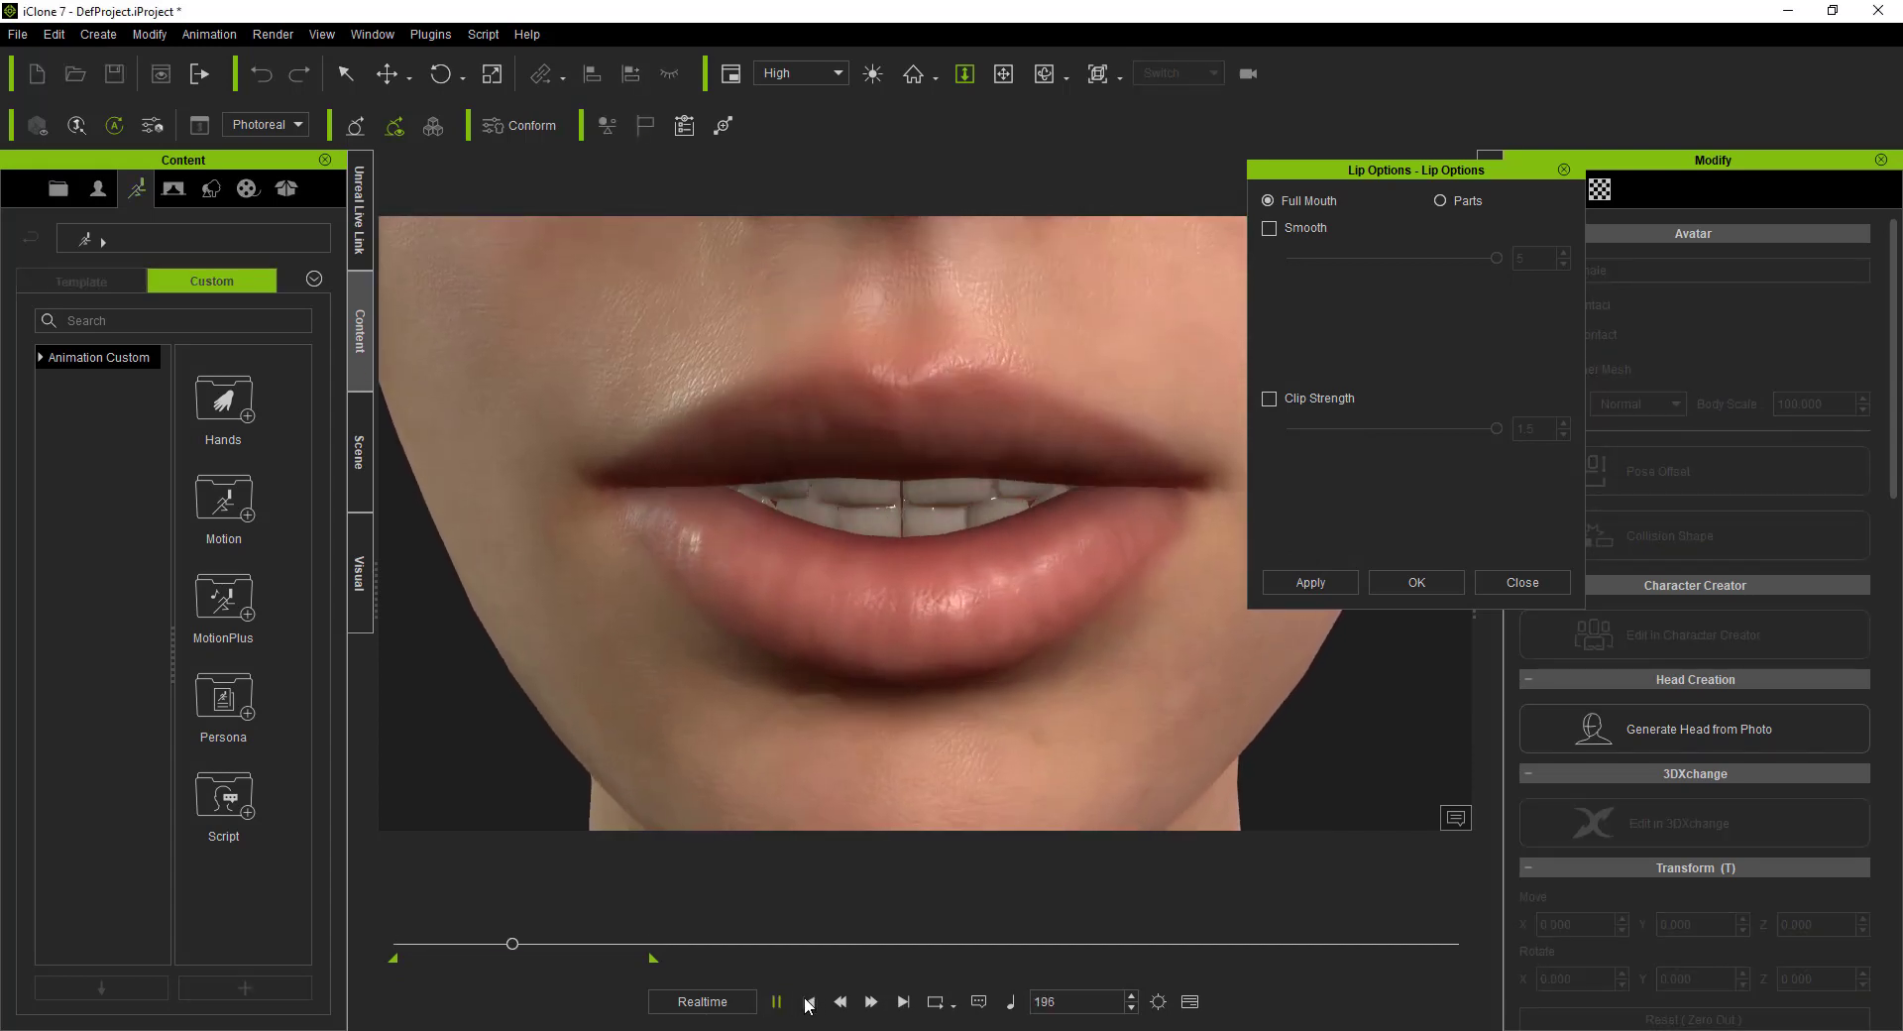
left_click(799, 1002)
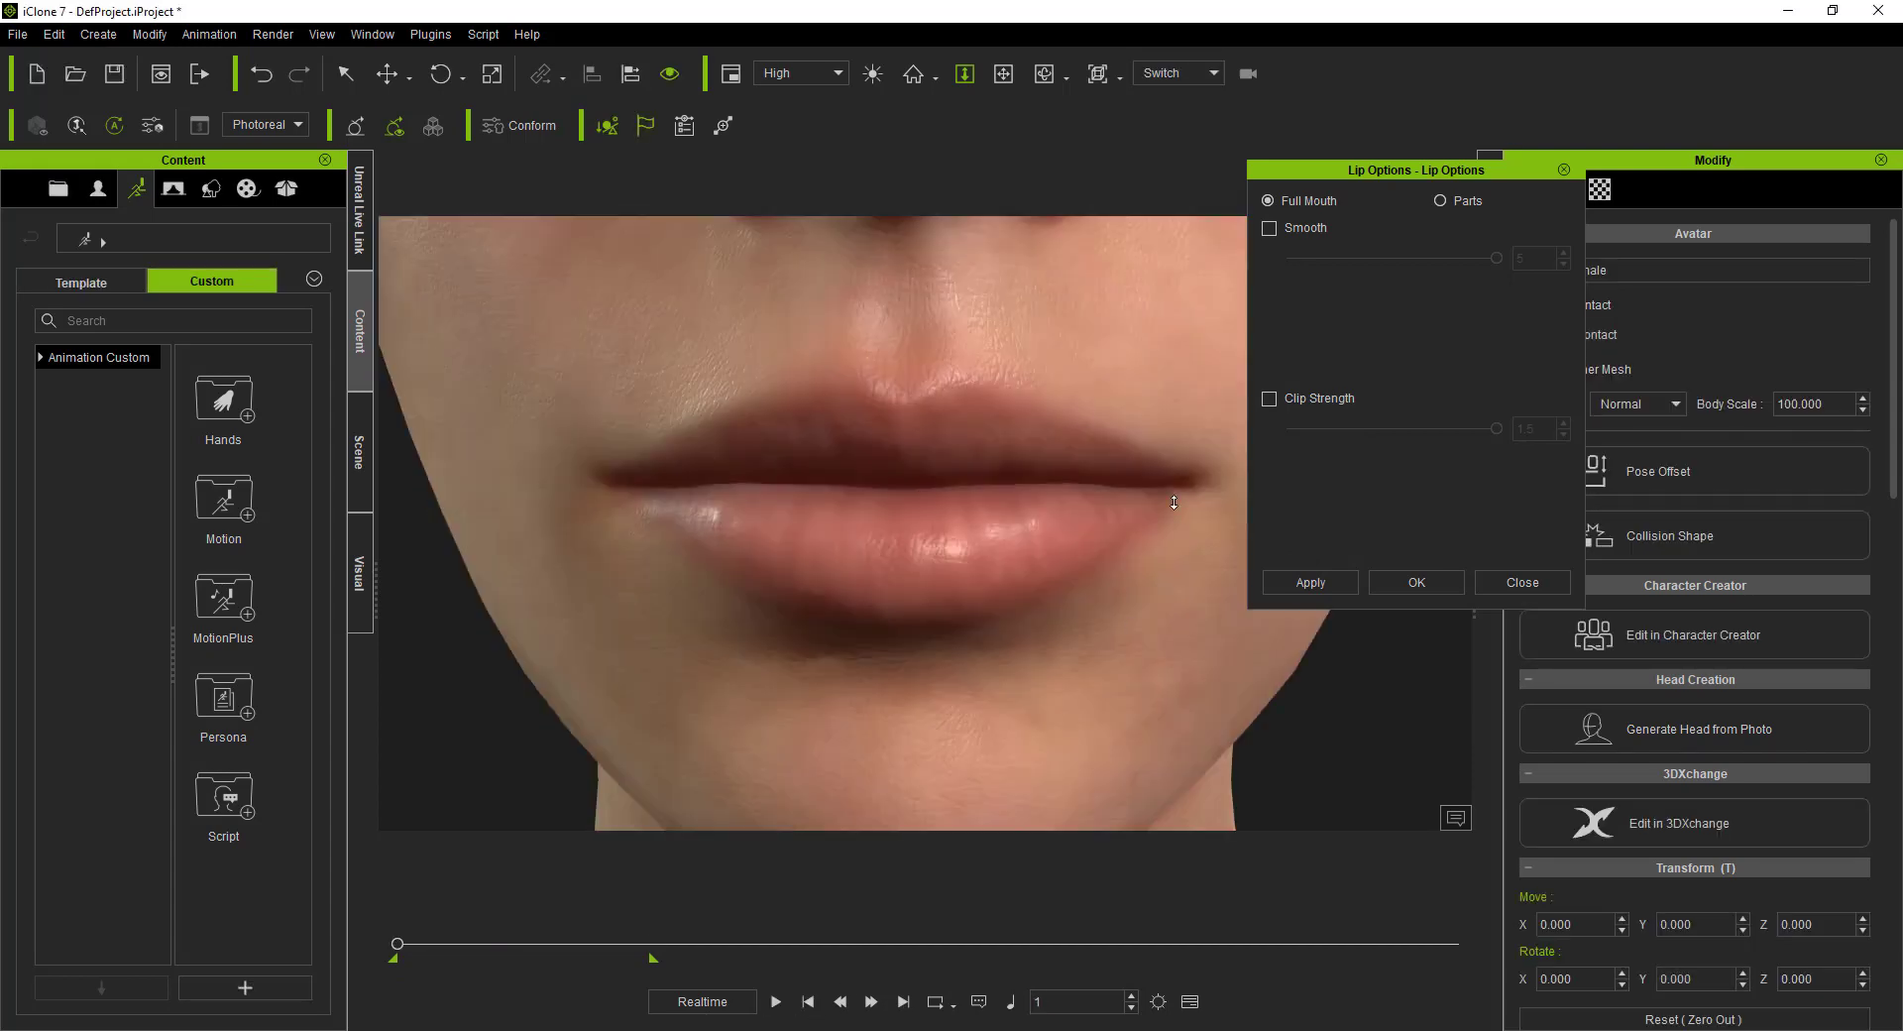
left_click(1530, 576)
Step: Set the Viseme clip's speed to 50%, applying it to the Motion and Viseme clips
left_click(1193, 1001)
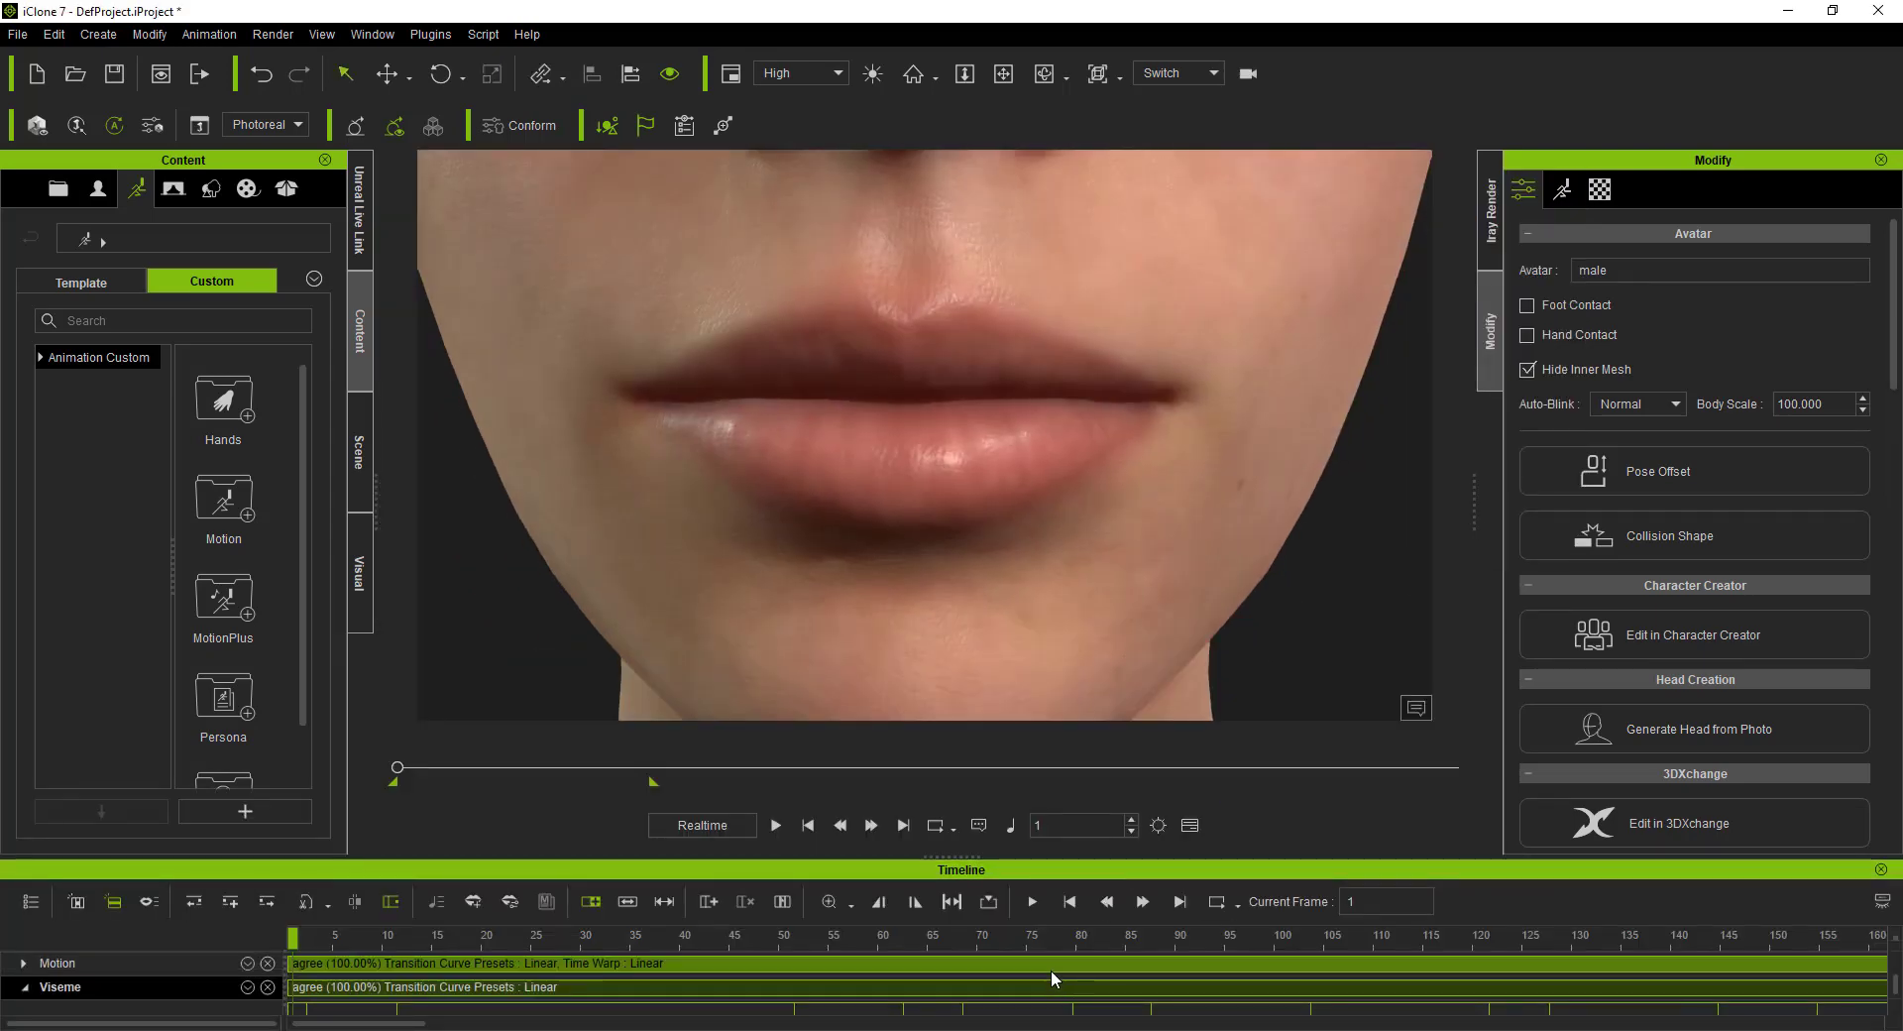
right_click(1053, 983)
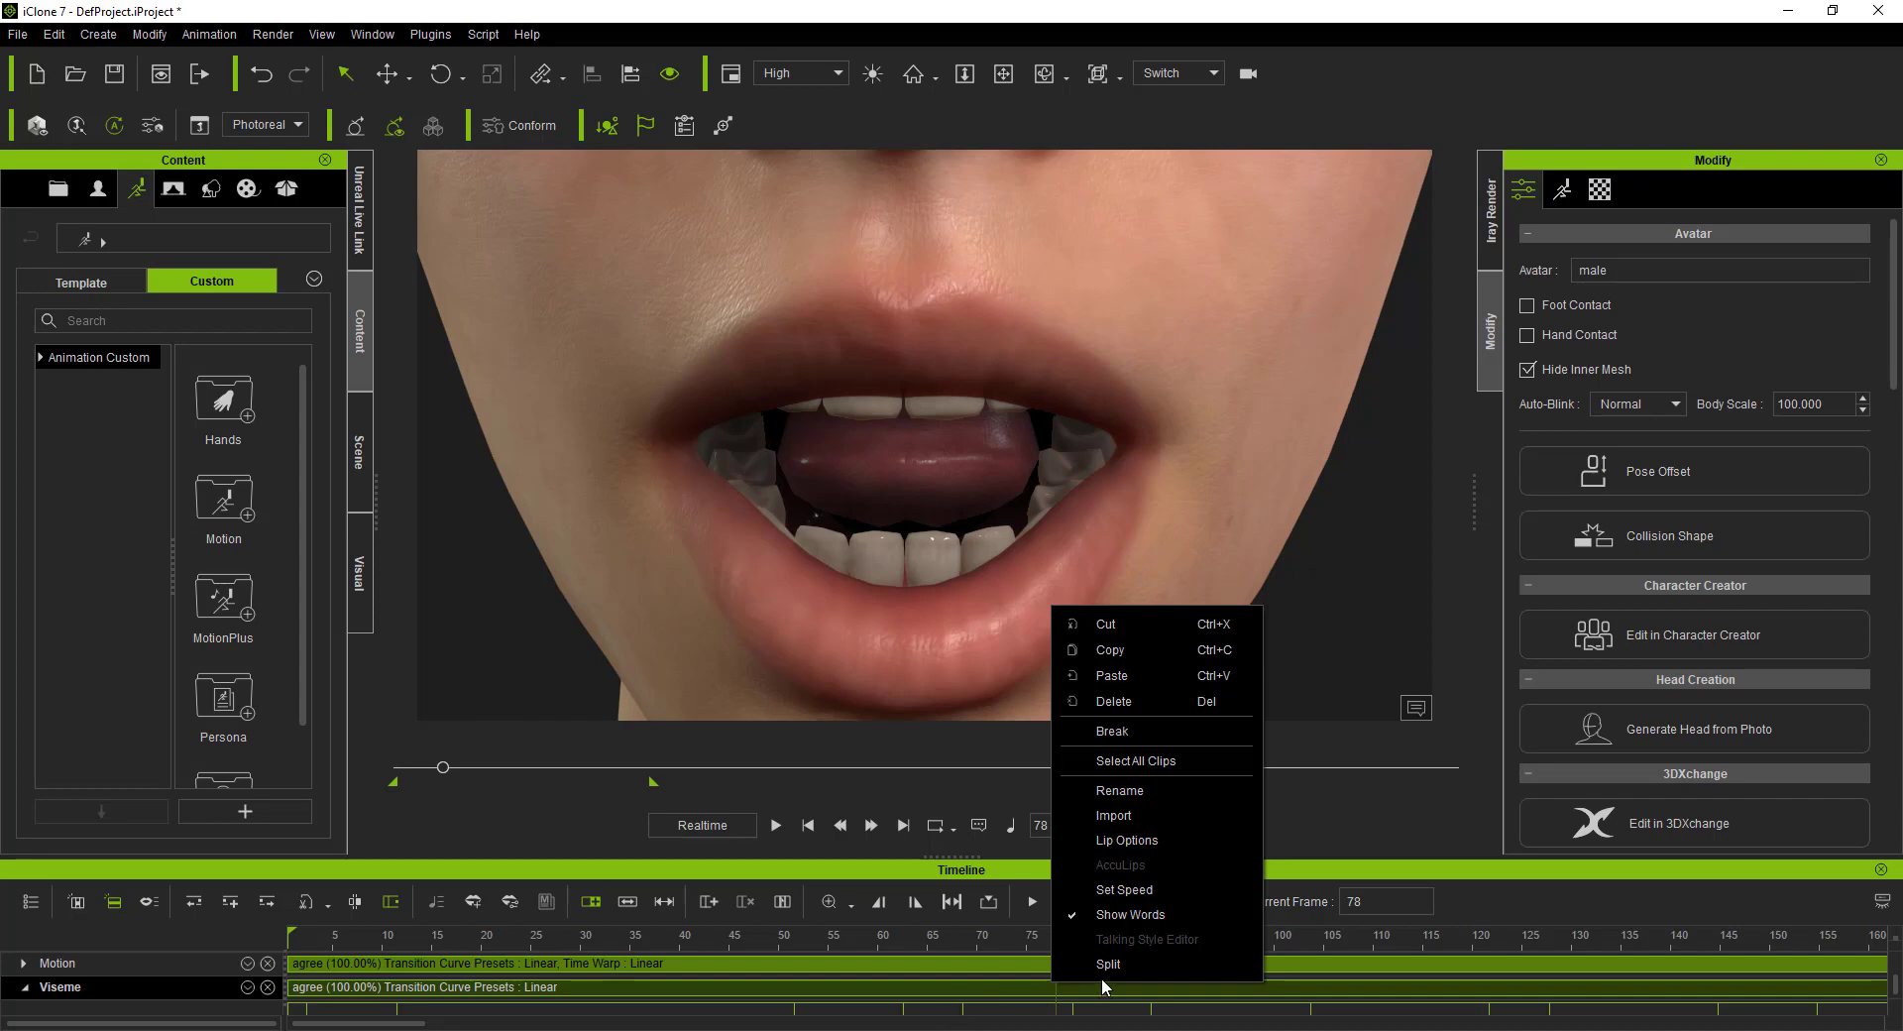
left_click(1125, 890)
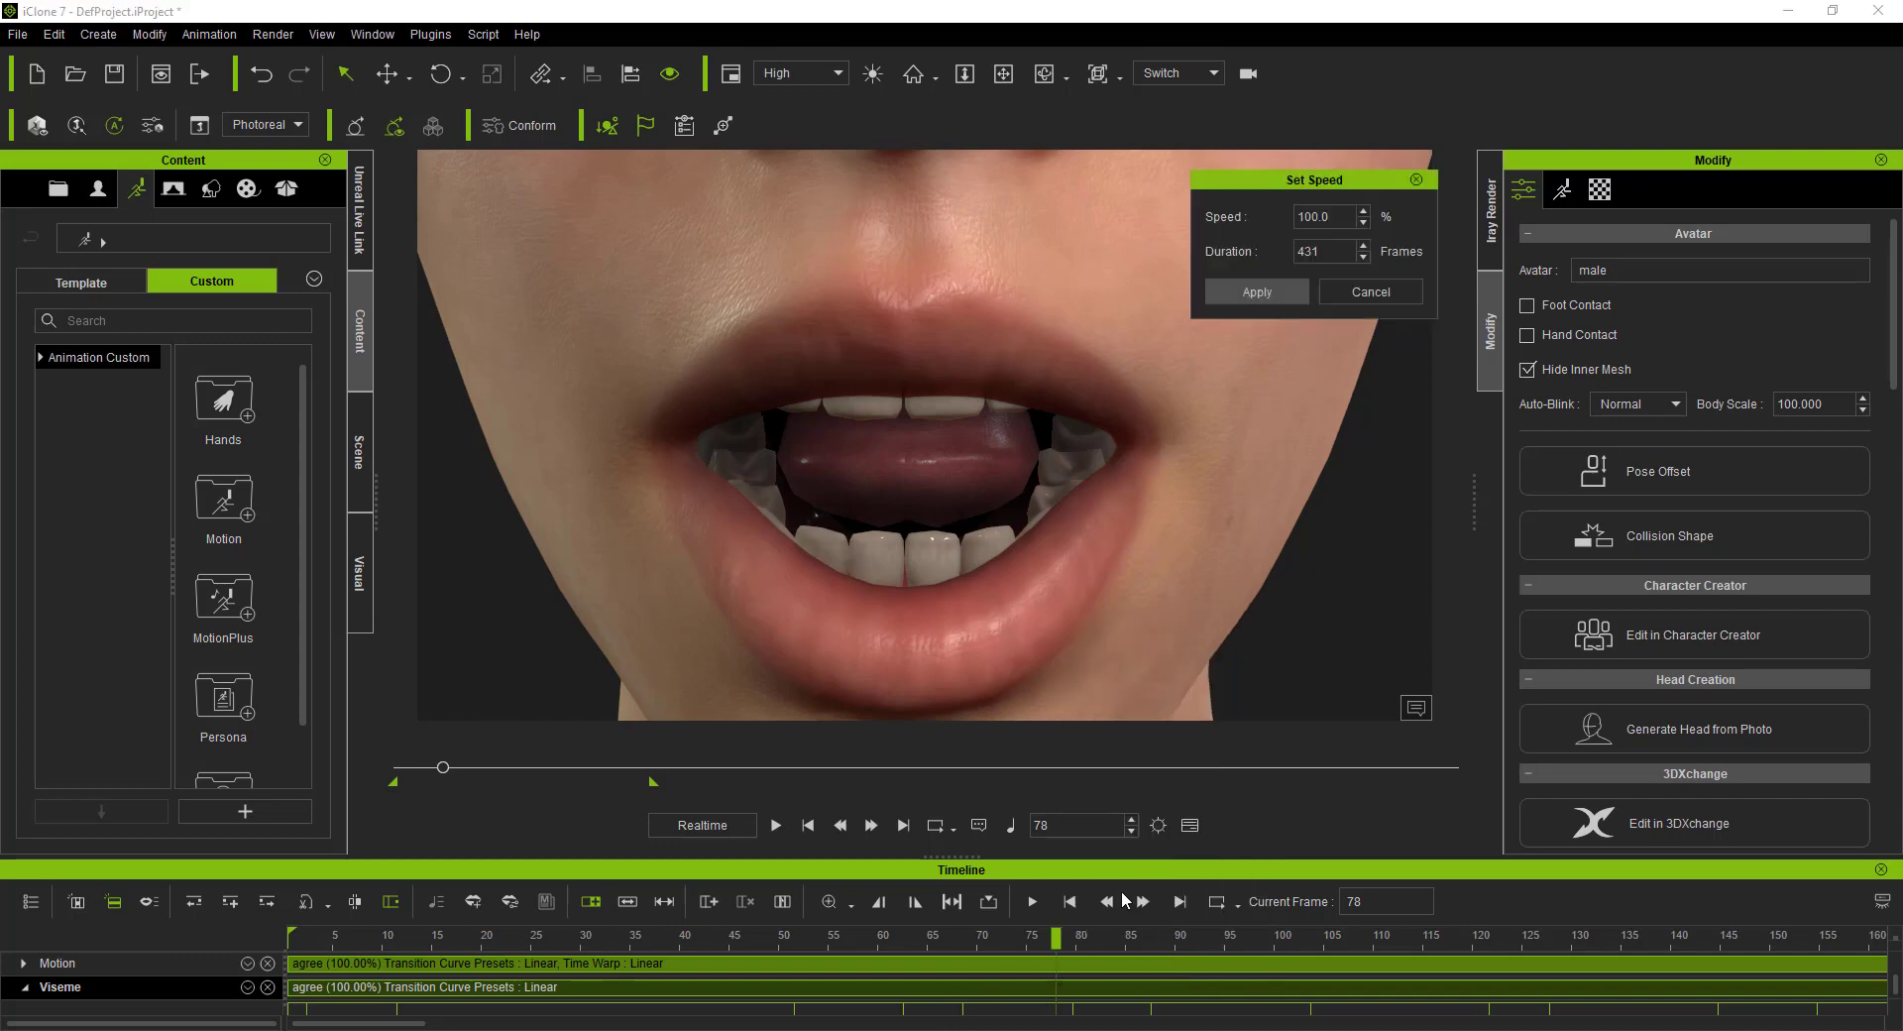
left_click(1296, 216)
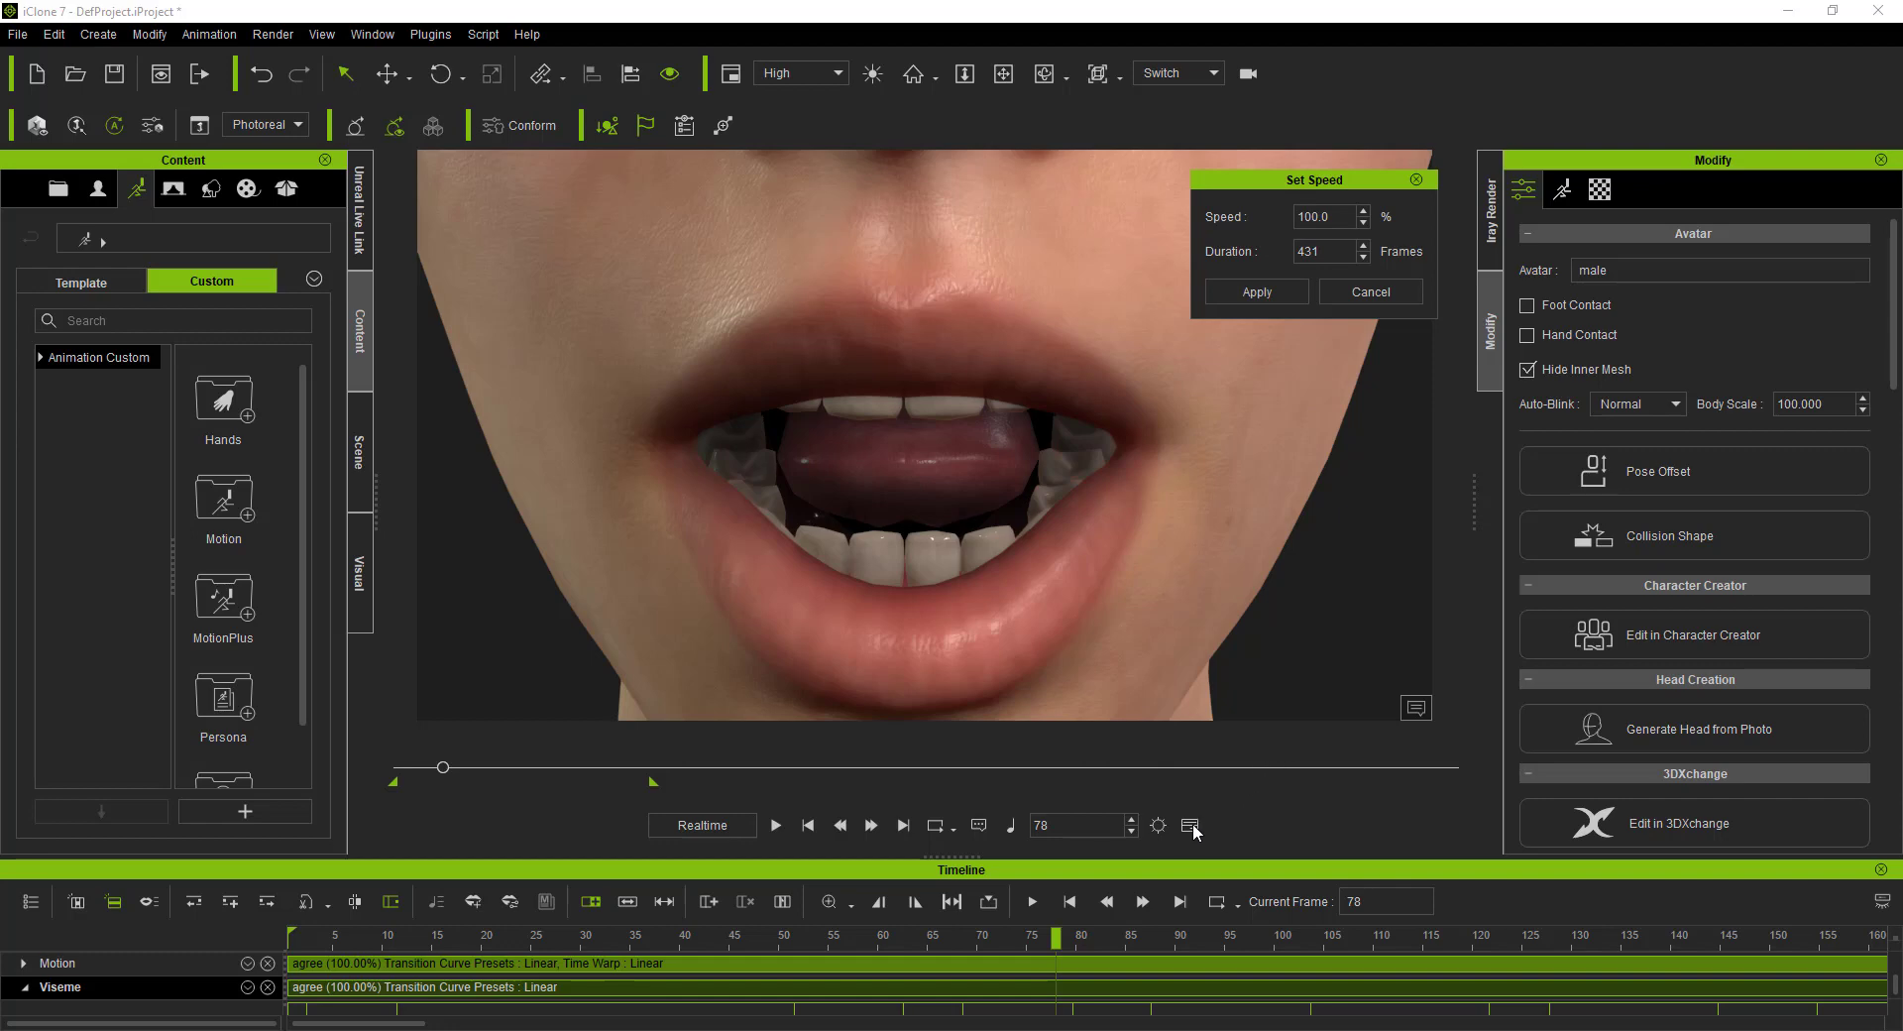
left_click_drag(1339, 216, 1280, 218)
type("50")
left_click(1294, 291)
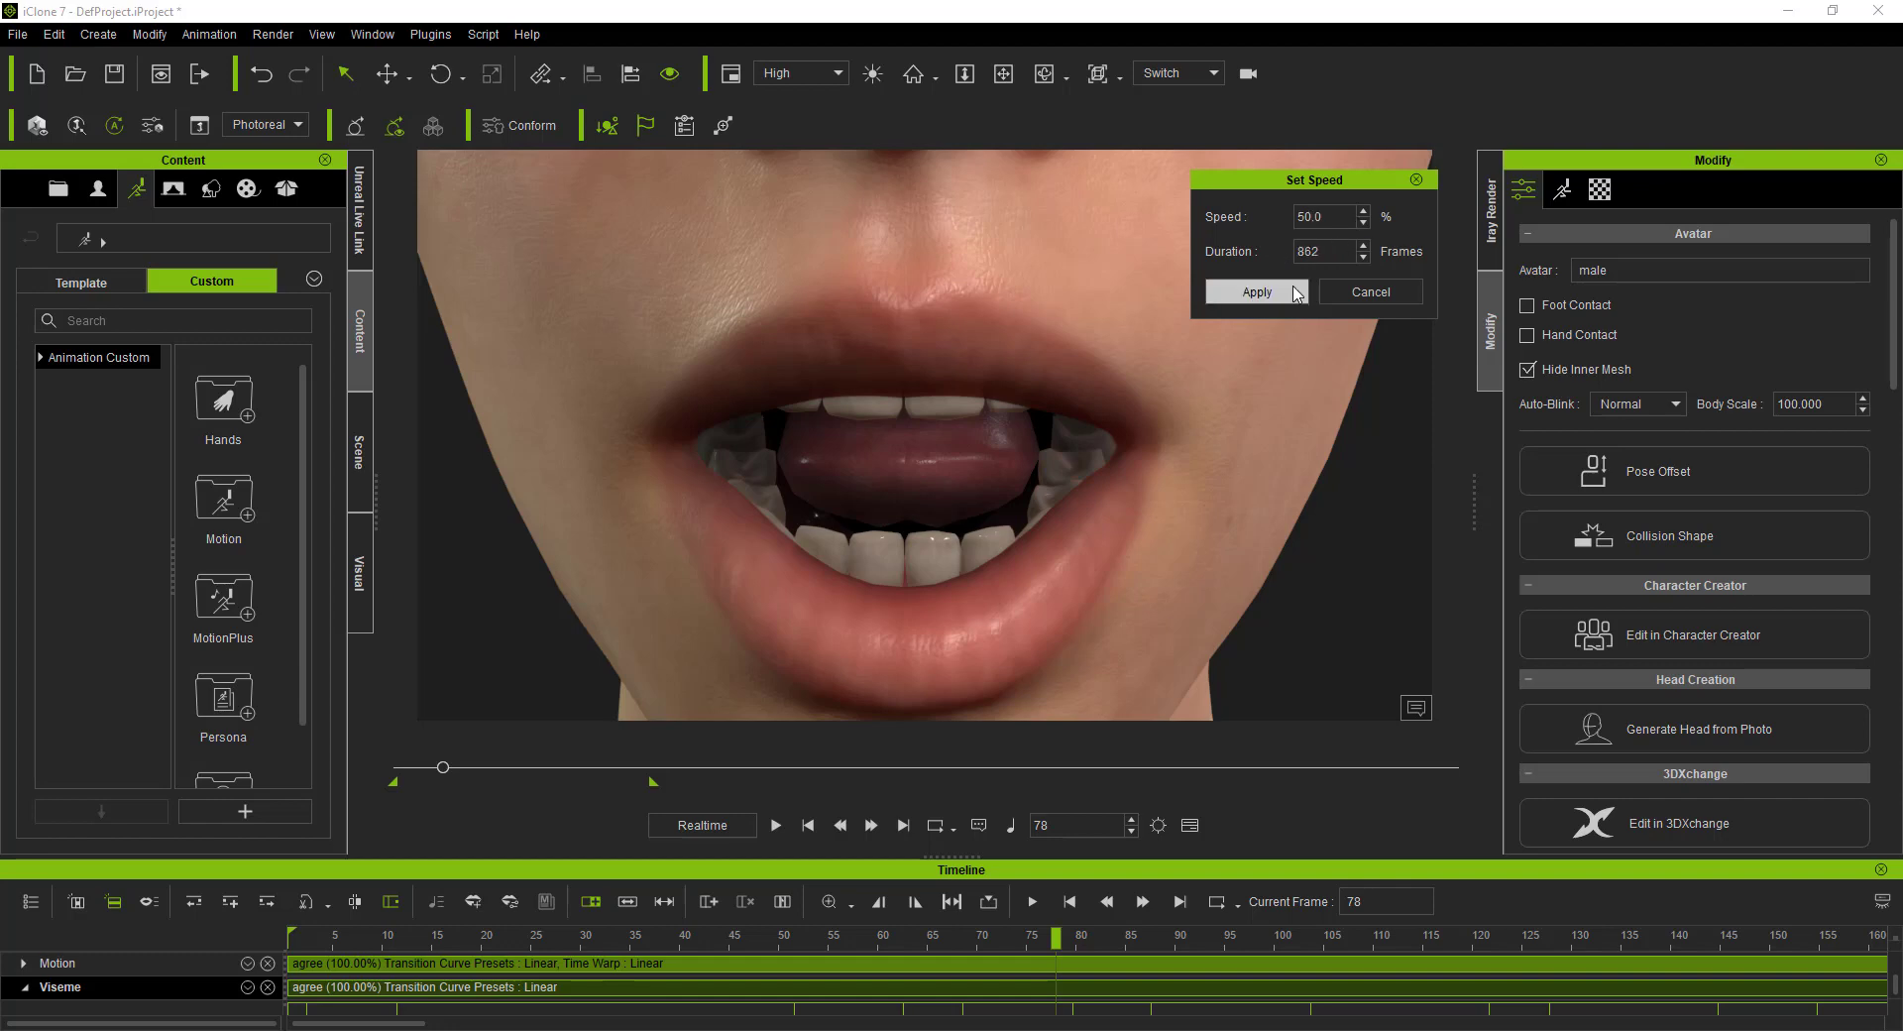
left_click(1294, 291)
Step: Preview the 50%-speed lip-sync from the first frame with the timeline hidden
left_click(1190, 824)
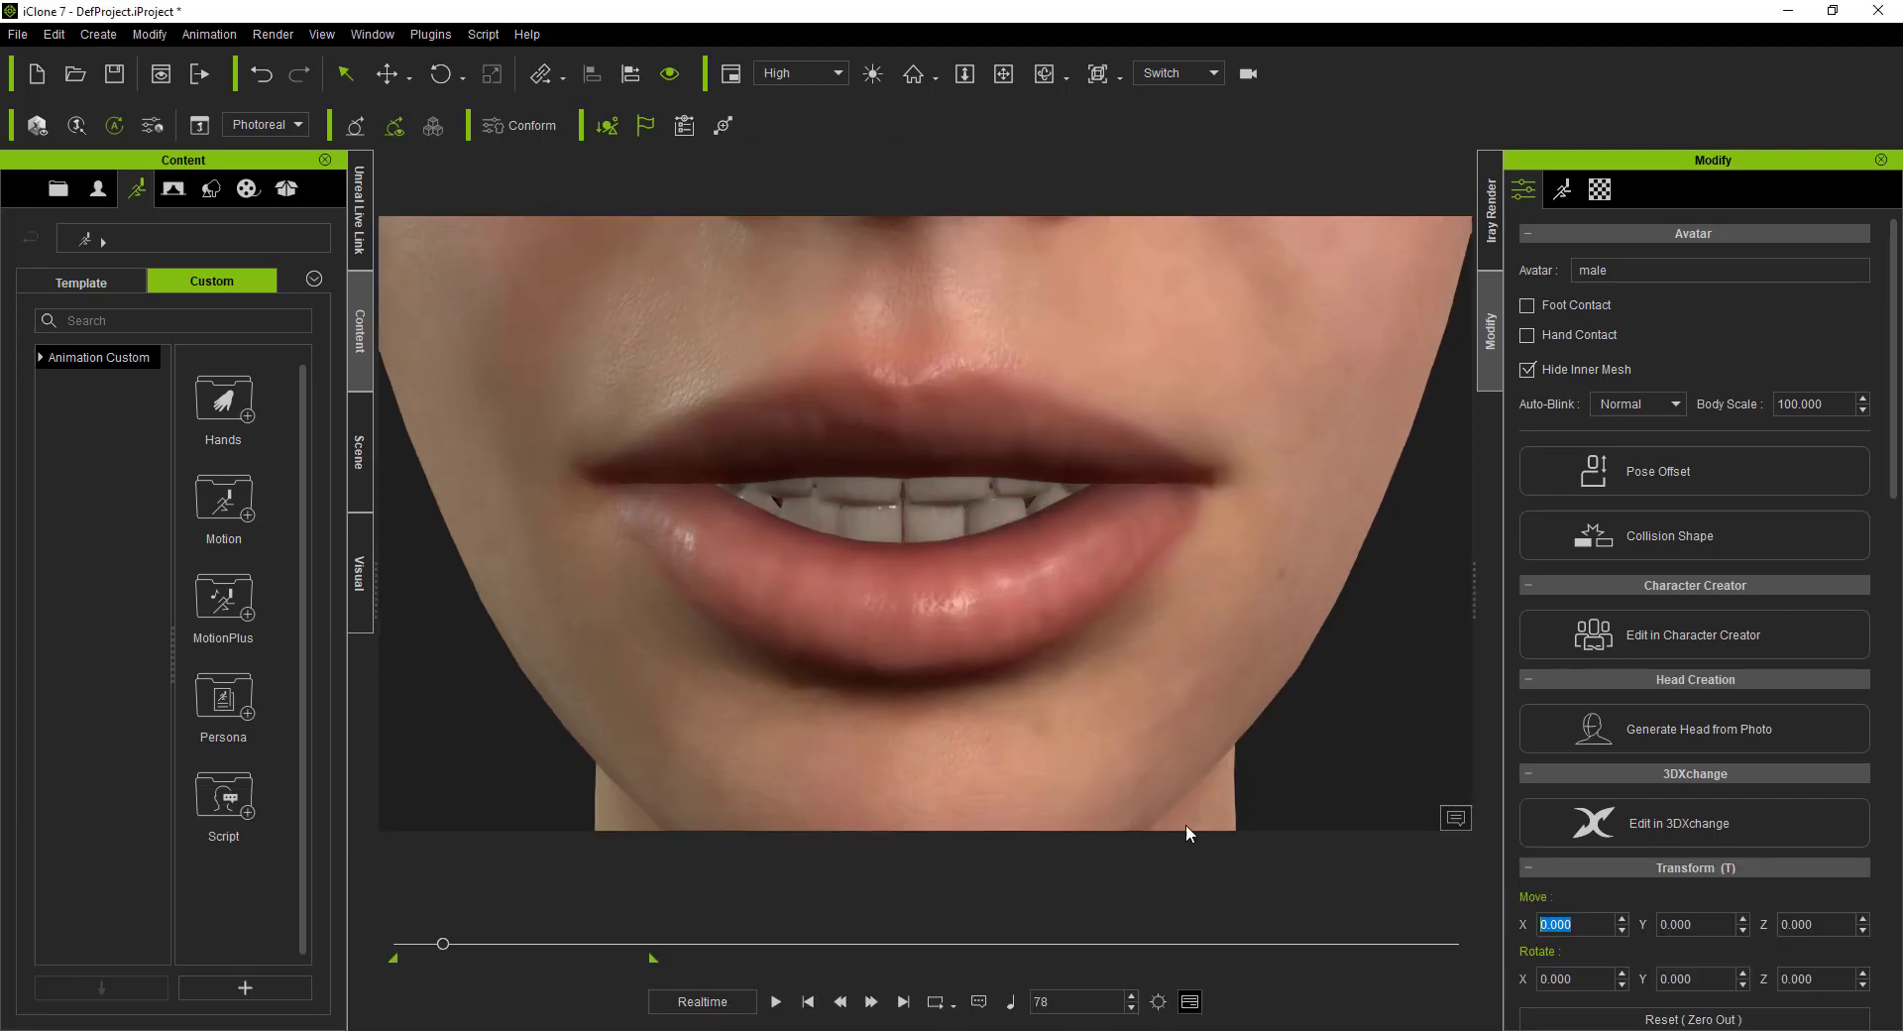
left_click(808, 1001)
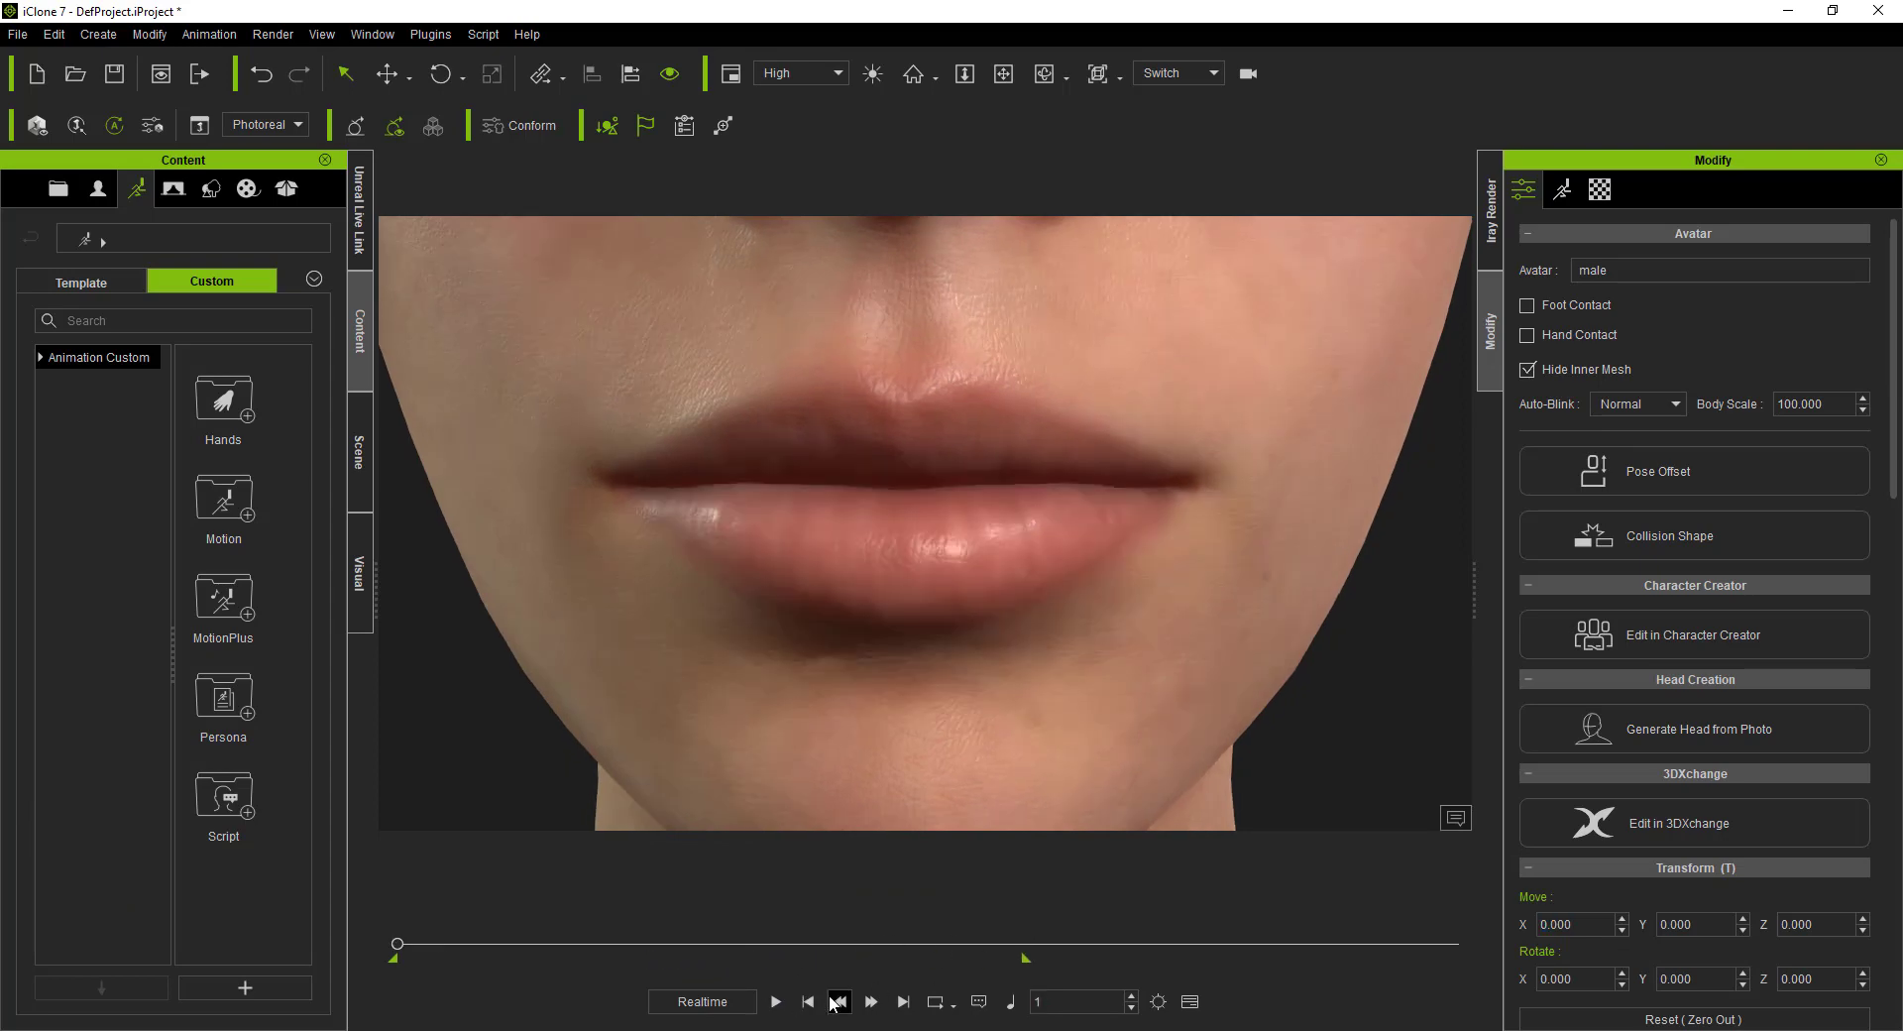
left_click(776, 1001)
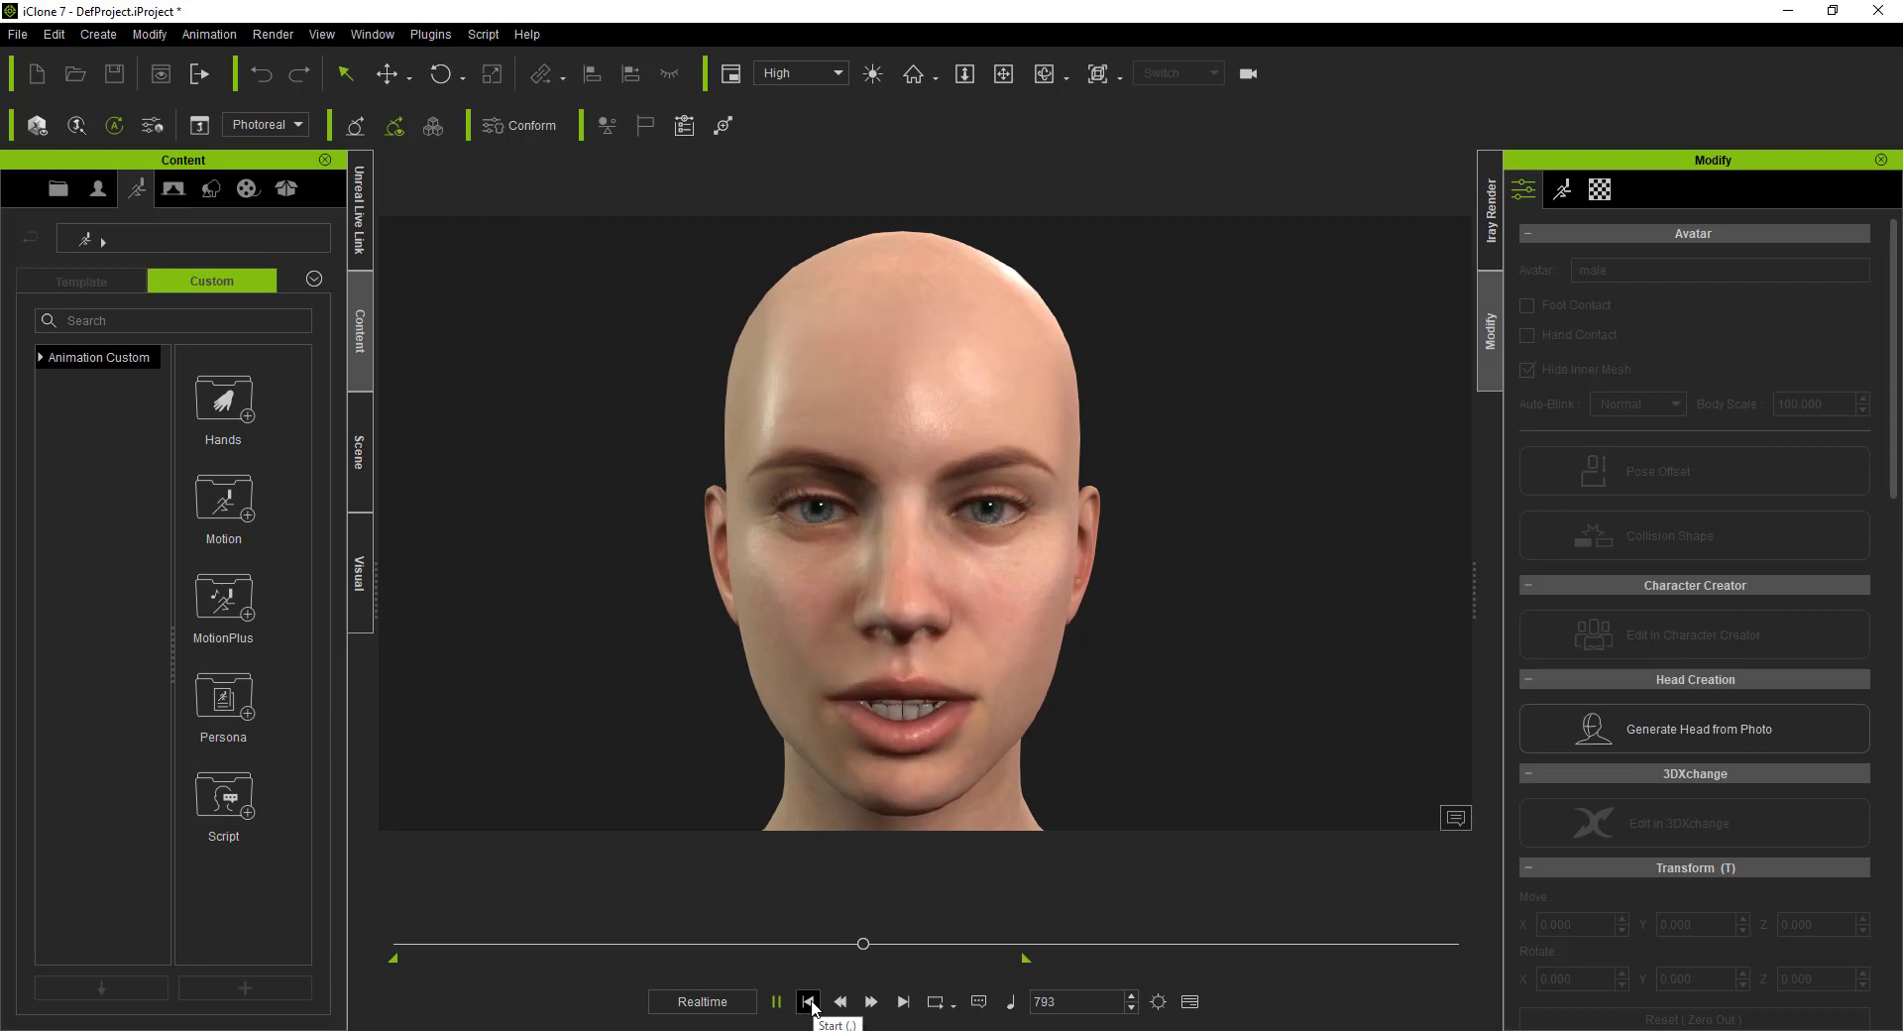
left_click(808, 1002)
Step: Change the Viseme clip speed to 10%, applying it to both lip-sync clips
left_click(1189, 1001)
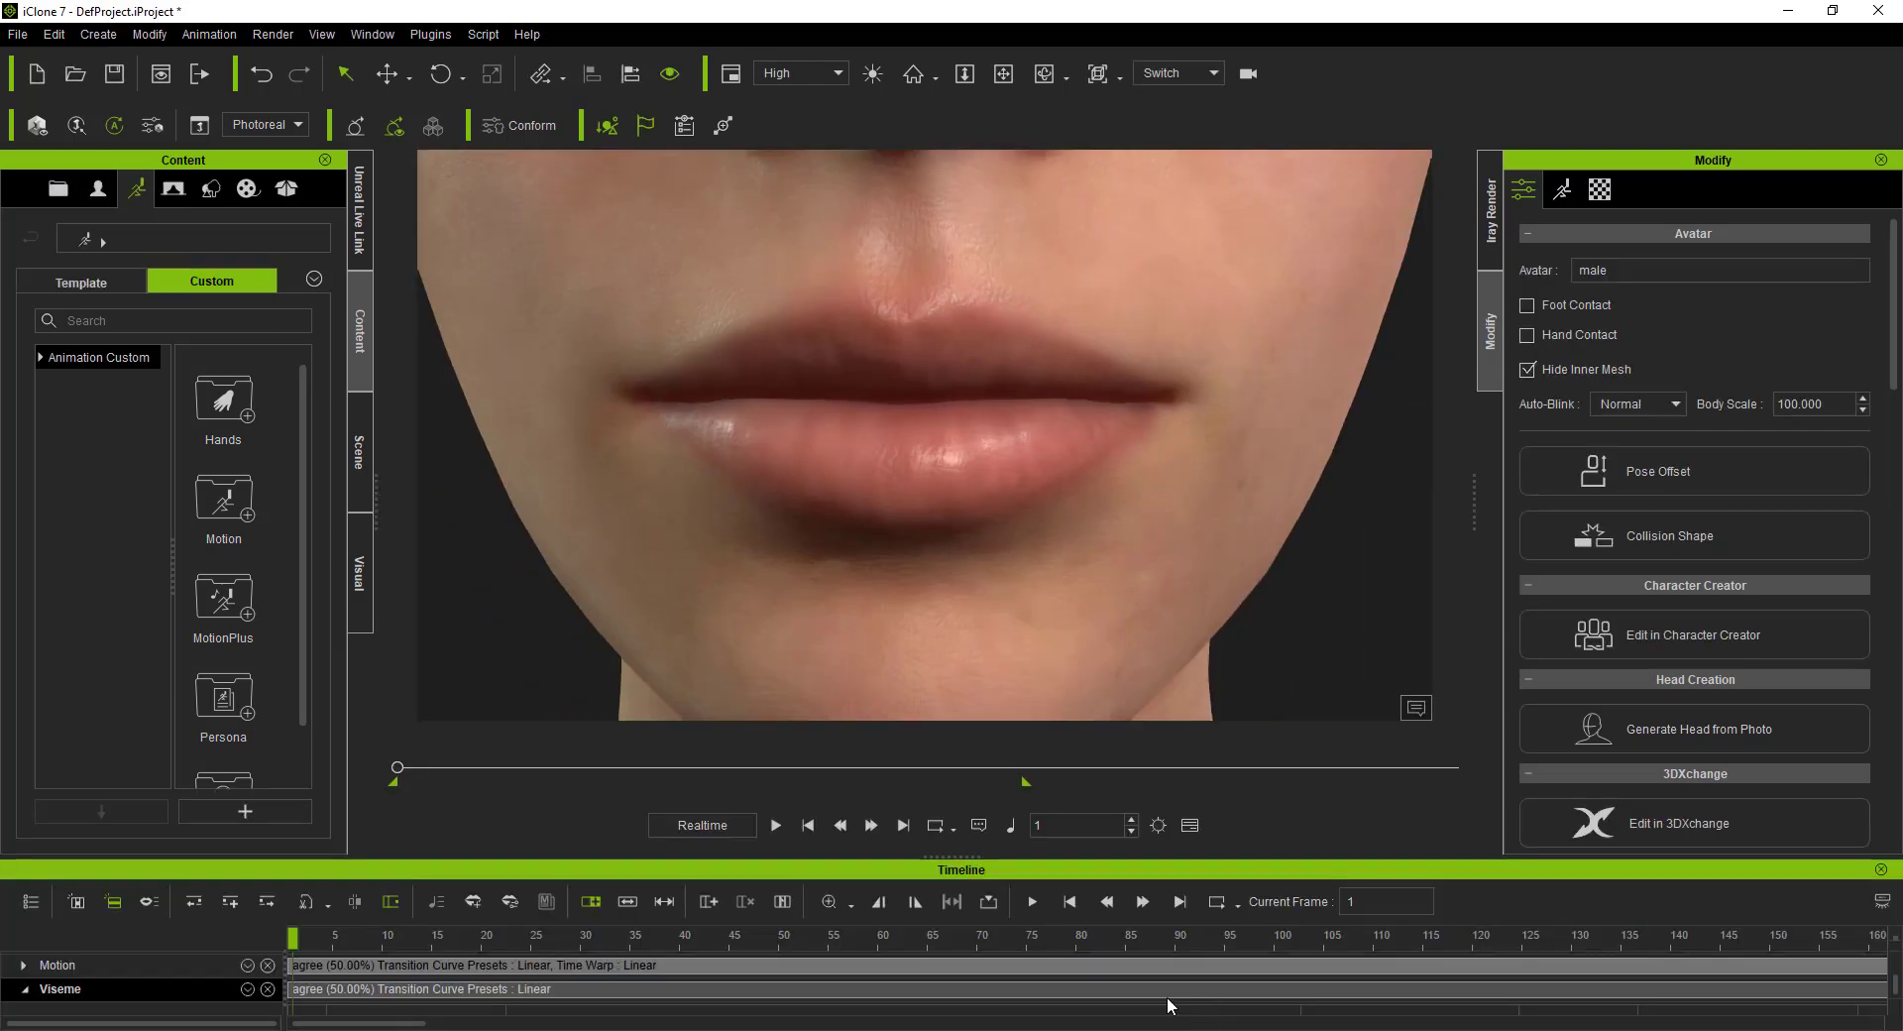
right_click(1069, 985)
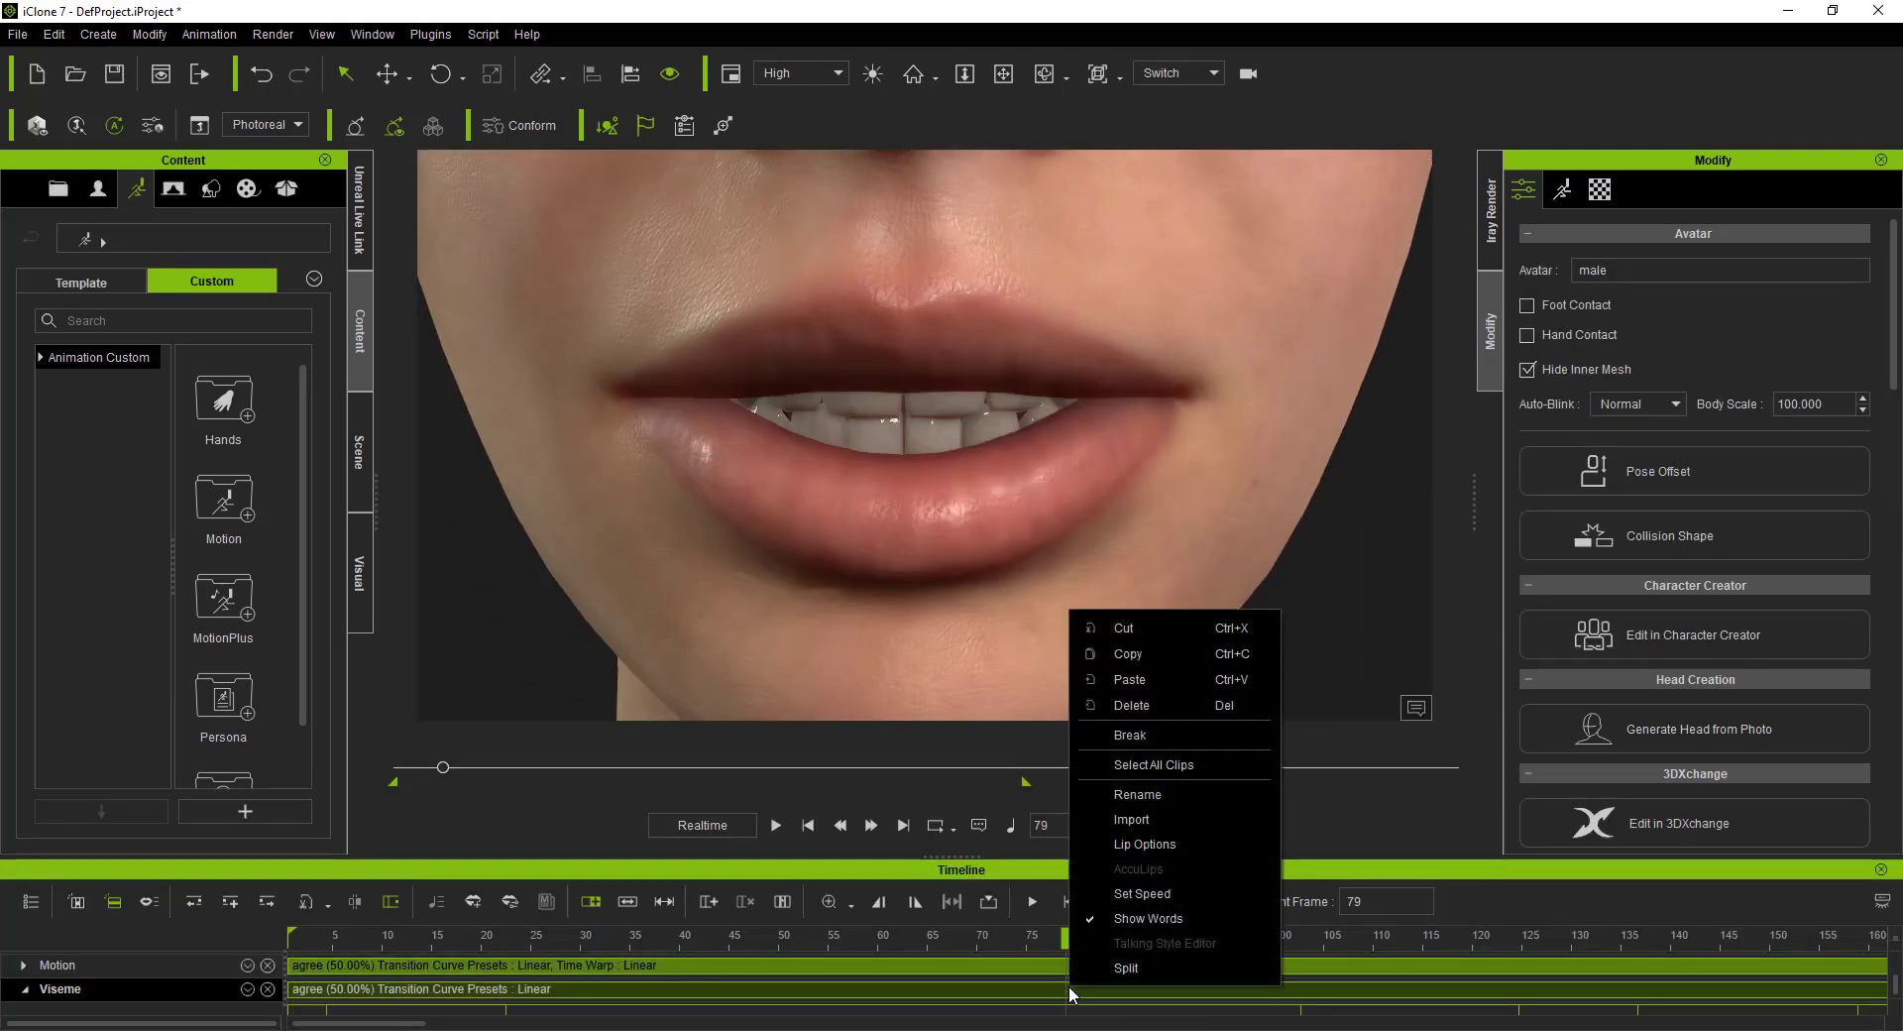
left_click(1157, 895)
double_click(1348, 227)
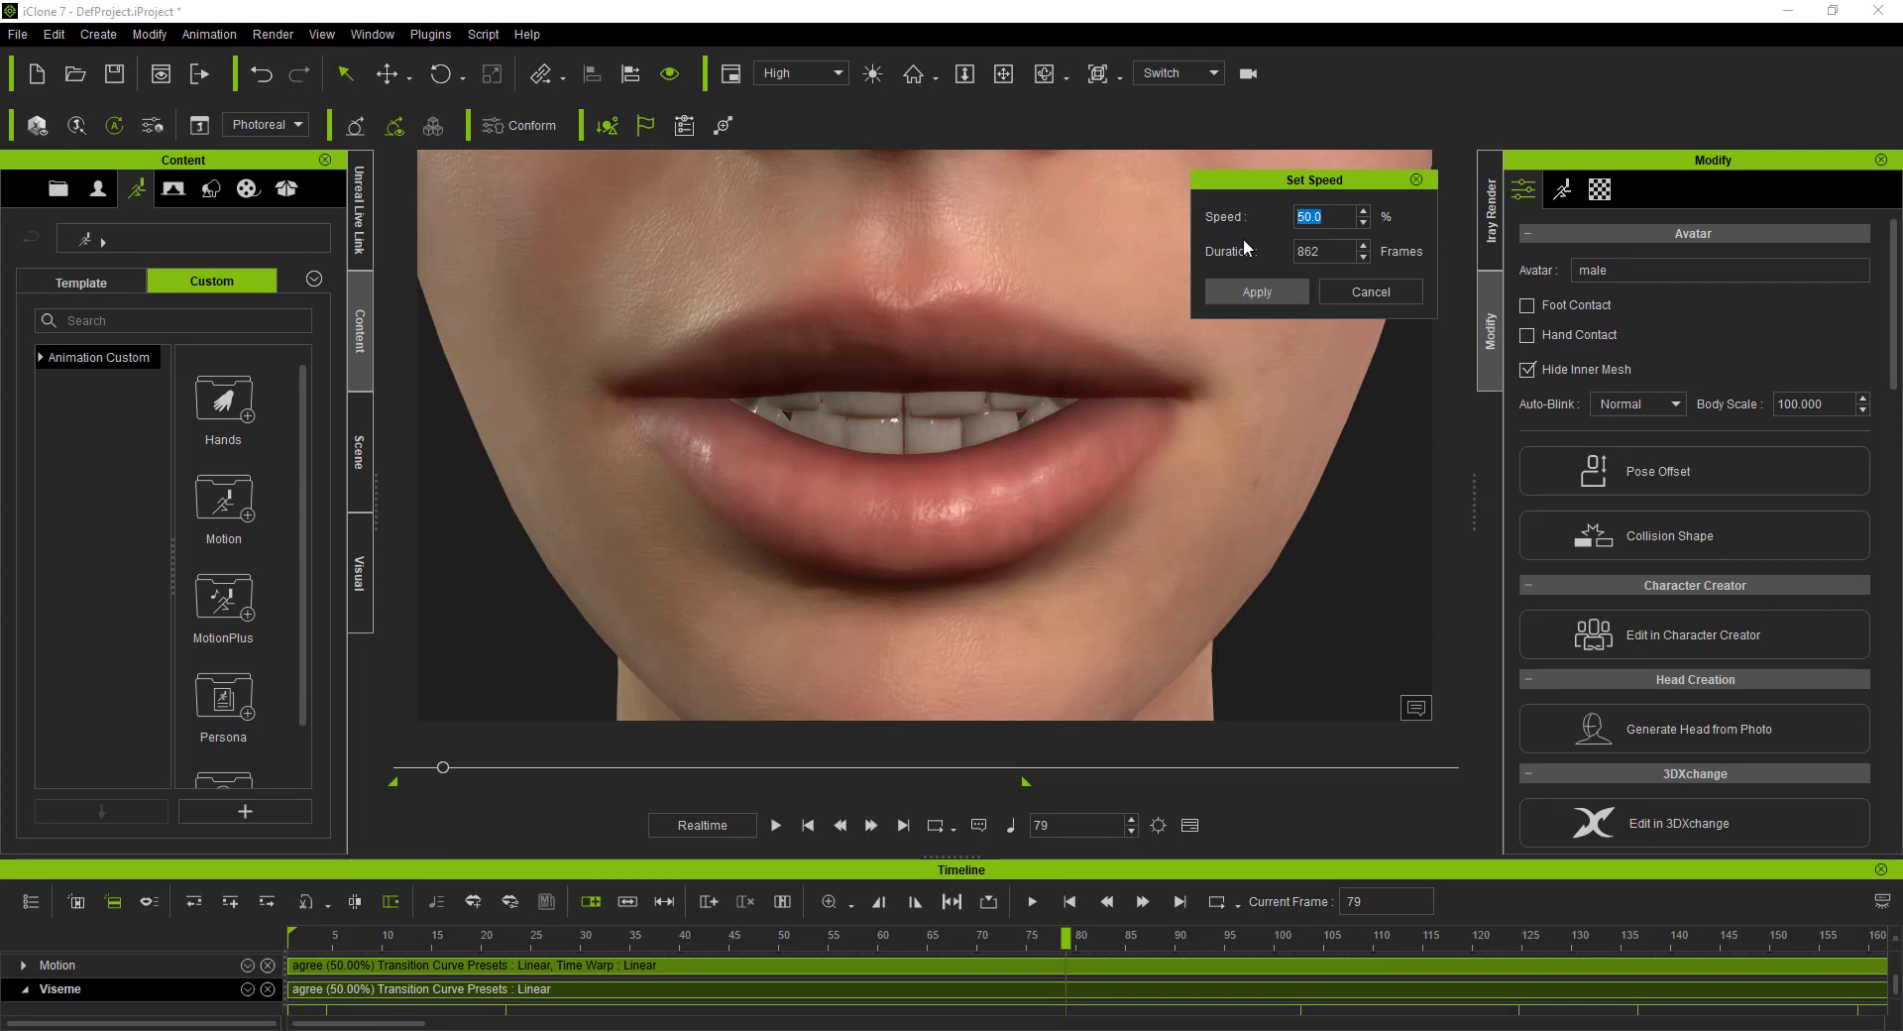
type("10")
left_click(1257, 292)
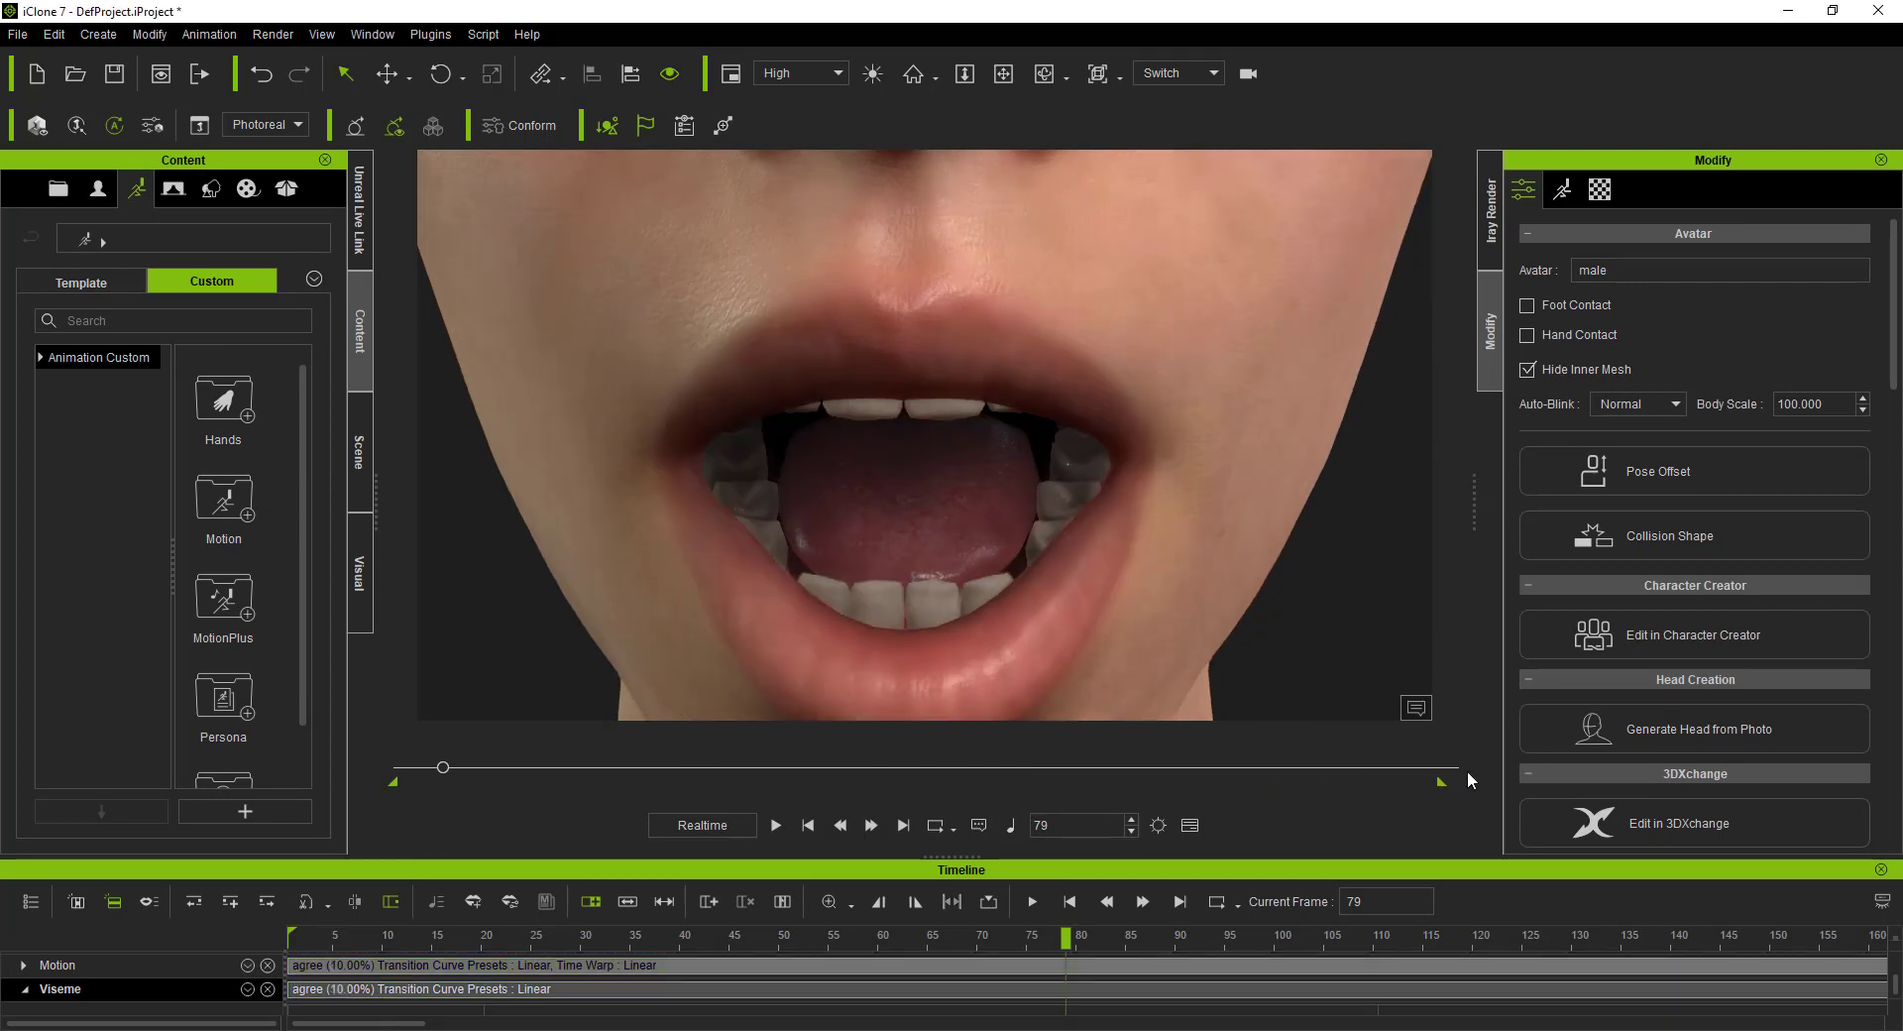
Step: Play the 10%-speed talking animation from the first frame
left_click(1190, 825)
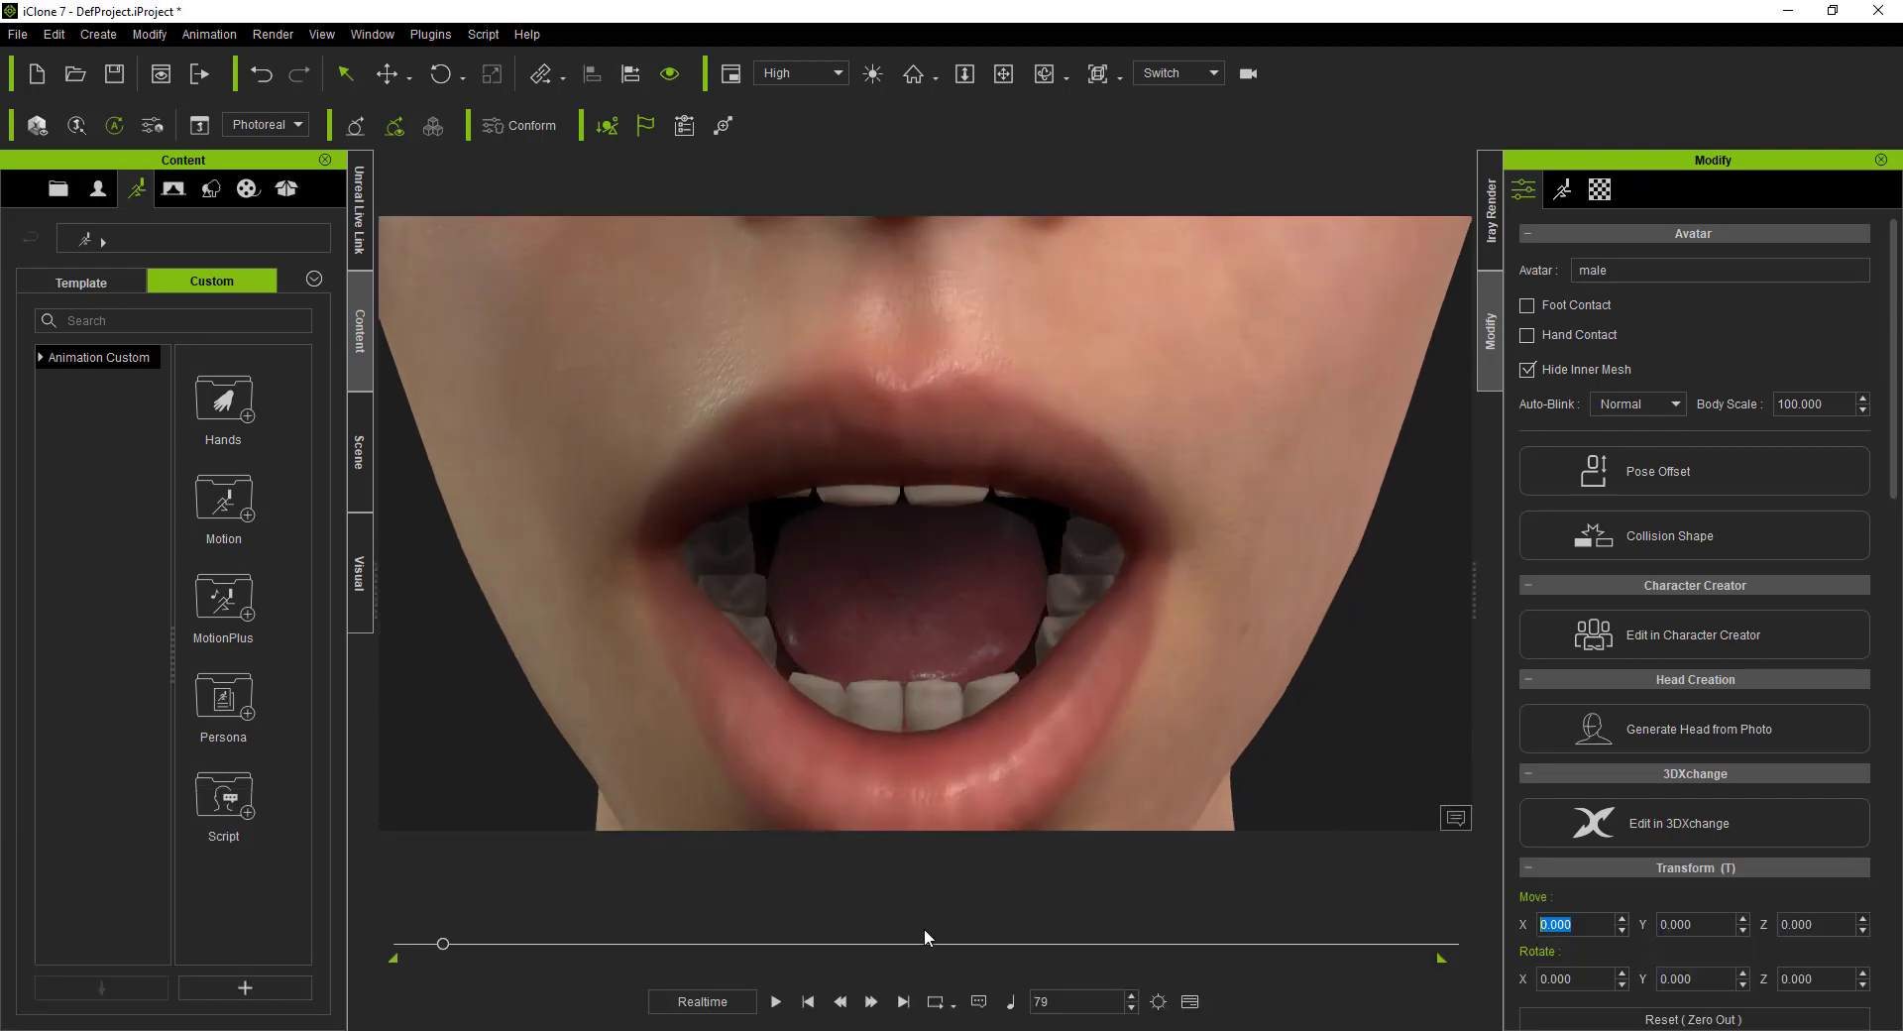
left_click(806, 1002)
left_click(776, 1002)
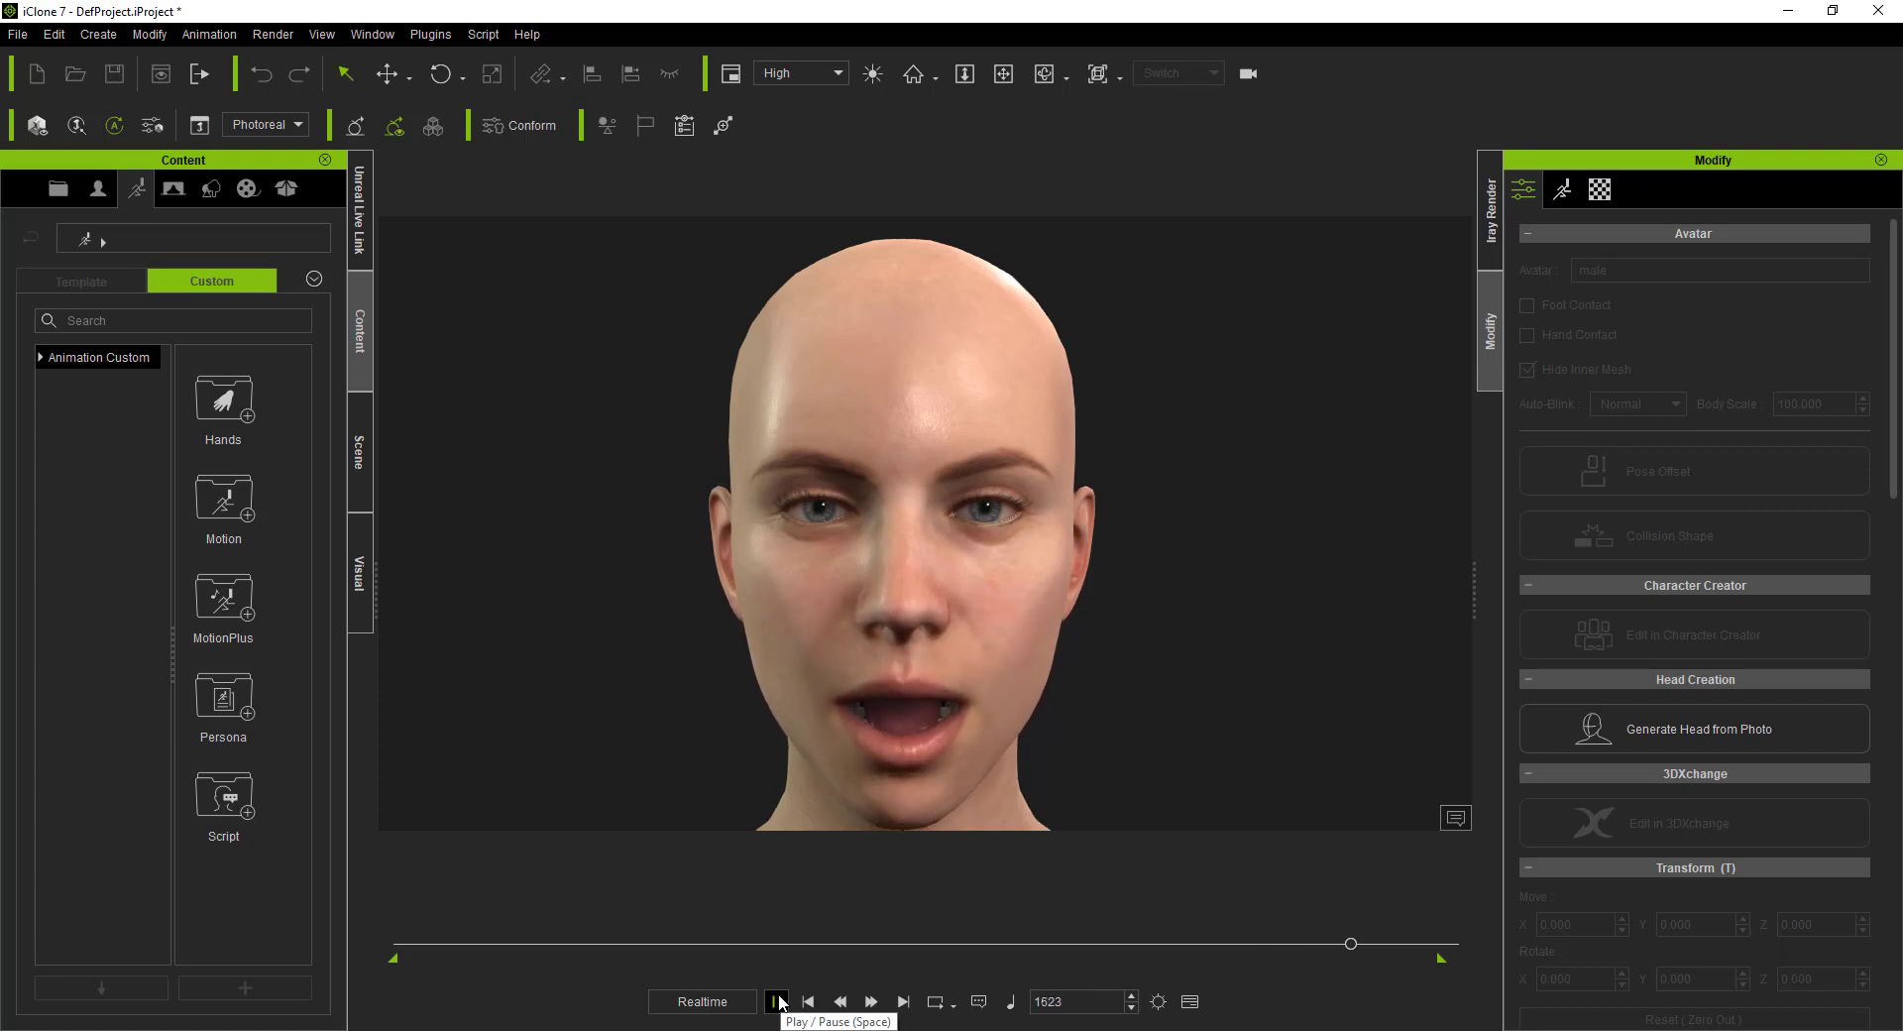
Step: Set the Motion and Viseme clips to 200% speed, shortening them to about 215 frames
left_click(1190, 1000)
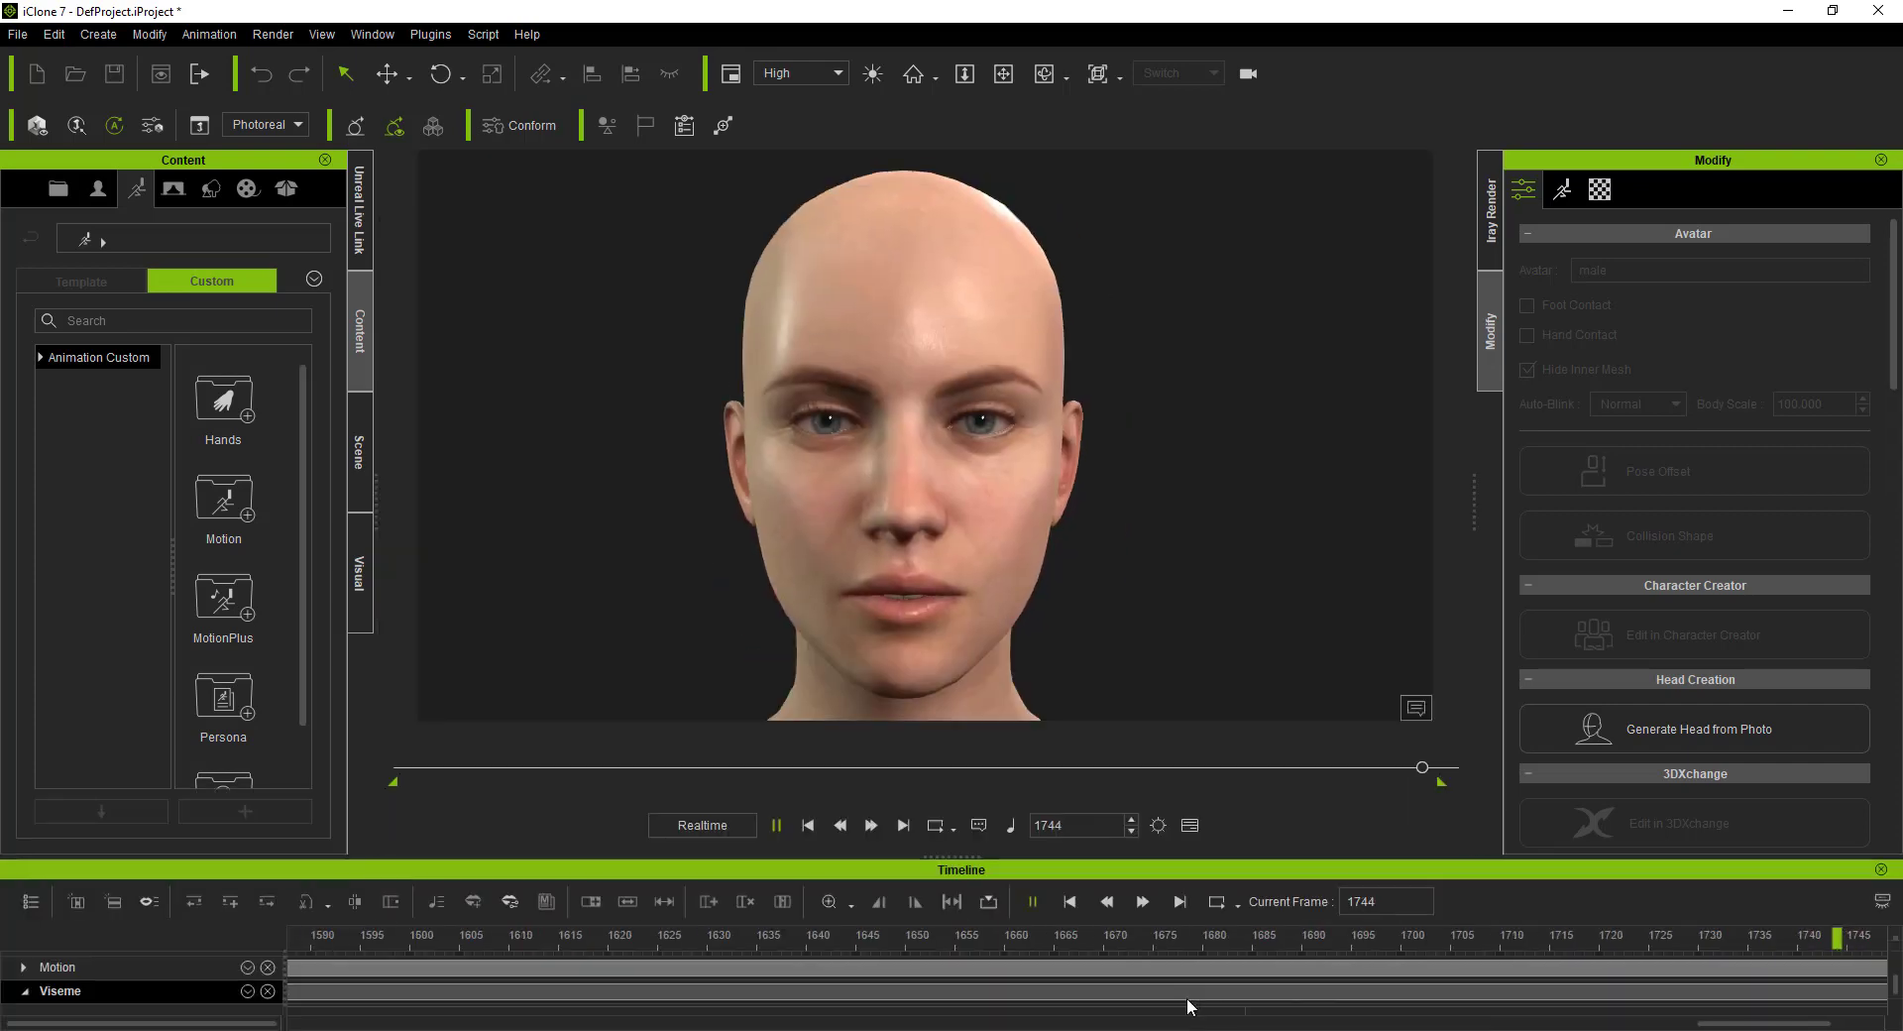
right_click(1062, 969)
left_click(1071, 998)
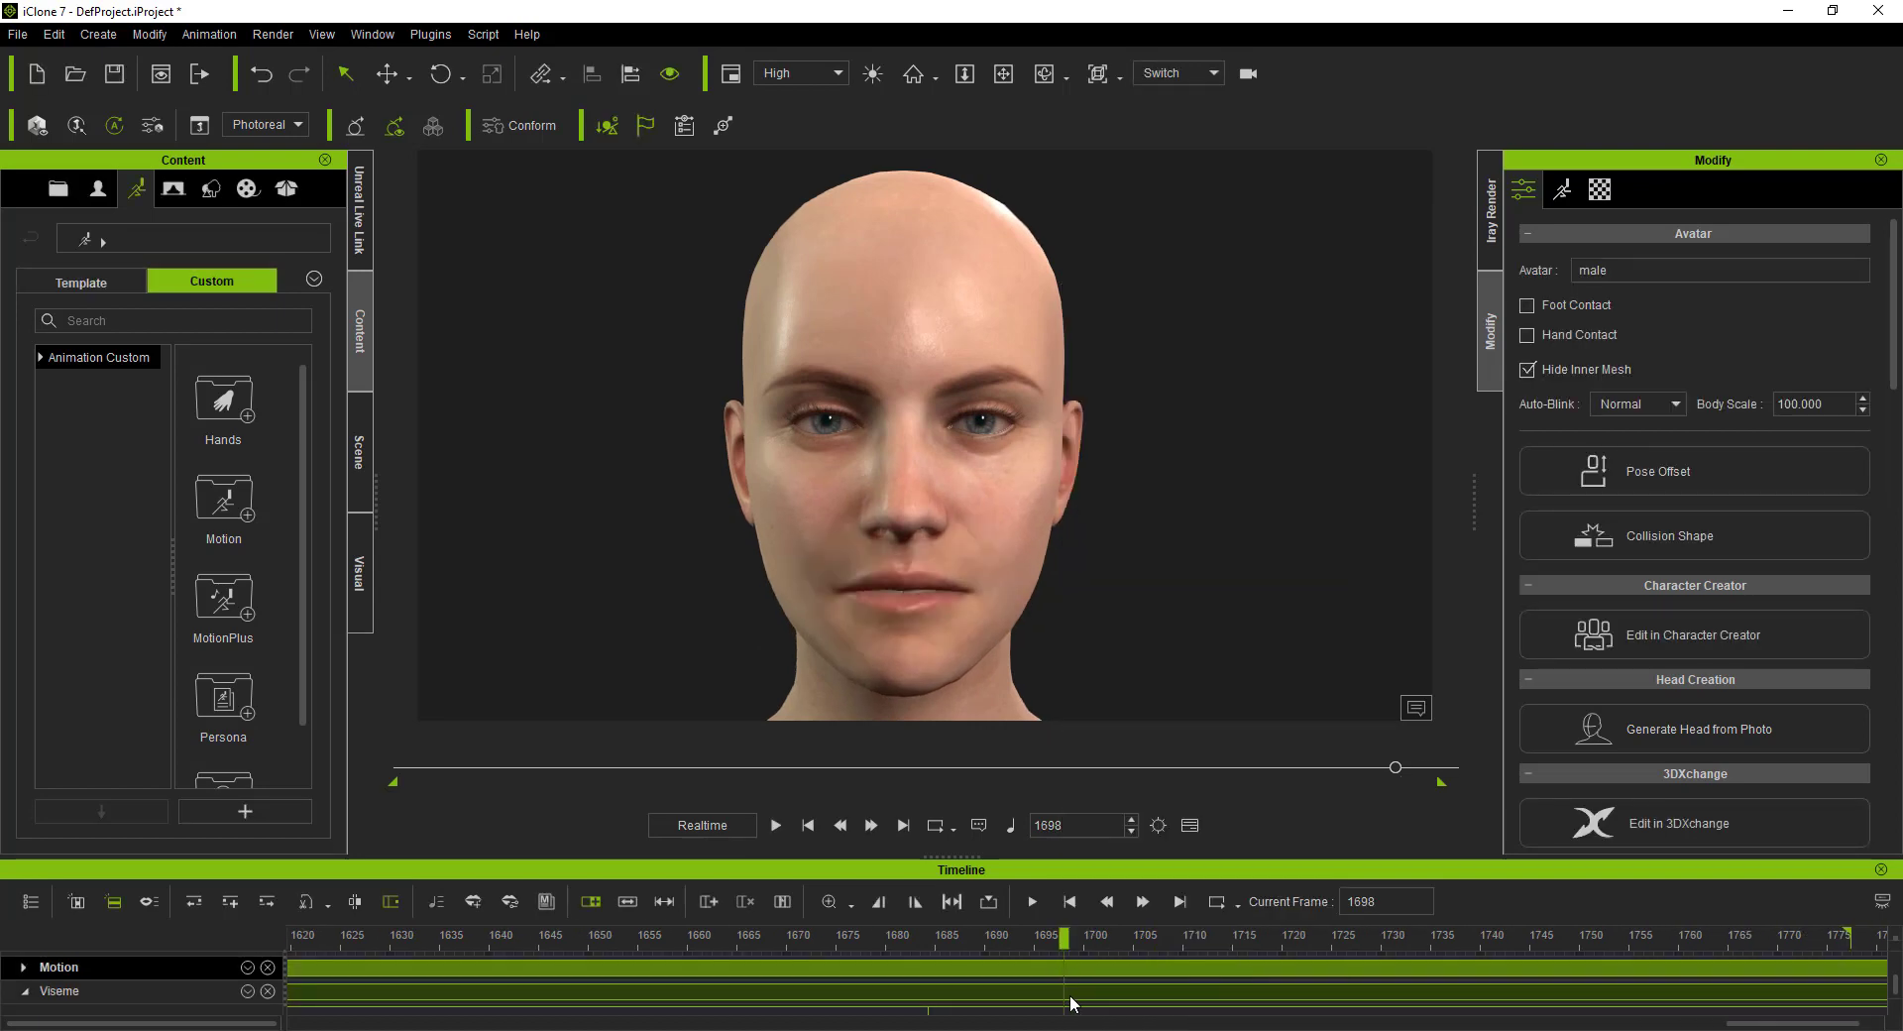
scroll(991, 1007, "up", 3)
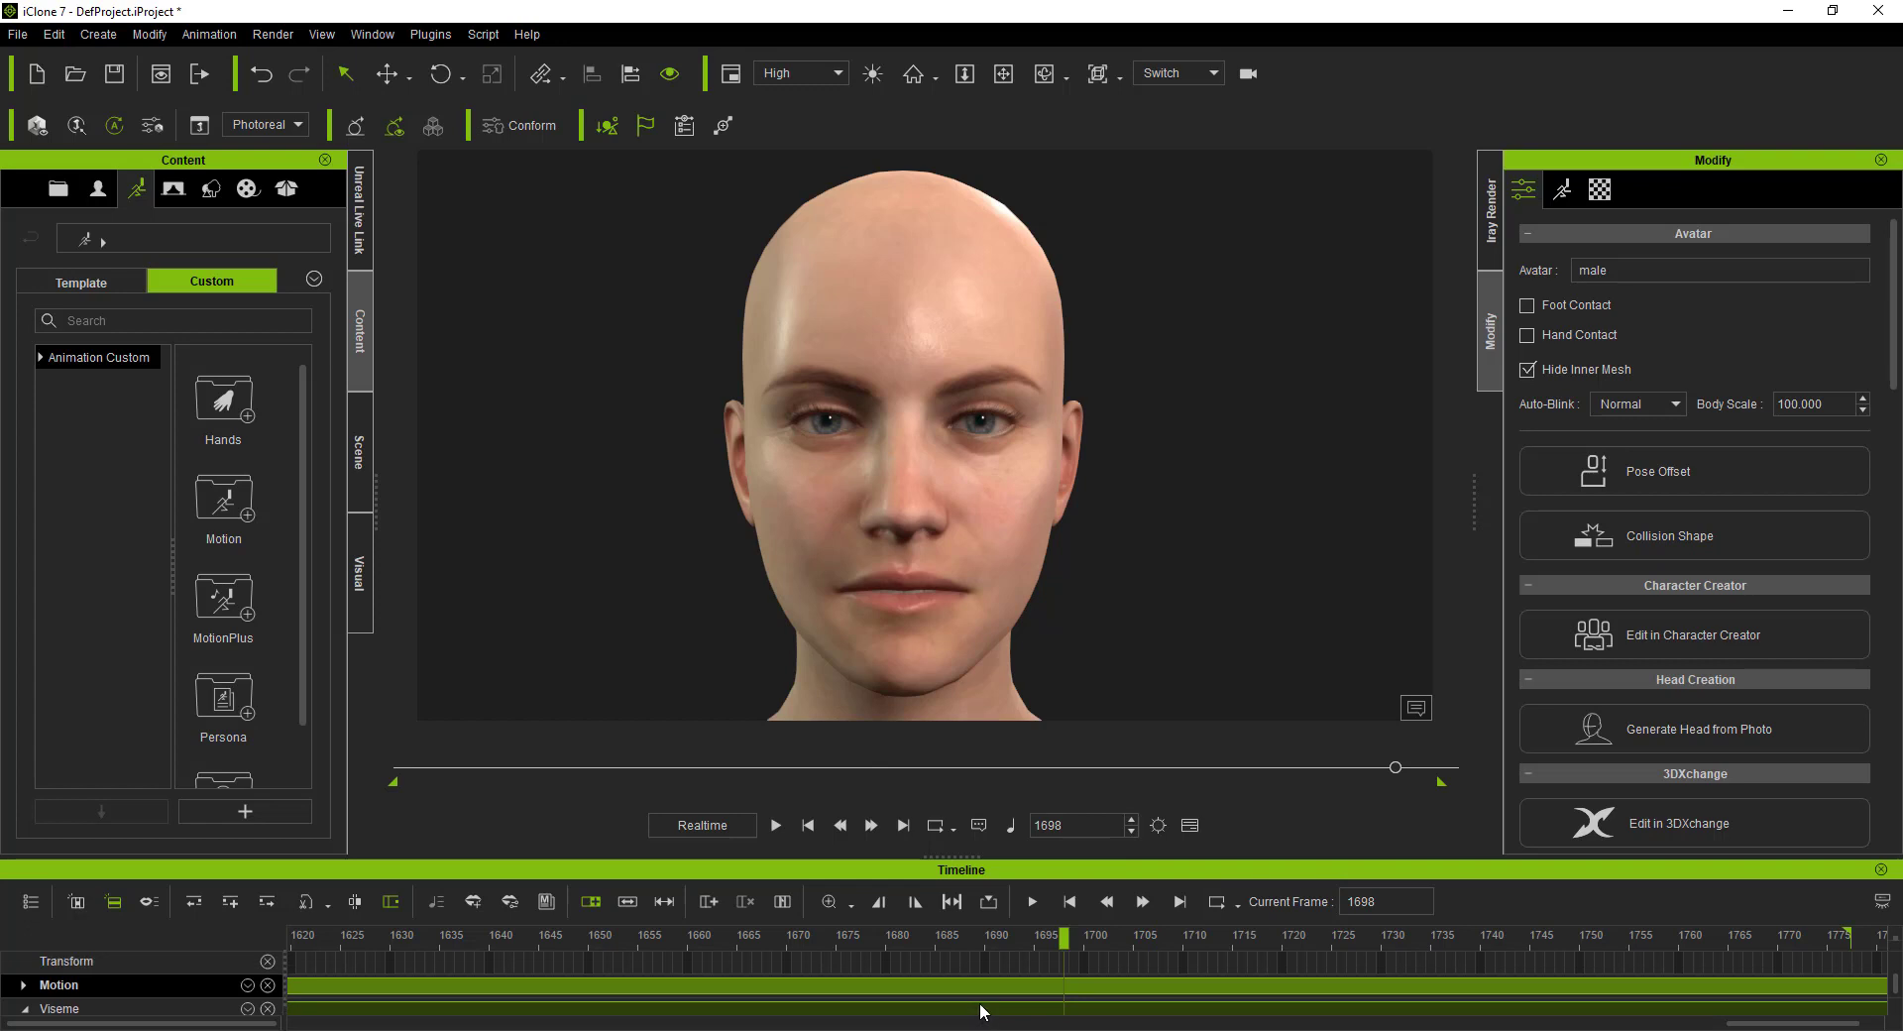
right_click(986, 1001)
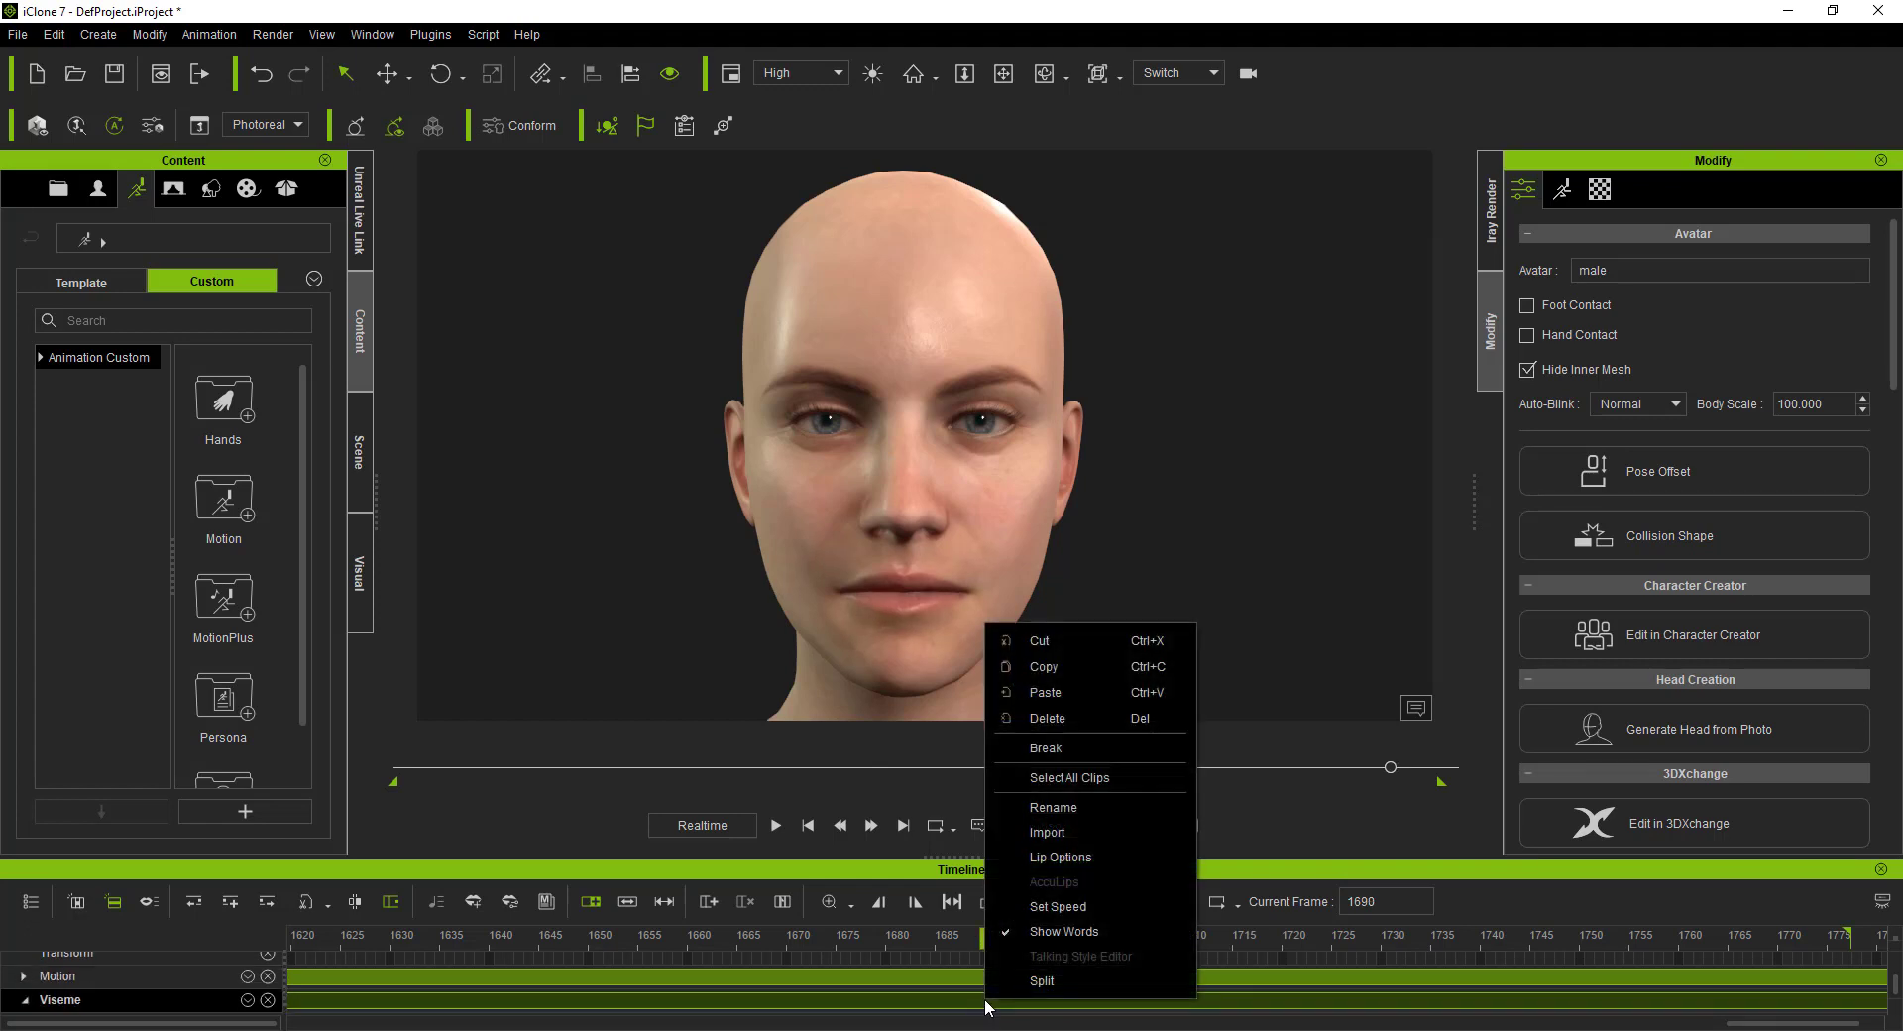
left_click(1109, 907)
left_click_drag(1339, 222, 1243, 222)
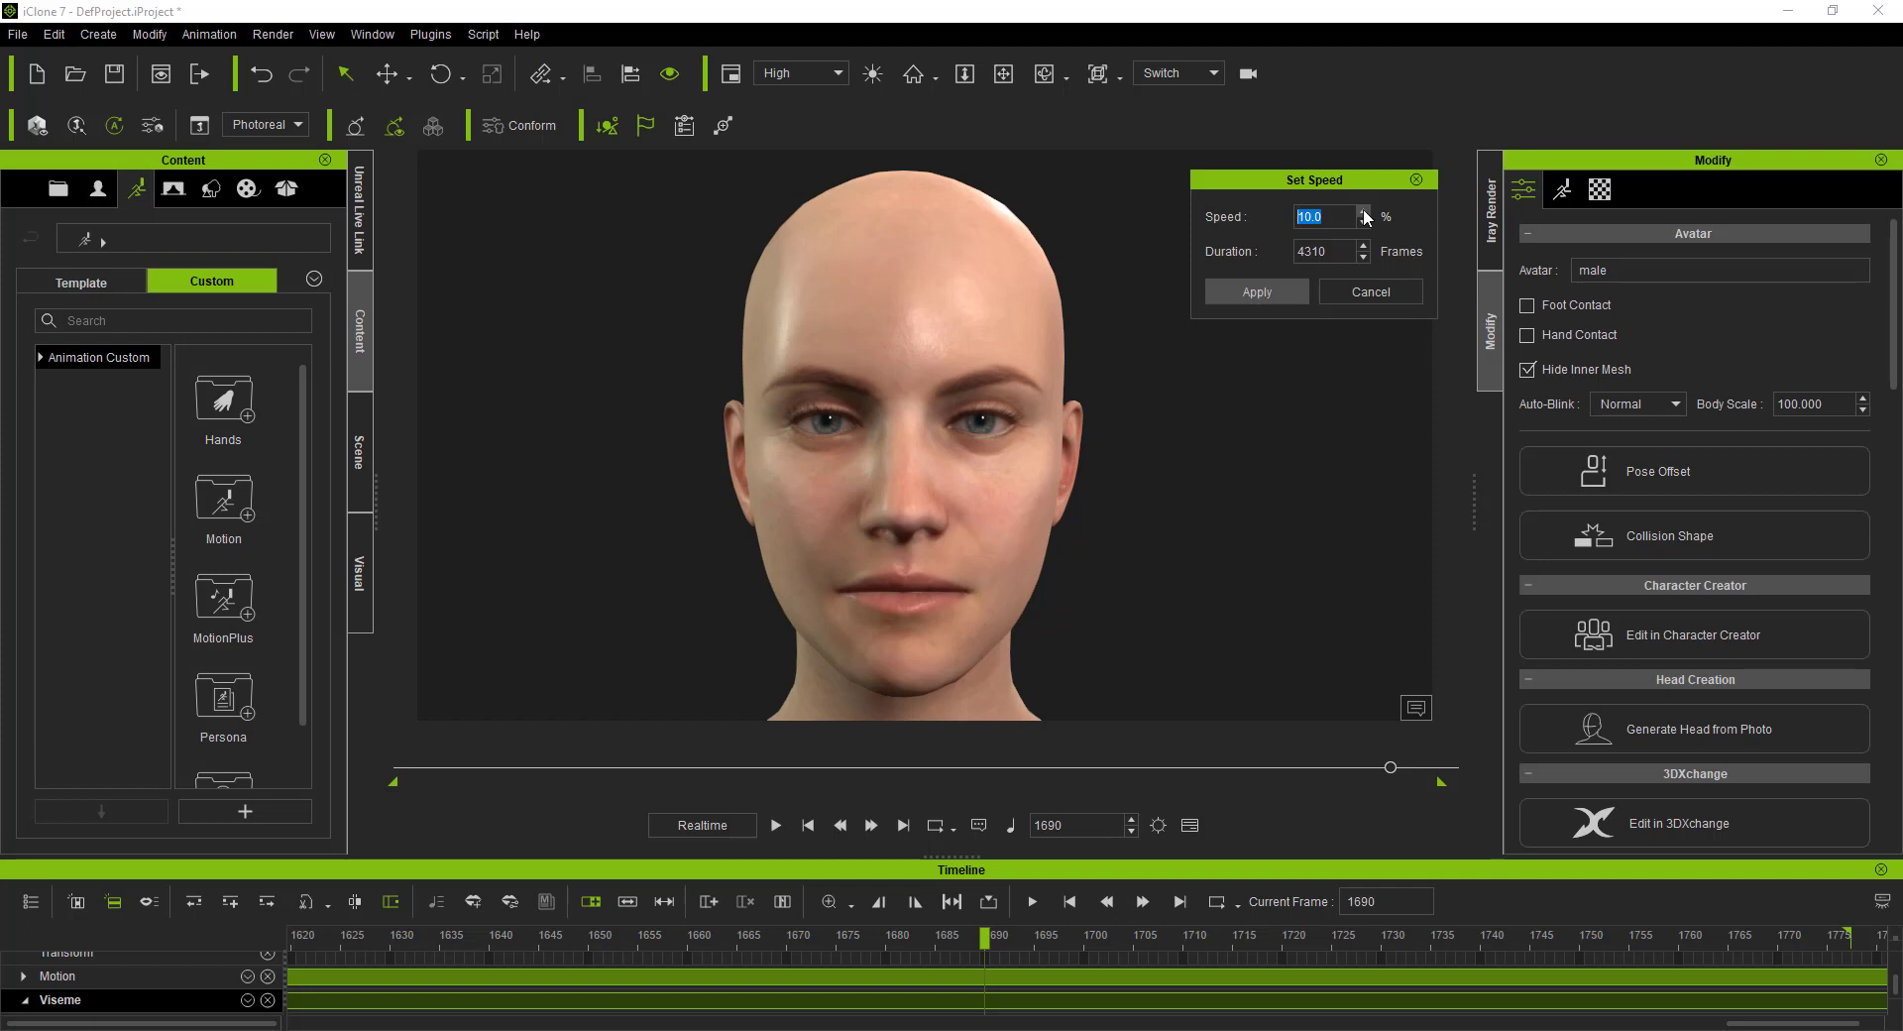
type("1")
left_click(1364, 212)
left_click(1364, 212)
left_click(1364, 212)
left_click_drag(1346, 212, 1175, 216)
type("2")
left_click(1213, 289)
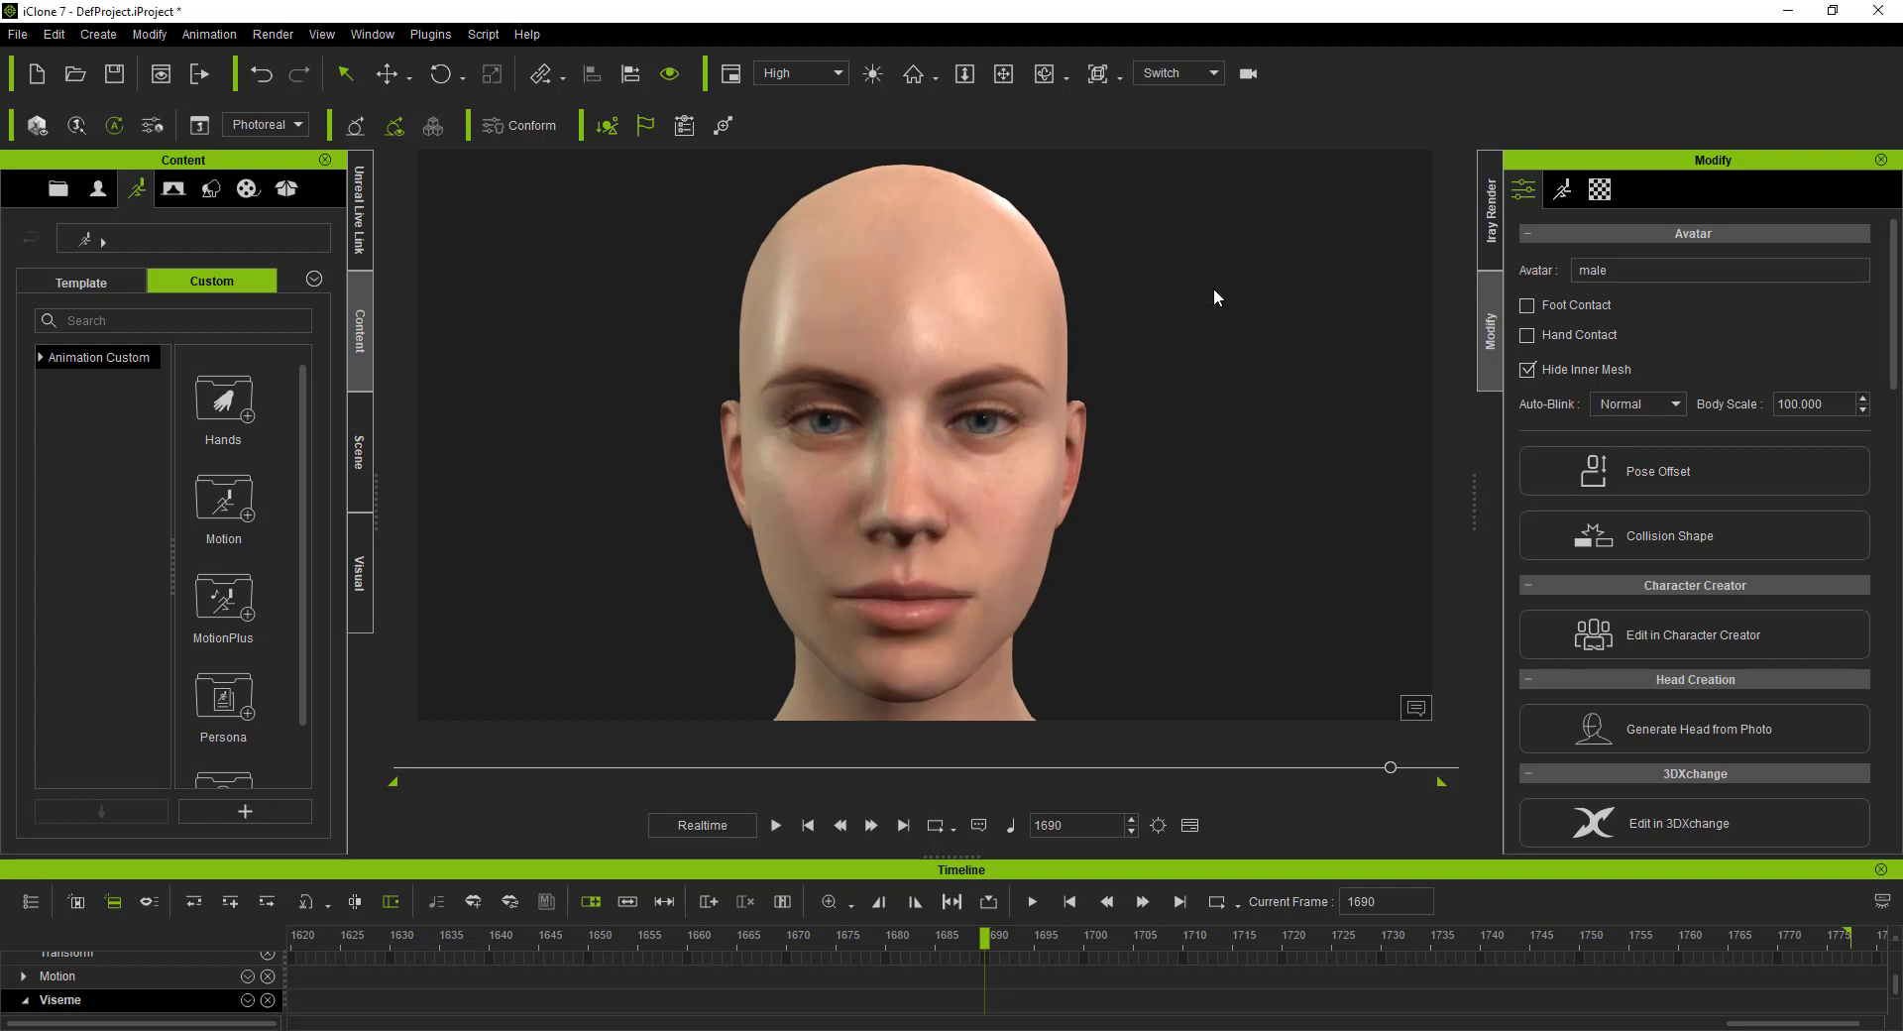
left_click(1189, 825)
Step: Preview the 200%-speed lip-sync twice, zooming the camera in on the head
left_click(806, 1003)
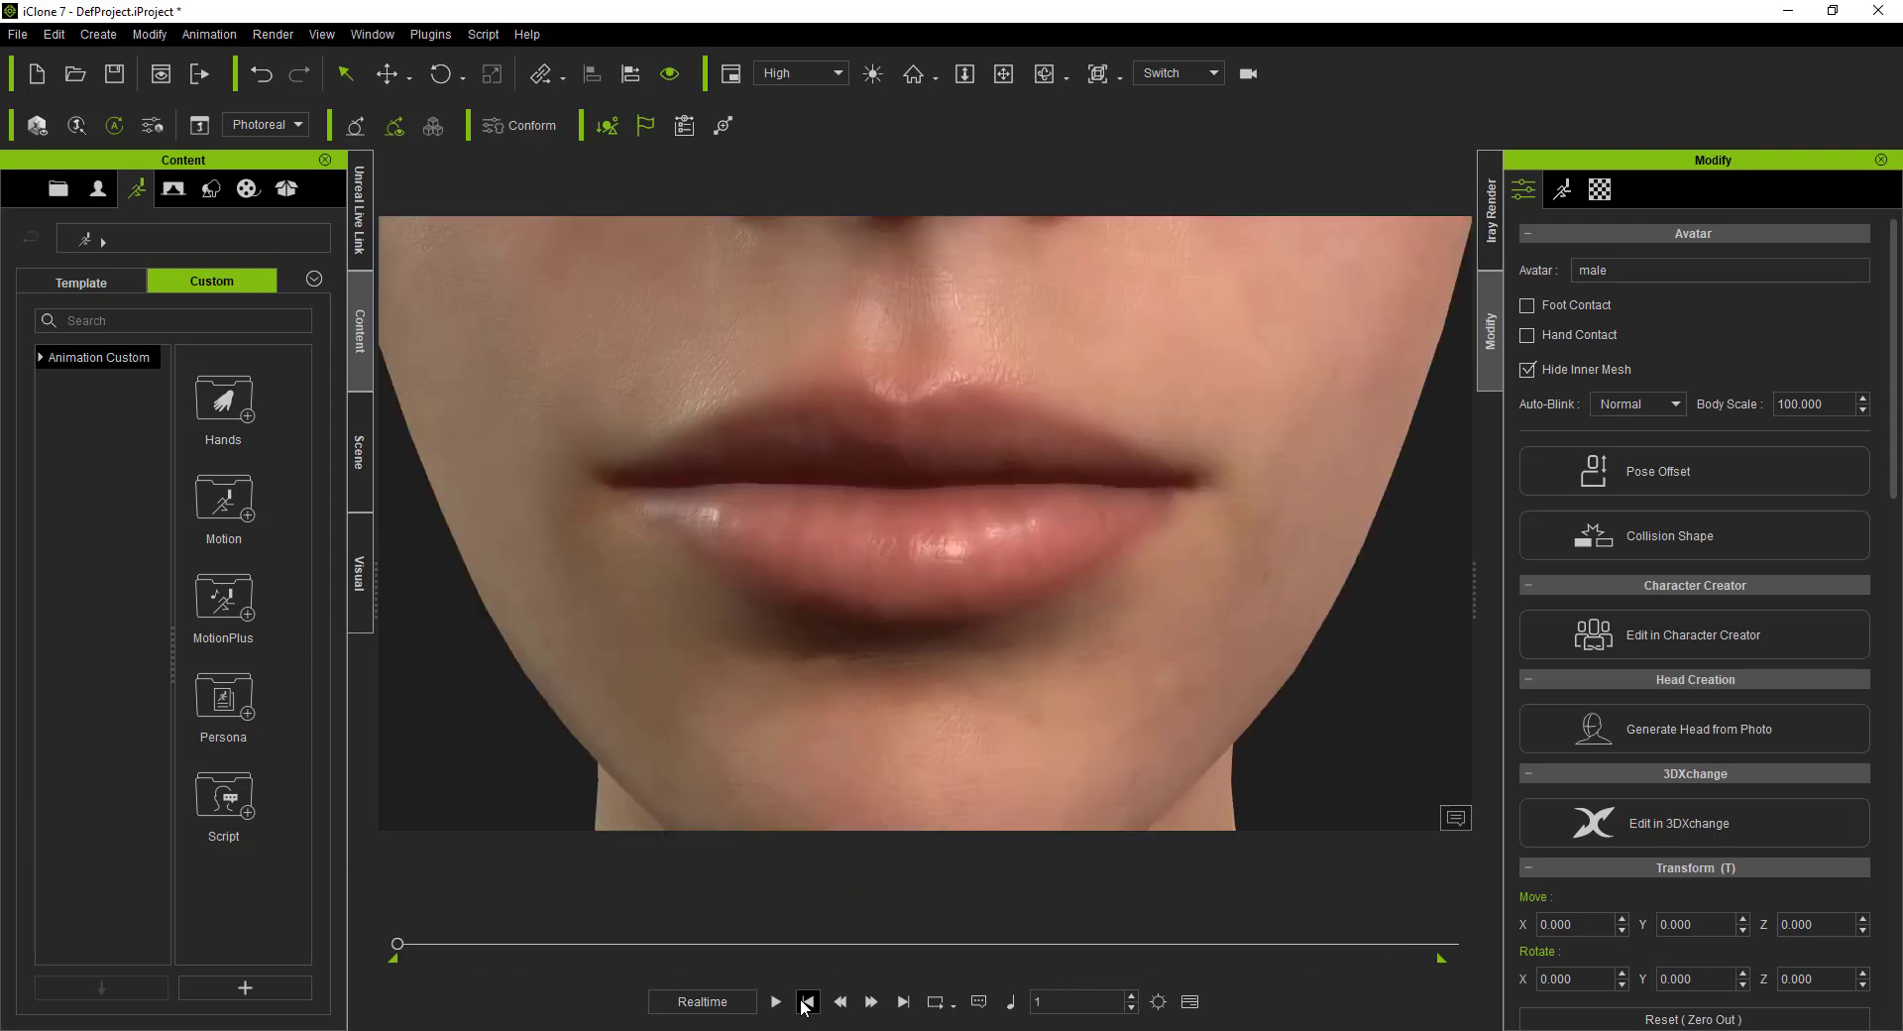
left_click(776, 1002)
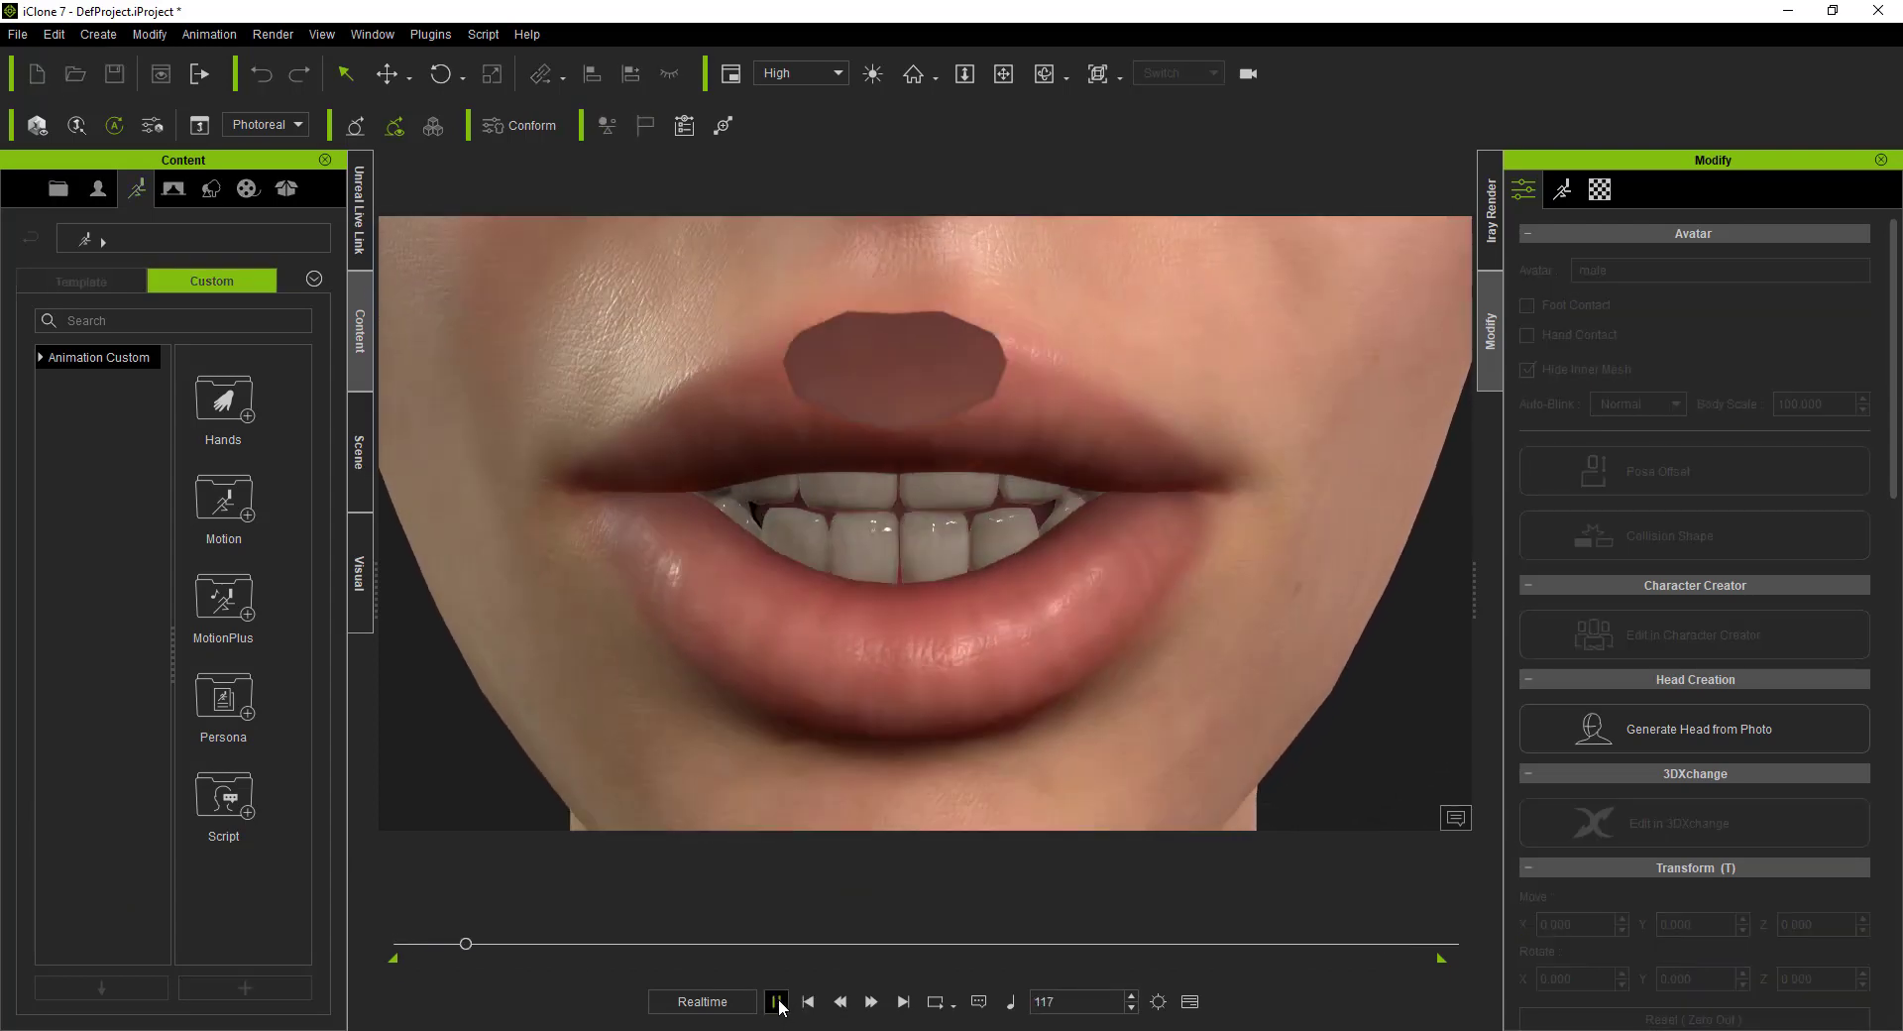
left_click(776, 1002)
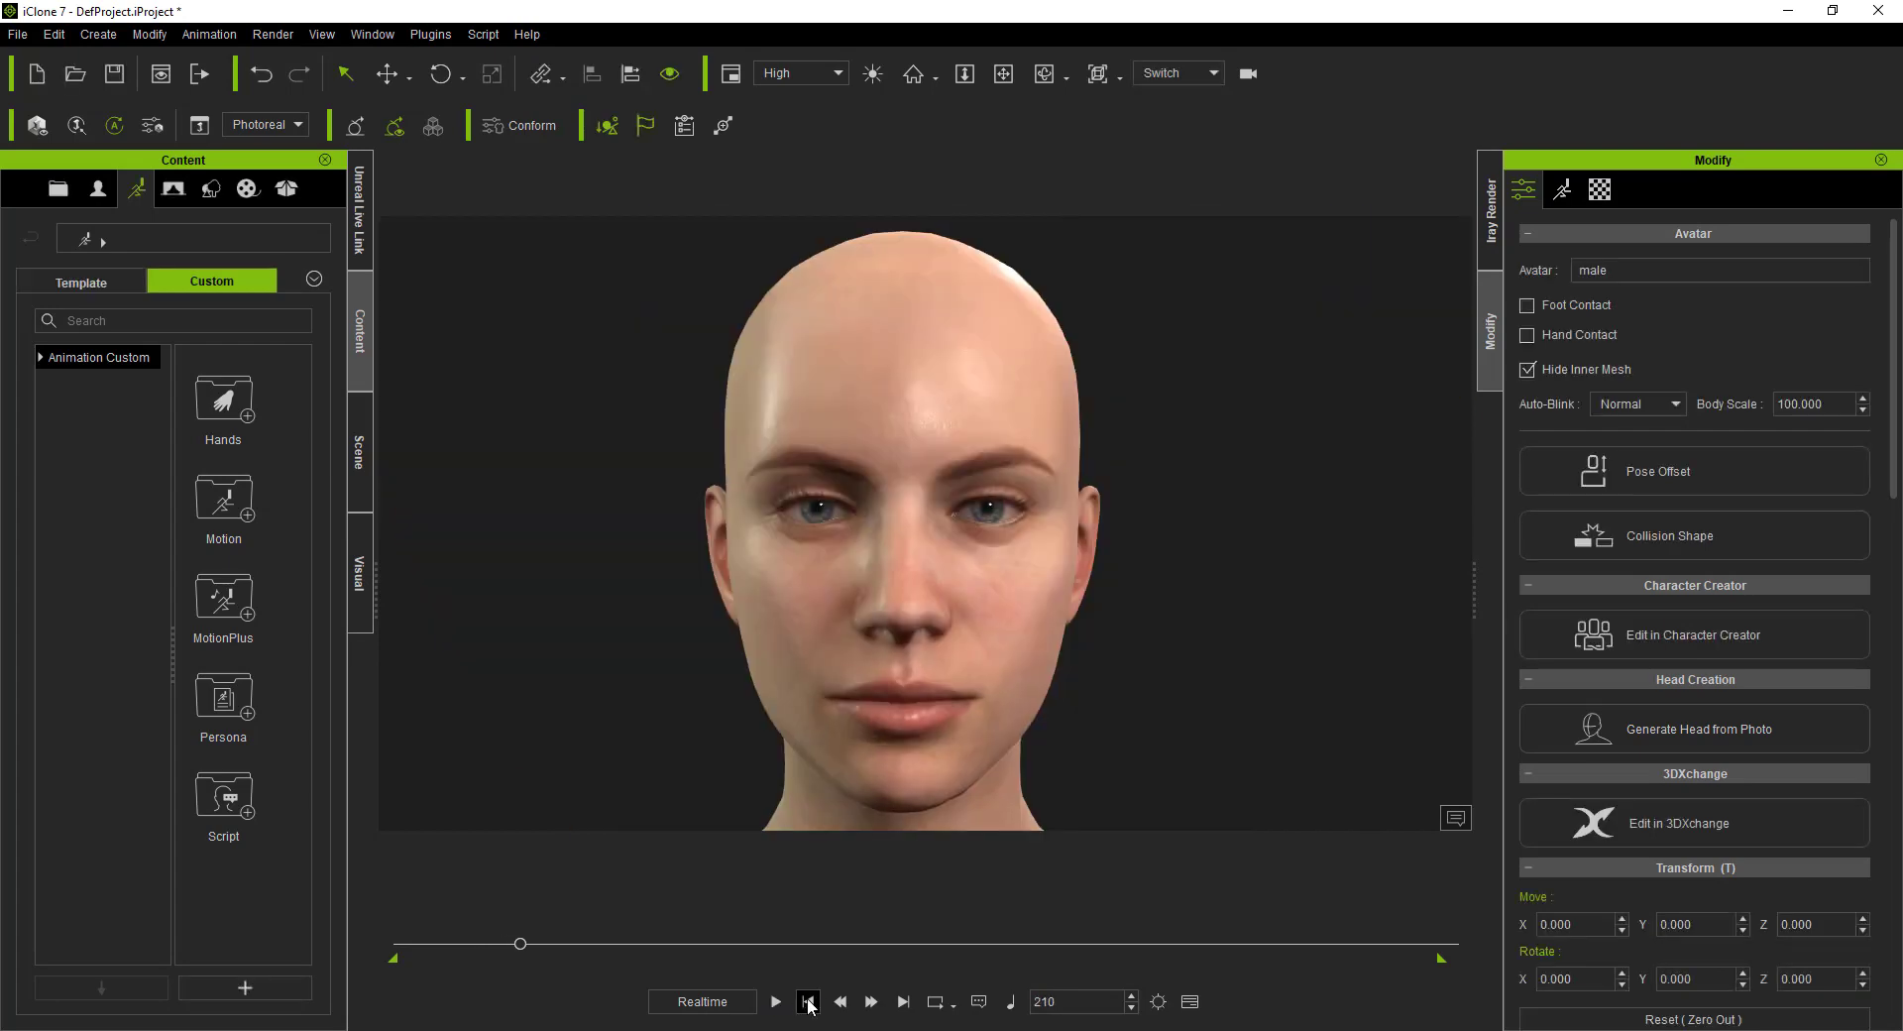
left_click(808, 1001)
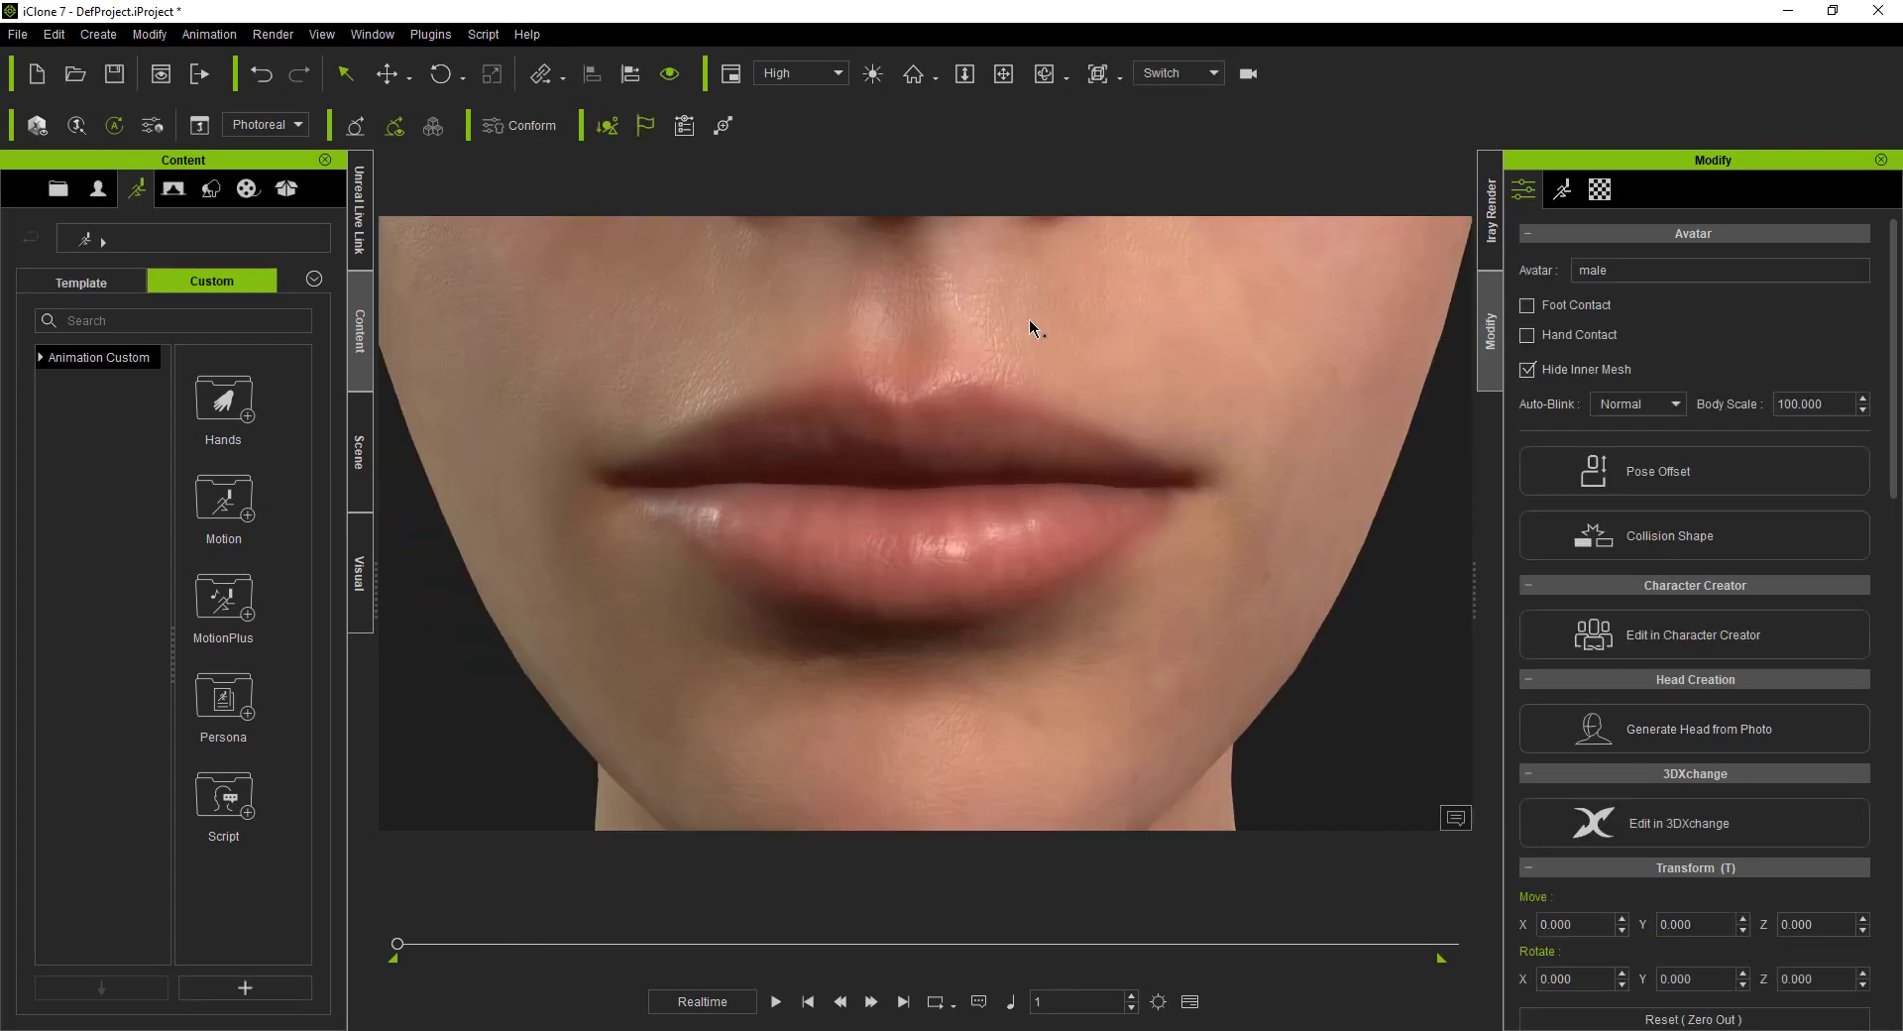
left_click(964, 73)
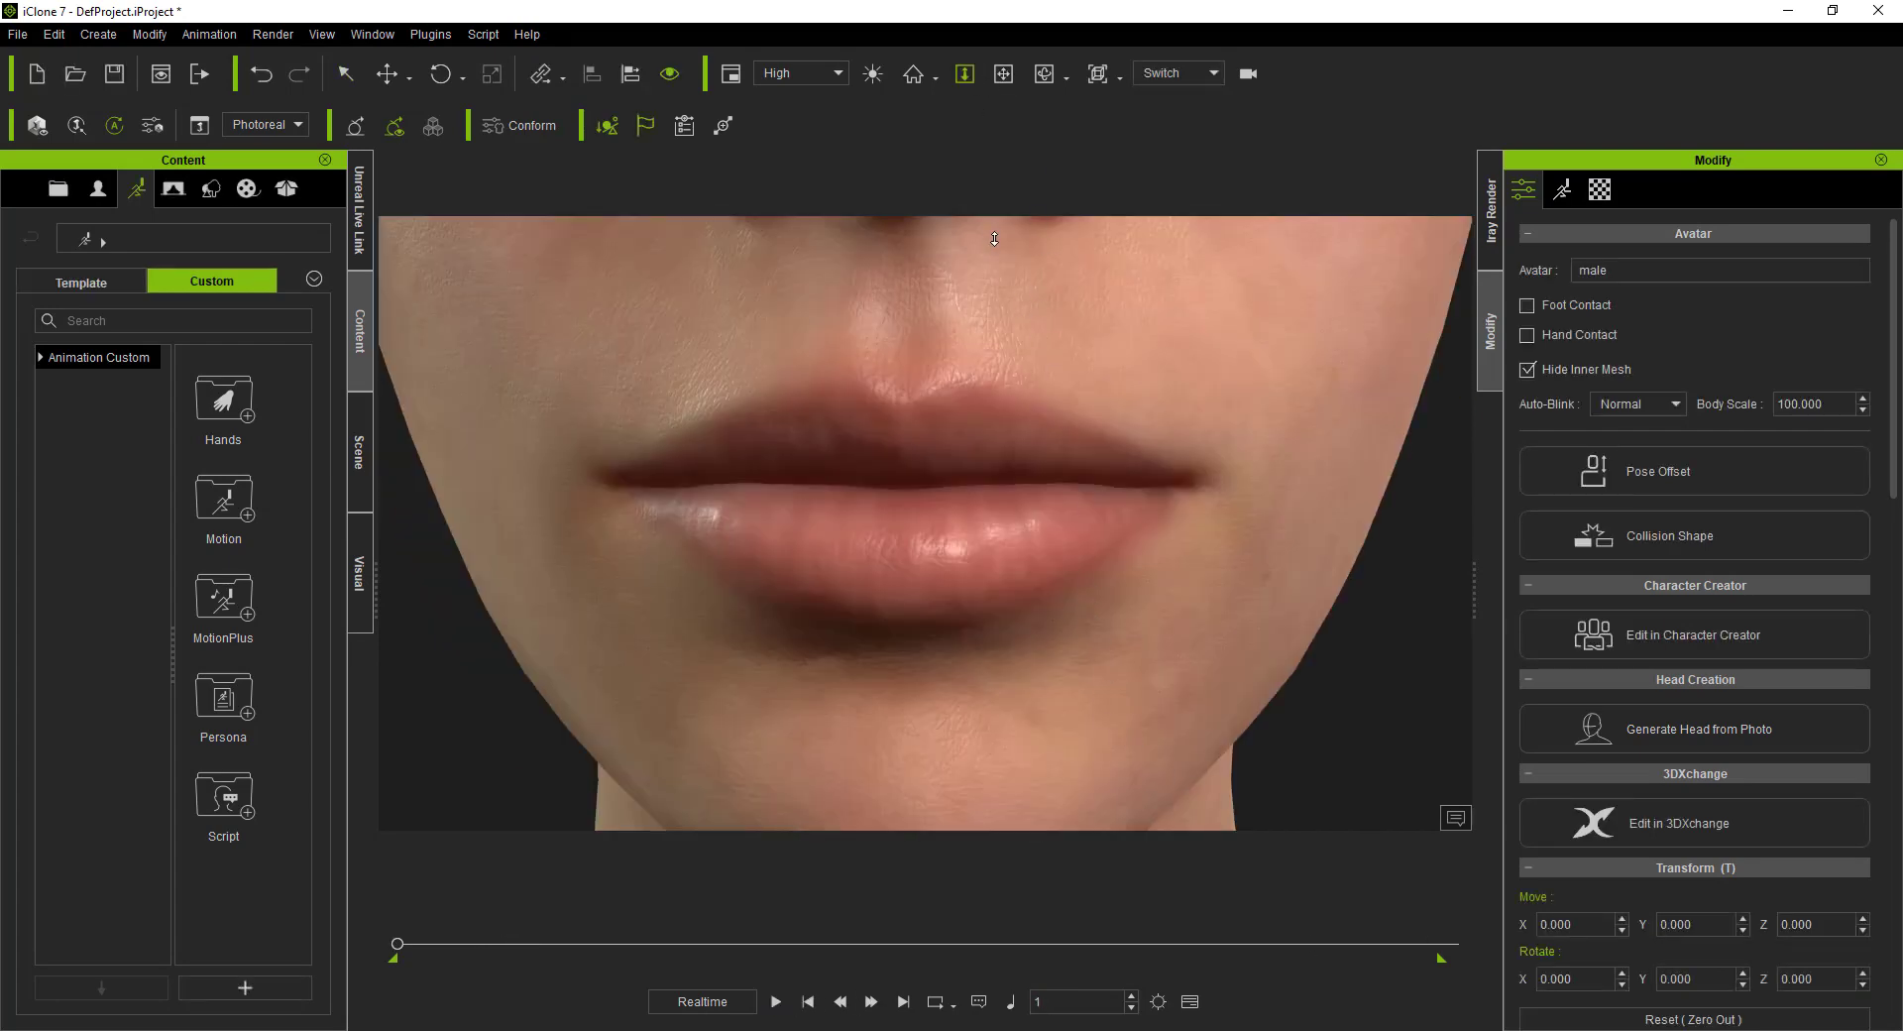
scroll(994, 238, "down", 2)
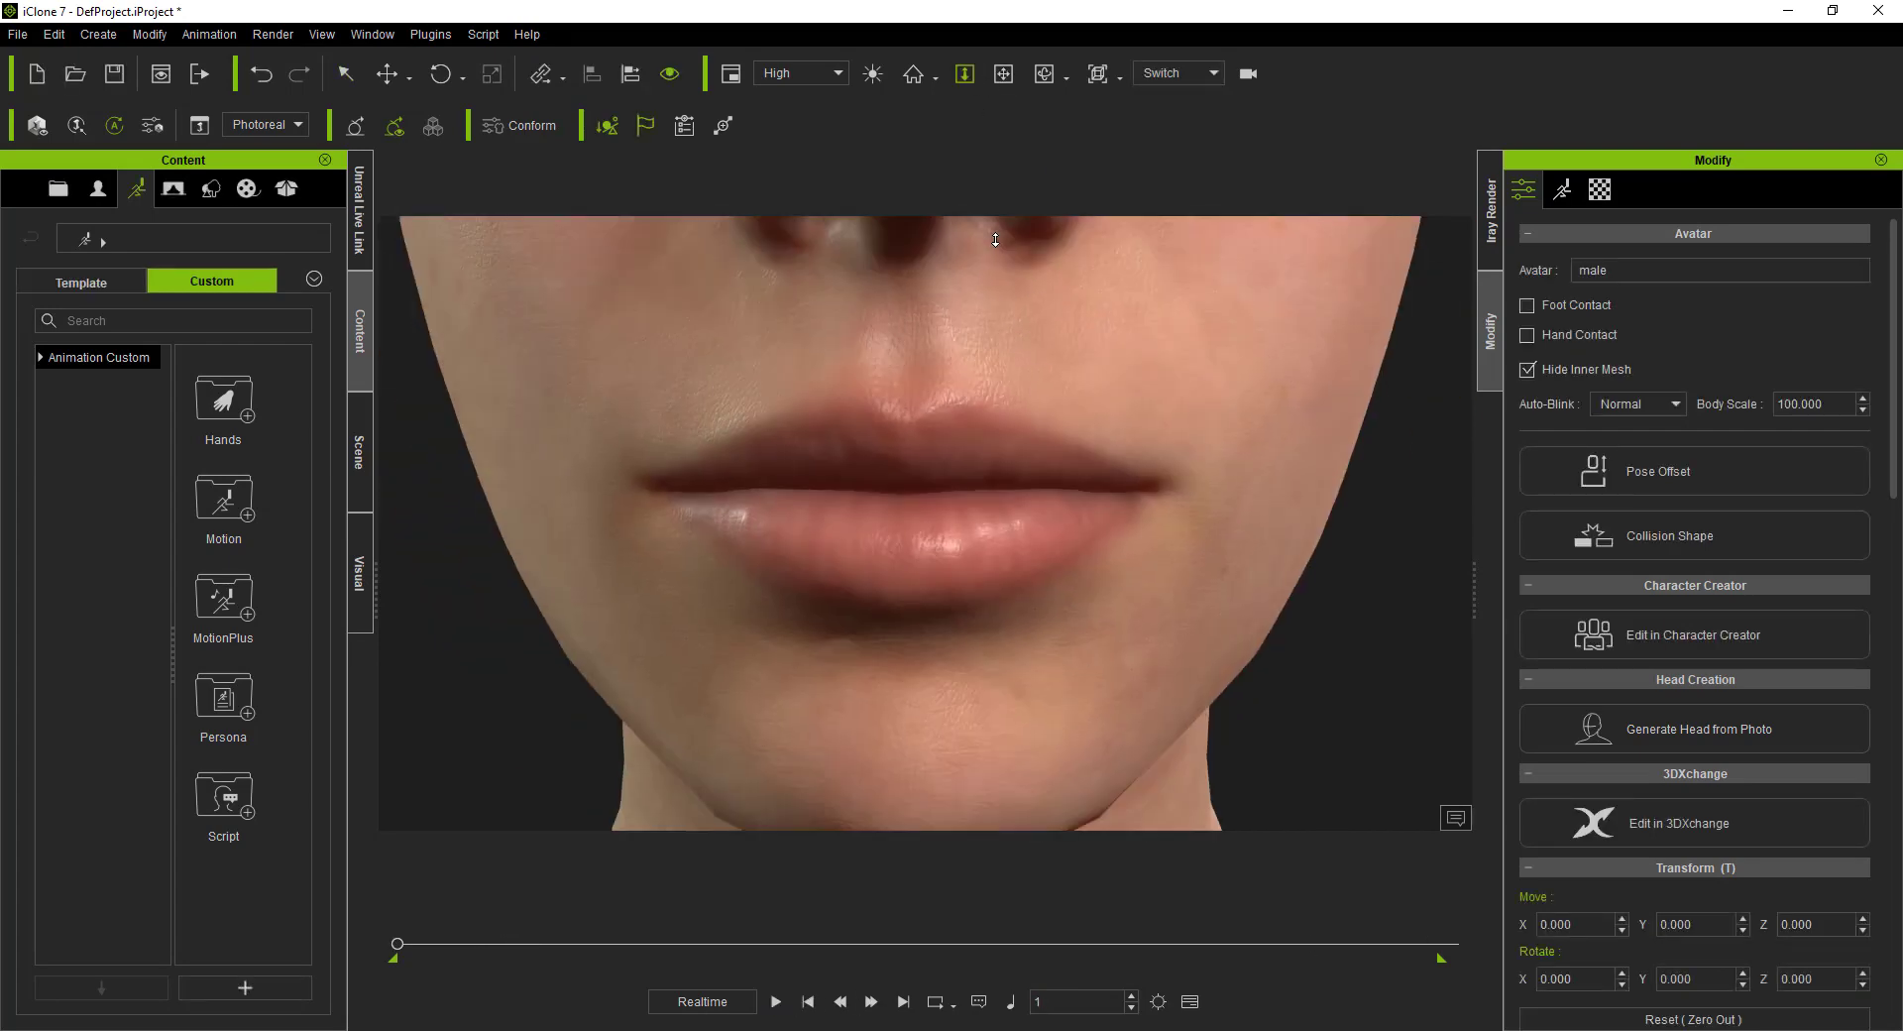
left_click(779, 1005)
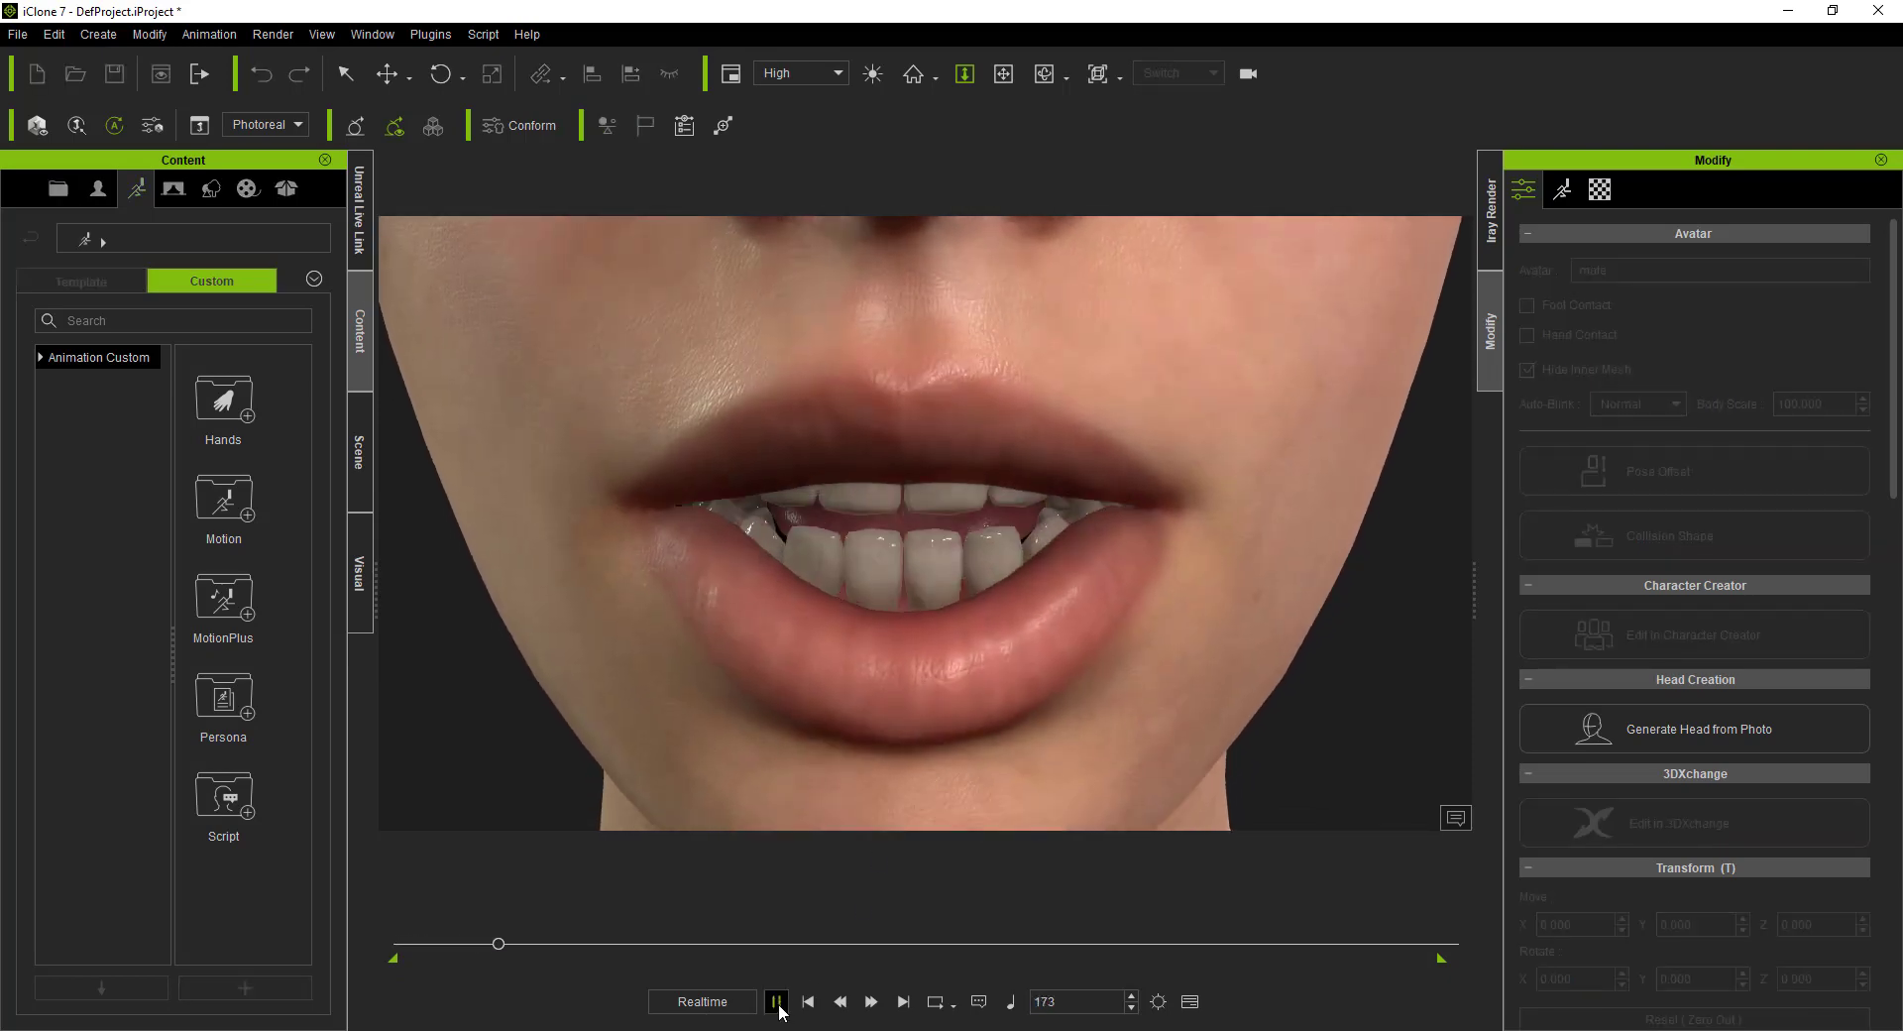
left_click(777, 1002)
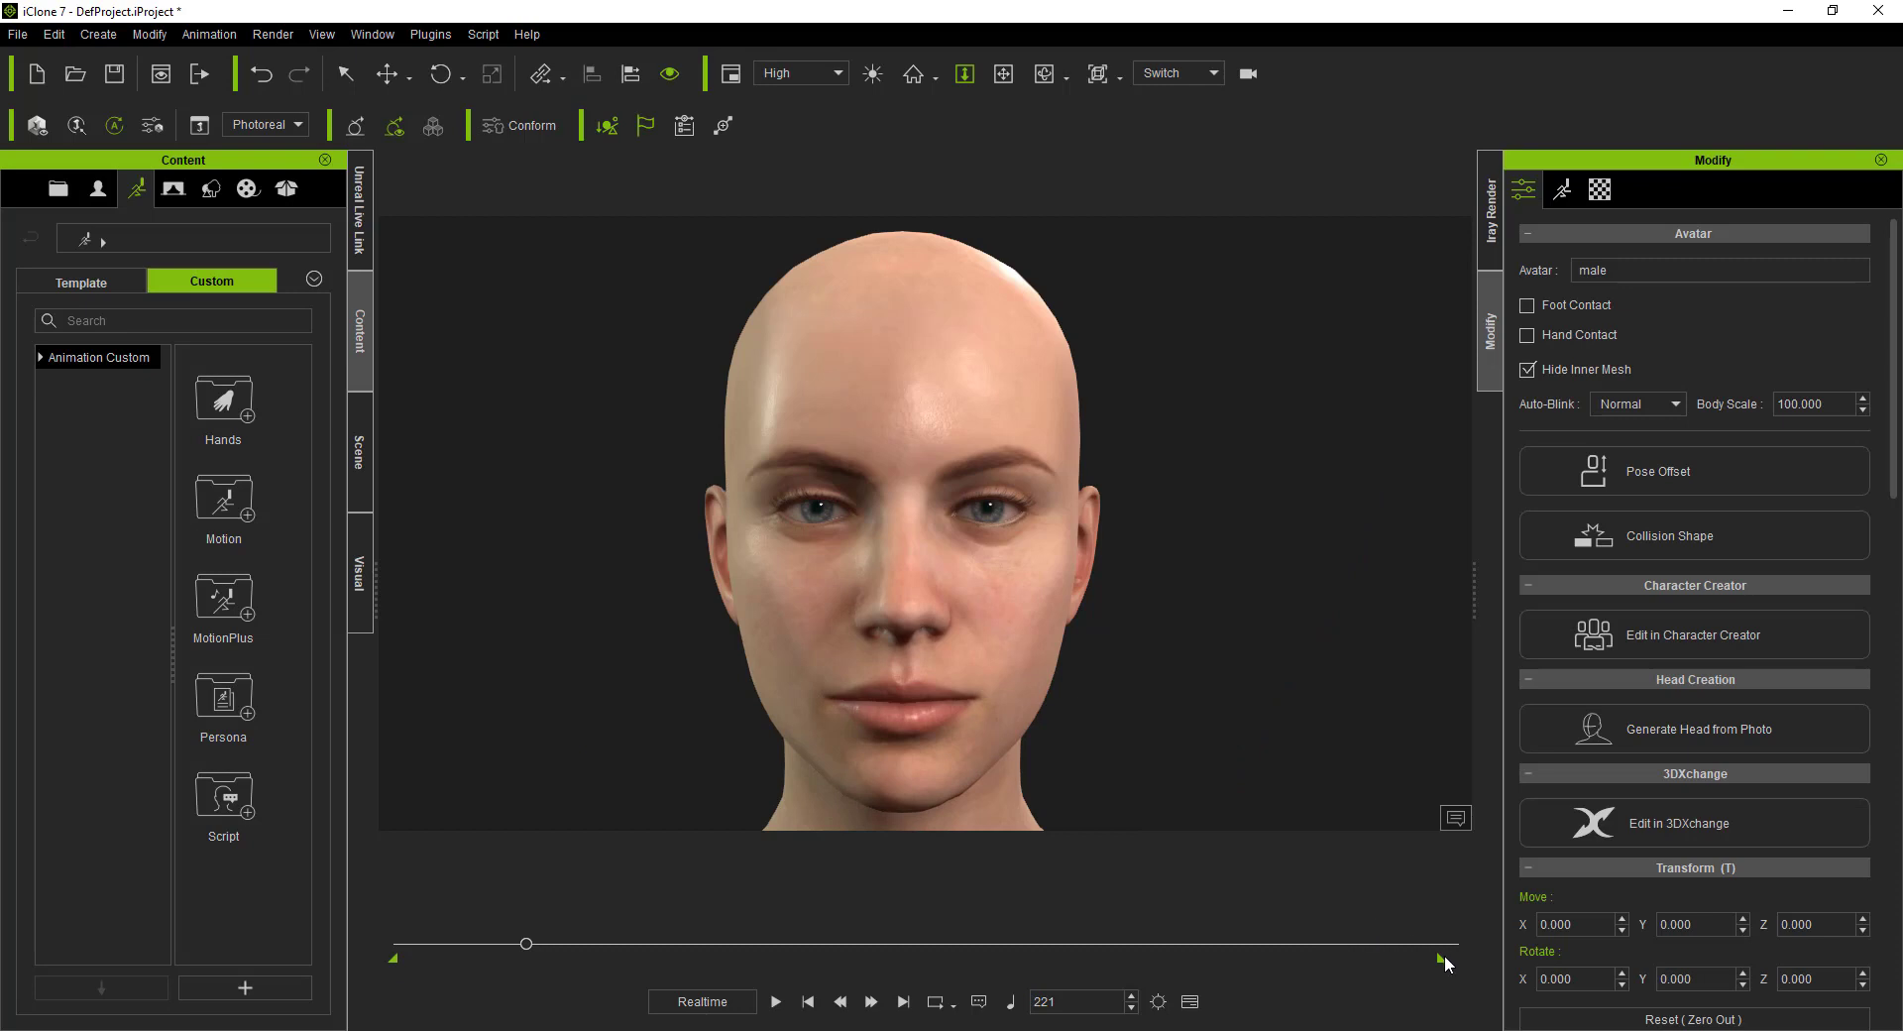
Step: Pull the playback range end back to where the 200%-speed clip finishes
left_click_drag(1443, 959, 758, 986)
left_click(1190, 1001)
left_click(1045, 1003)
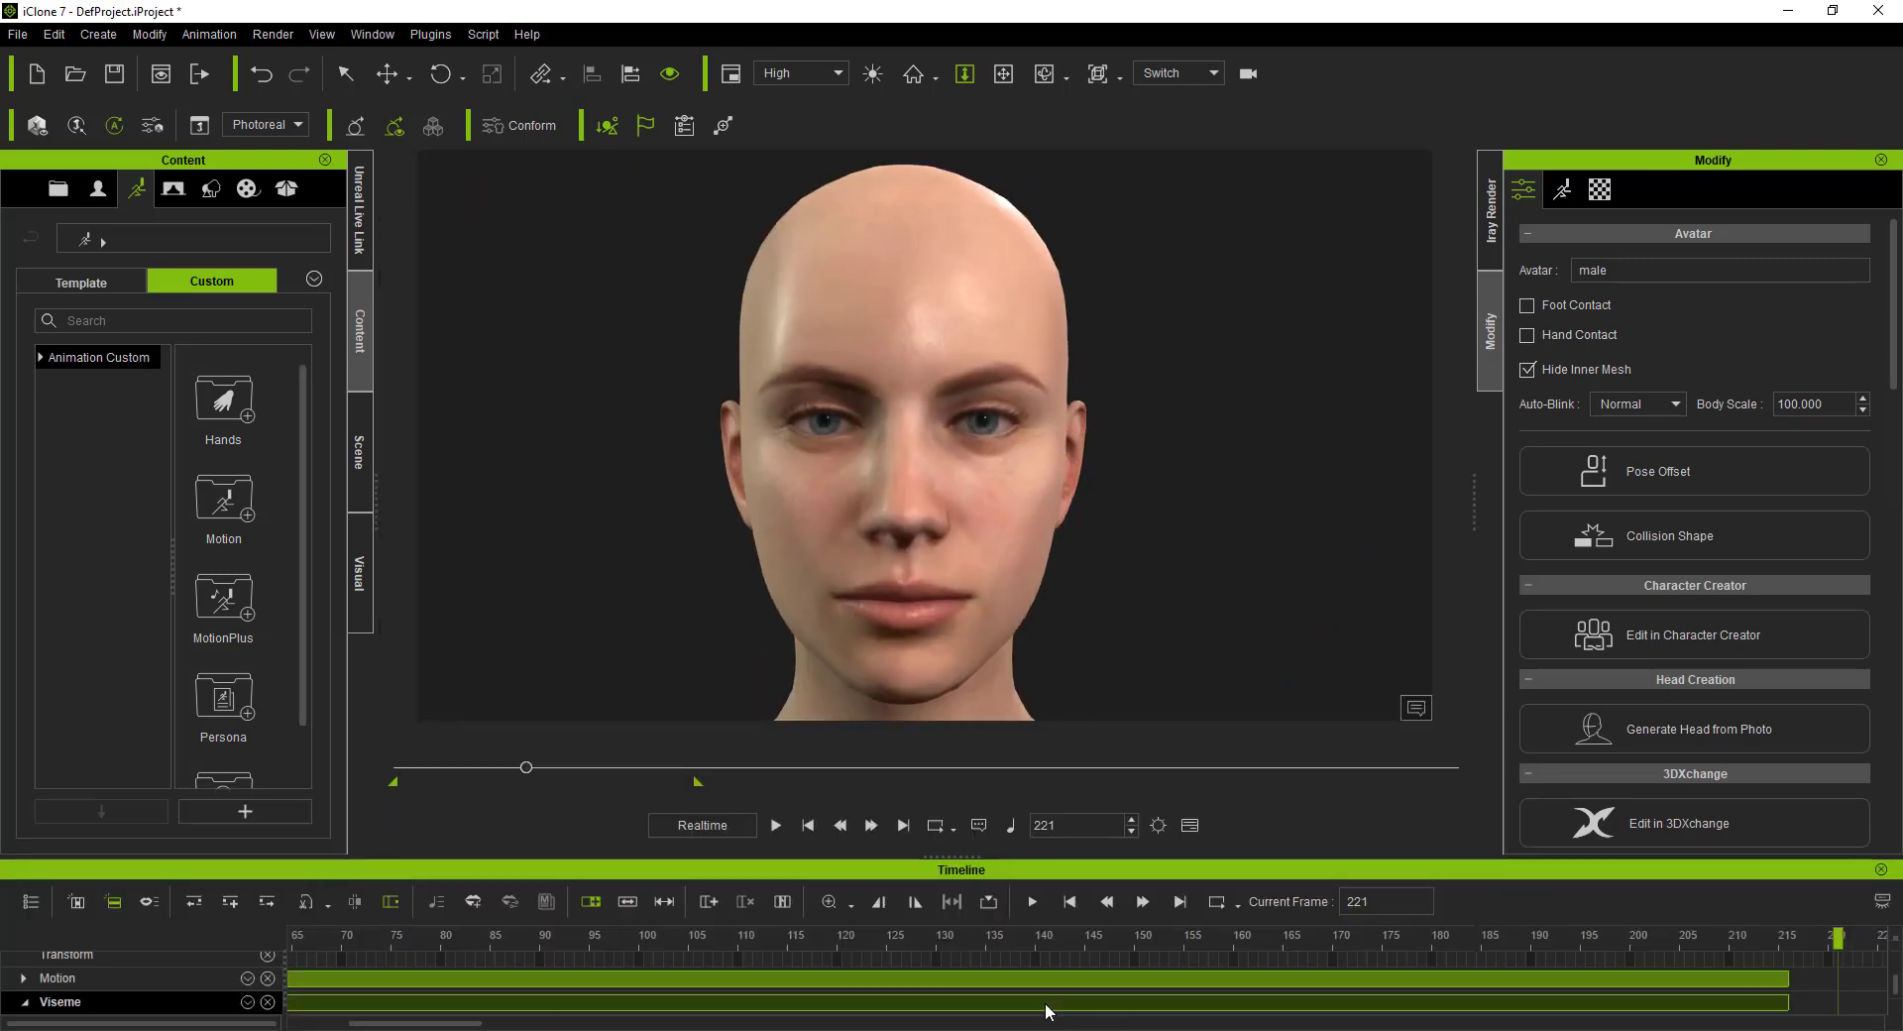
right_click(1045, 1003)
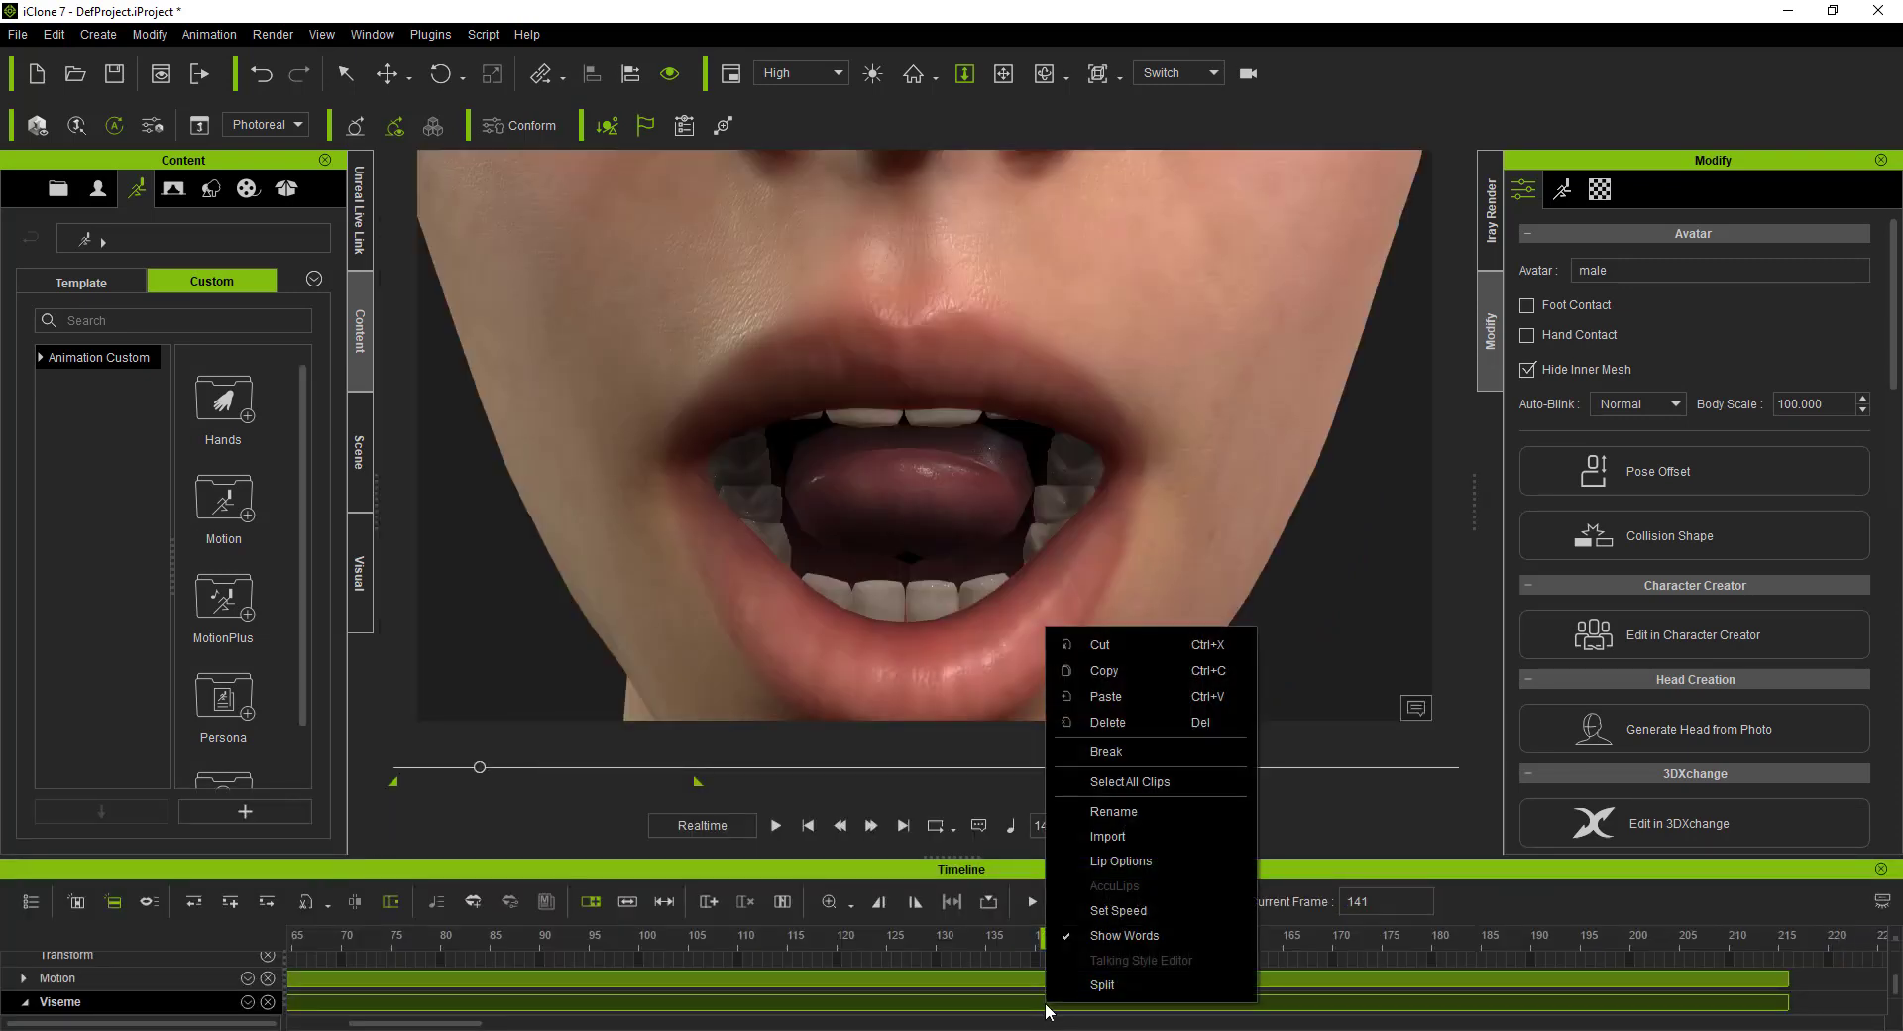
Step: Change the clip speed from 200% back to 100%, restoring 431 frames
left_click(1146, 908)
double_click(1340, 217)
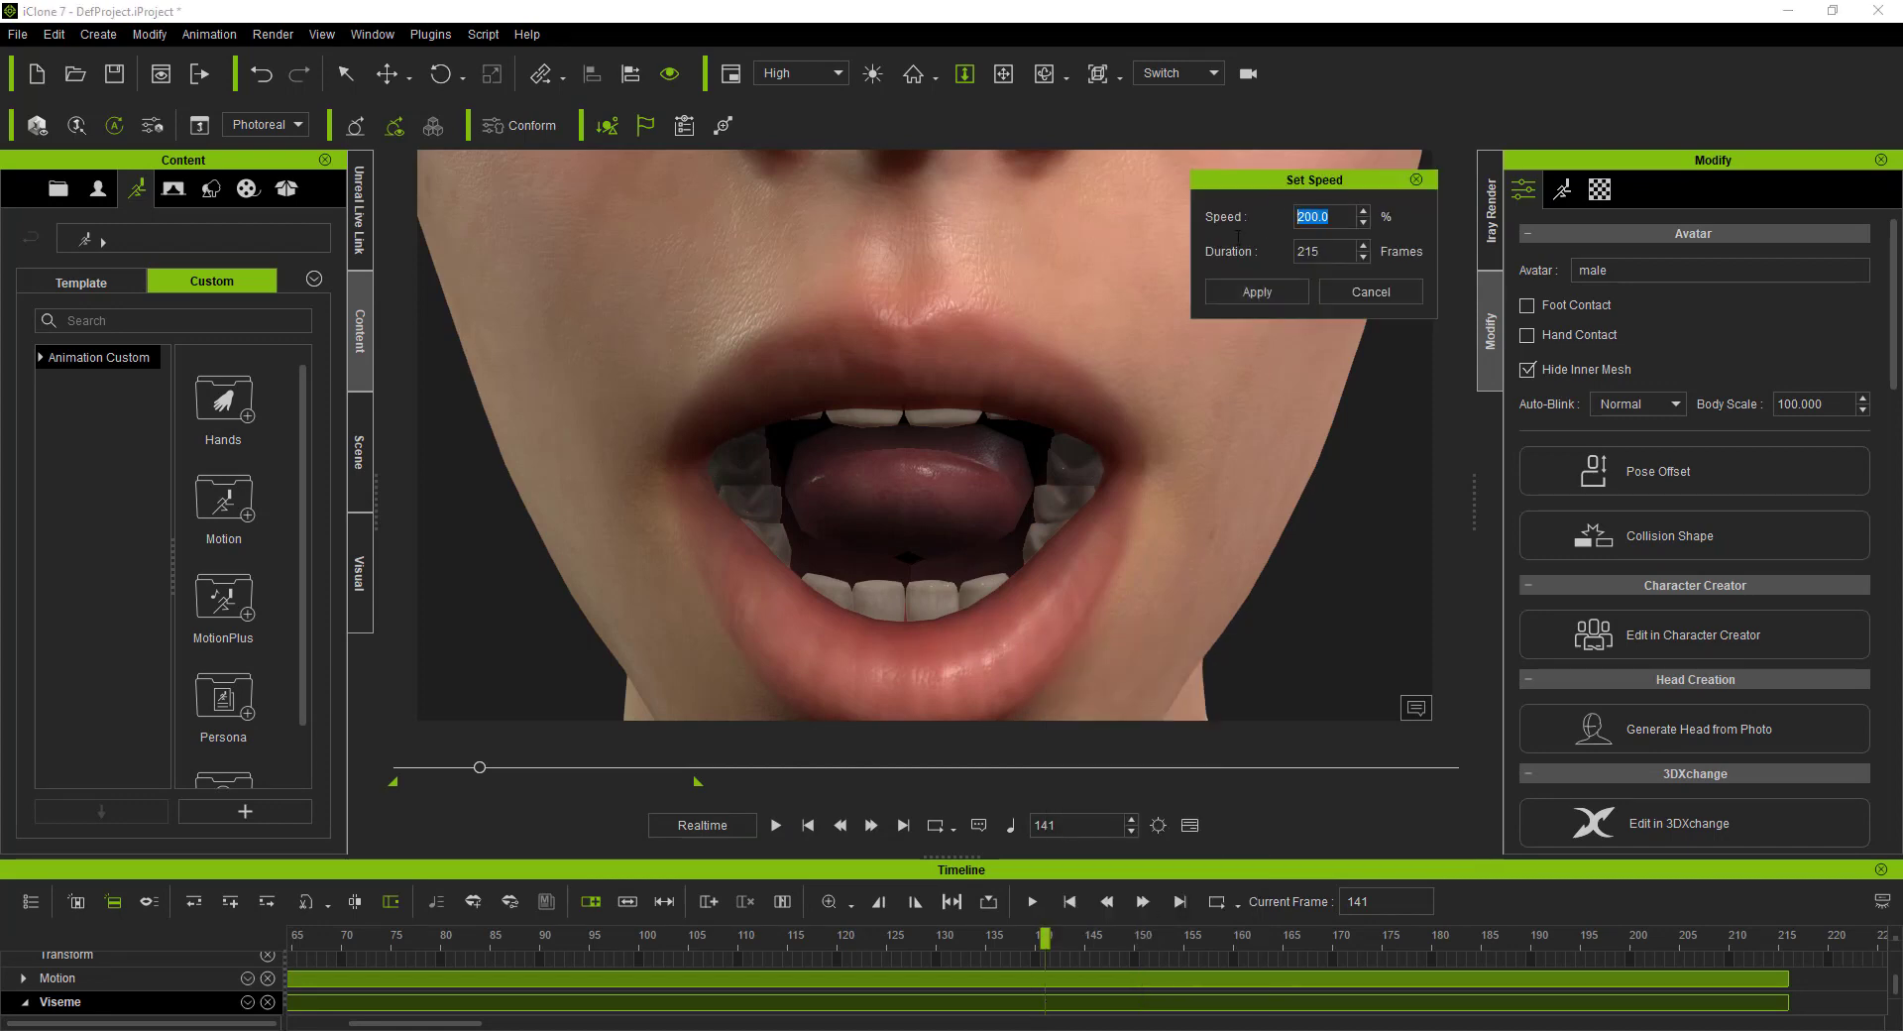
type("10")
left_click(1301, 291)
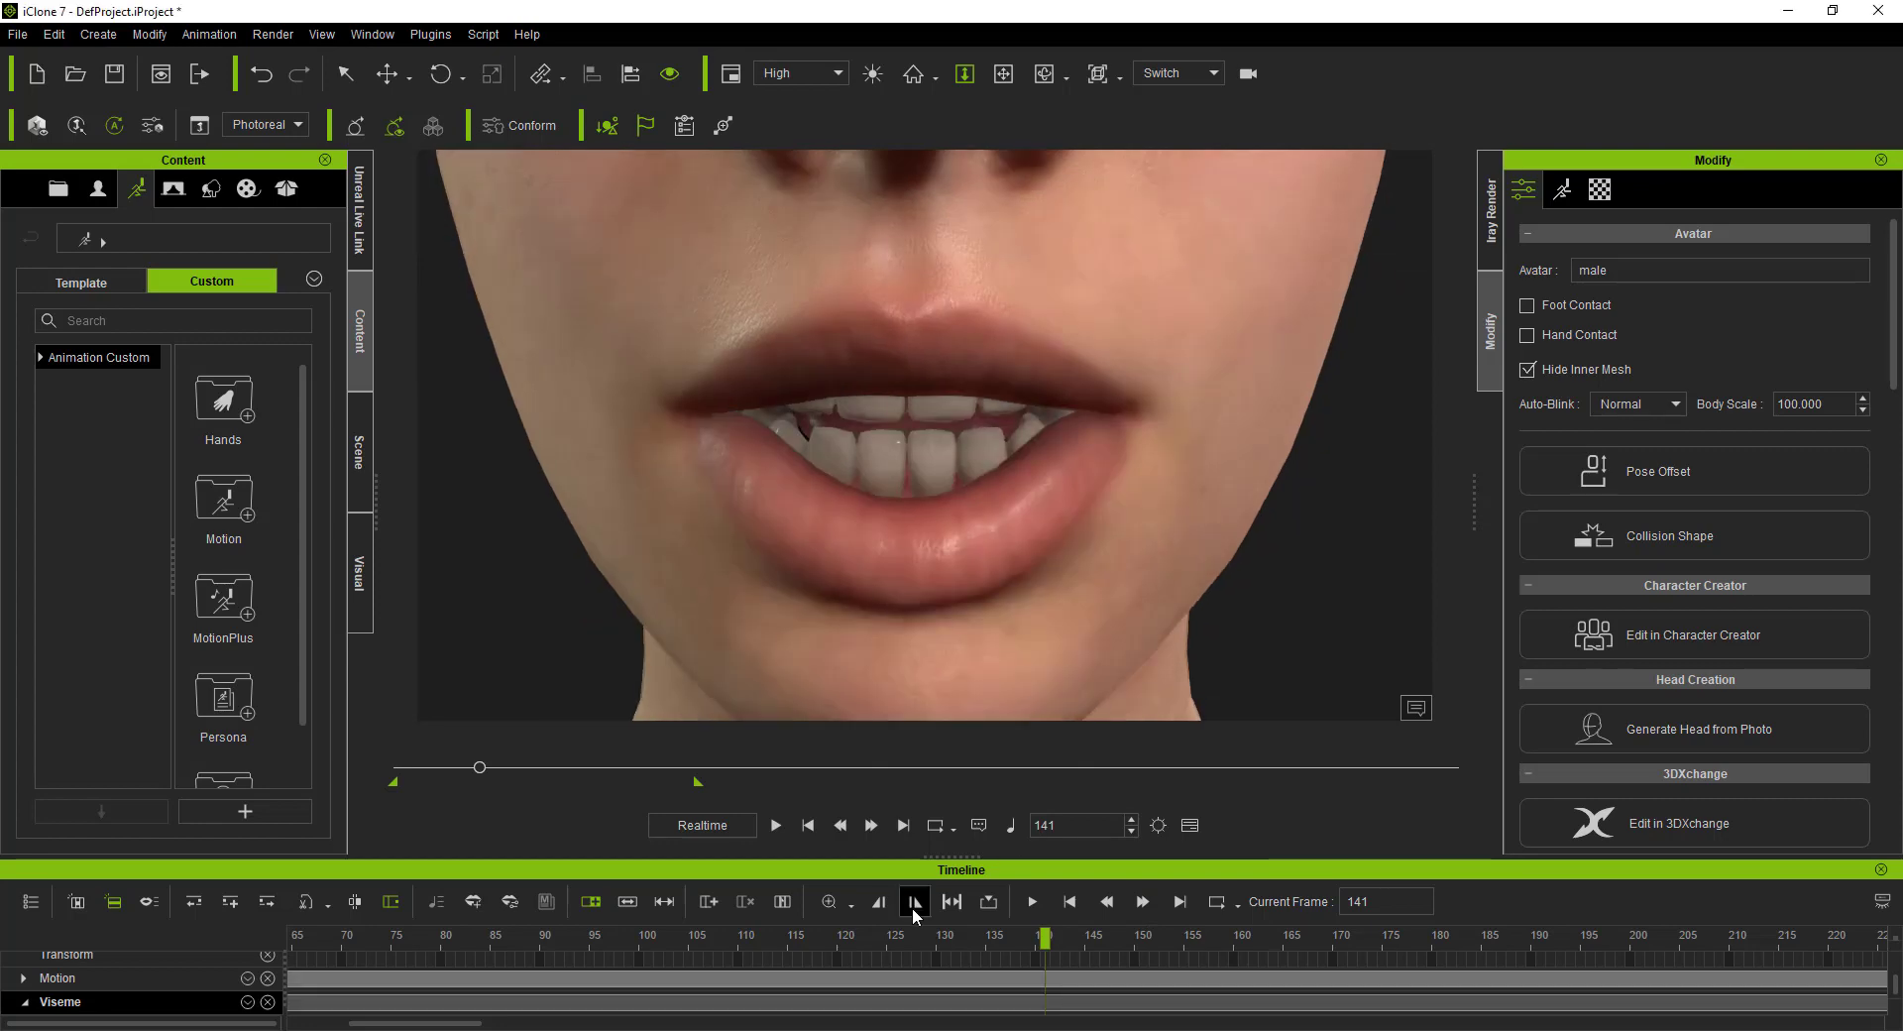
Step: Replay the 100%-speed lip-sync from the first frame and rewind to frame 1
left_click(1188, 826)
left_click(808, 1001)
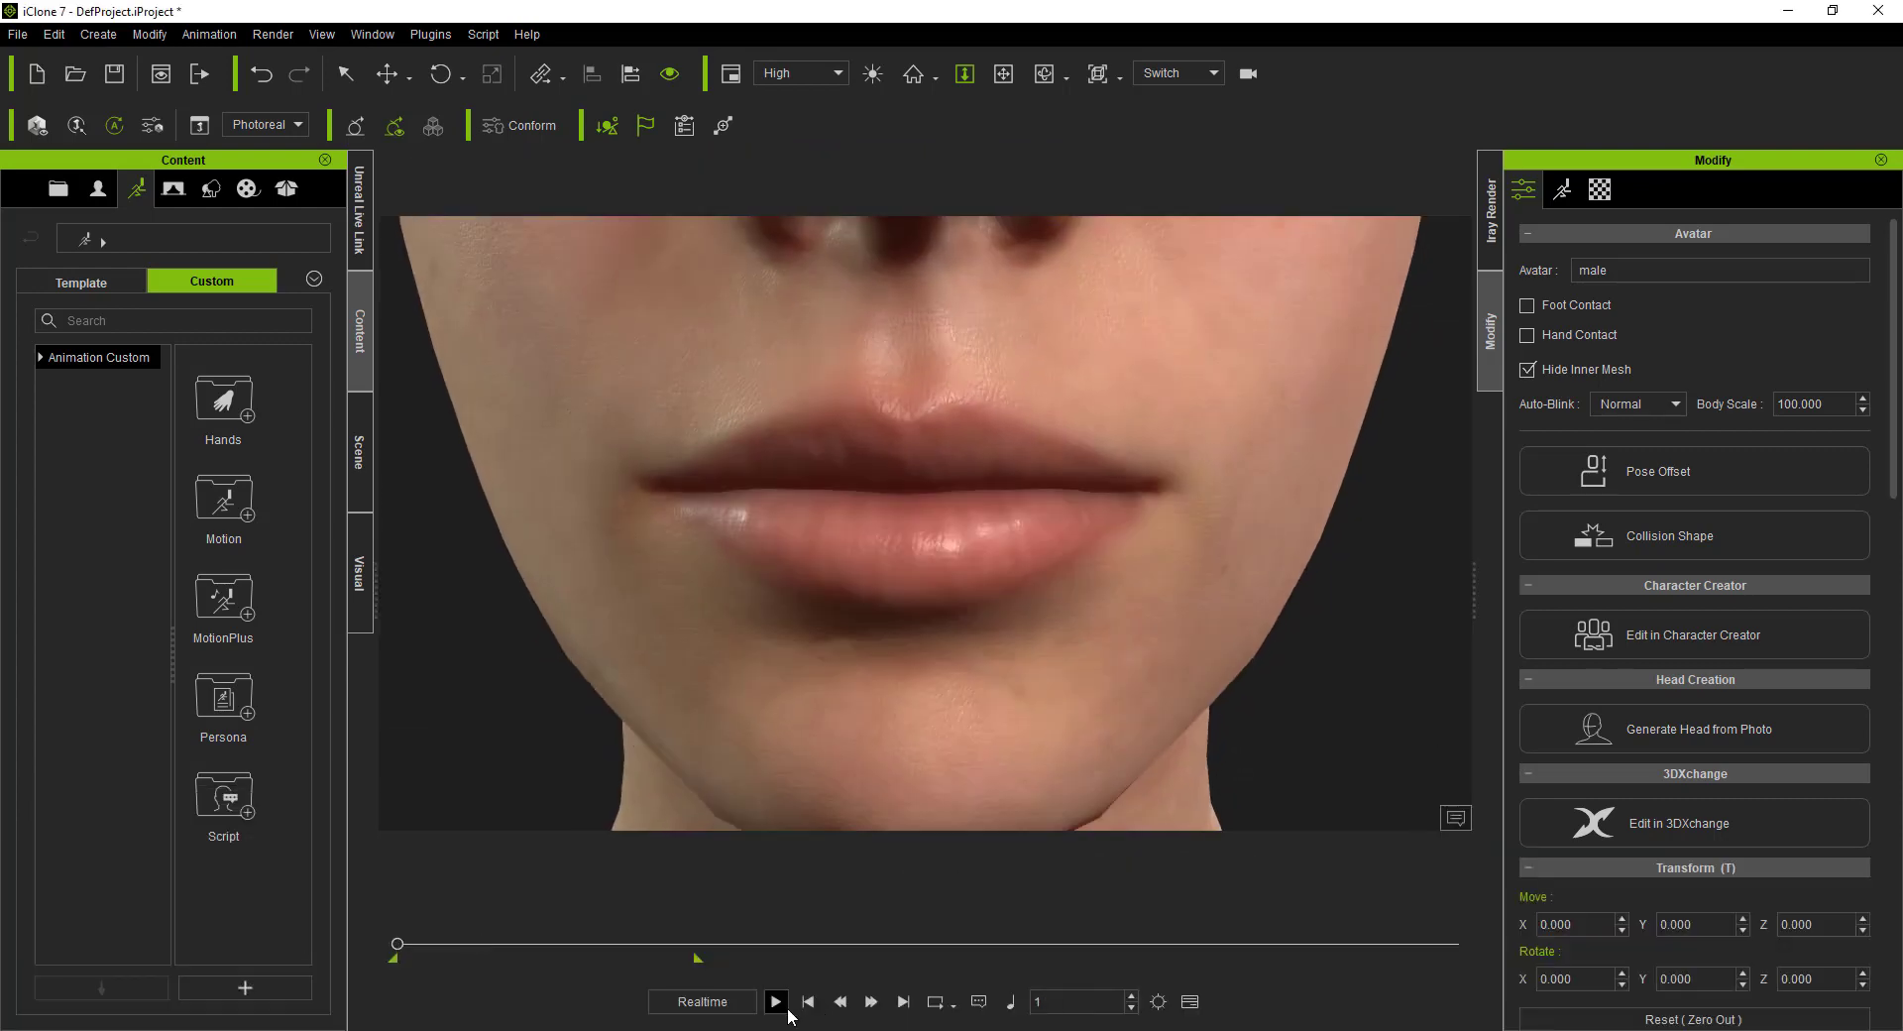
left_click(776, 1001)
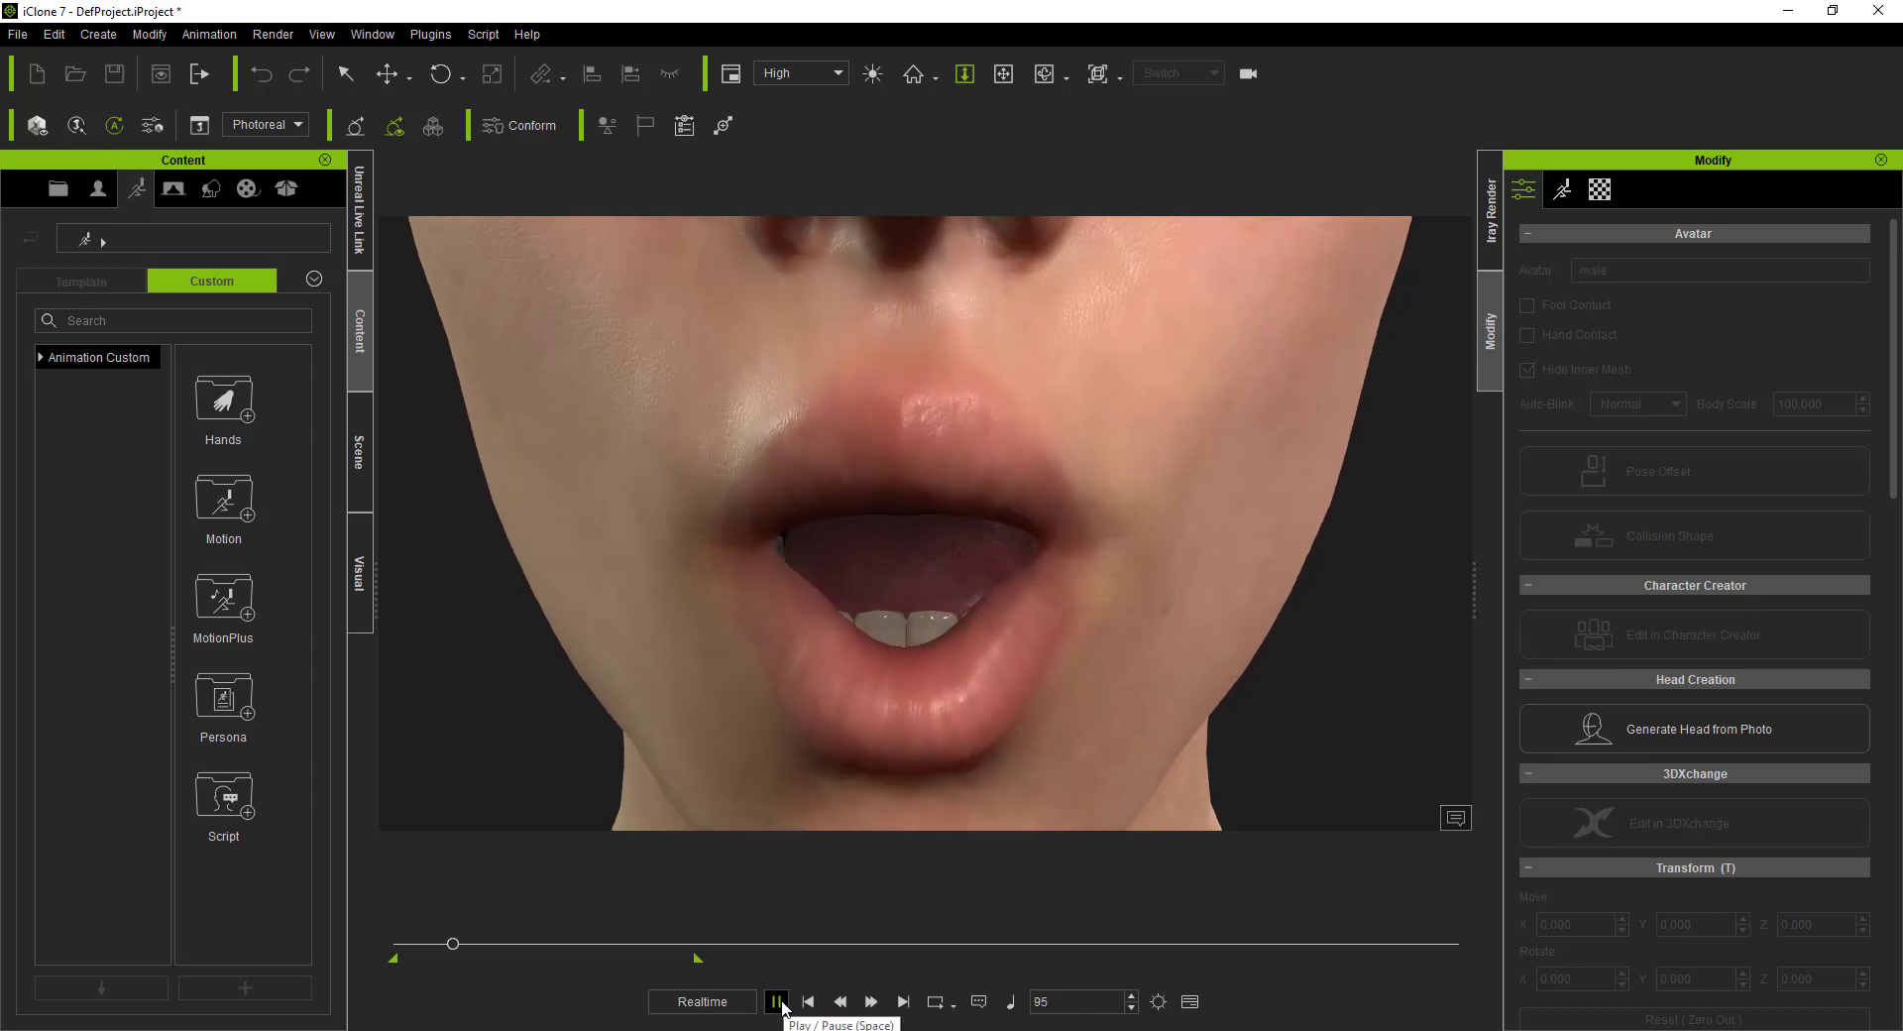
left_click(805, 1002)
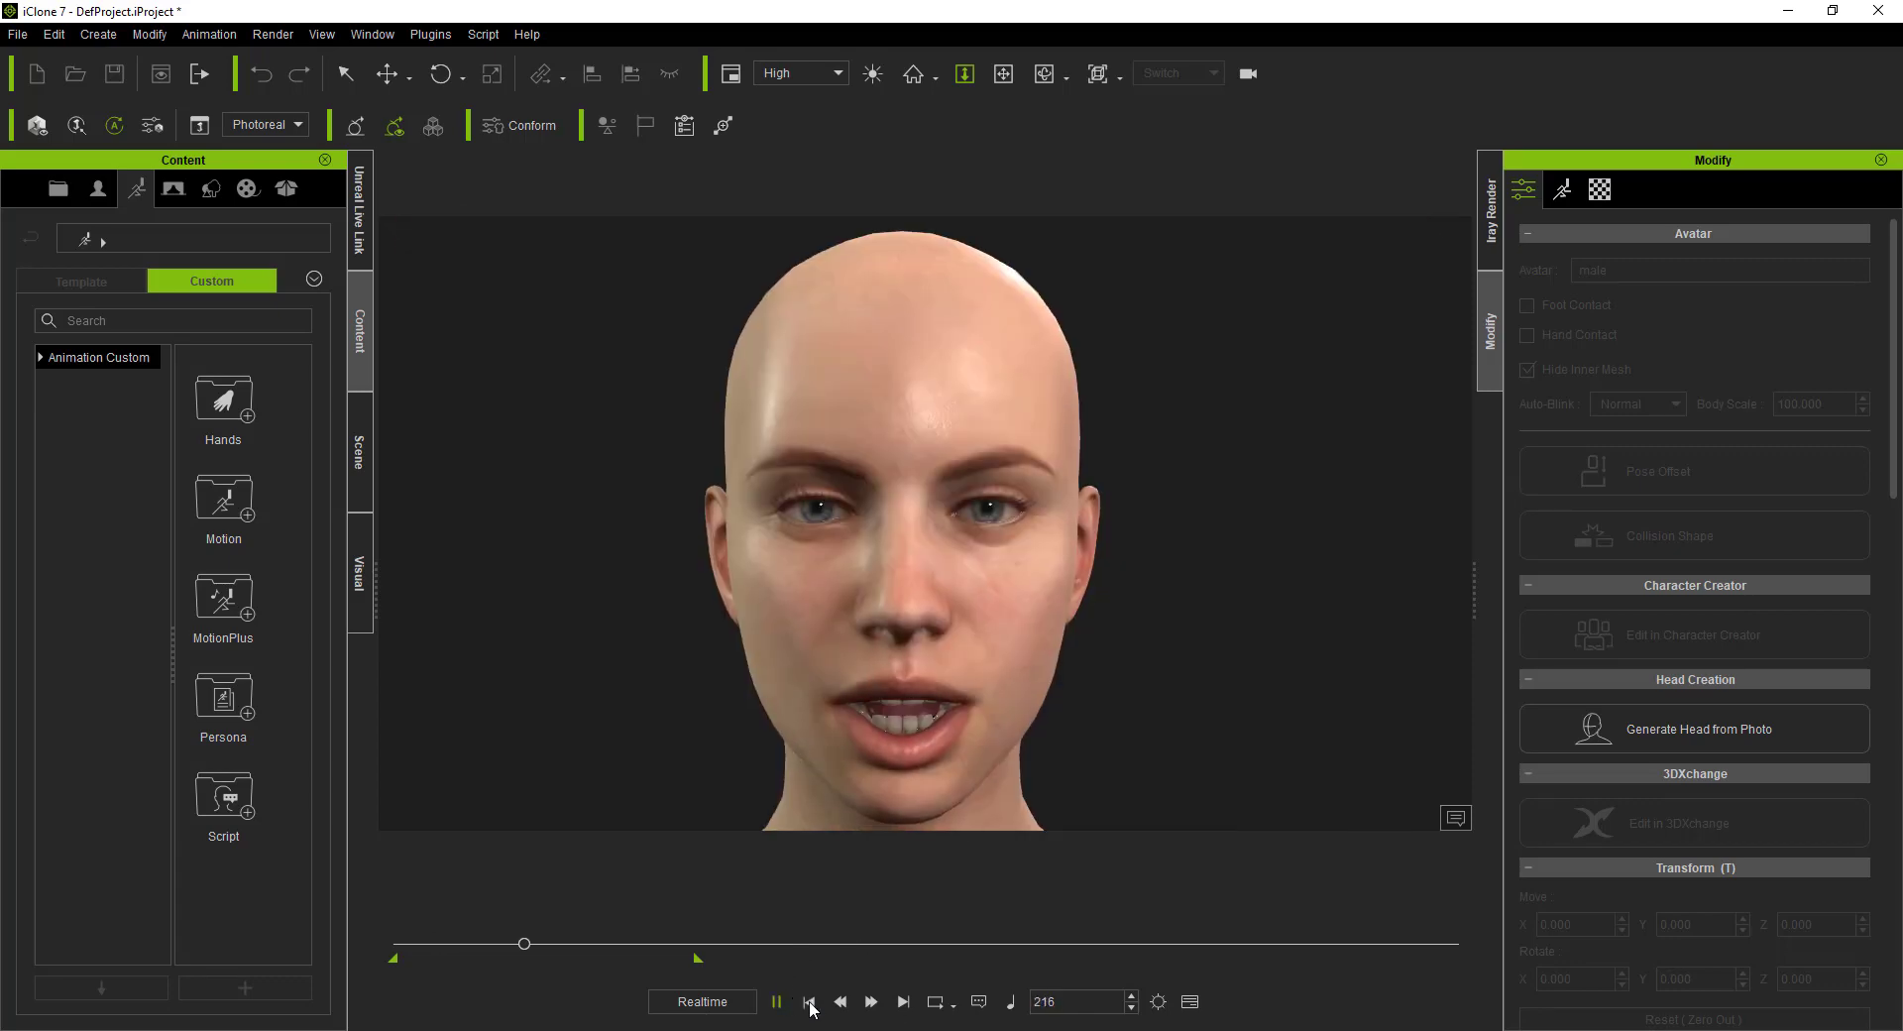
left_click(1188, 1003)
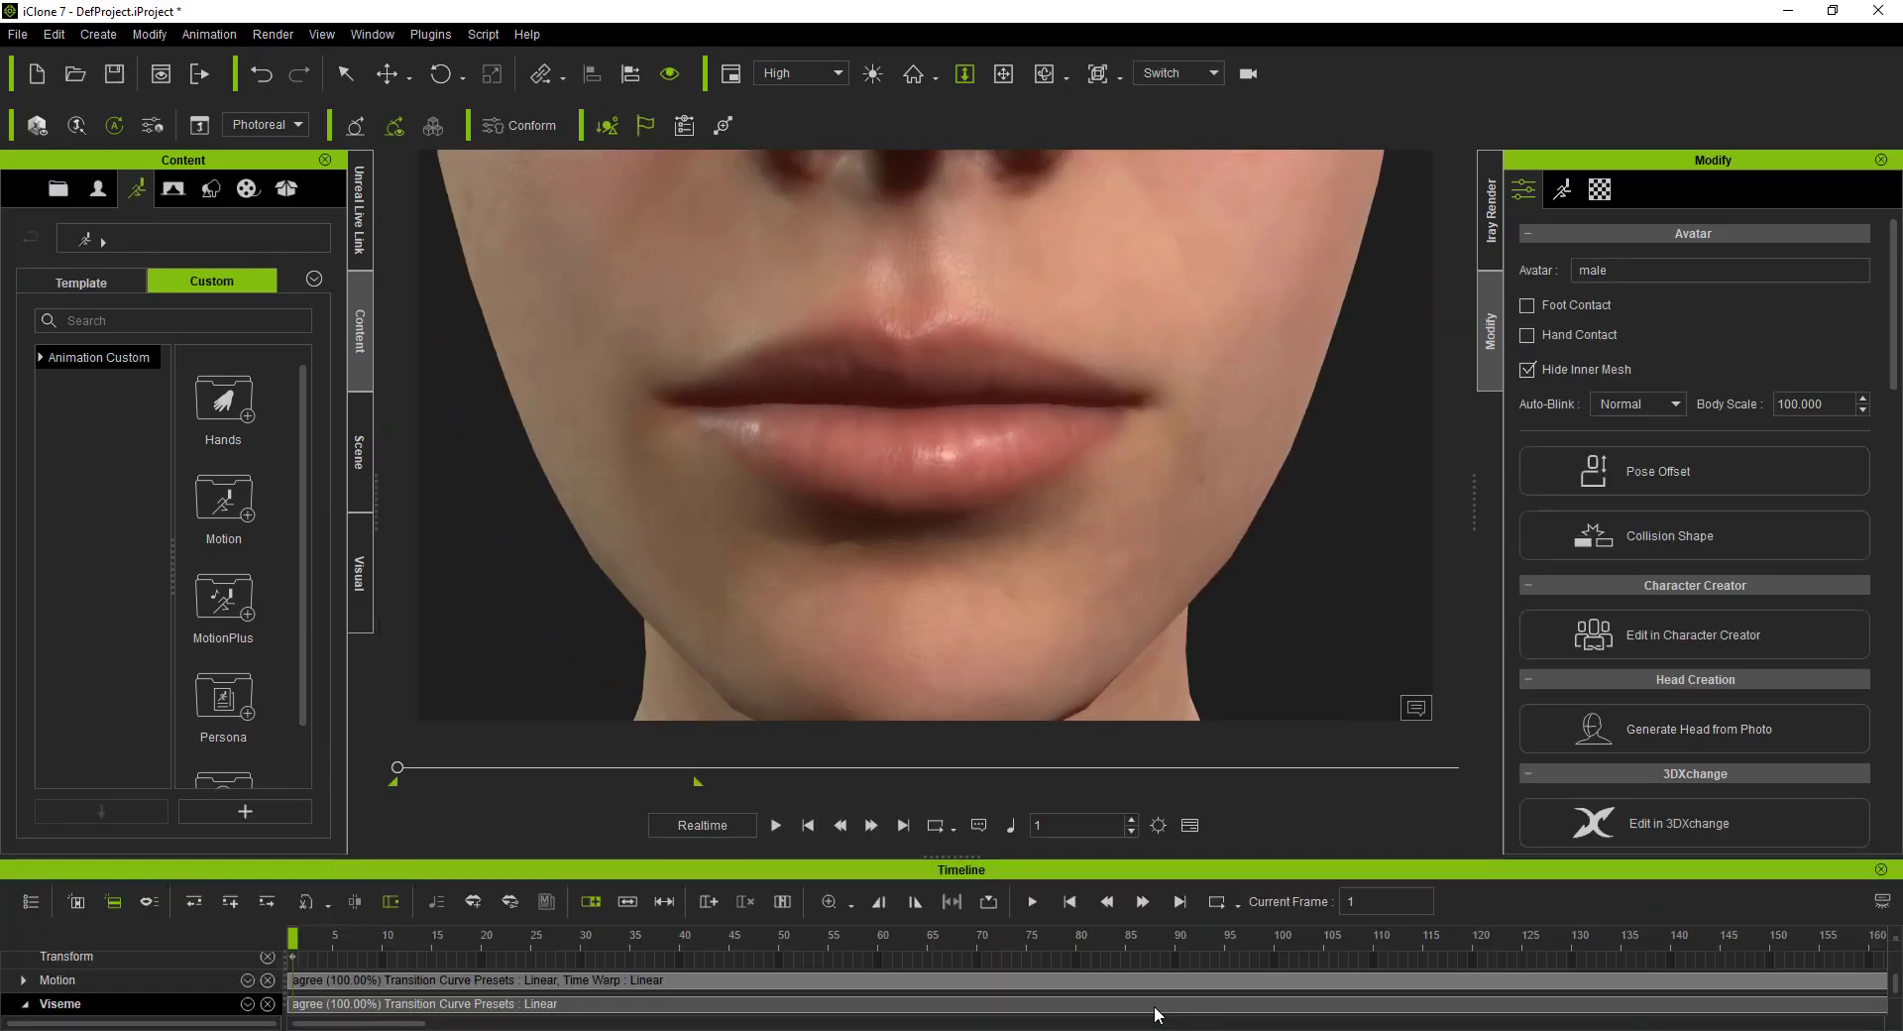
Step: Split the Viseme clip at frame 88 and preview the lip-sync playback
right_click(1156, 1005)
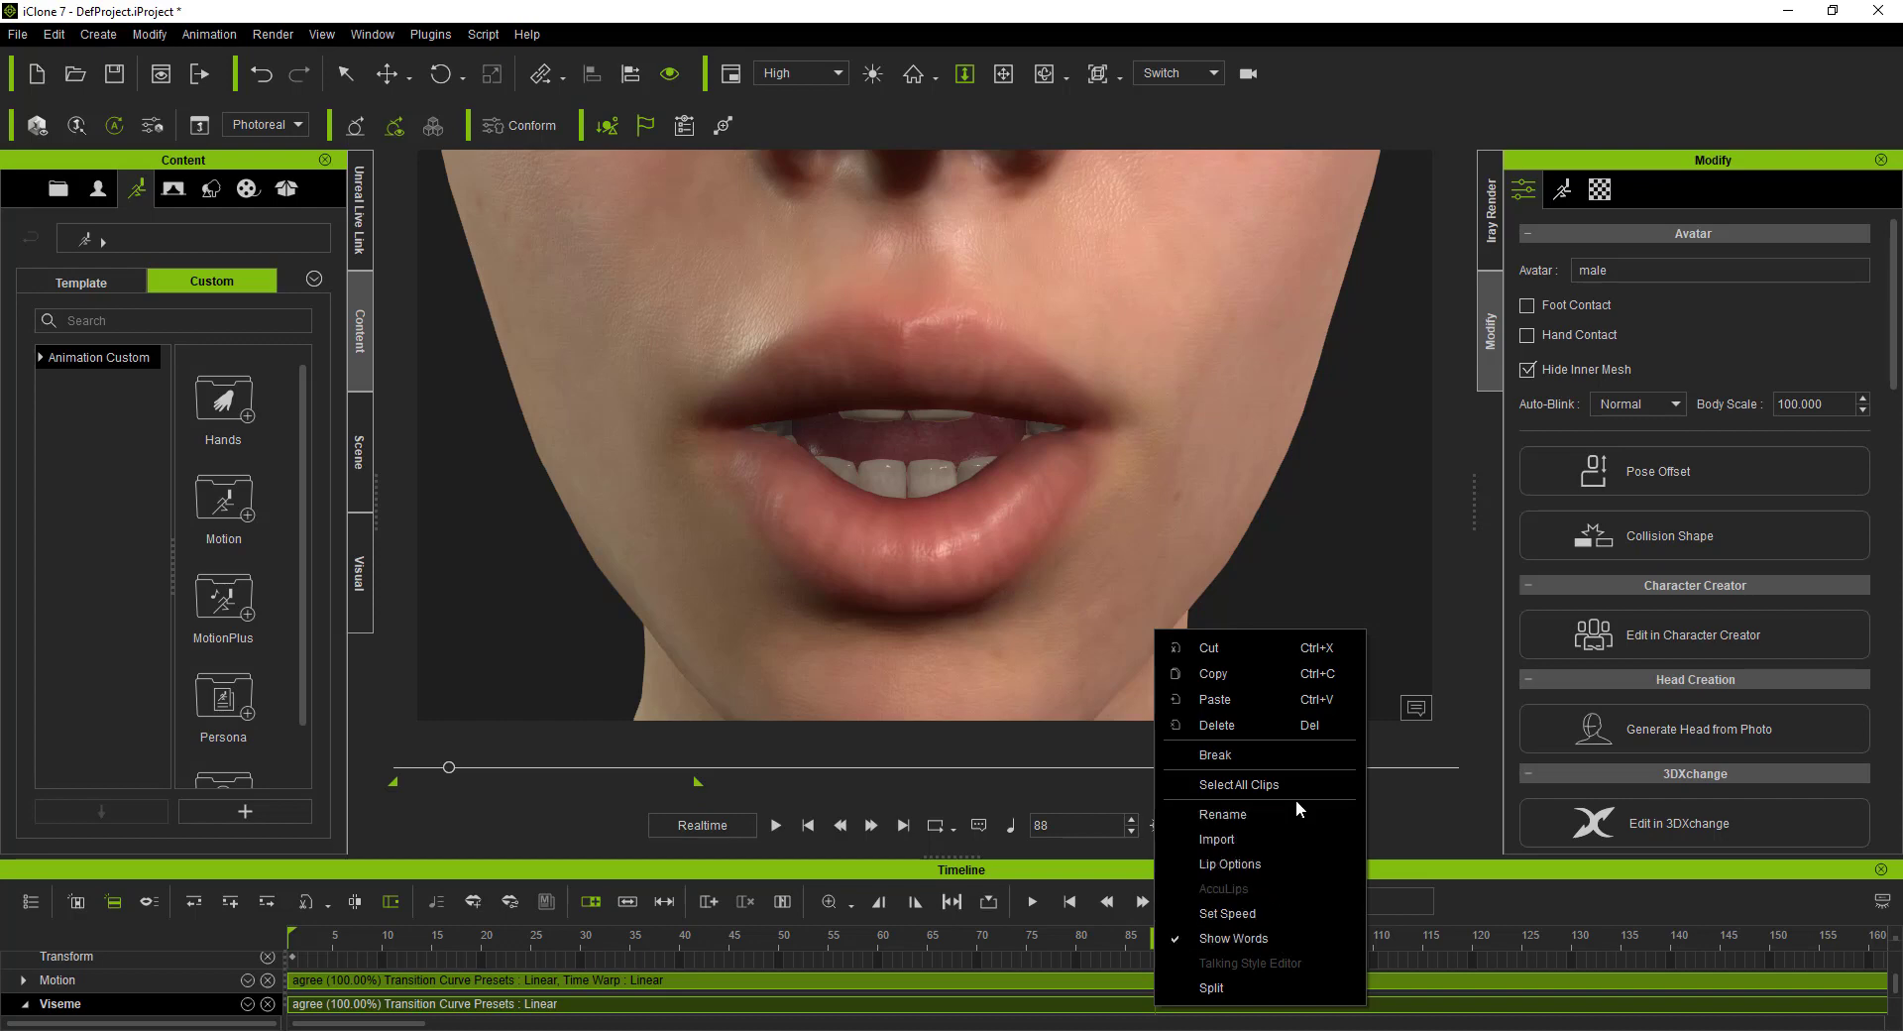
left_click(1233, 995)
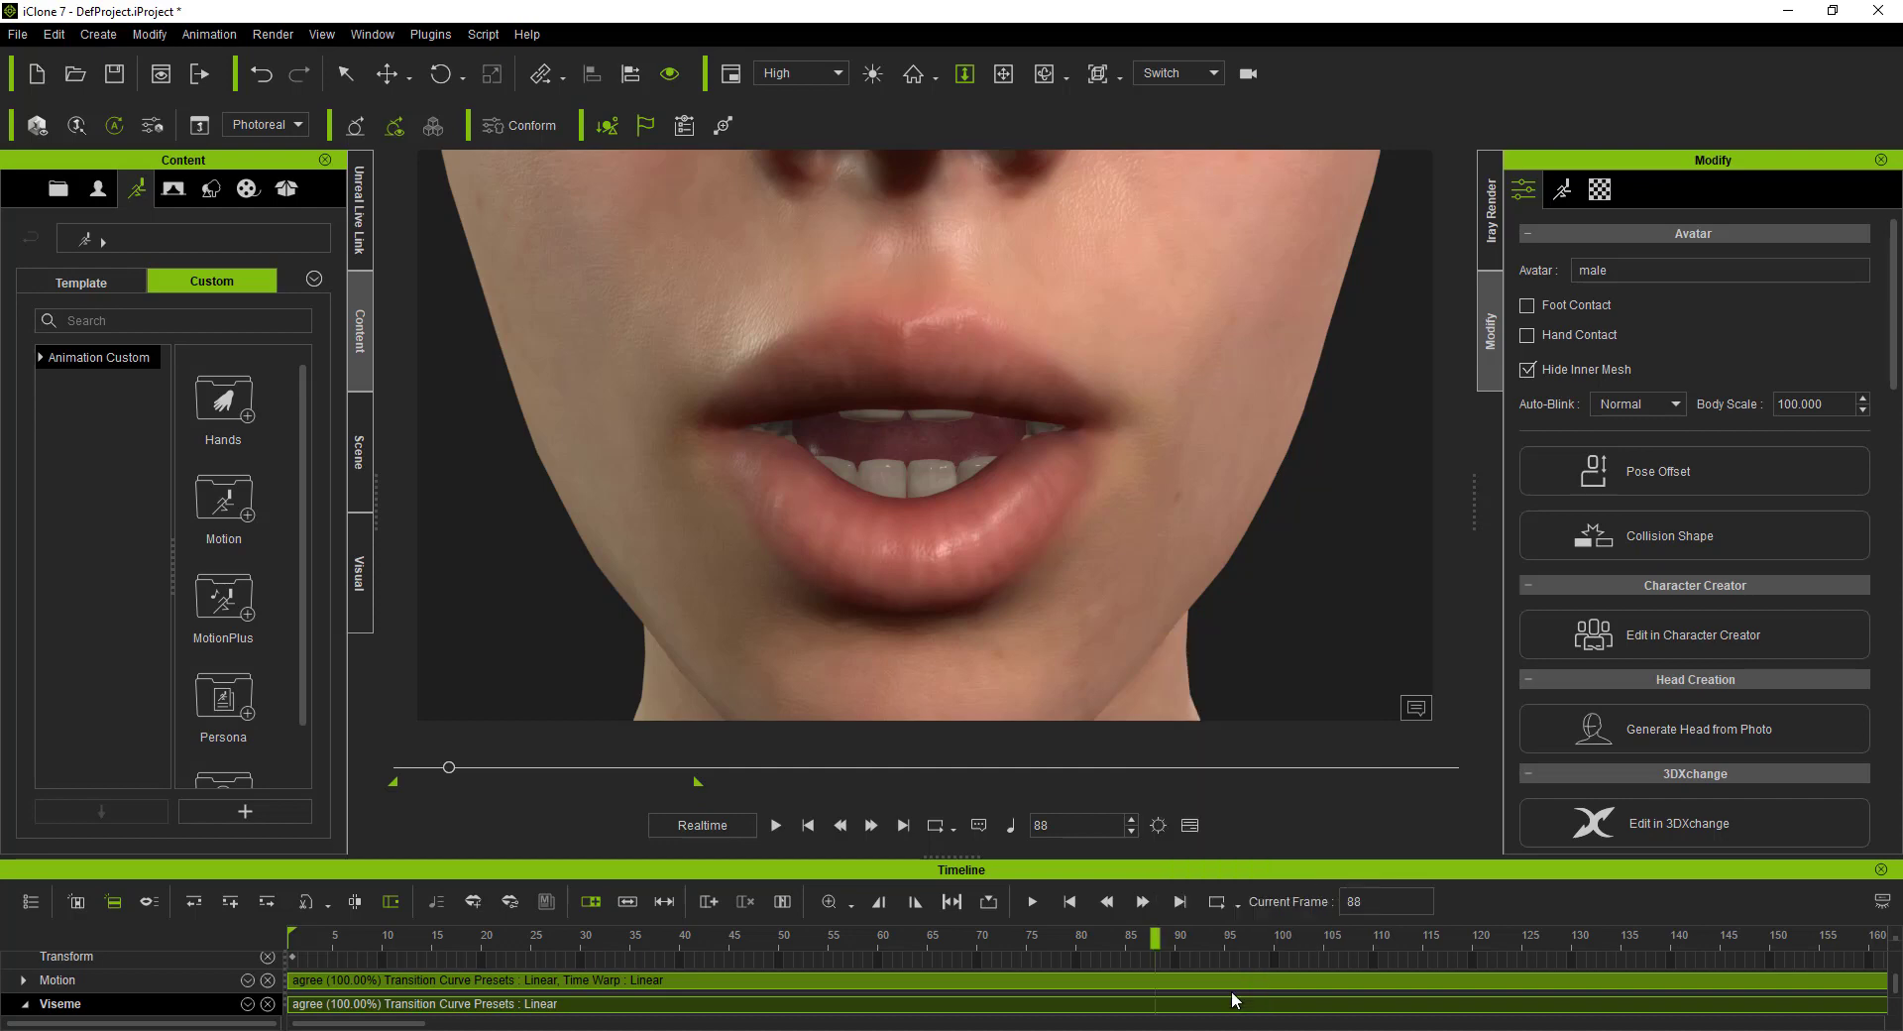
left_click(776, 825)
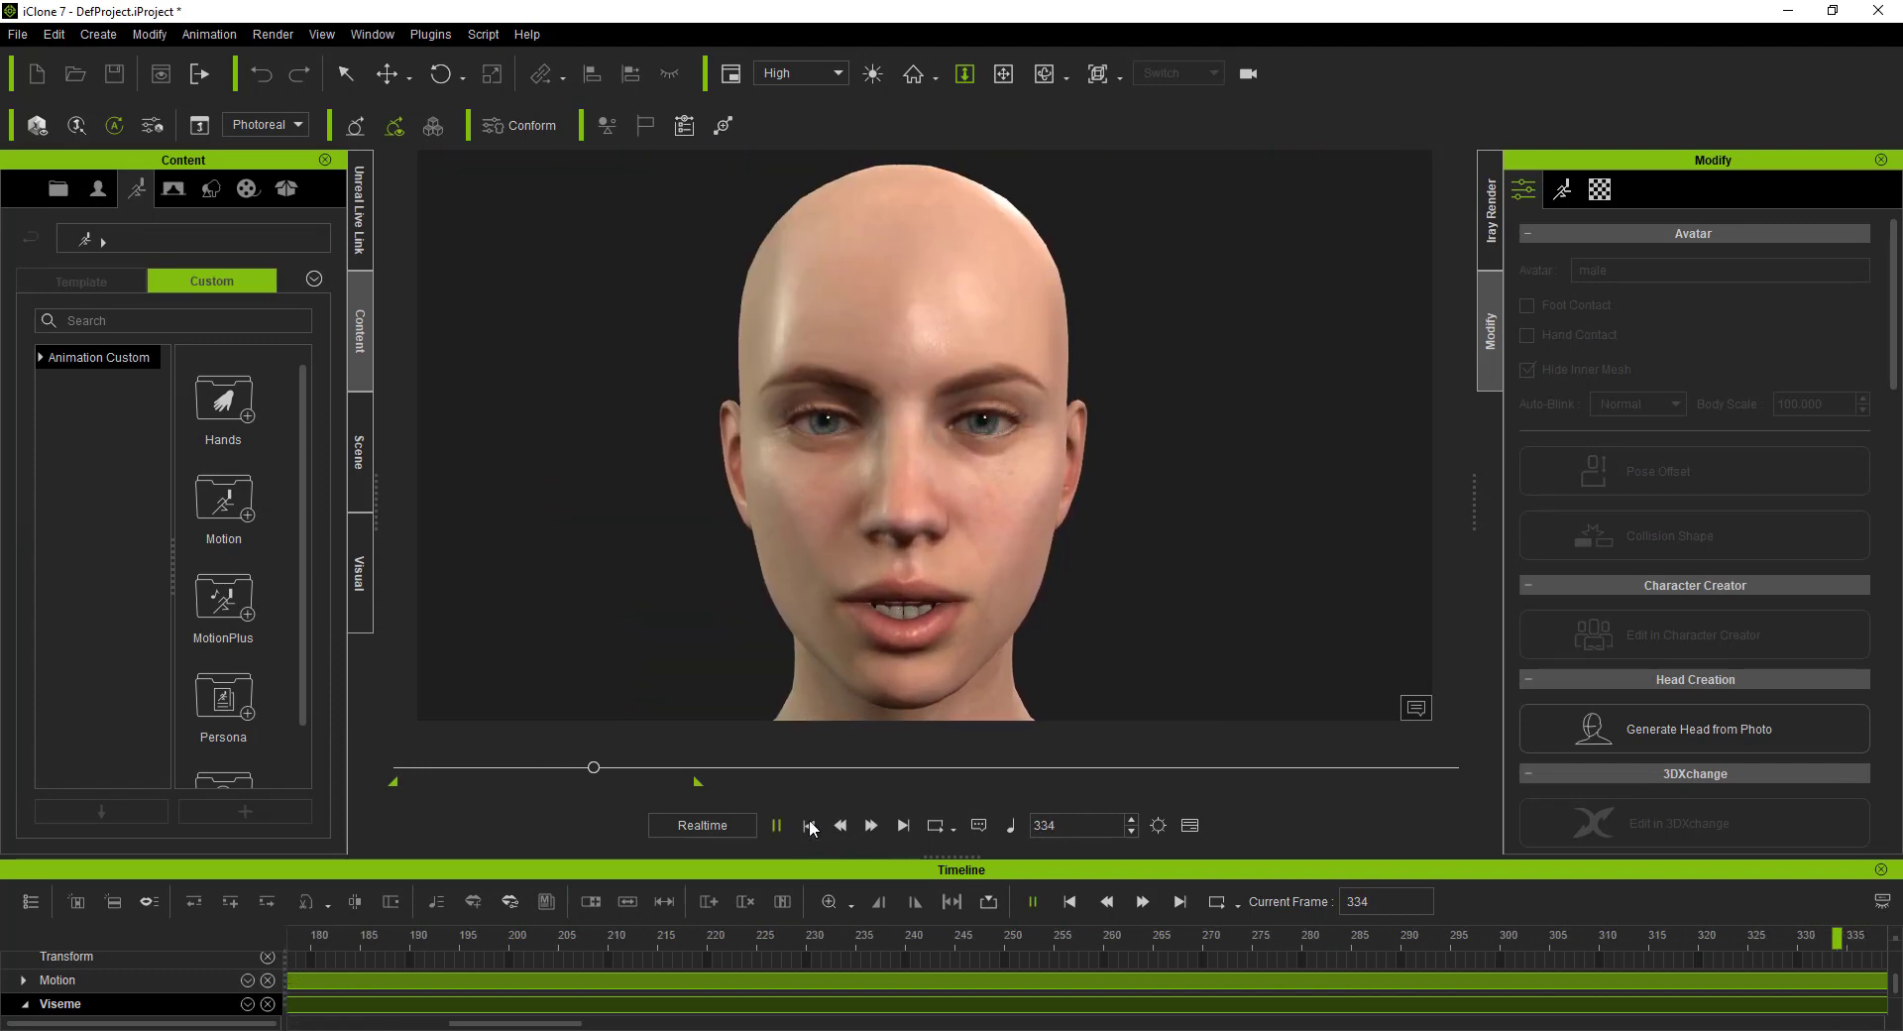
left_click(809, 826)
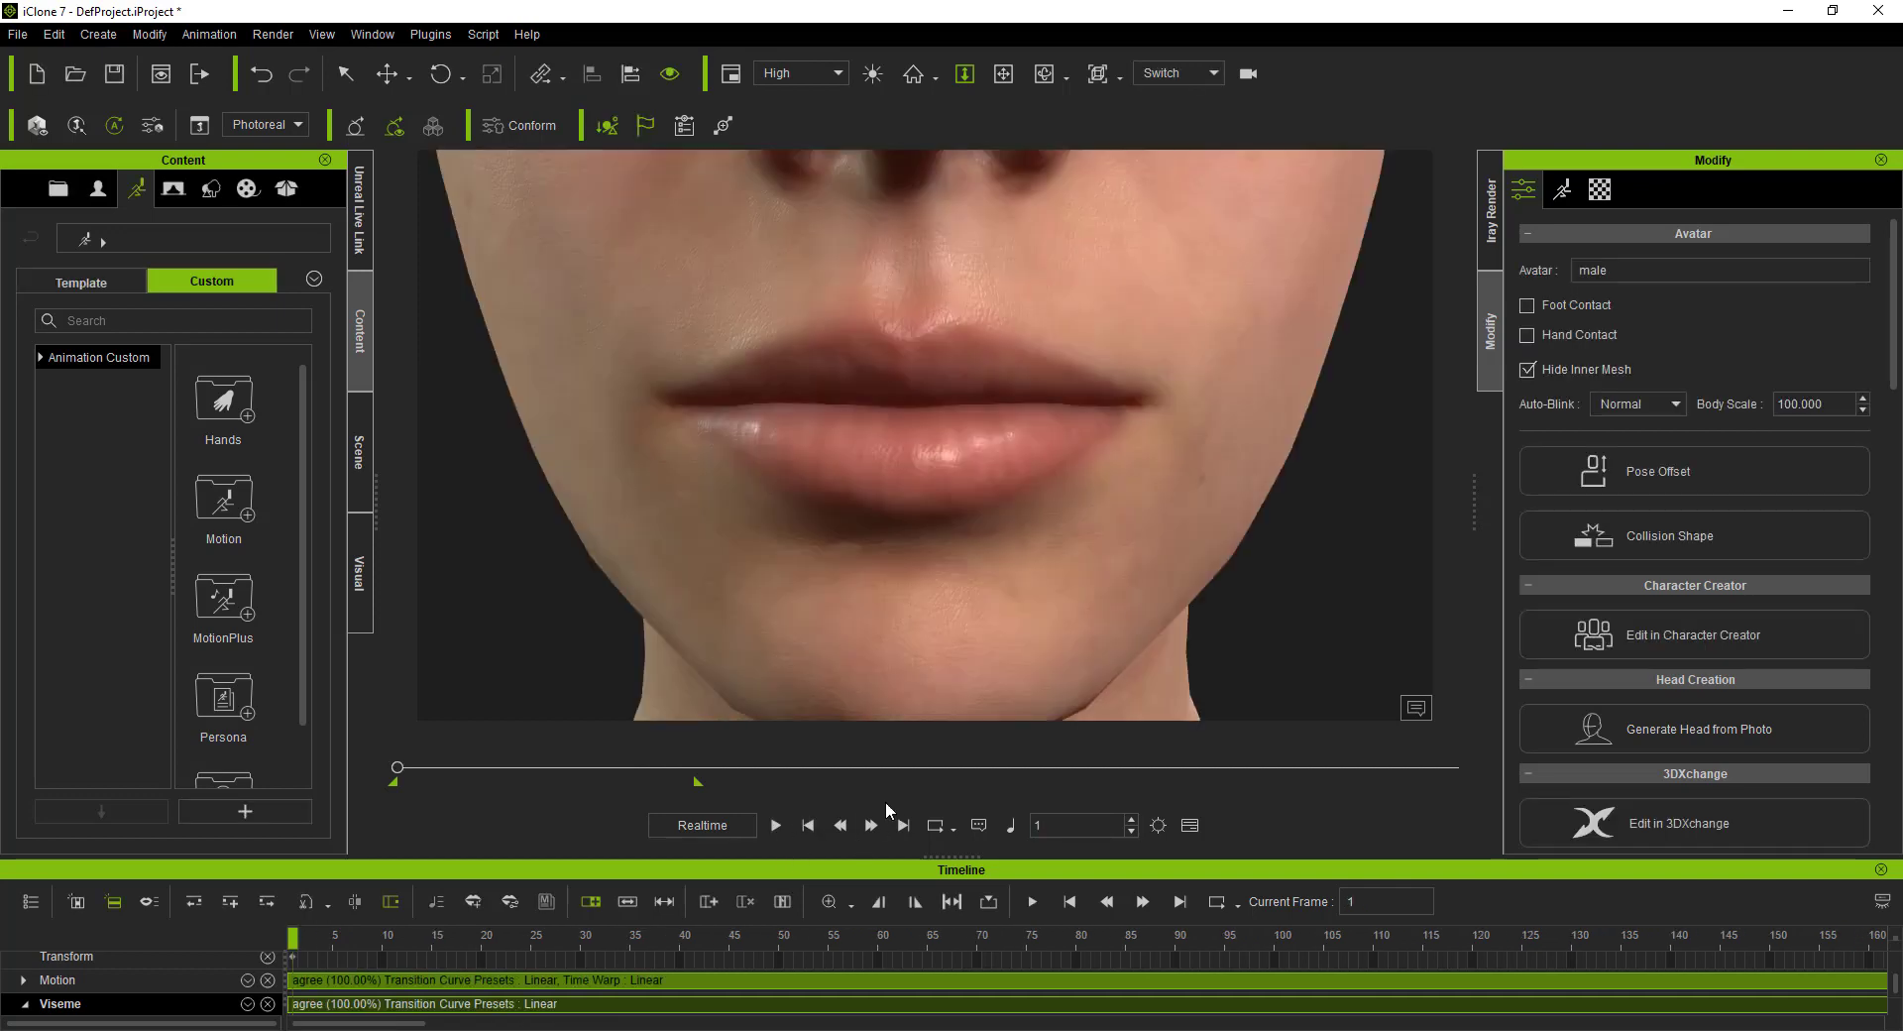
Step: Remove the head's object animation so the mouth rests closed at frame 1
right_click(826, 1007)
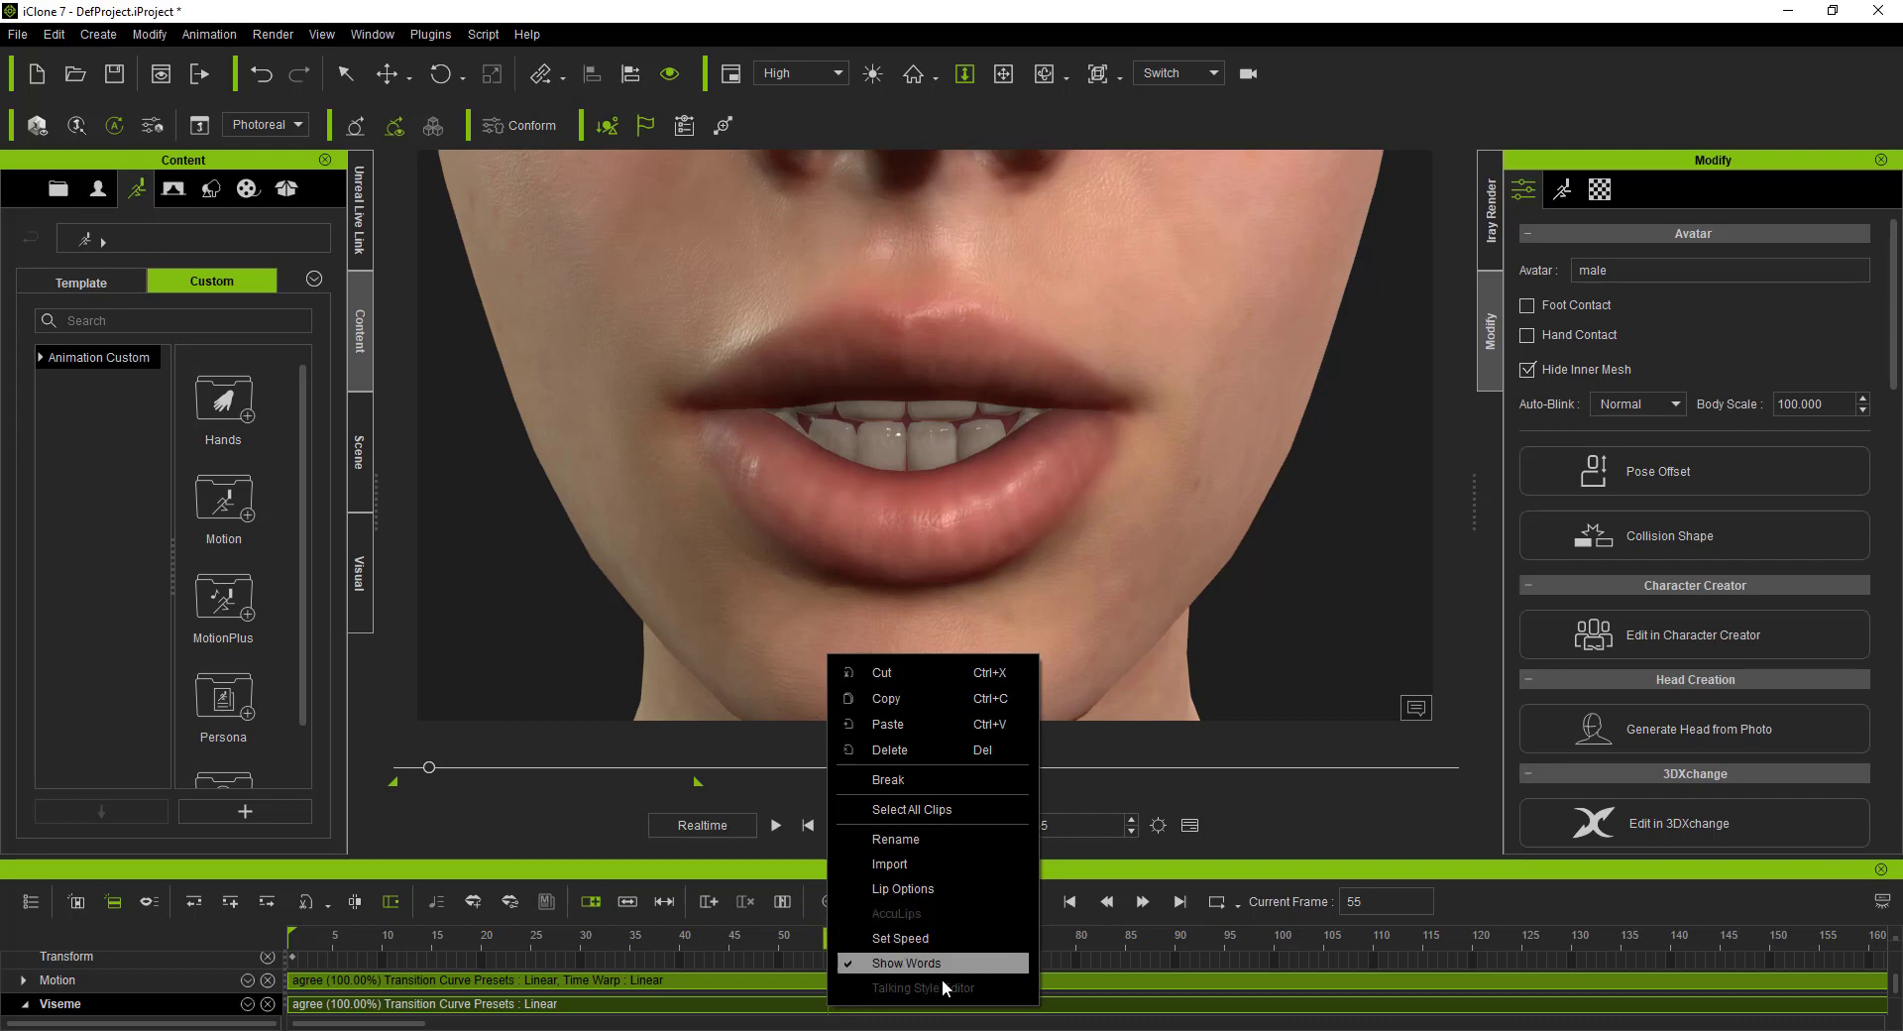
left_click(1099, 1005)
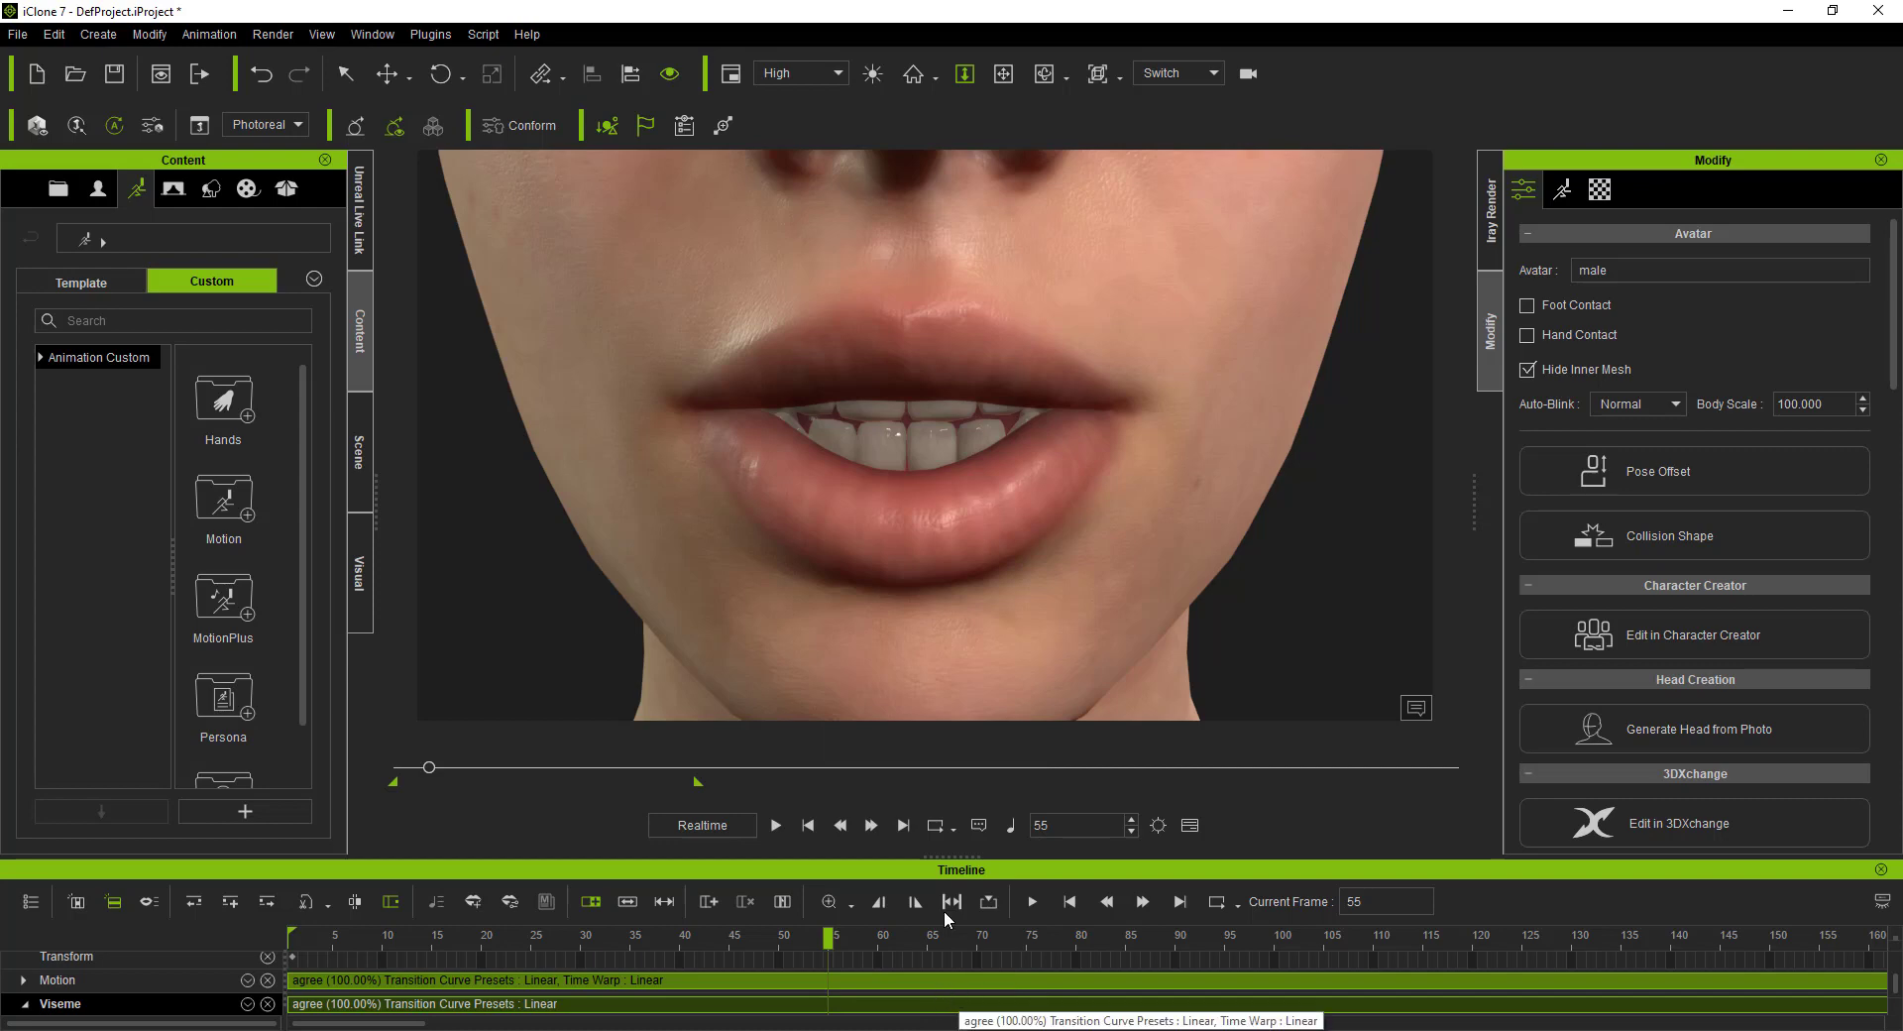
left_click(1189, 825)
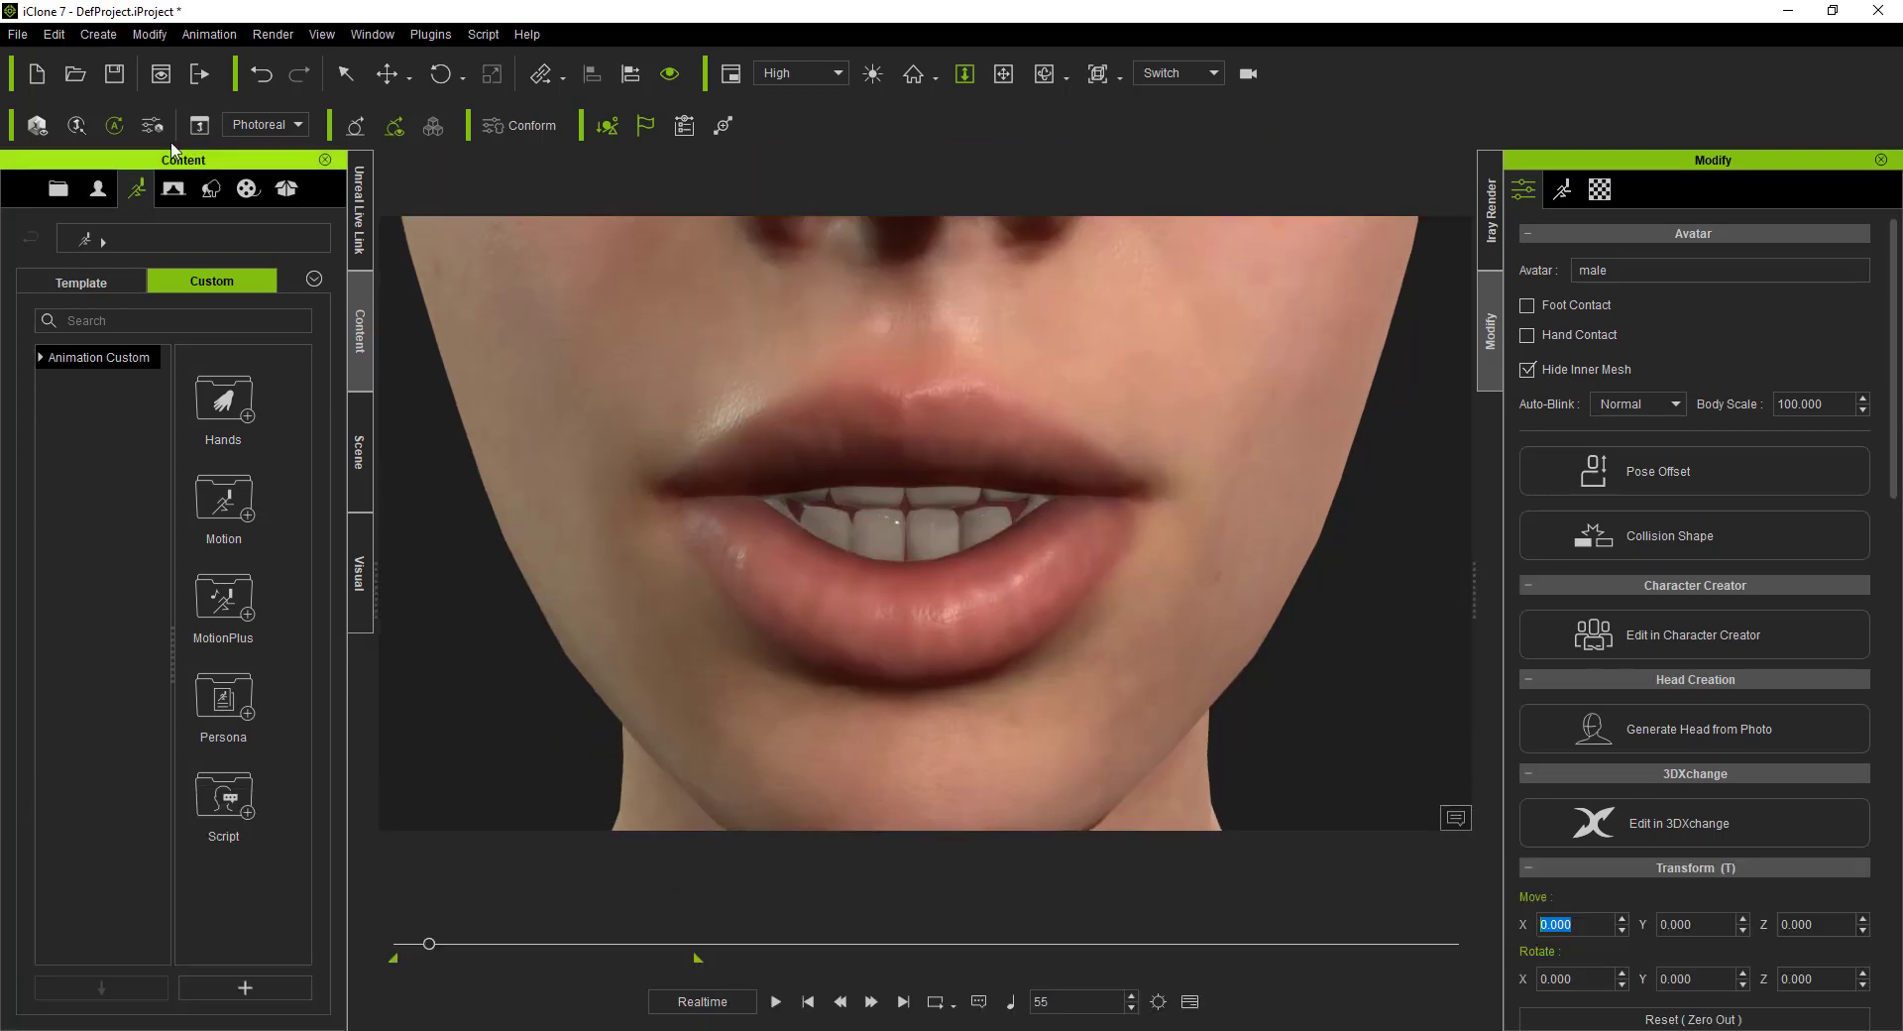
right_click(708, 327)
left_click(1082, 463)
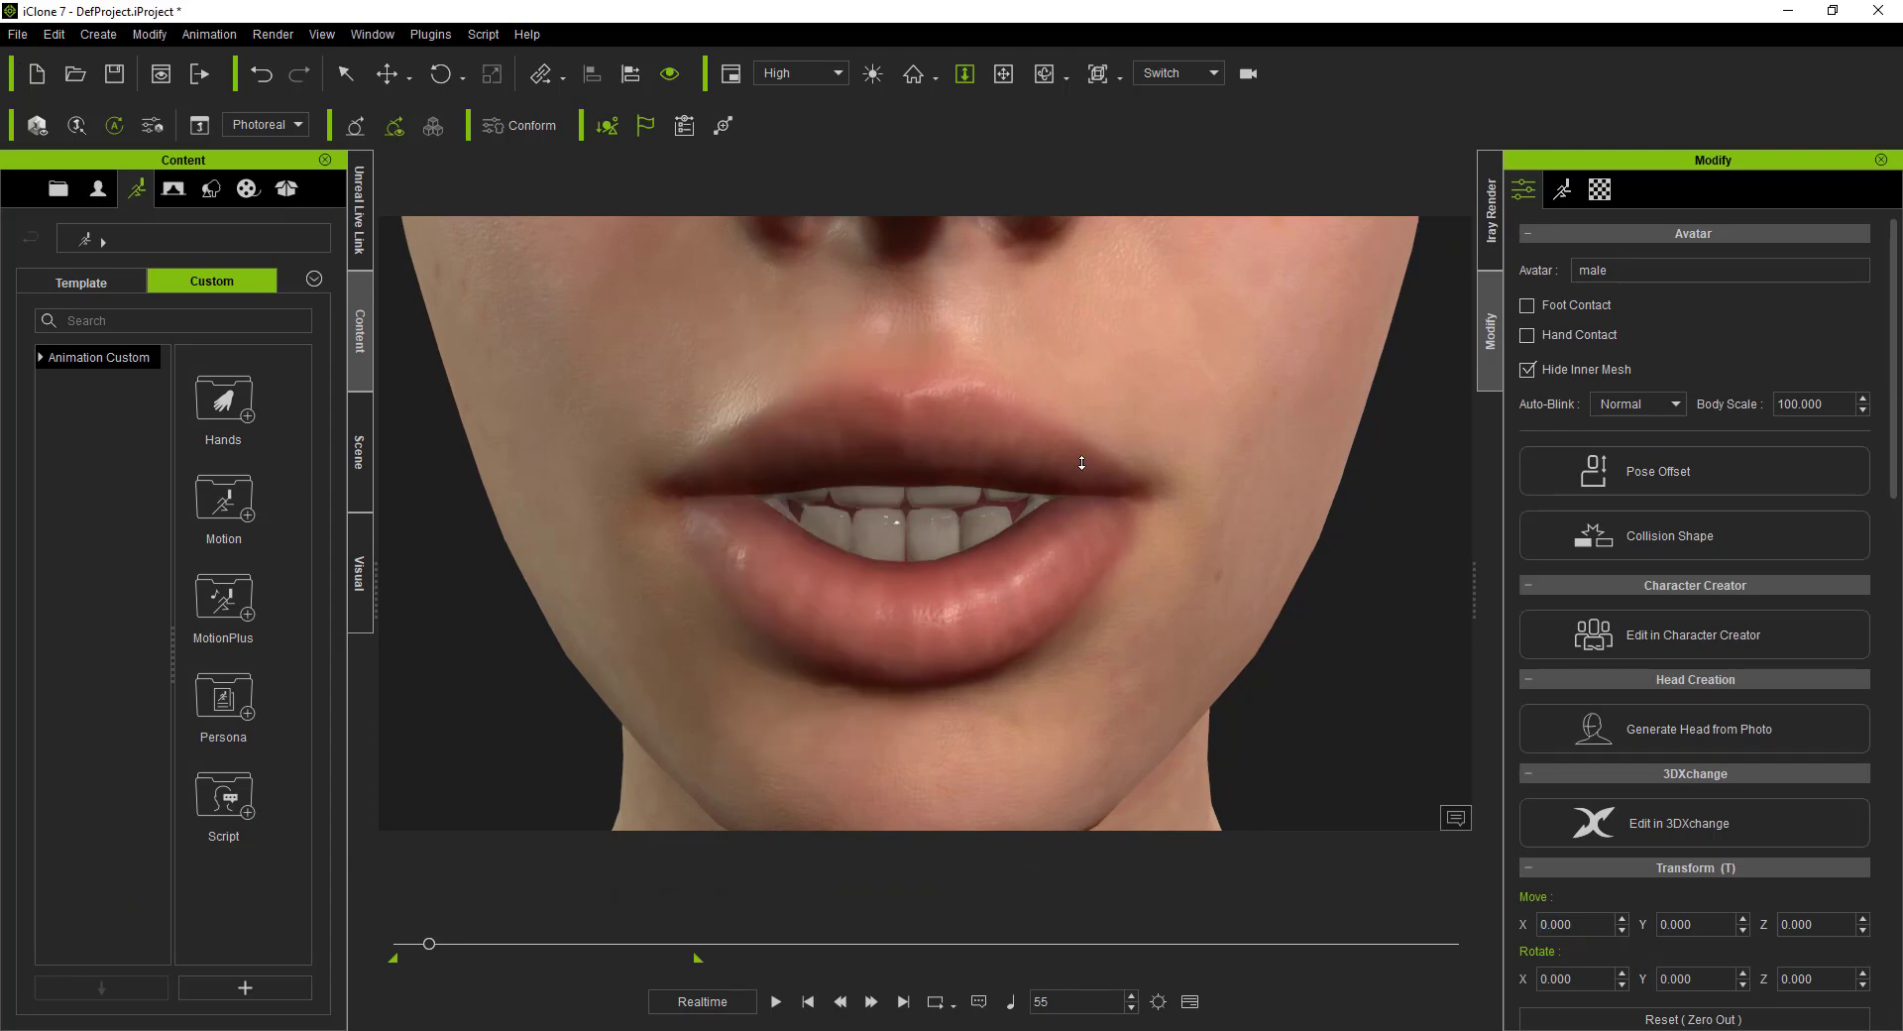
left_click(808, 1001)
right_click(881, 454)
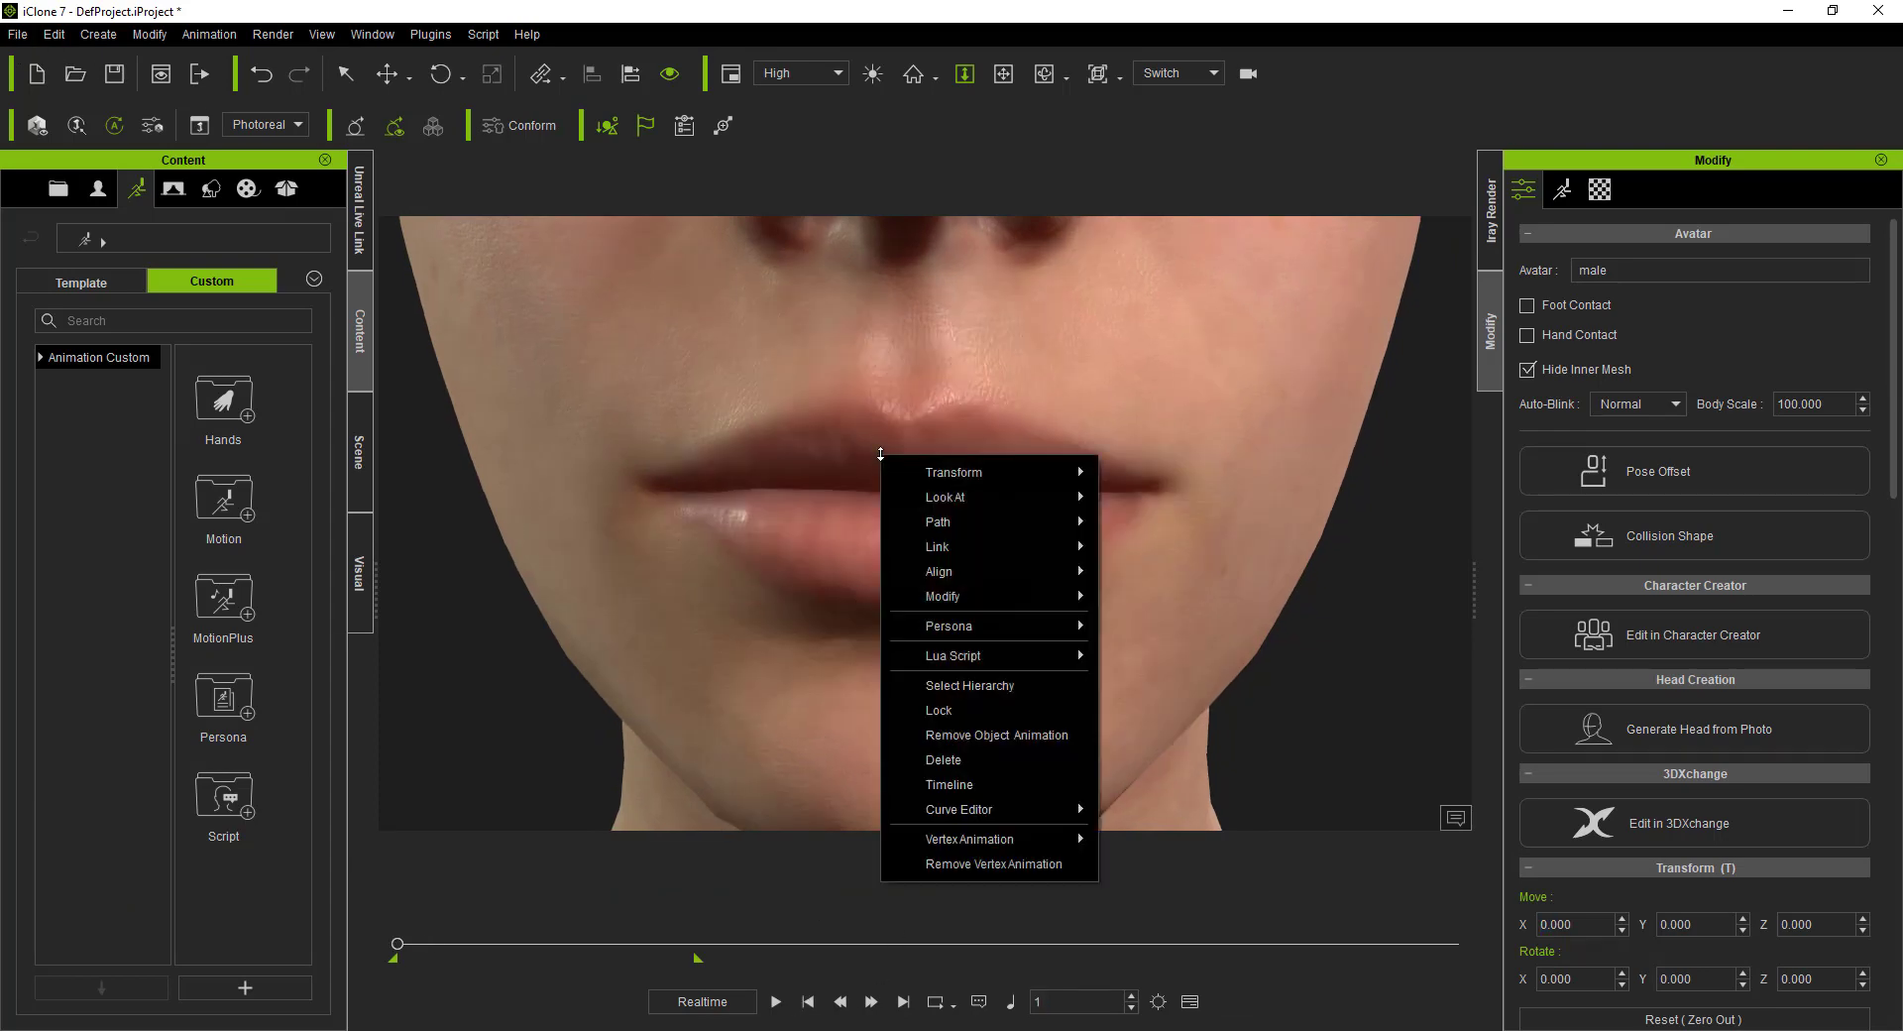
left_click(964, 735)
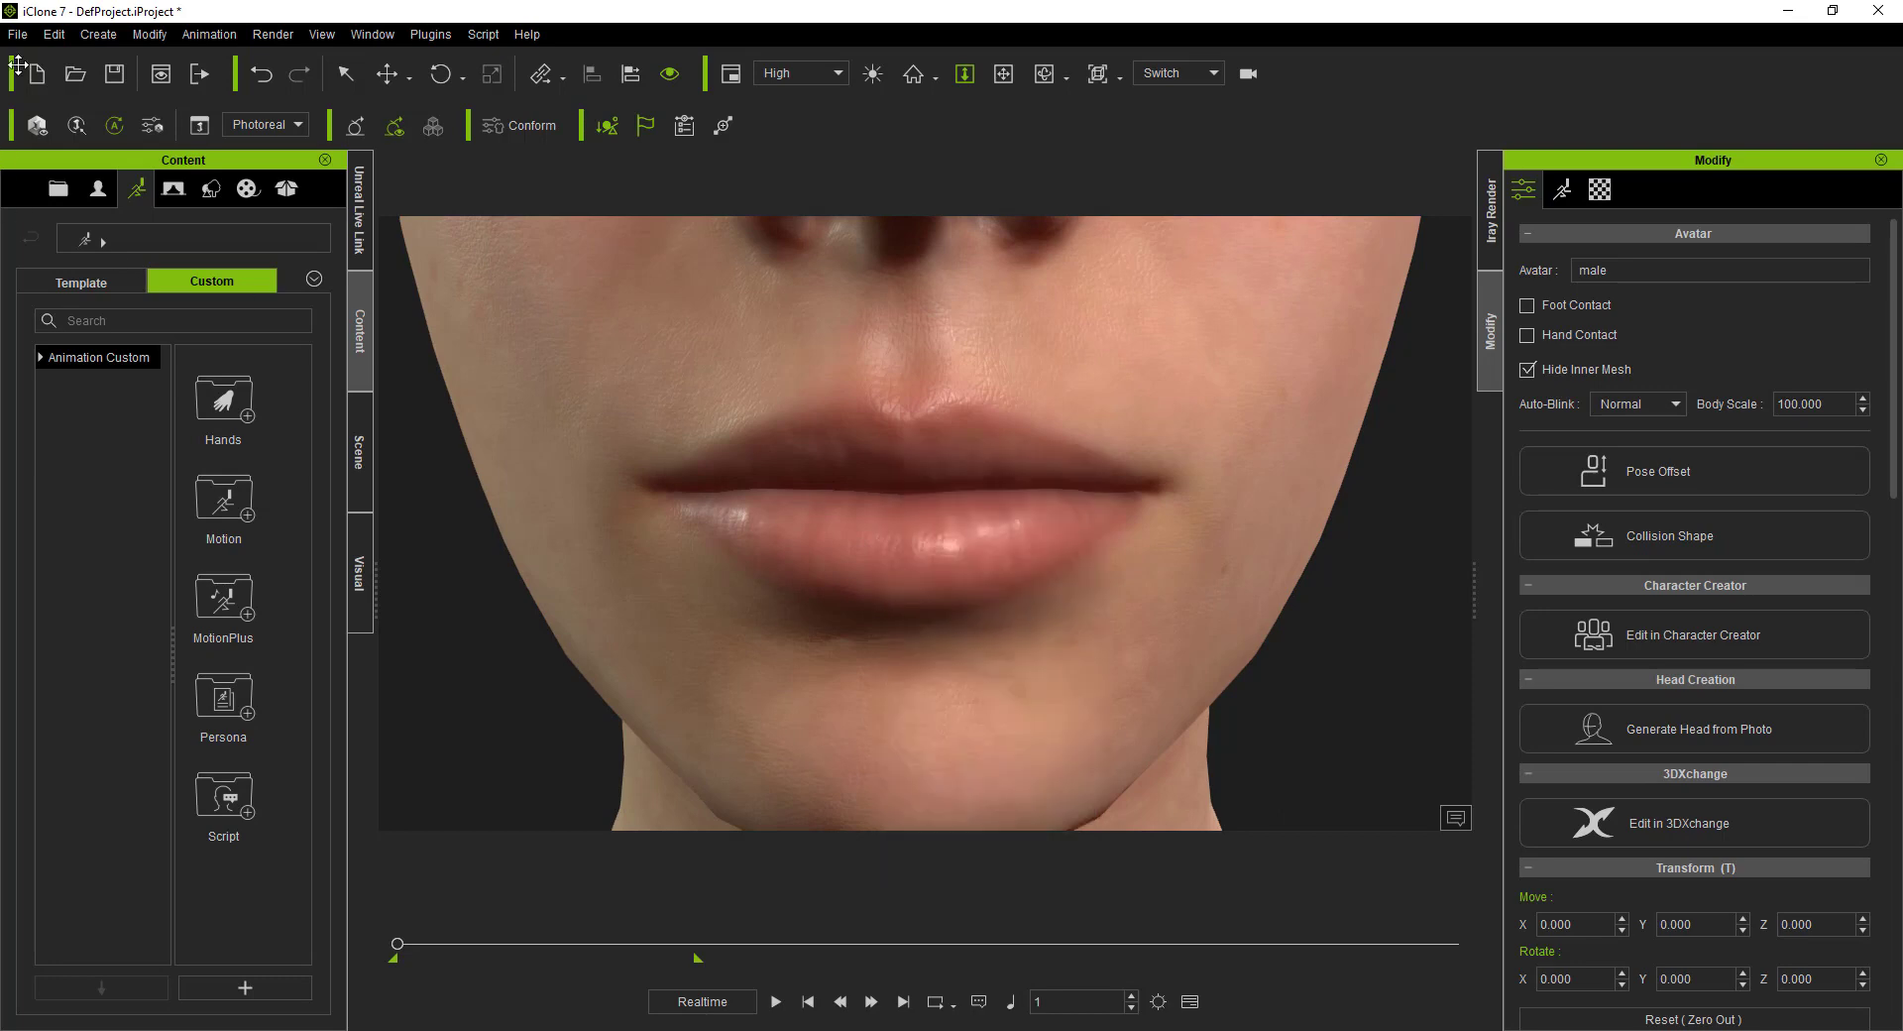
Step: Load 3.mp3 into AccuLips via Create Script and generate its text transcript
left_click(17, 33)
mouse_move(64, 170)
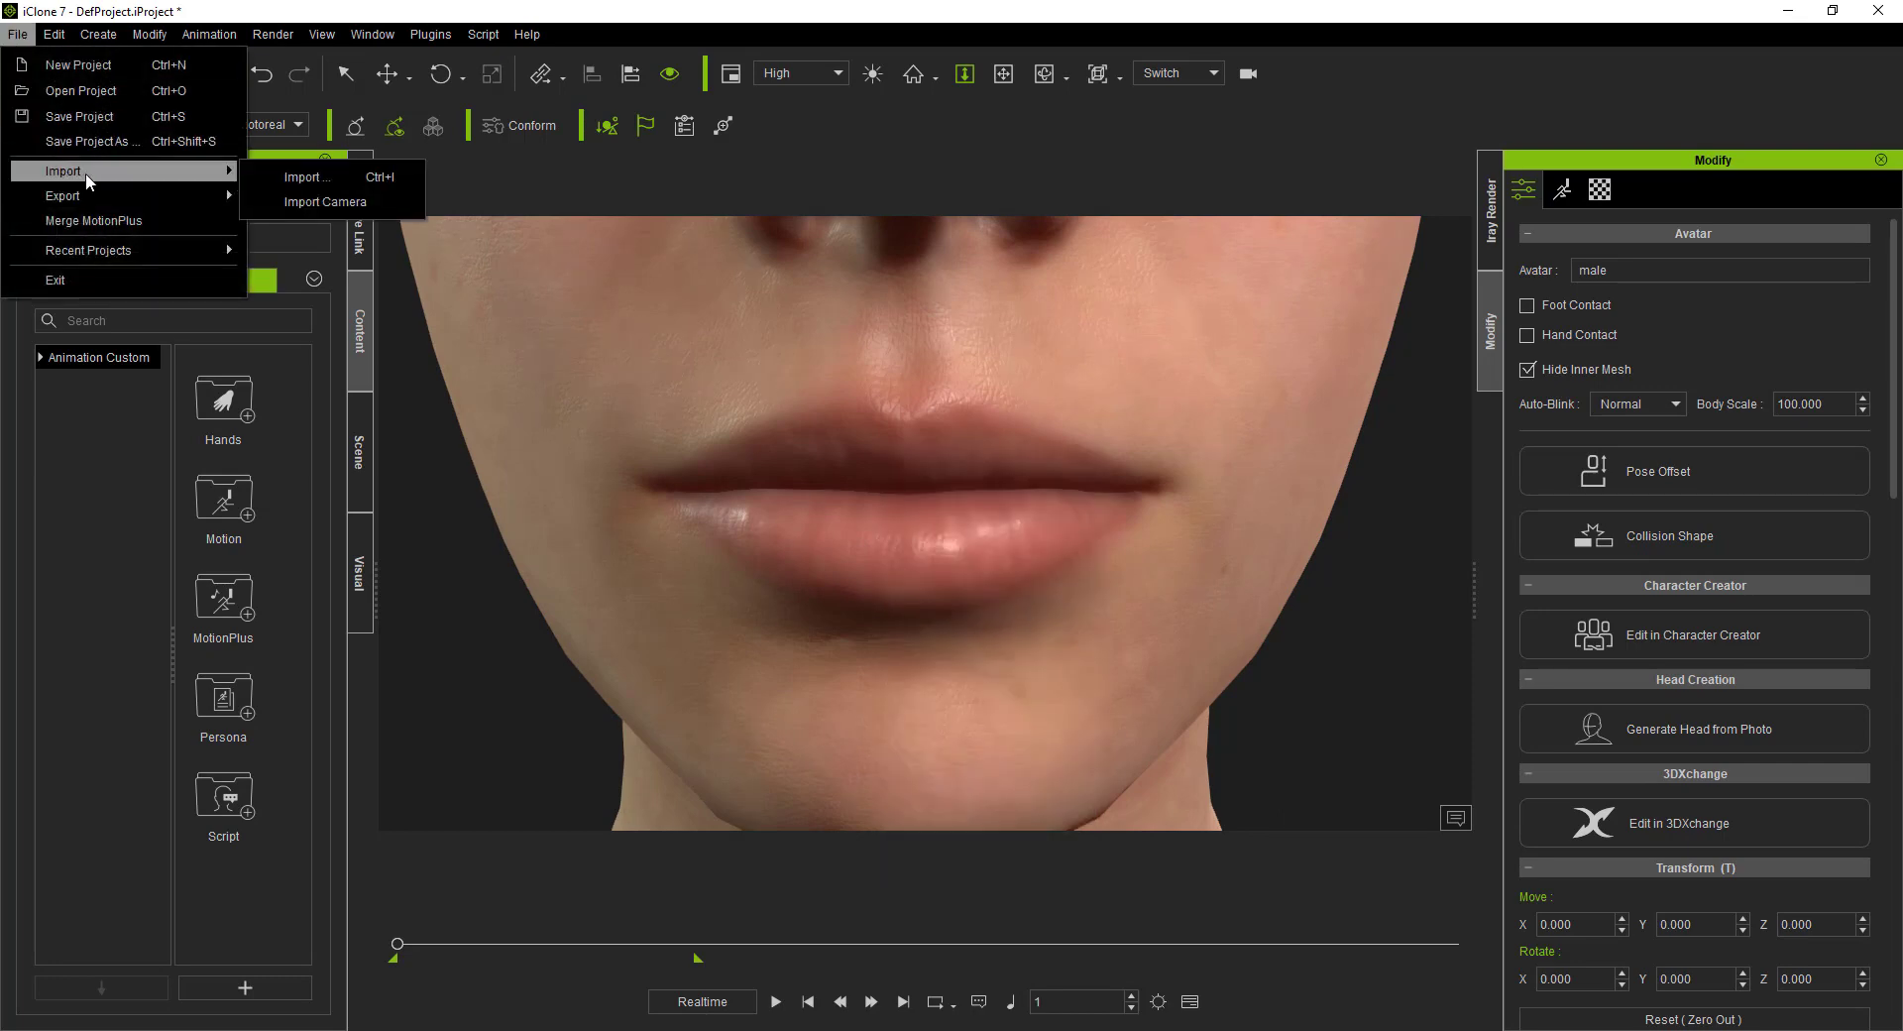
left_click(686, 104)
left_click(18, 34)
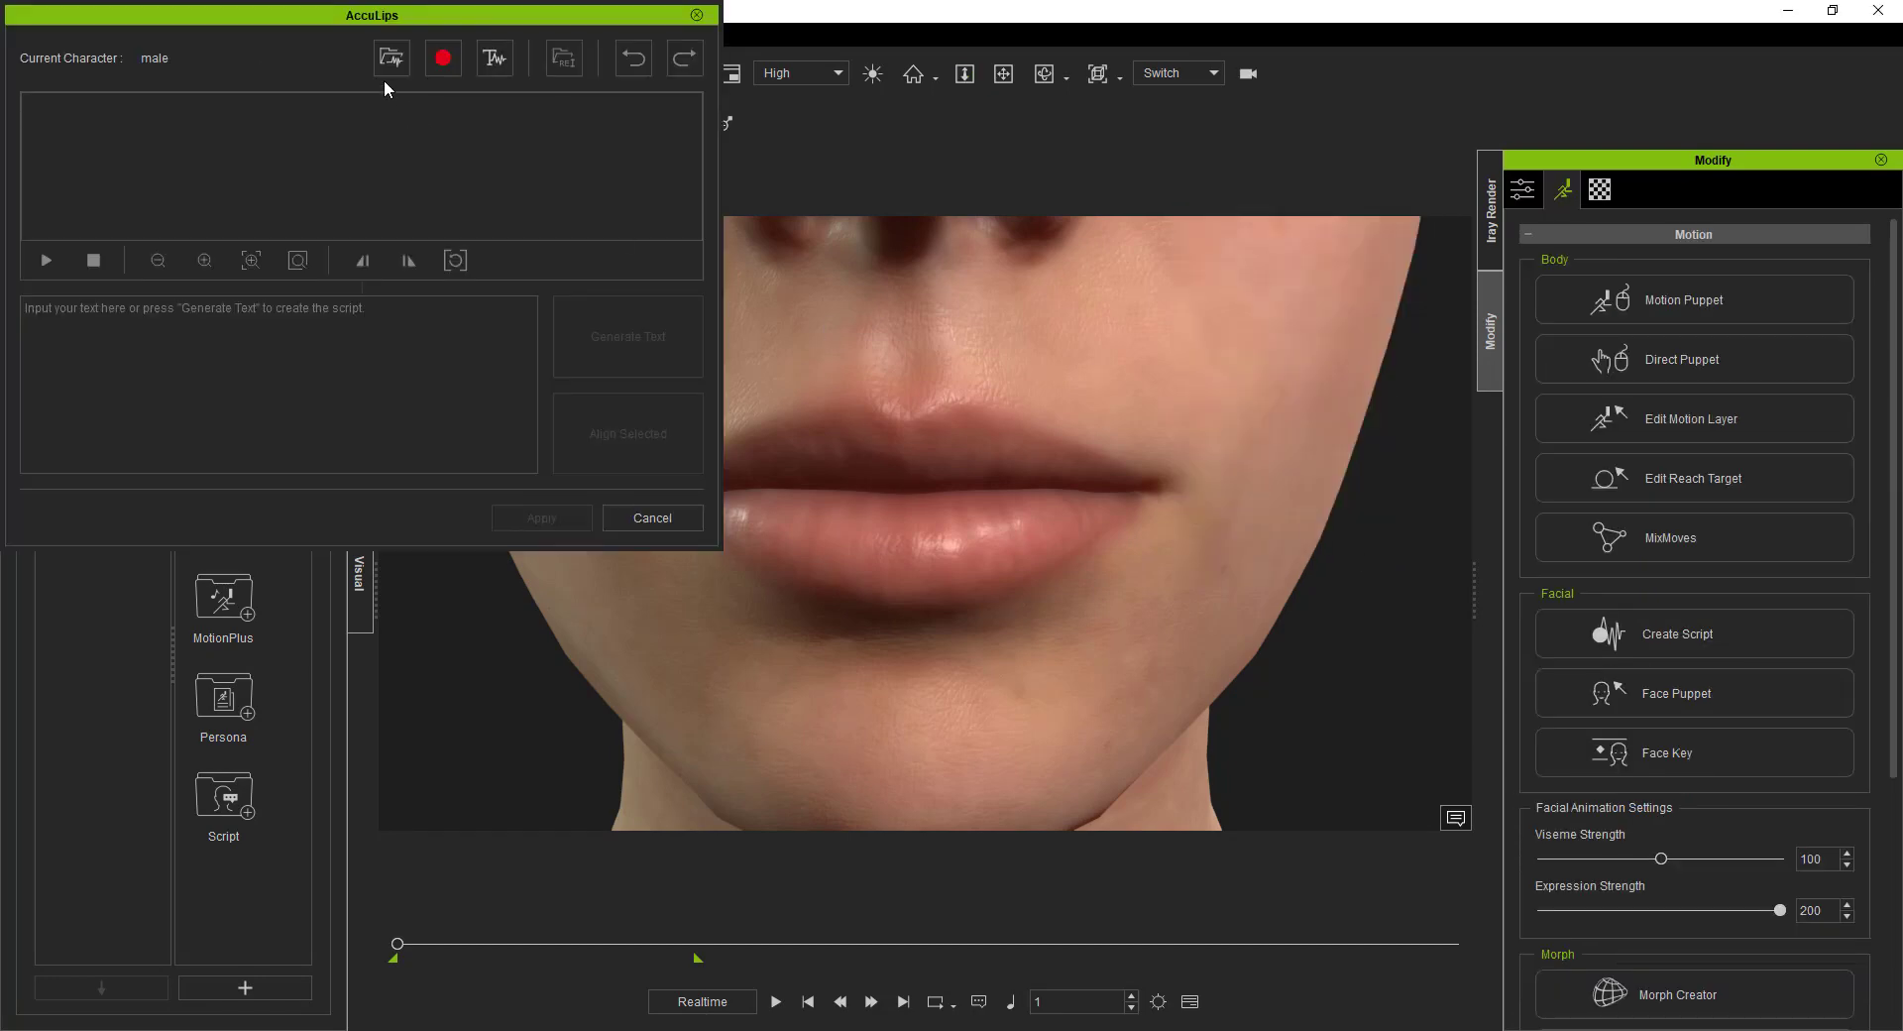
left_click(382, 60)
double_click(376, 184)
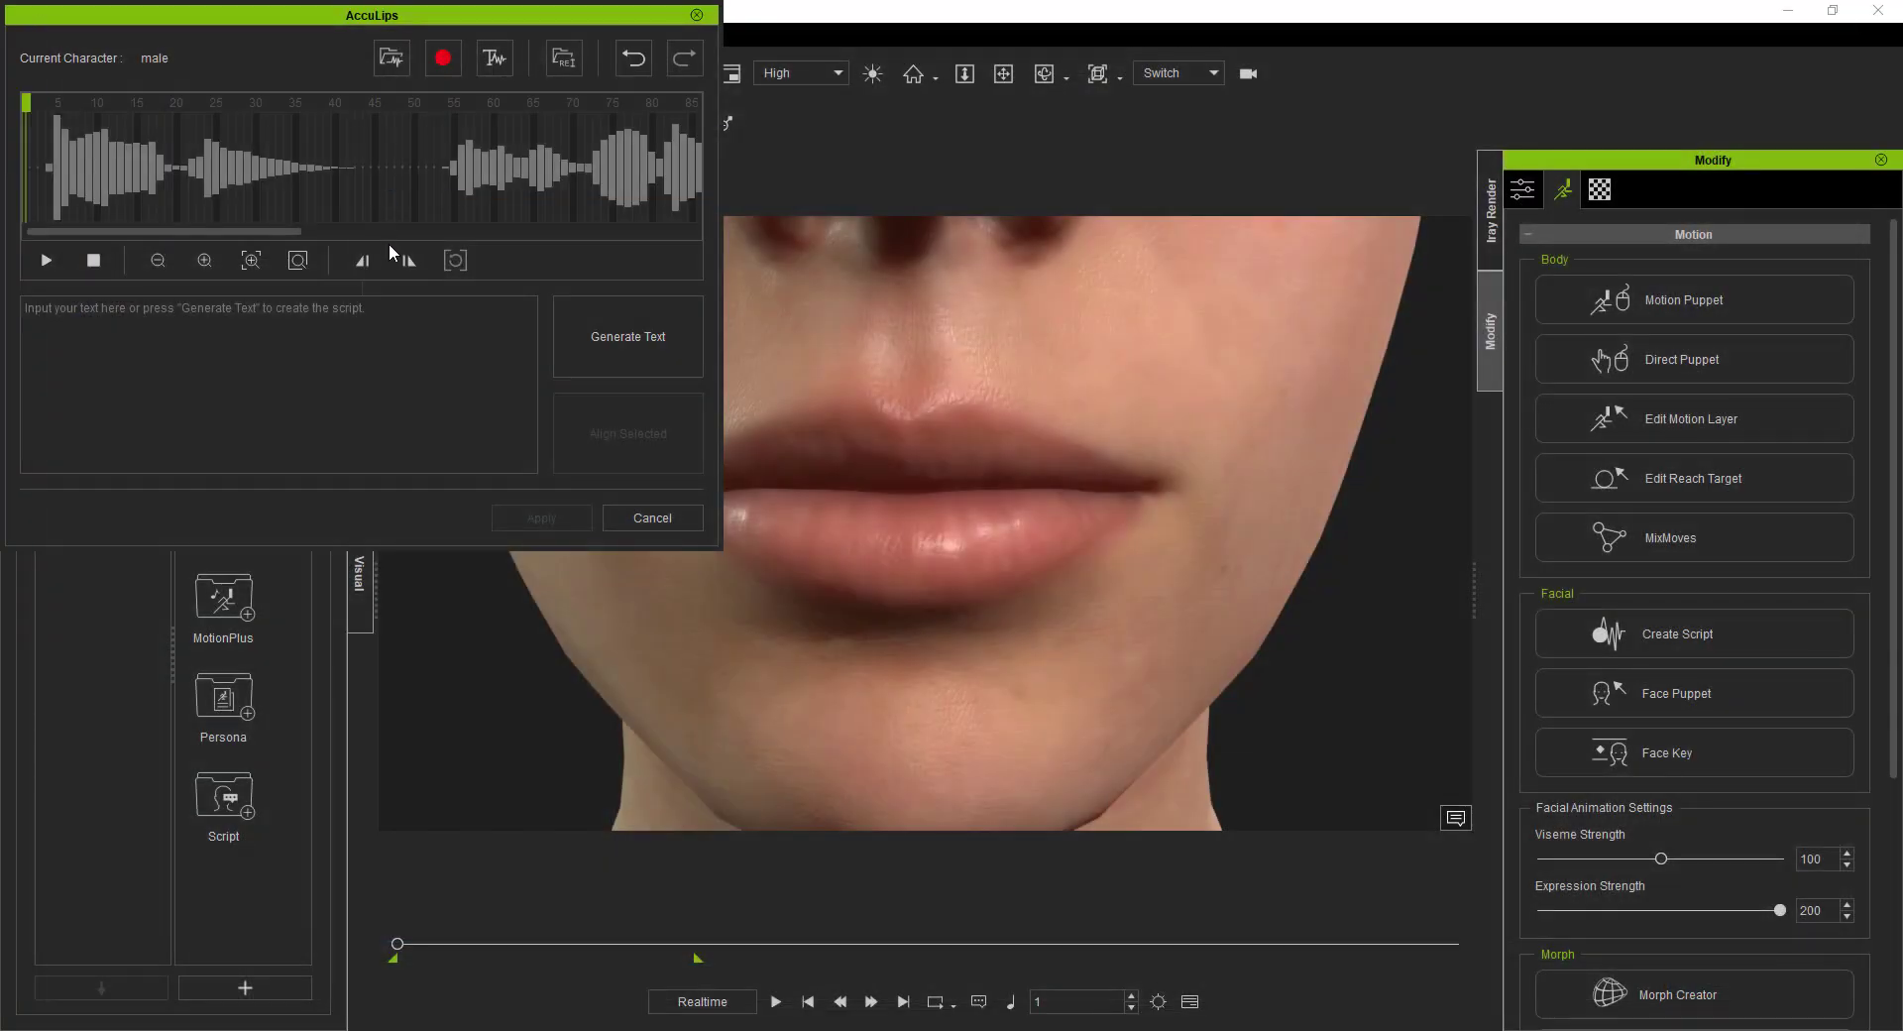
left_click(618, 337)
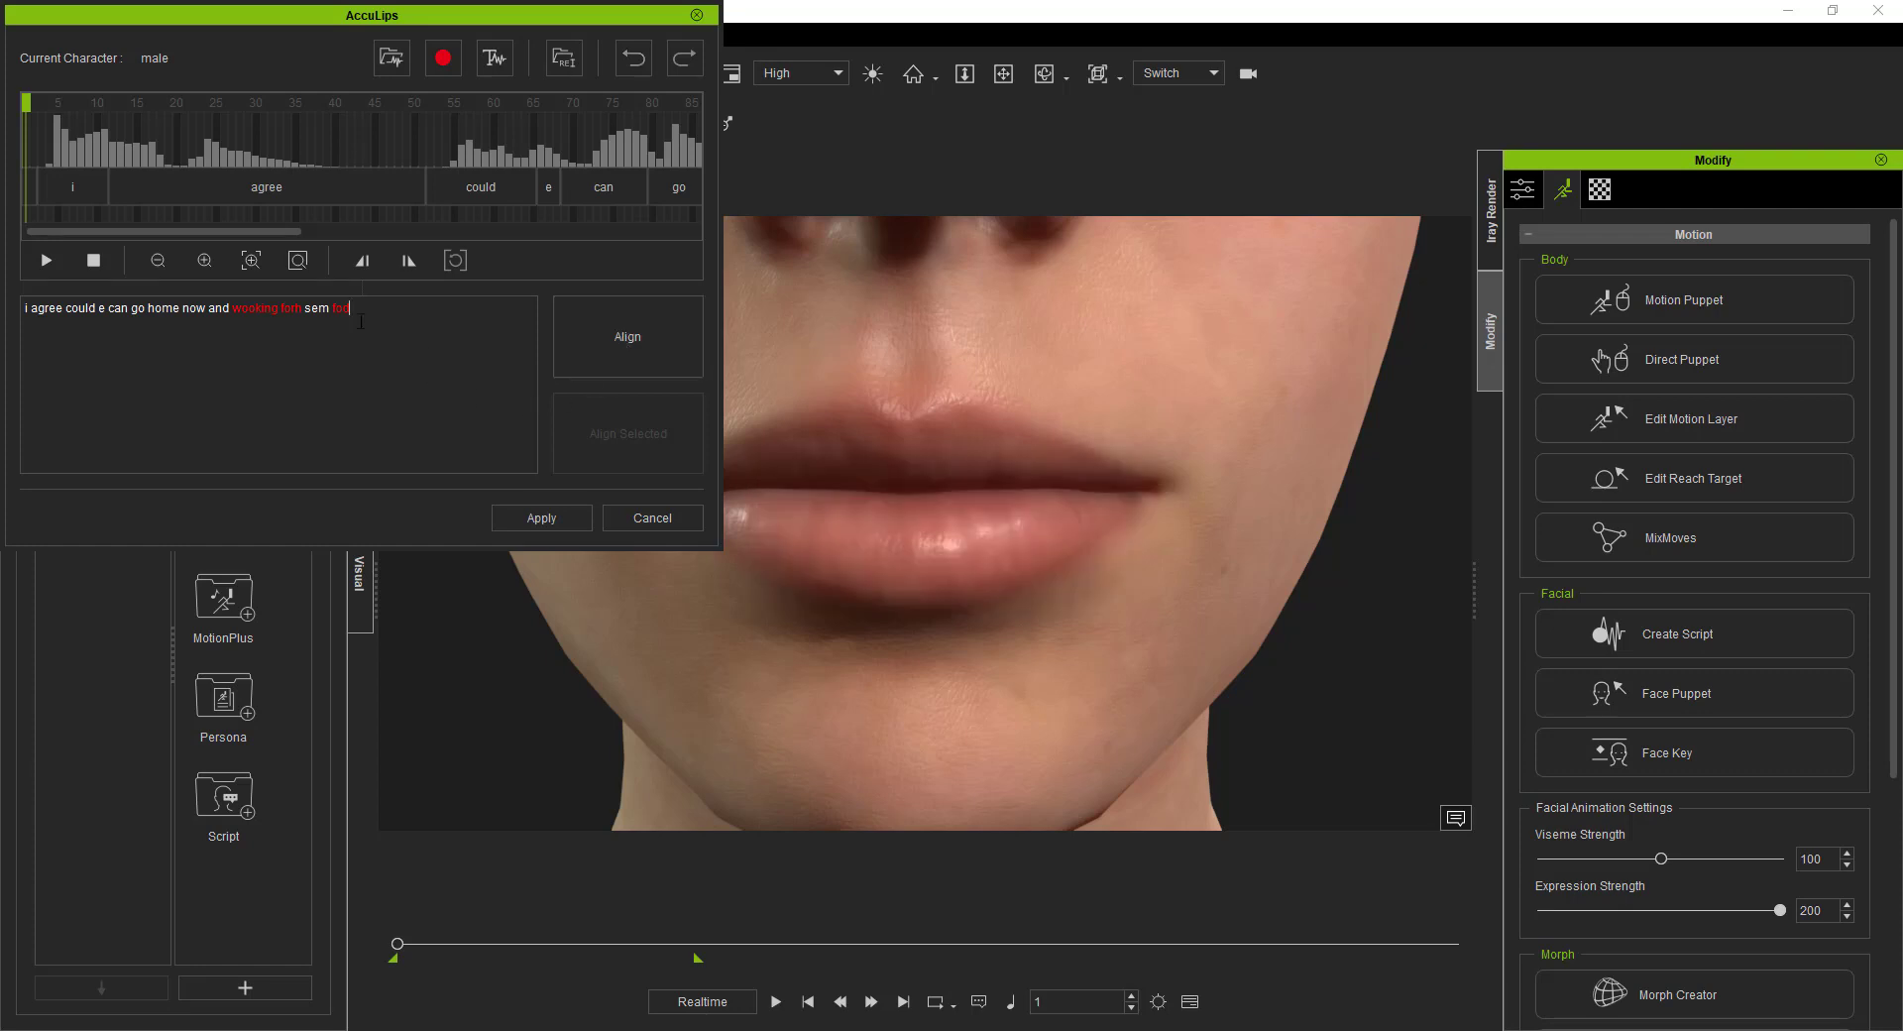
Step: Correct the misheard words to 'i agree so we can go home now and looking for some foods', then align and apply
left_click_drag(63, 307, 419, 304)
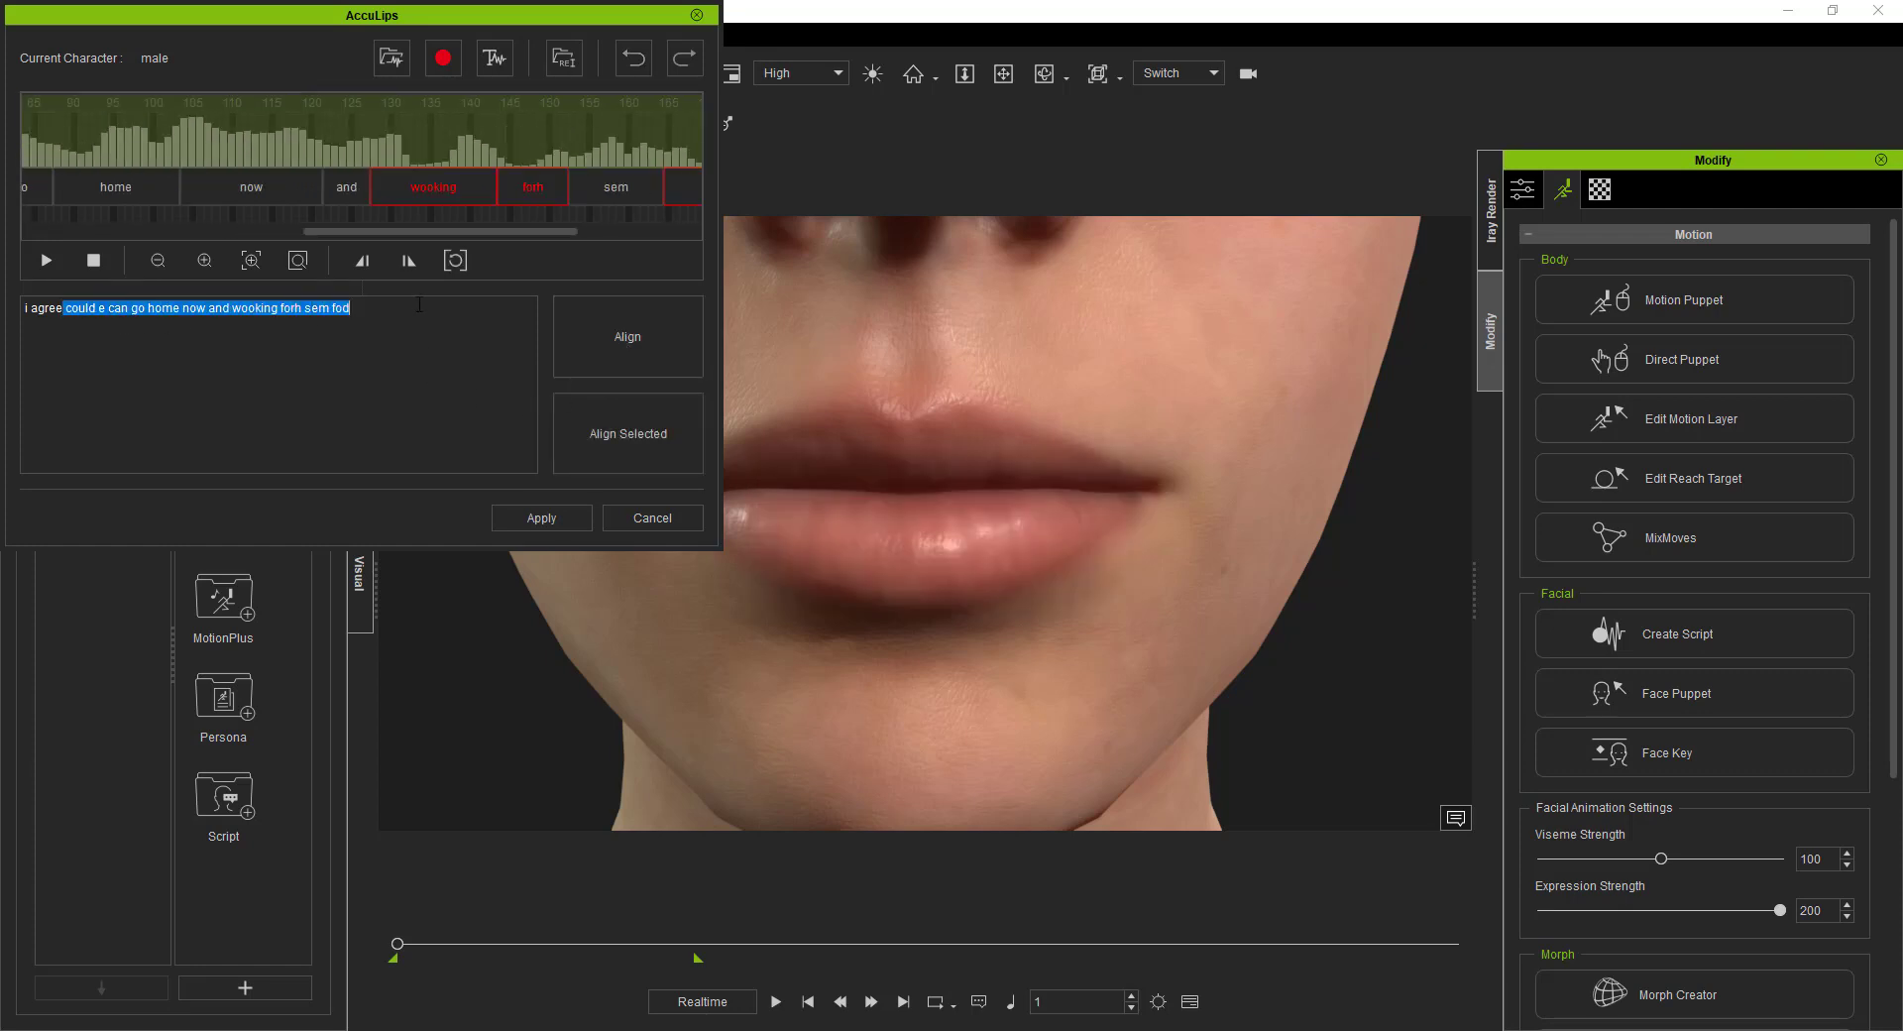
left_click(47, 264)
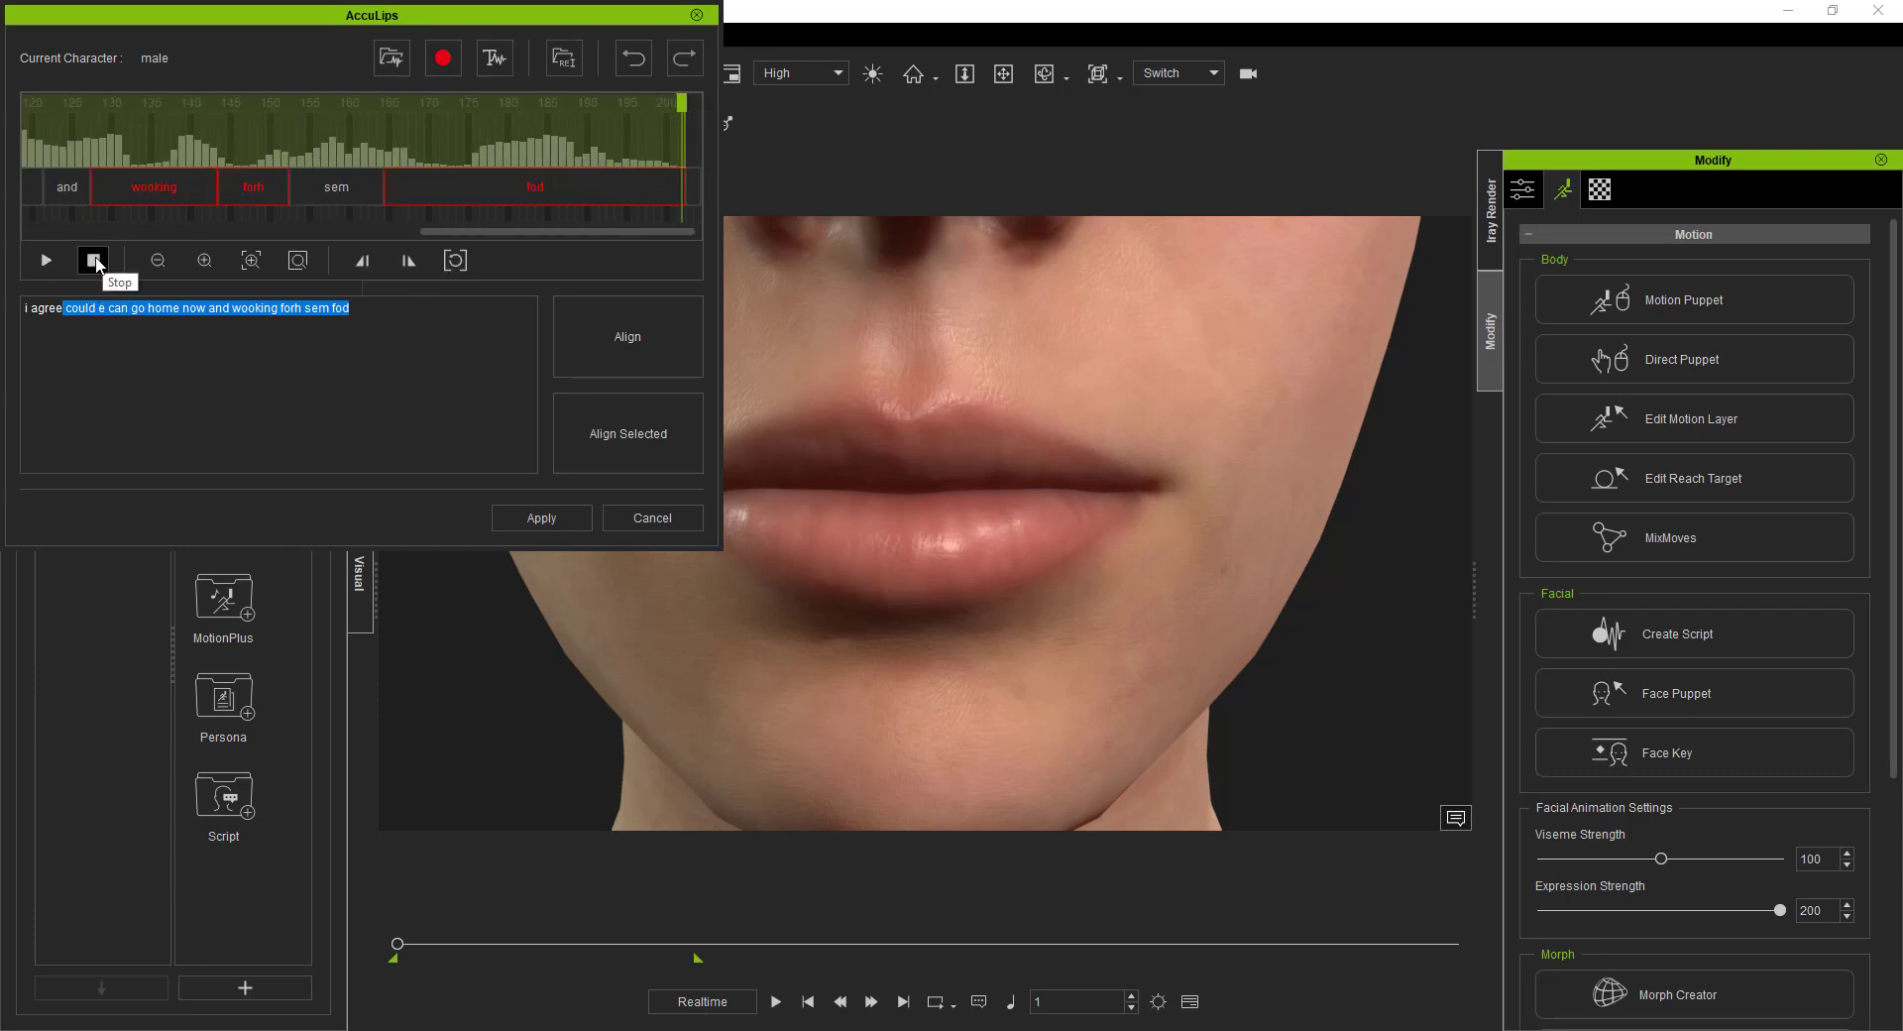
left_click(45, 262)
key("BackSpace")
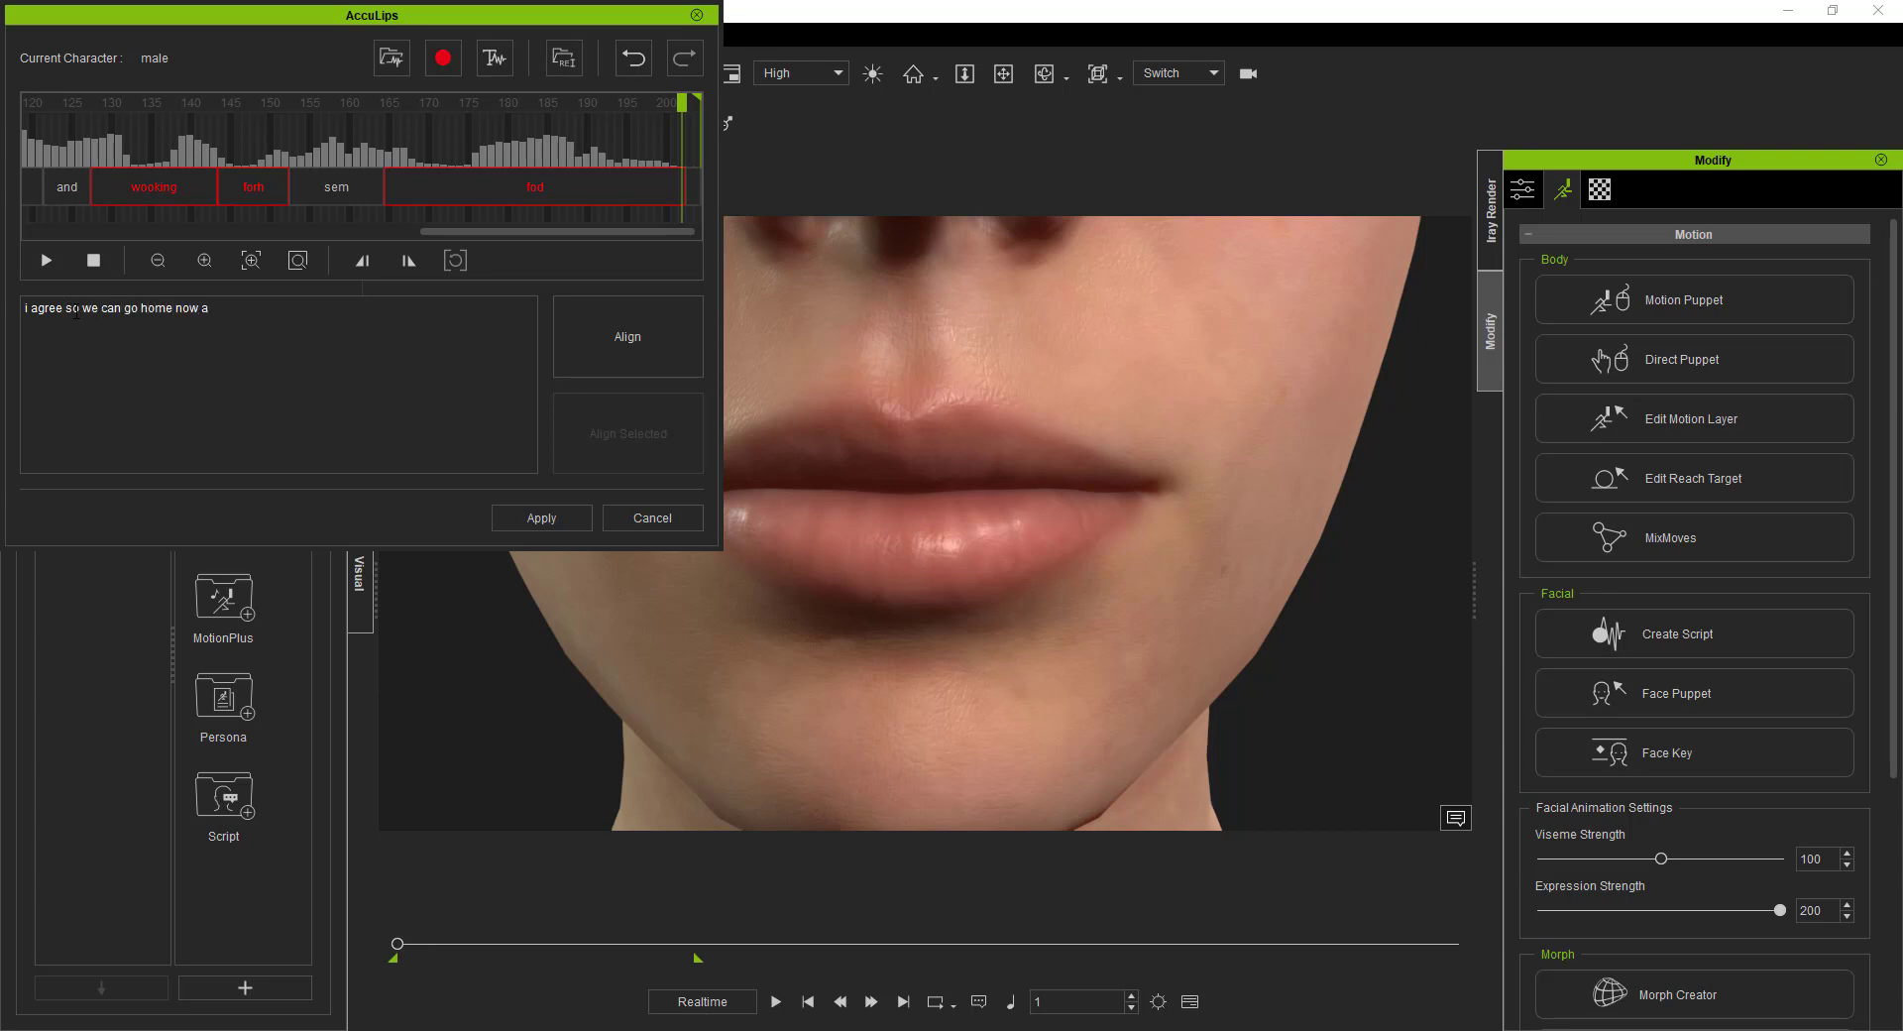
type("nd looking for some foods")
left_click(651, 349)
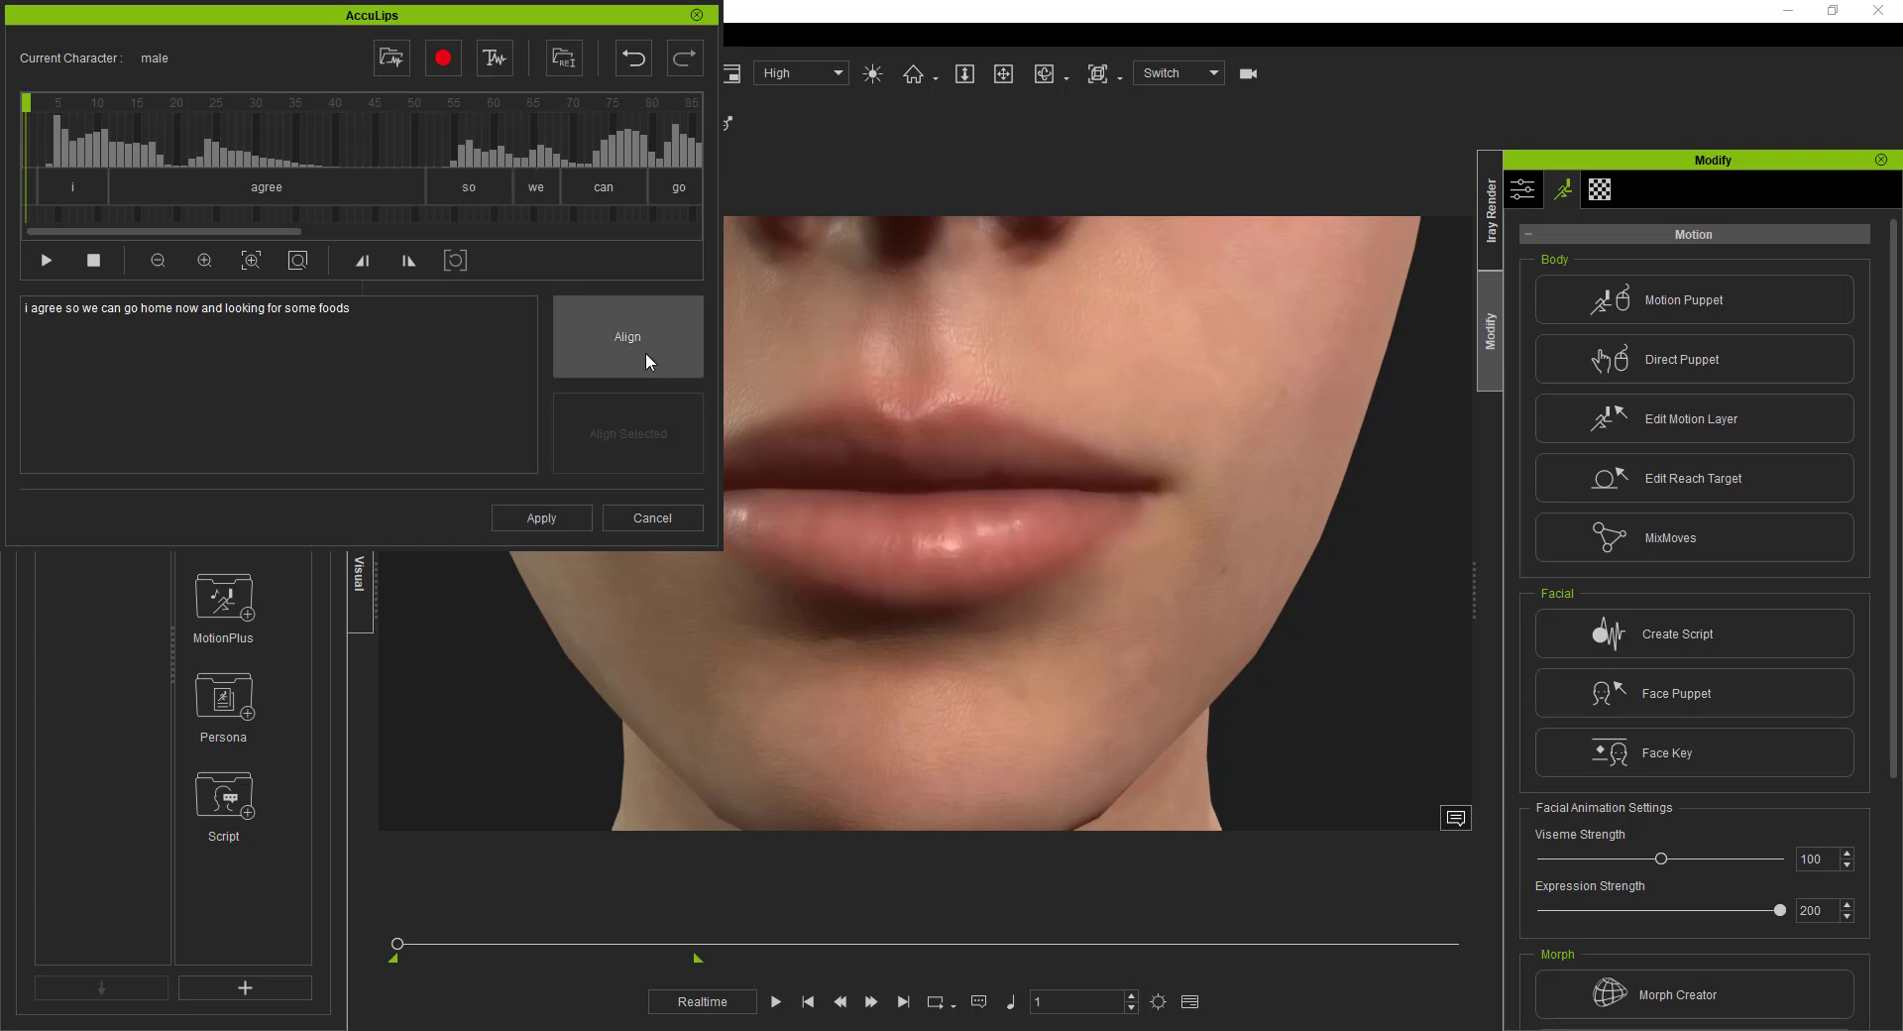
left_click(542, 517)
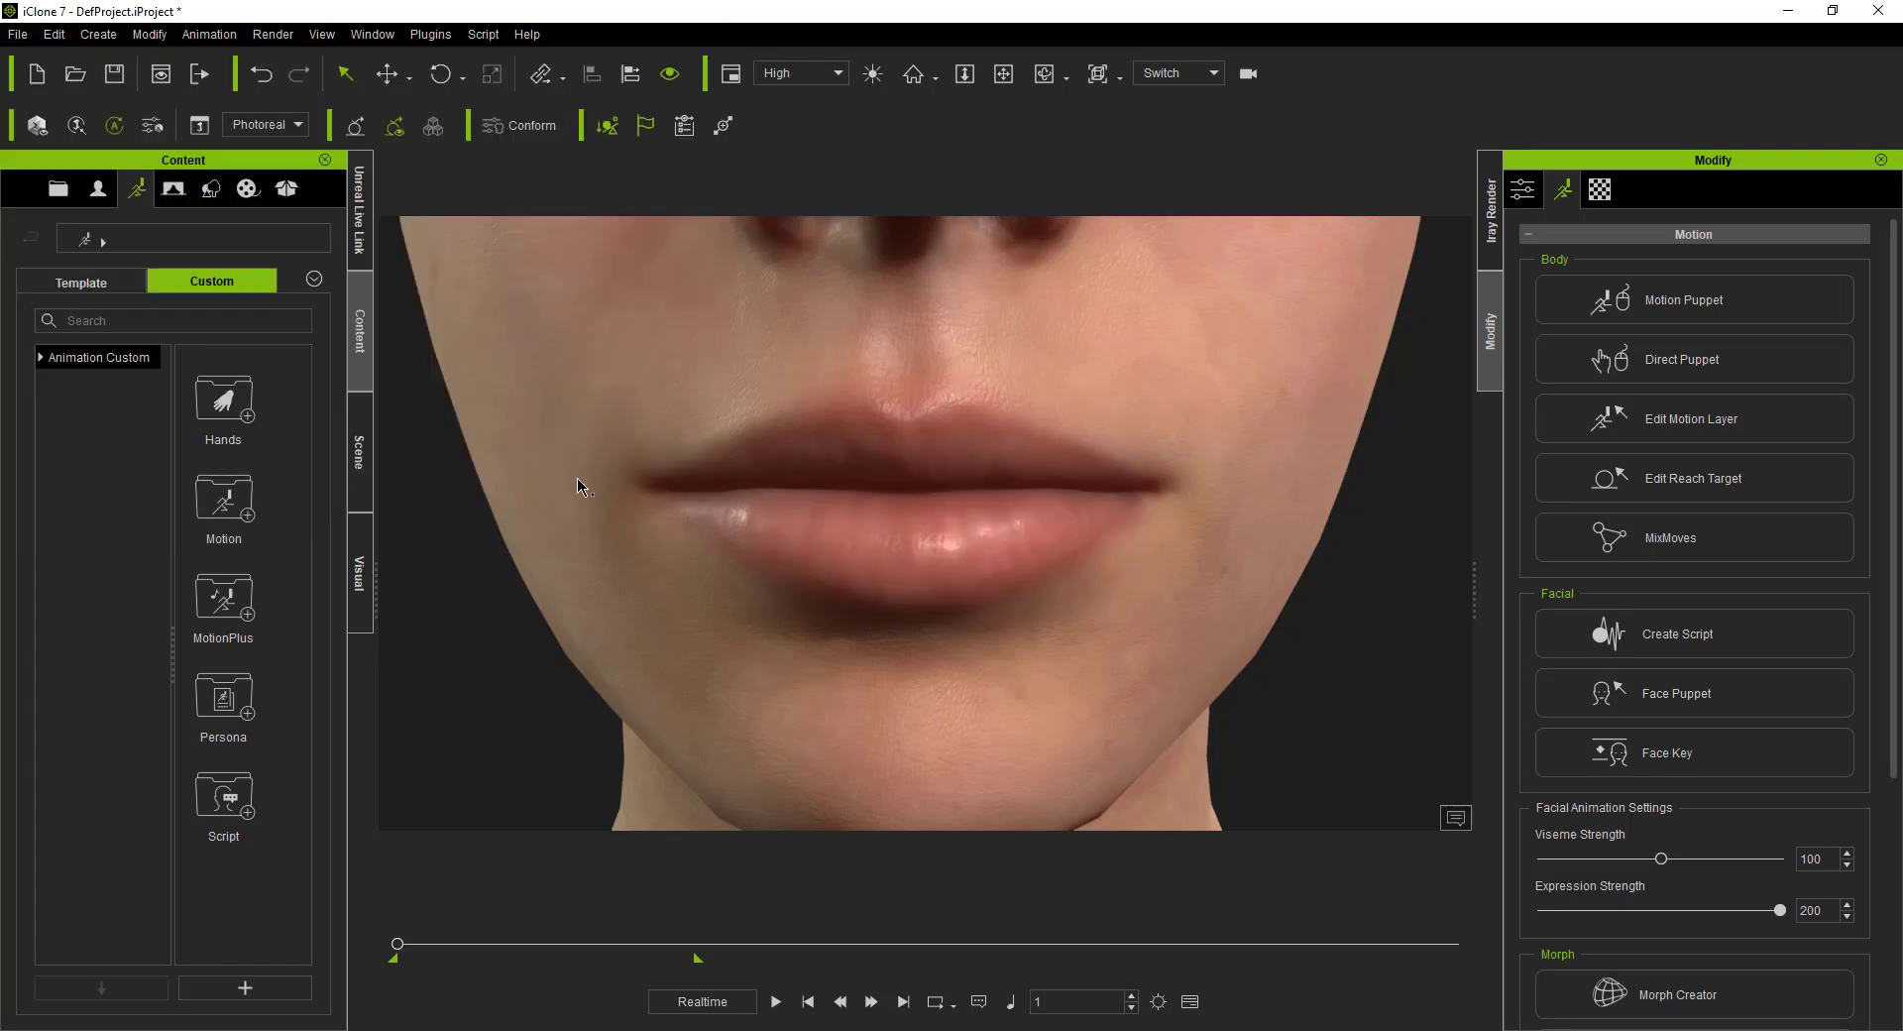
Step: Show the timeline and scroll through its tracks to find the Lips and Voice tracks
left_click(1190, 1002)
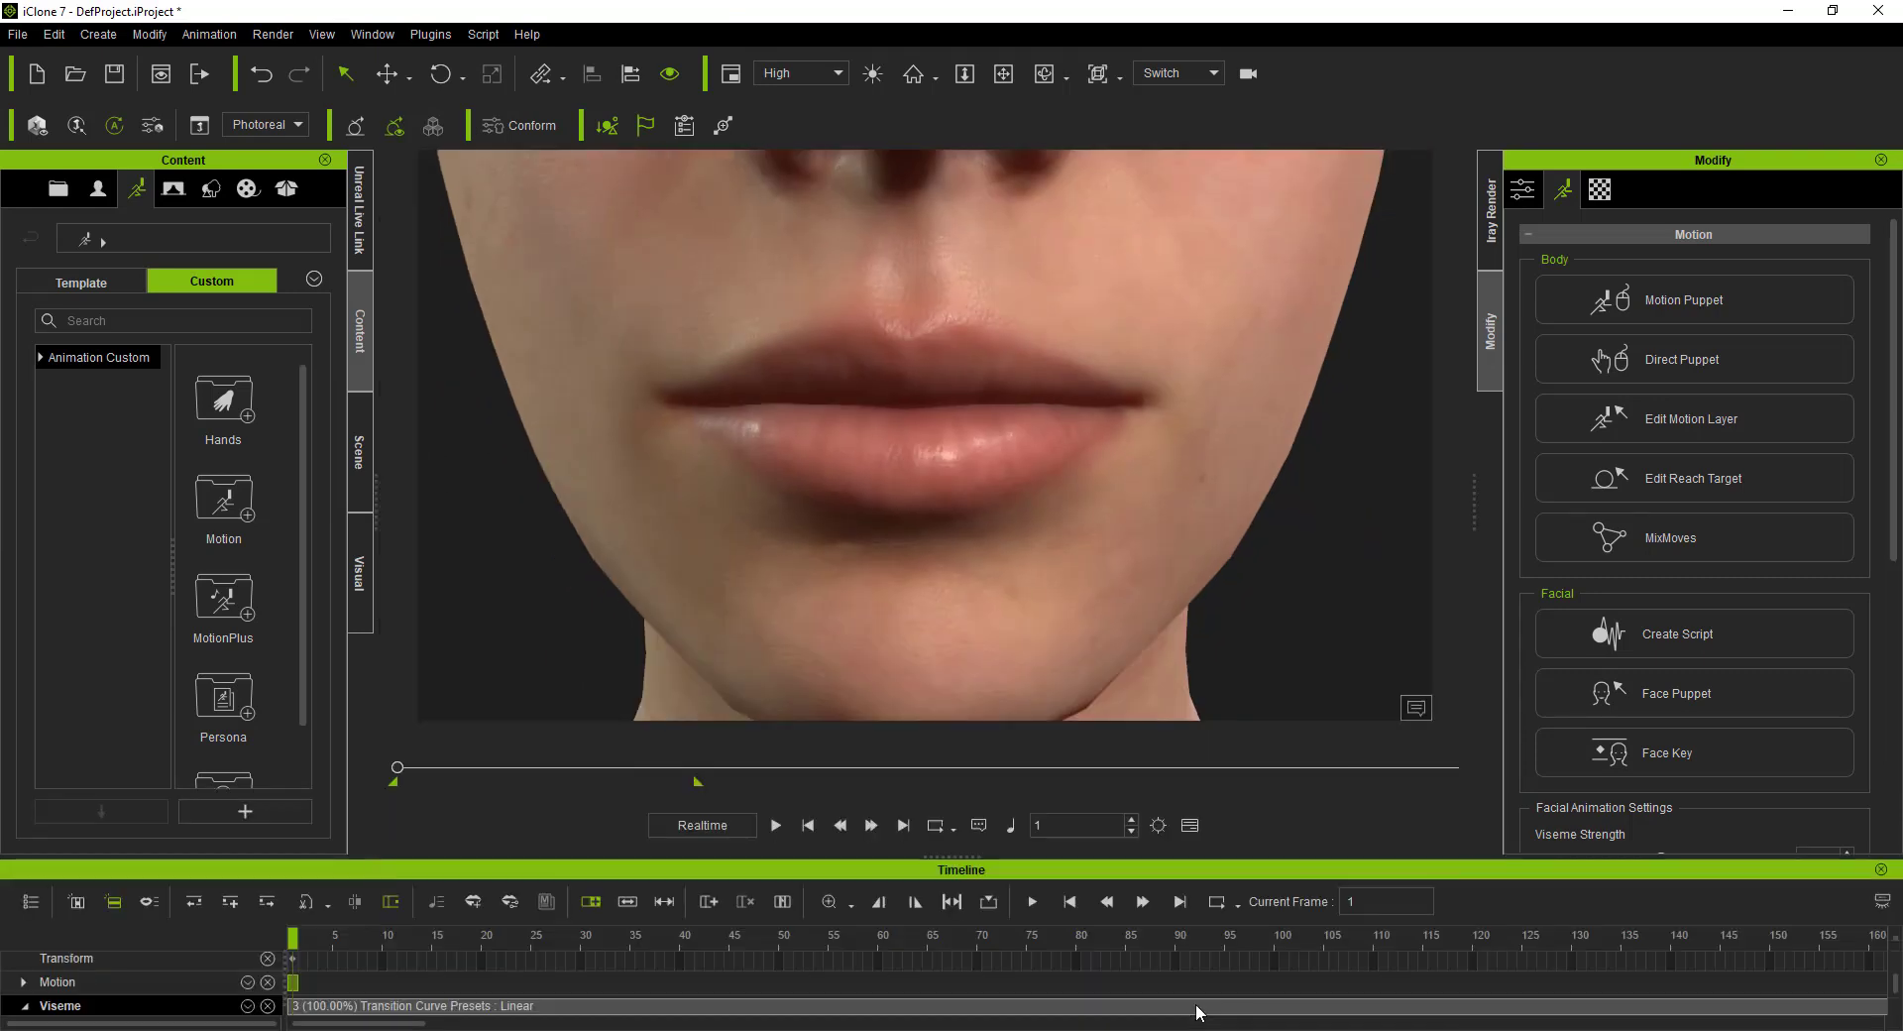
scroll(1115, 1013, "down", 1)
scroll(1114, 1012, "down", 1)
scroll(1113, 1013, "down", 1)
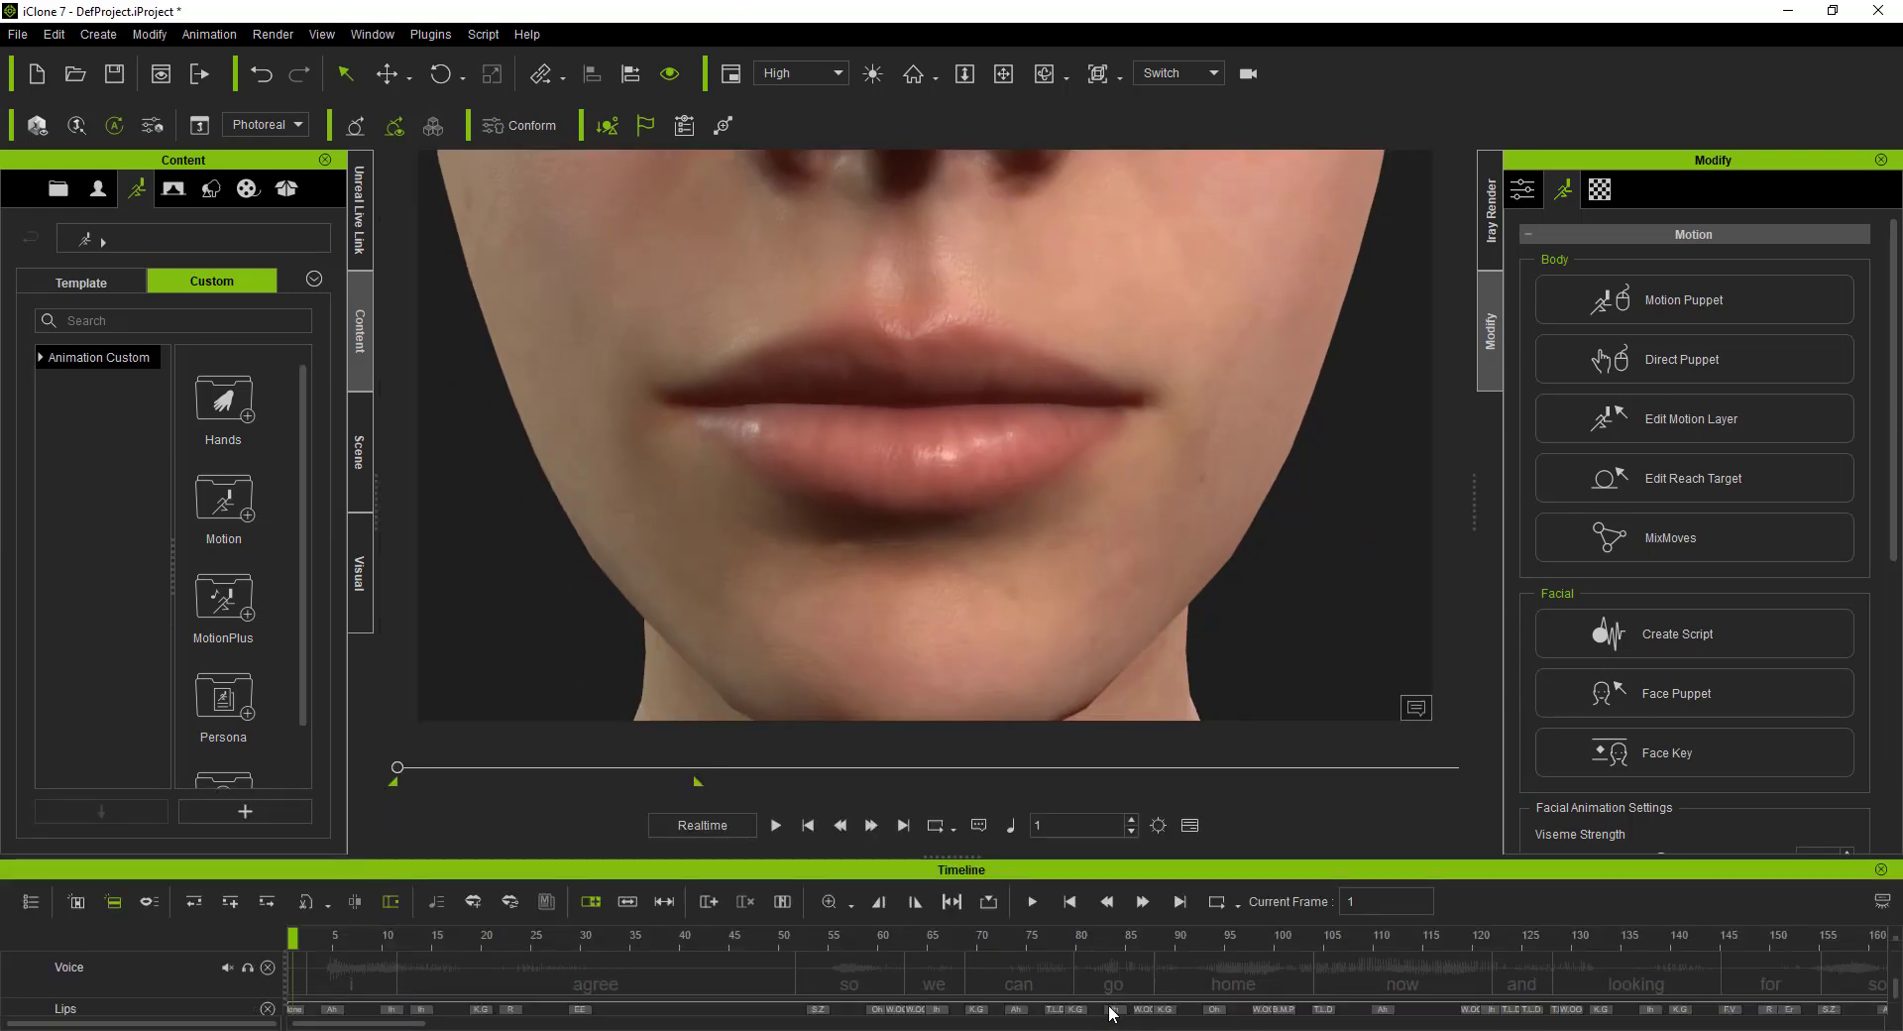
scroll(1111, 1013, "down", 1)
scroll(1110, 1011, "up", 1)
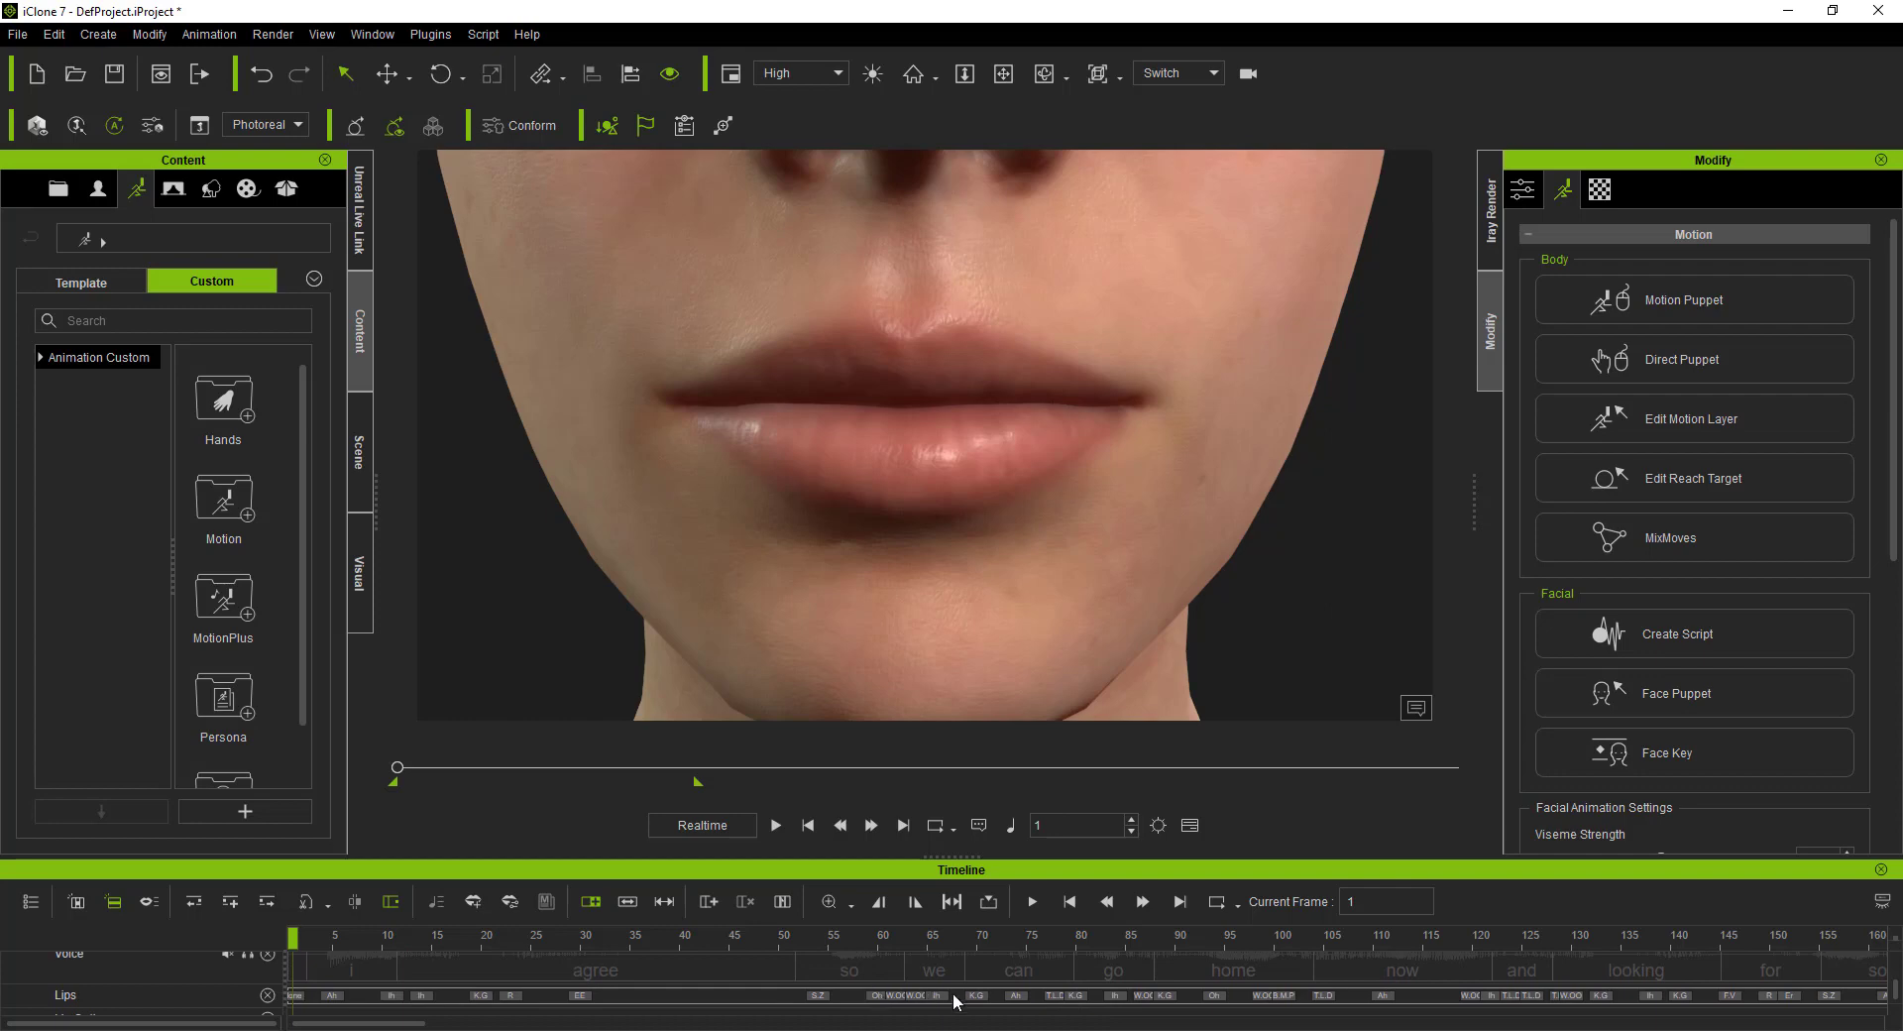
scroll(900, 991, "up", 1)
scroll(897, 996, "up", 1)
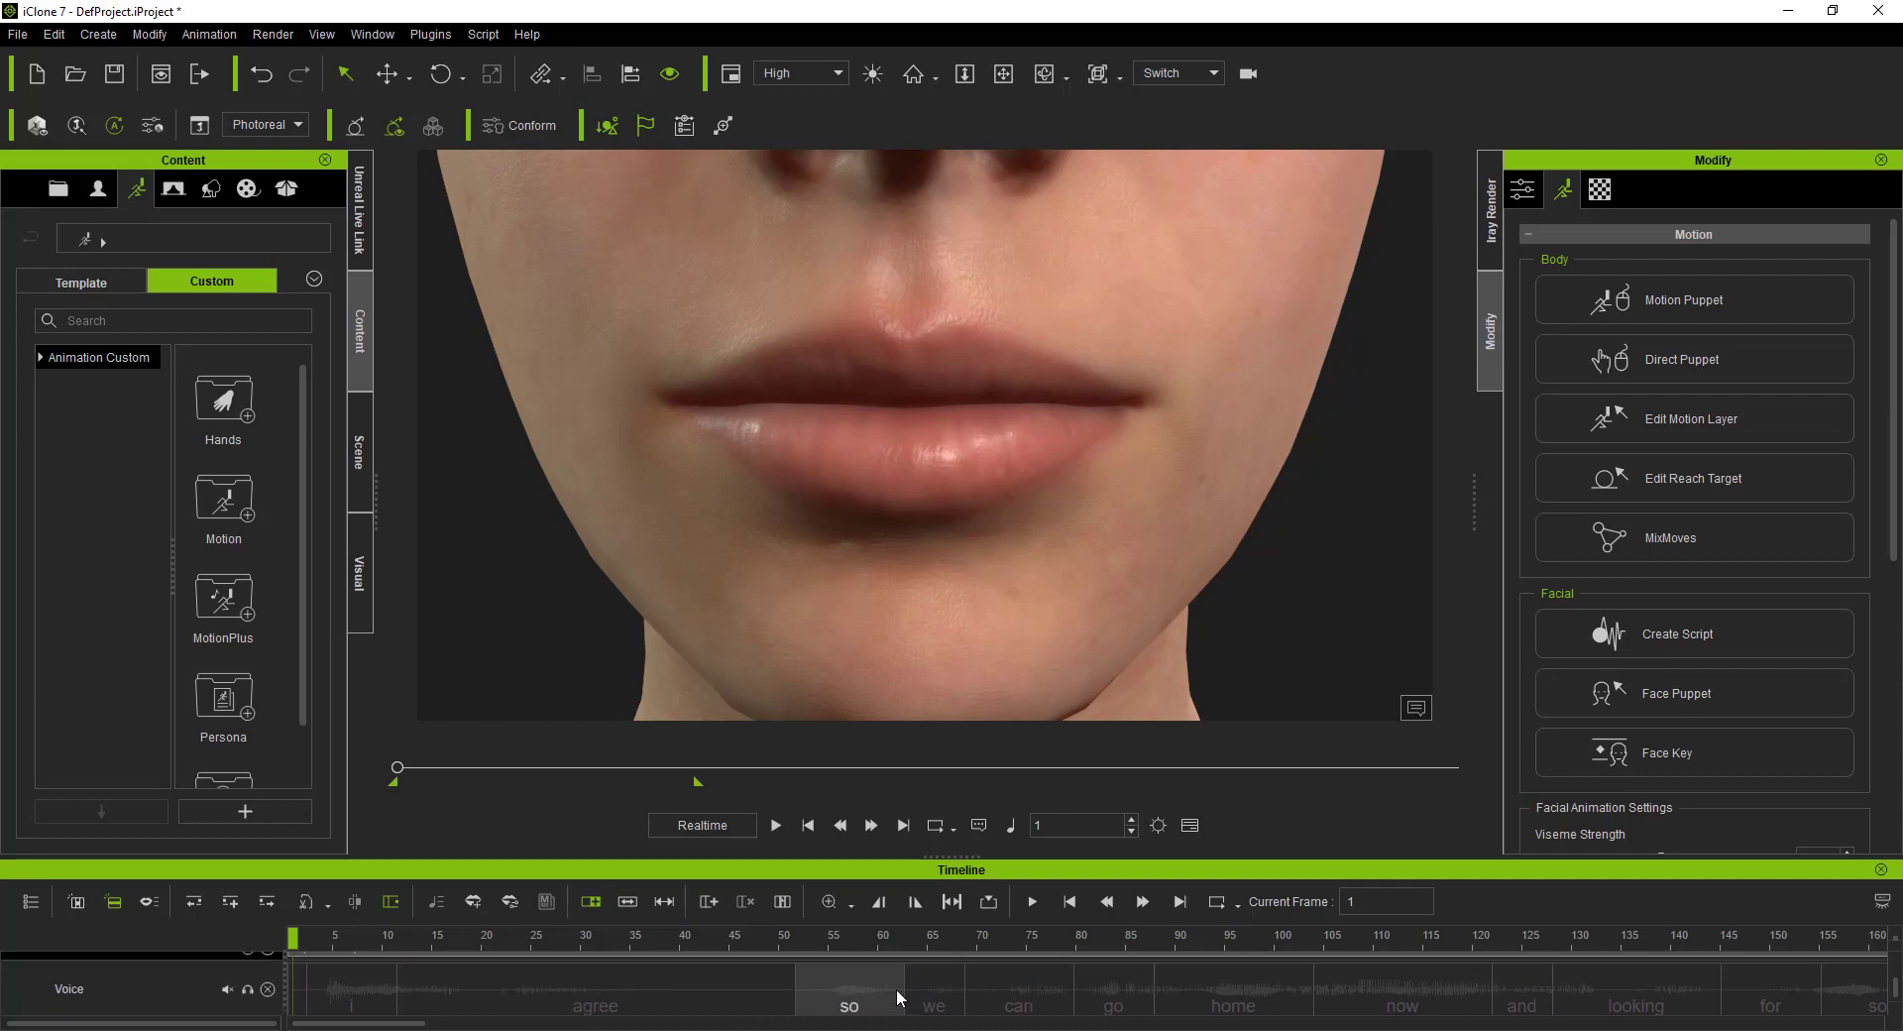
scroll(897, 999, "down", 1)
scroll(892, 996, "down", 1)
right_click(859, 989)
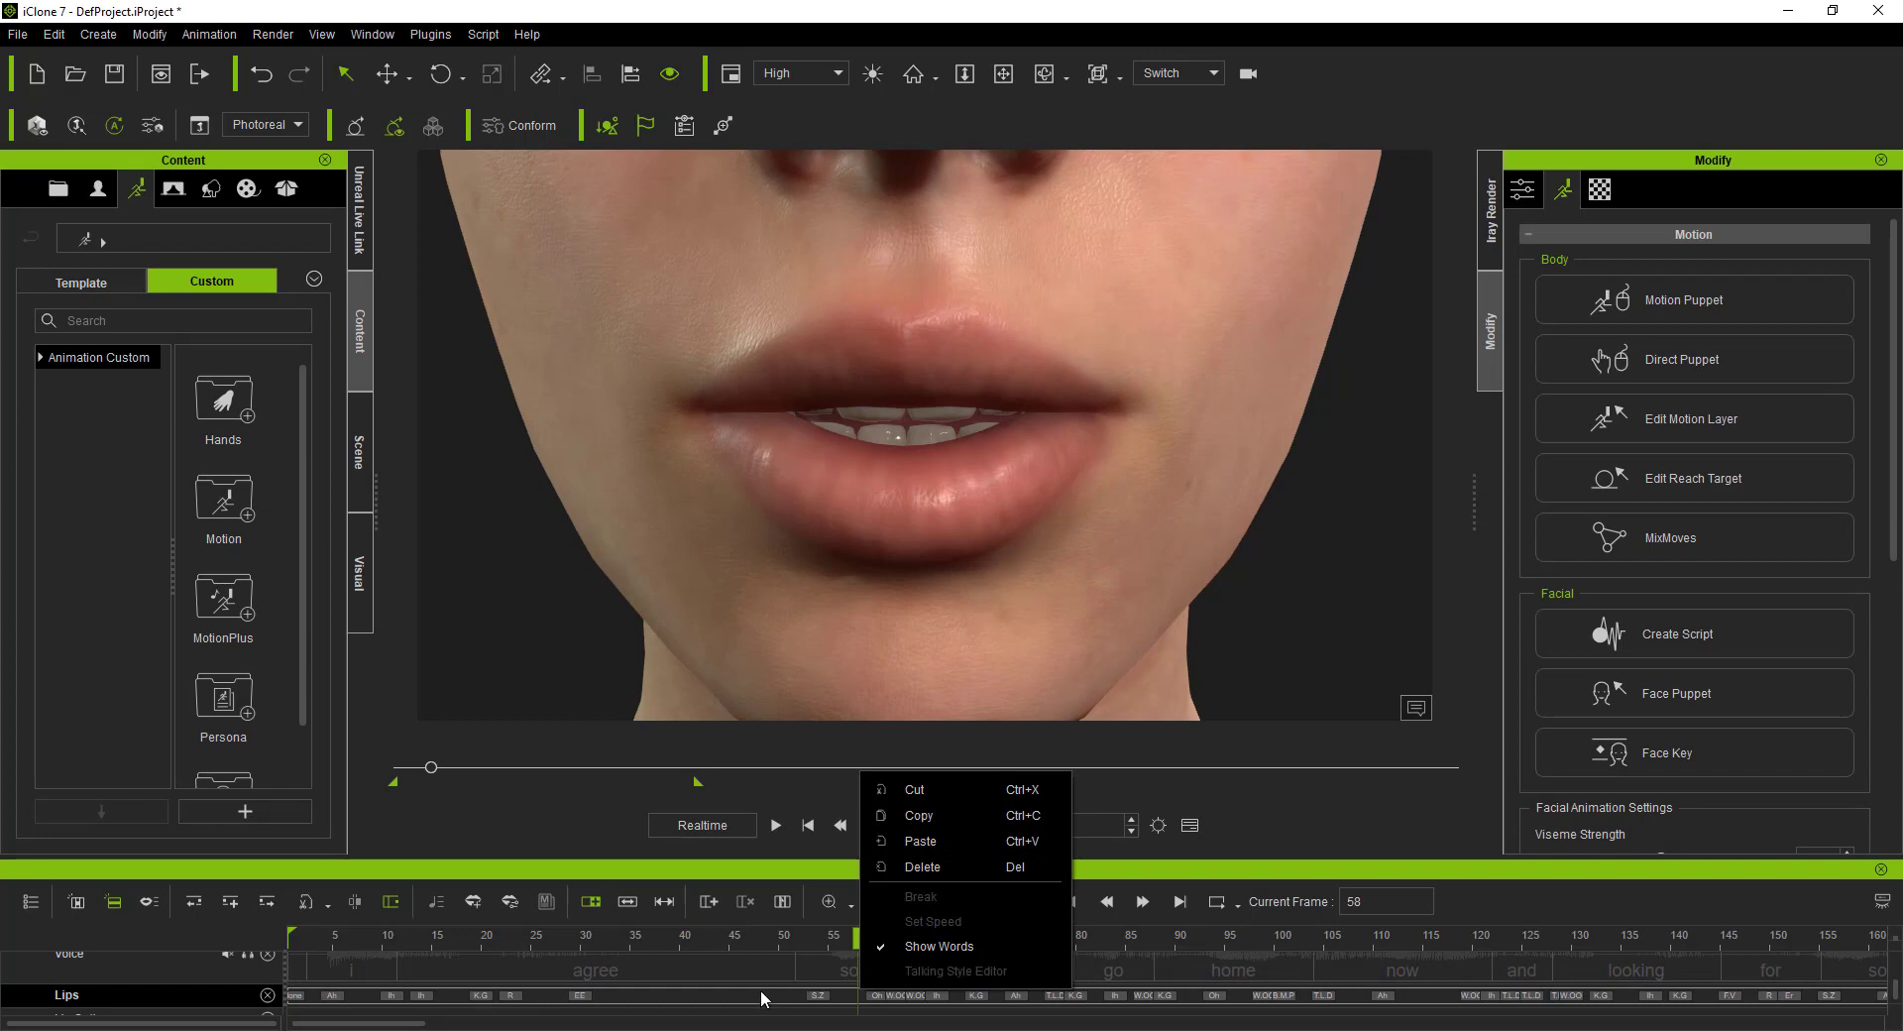
left_click(761, 1011)
Step: Open the Talking Style Editor from the voice clip, showing the Speed_Normal preset
left_click(808, 825)
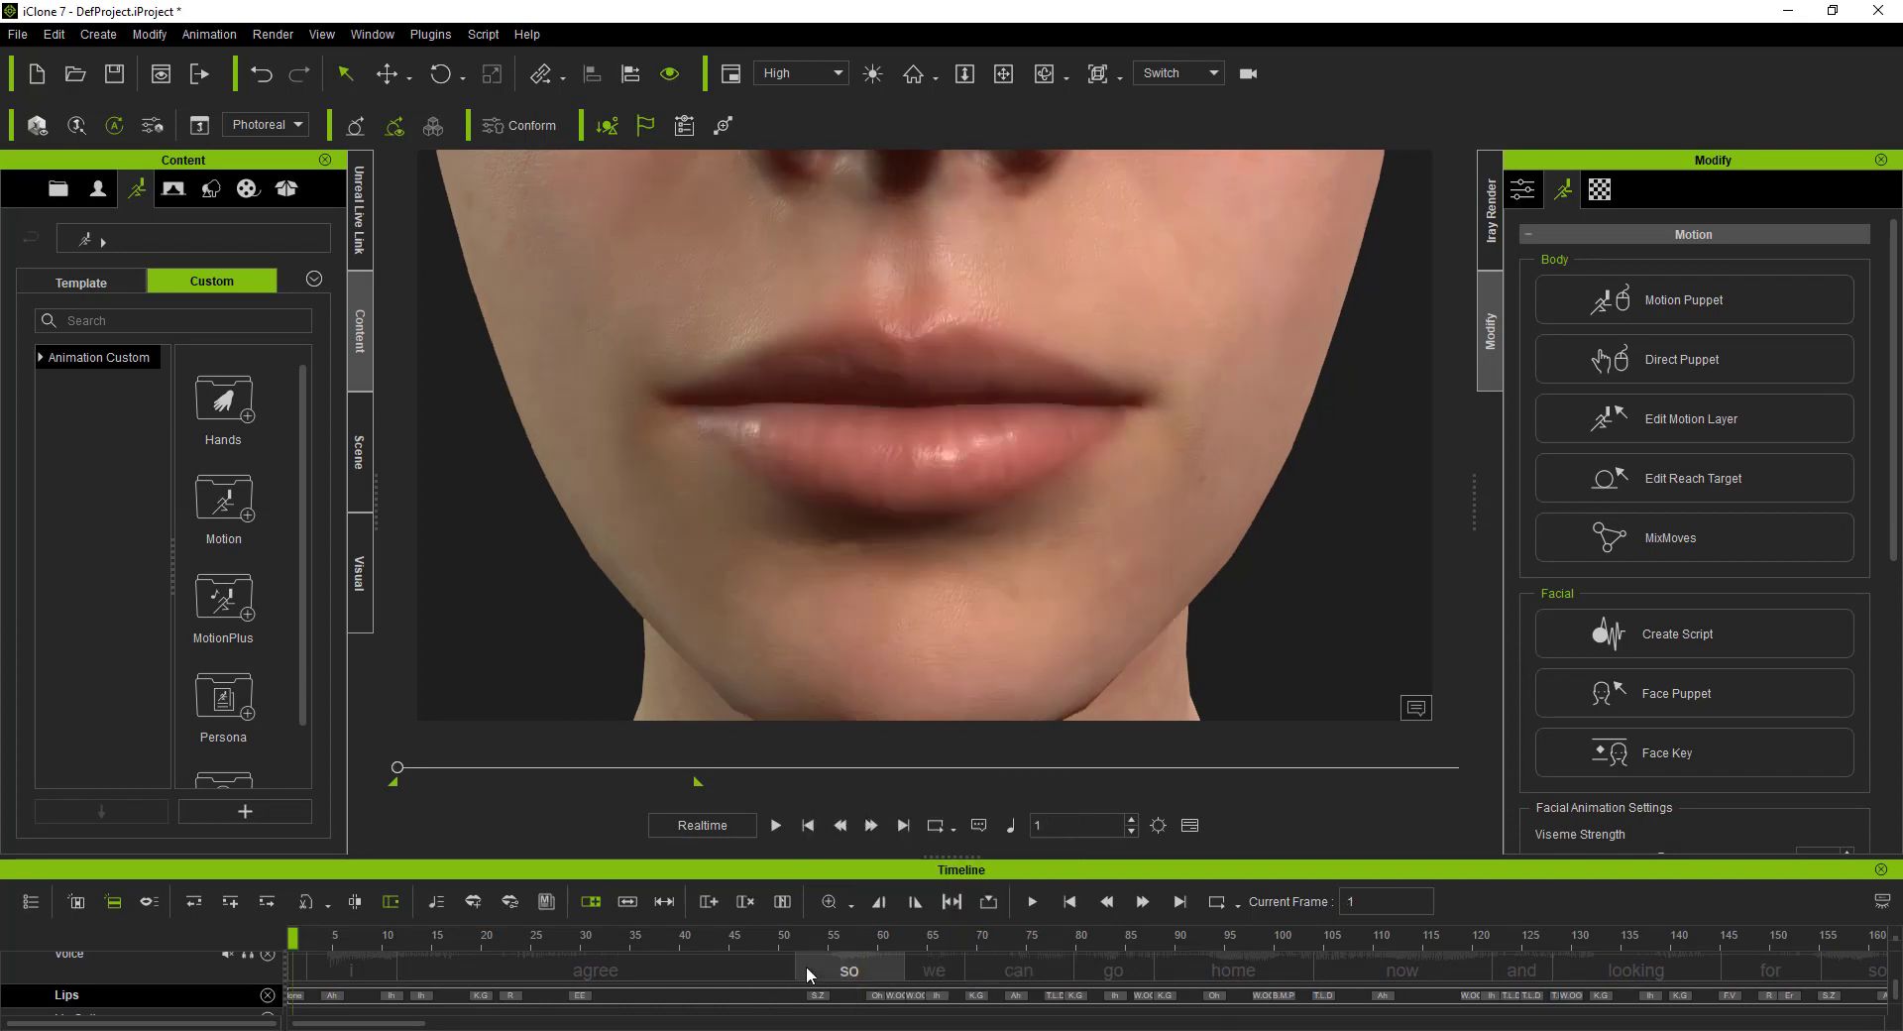
scroll(805, 965, "up", 1)
left_click(824, 985)
right_click(825, 985)
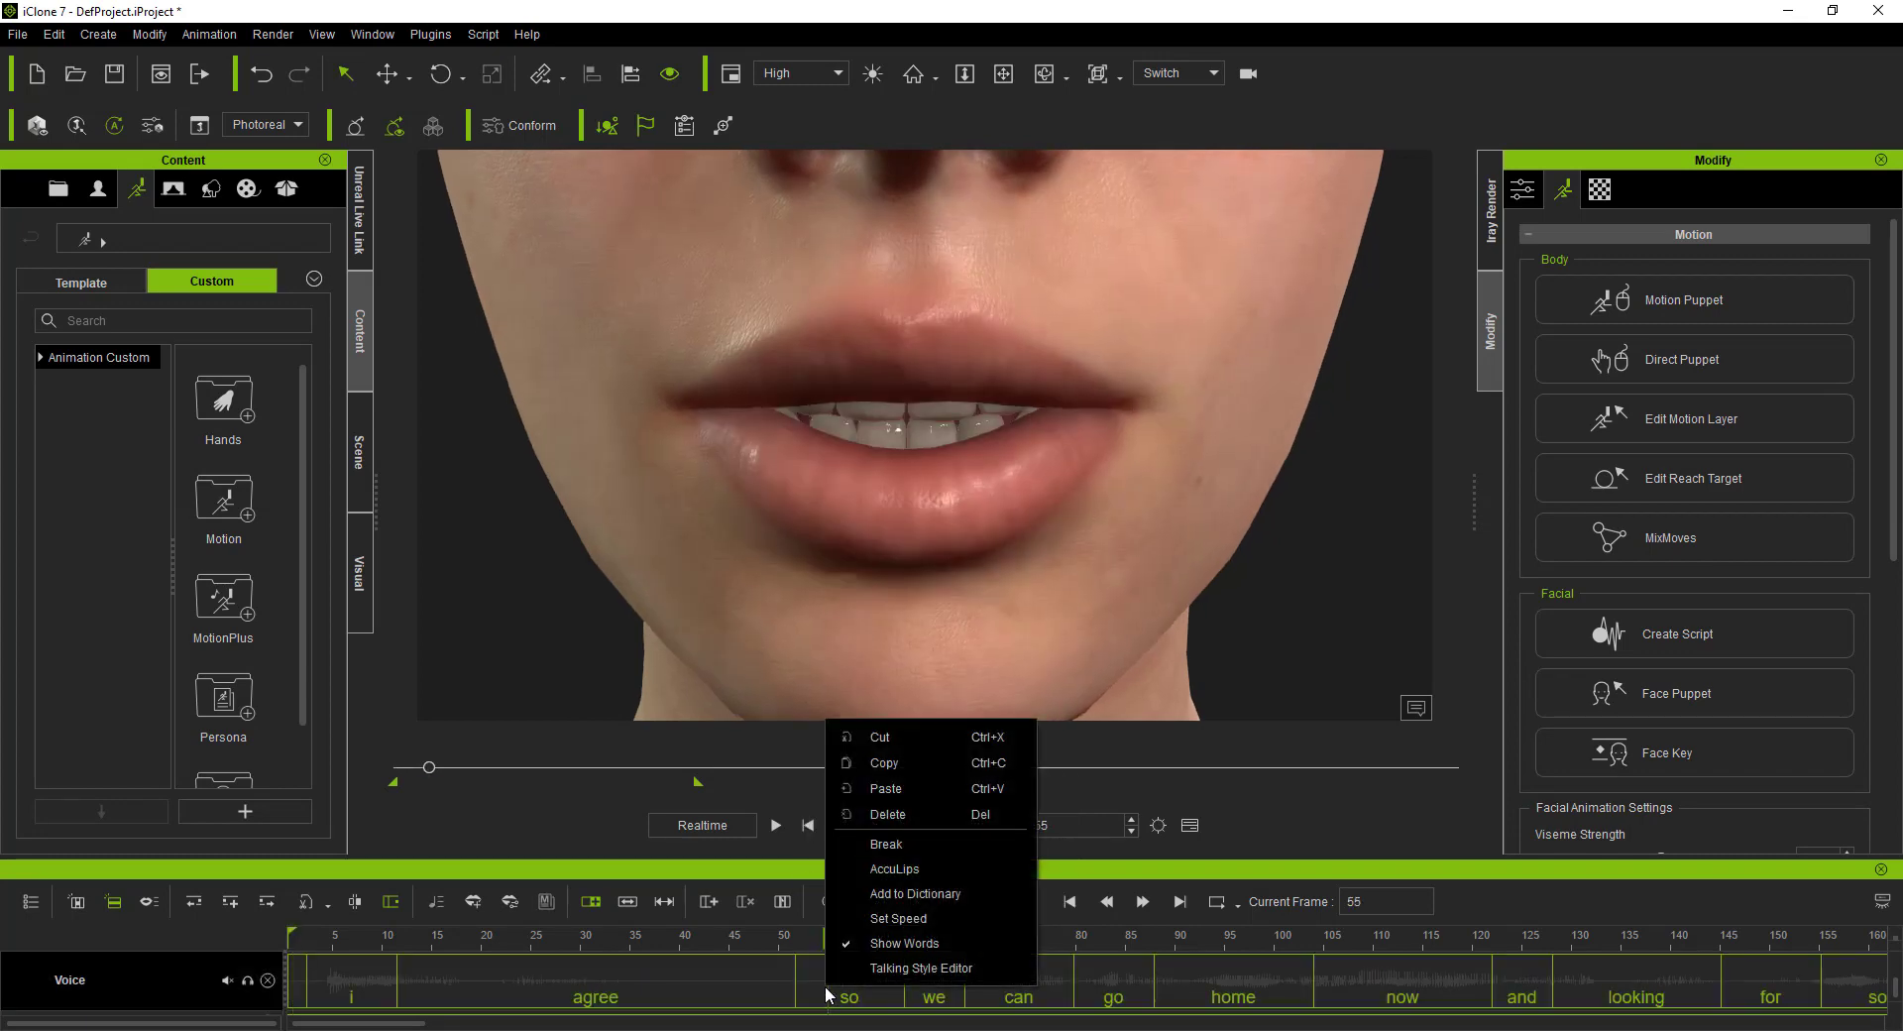
left_click(955, 965)
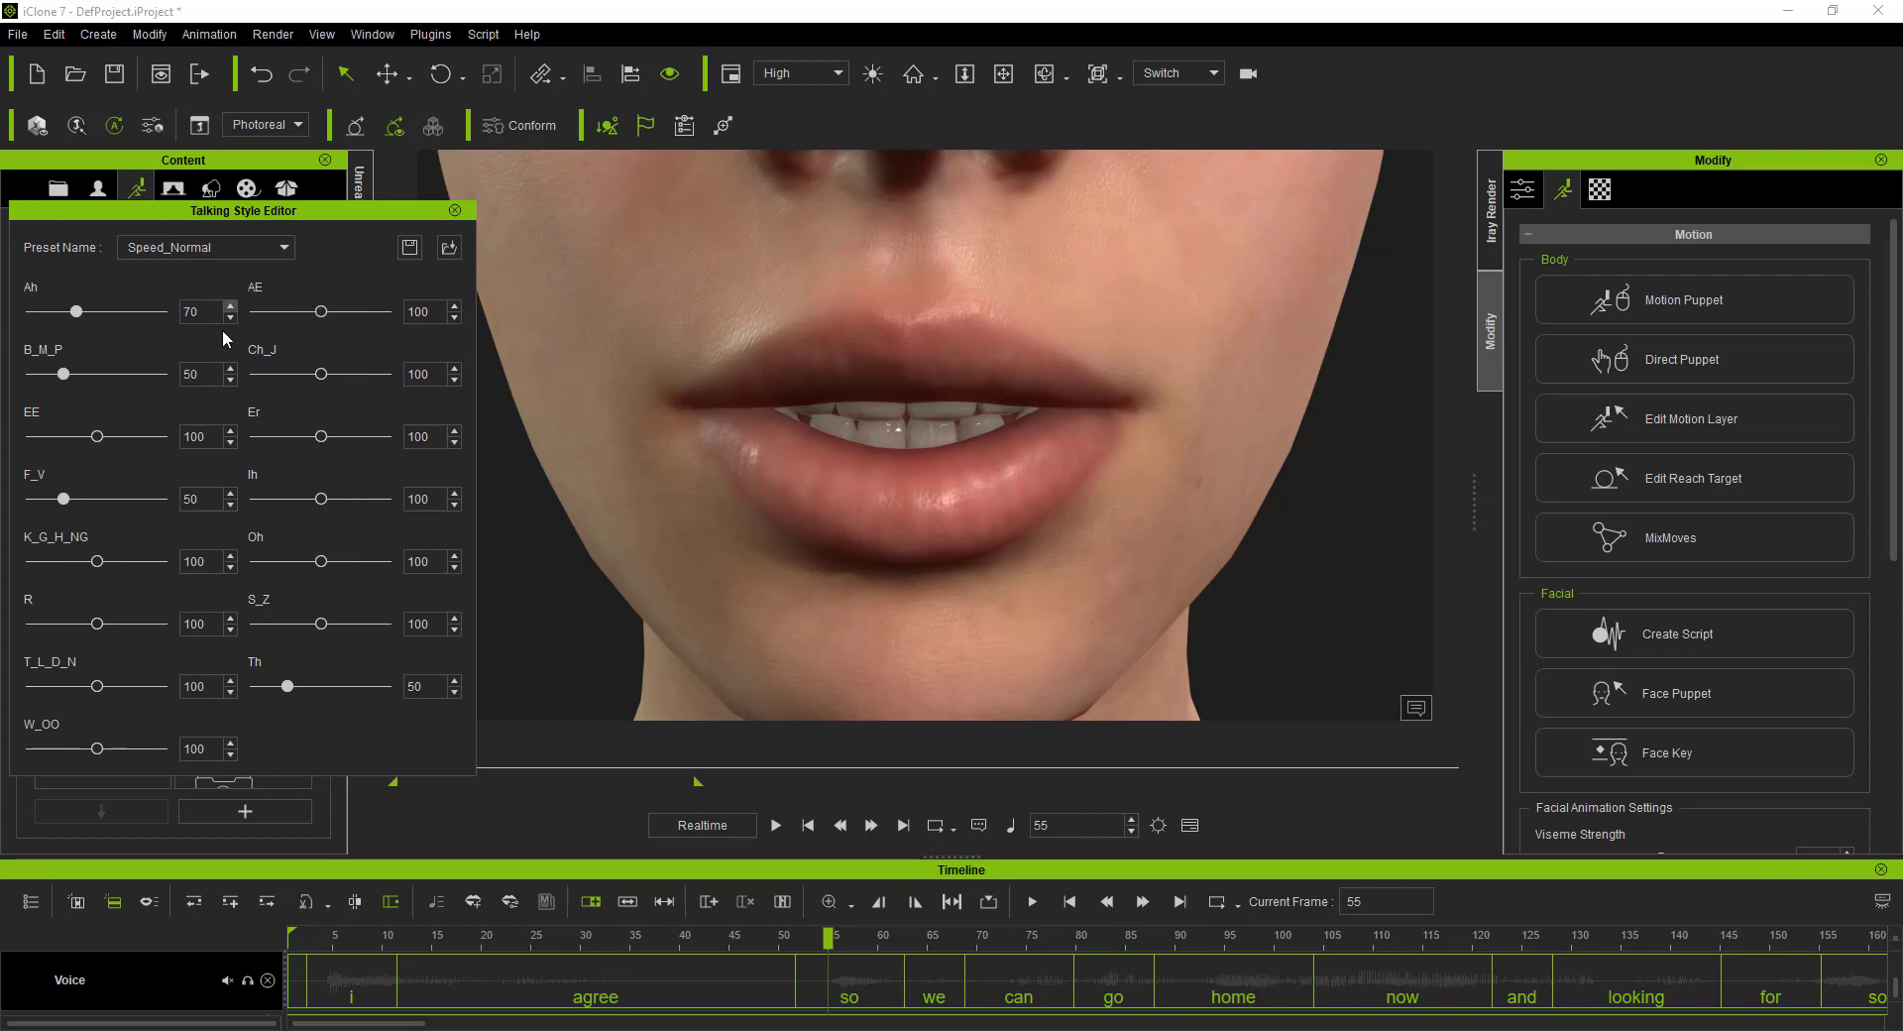
Step: Apply the Global_000 talking style preset to the viseme clip
left_click(798, 1012)
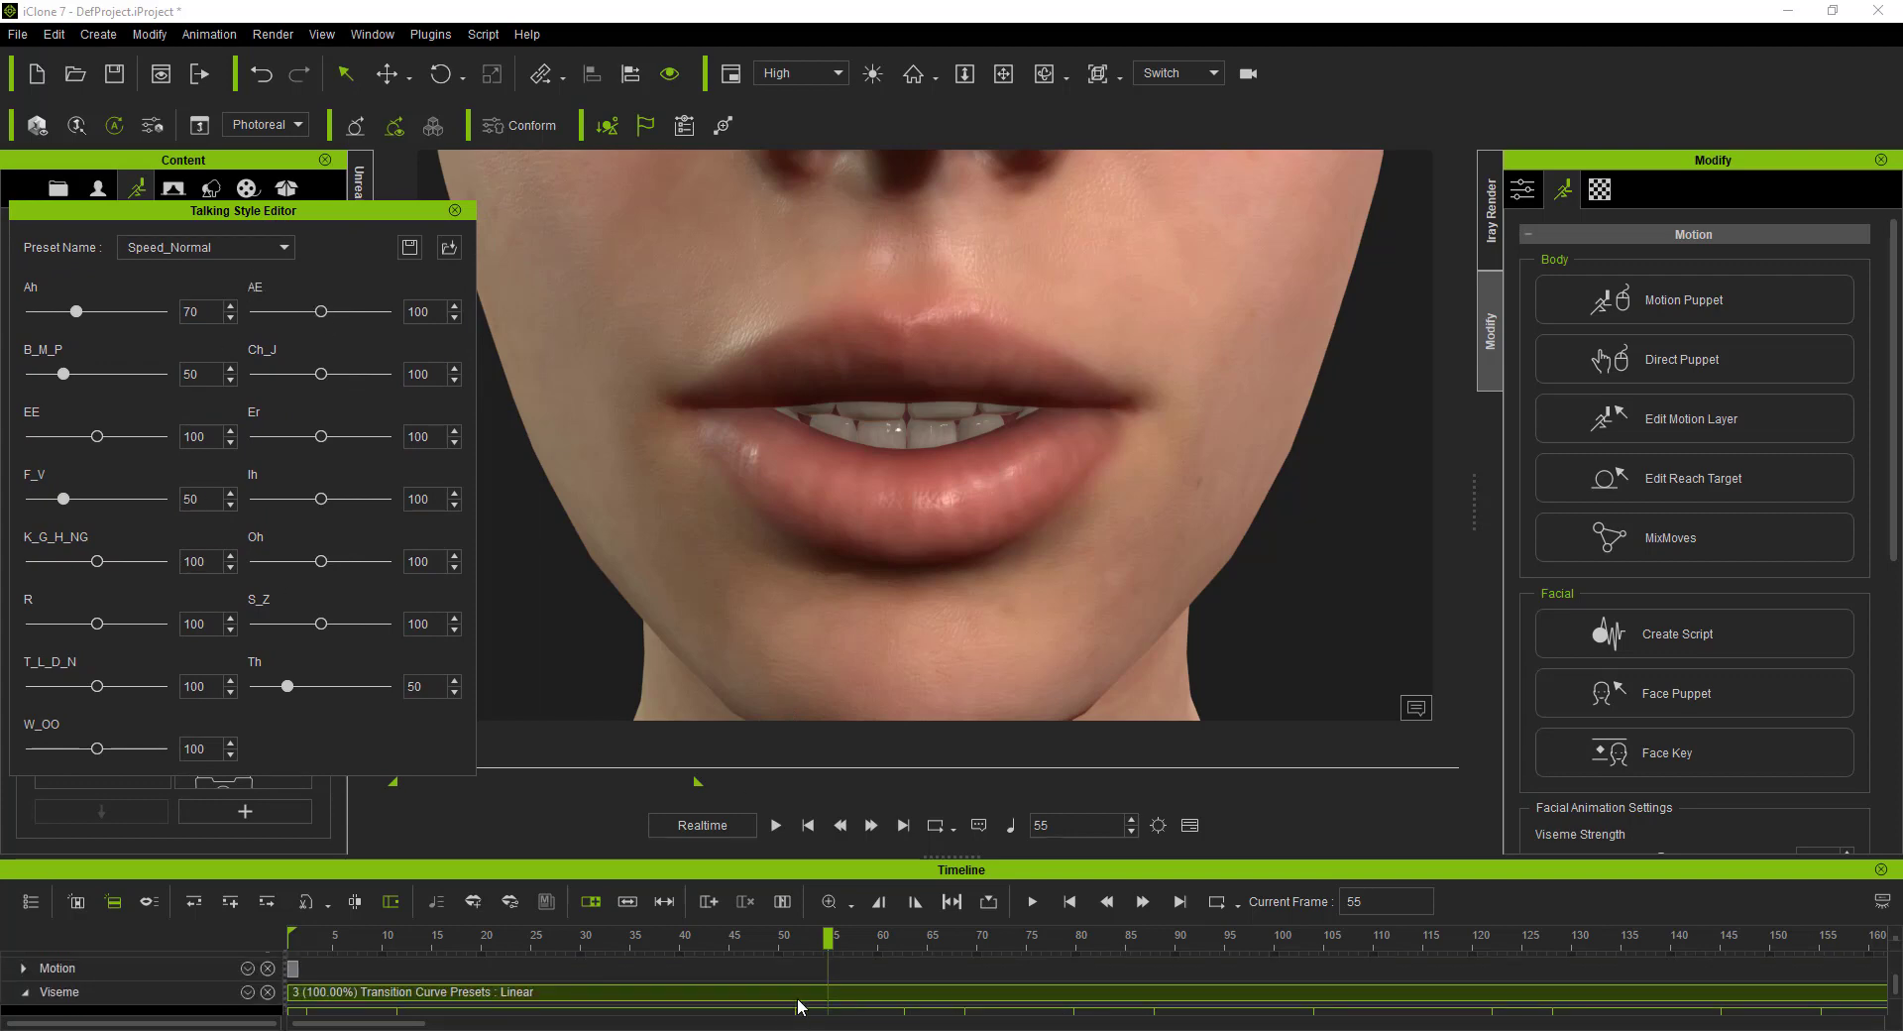
left_click(262, 249)
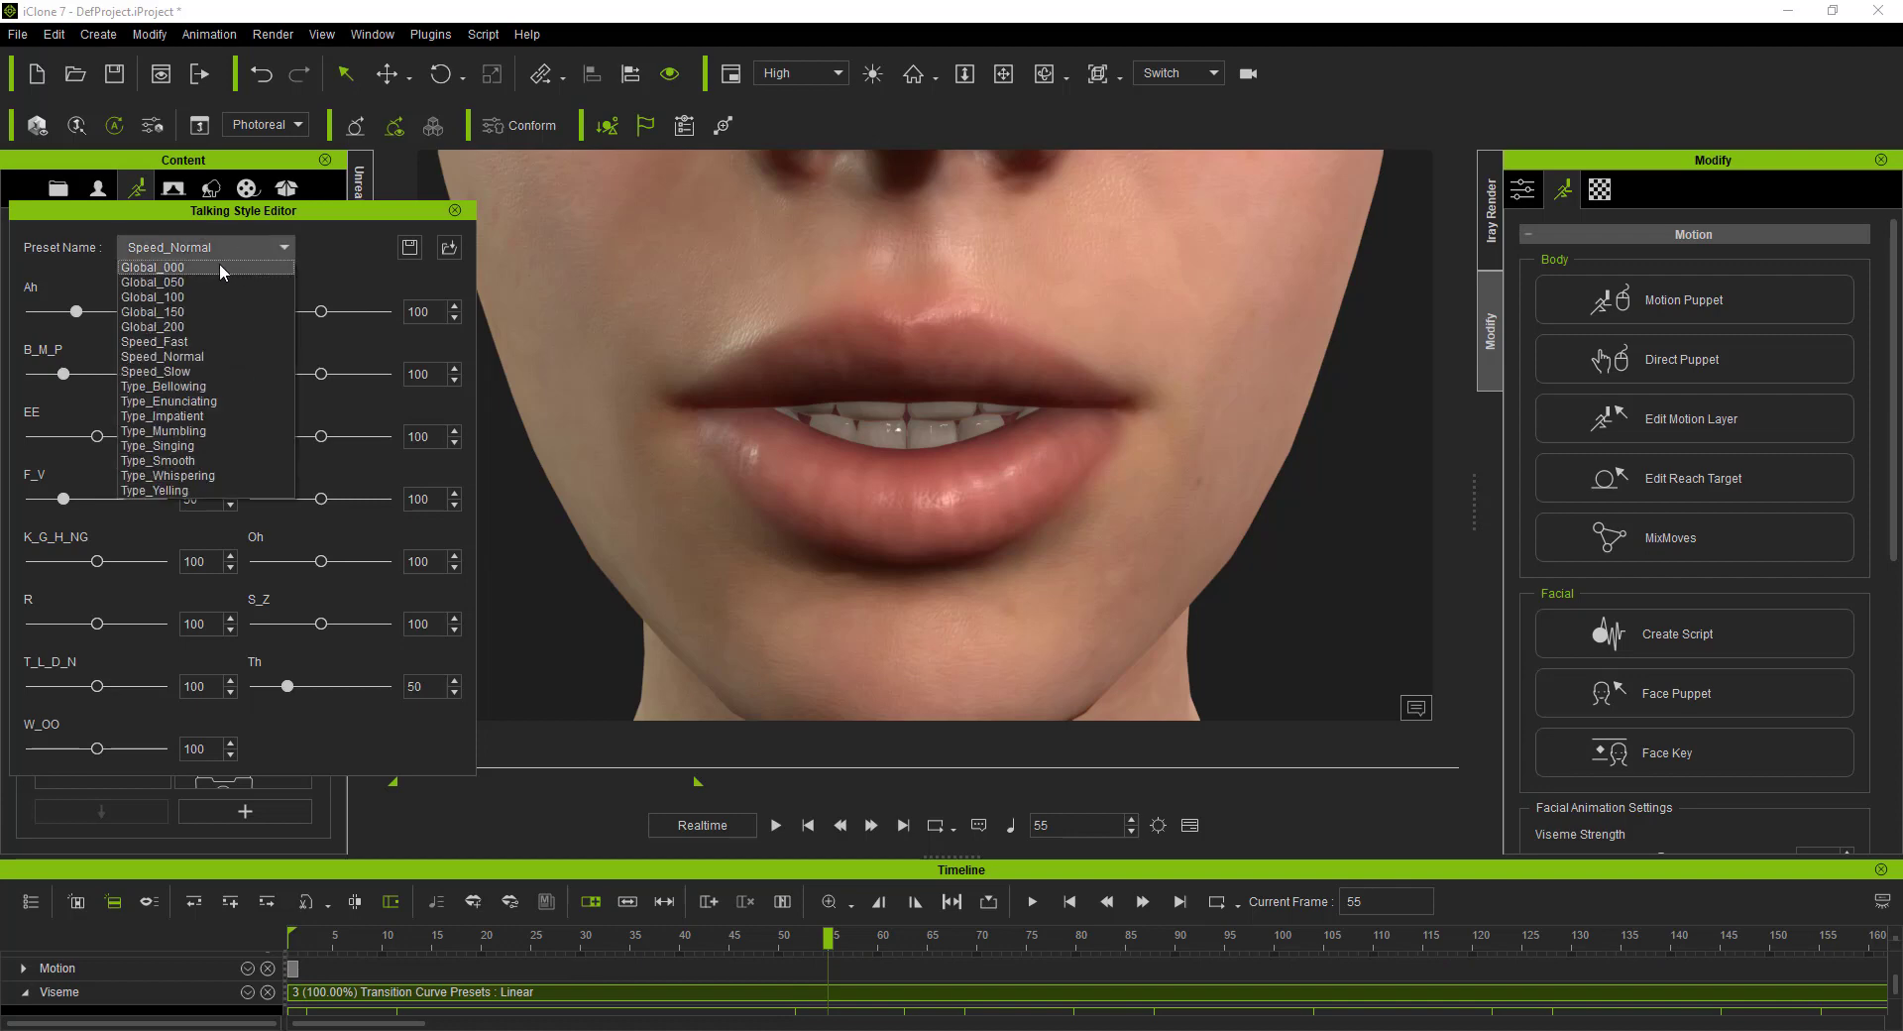
left_click(218, 264)
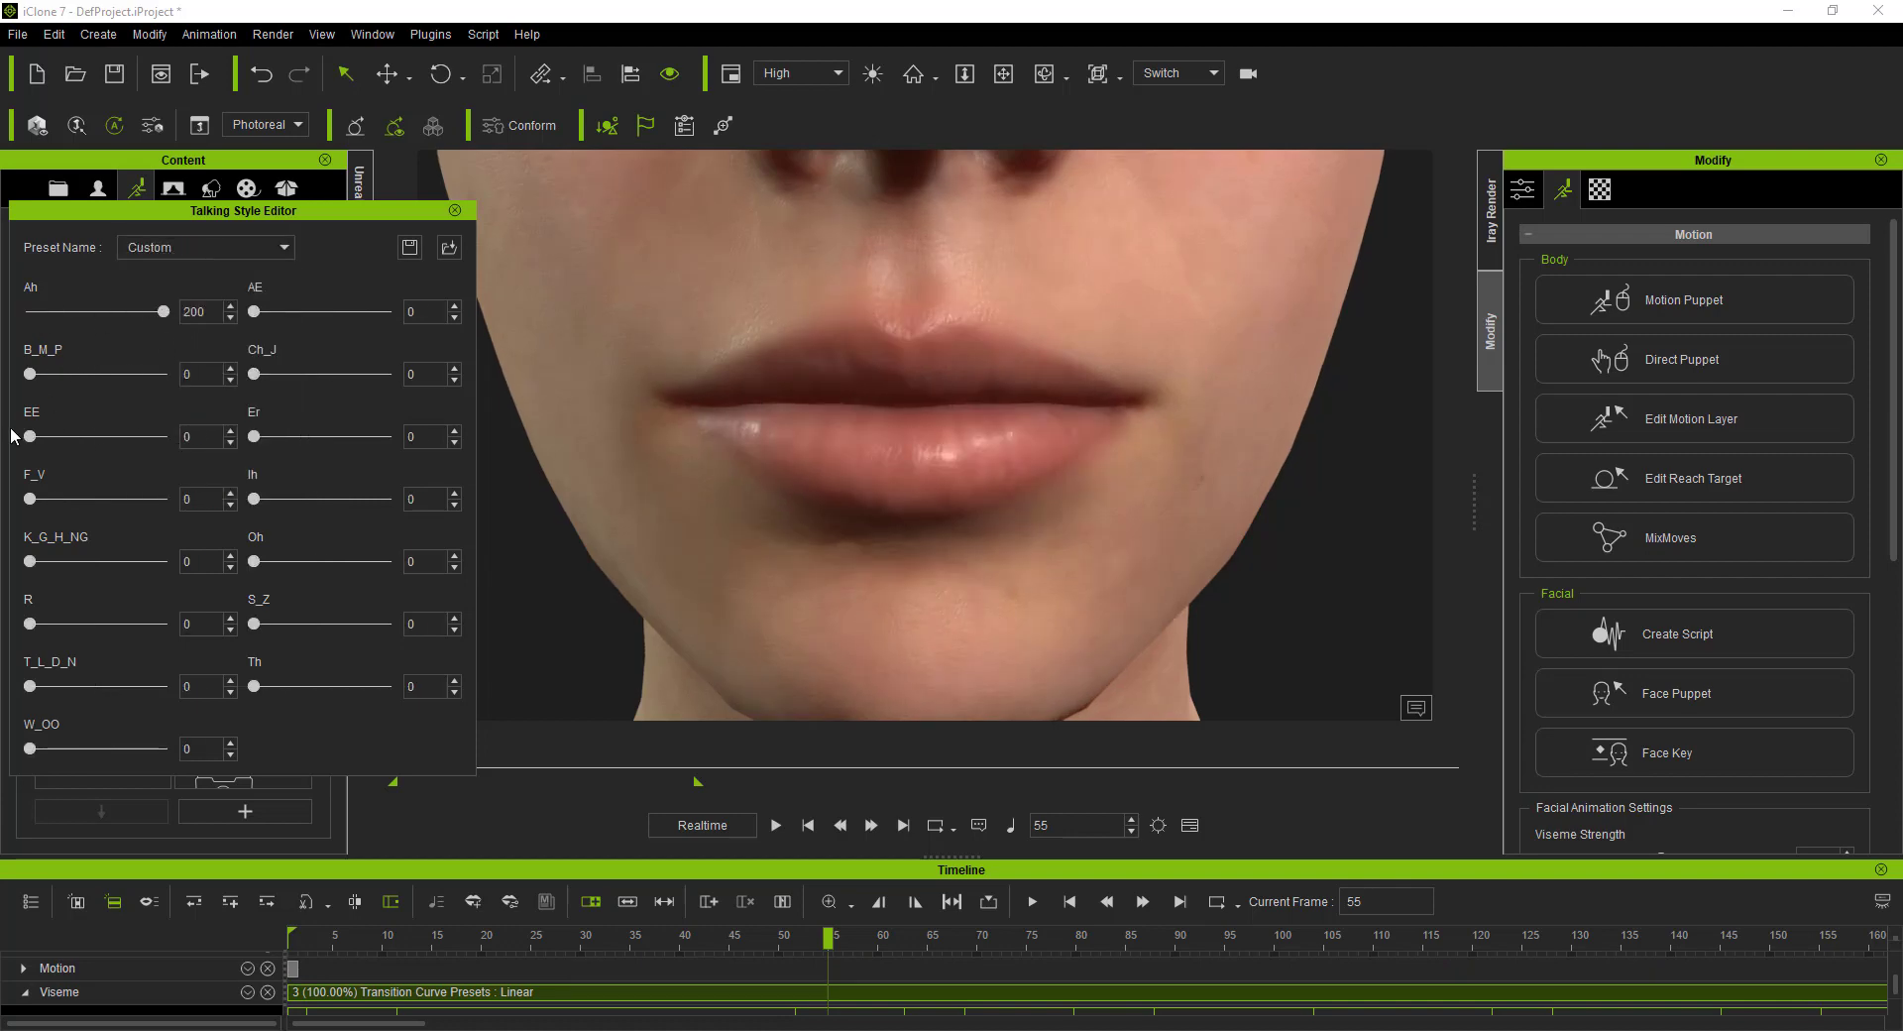
Step: Raise the EE, W_OO and Ih viseme strengths to 200 and preview the lip sync
left_click_drag(30, 436, 211, 438)
left_click_drag(29, 748, 131, 749)
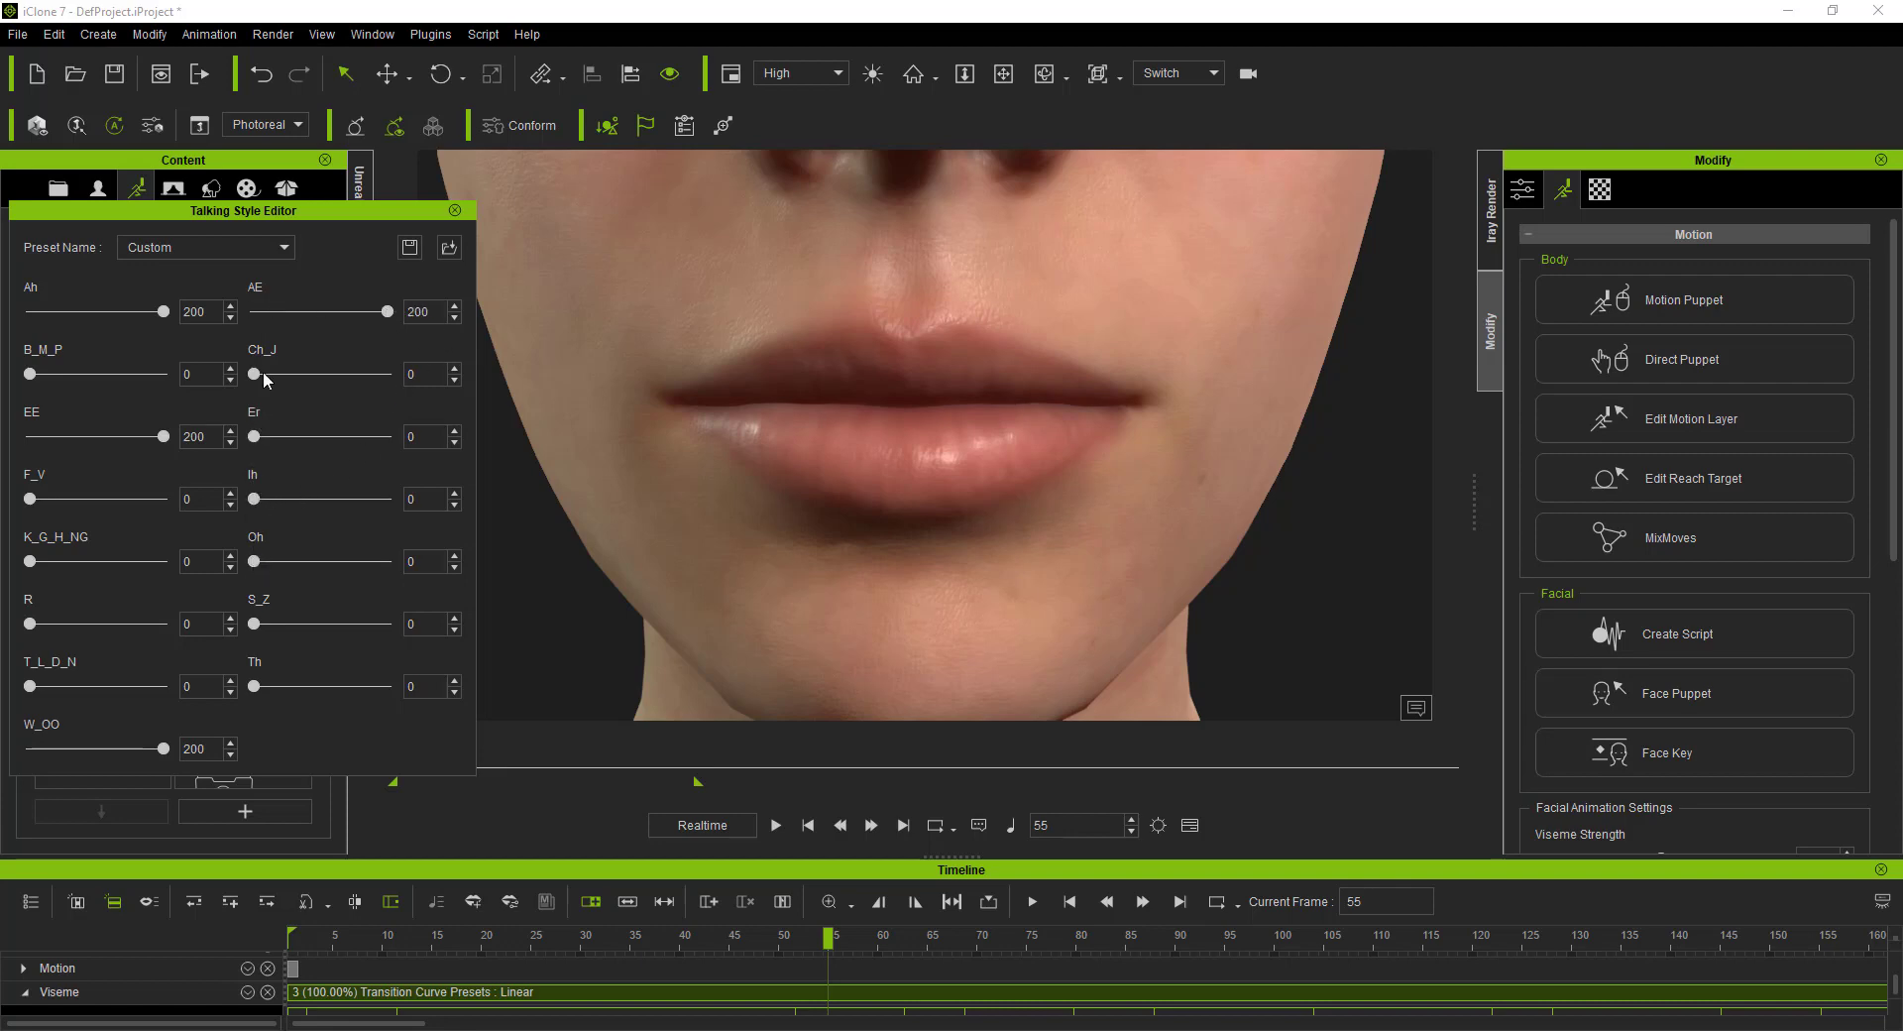
left_click_drag(253, 498, 445, 504)
left_click(774, 825)
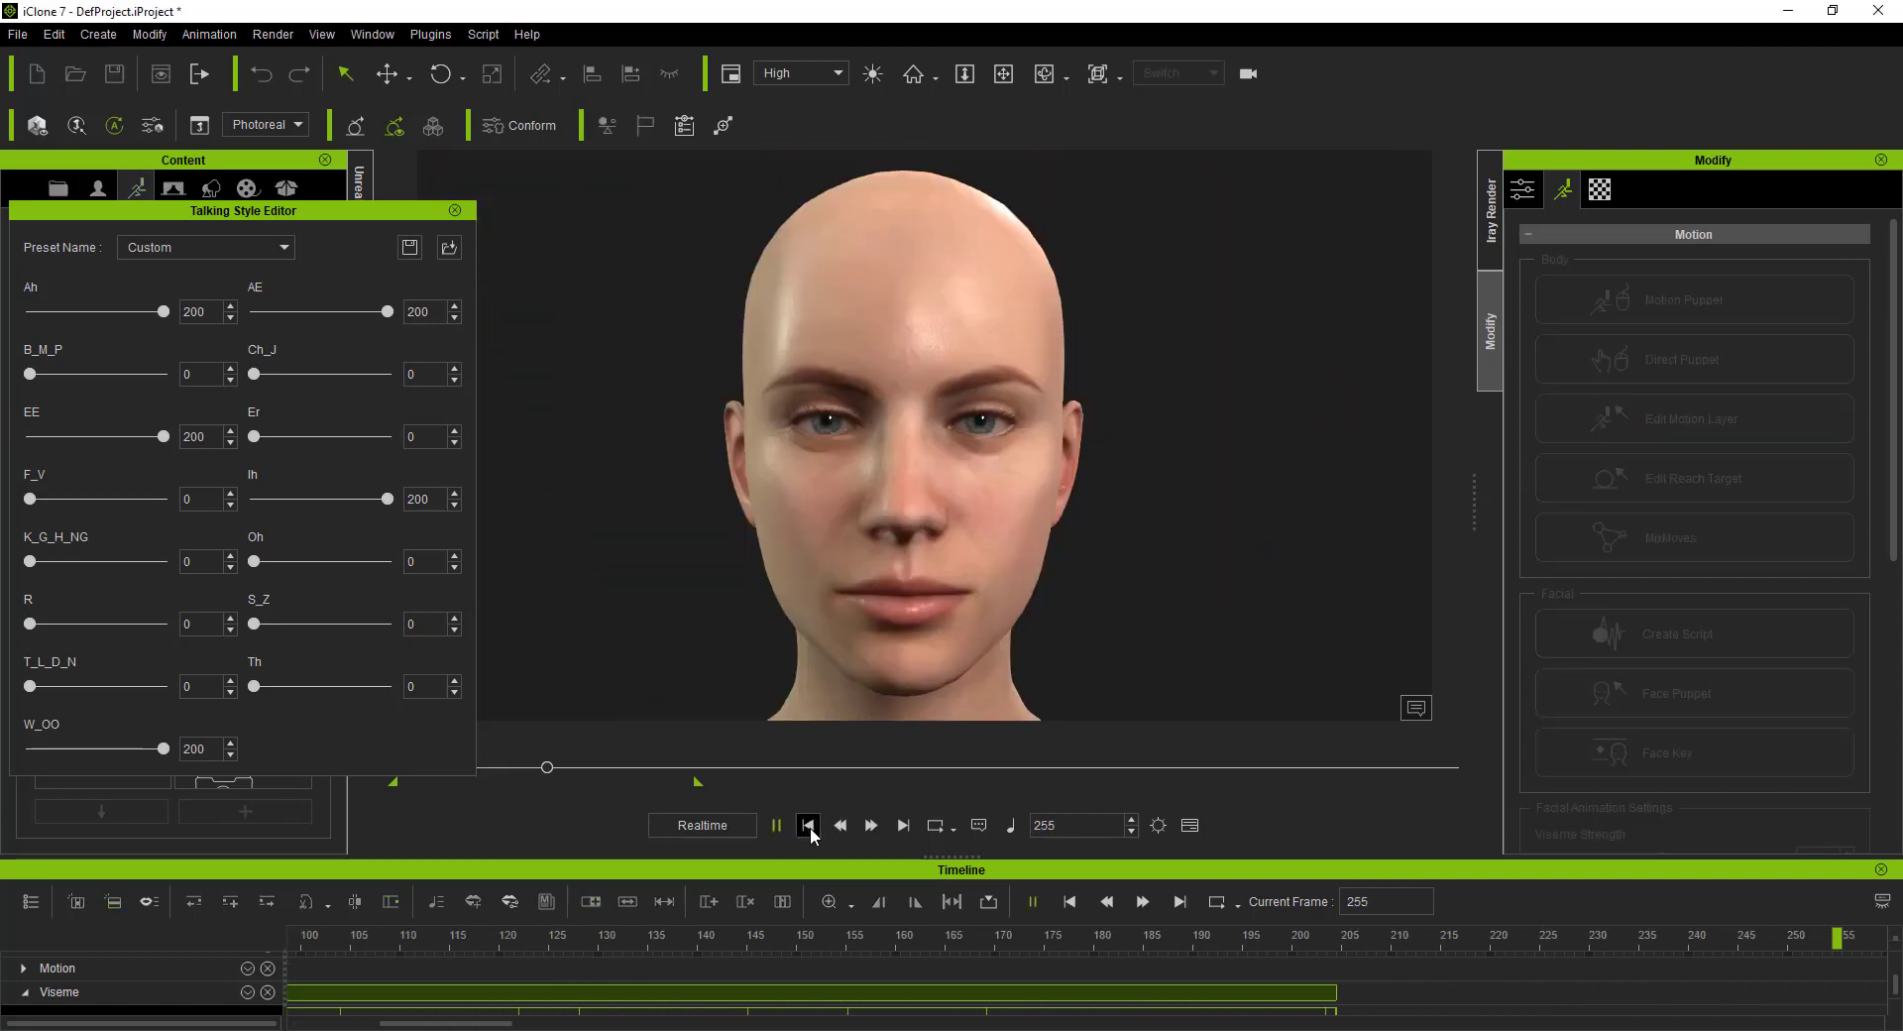
left_click(809, 826)
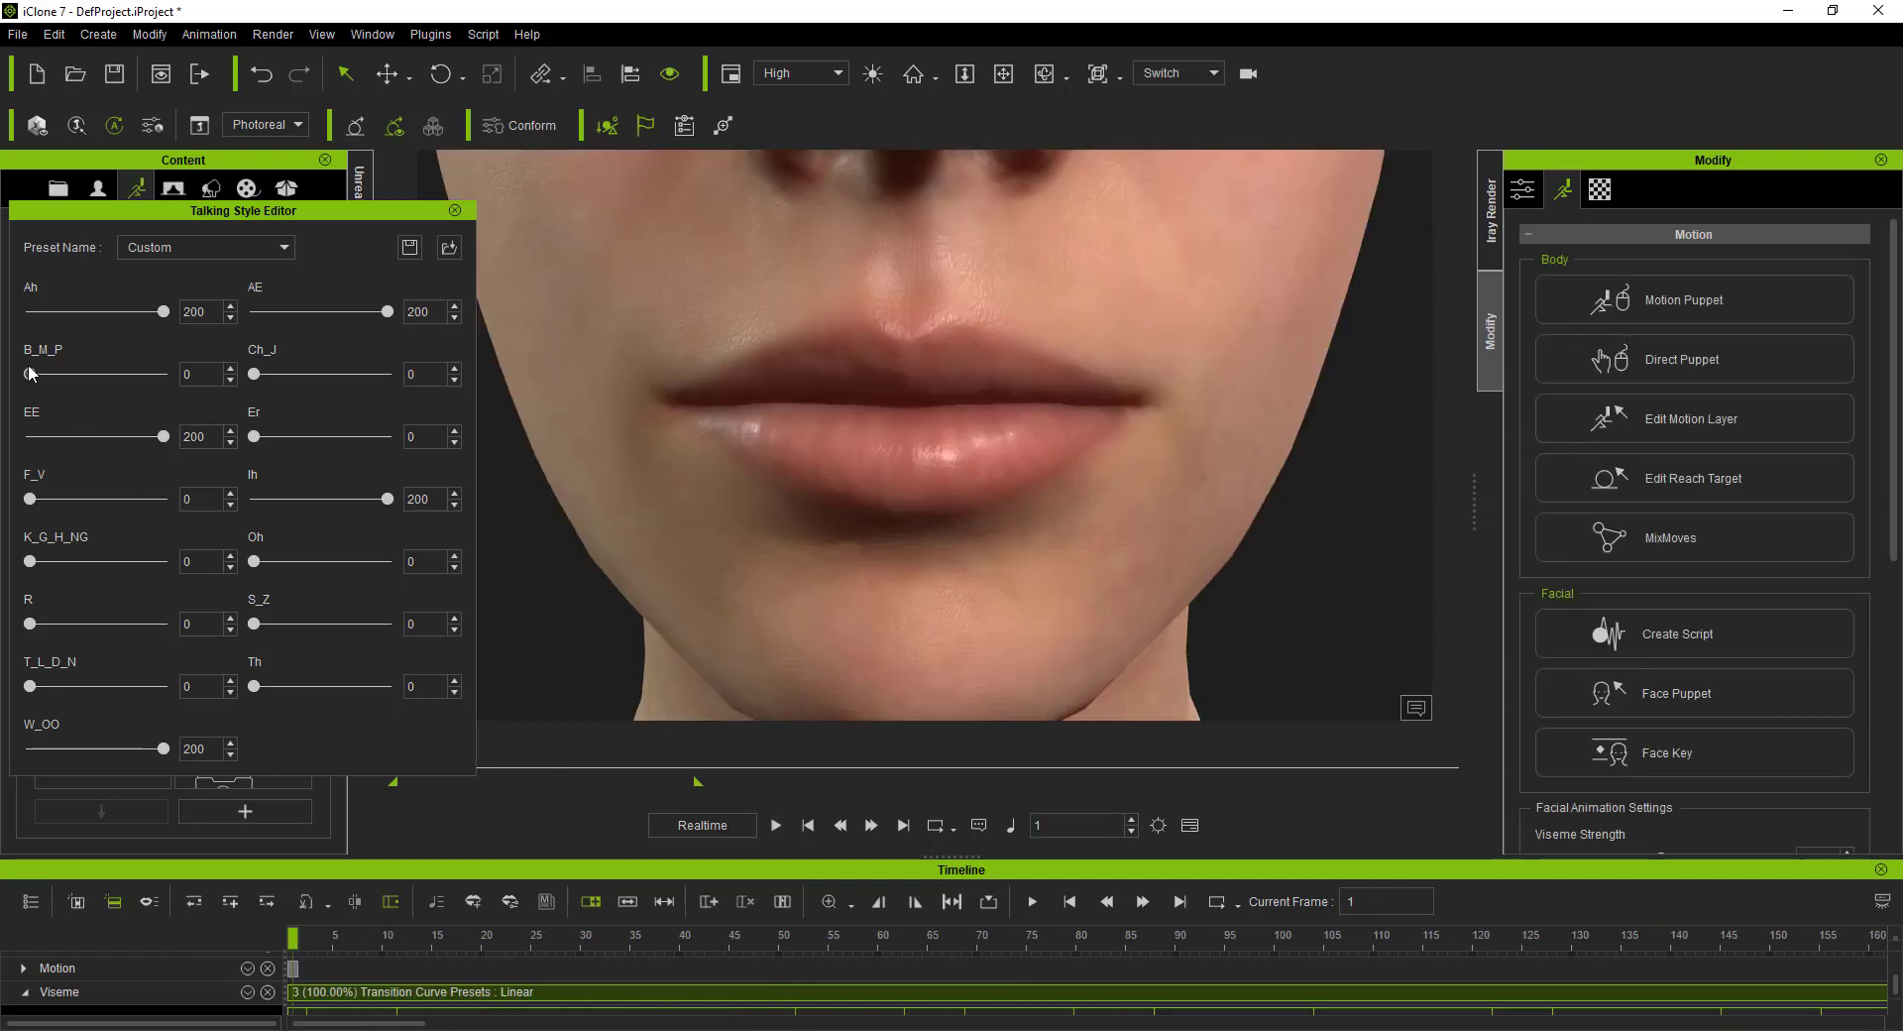
Step: Set B_M_P, F_V, K_G_H_NG, T_L_D_N and Er to 200, R near max, Ch_J 163, Oh 119, then preview
mouse_move(30, 374)
left_mouse_down()
mouse_move(220, 385)
mouse_move(87, 442)
left_mouse_up()
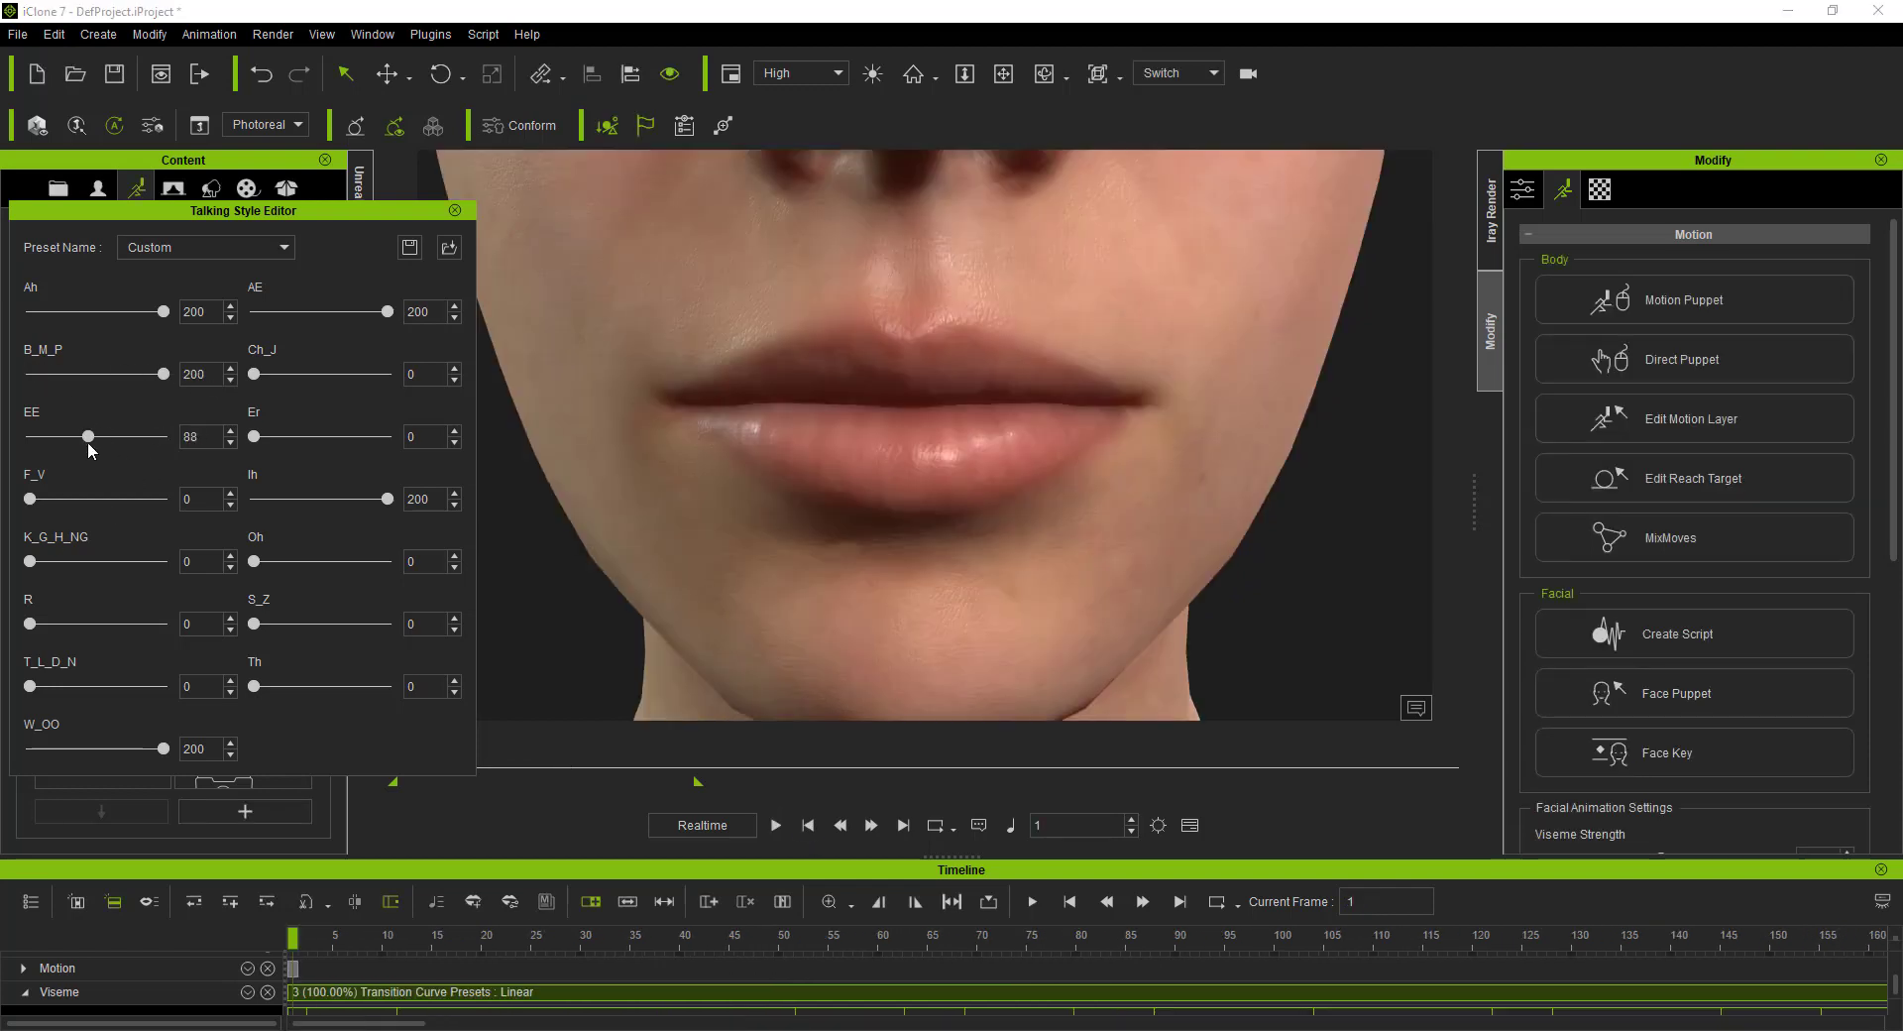
left_click_drag(33, 562, 226, 565)
left_click_drag(31, 499, 228, 499)
left_click_drag(31, 622, 167, 634)
mouse_move(31, 686)
left_mouse_down()
mouse_move(169, 687)
mouse_move(105, 748)
left_mouse_up()
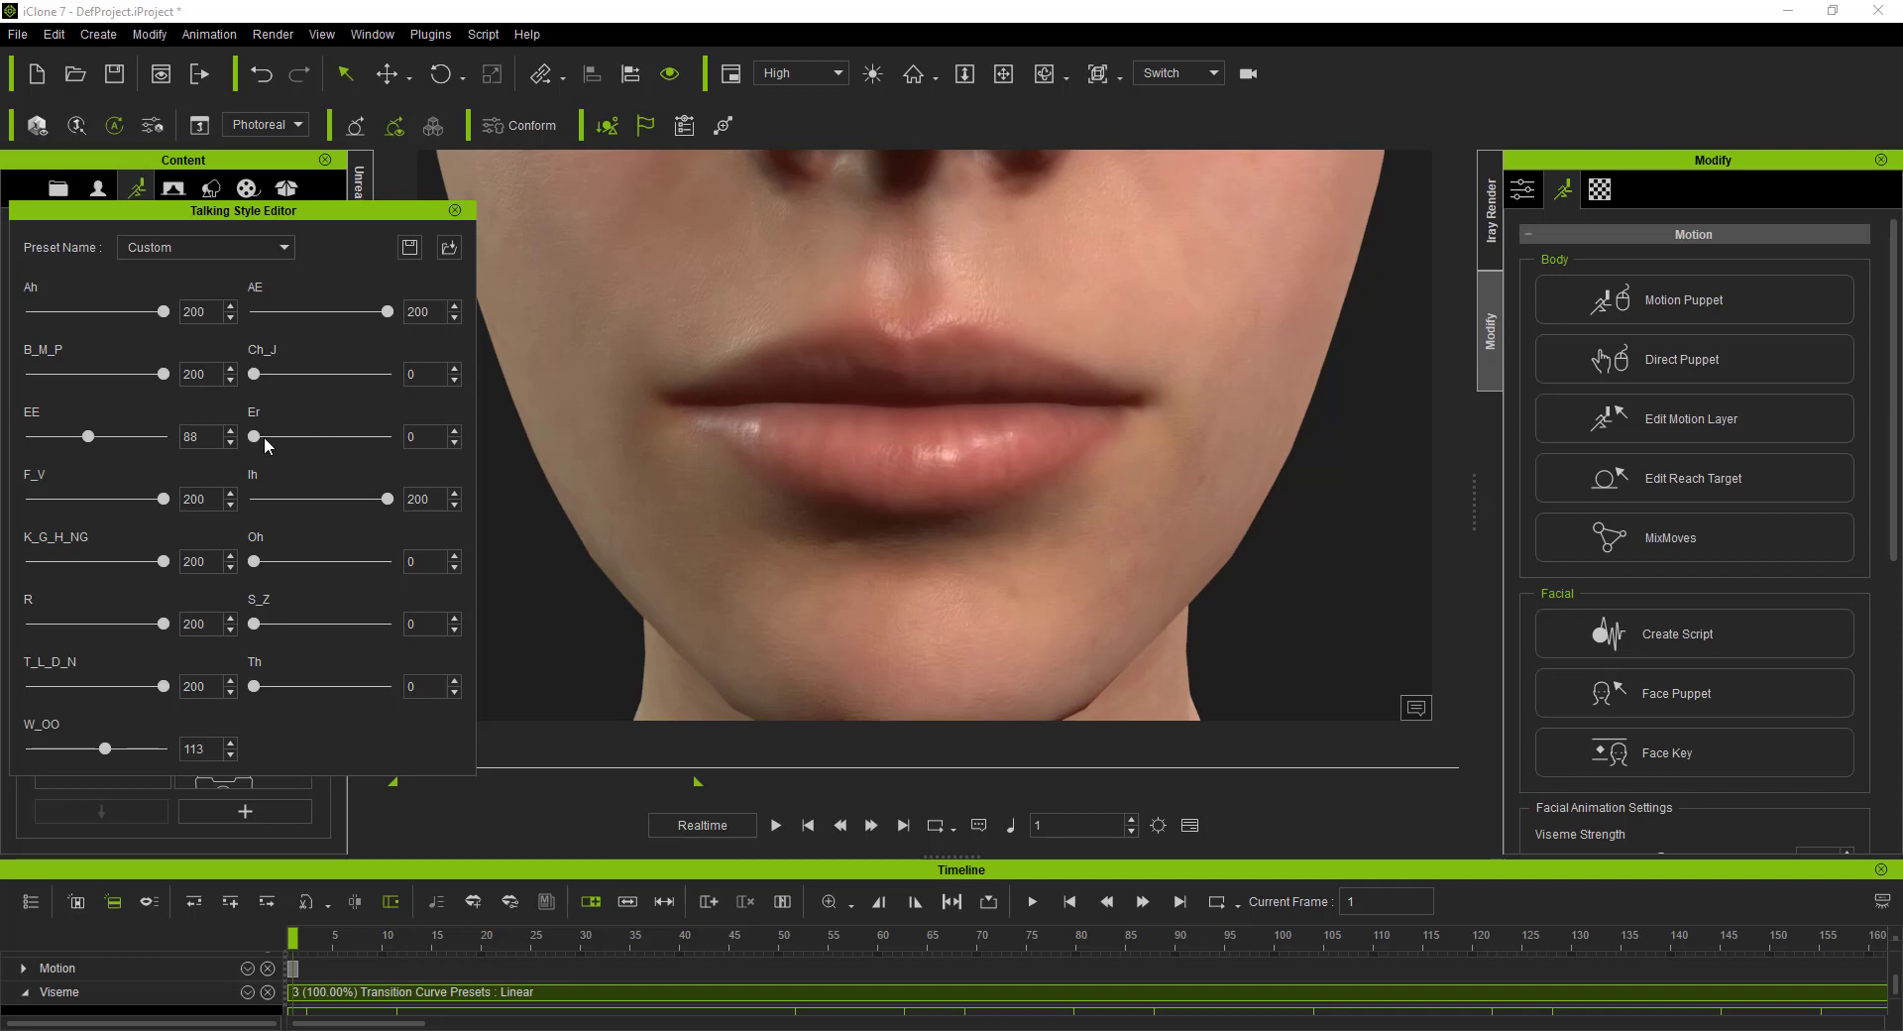
left_click_drag(264, 436, 417, 436)
left_click_drag(255, 374, 363, 374)
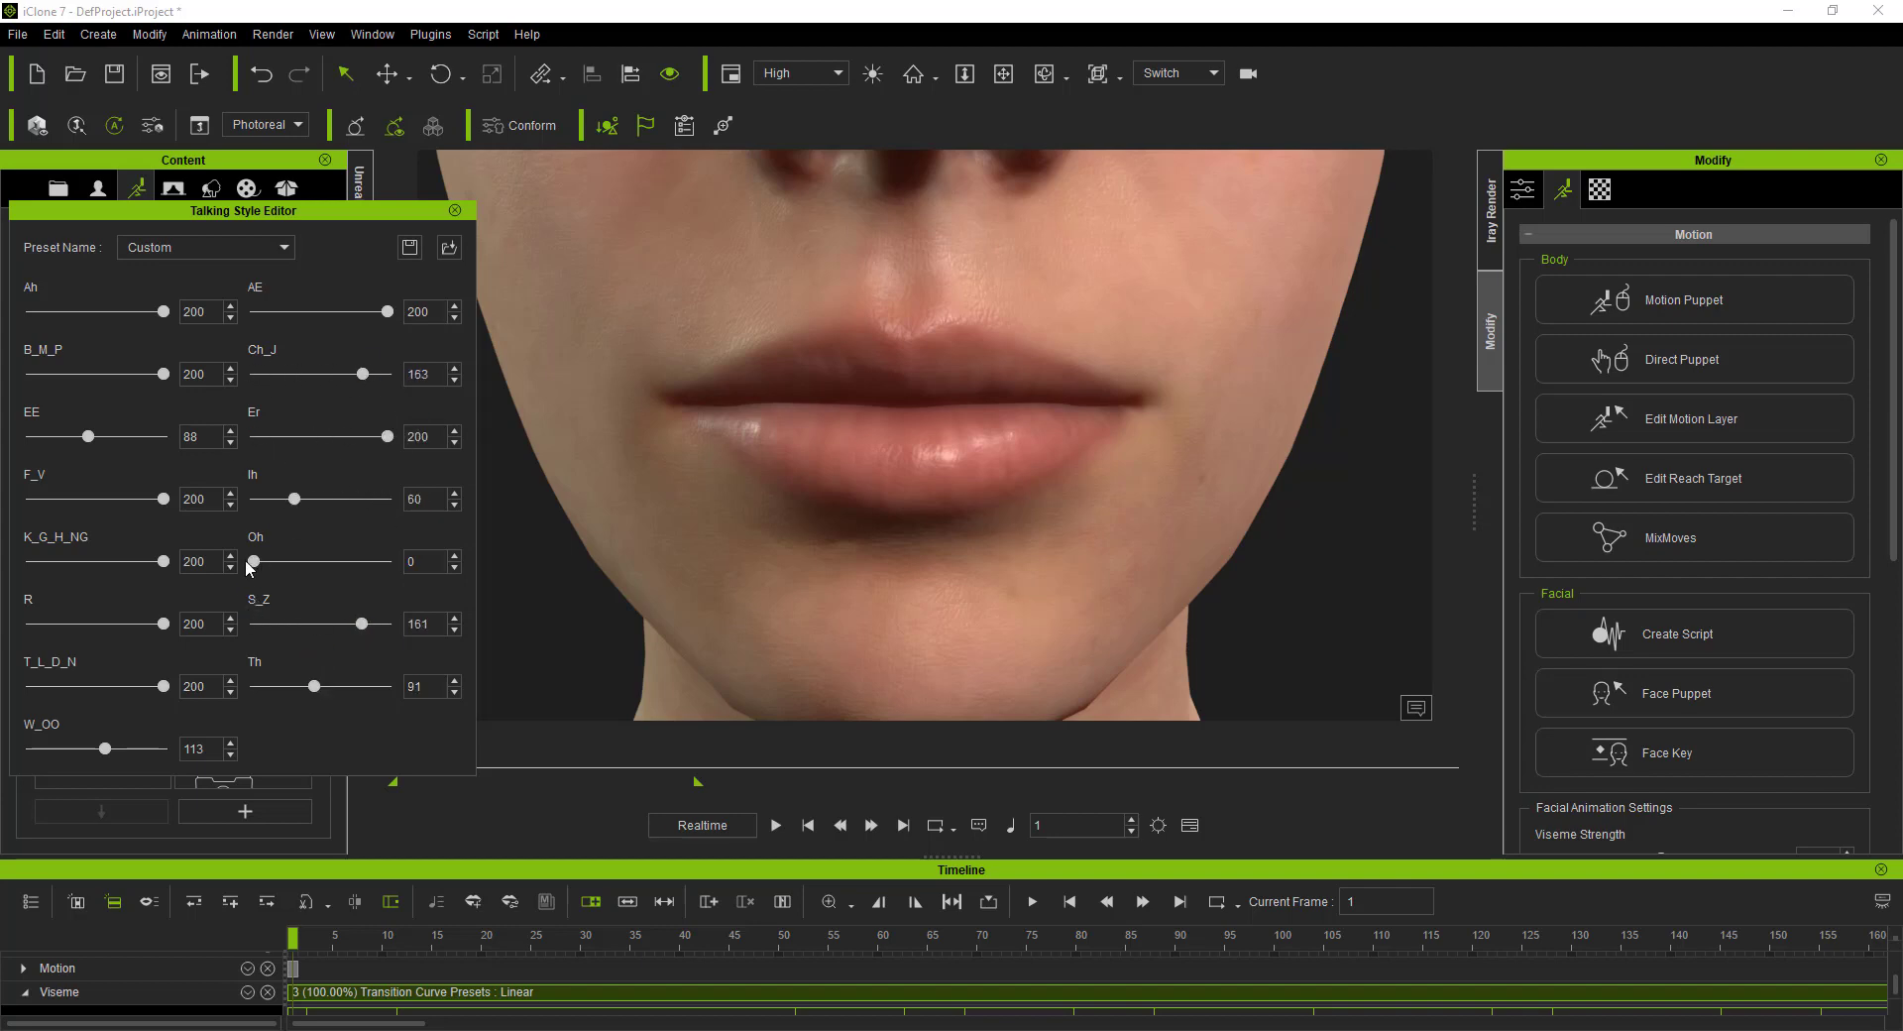
left_click_drag(253, 561, 333, 562)
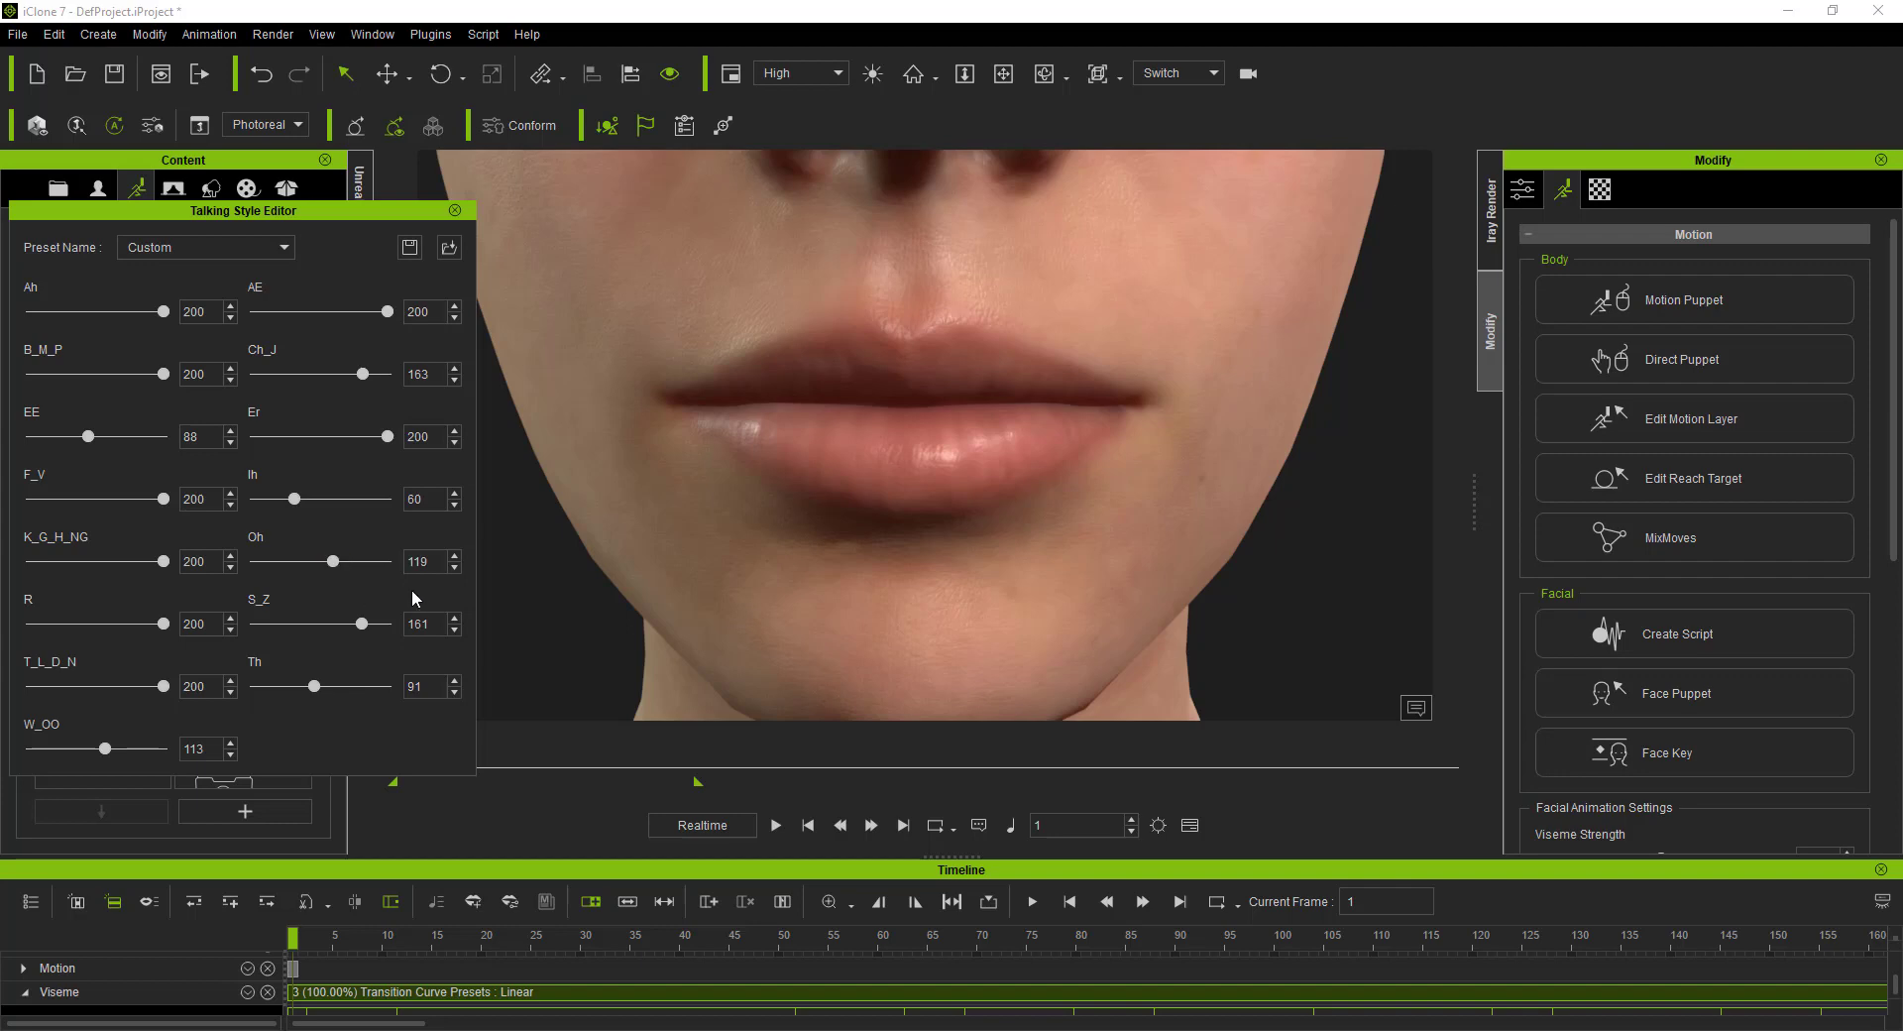
left_click(776, 826)
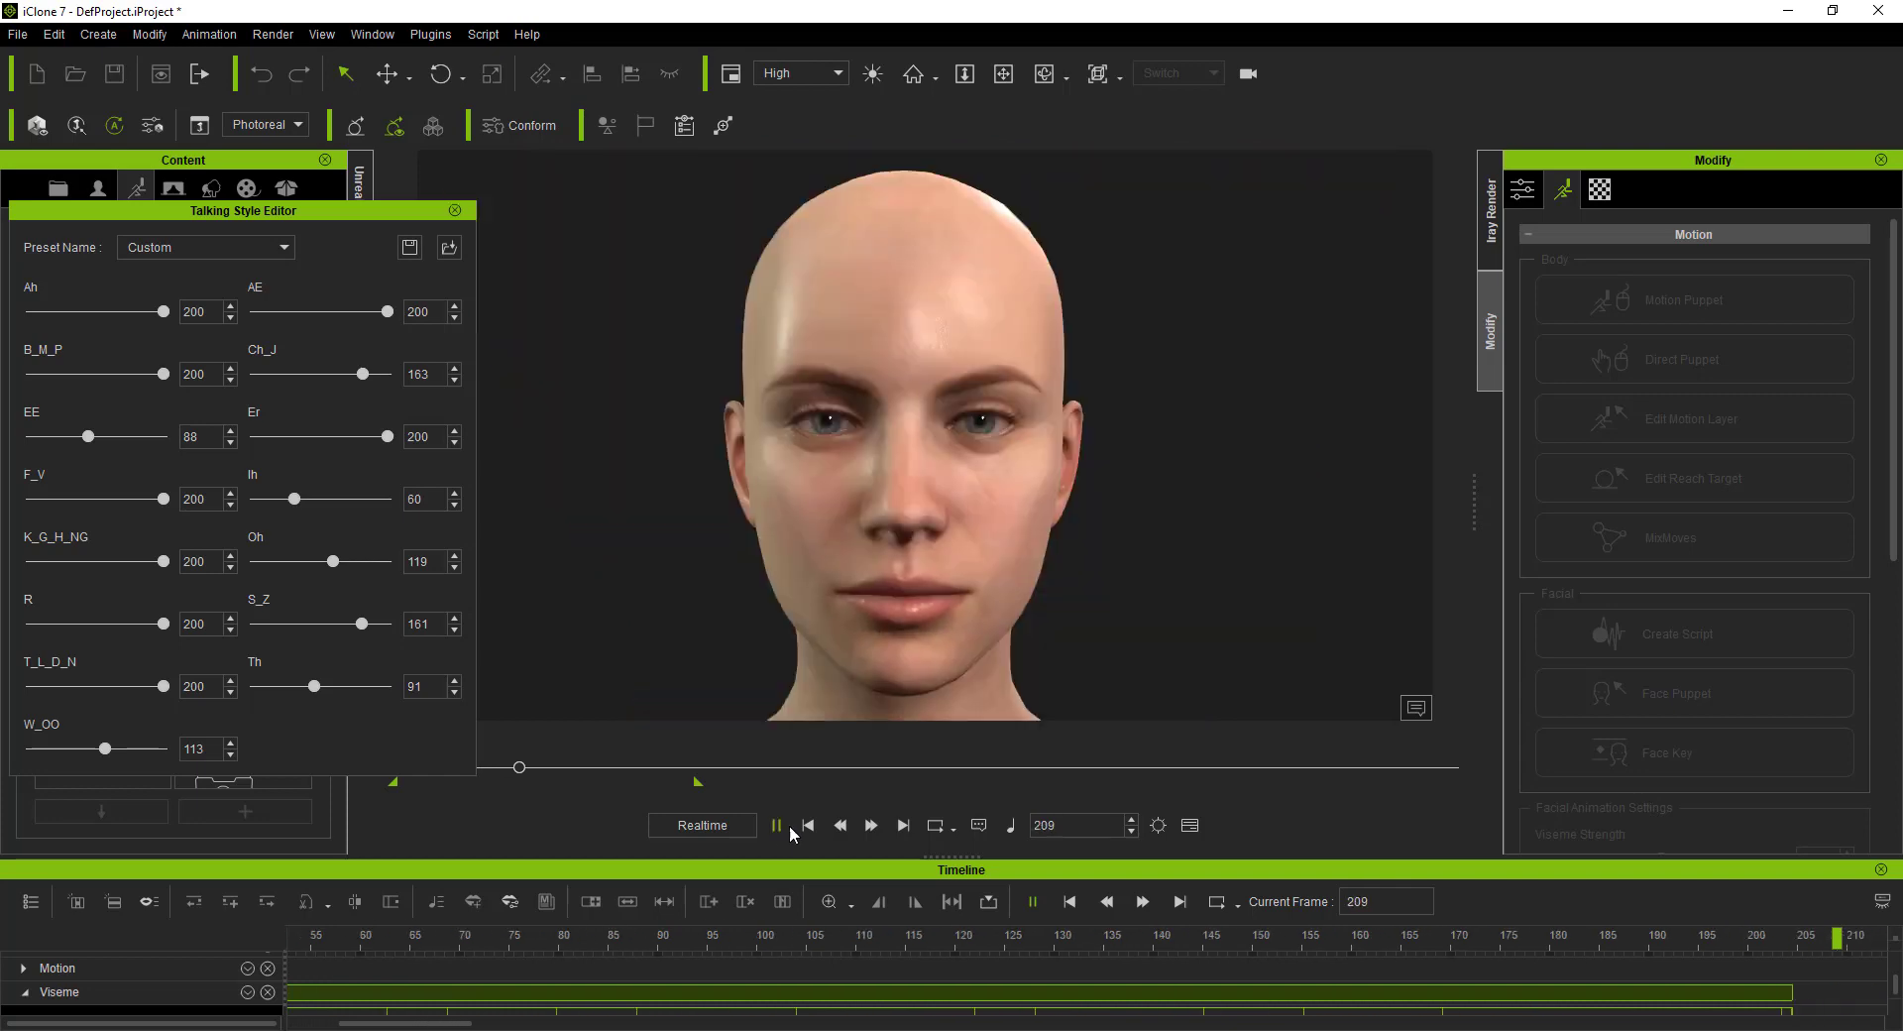
left_click(809, 826)
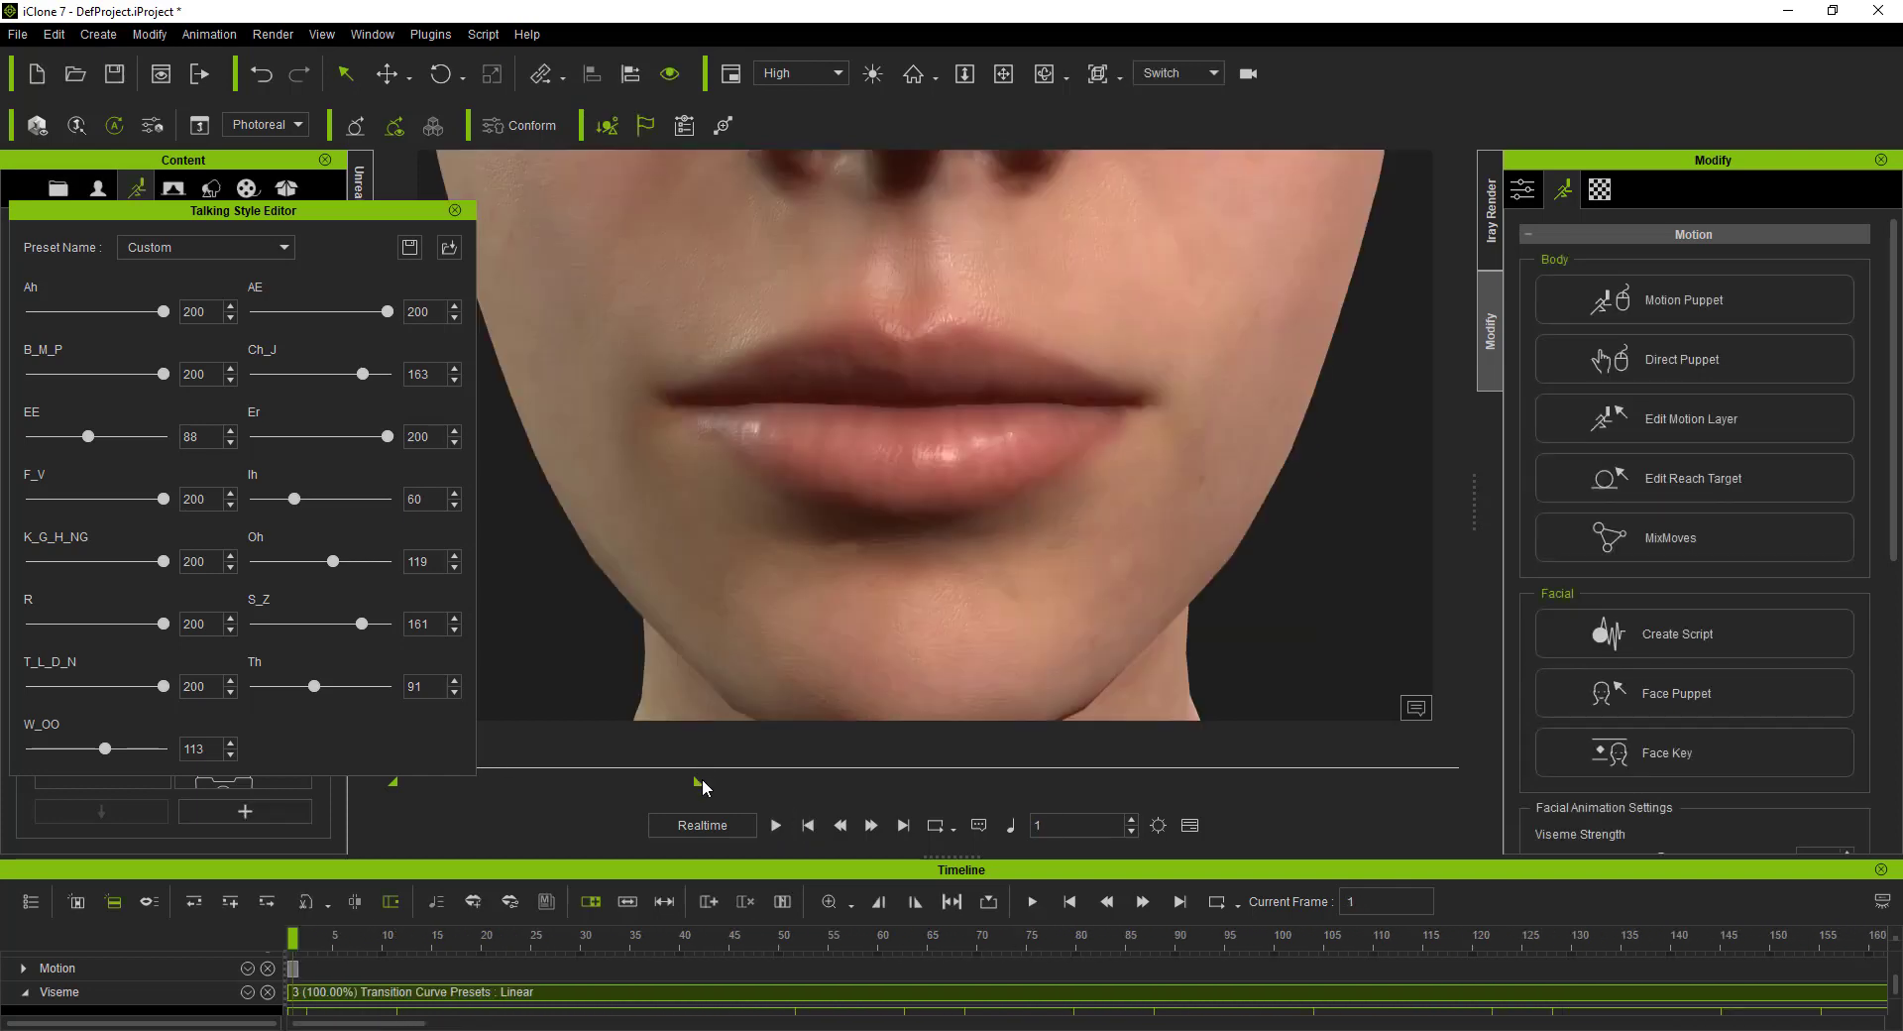
Step: Shorten the playback range and preview the lip sync from the first frame
left_click_drag(702, 781, 637, 786)
left_click(776, 825)
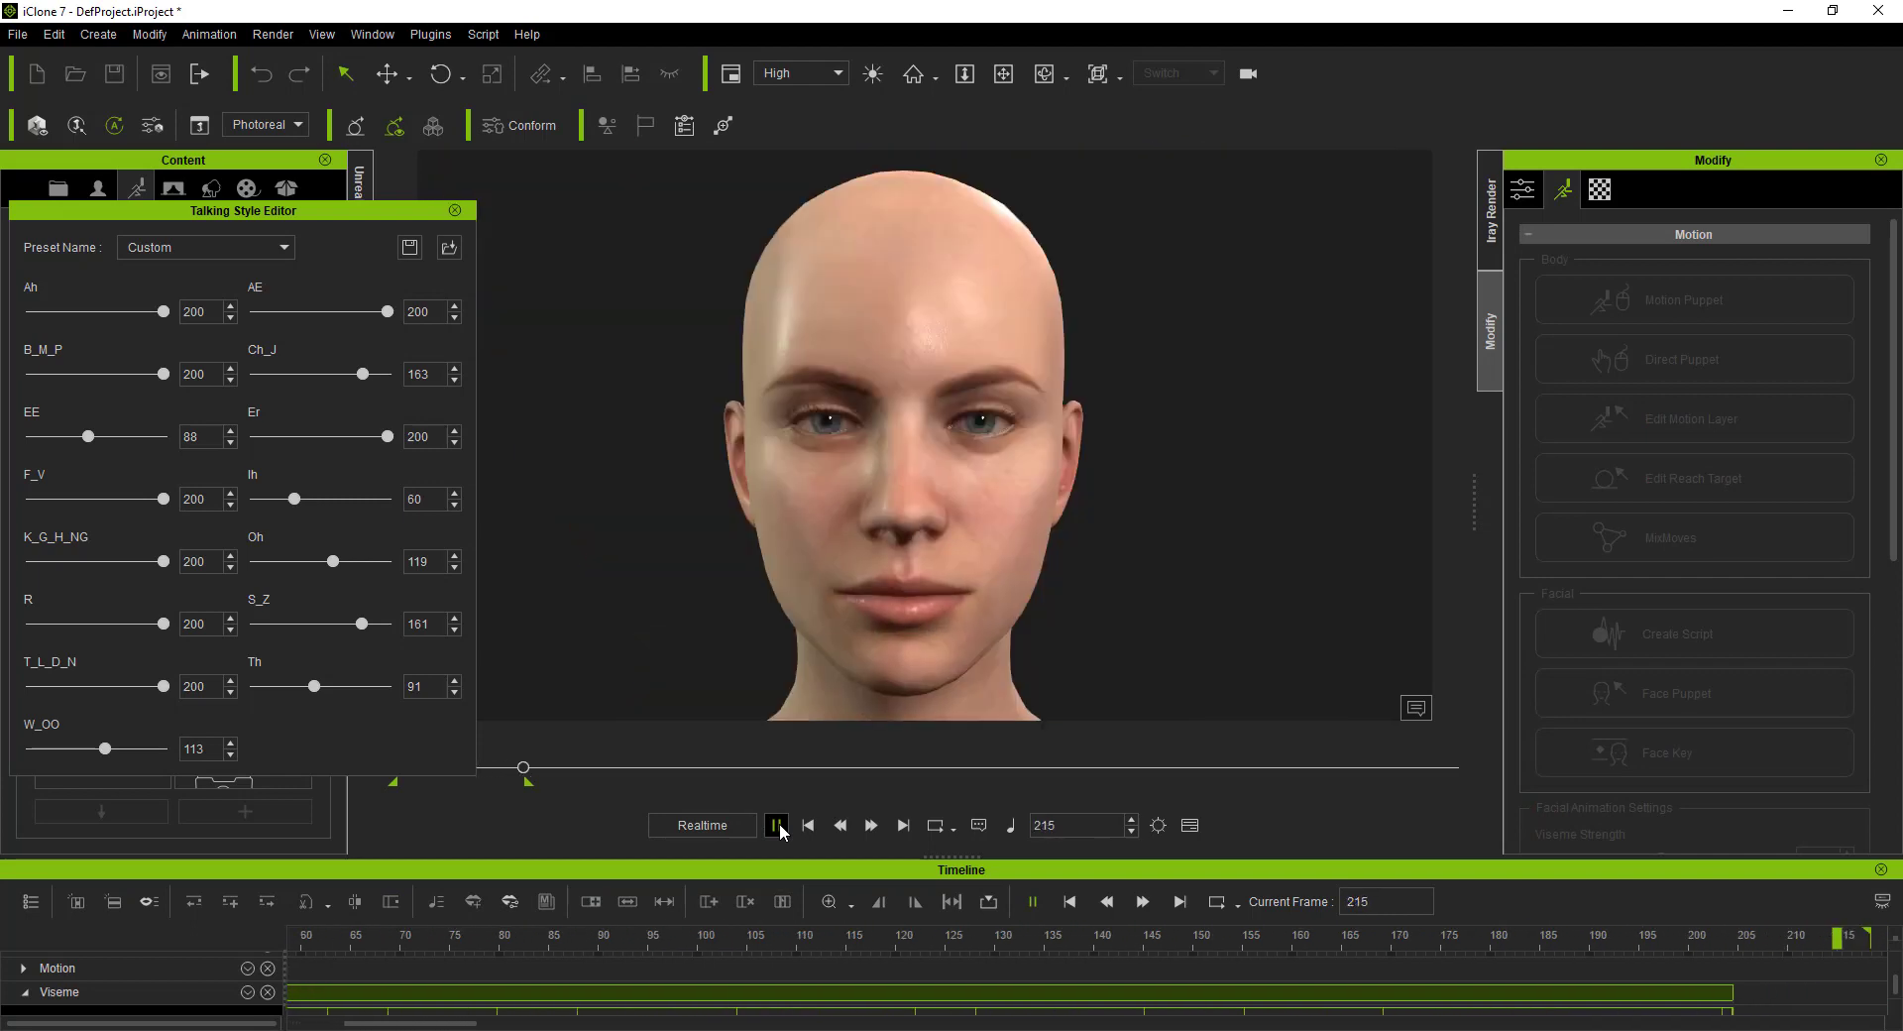
left_click(777, 825)
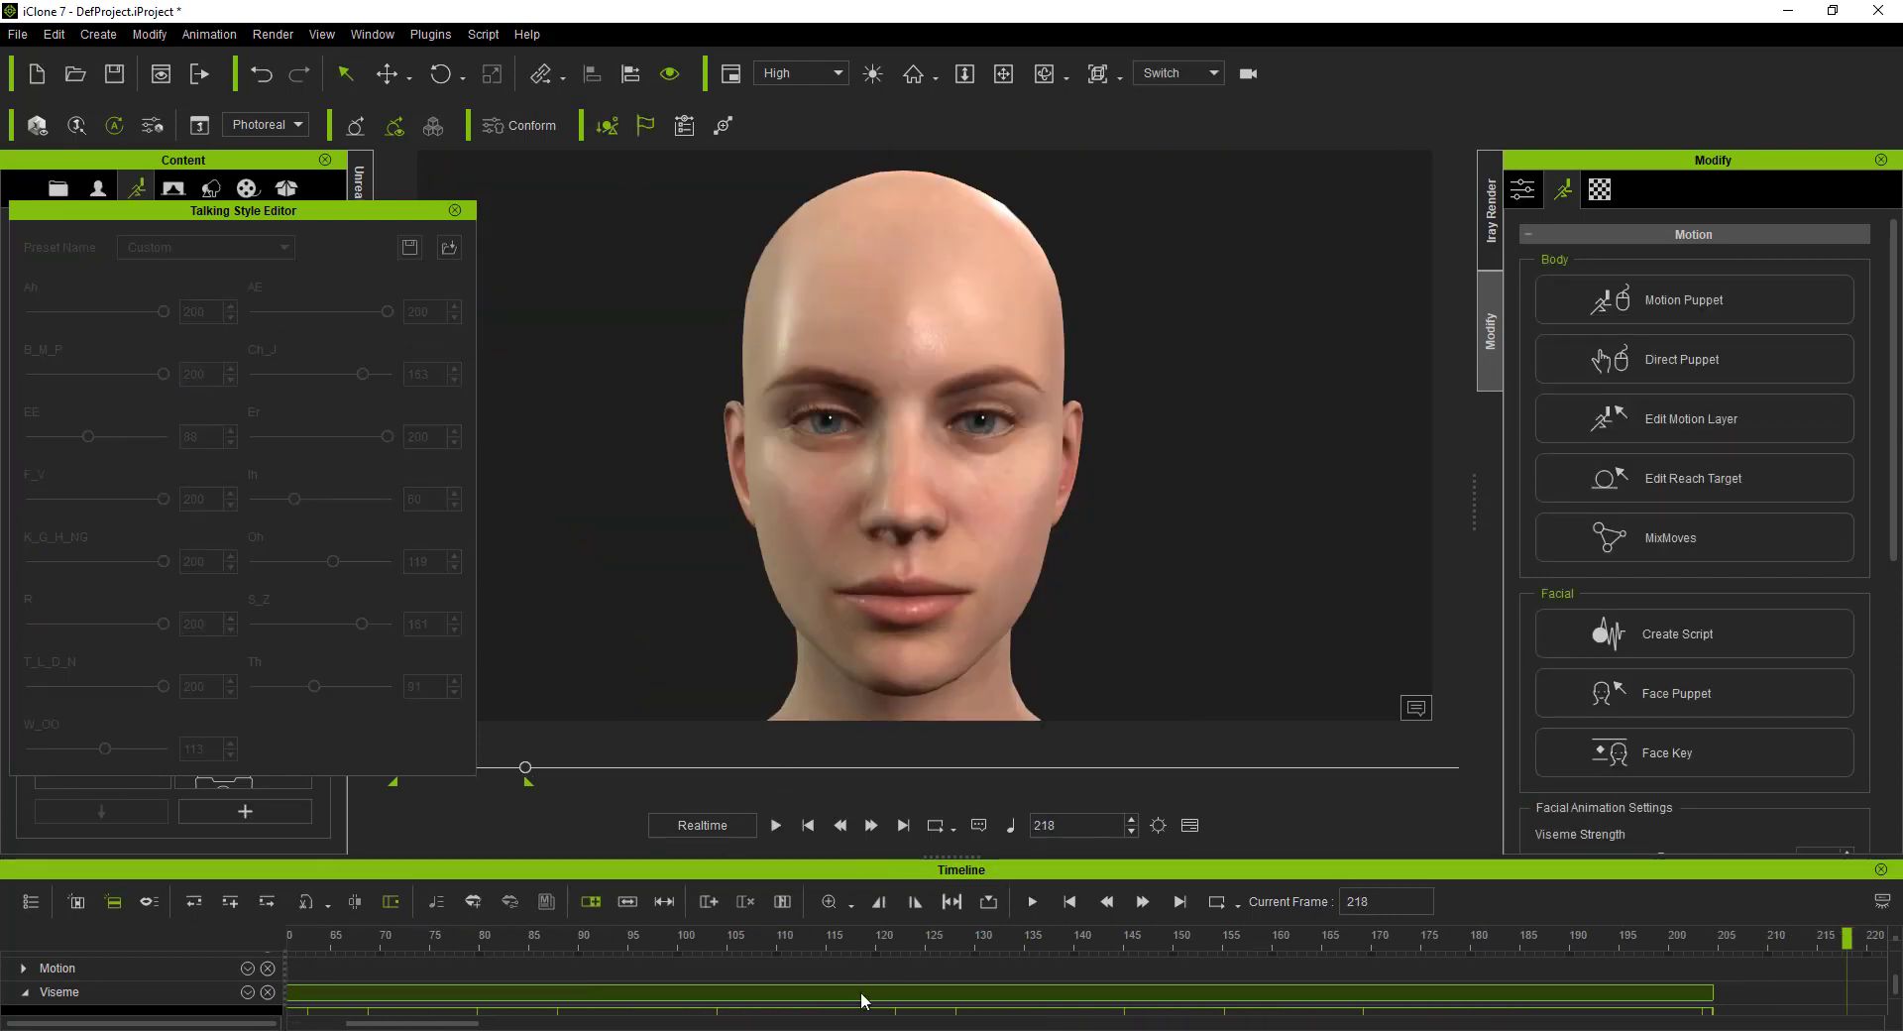
left_click(811, 828)
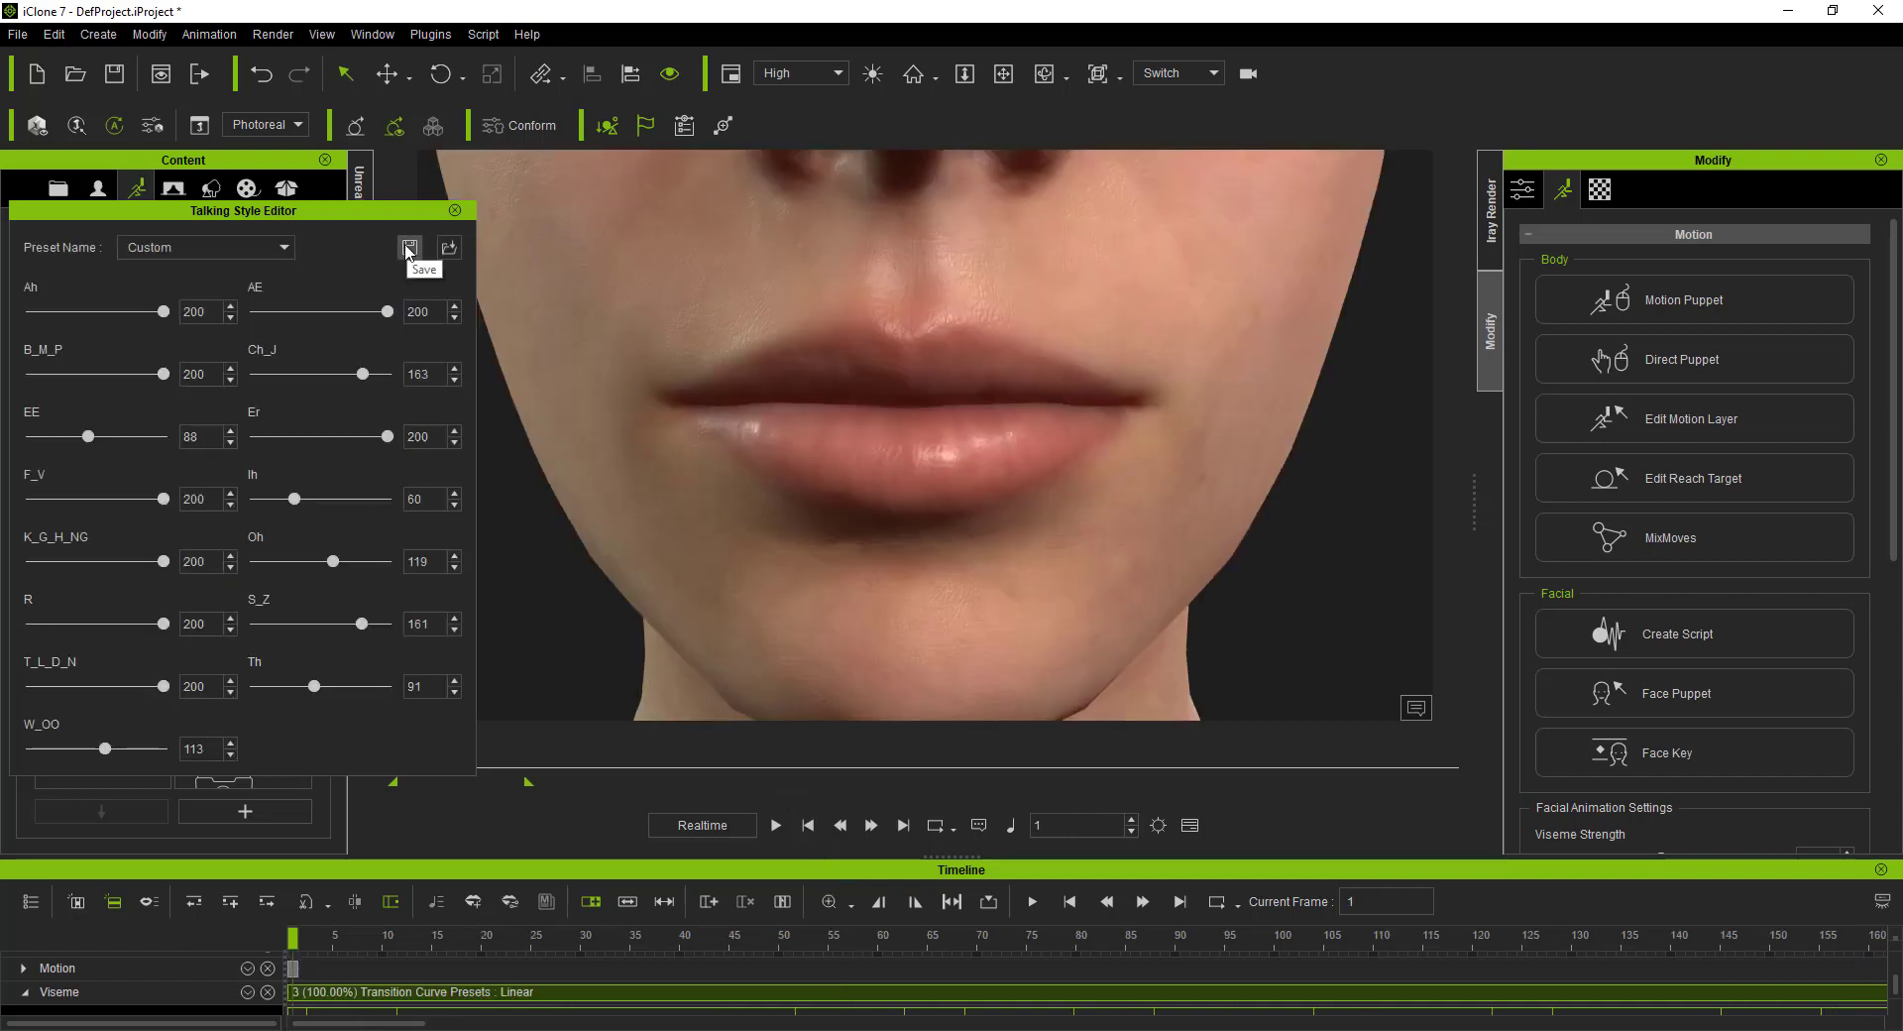
Step: Save the talking style as INI preset 'set for this voice char' and replay it
left_click(409, 248)
type("set for this voice char")
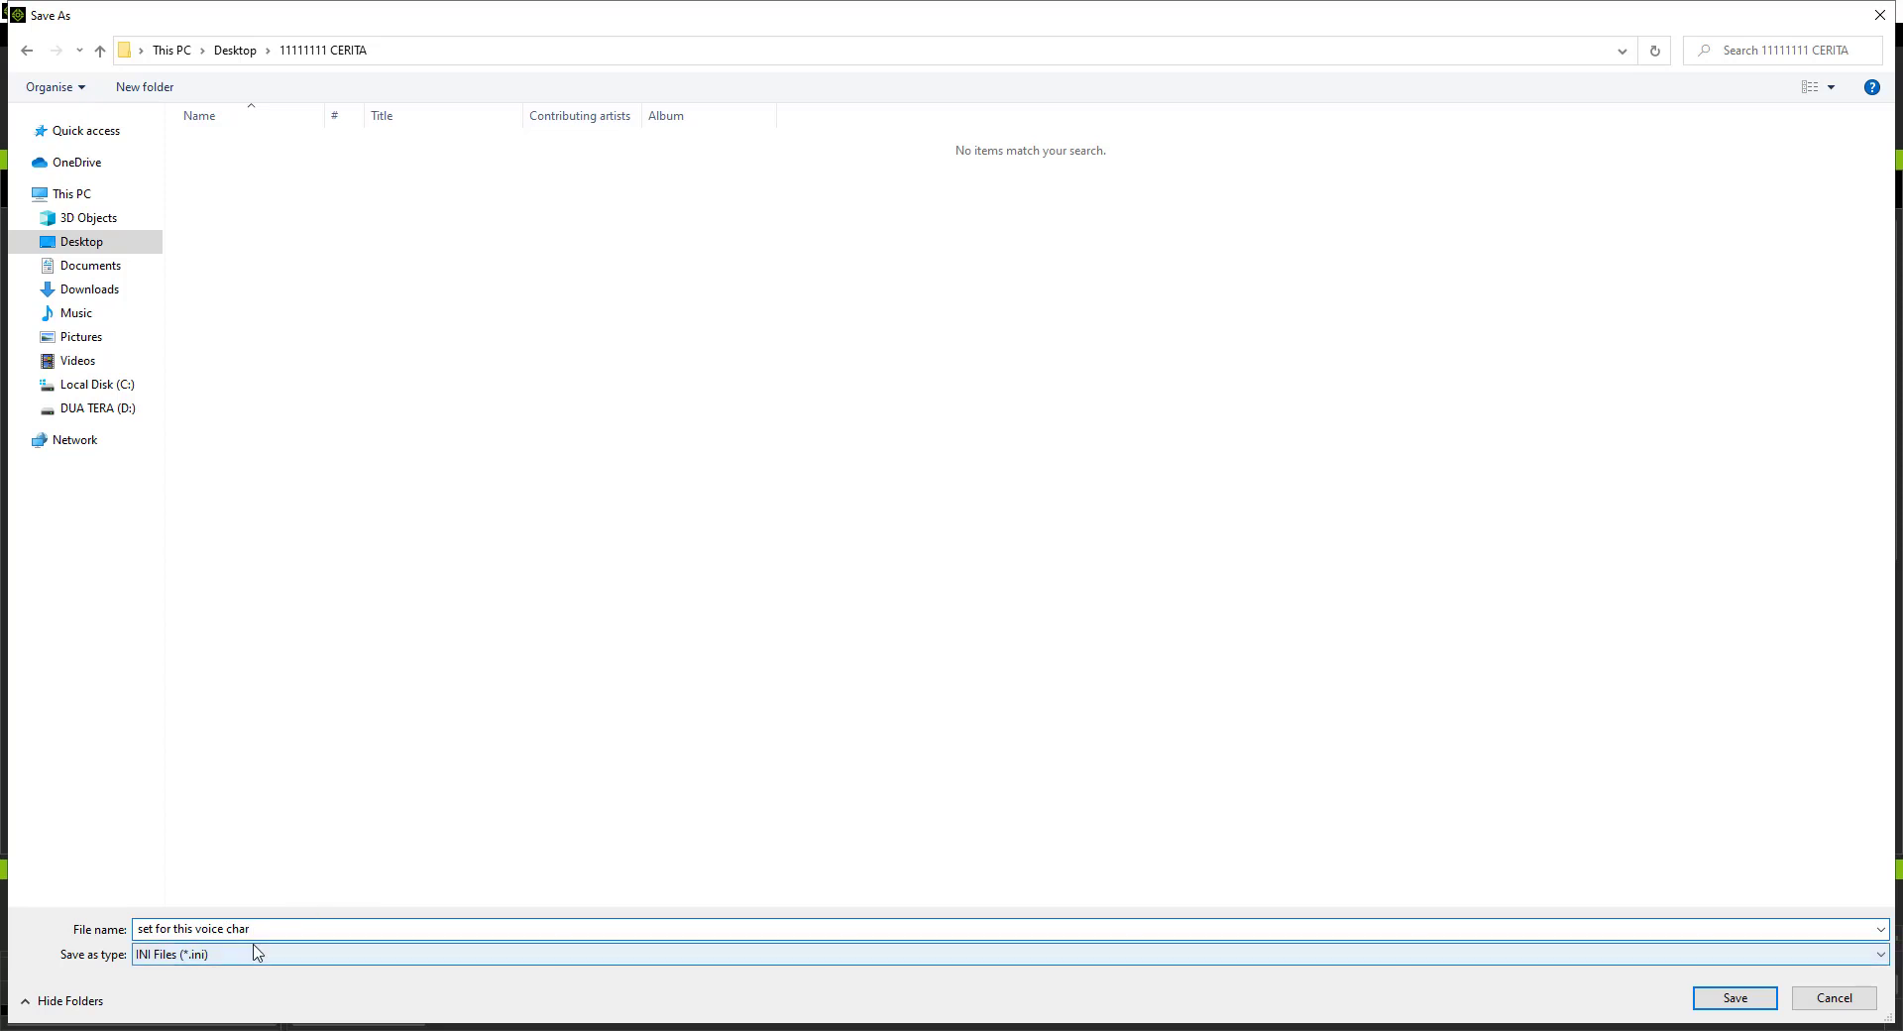
left_click(1714, 1003)
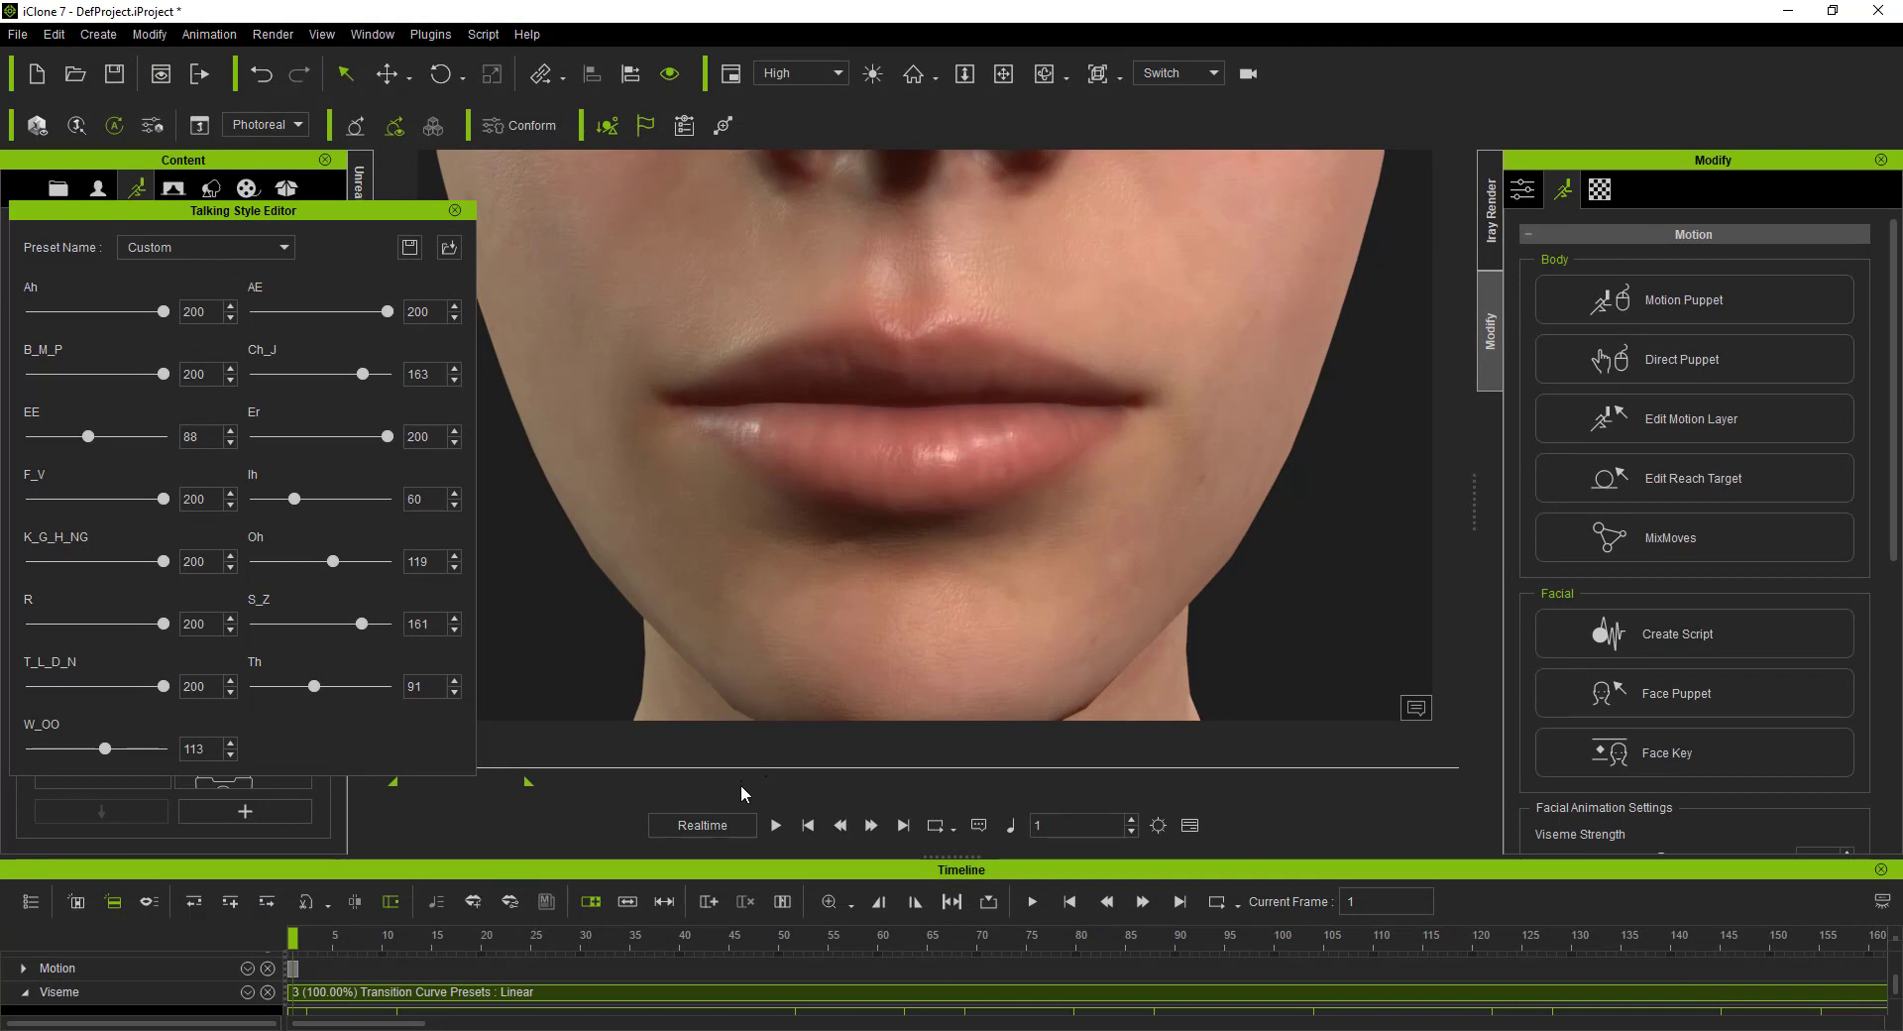
left_click(773, 826)
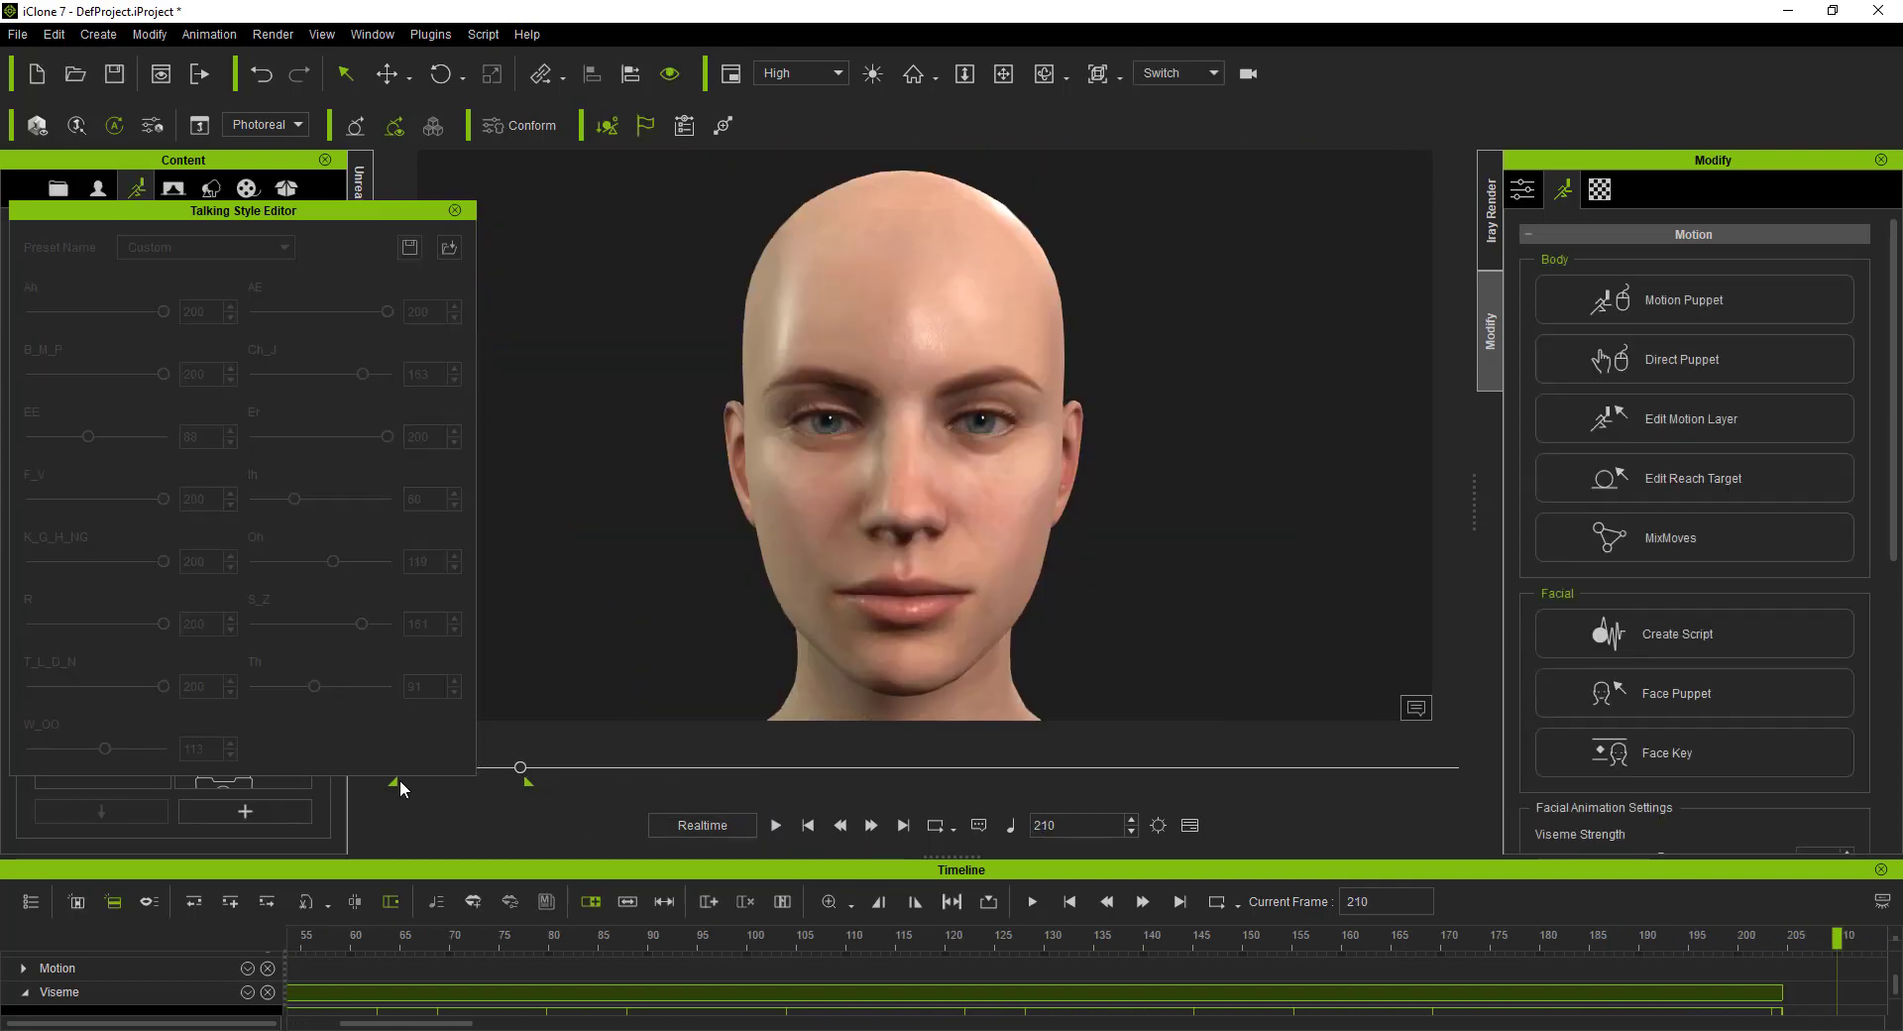
Step: Create an AccuLips script from 8.mp3, aligned as 'telly your name and what is your path word', and apply it
left_click_drag(414, 783, 735, 783)
left_click(1653, 640)
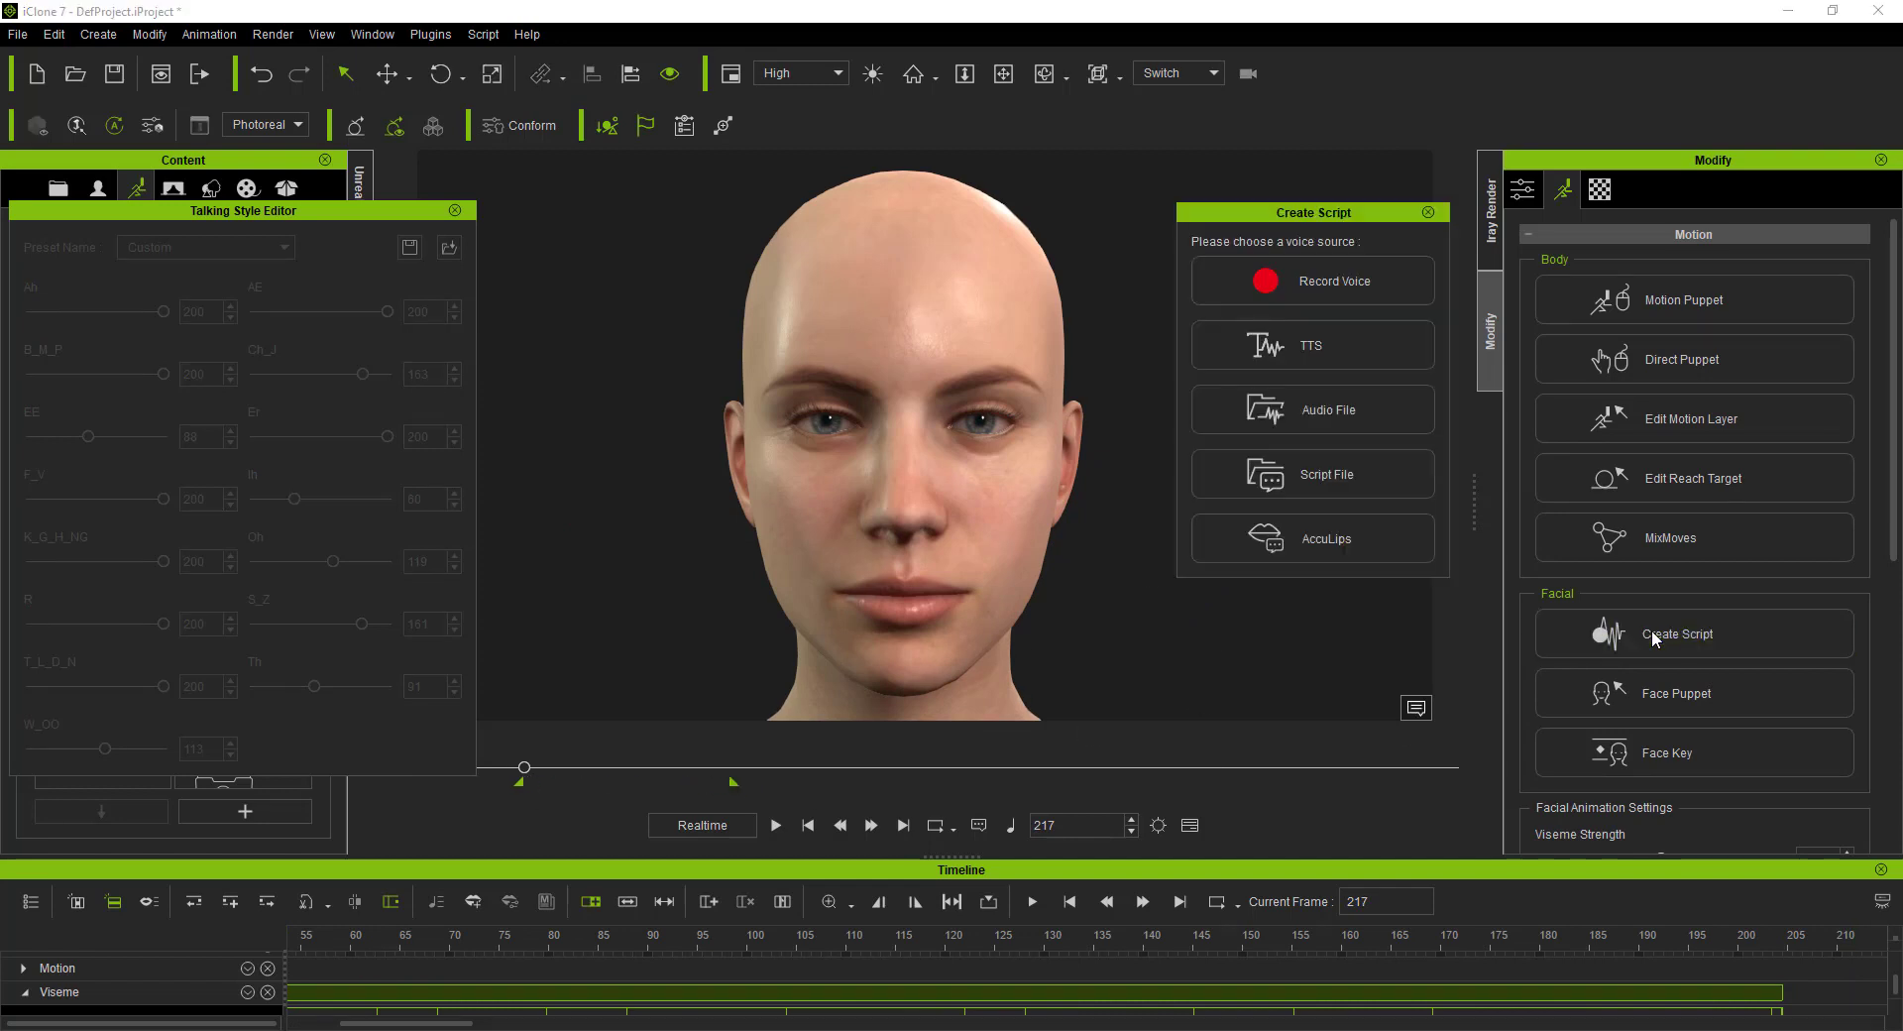
left_click(1323, 538)
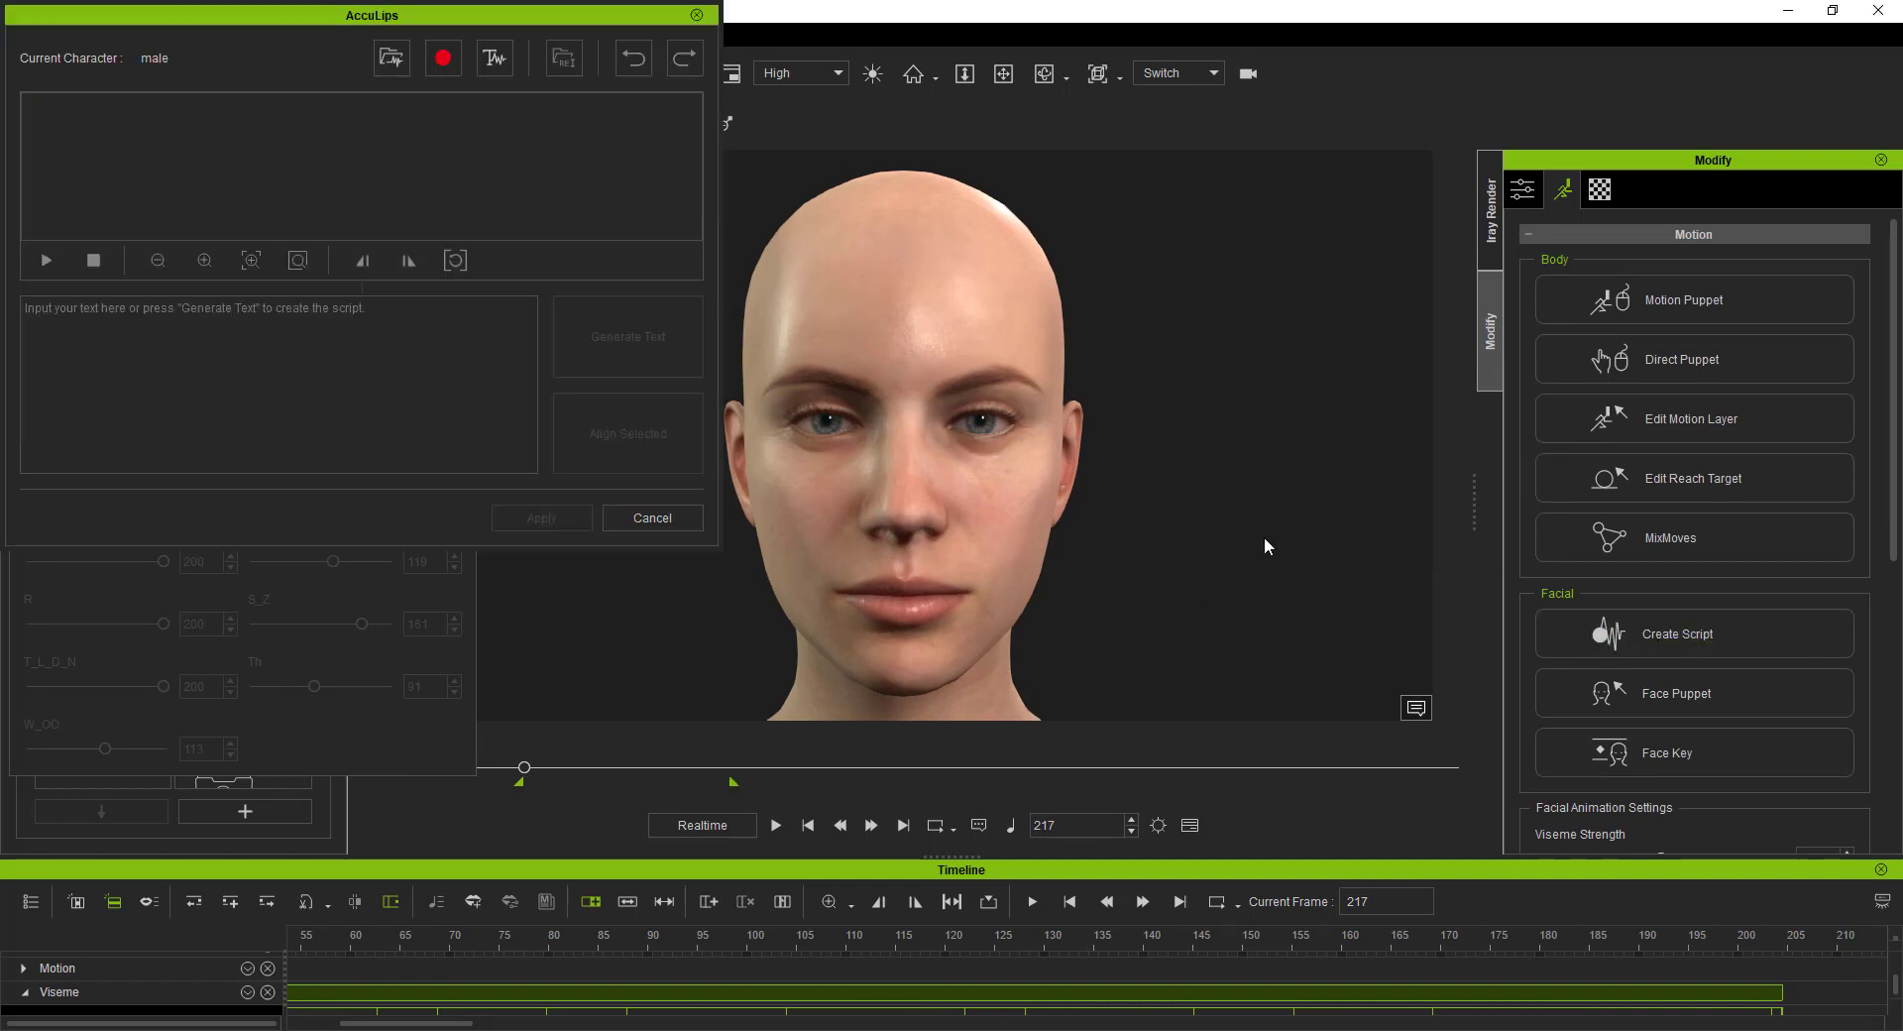
left_click(403, 62)
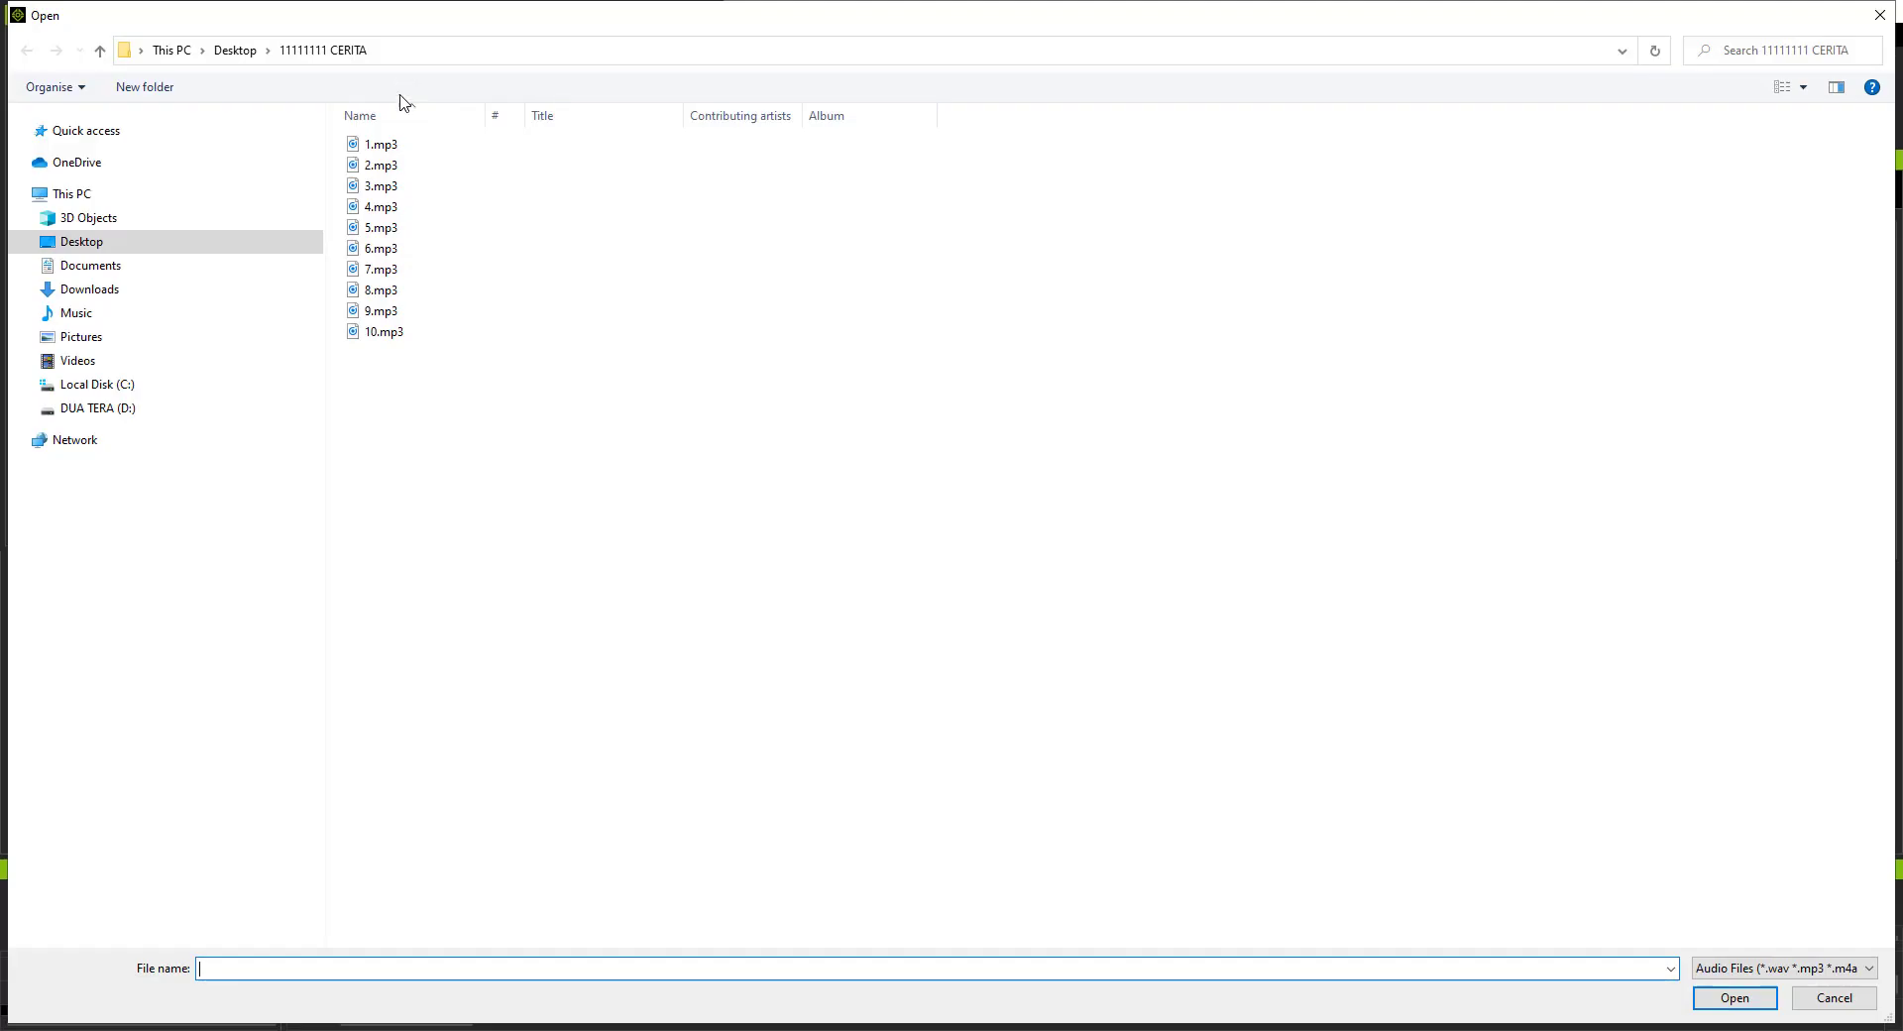
left_click(386, 292)
left_click(574, 312)
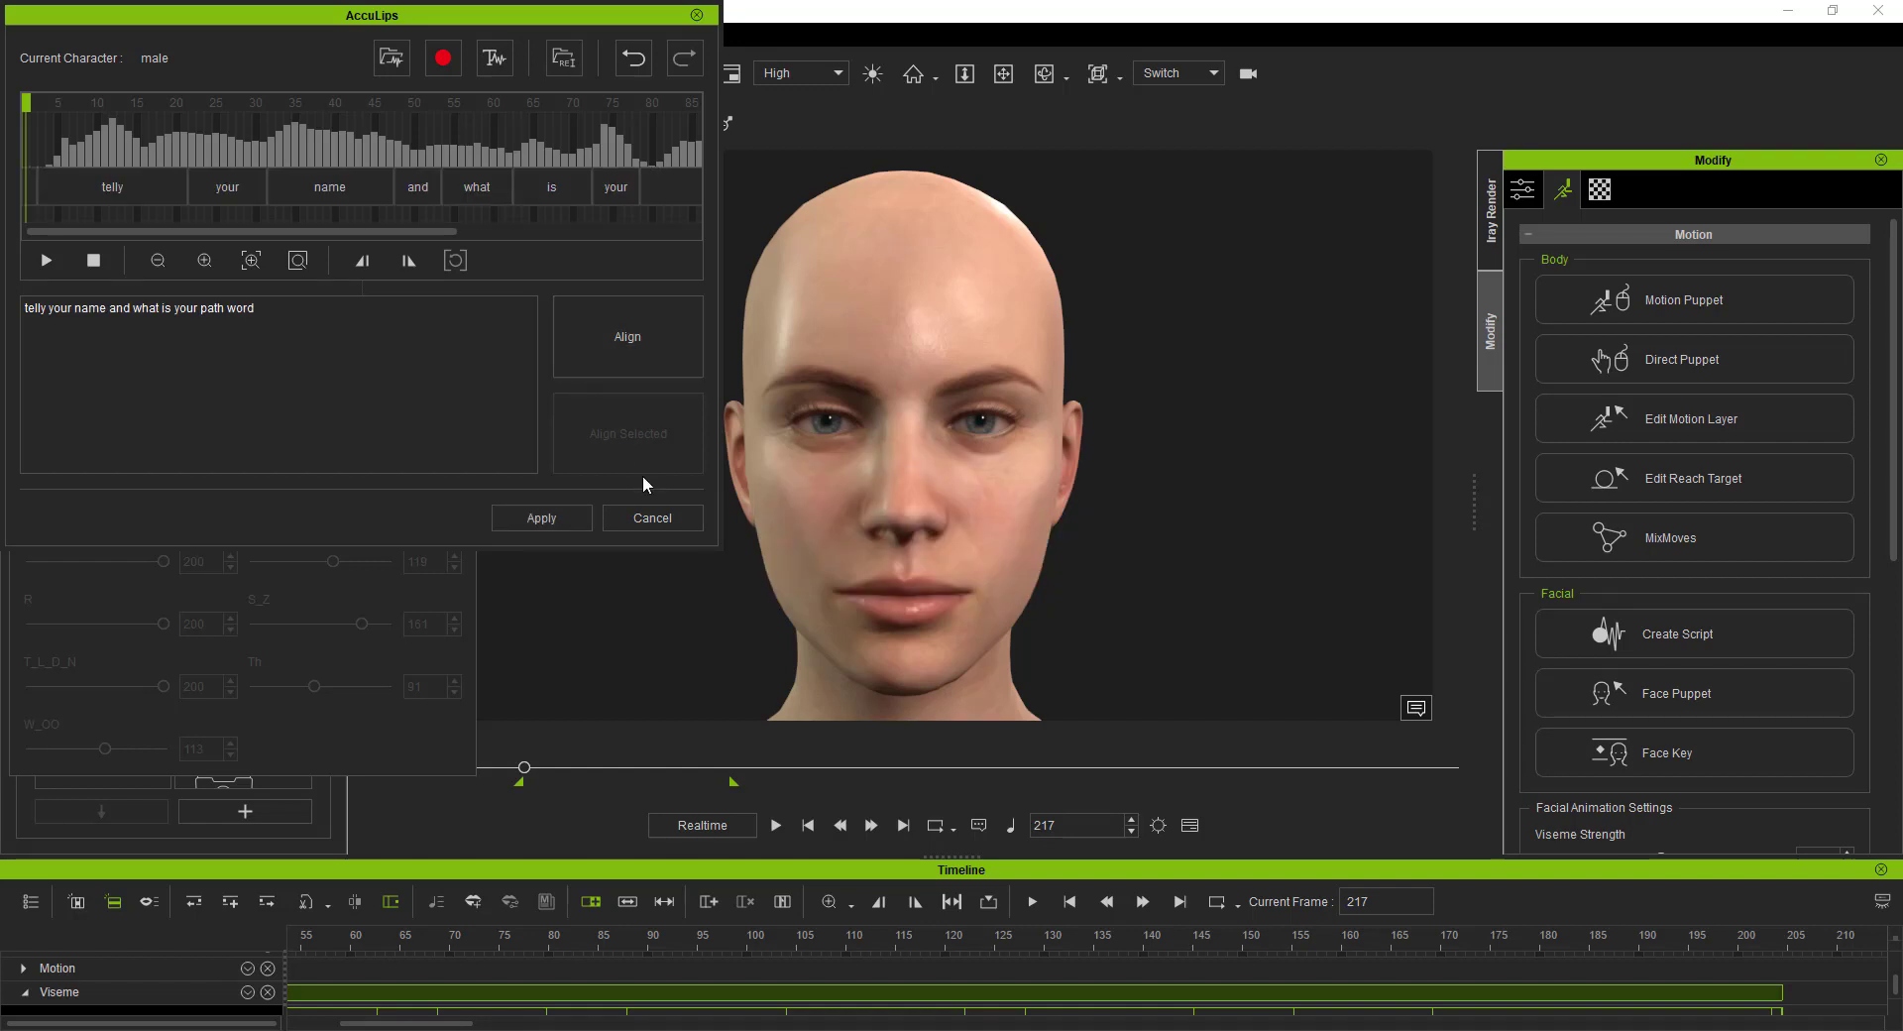
left_click(561, 518)
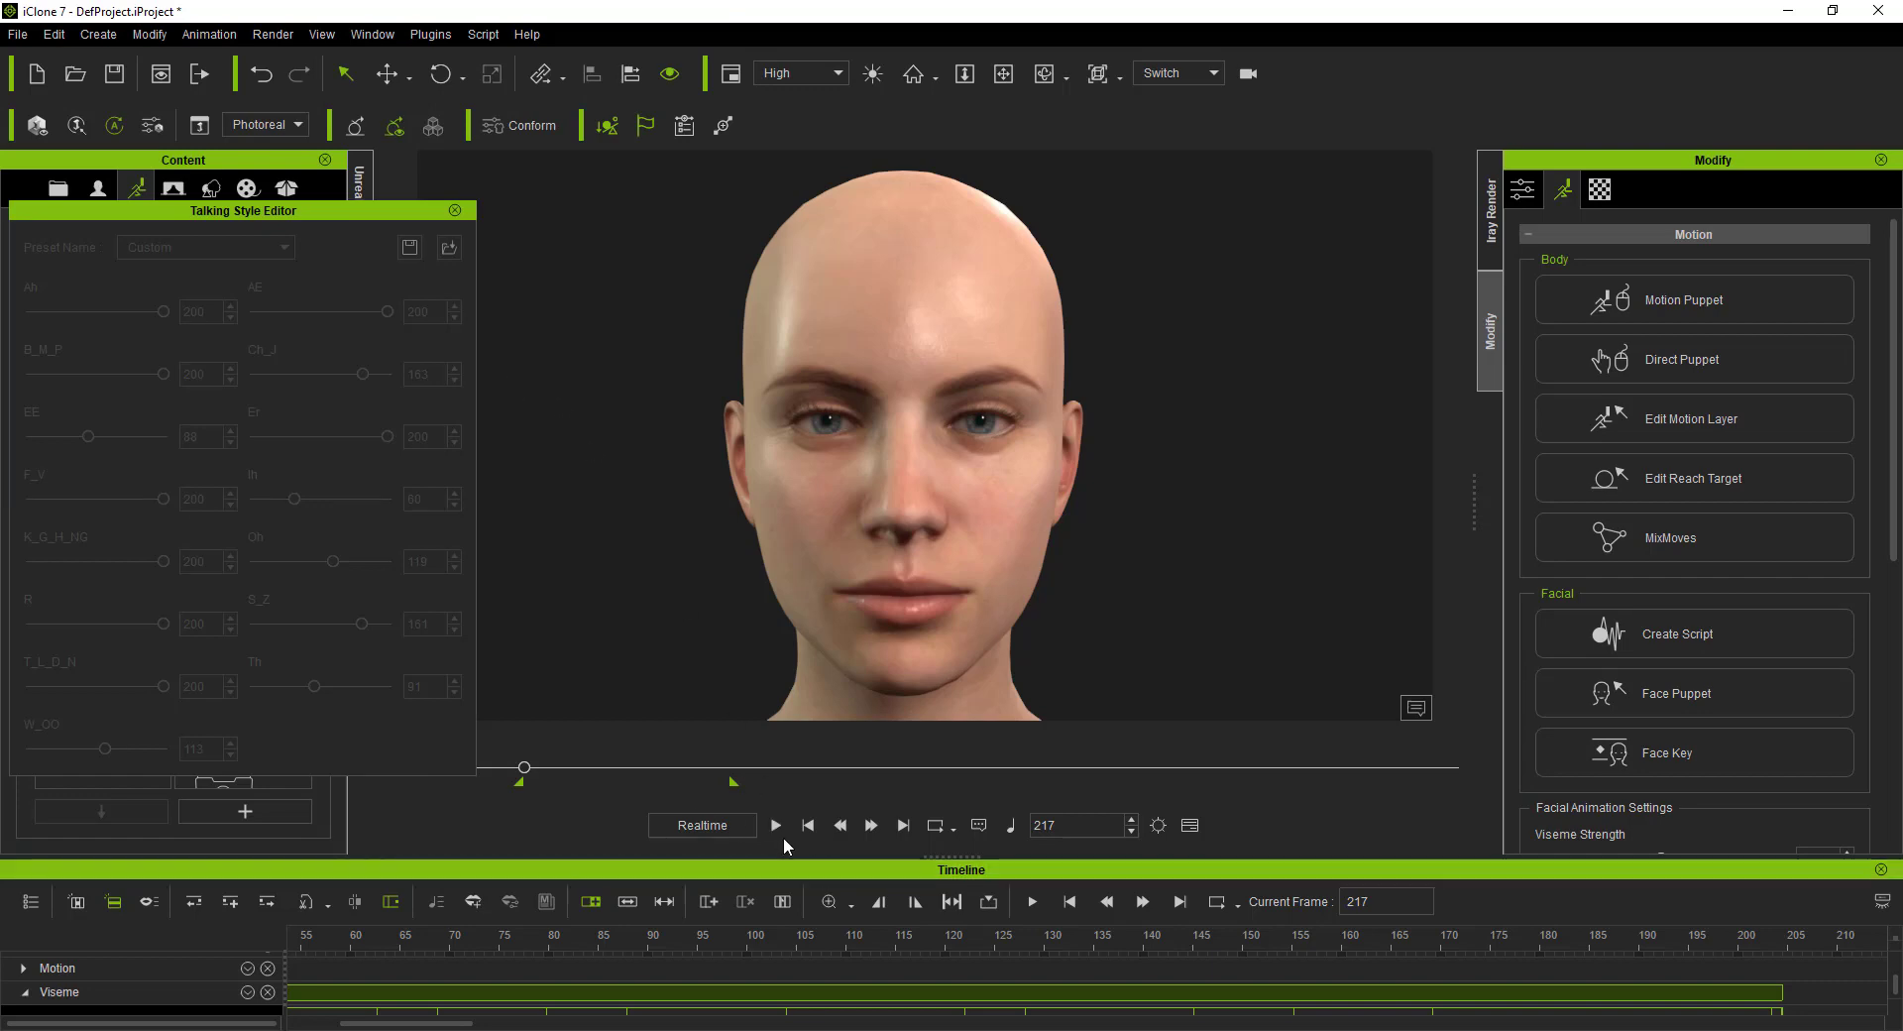
left_click(757, 984)
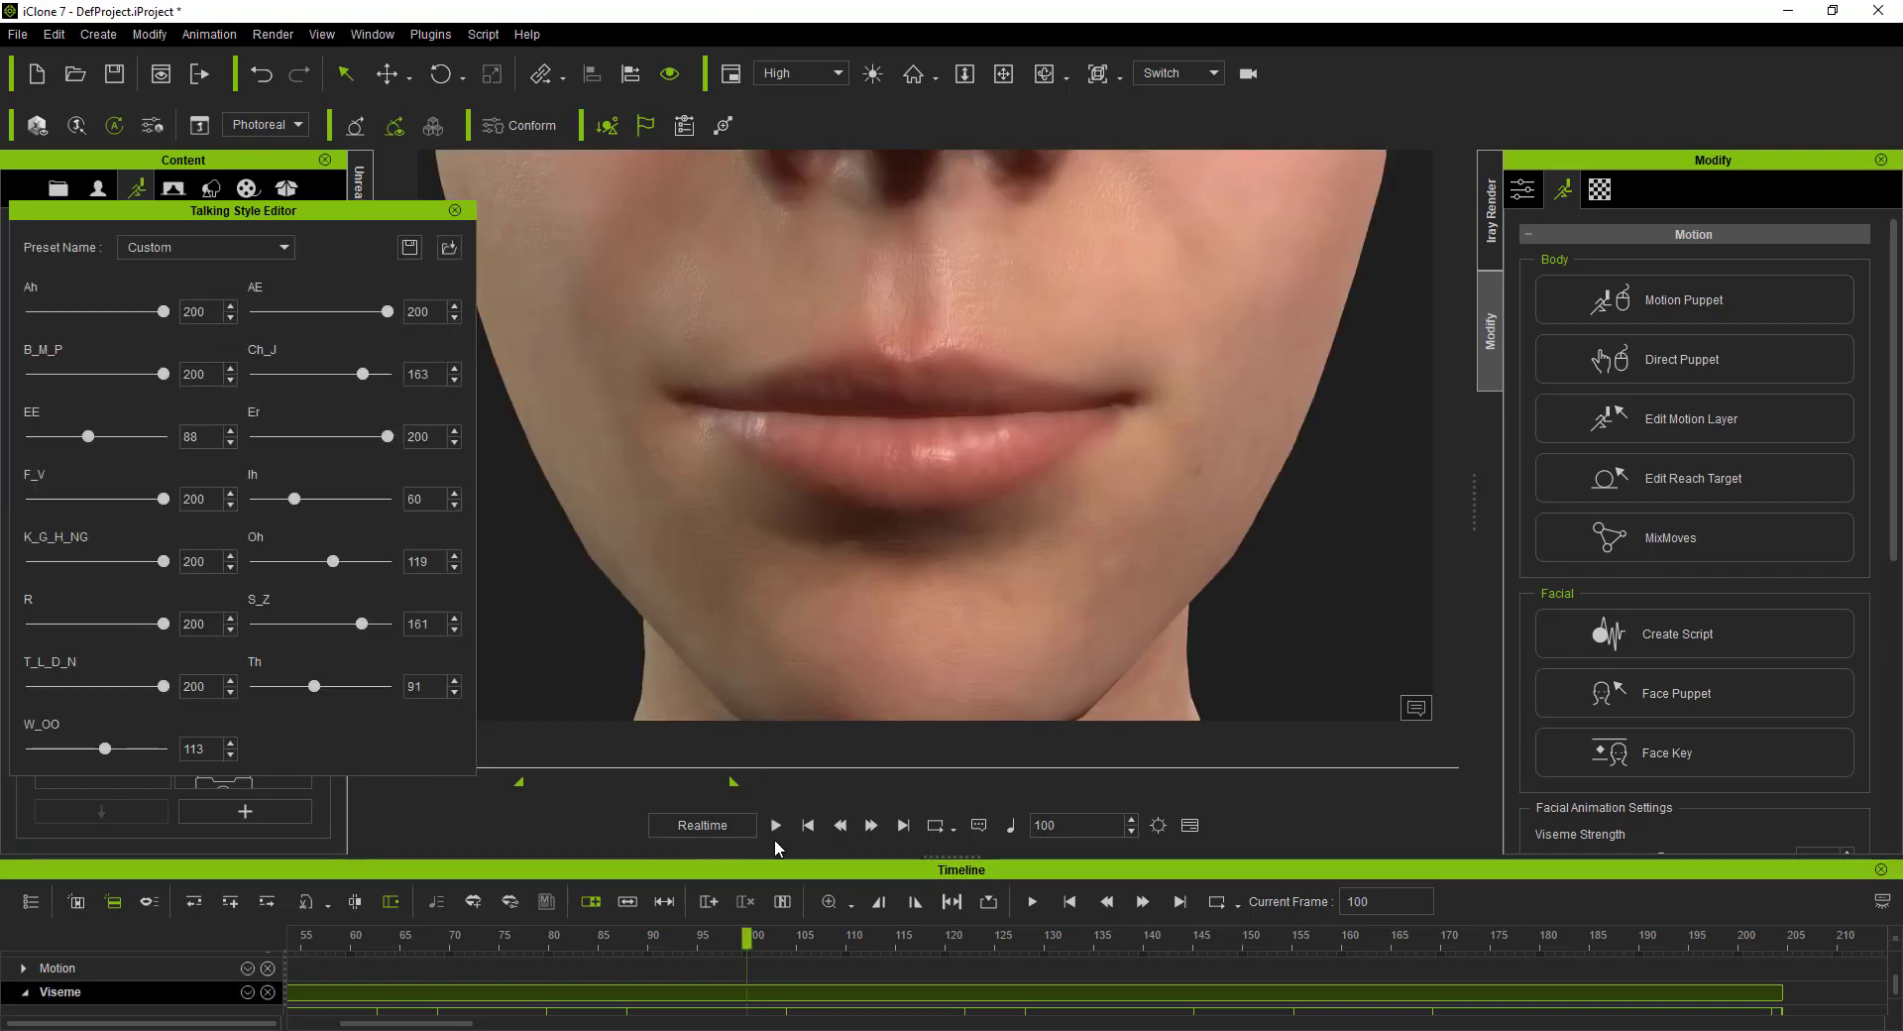
Step: Load the 'set for this voice char.ini' talking style onto the new 8.mp3 clip and play it
left_click(800, 827)
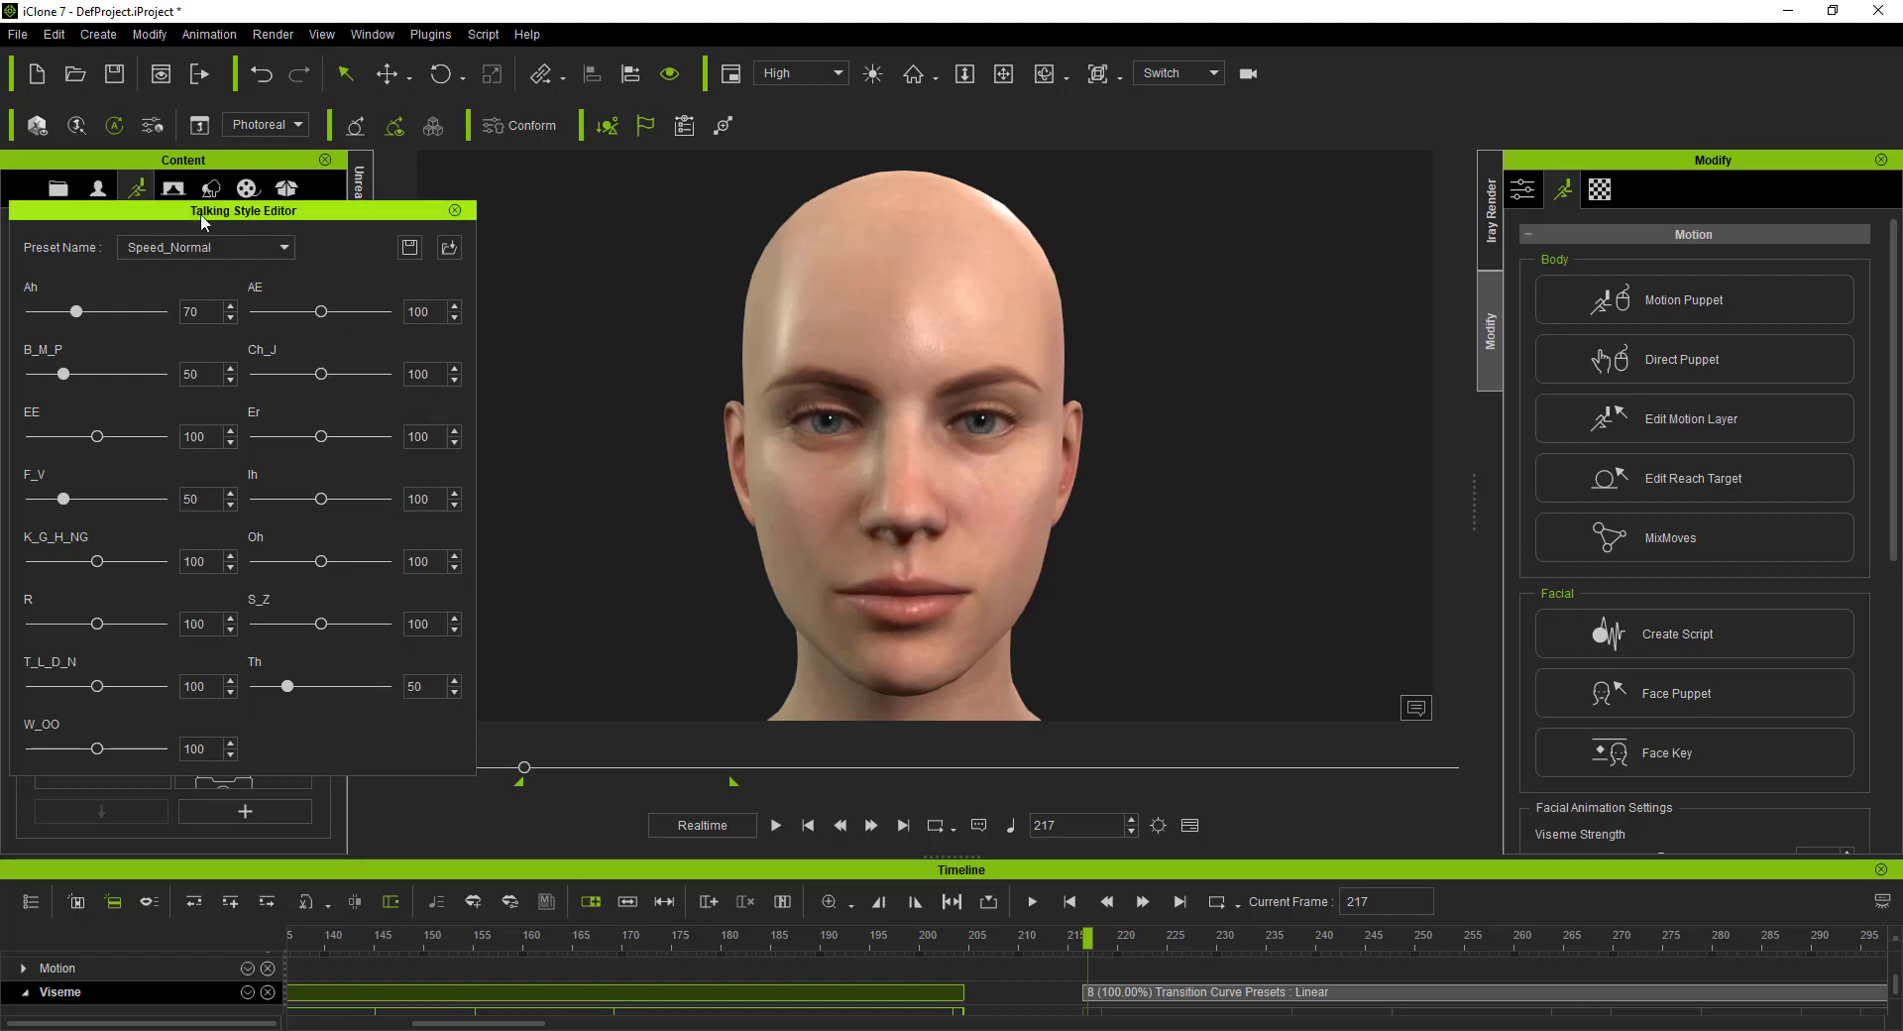
left_click(447, 247)
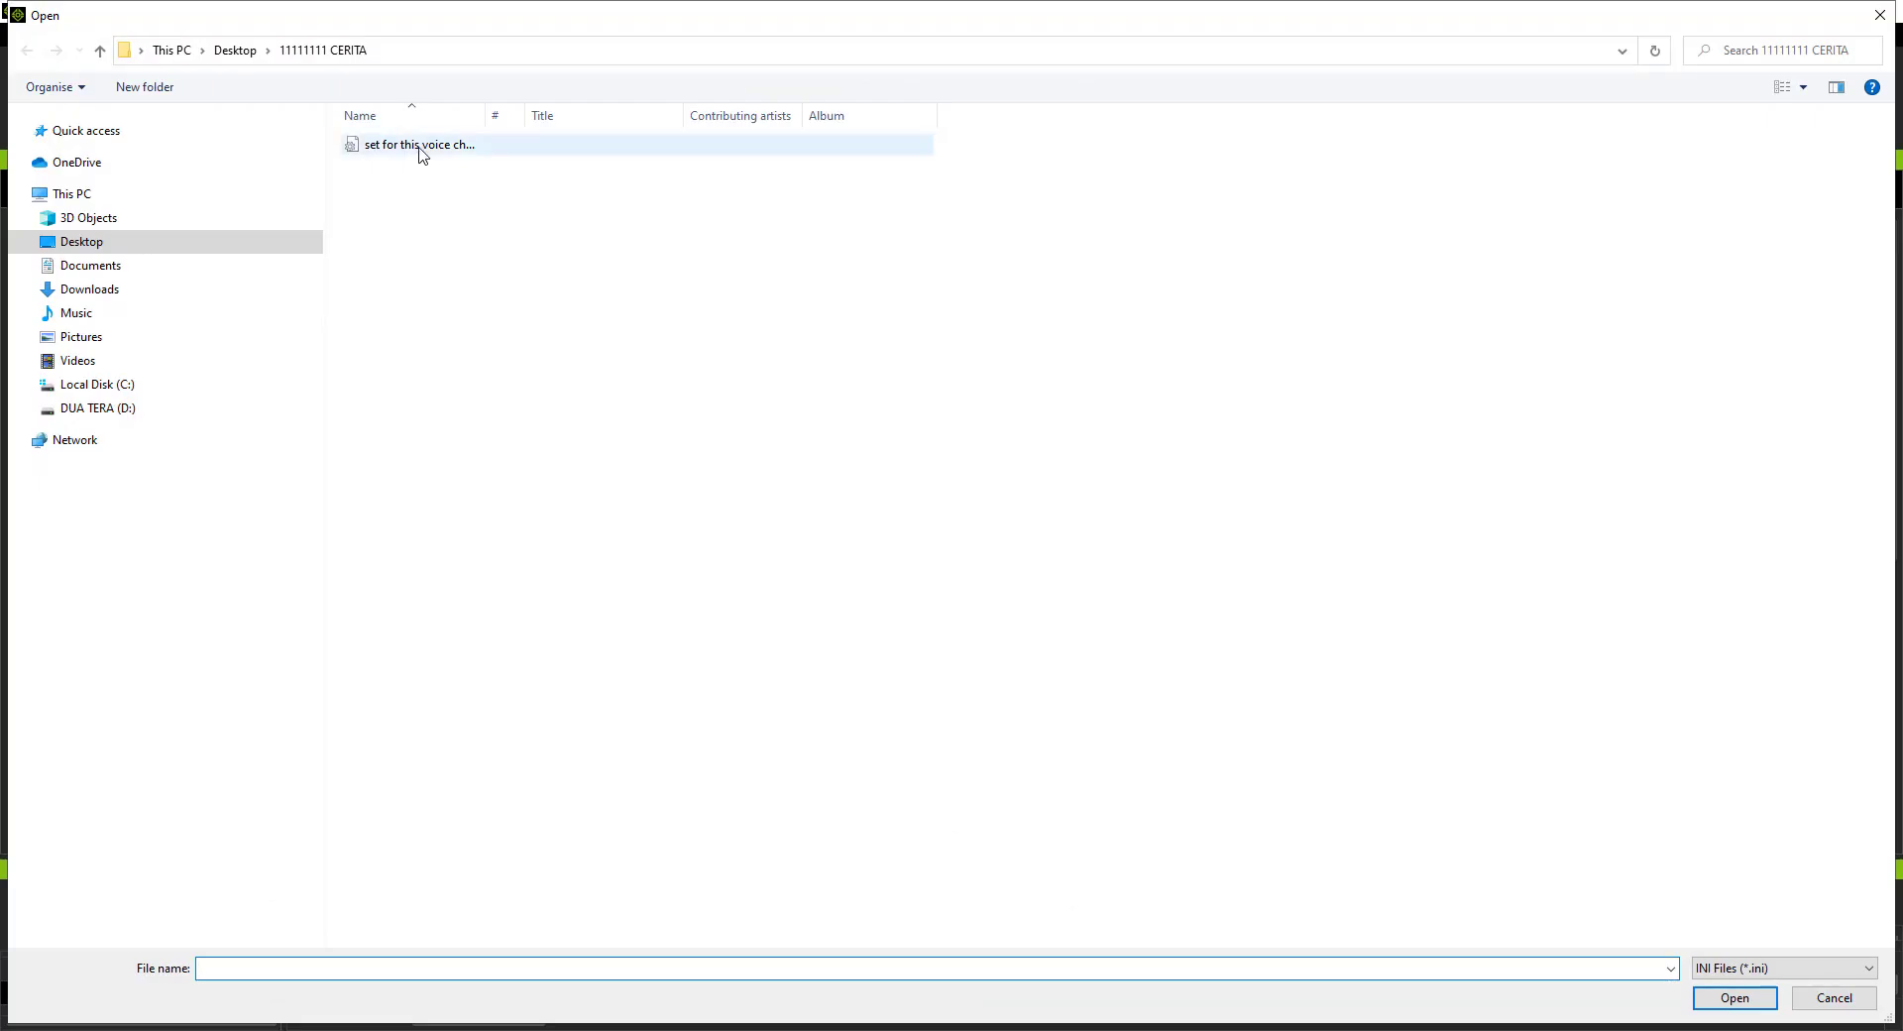
left_click(420, 149)
left_click_drag(484, 117, 619, 117)
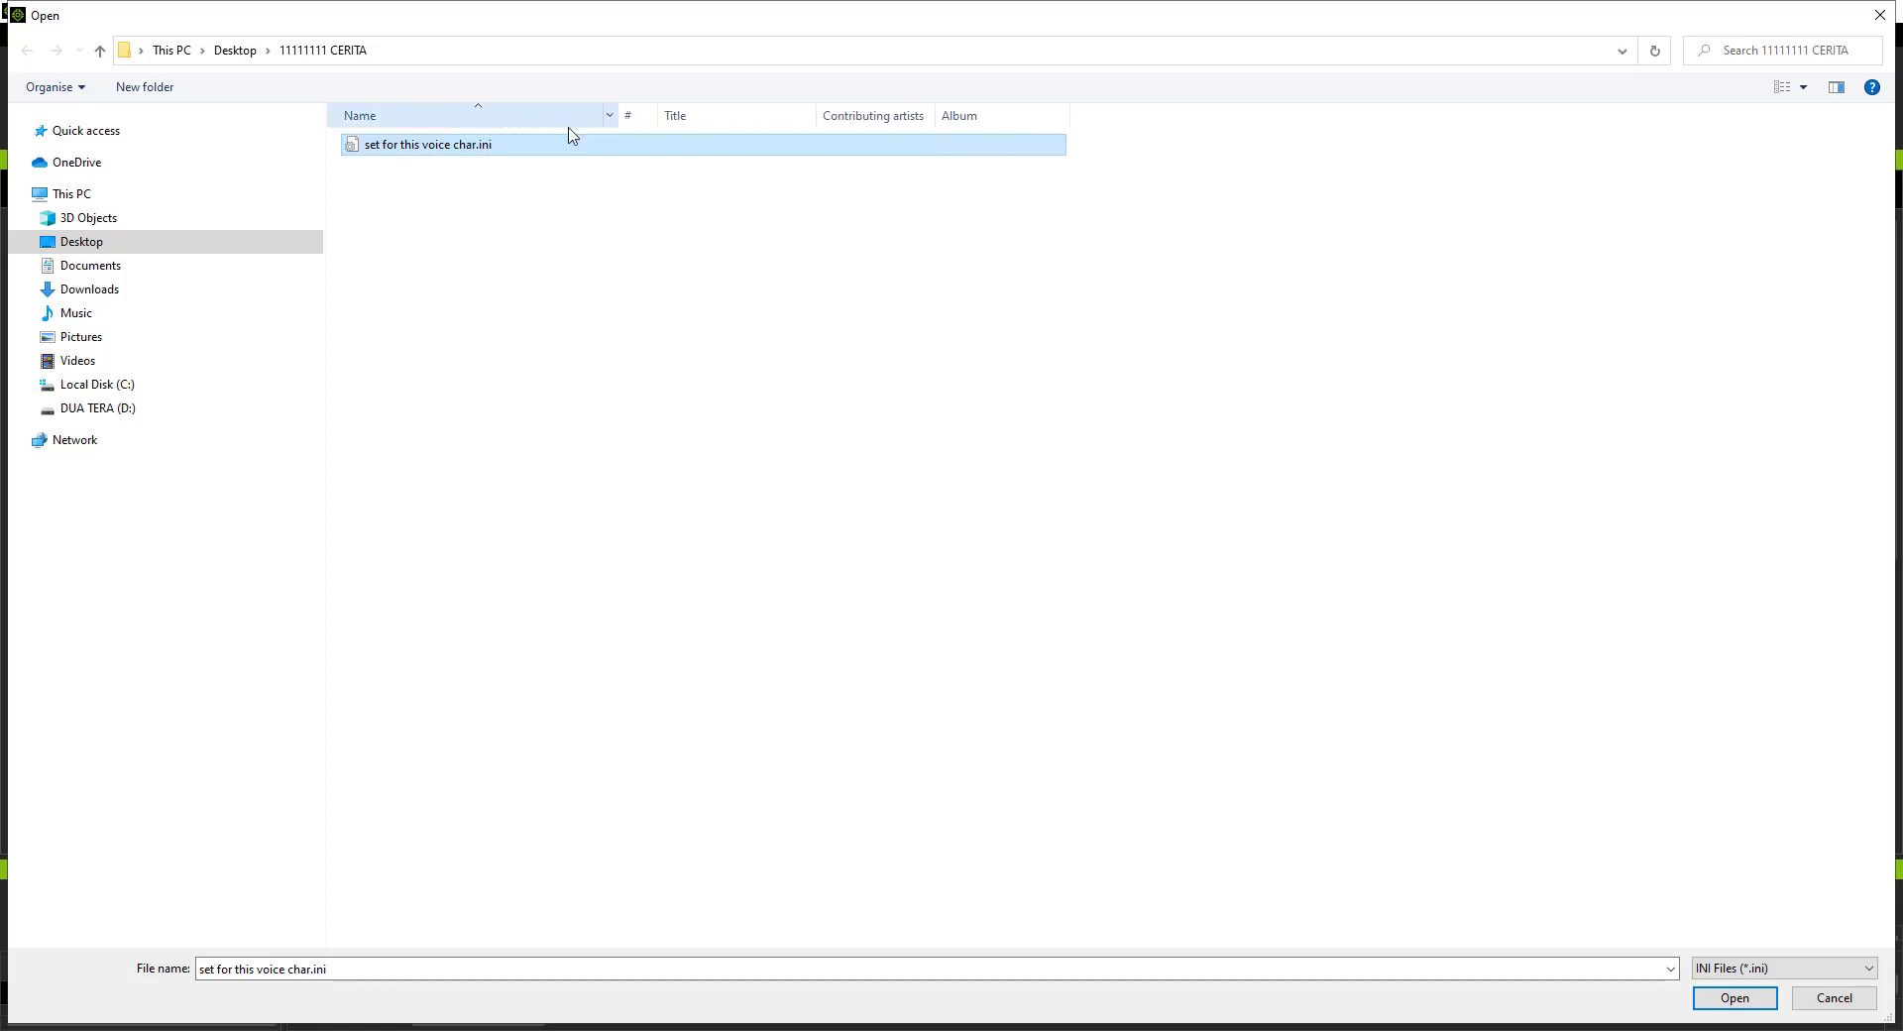
double_click(452, 145)
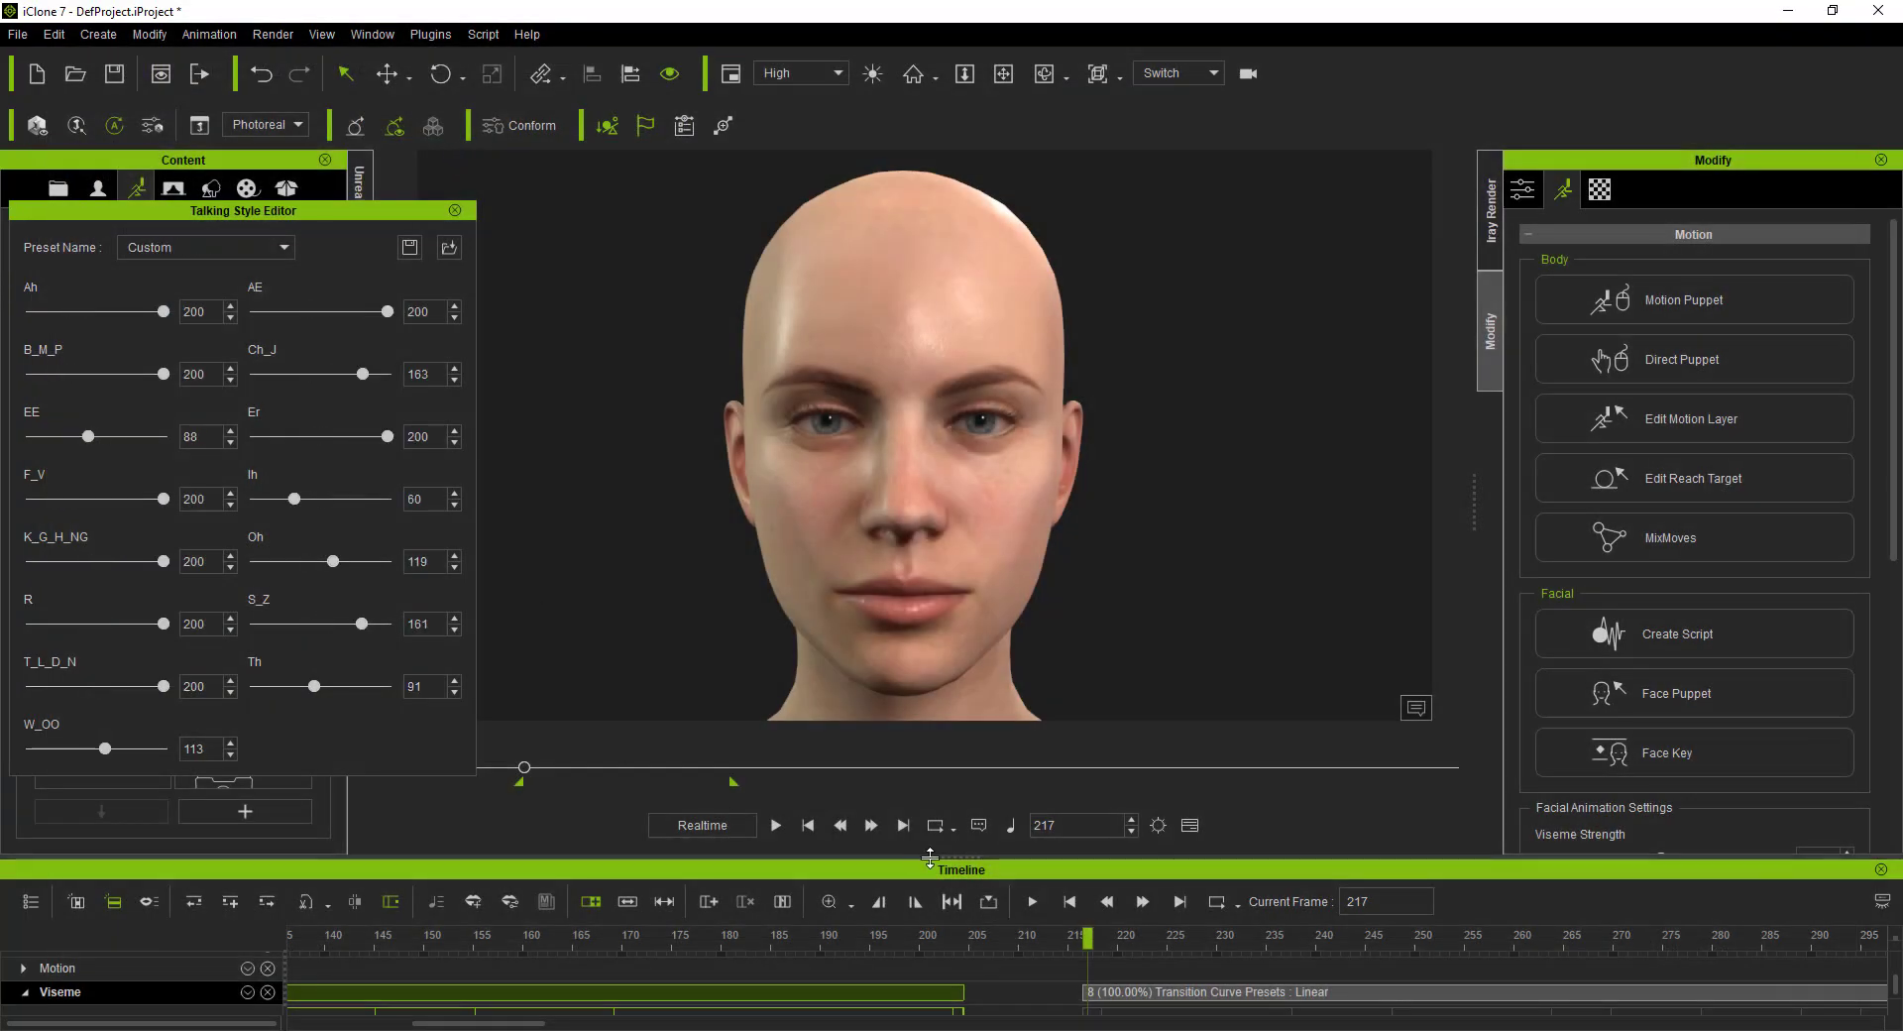
left_click(776, 824)
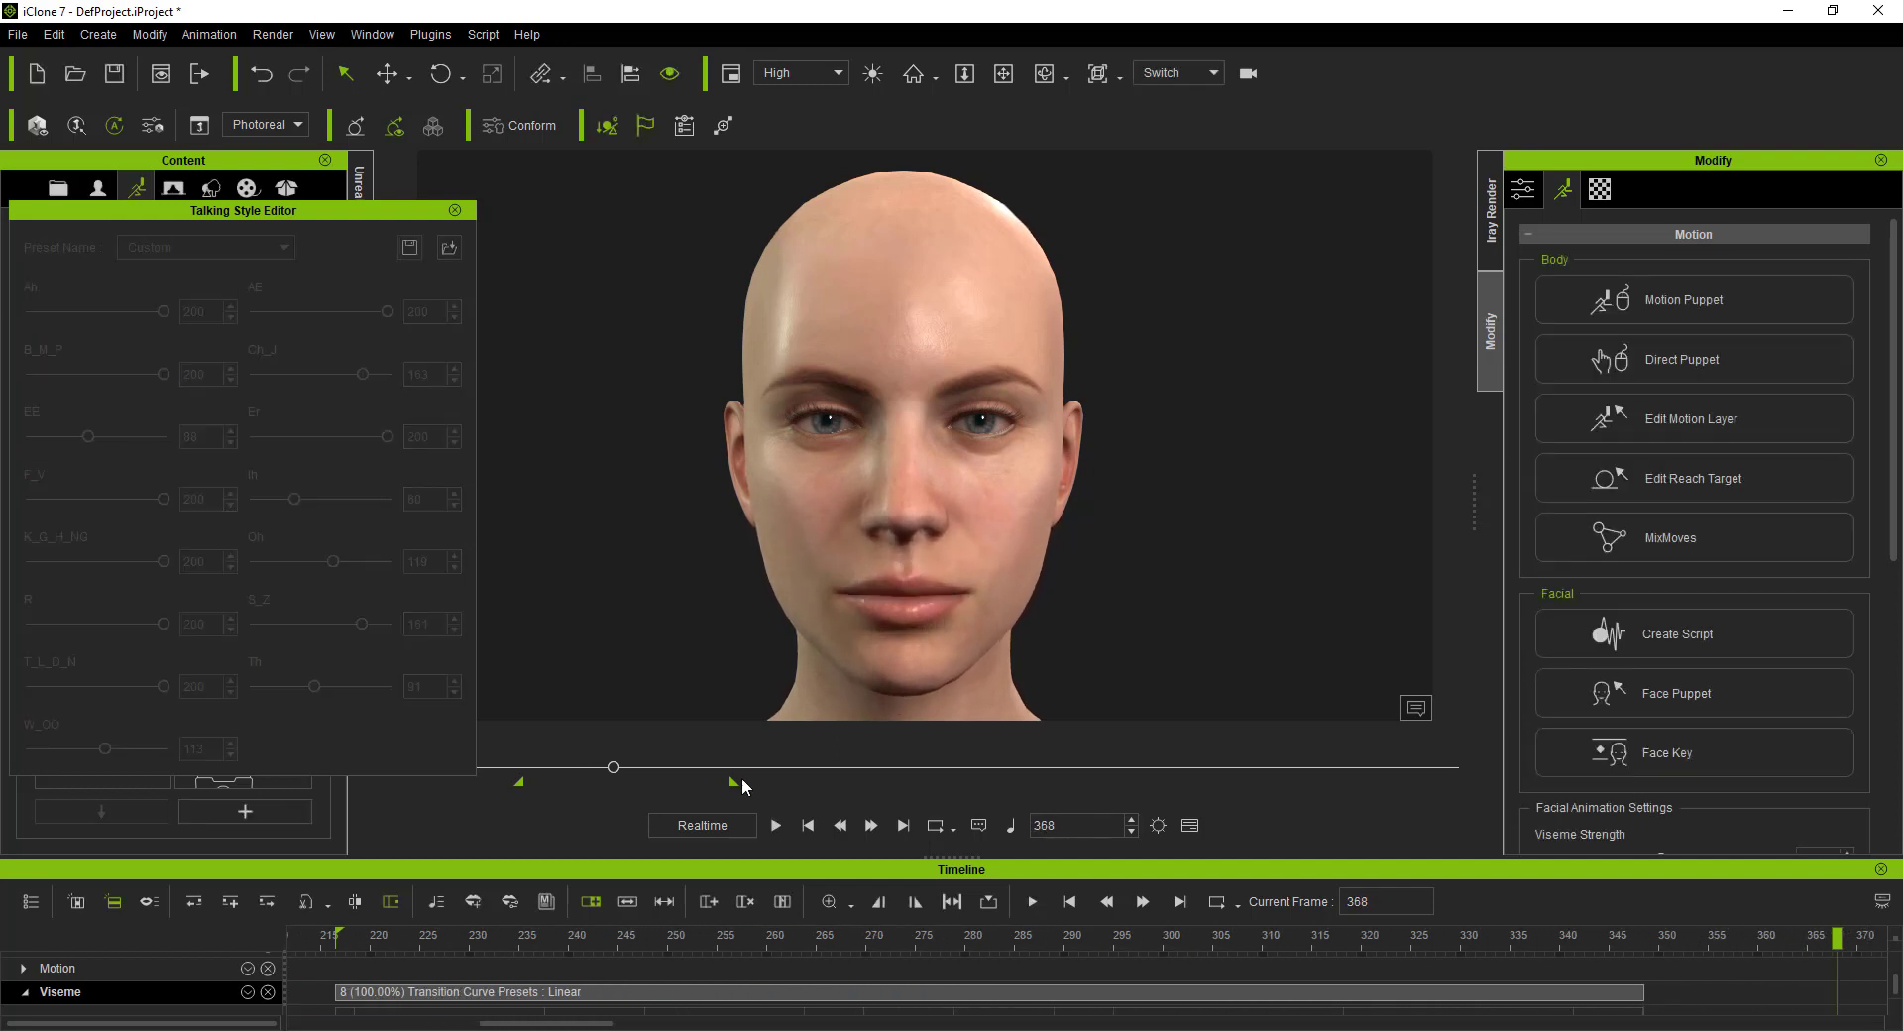
left_click_drag(741, 780, 626, 783)
left_click(776, 824)
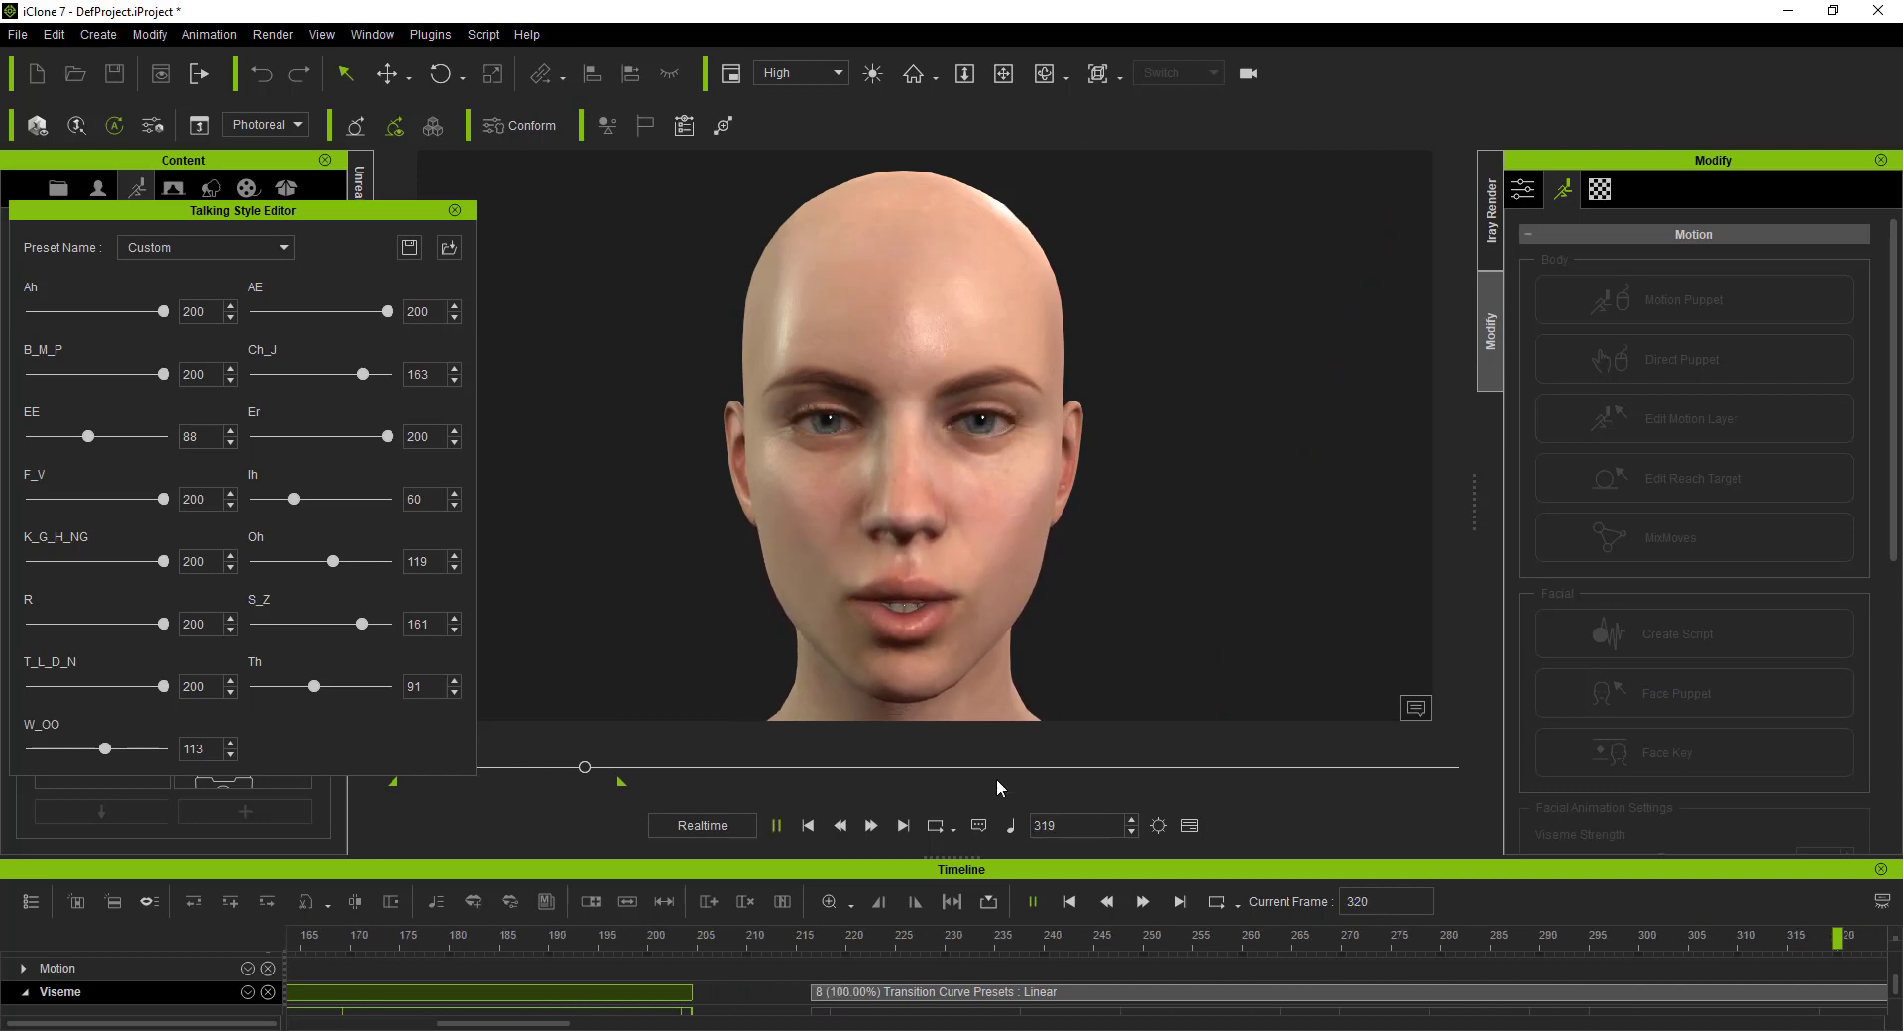
left_click(808, 825)
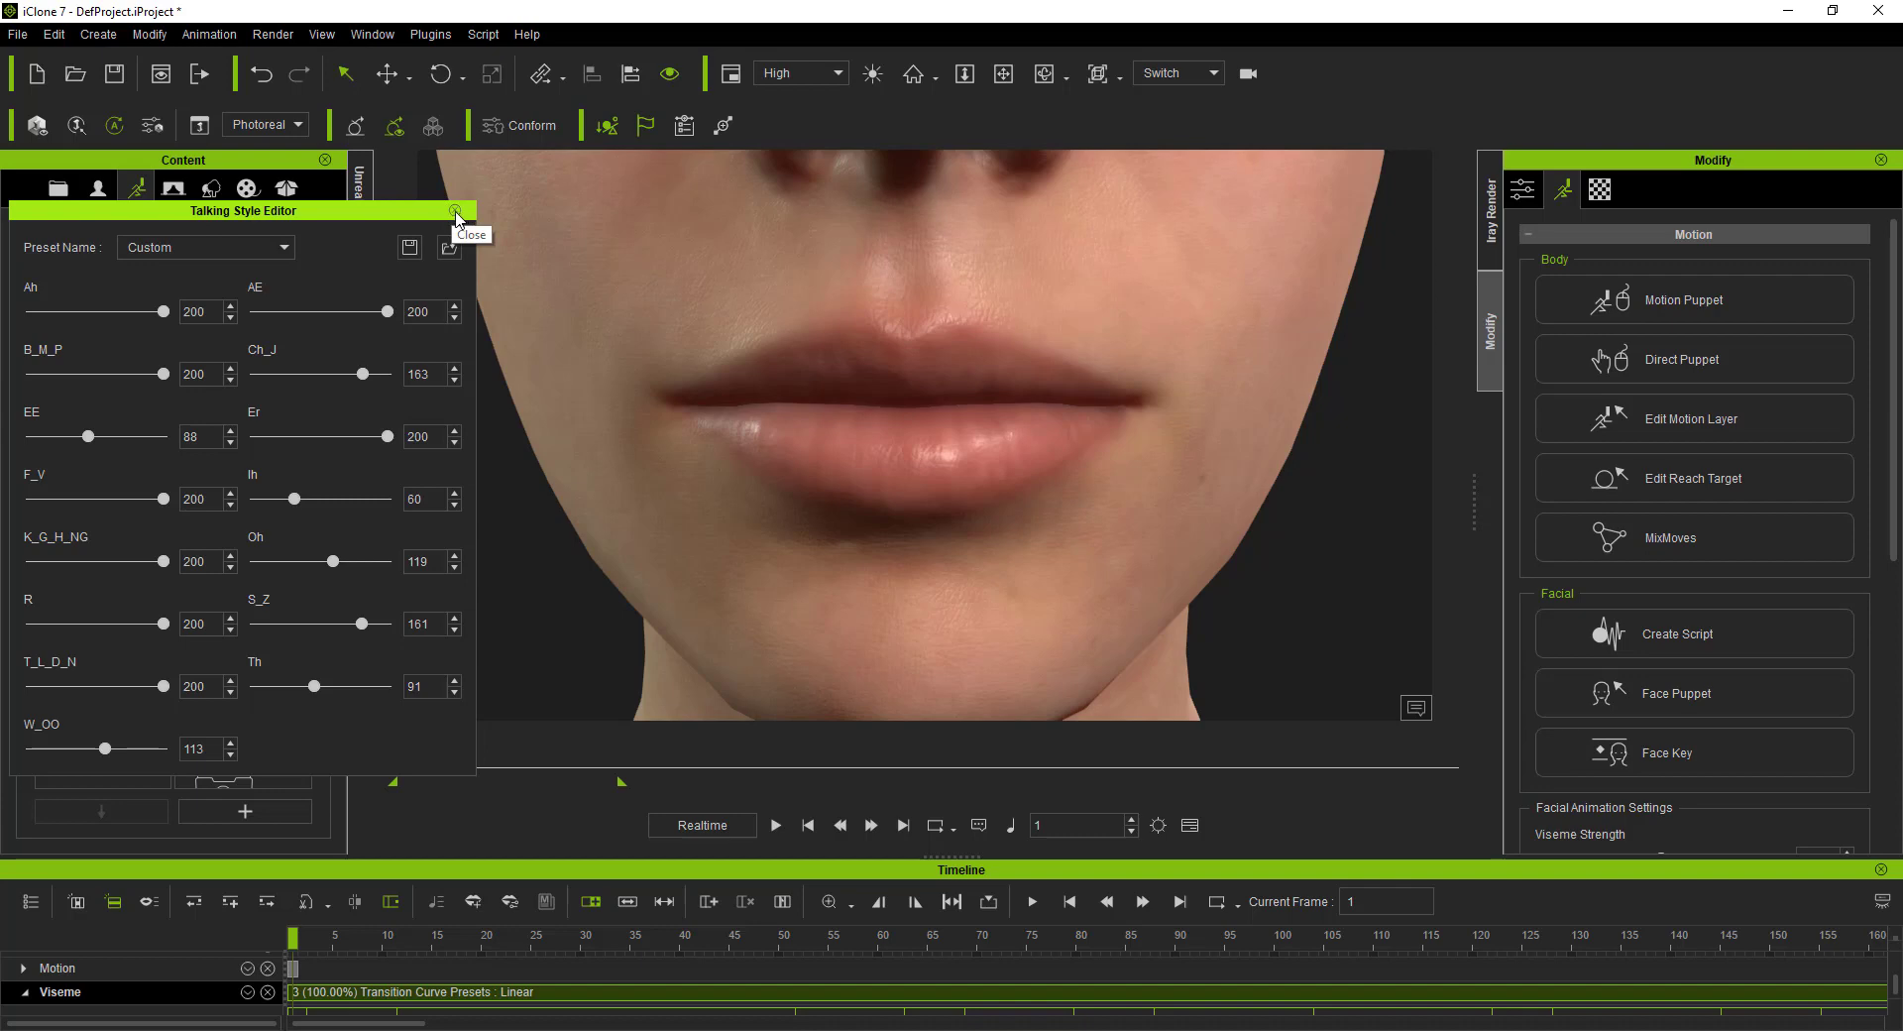
left_click(455, 211)
left_click_drag(396, 210, 381, 180)
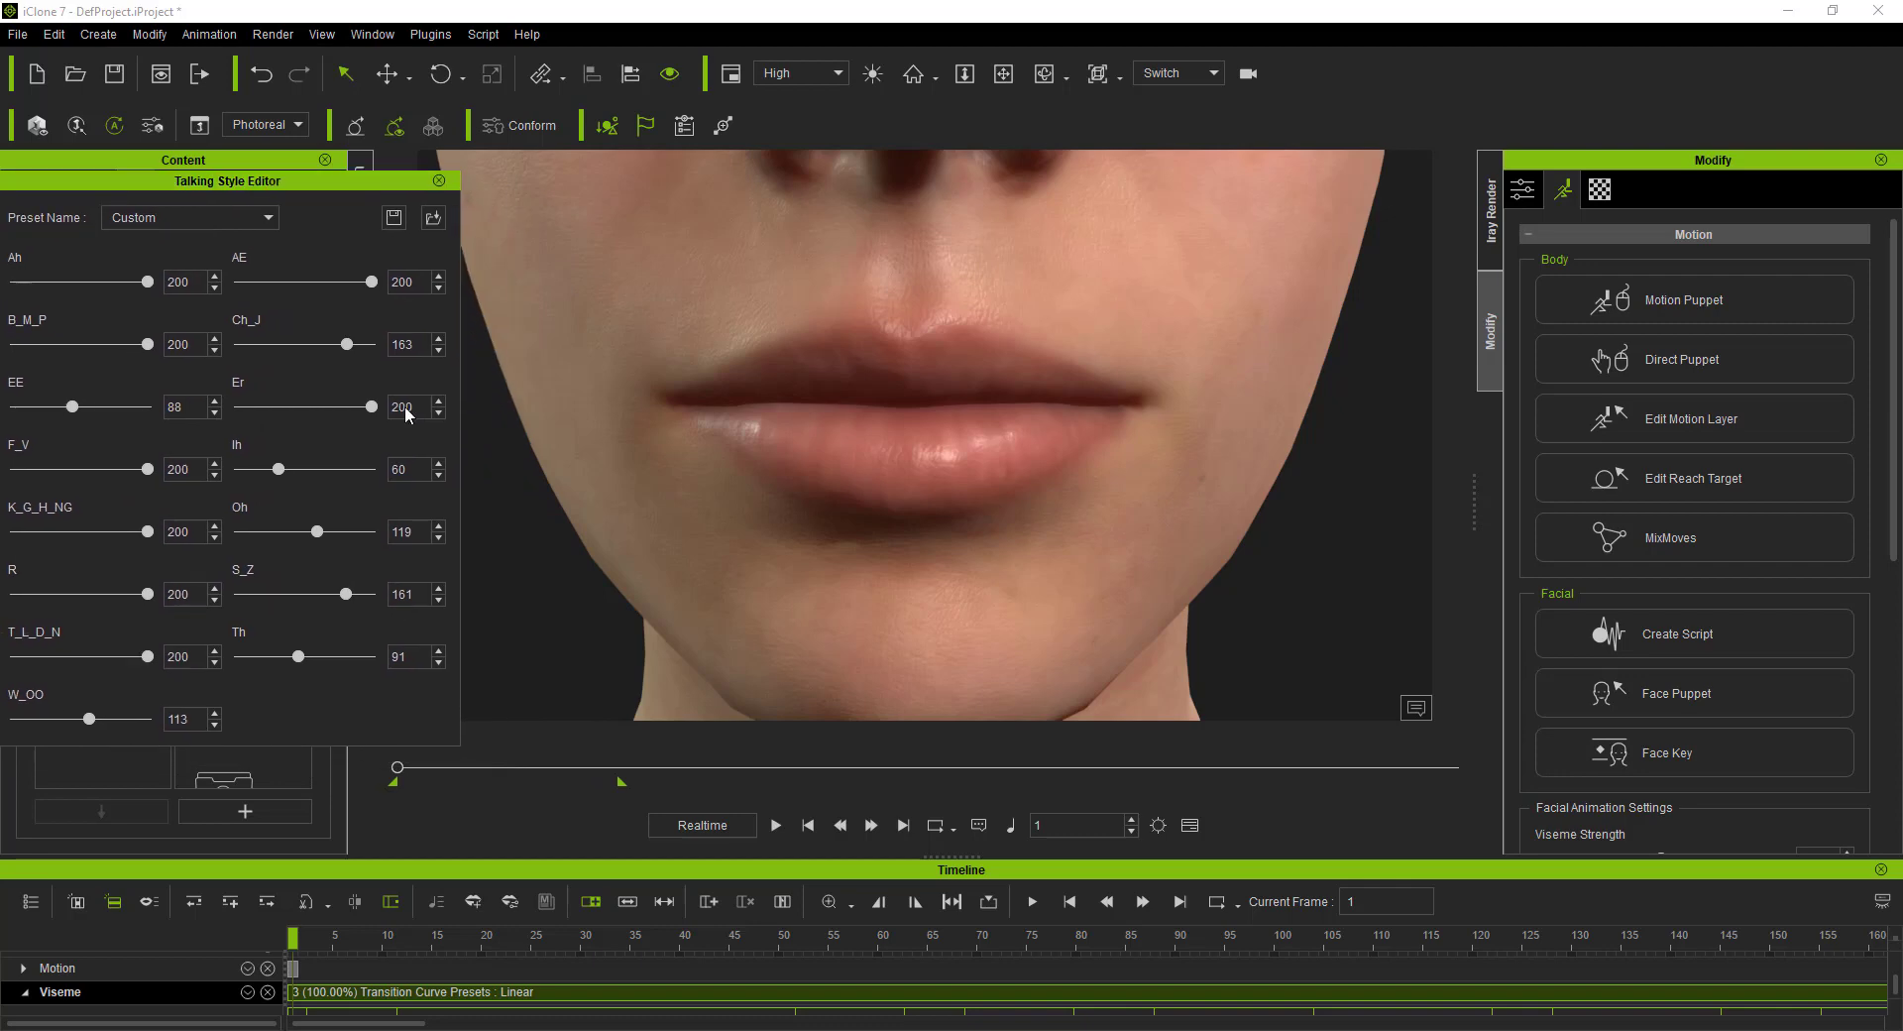
Step: In Lip Options Parts mode, set jaw Smooth to 5 and Clip Strength to 1.5, and apply
right_click(660, 1001)
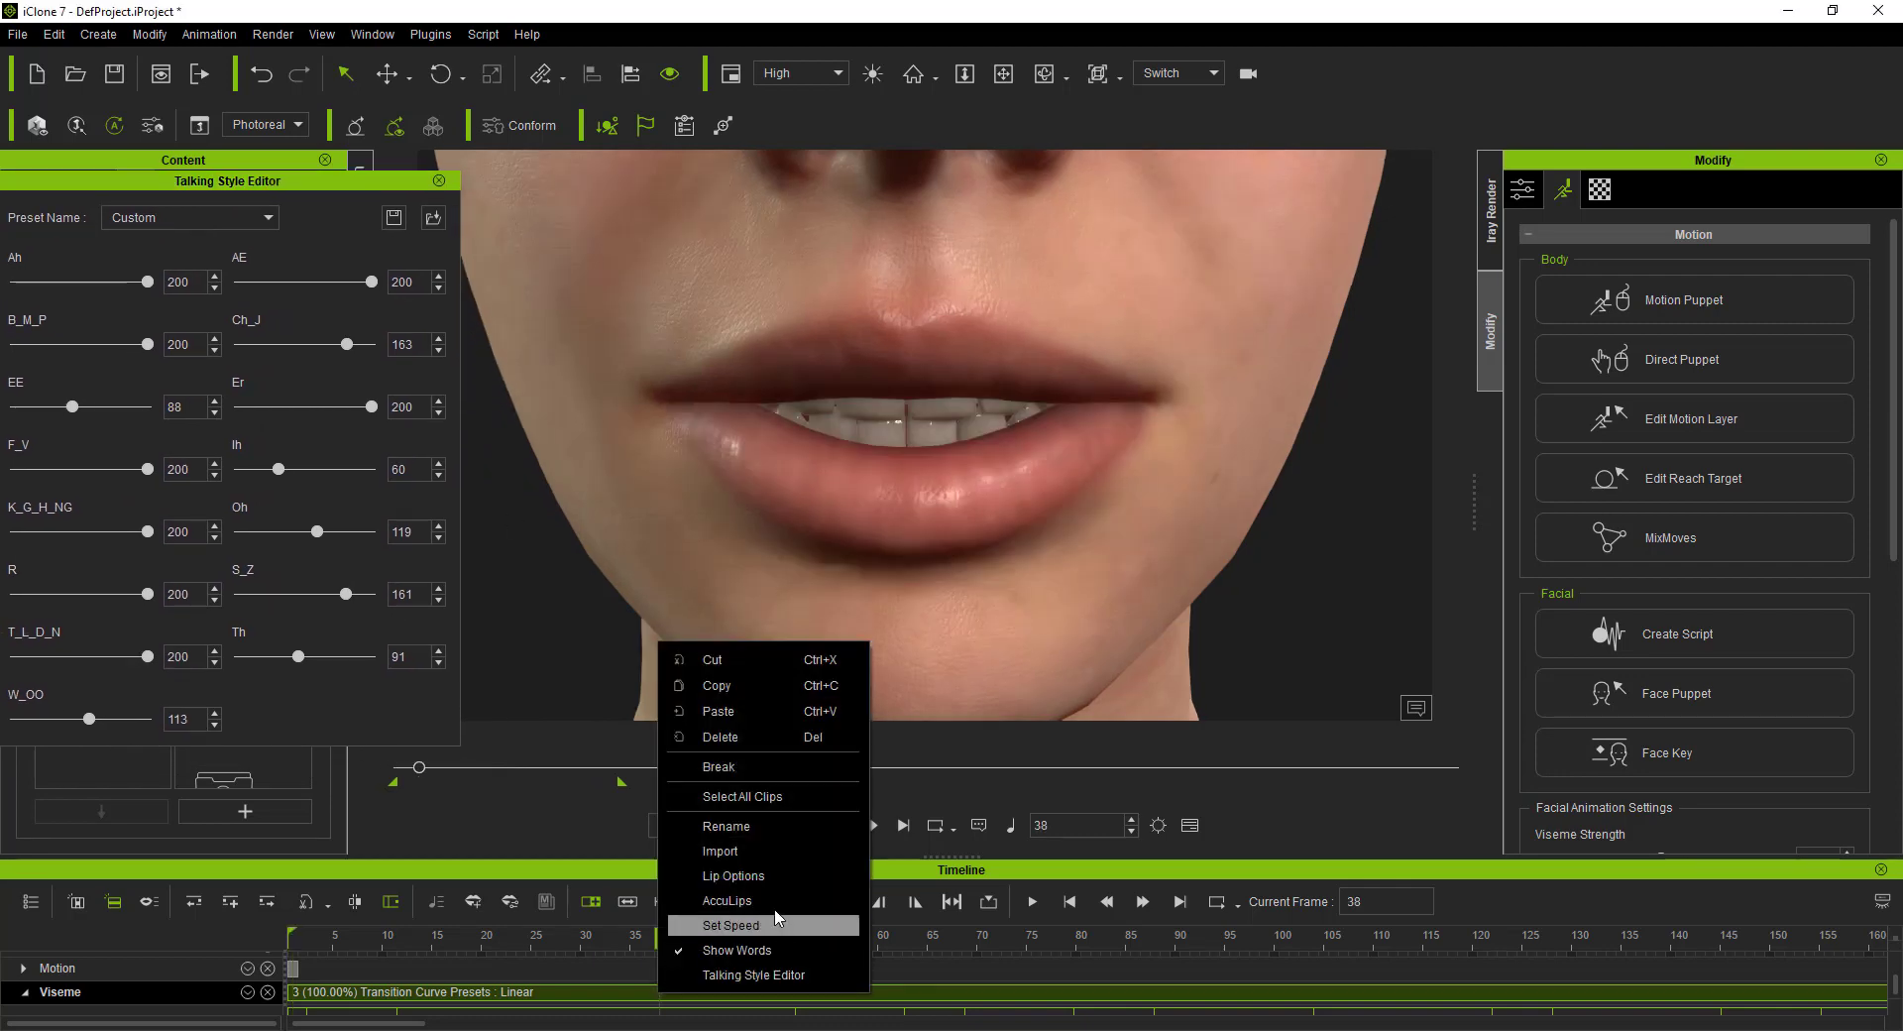
left_click(773, 876)
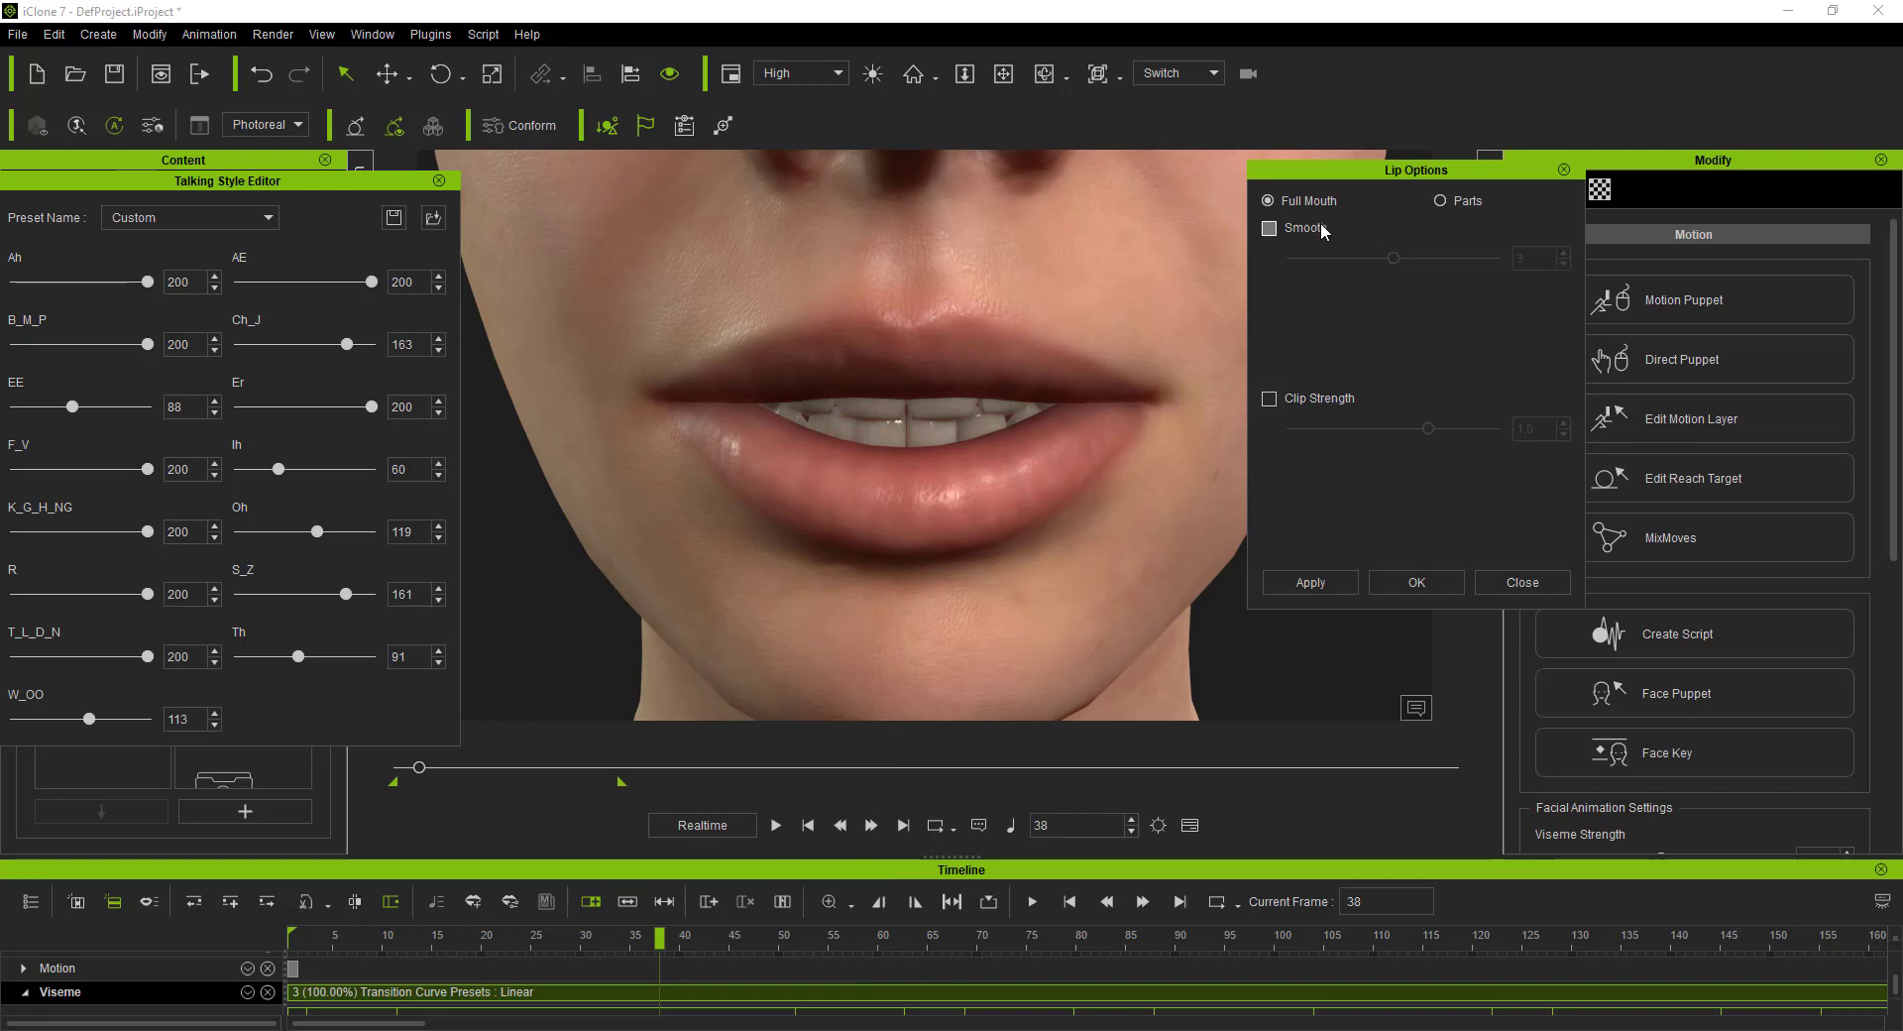
left_click(1440, 201)
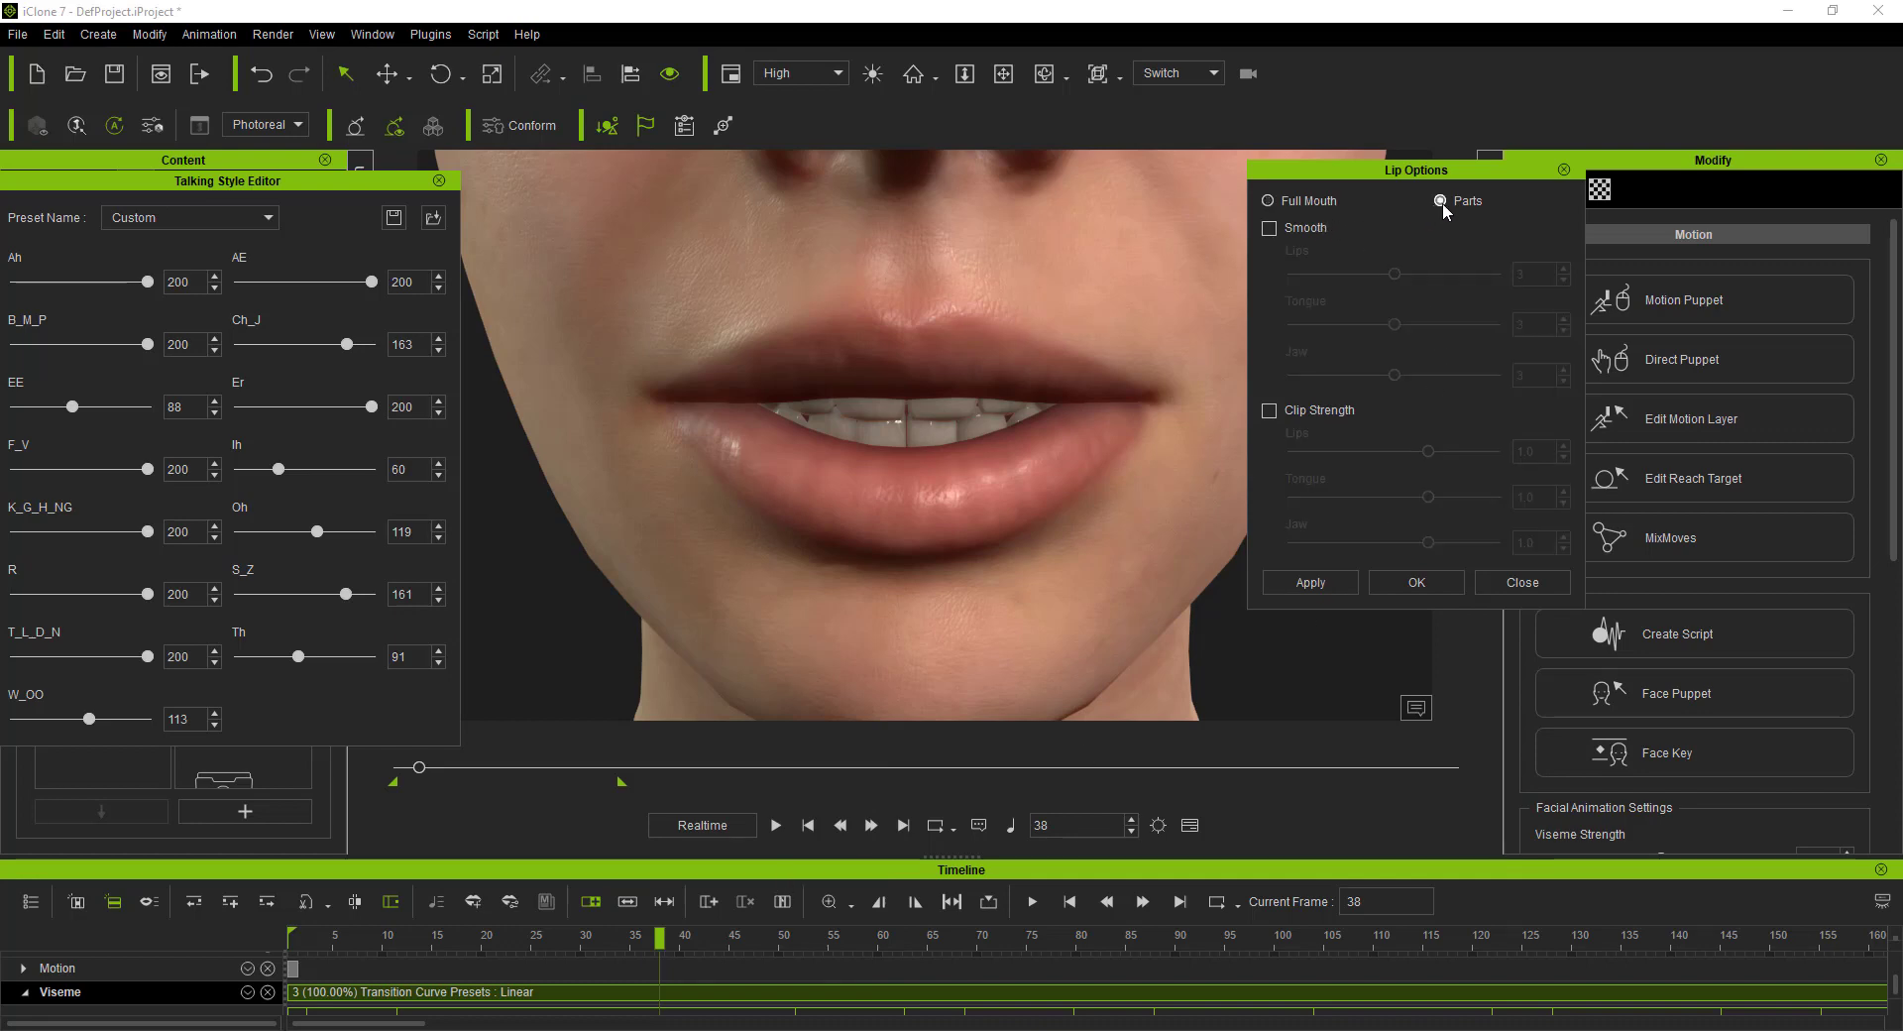
left_click(1272, 228)
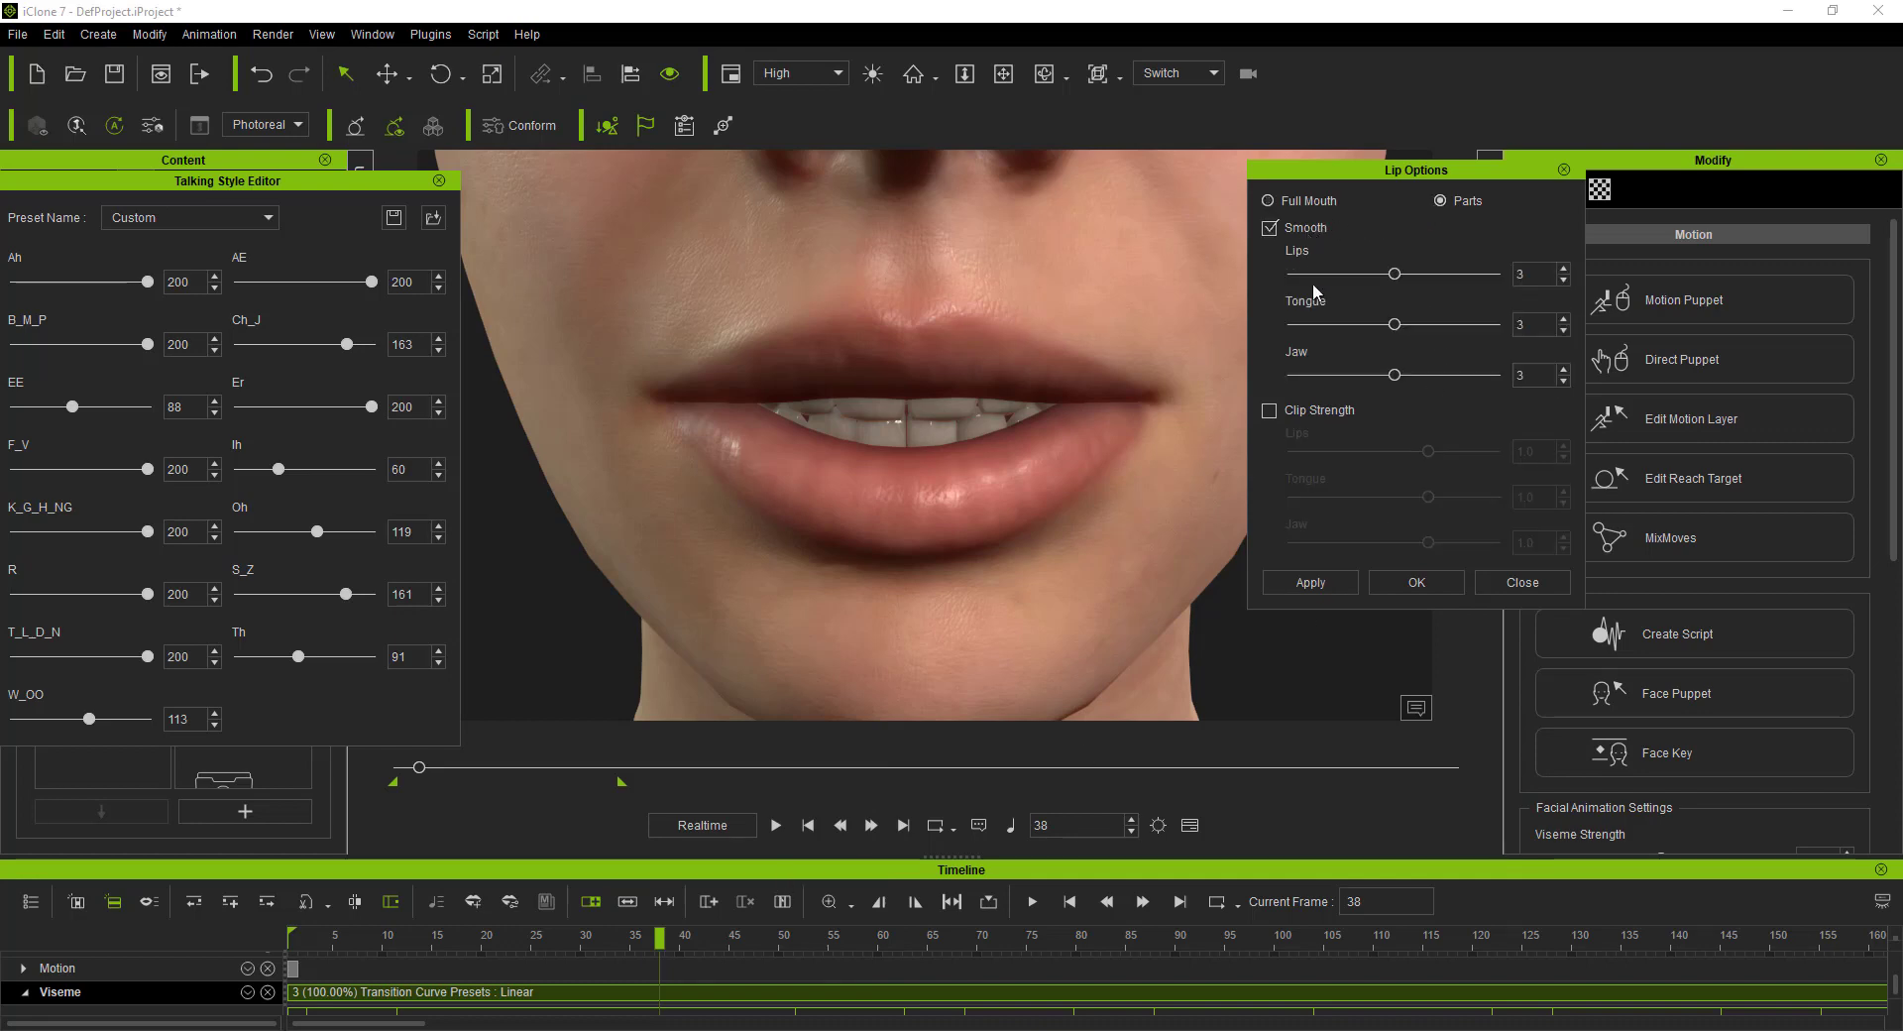
left_click(1311, 419)
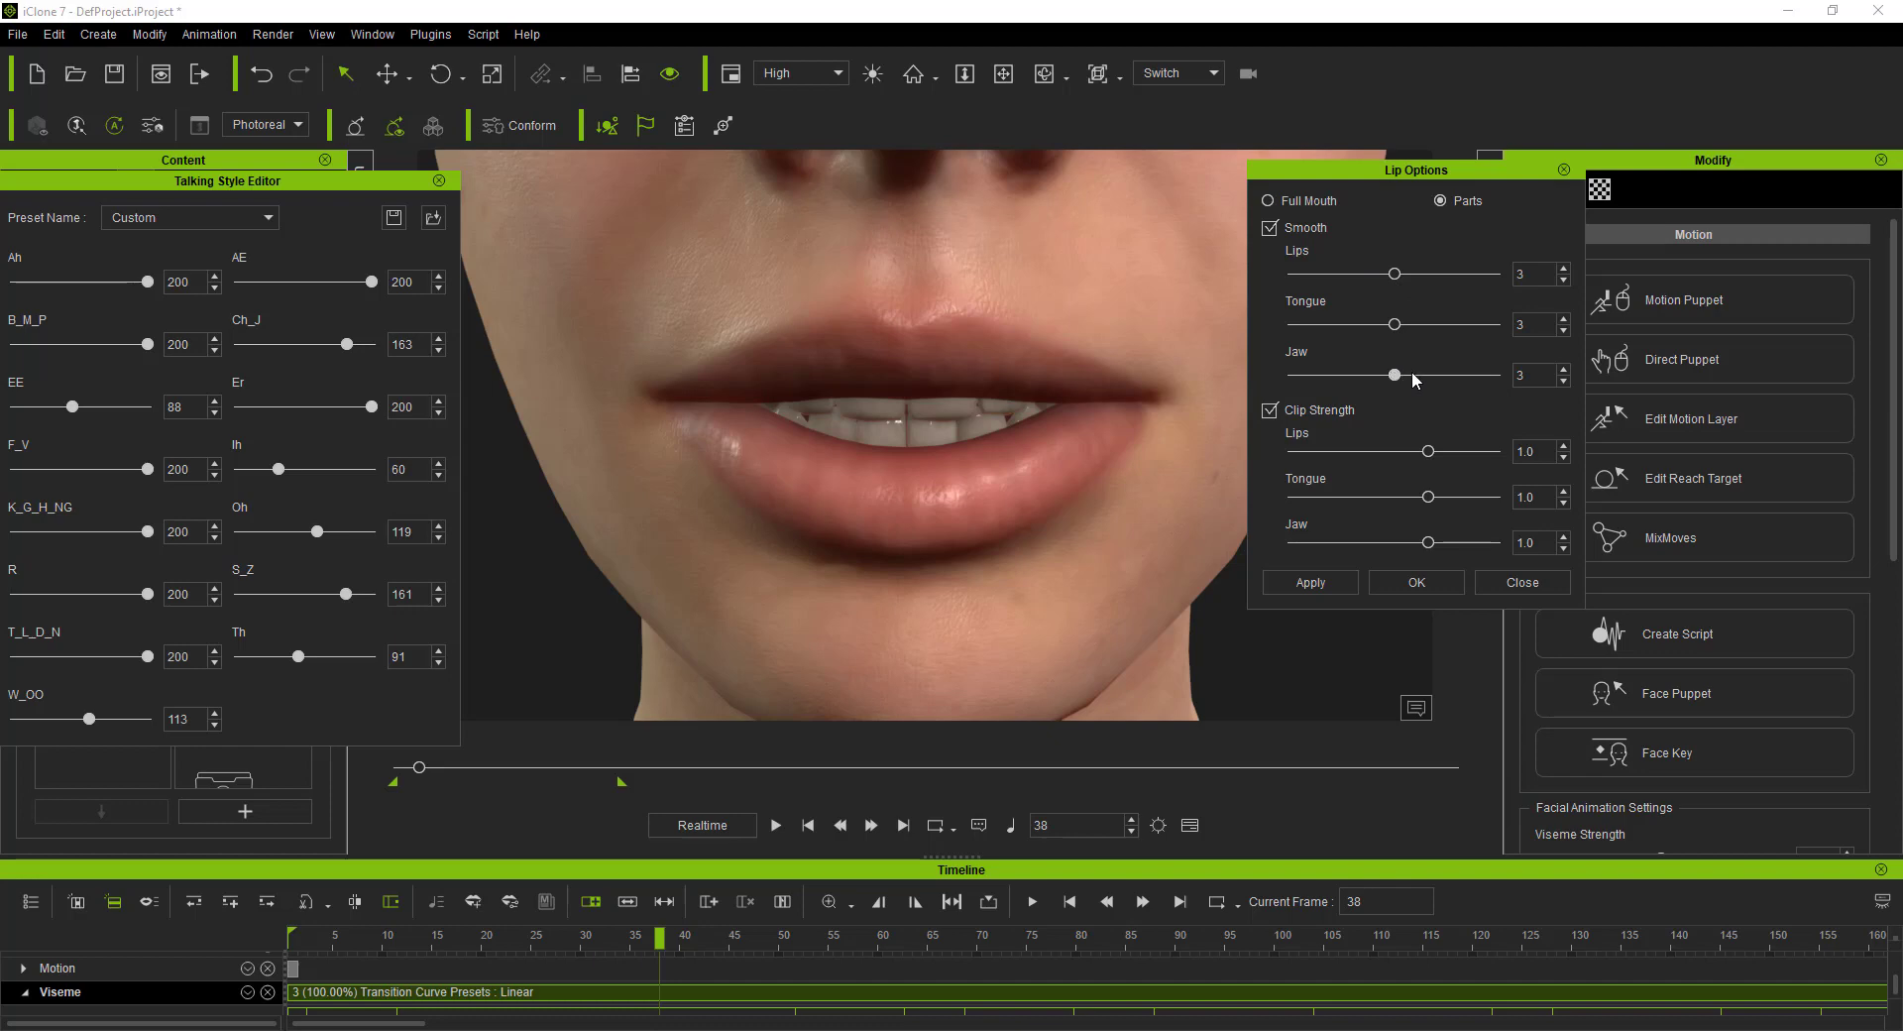
left_click_drag(1395, 375, 1514, 388)
left_click_drag(1428, 543, 1496, 545)
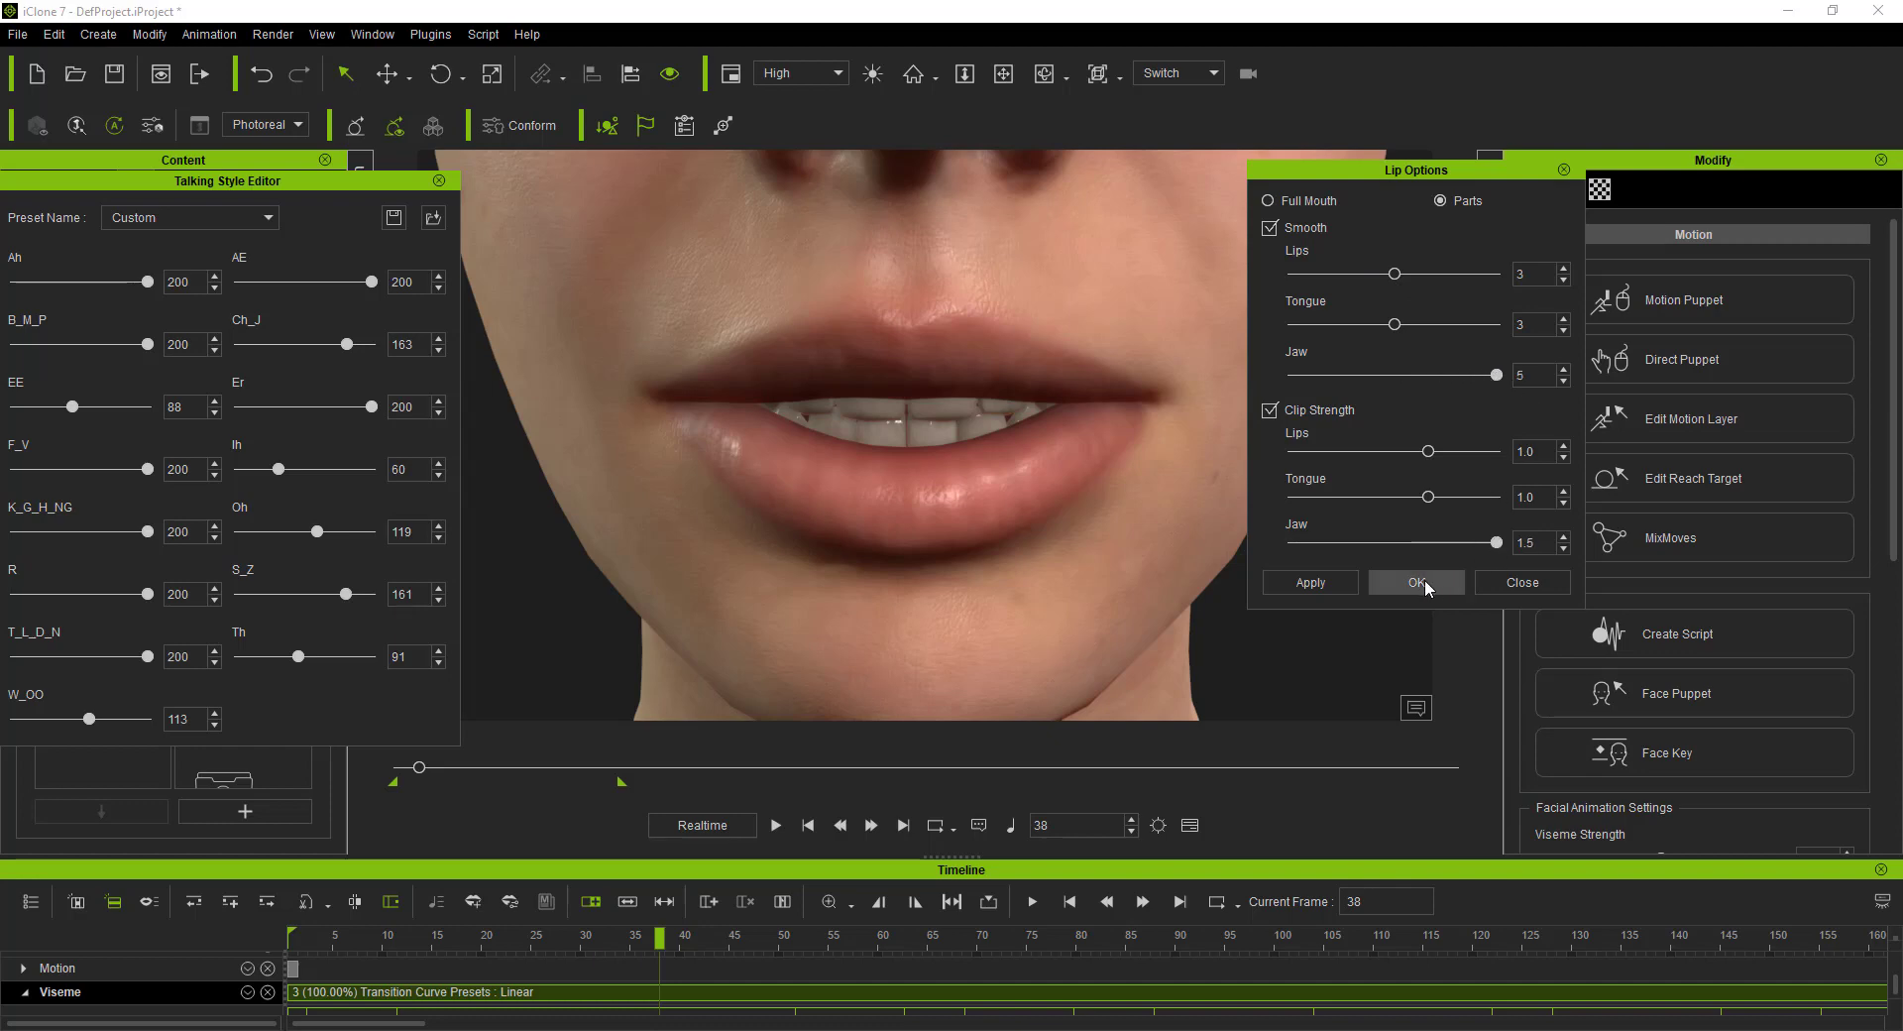
left_click(1310, 582)
Step: Switch to Full Mouth with Smooth 5 and Clip Strength 1.5, apply, and replay from frame 1
left_click(1303, 206)
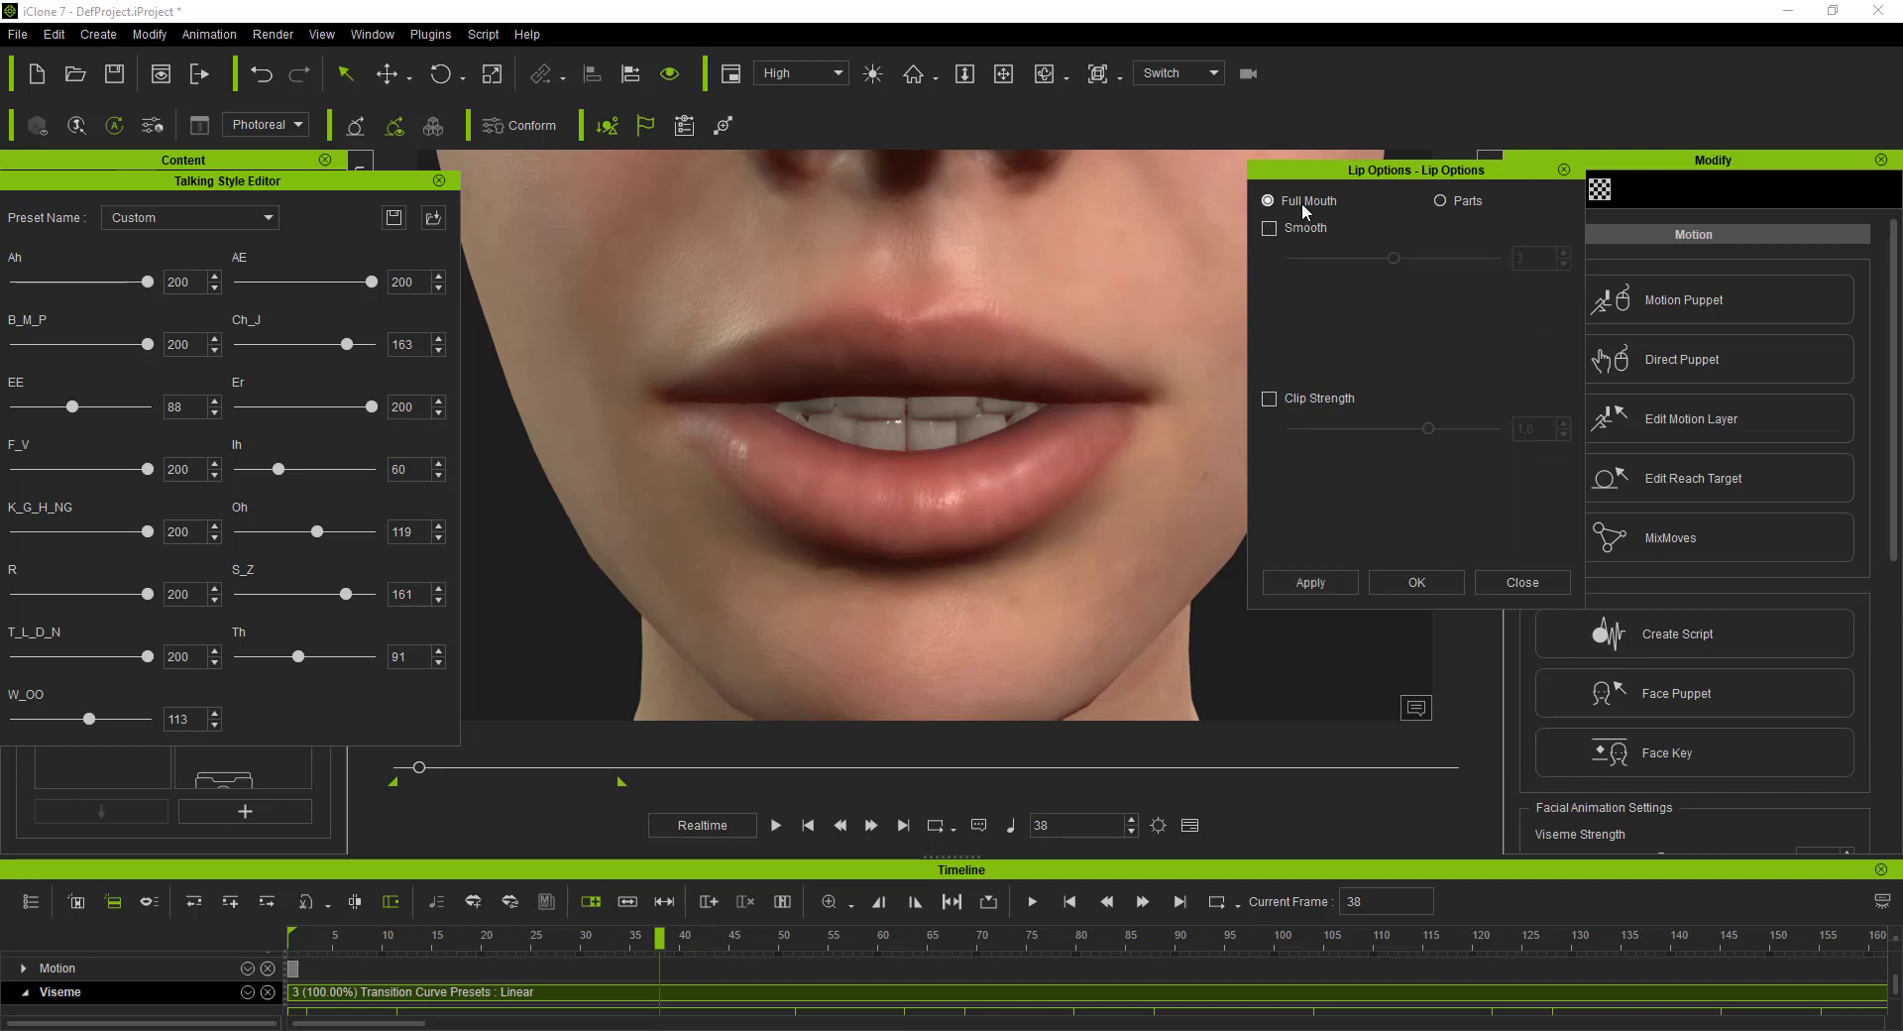
left_click(1294, 230)
left_click(1334, 400)
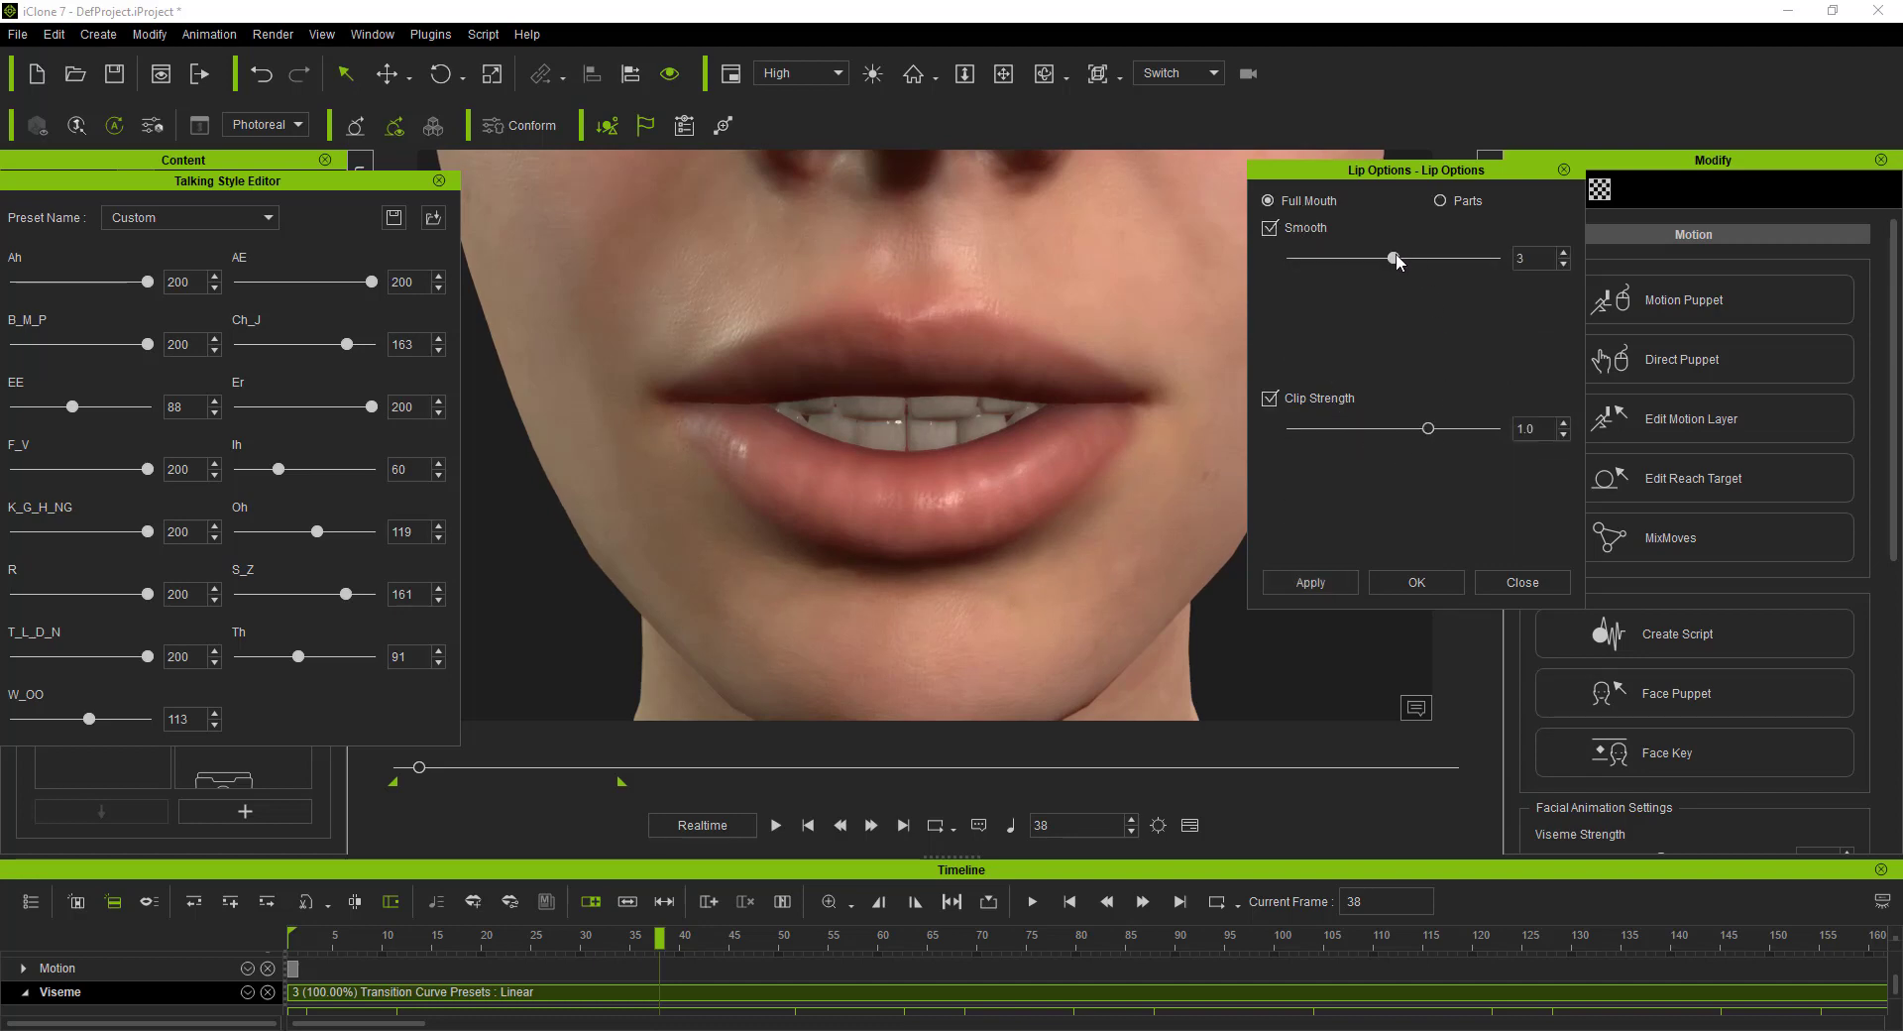
left_click_drag(1396, 259, 1496, 259)
left_click_drag(1427, 429, 1535, 433)
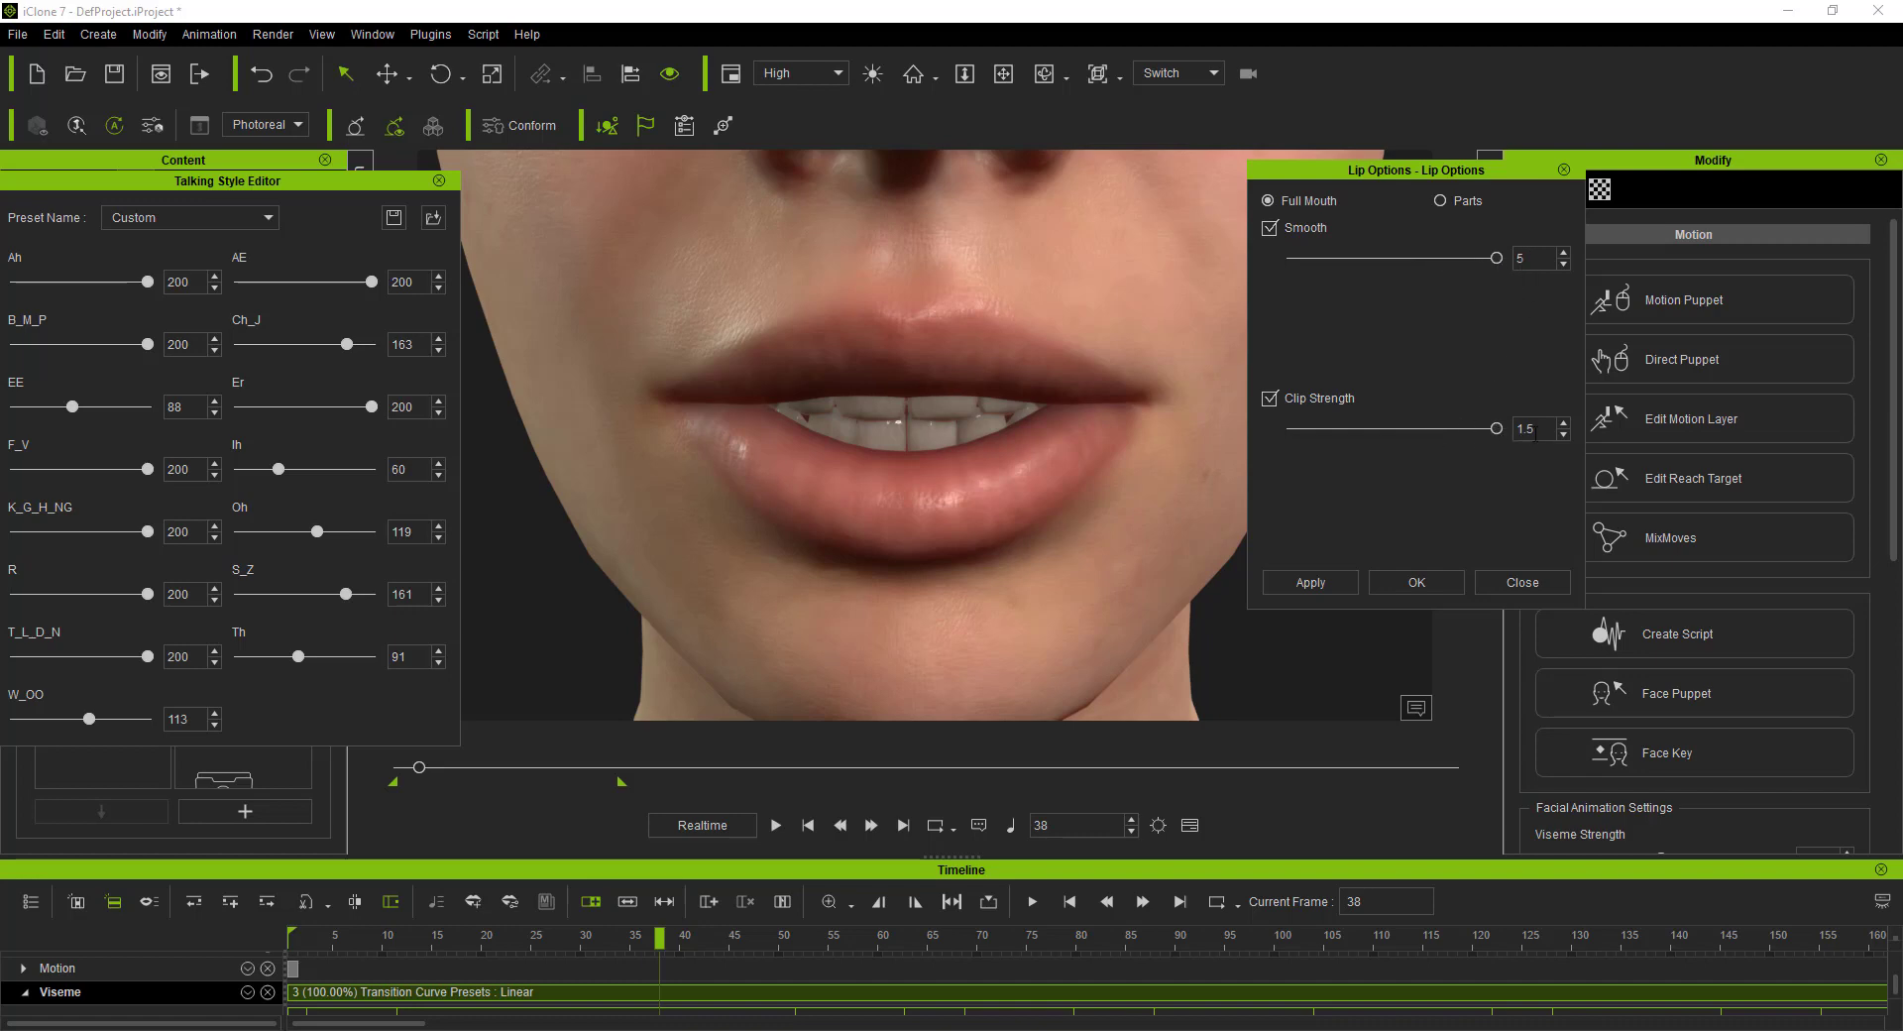
left_click(1310, 582)
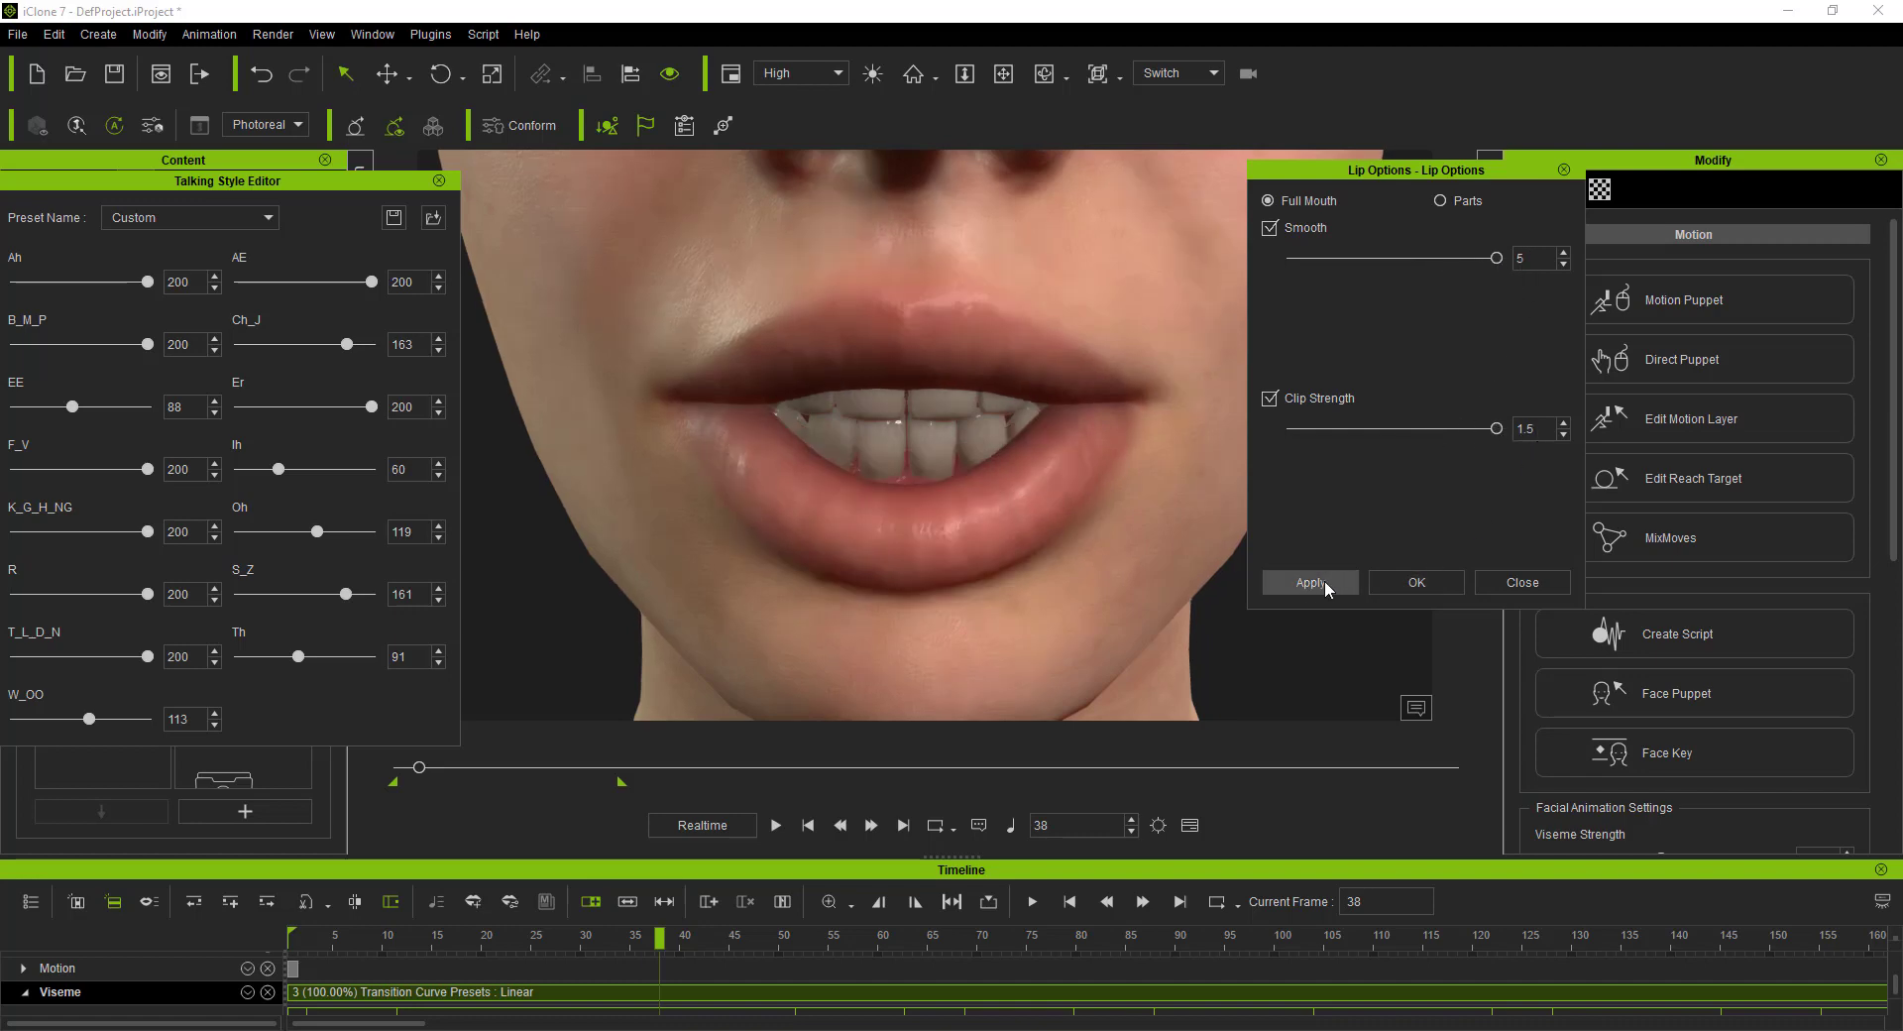
left_click(806, 825)
left_click(776, 825)
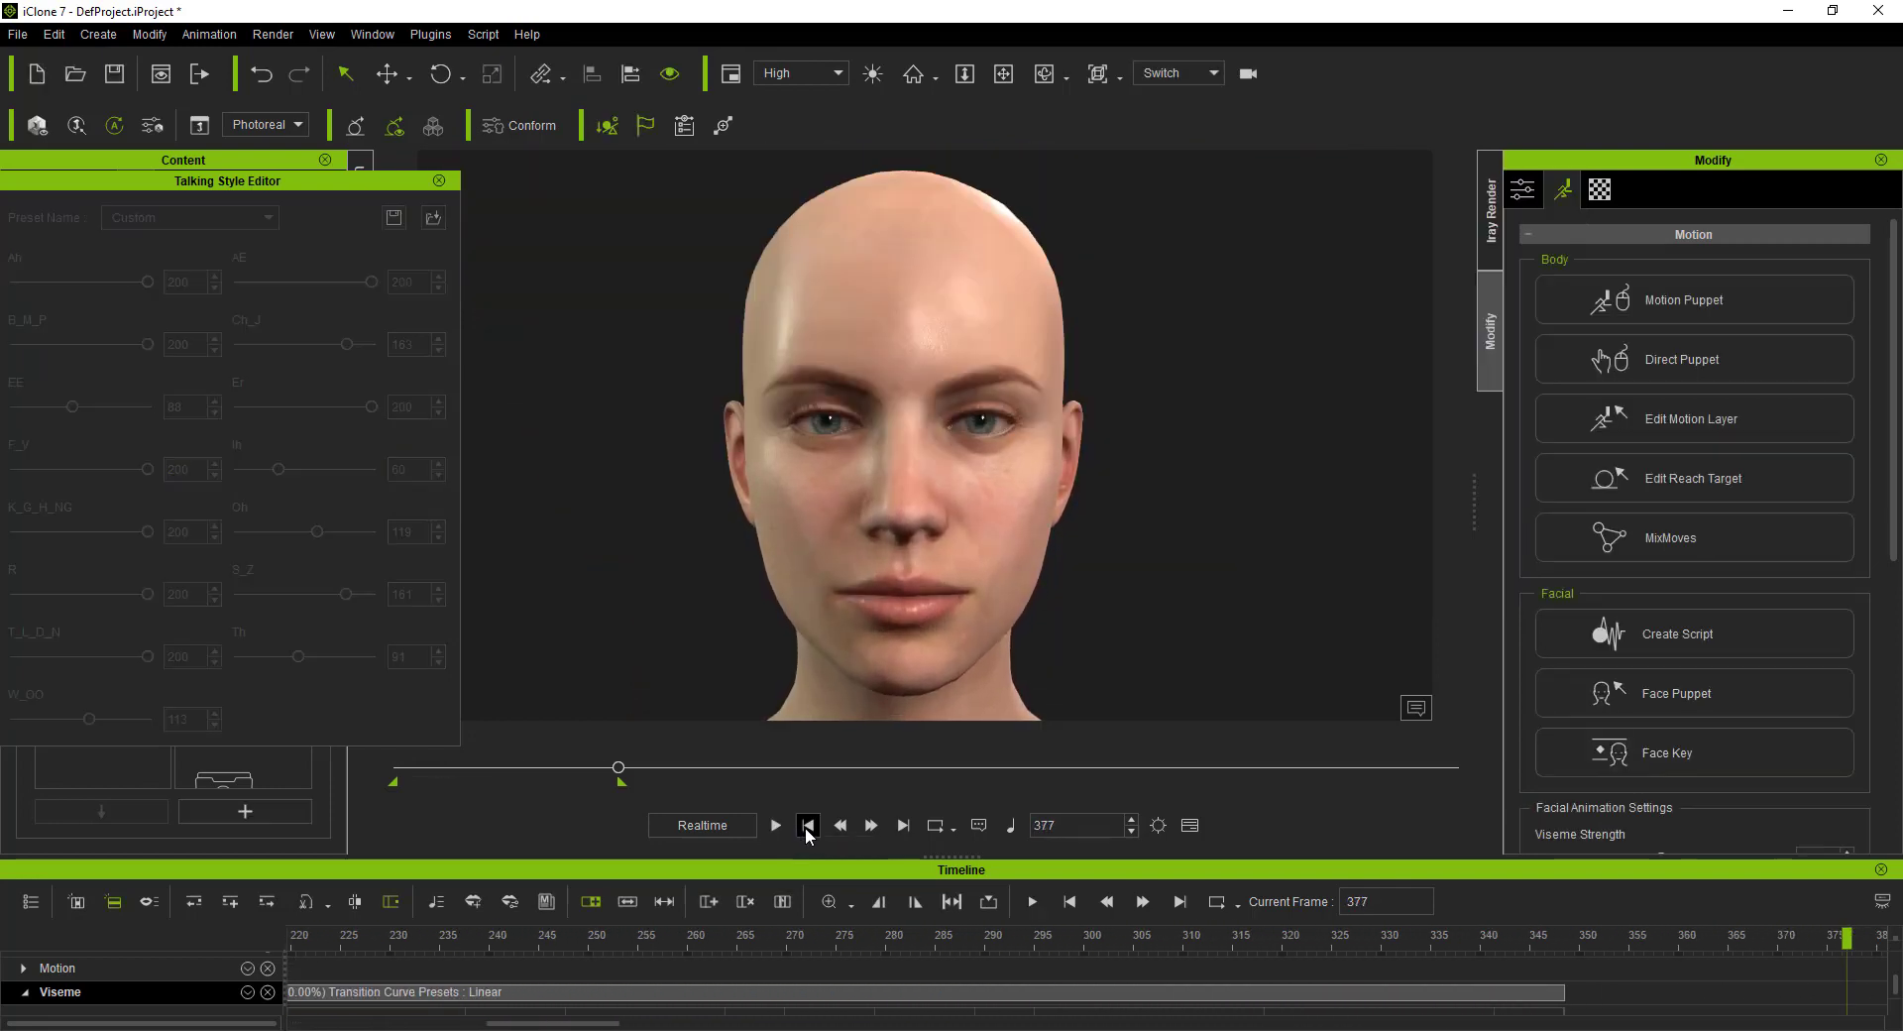
Step: Compare Clip Strength 0.0 against 1.5 in Lip Options, keeping 1.5 applied
right_click(726, 1001)
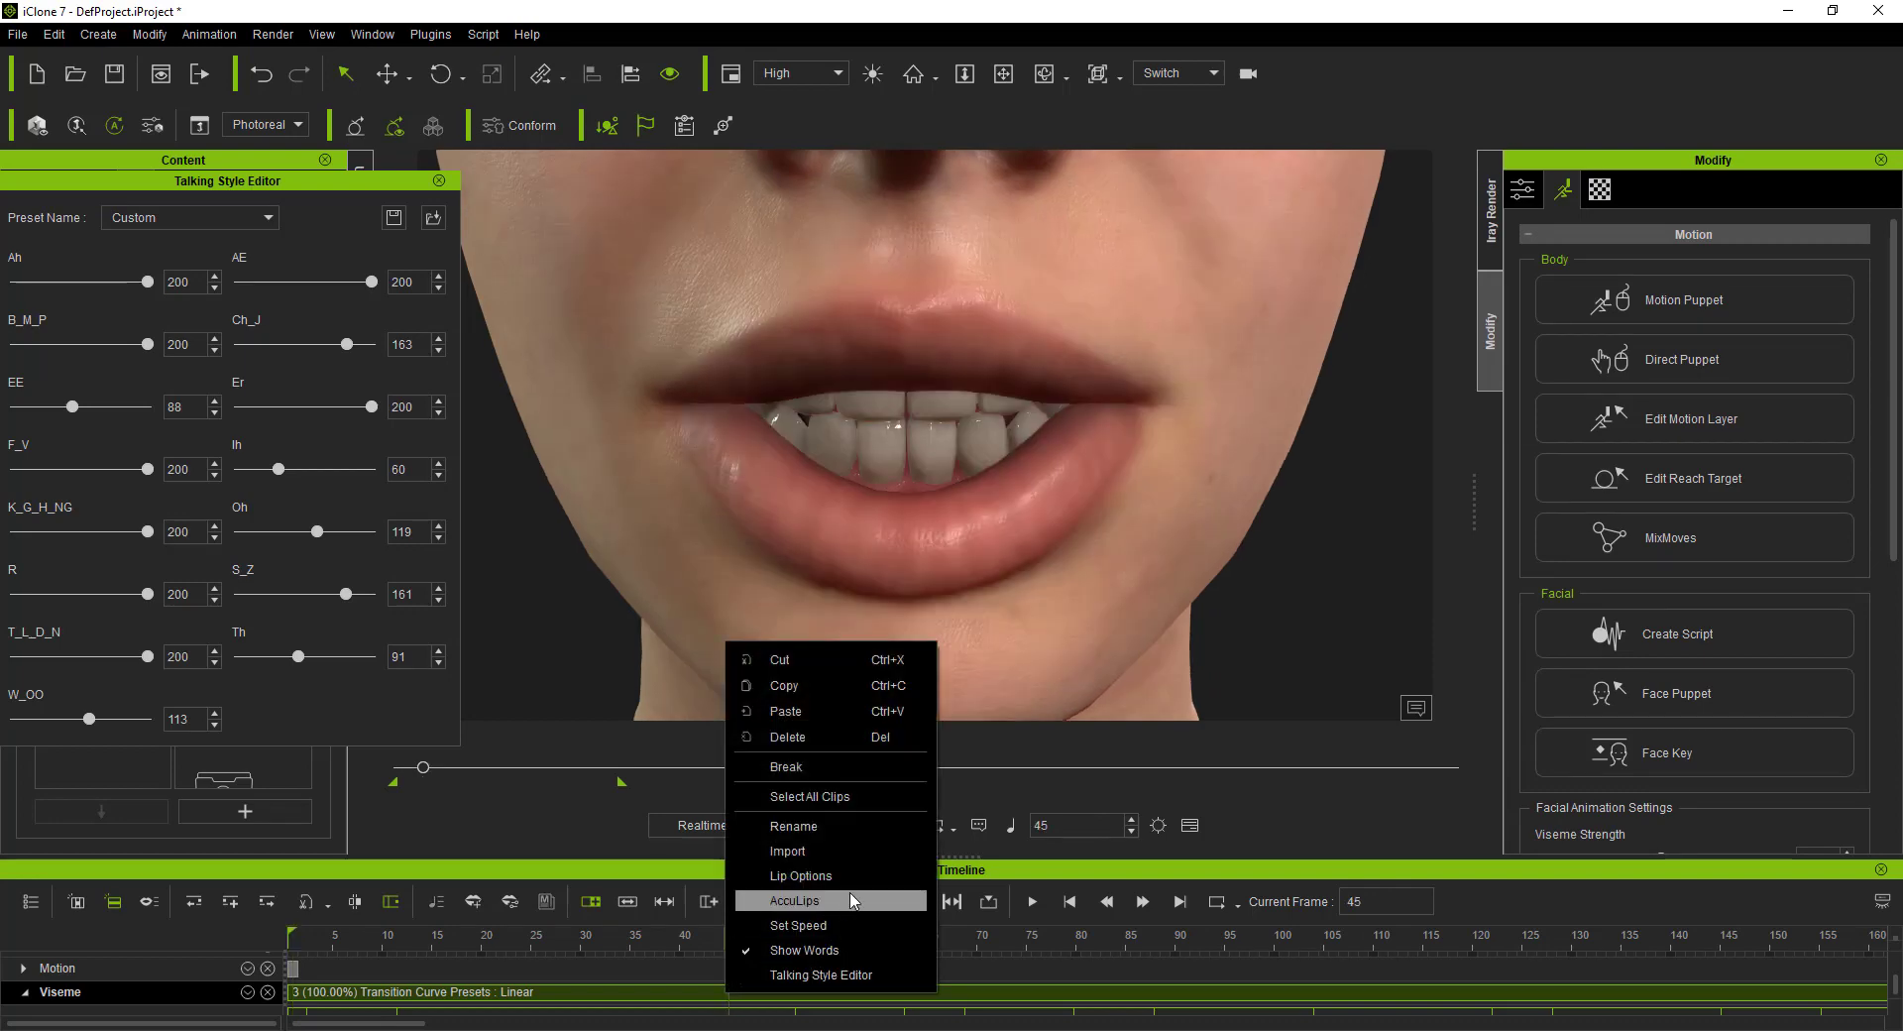
left_click(800, 875)
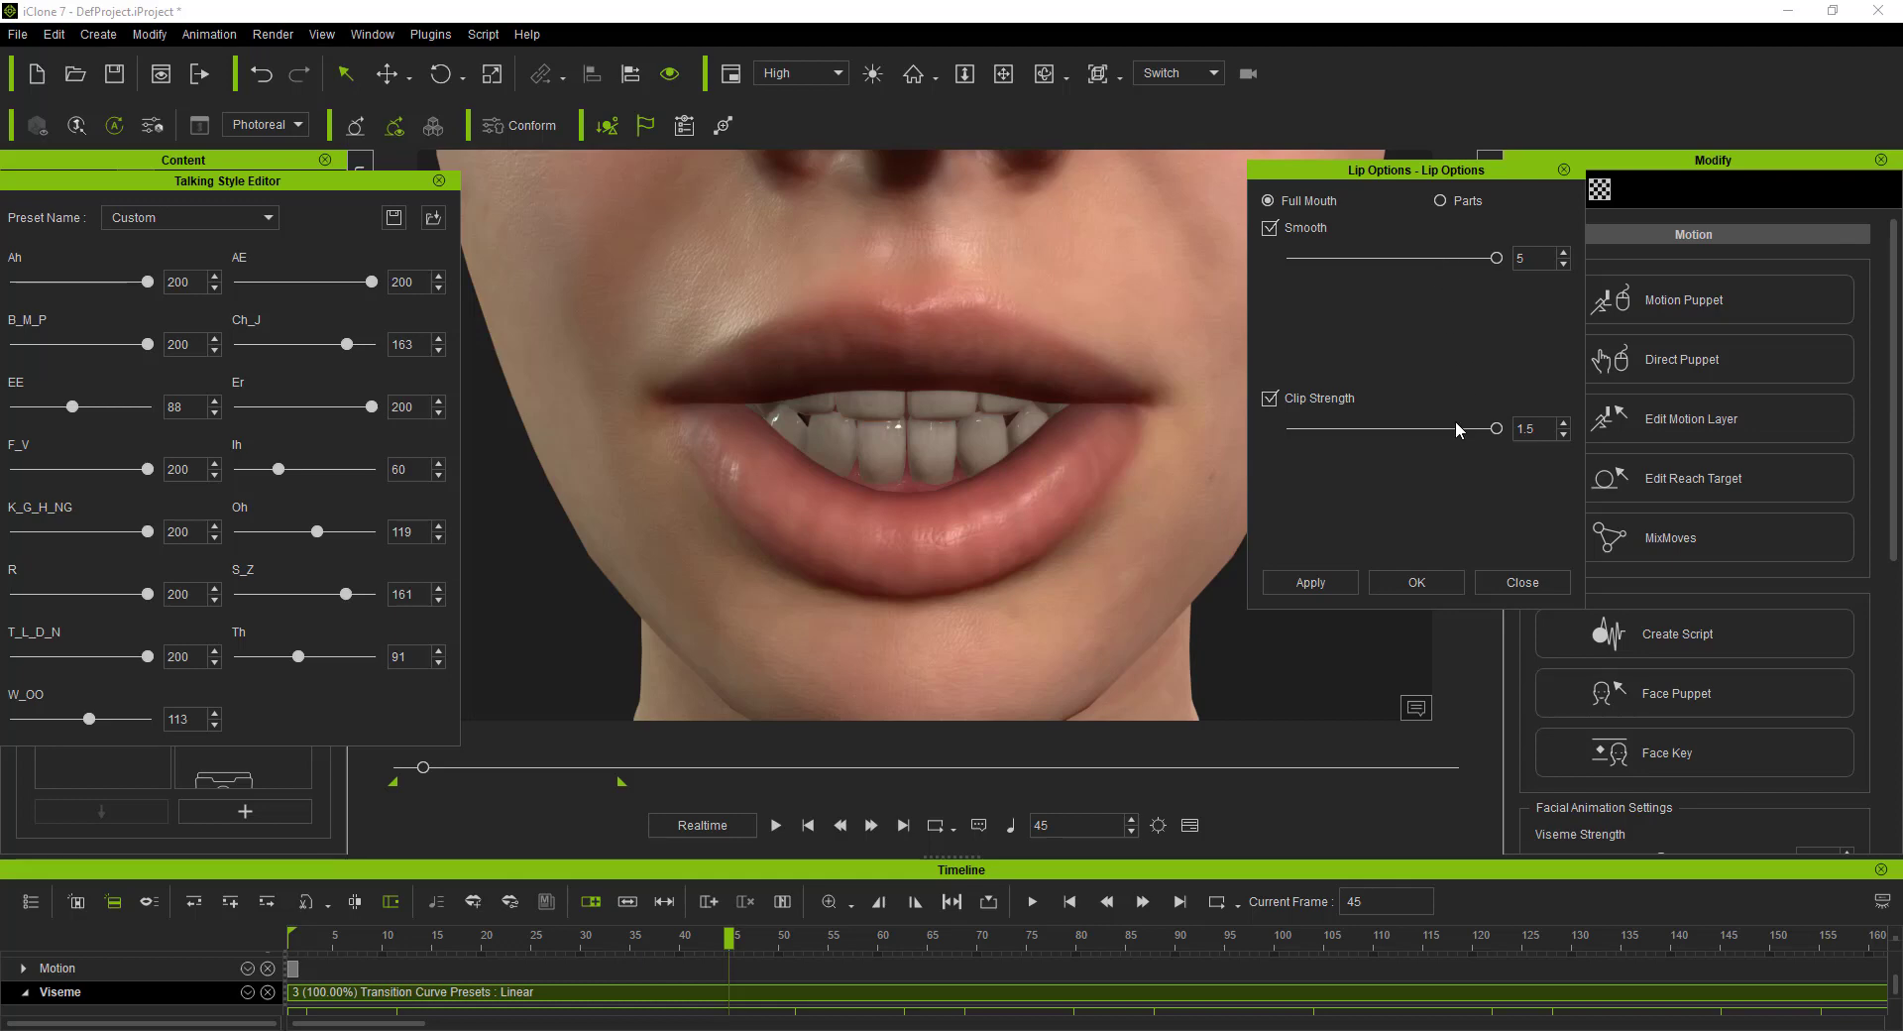
left_click_drag(1503, 441, 1291, 436)
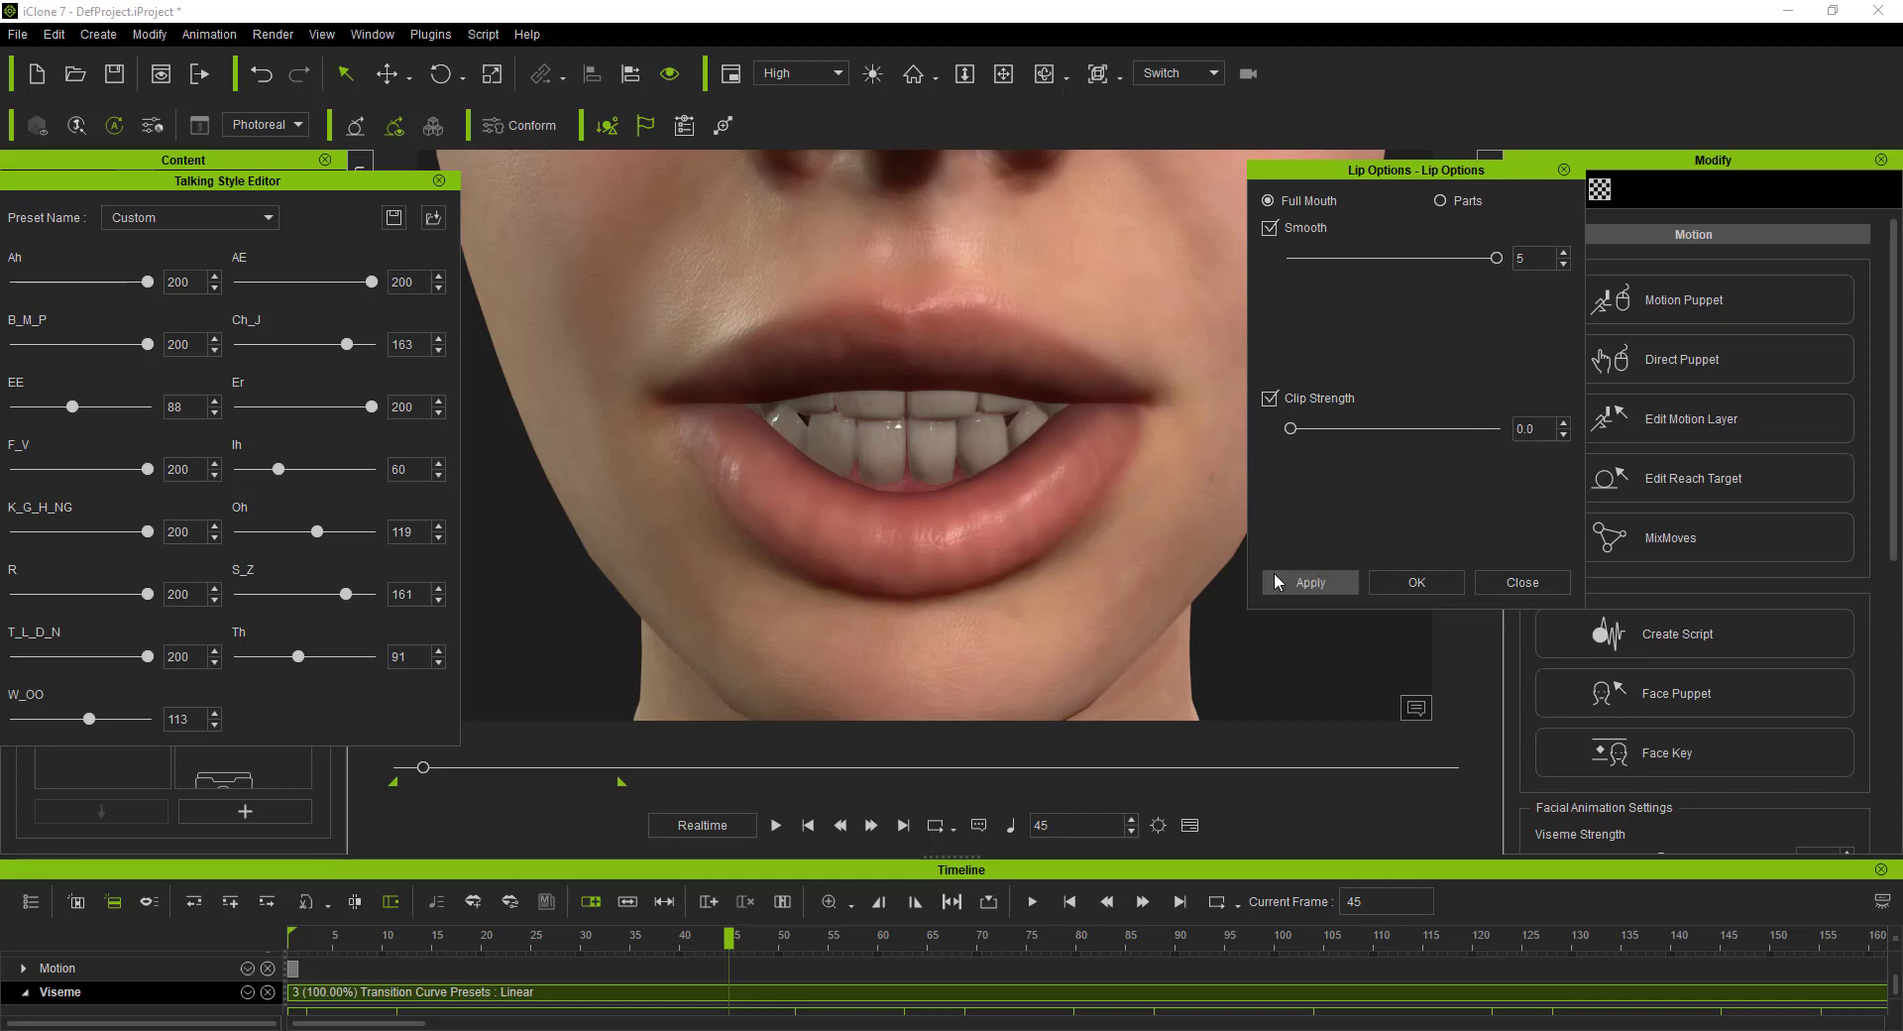
left_click(1278, 581)
left_click(776, 824)
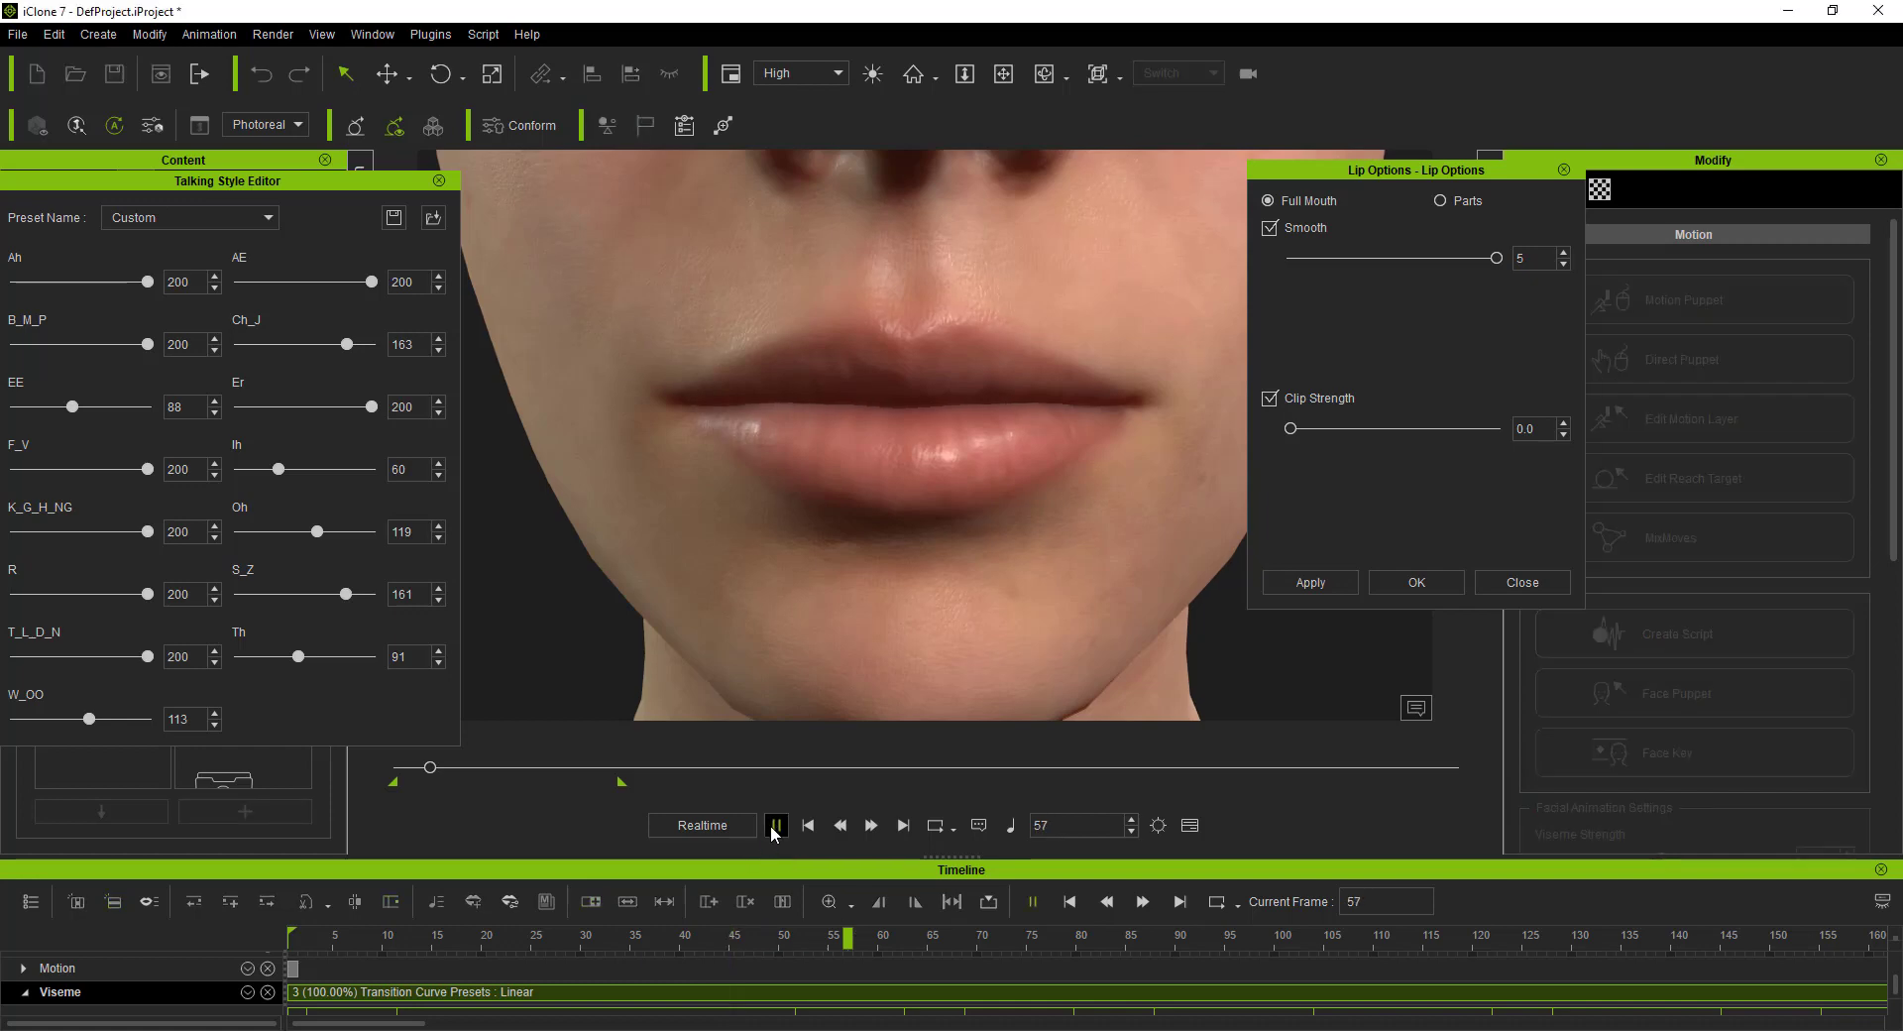
left_click(807, 825)
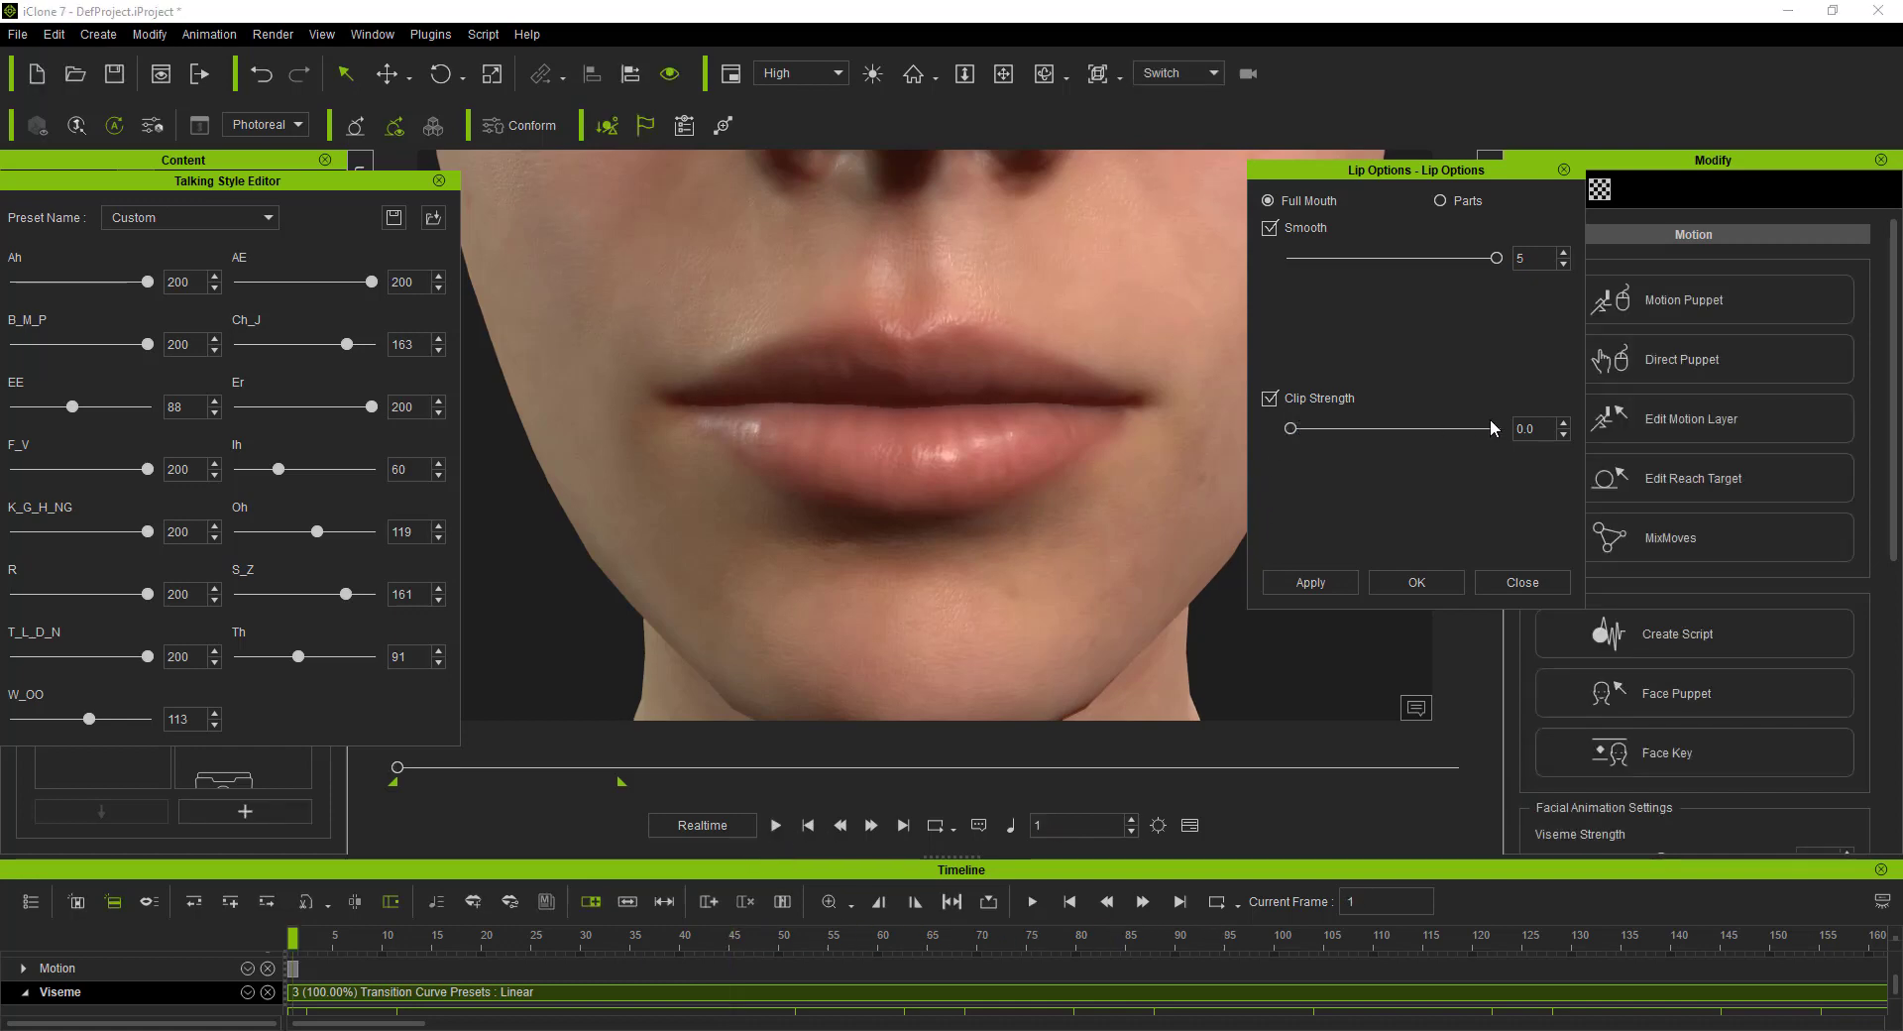
left_click_drag(1291, 429, 1496, 429)
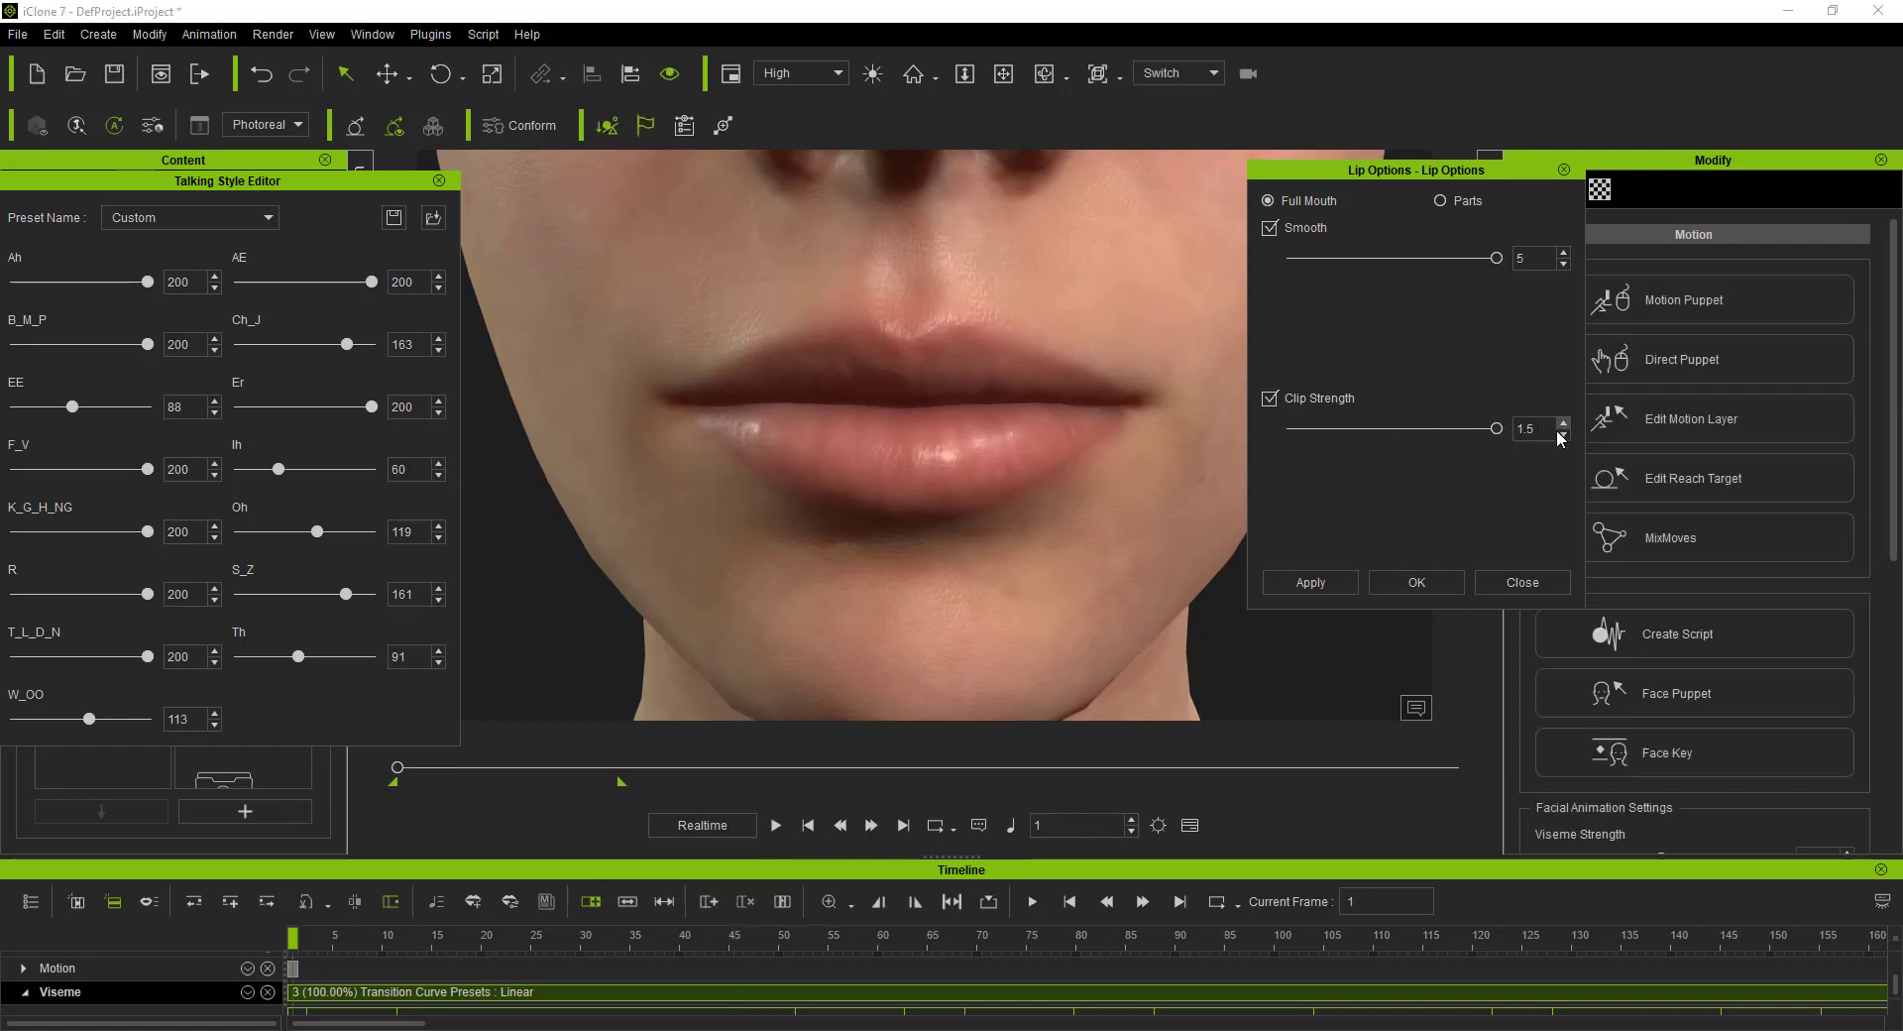
left_click(1310, 583)
Step: Switch to per-part settings, lower lips Smooth to 2 and Clip Strength to 0.4, and preview
left_click(1440, 201)
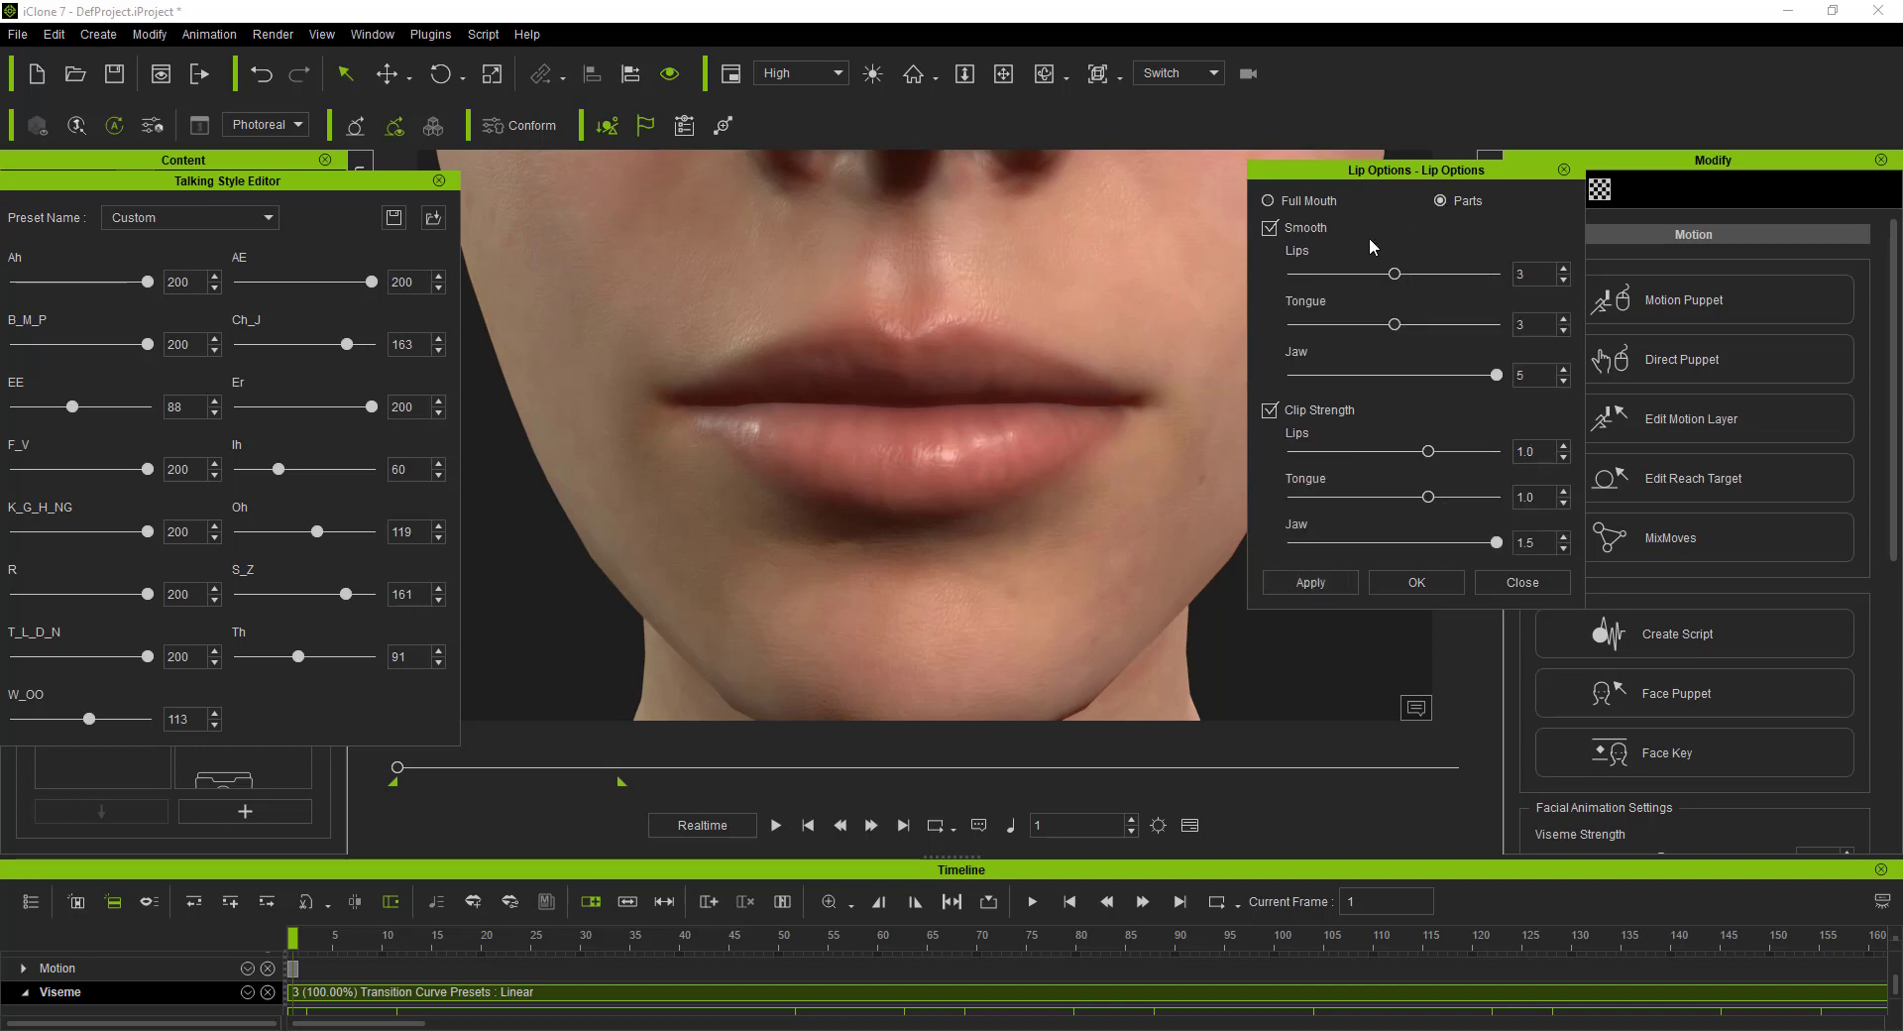
left_click(778, 824)
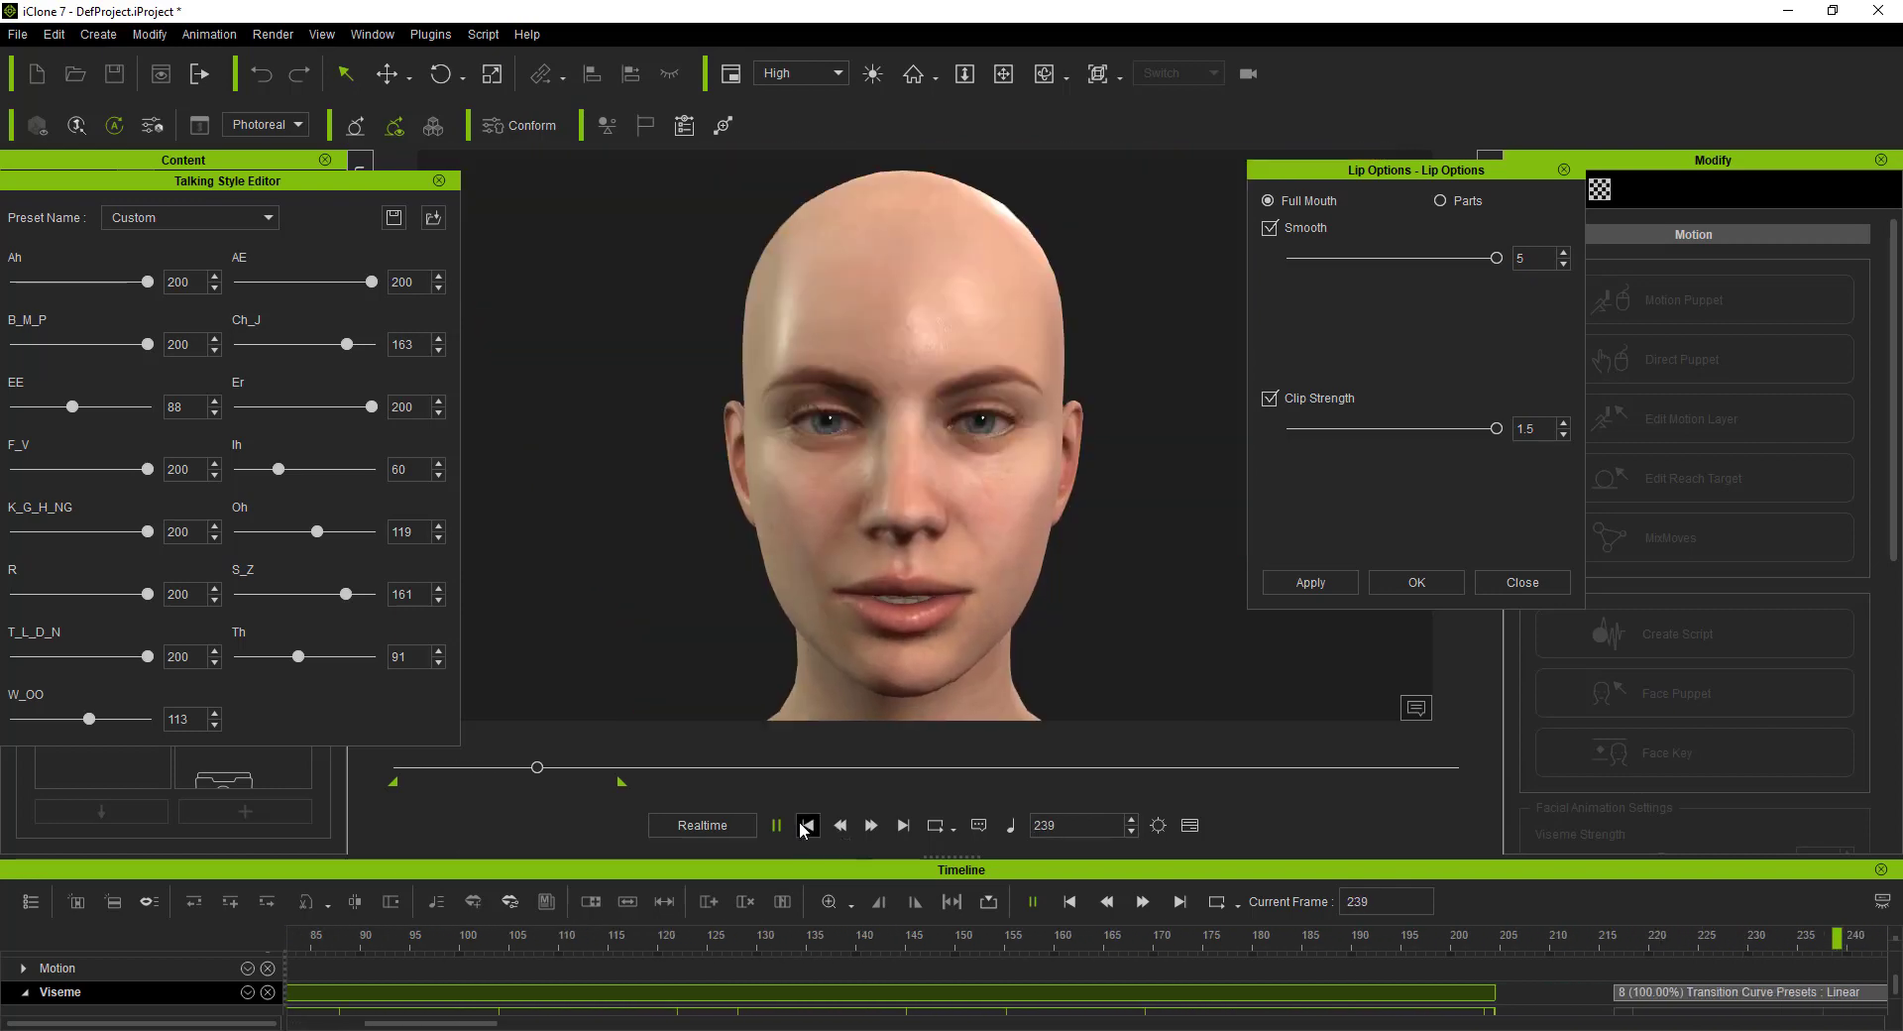
left_click(804, 824)
left_click(1440, 201)
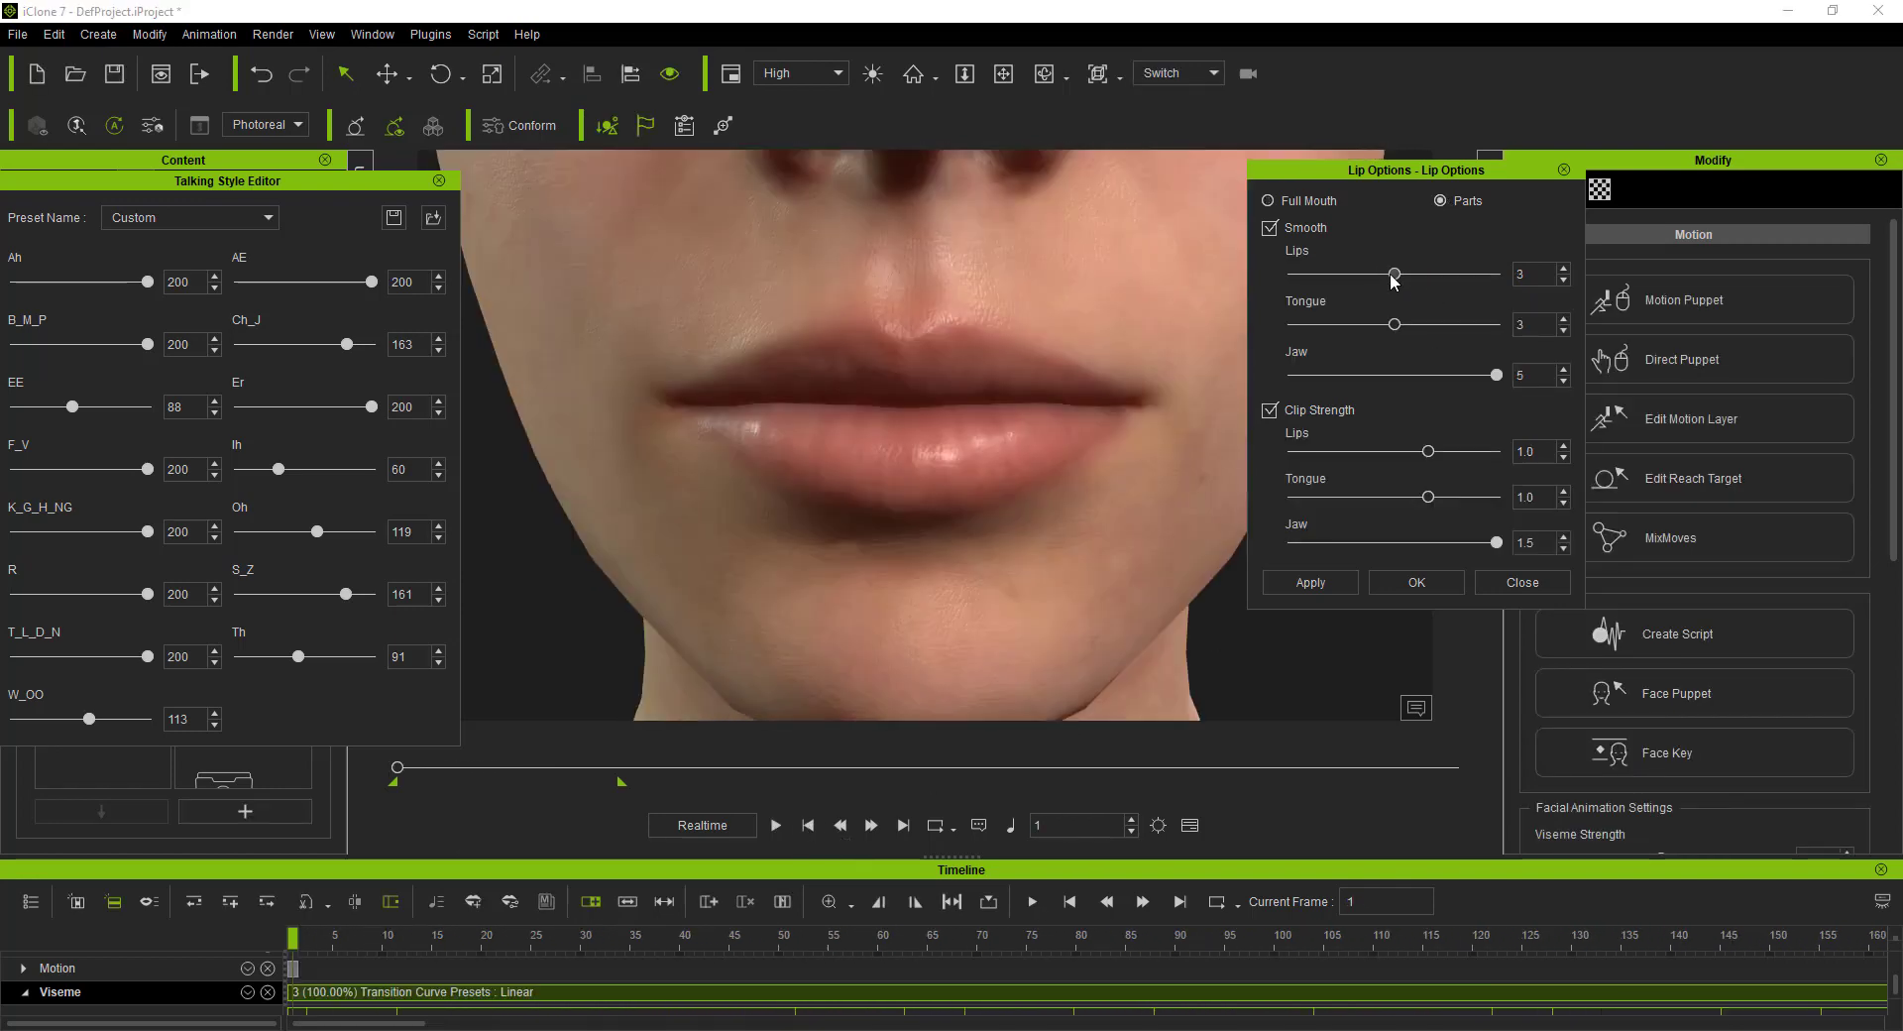
left_click_drag(1394, 274, 1366, 280)
left_click_drag(1428, 452, 1353, 463)
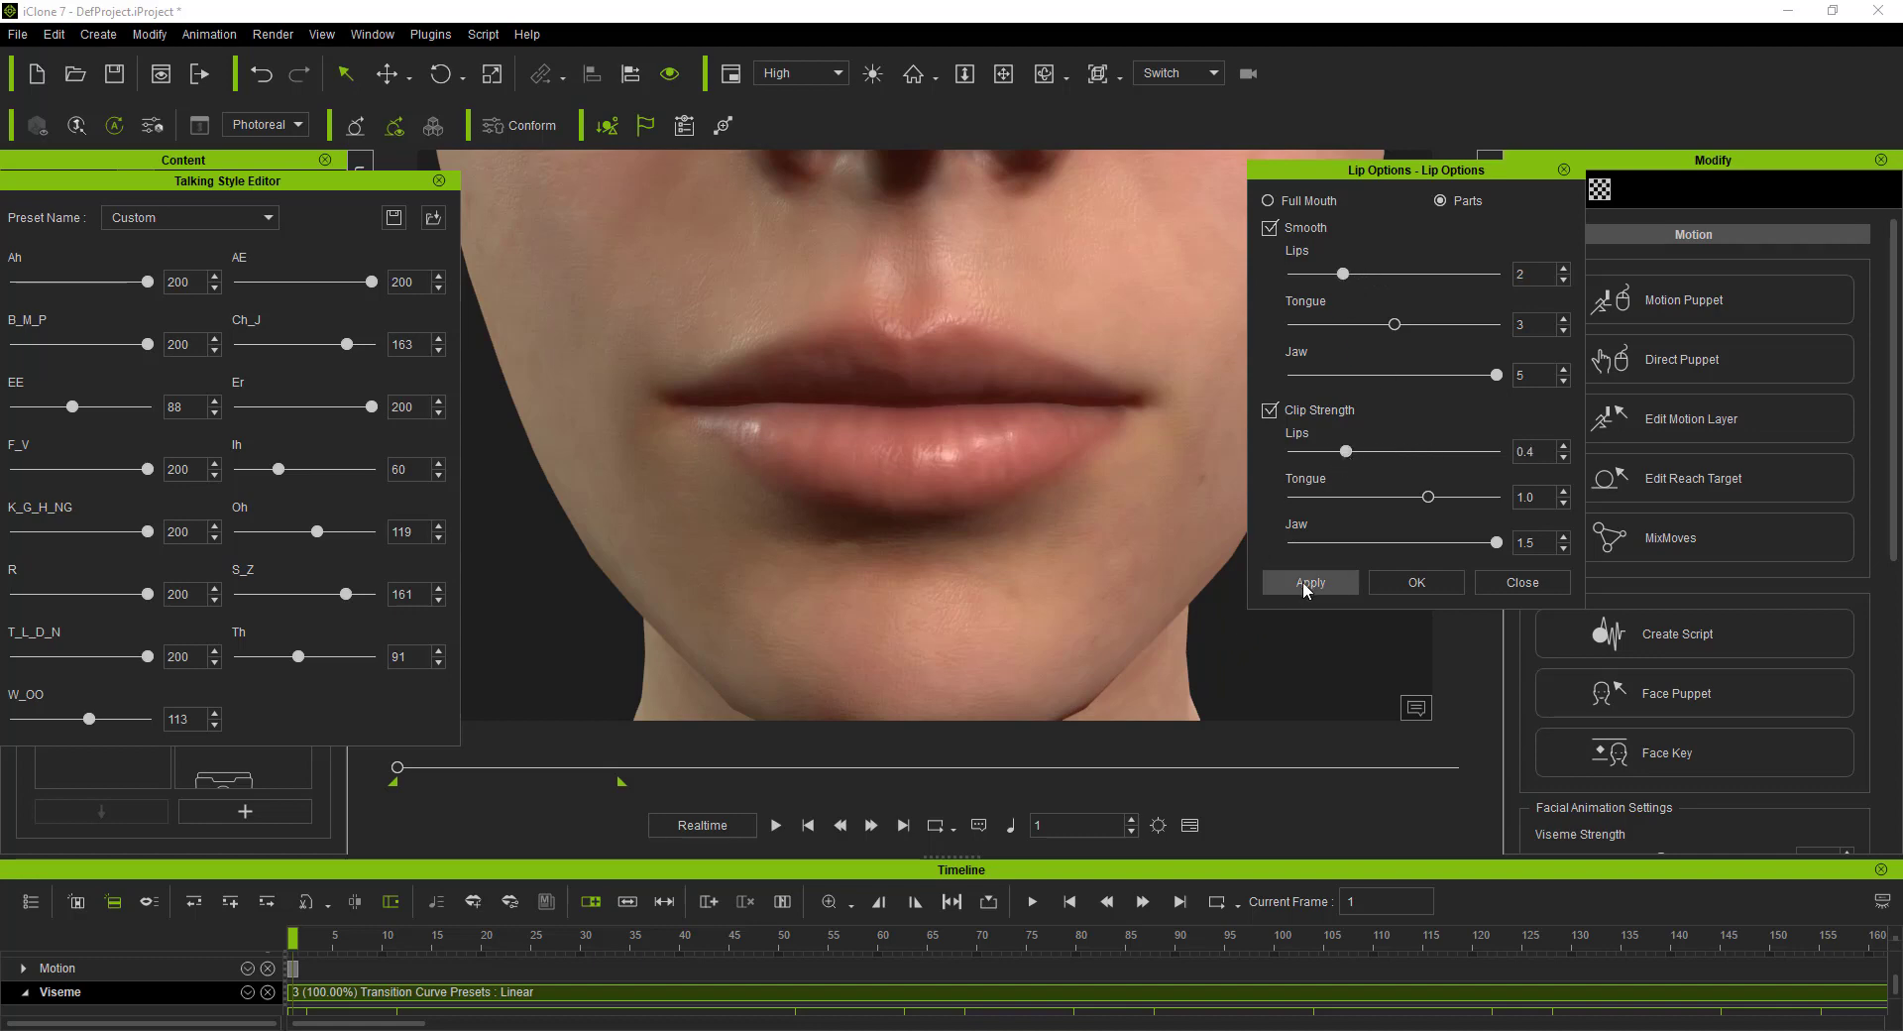
left_click(776, 826)
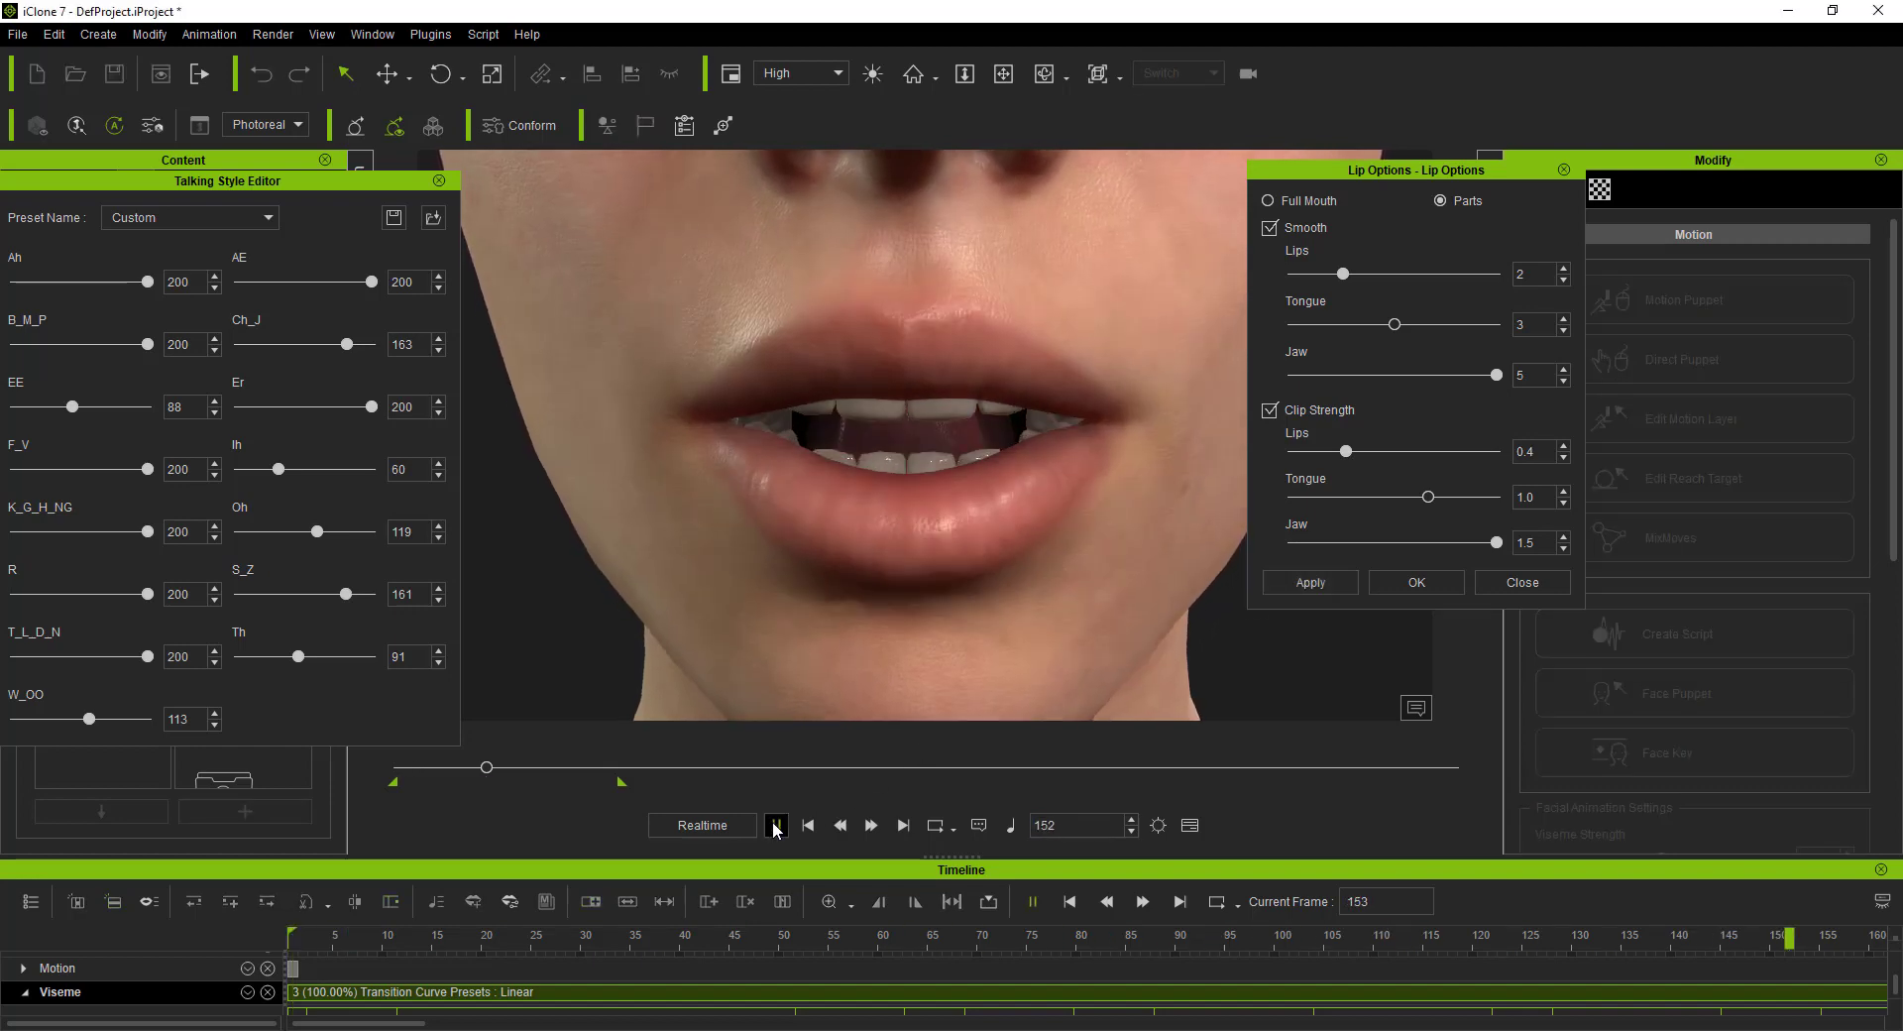
left_click(808, 826)
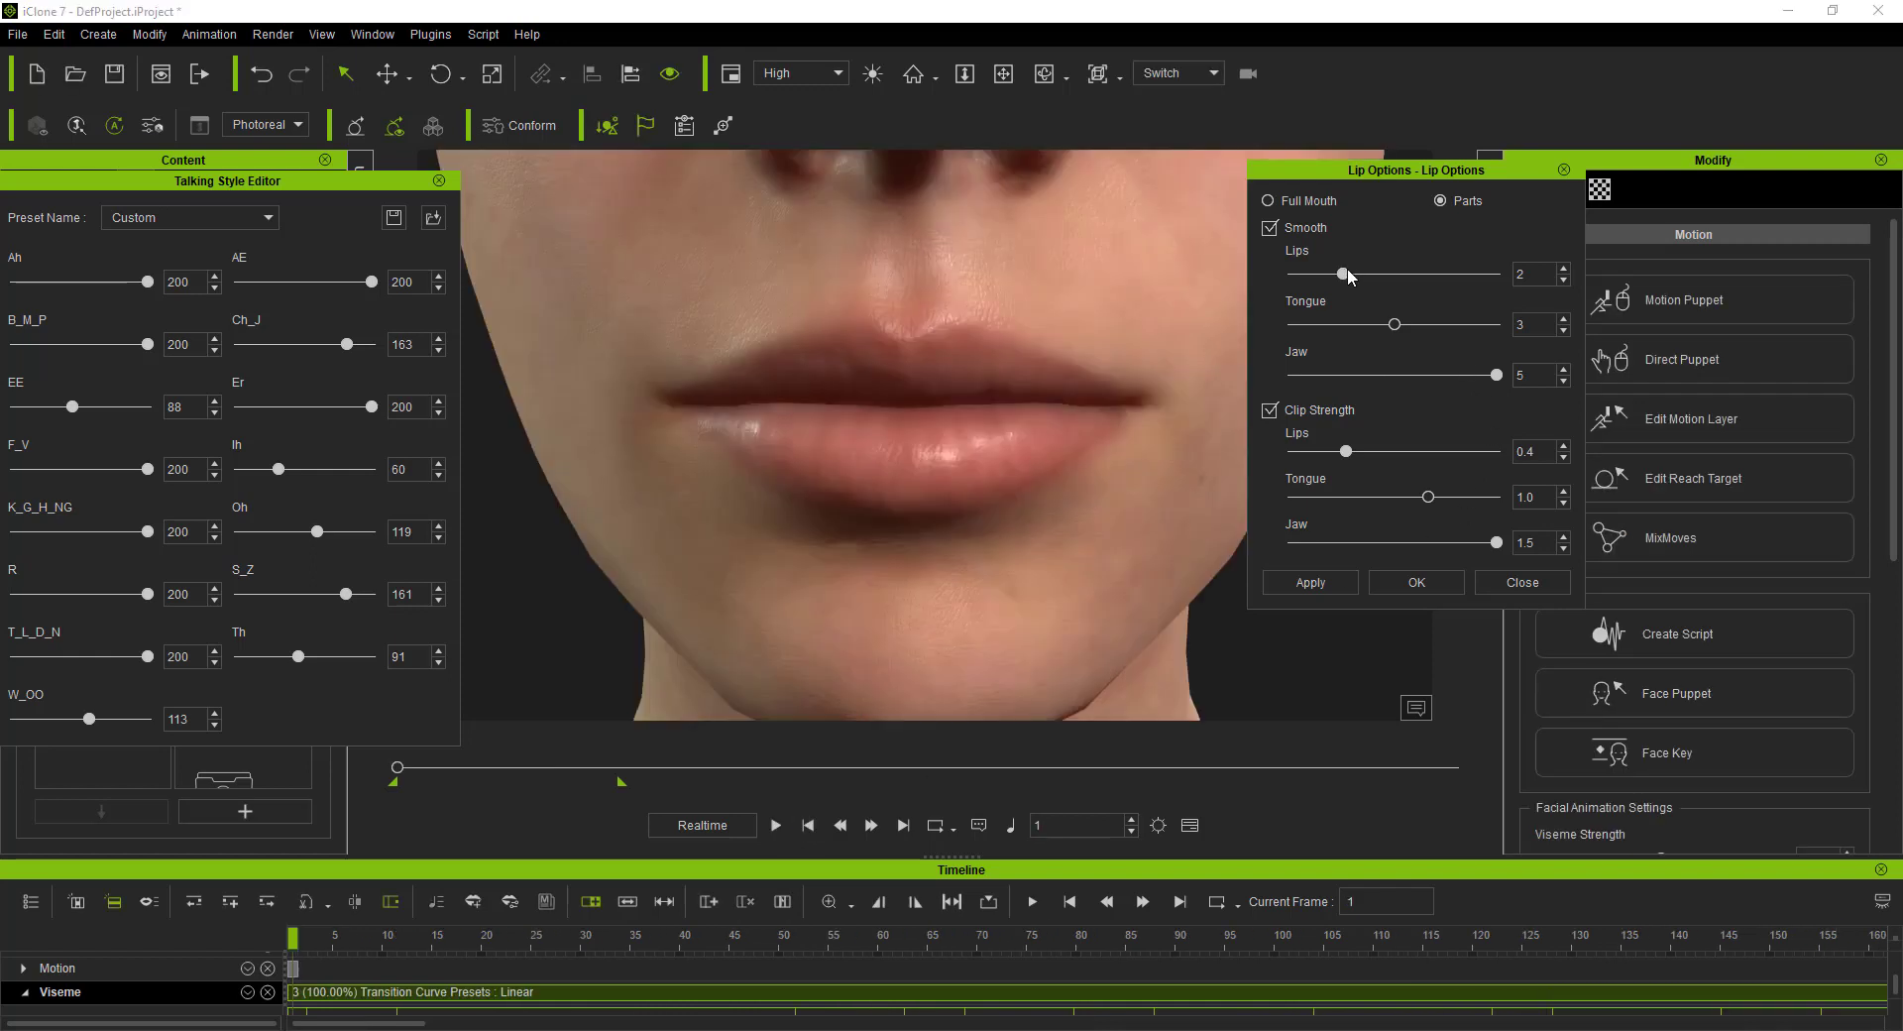
Step: Set lips Smooth to 5 and Clip Strength to 0.8, then preview the lip sync
left_click_drag(1343, 275, 1493, 276)
left_click_drag(1346, 452, 1398, 452)
left_click(776, 825)
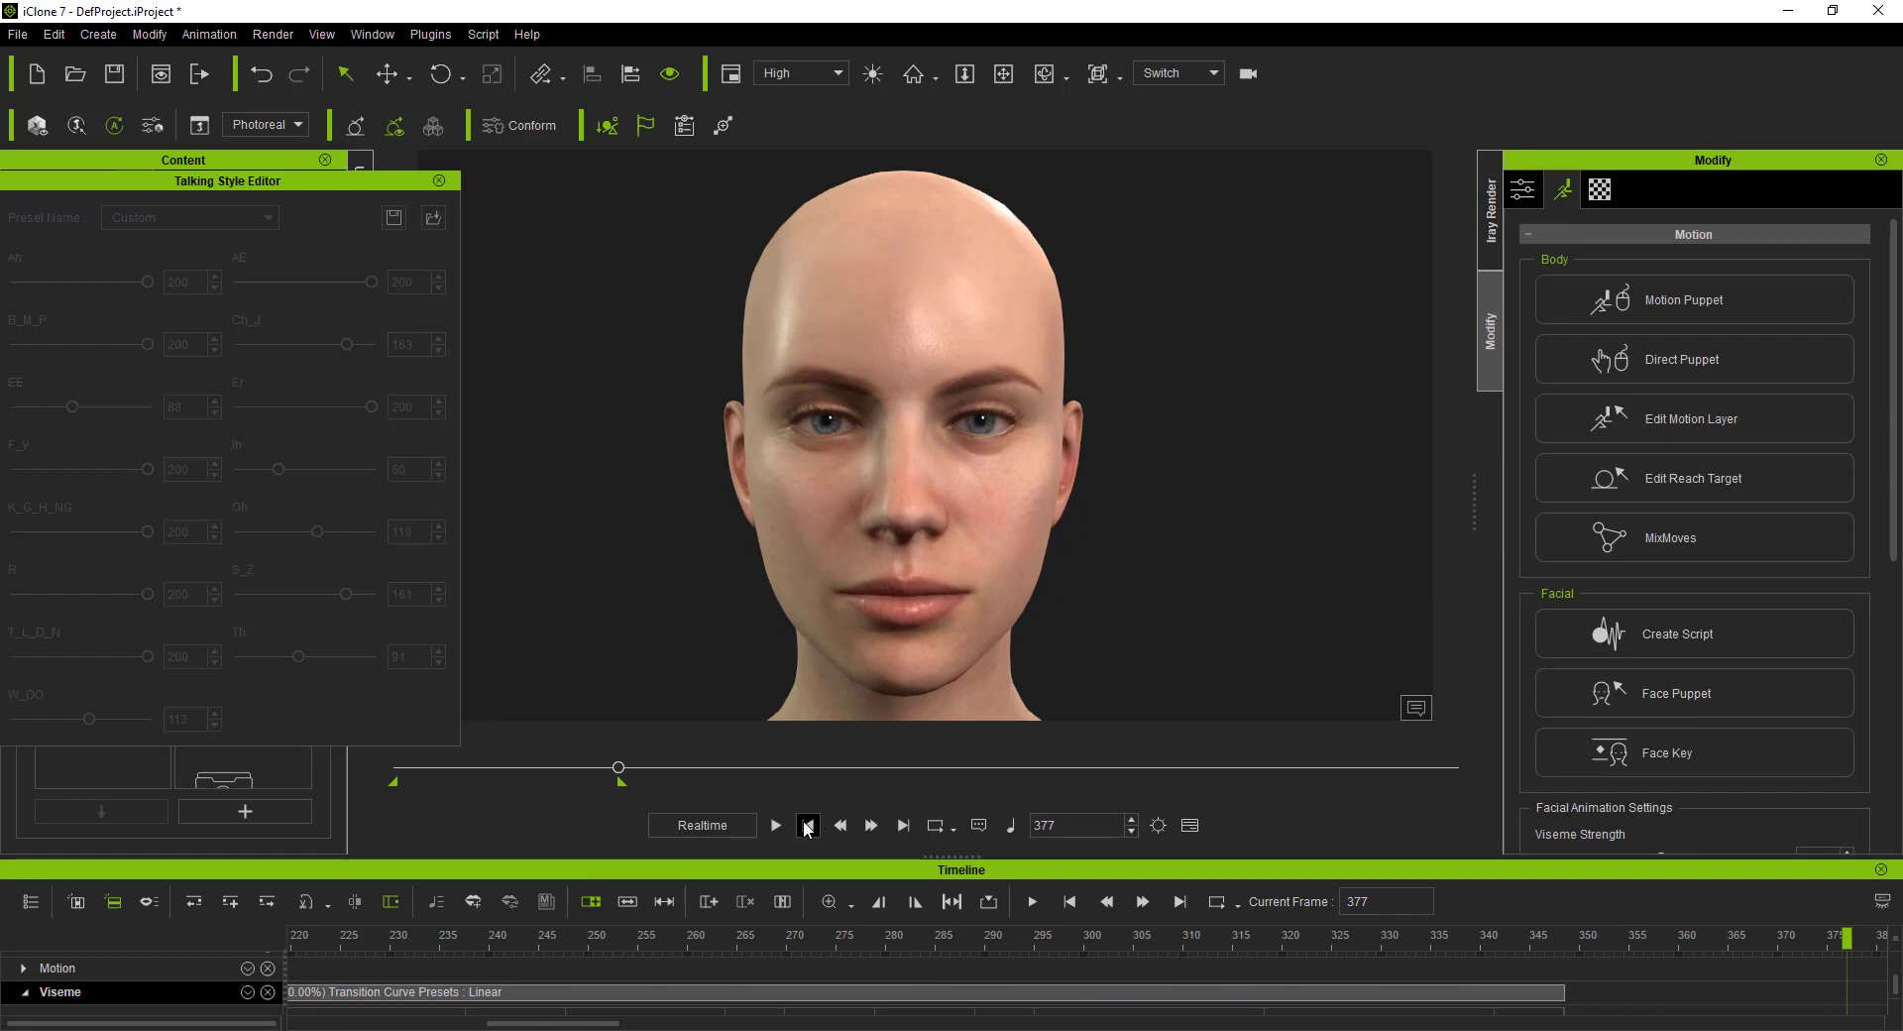
left_click(811, 825)
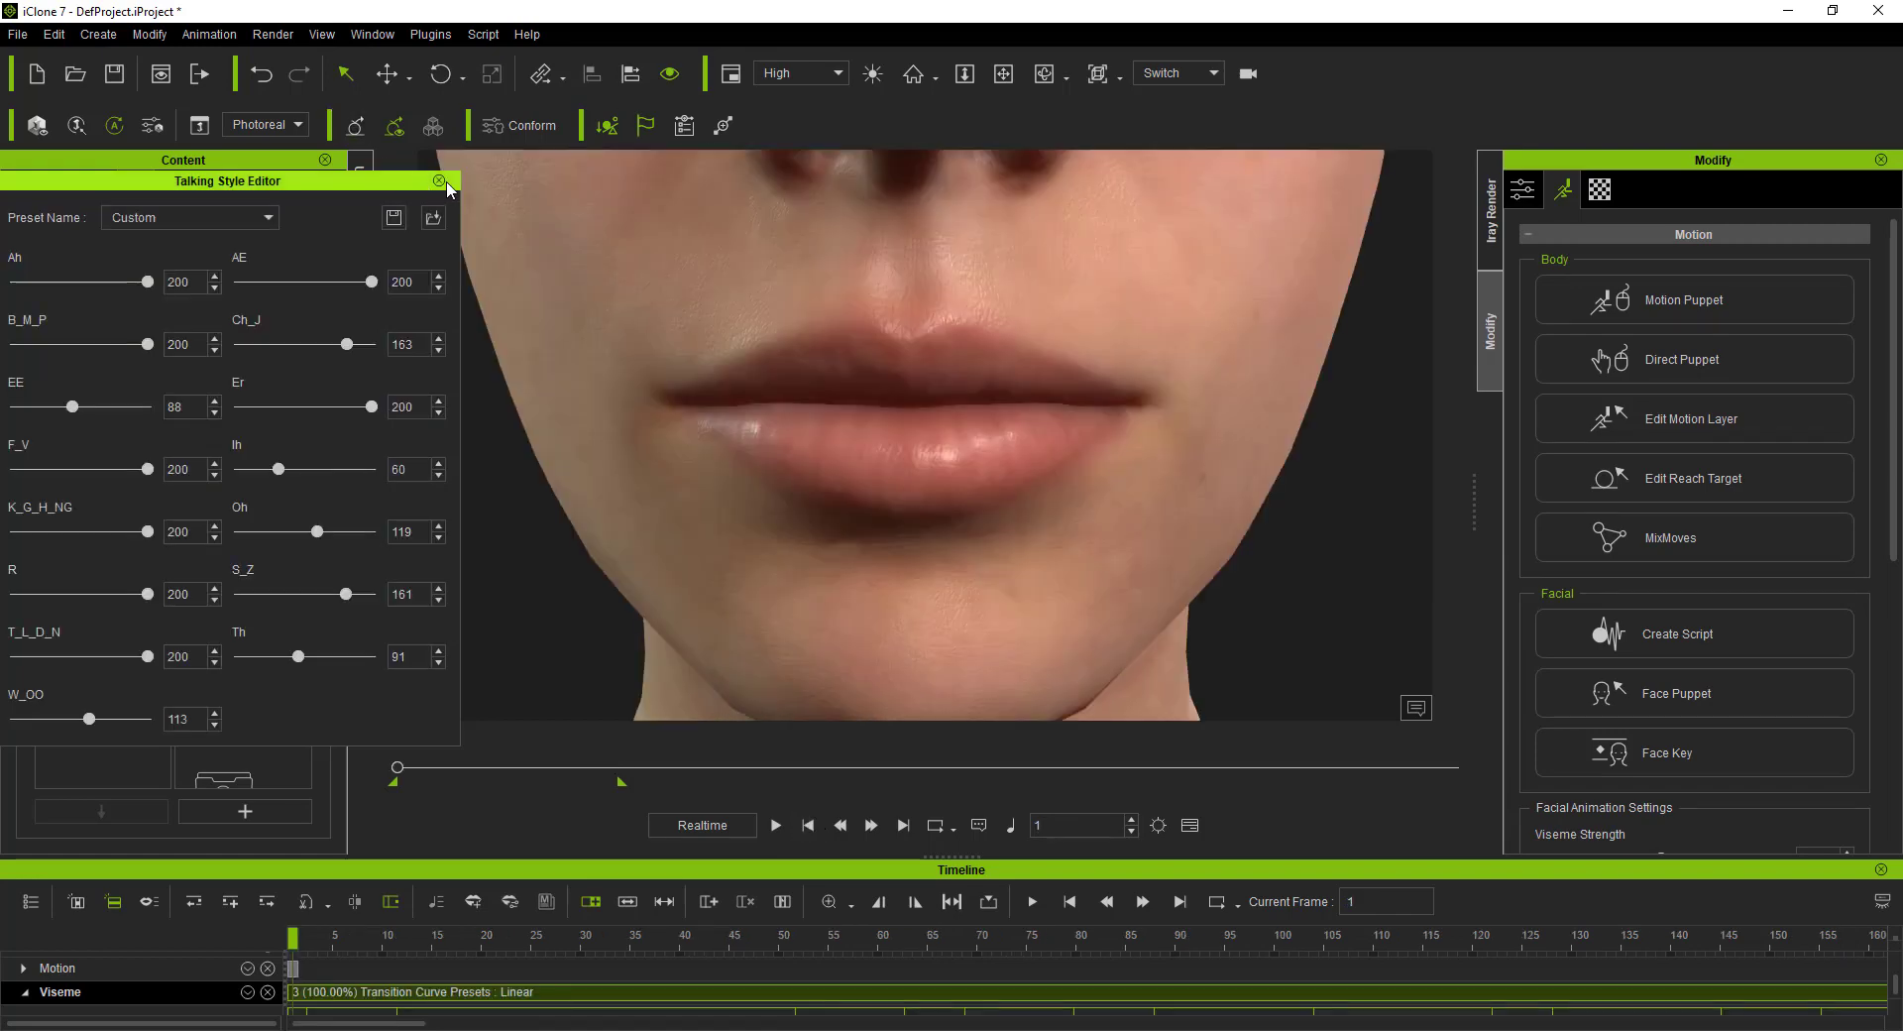
Step: Close the Talking Style Editor and timeline, replay the talk, and add it as a custom MotionPlus item
left_click(439, 180)
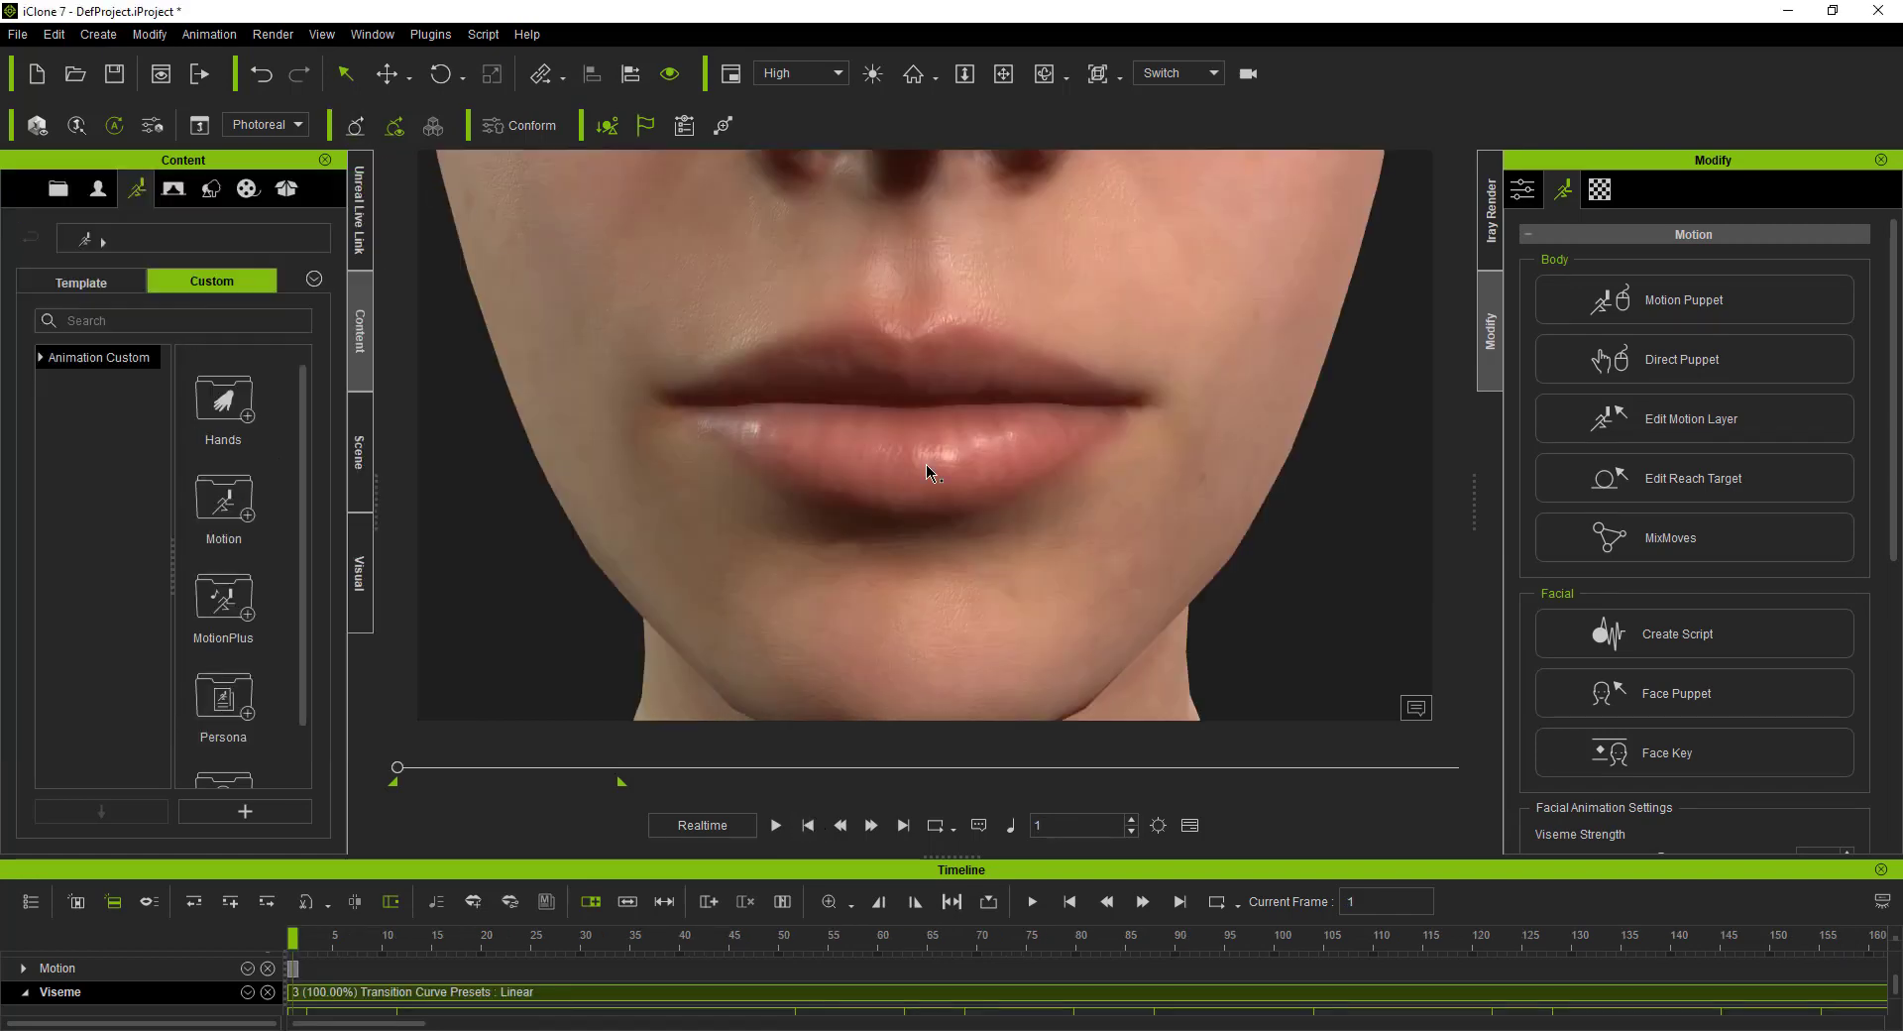
left_click(1189, 825)
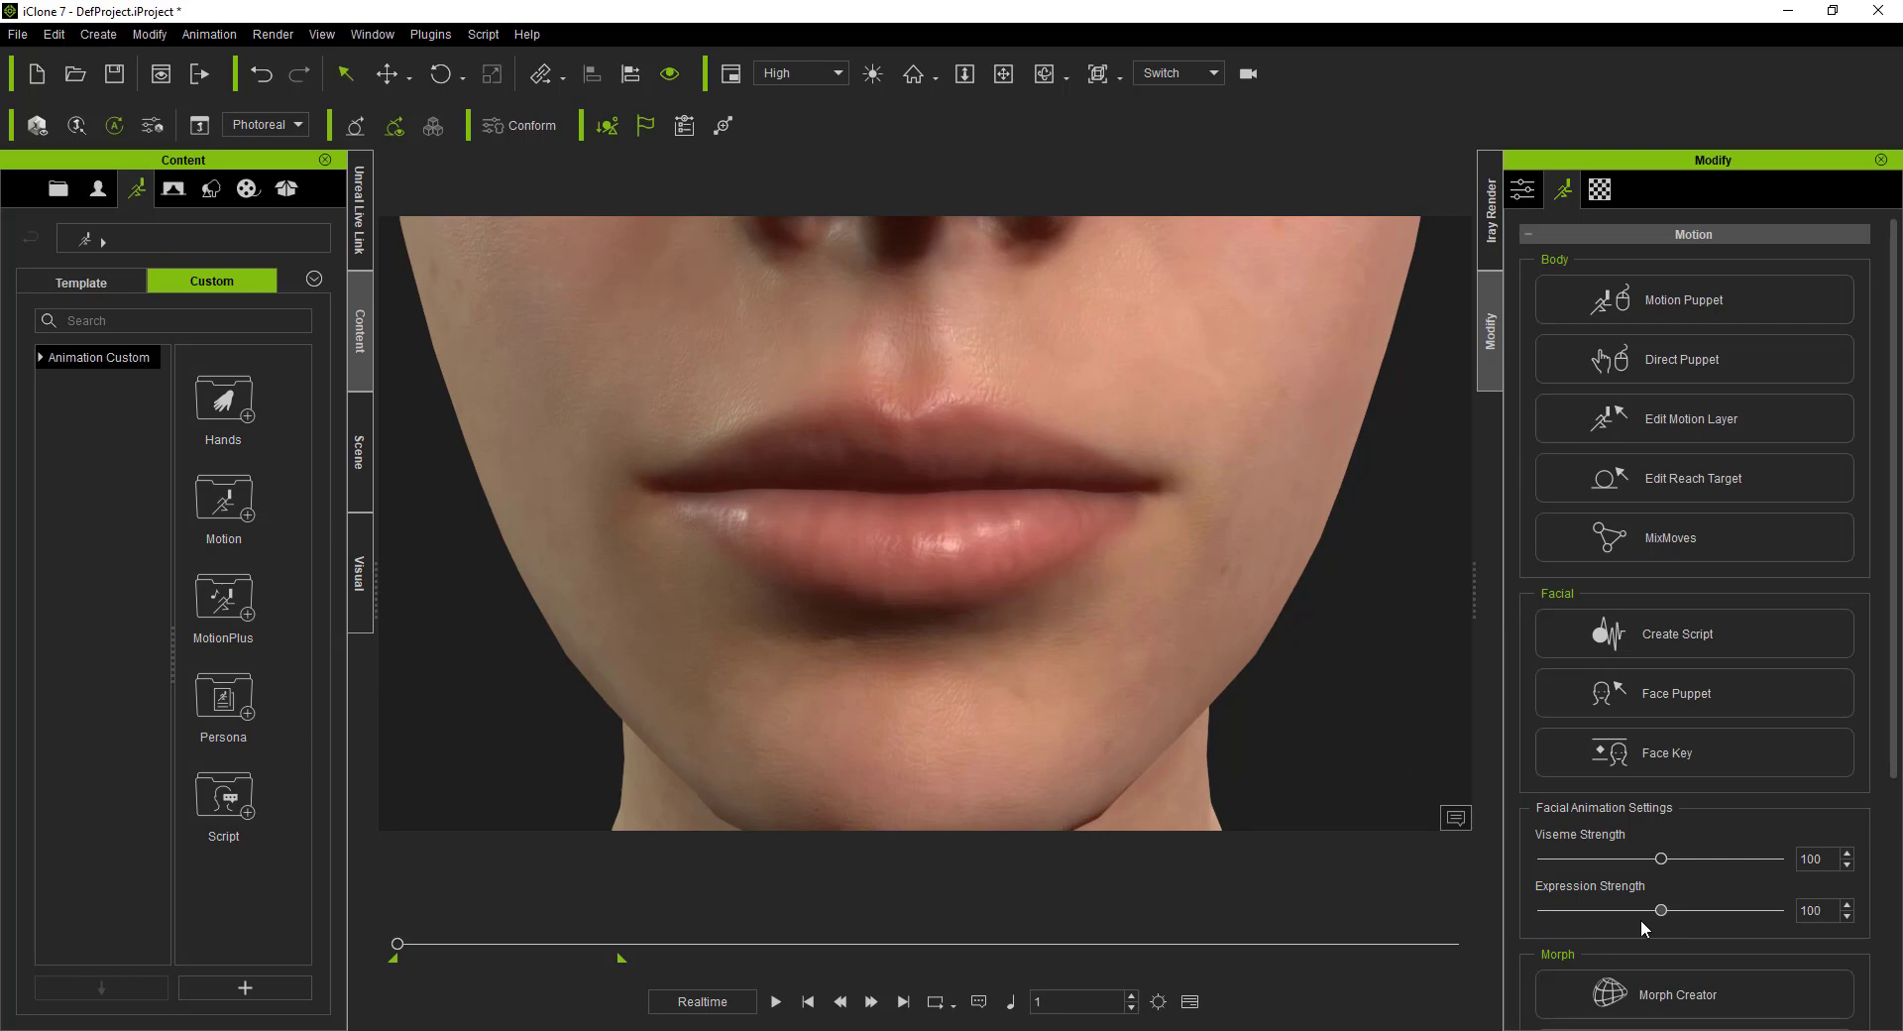
left_click(776, 1001)
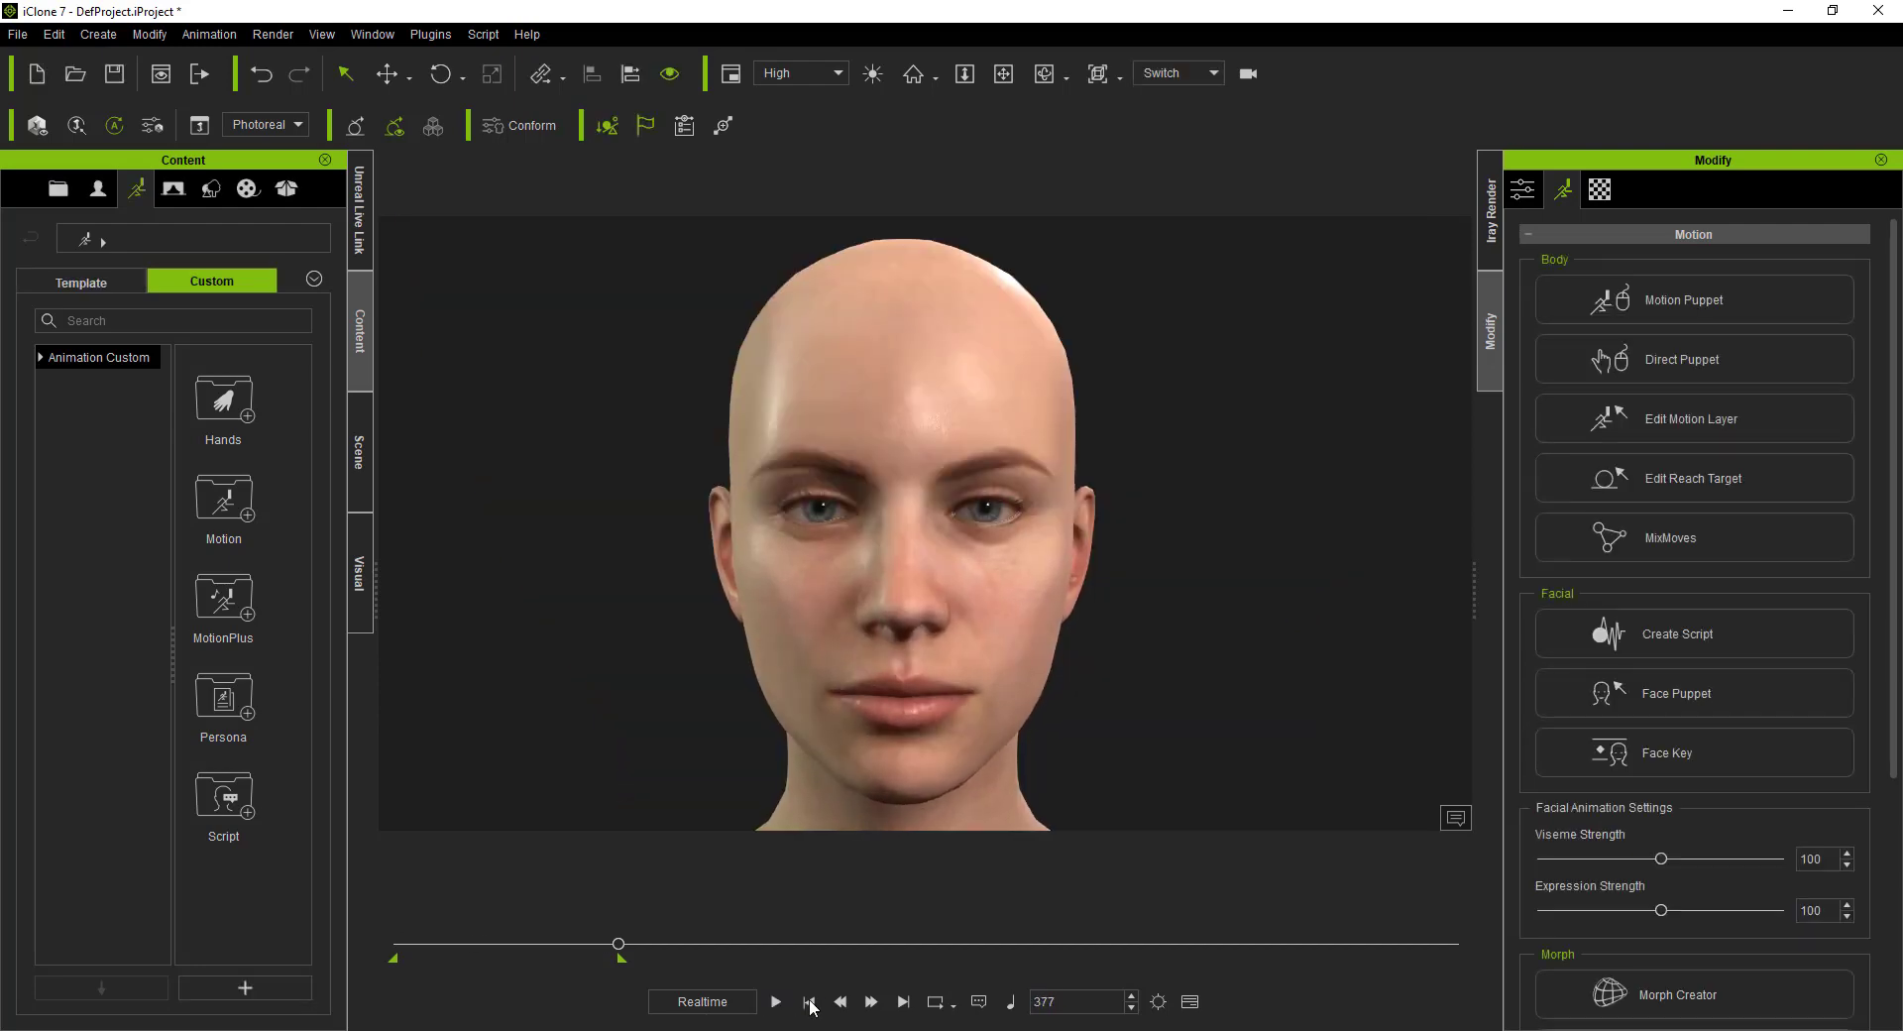
left_click(807, 1001)
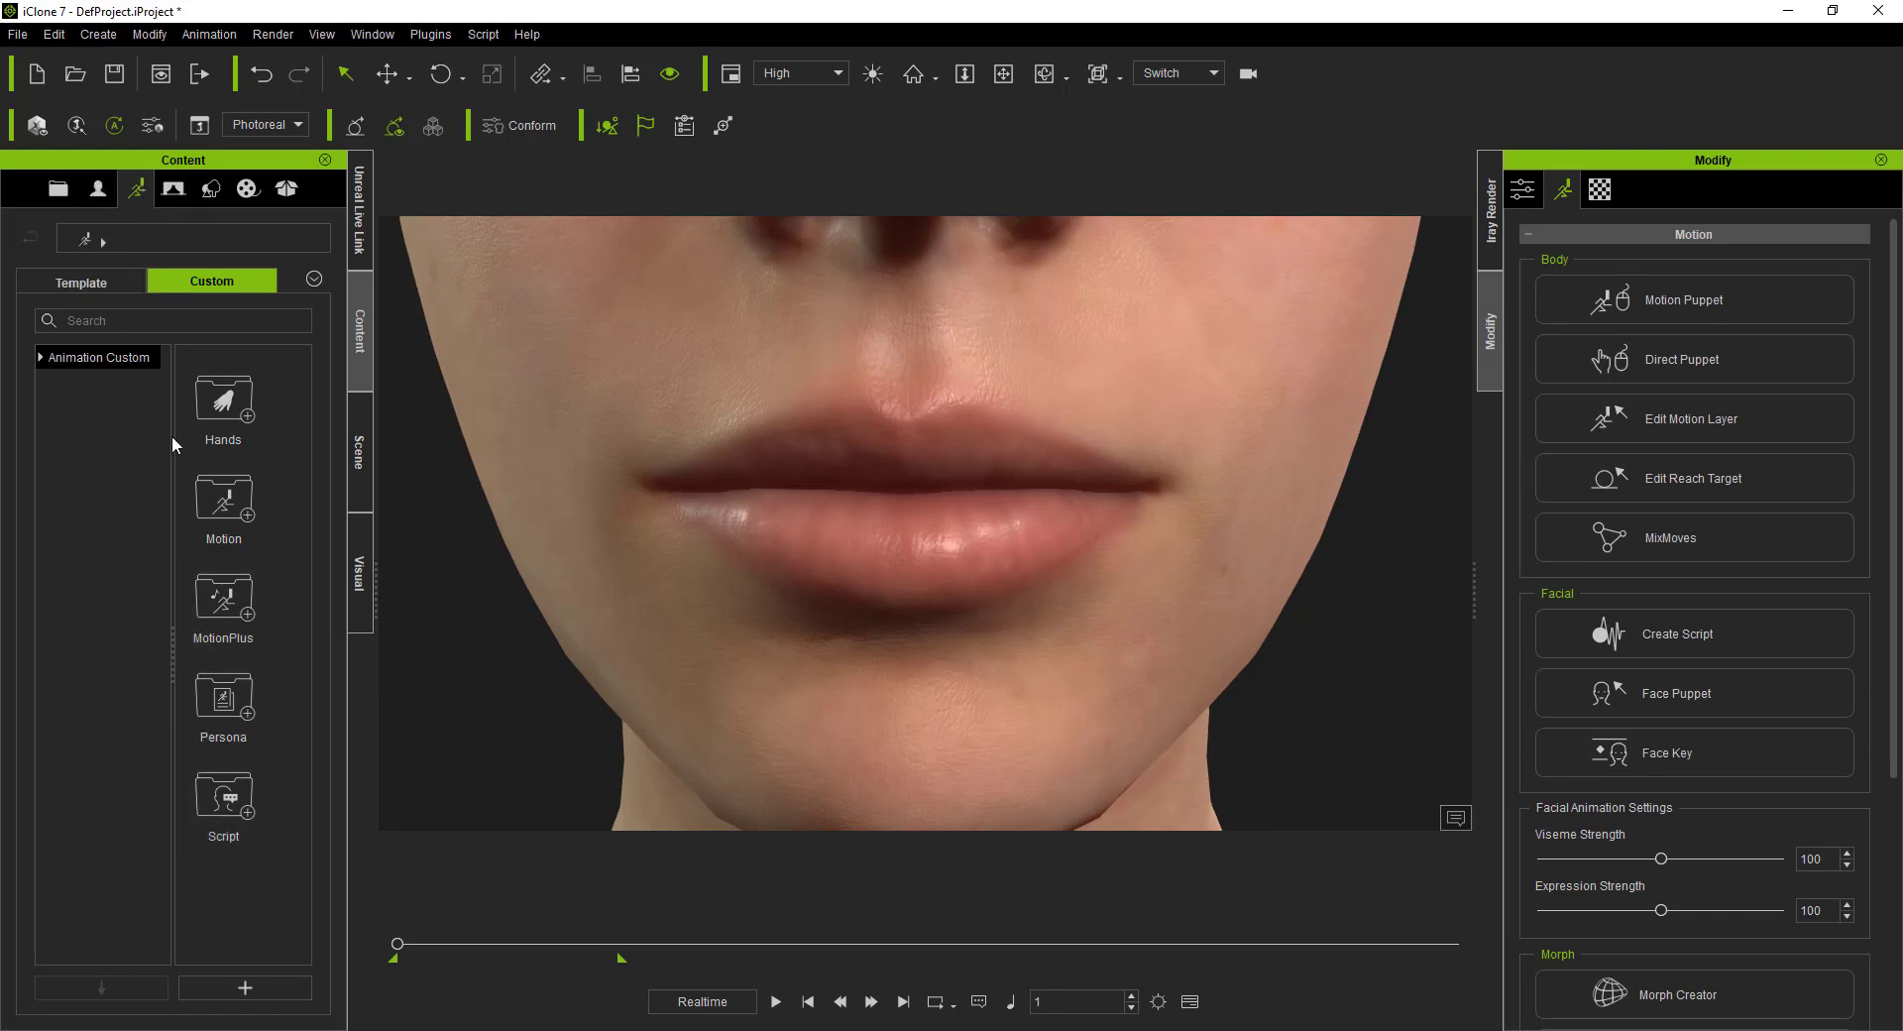
double_click(222, 594)
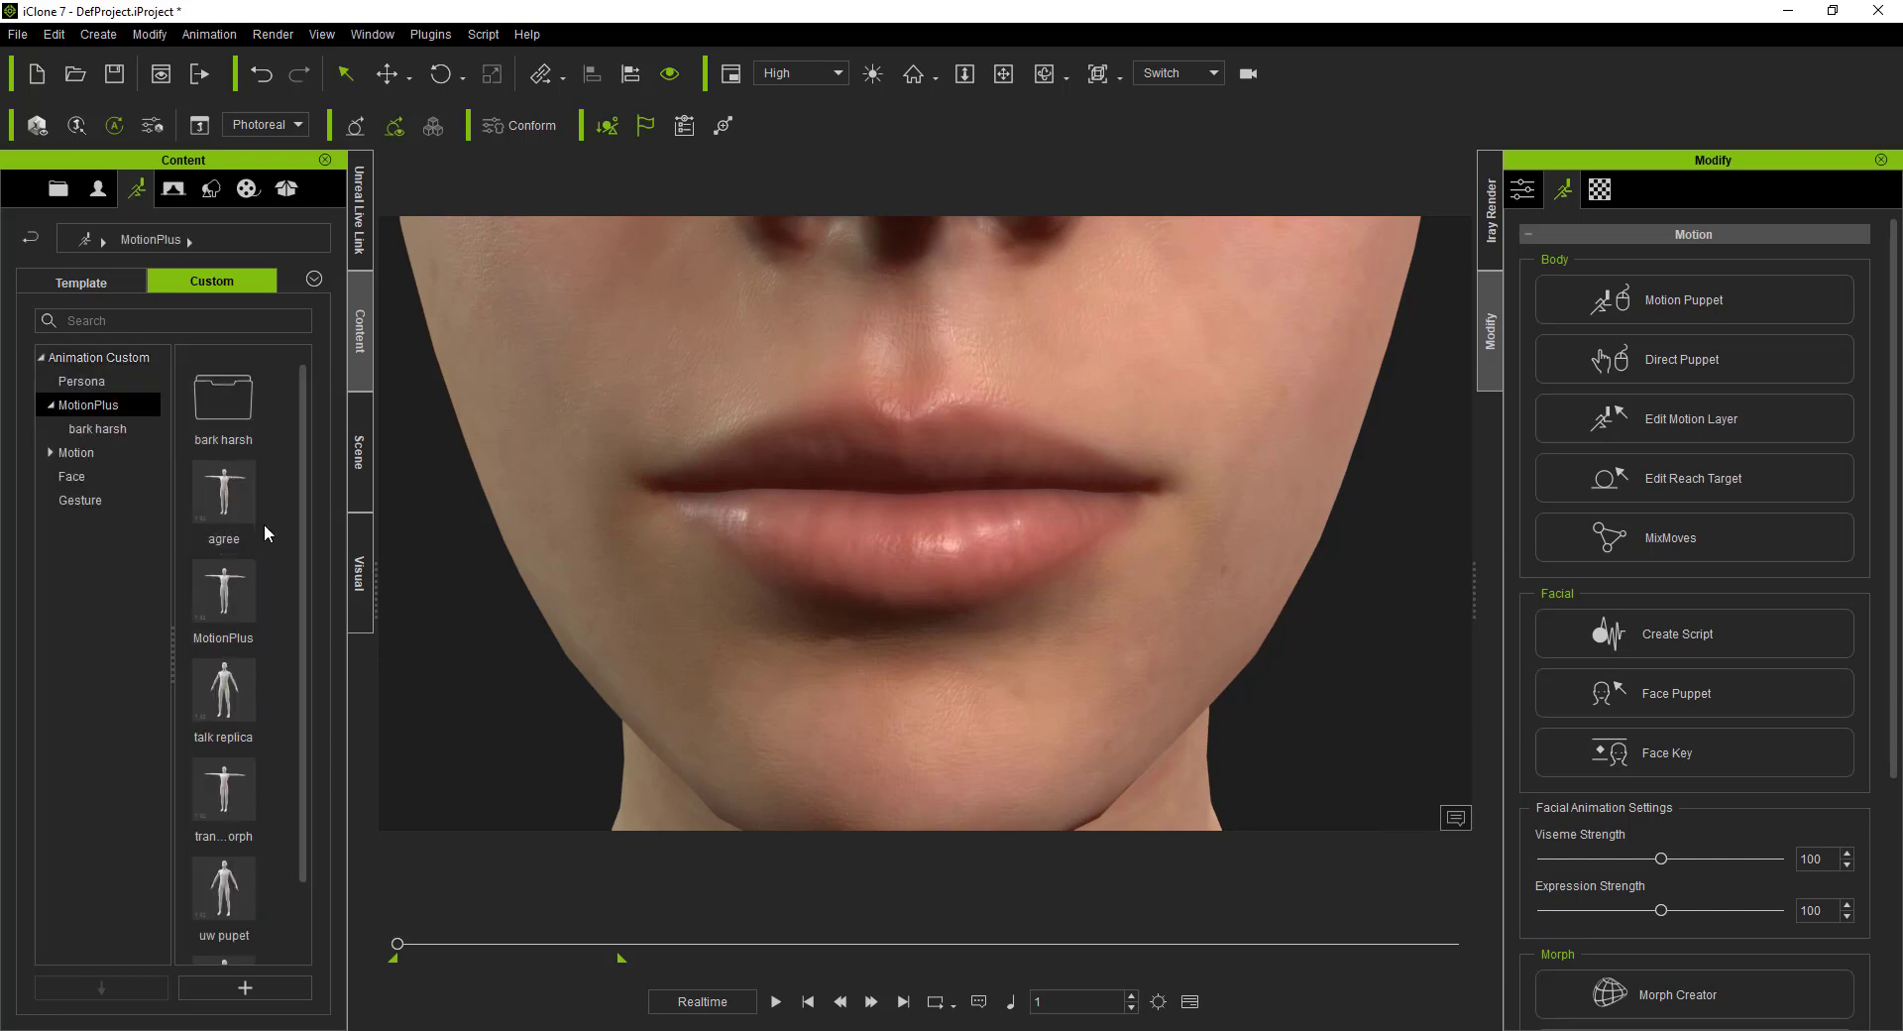
left_click(235, 987)
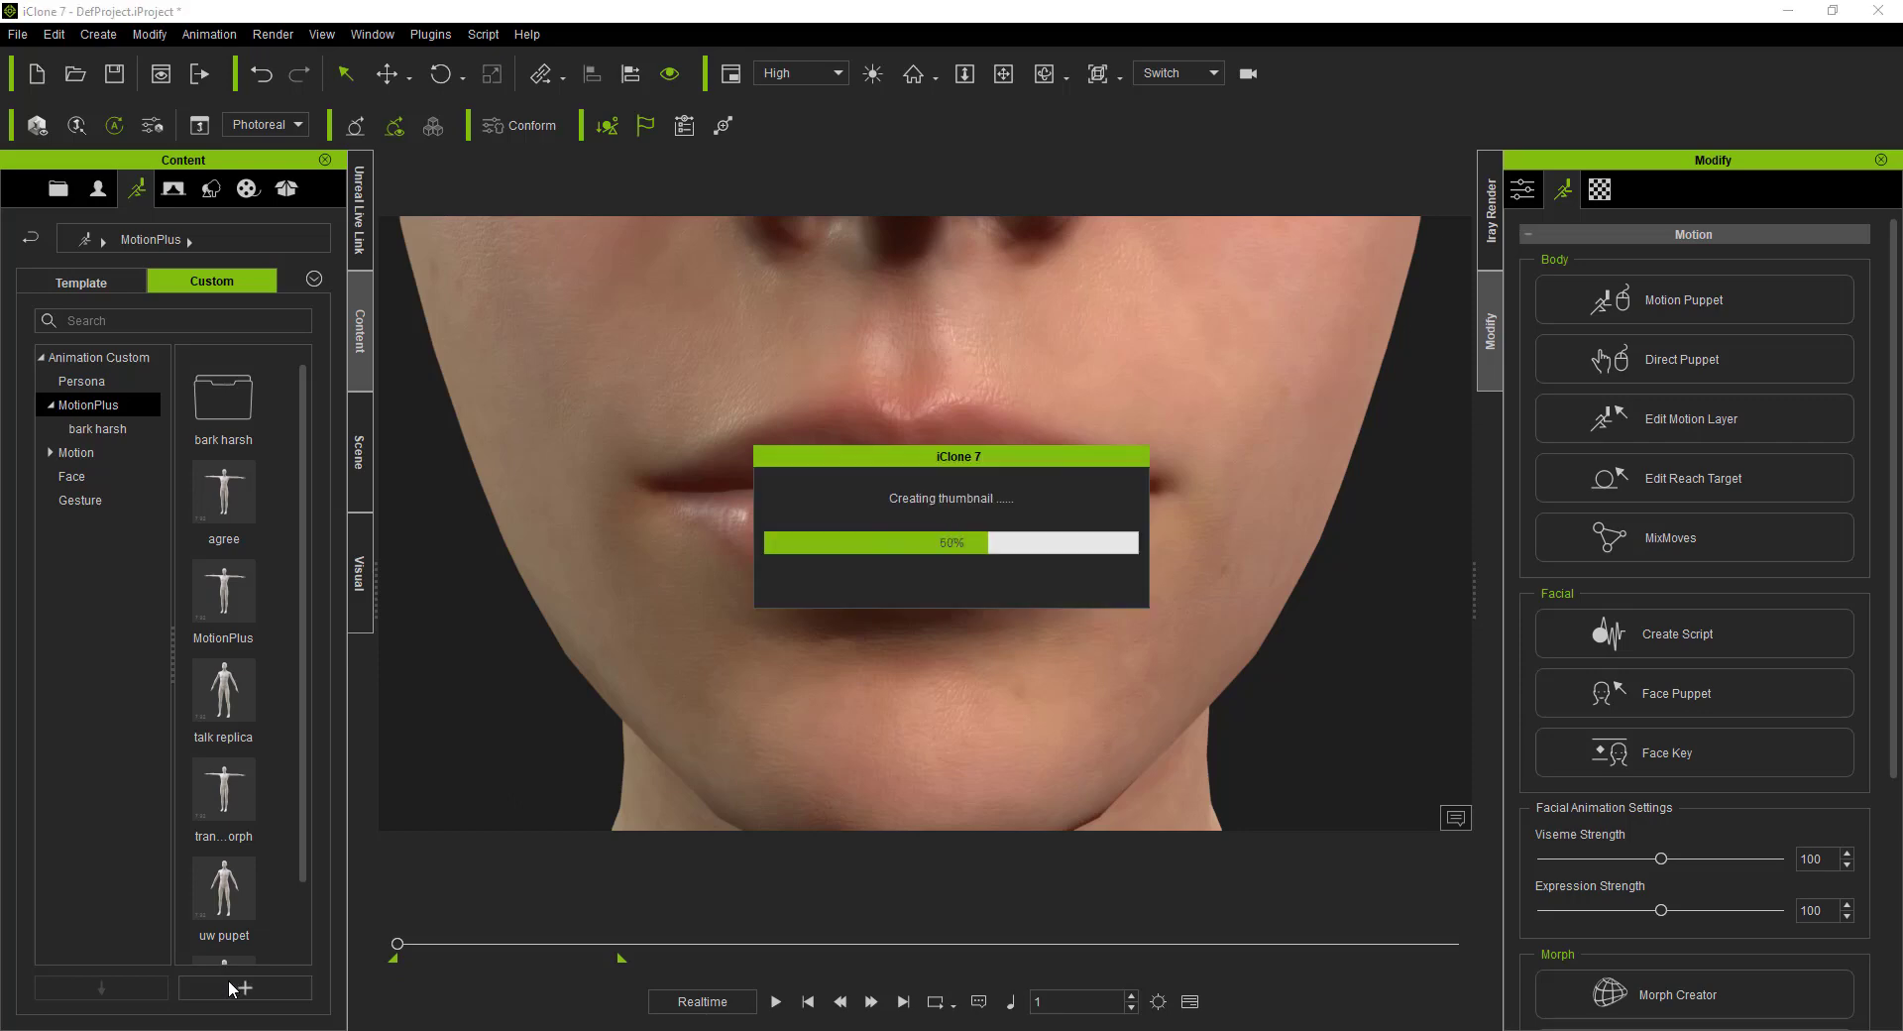
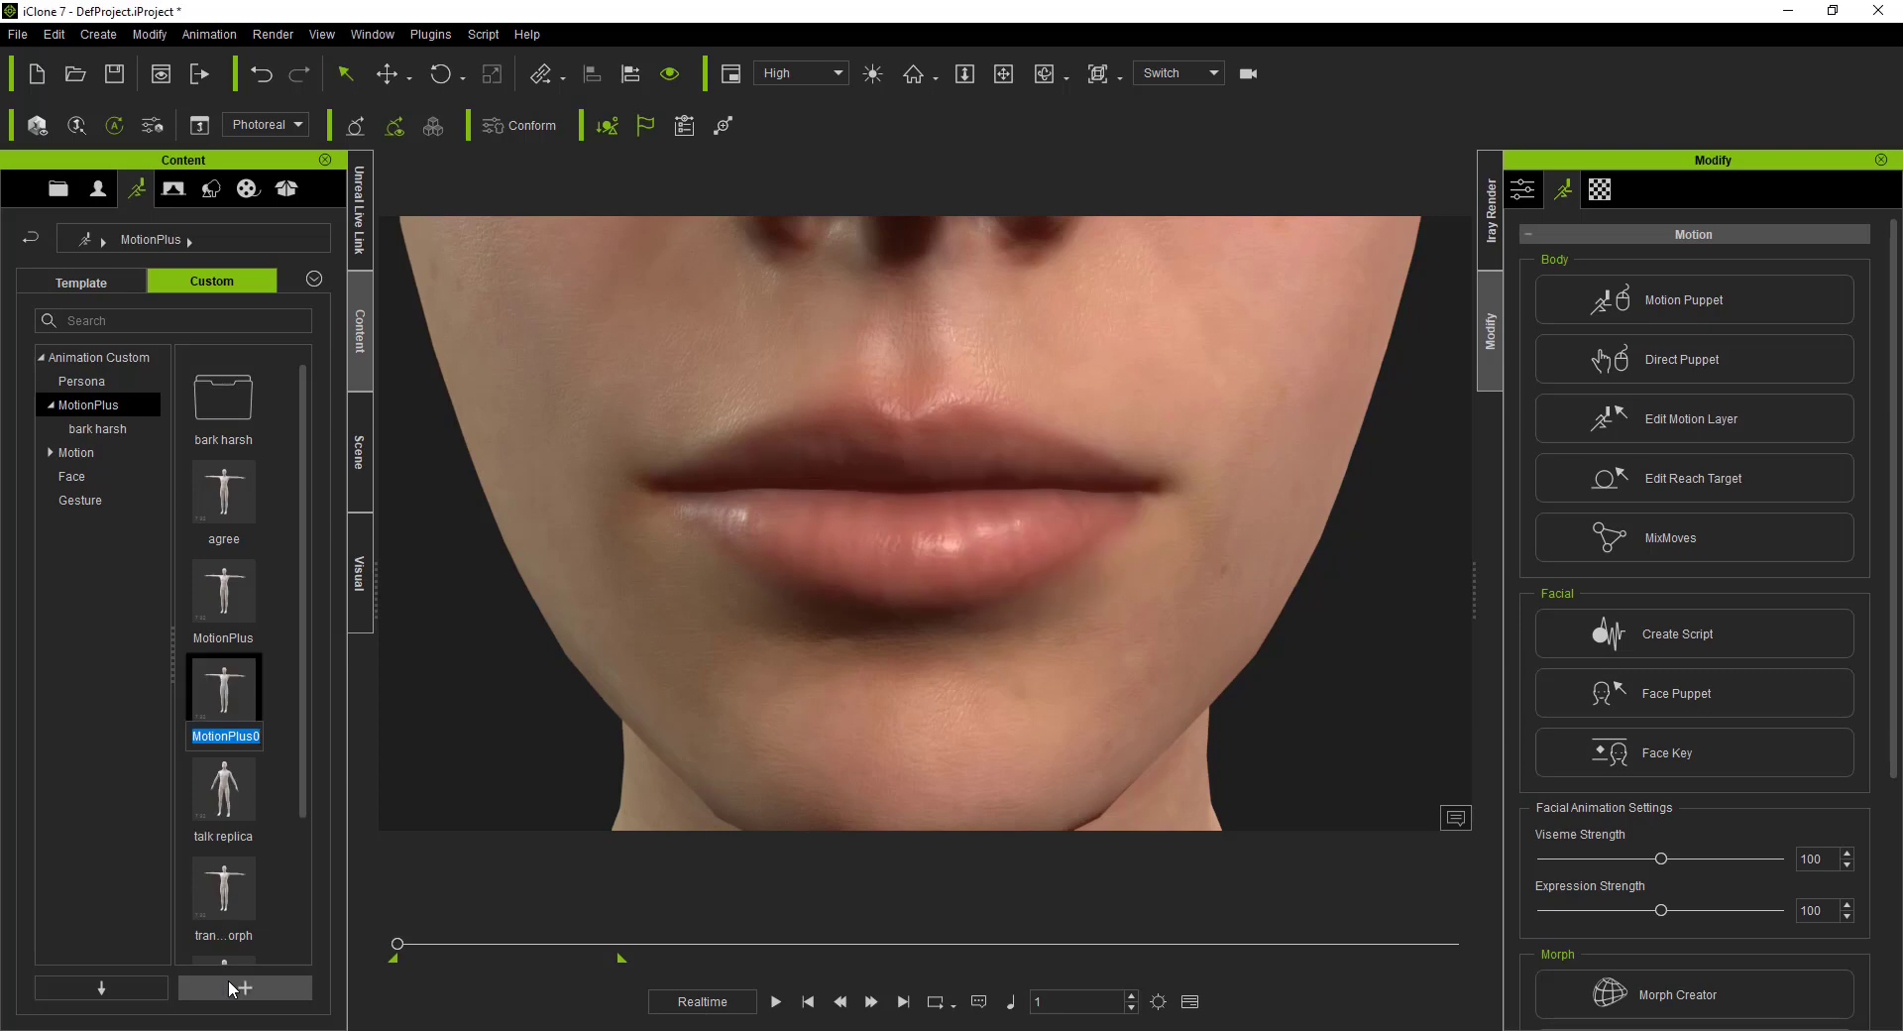
Step: Rename the MotionPlus0 clip to 'test done' and zoom the view out to face and neck
type("test done")
key("Return")
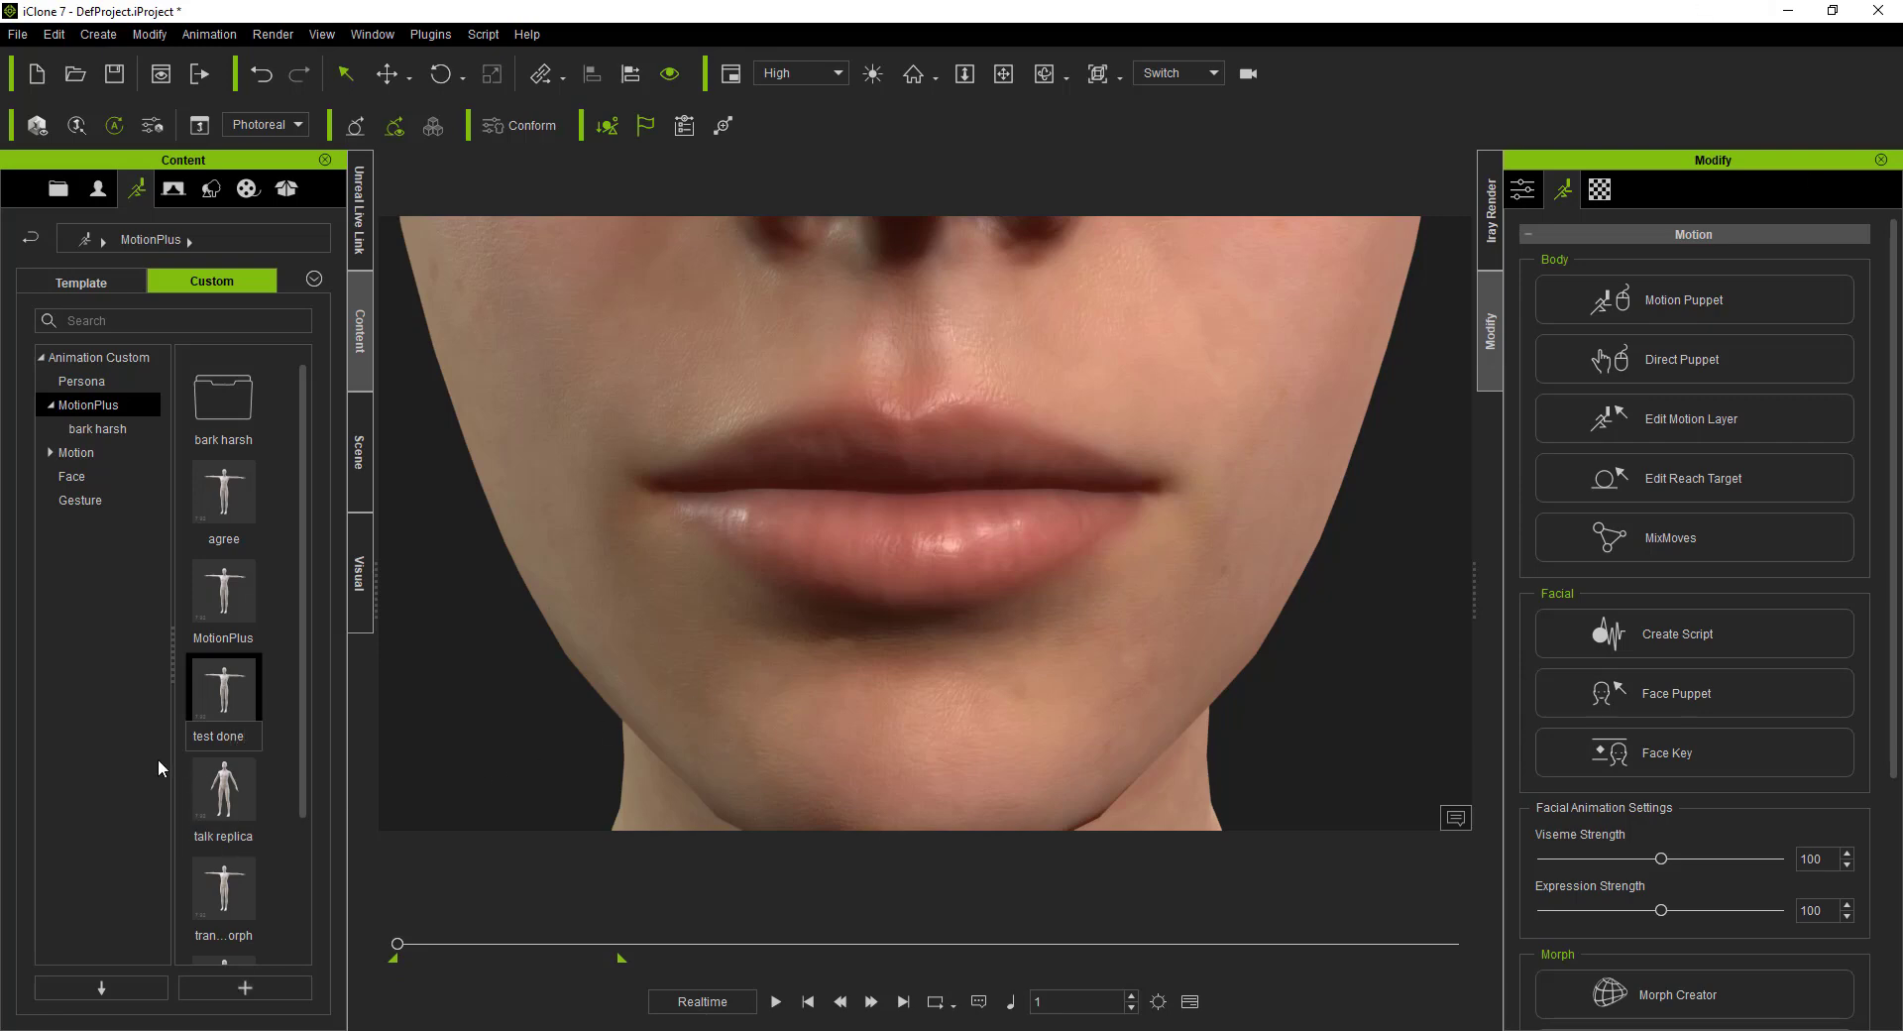
left_click(157, 758)
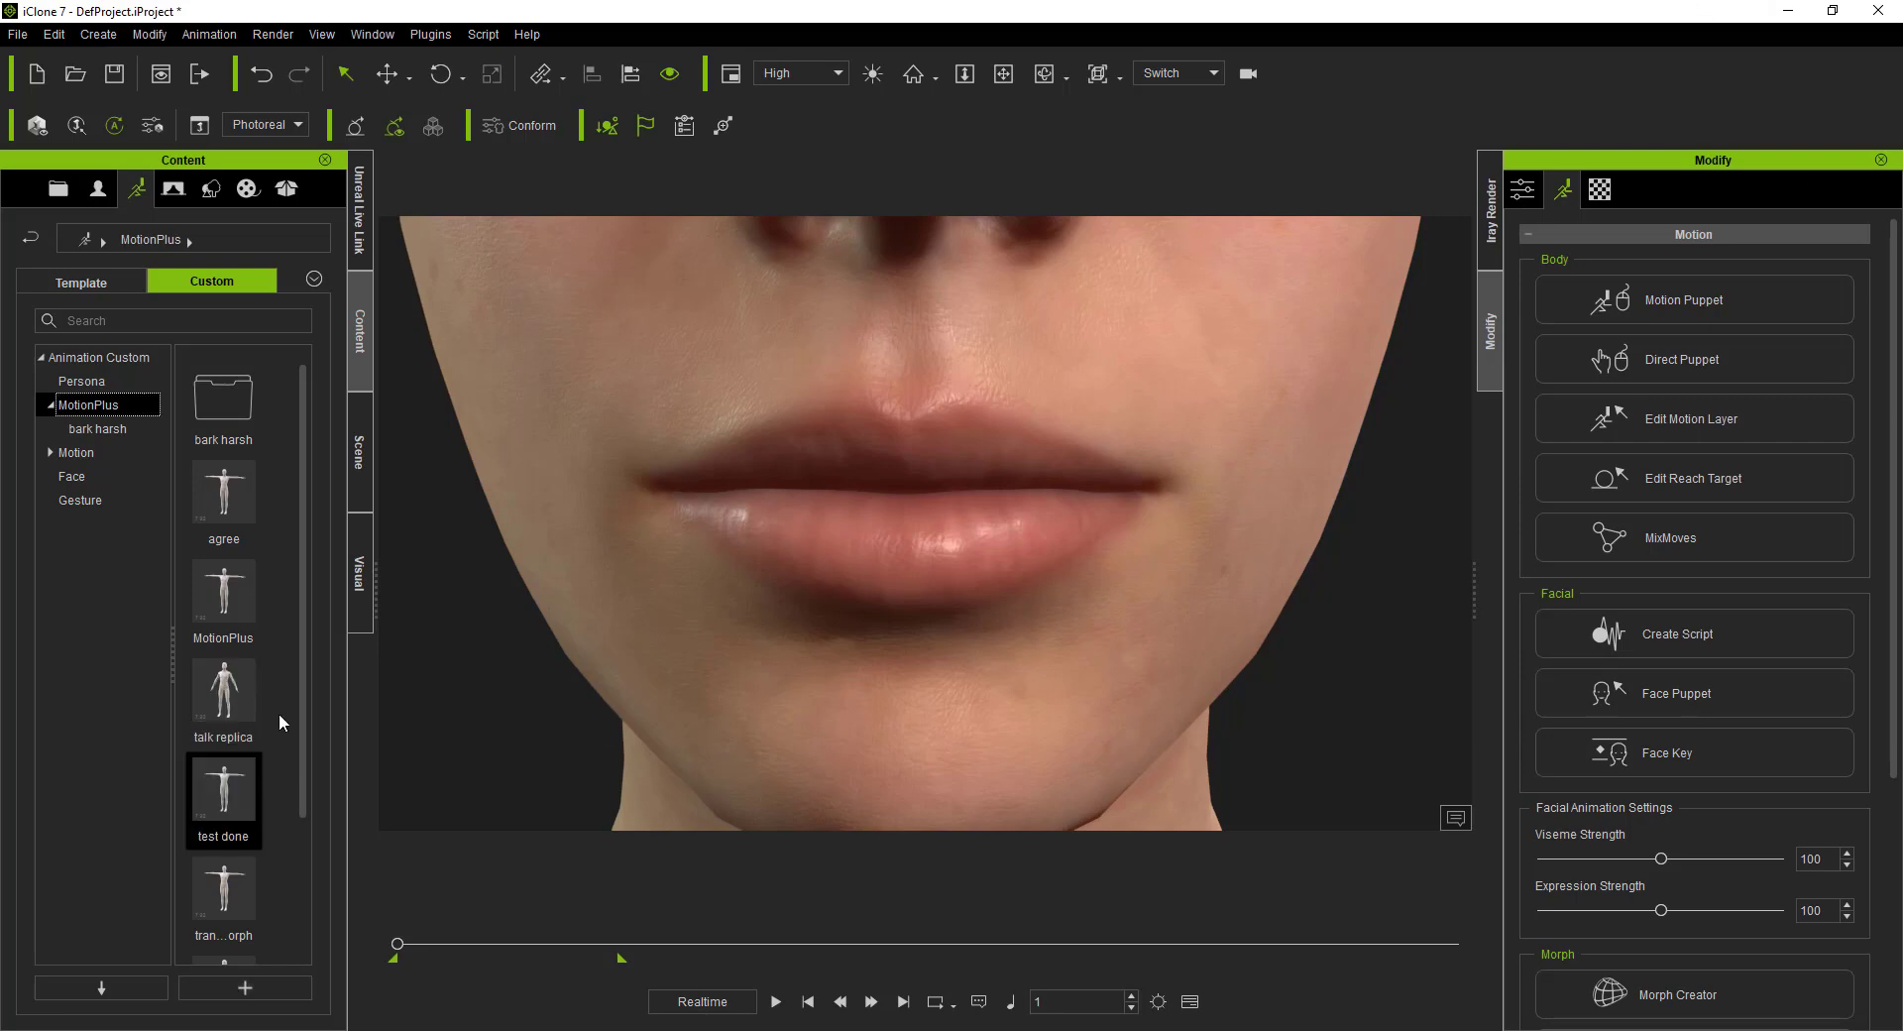
left_click(808, 1002)
scroll(925, 589, "down", 5)
scroll(930, 536, "up", 5)
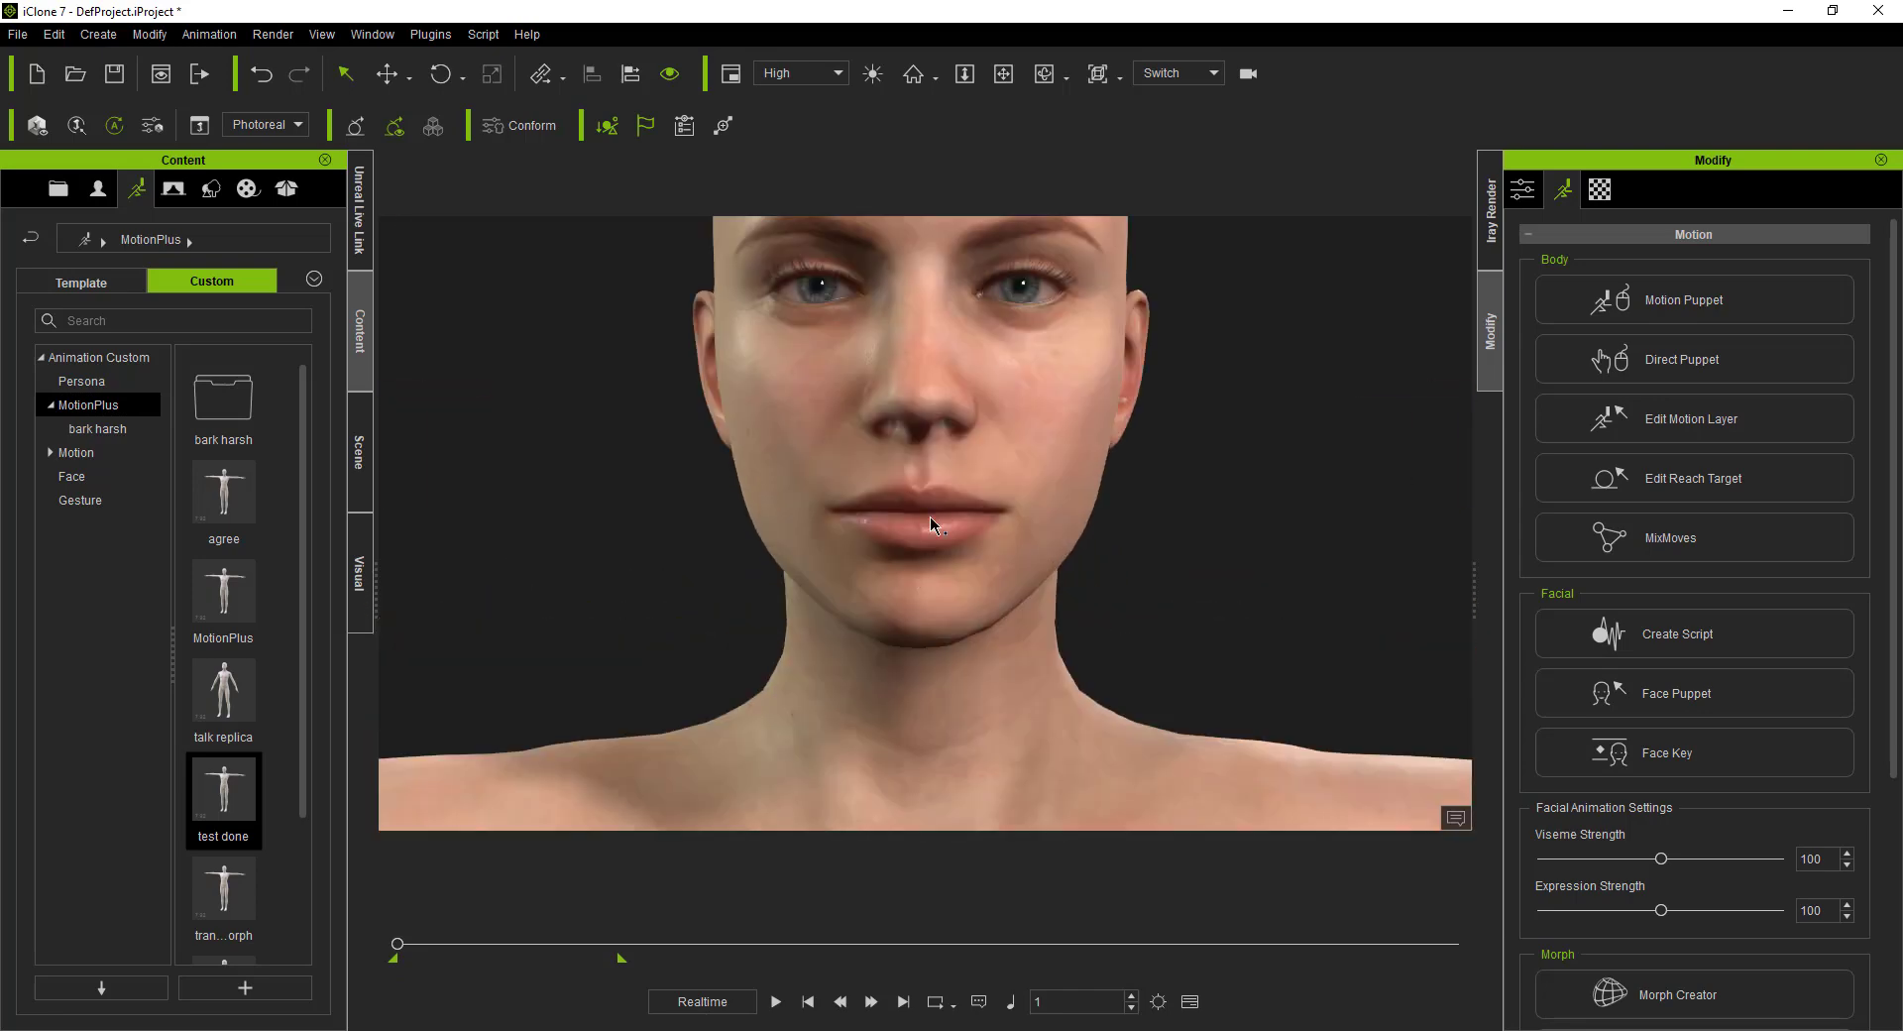
Step: Switch the viewport to look through Camera and apply Face Zoom on the head
right_click(929, 525)
left_click(999, 798)
left_click(1180, 73)
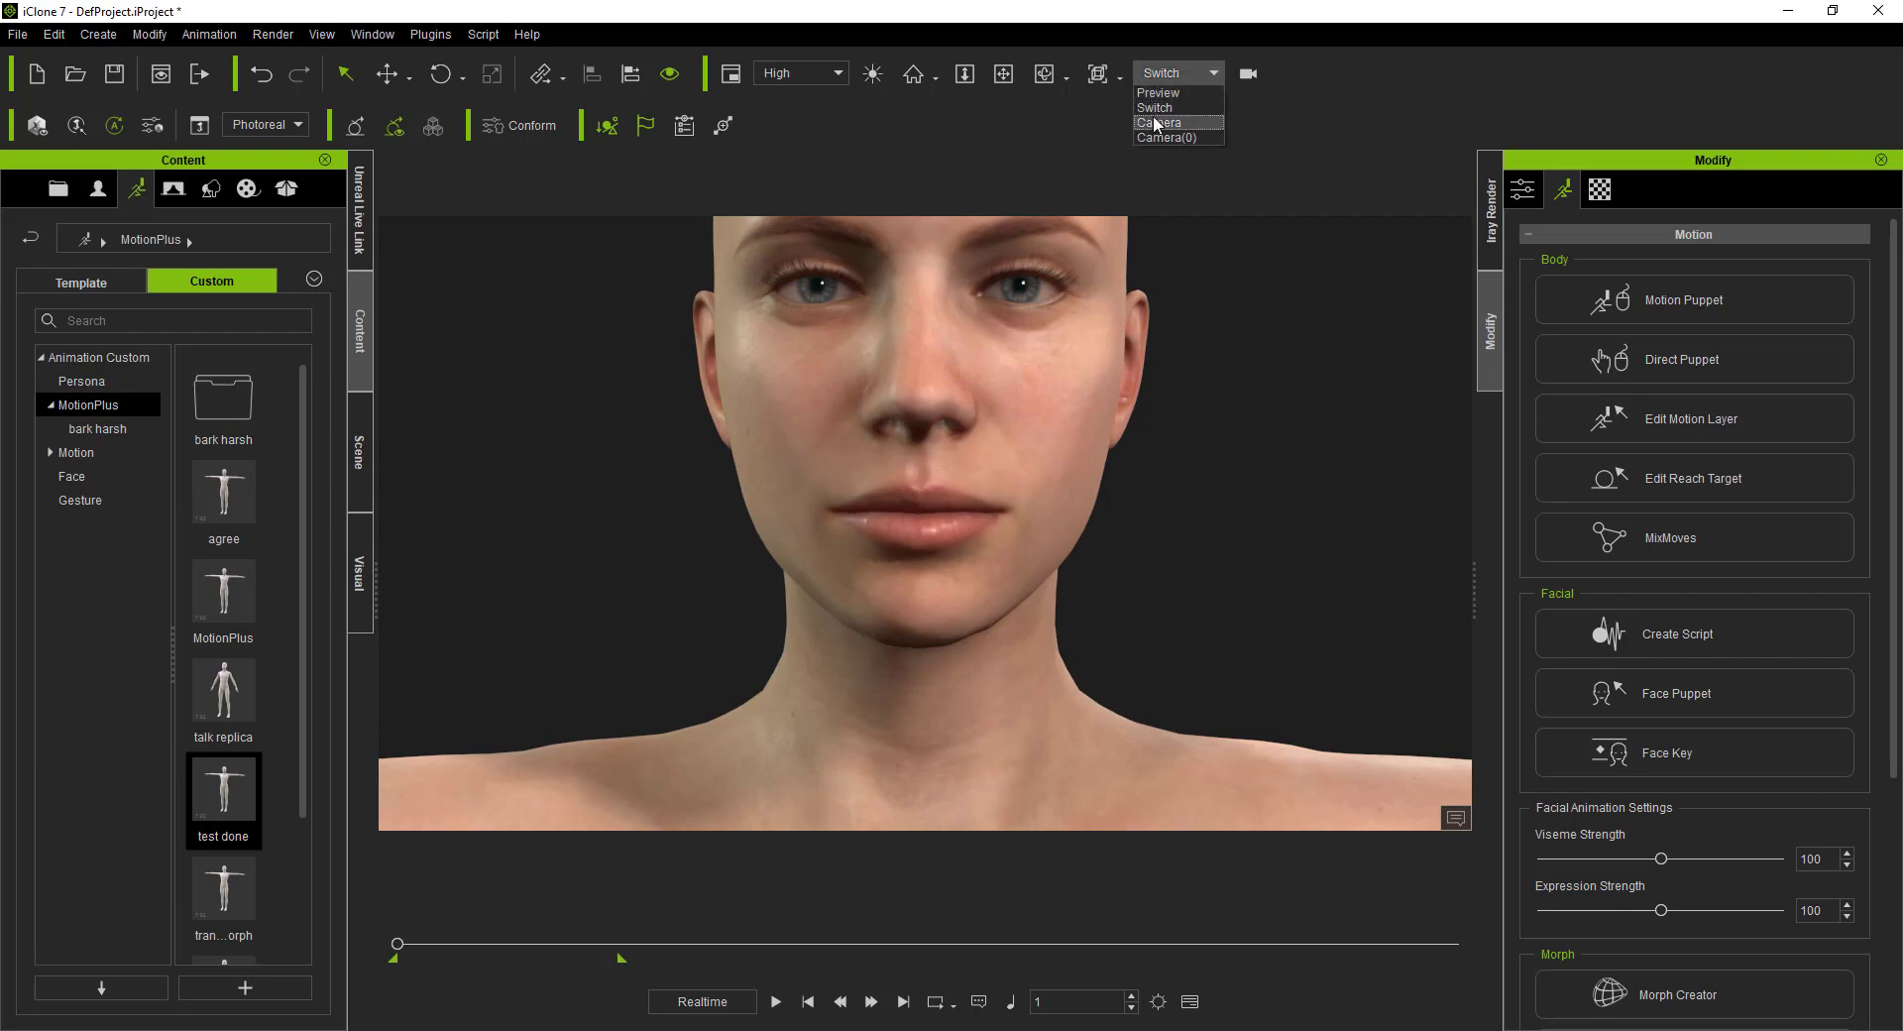
left_click(1152, 122)
left_click(1003, 74)
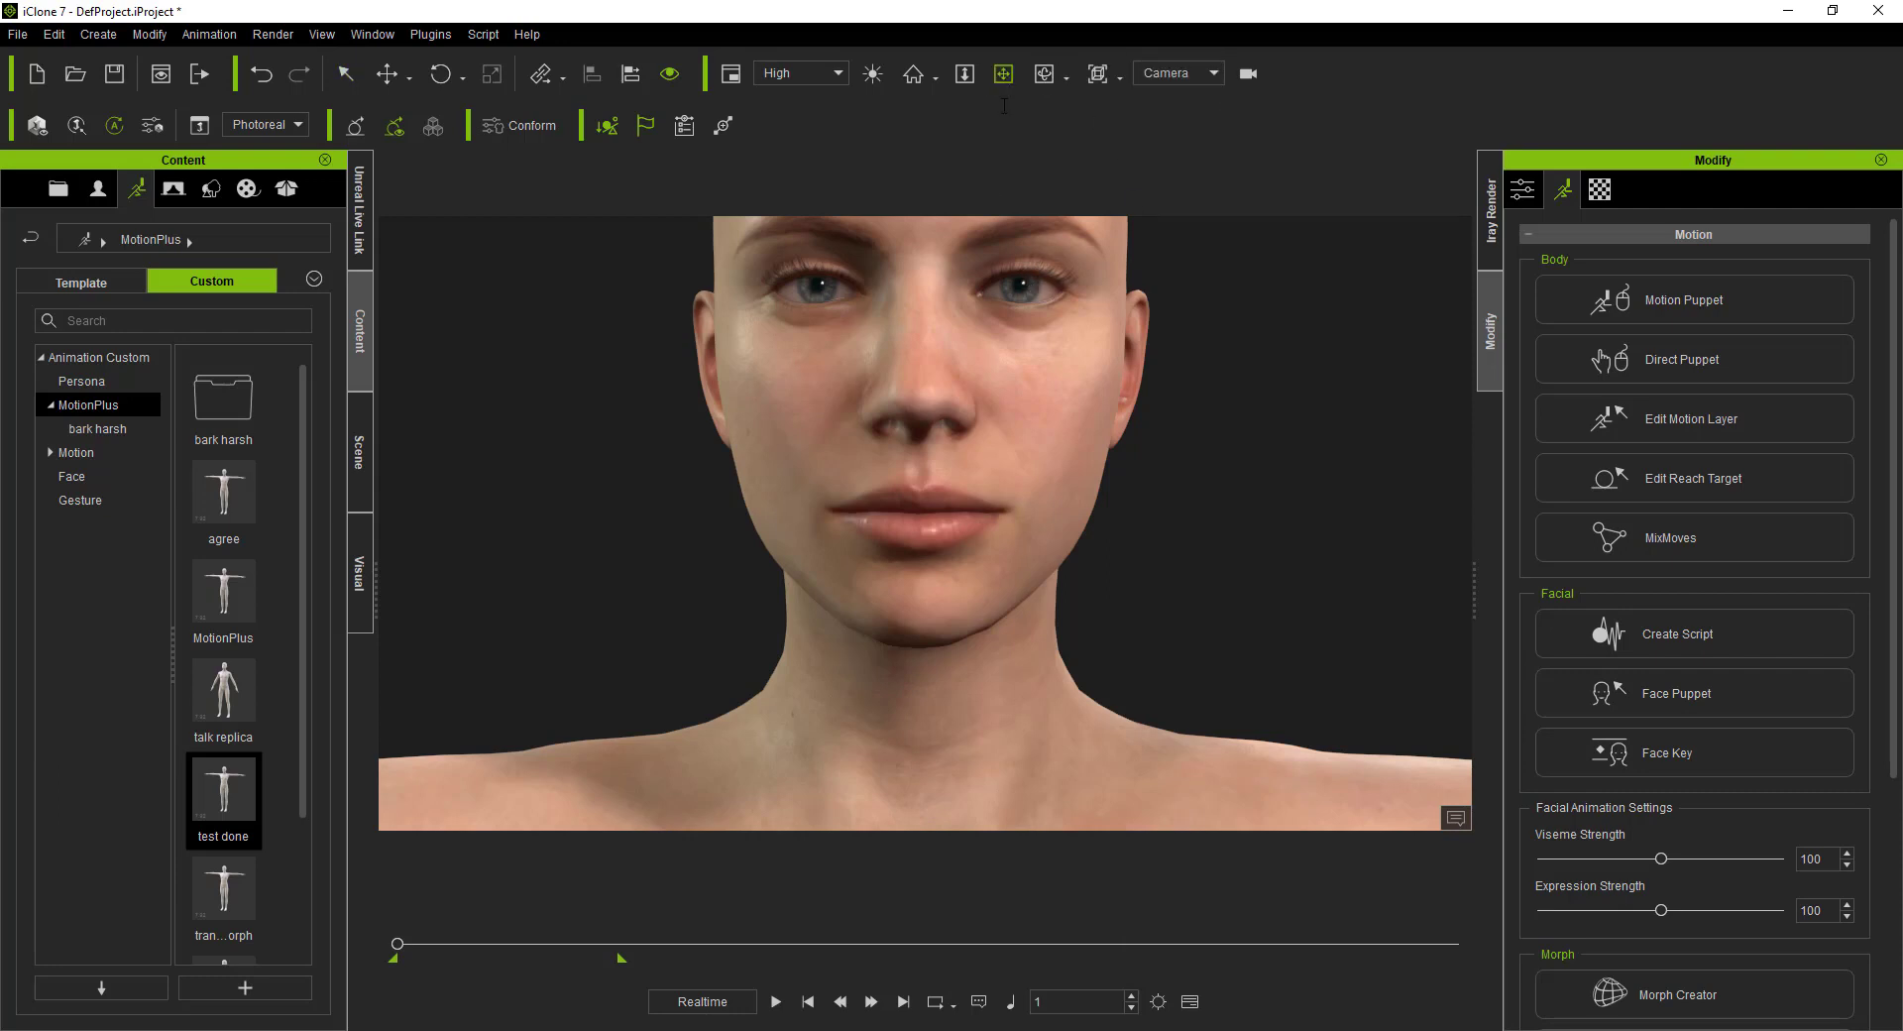
Step: Preview the animation twice, then show the Scene list of objects
left_click(775, 1001)
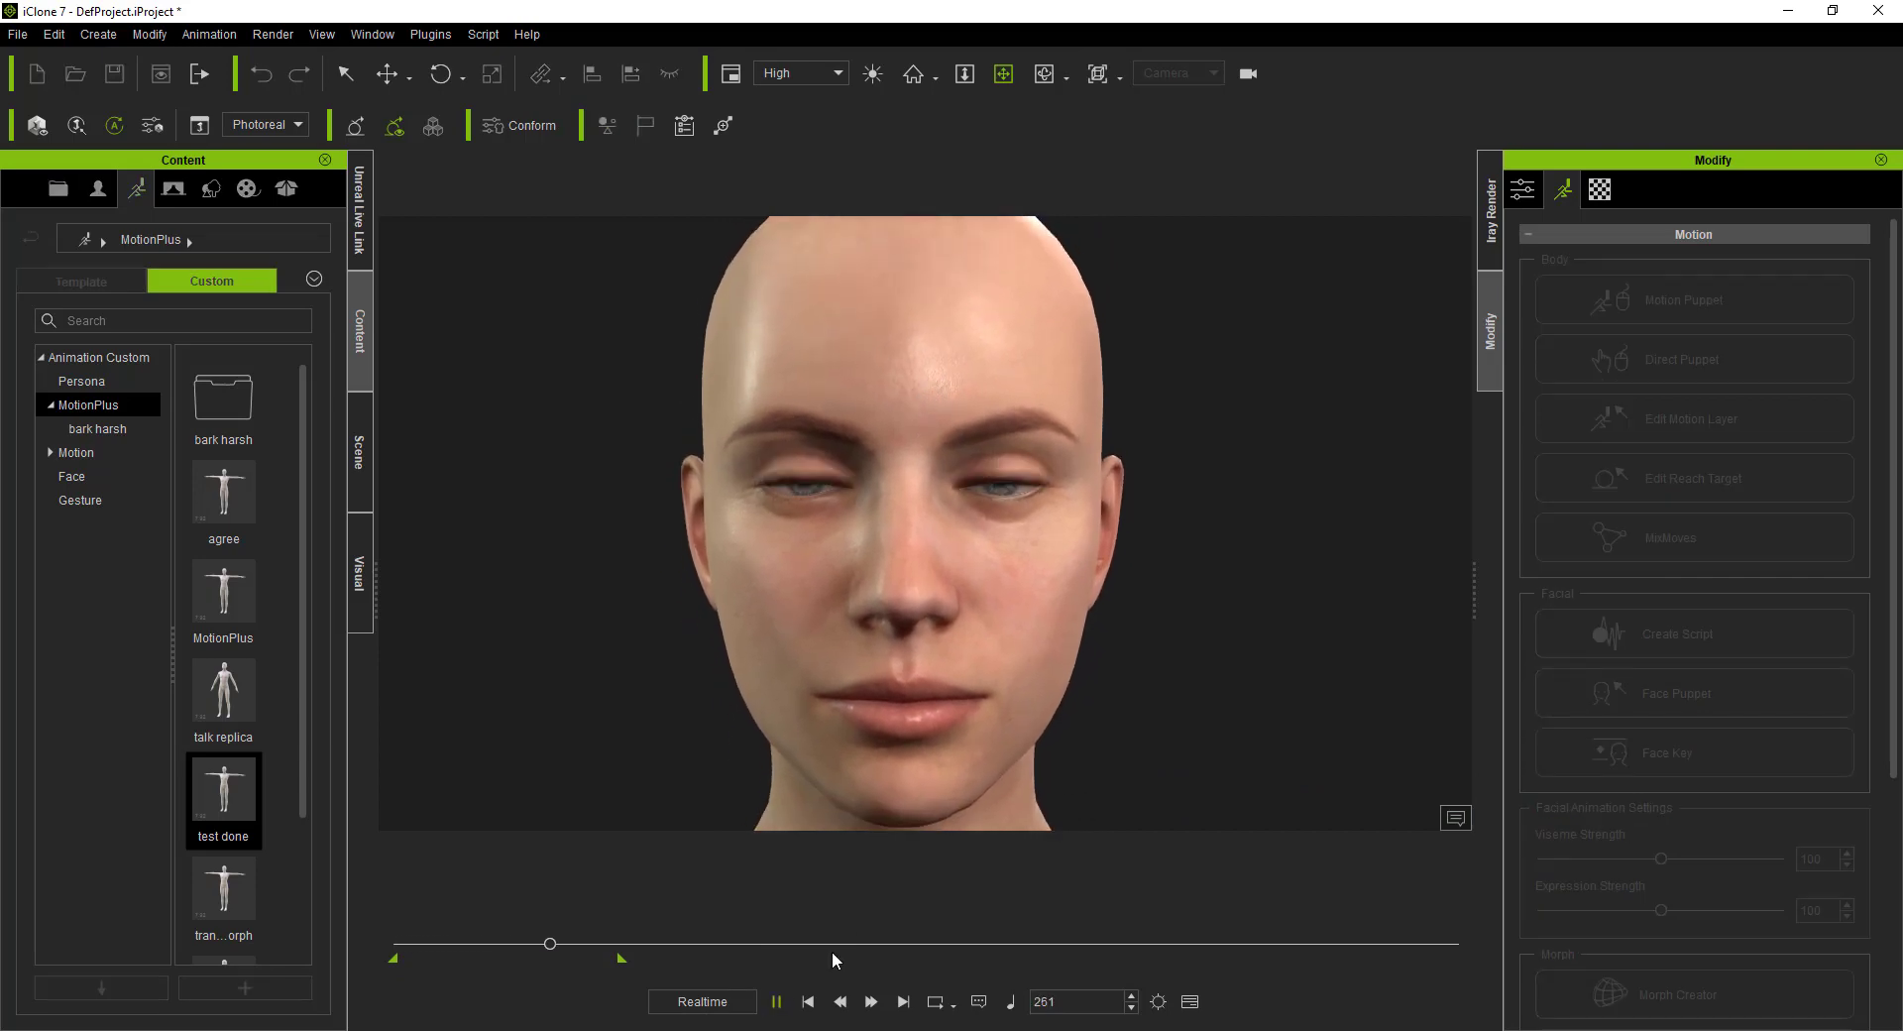
left_click(776, 1001)
left_click(778, 1003)
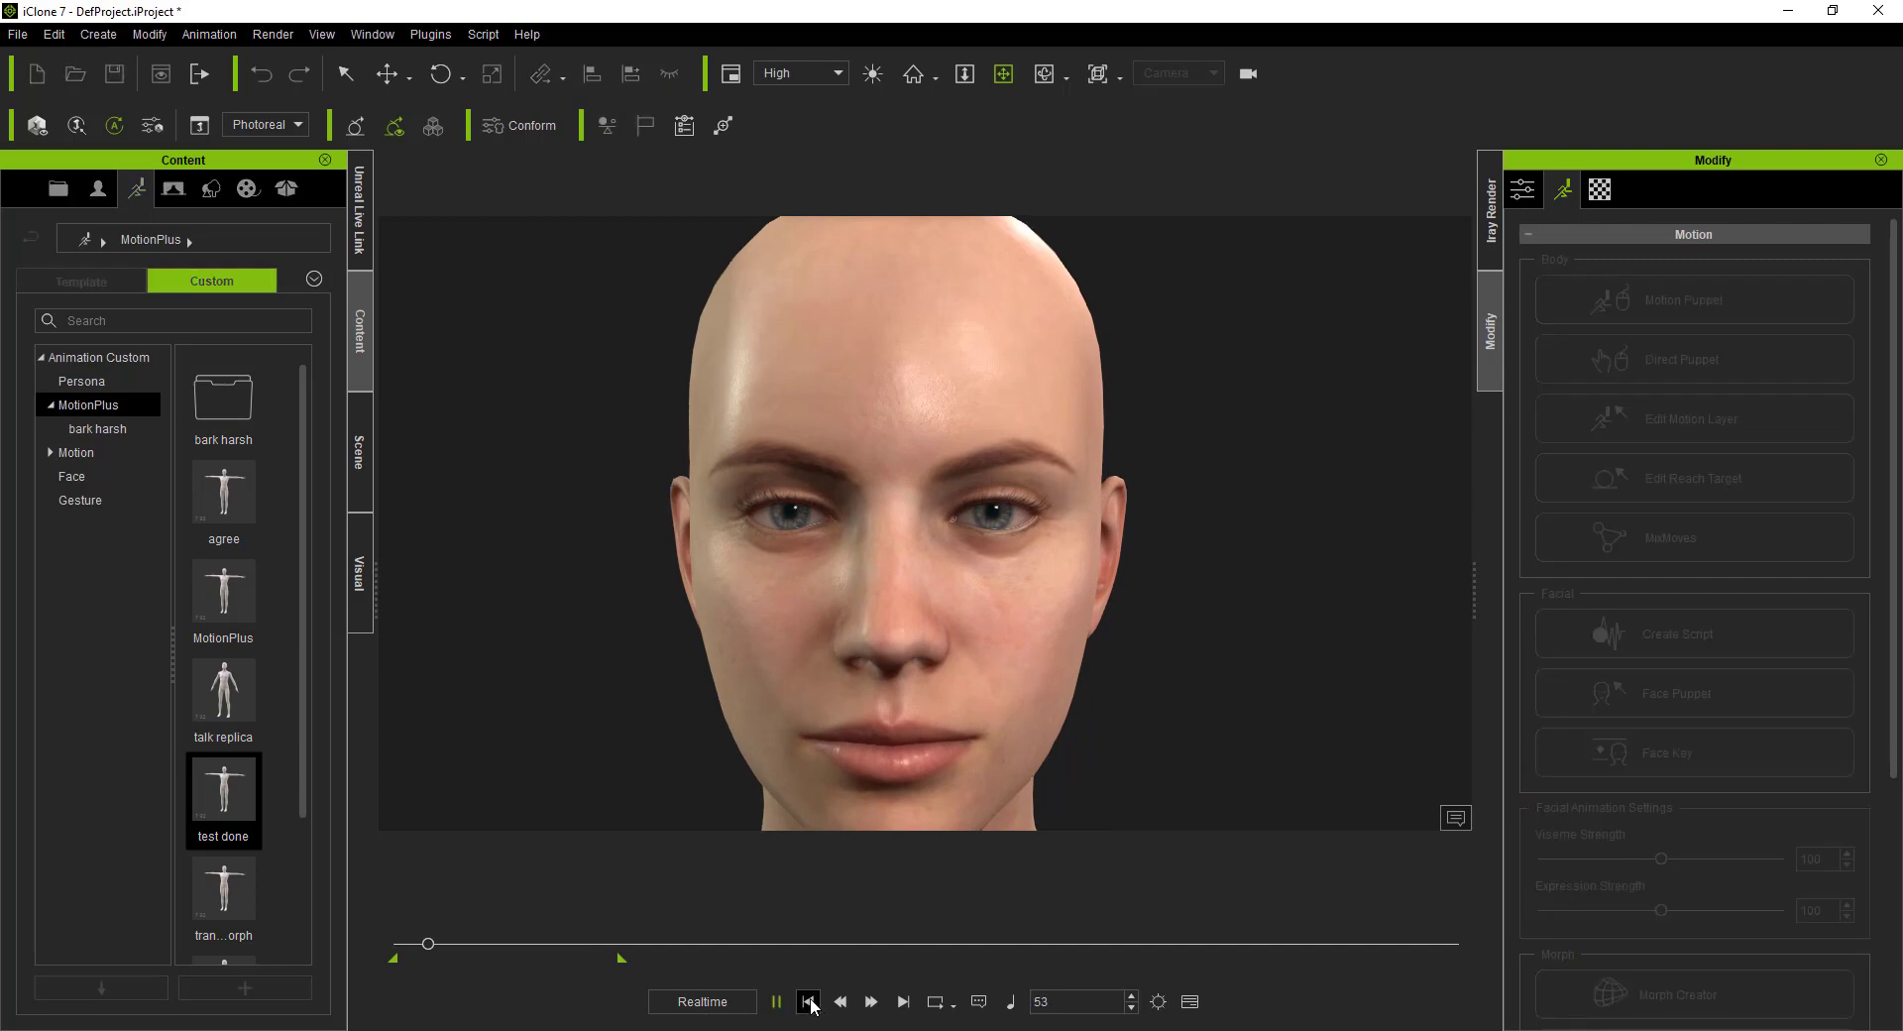
left_click(808, 1003)
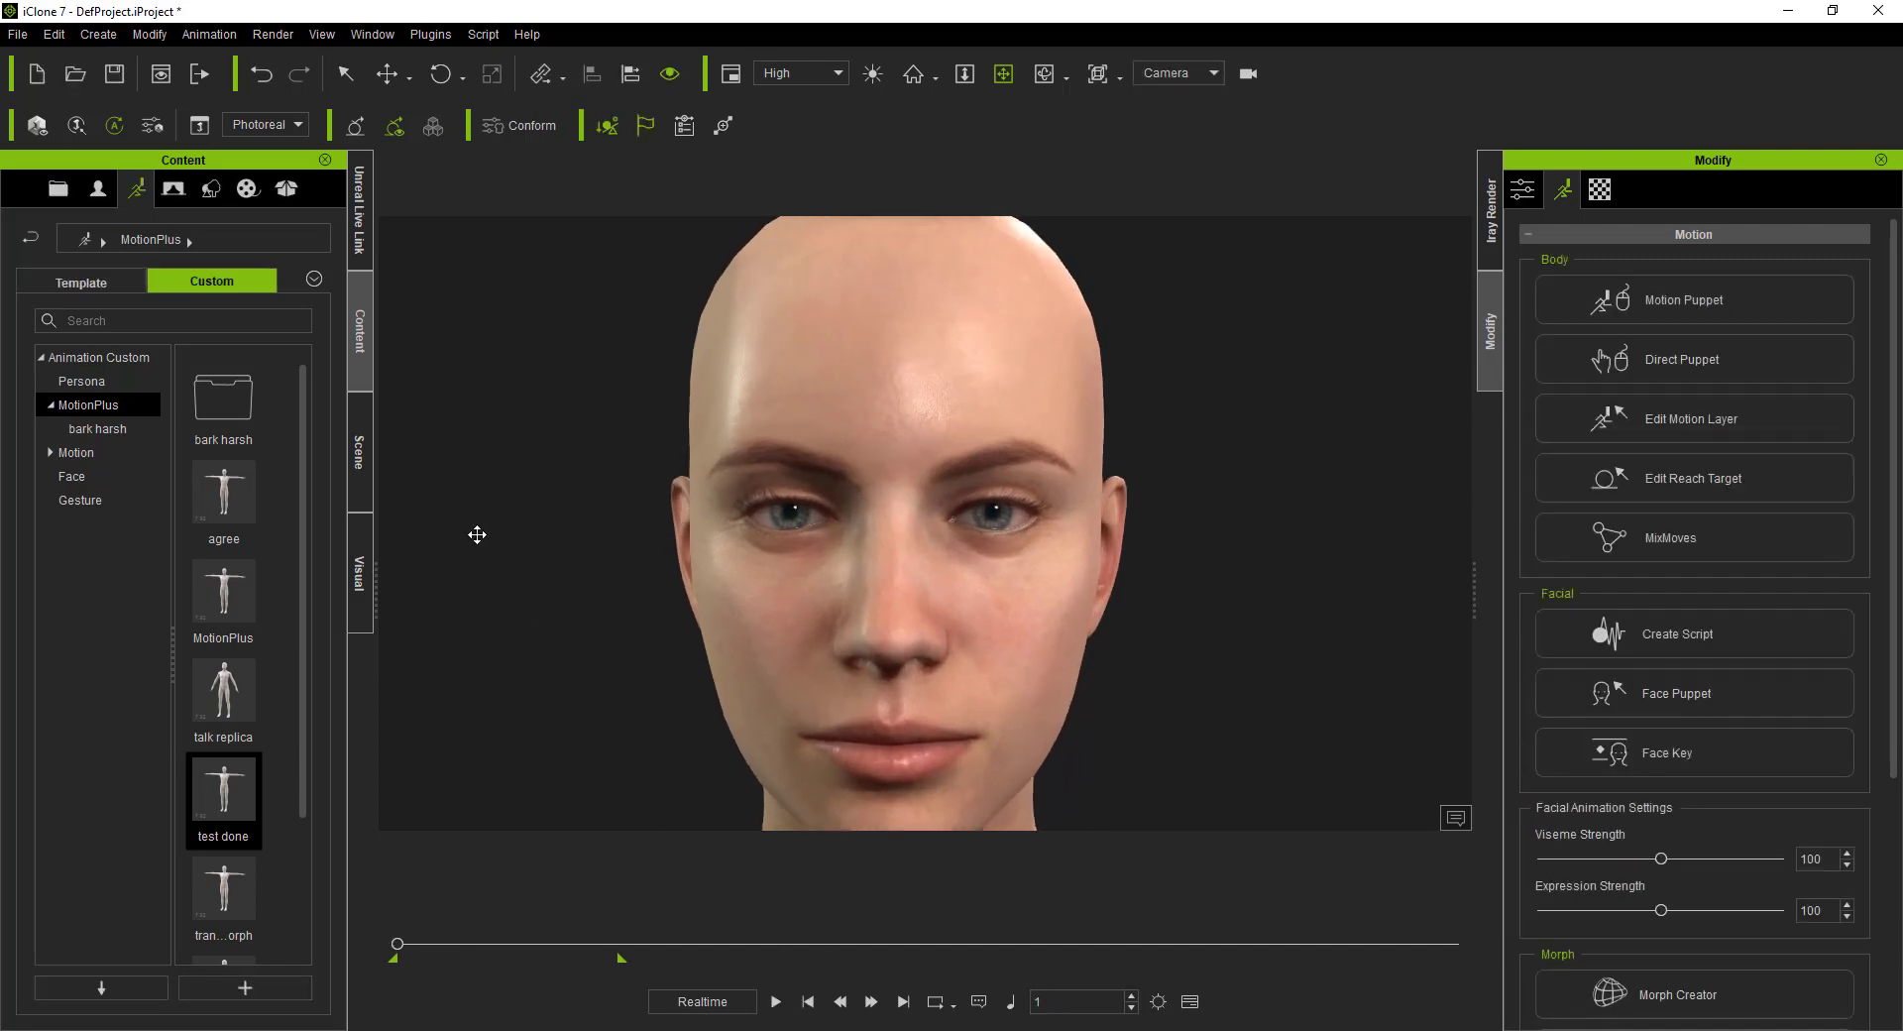
left_click(361, 476)
Step: Select the Camera in the Scene list, then clear the viewport selection
left_click(146, 394)
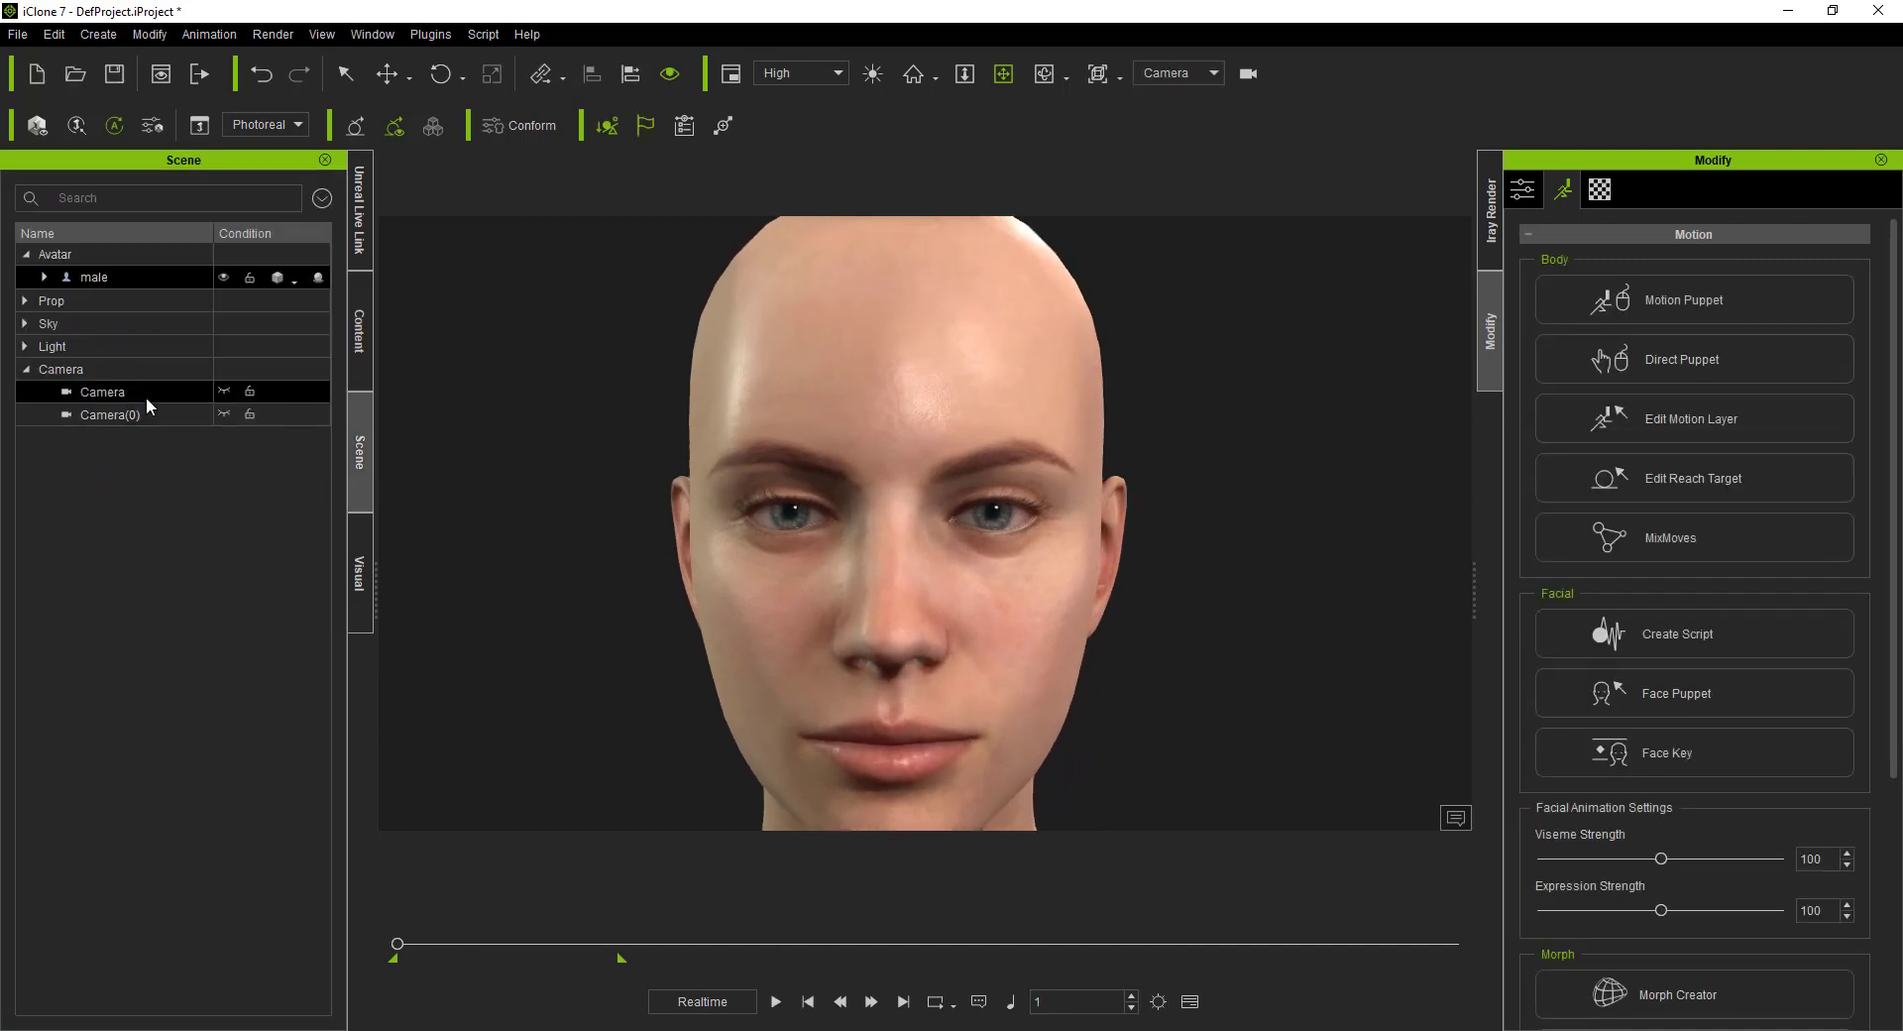
right_click(1129, 388)
left_click(1199, 587)
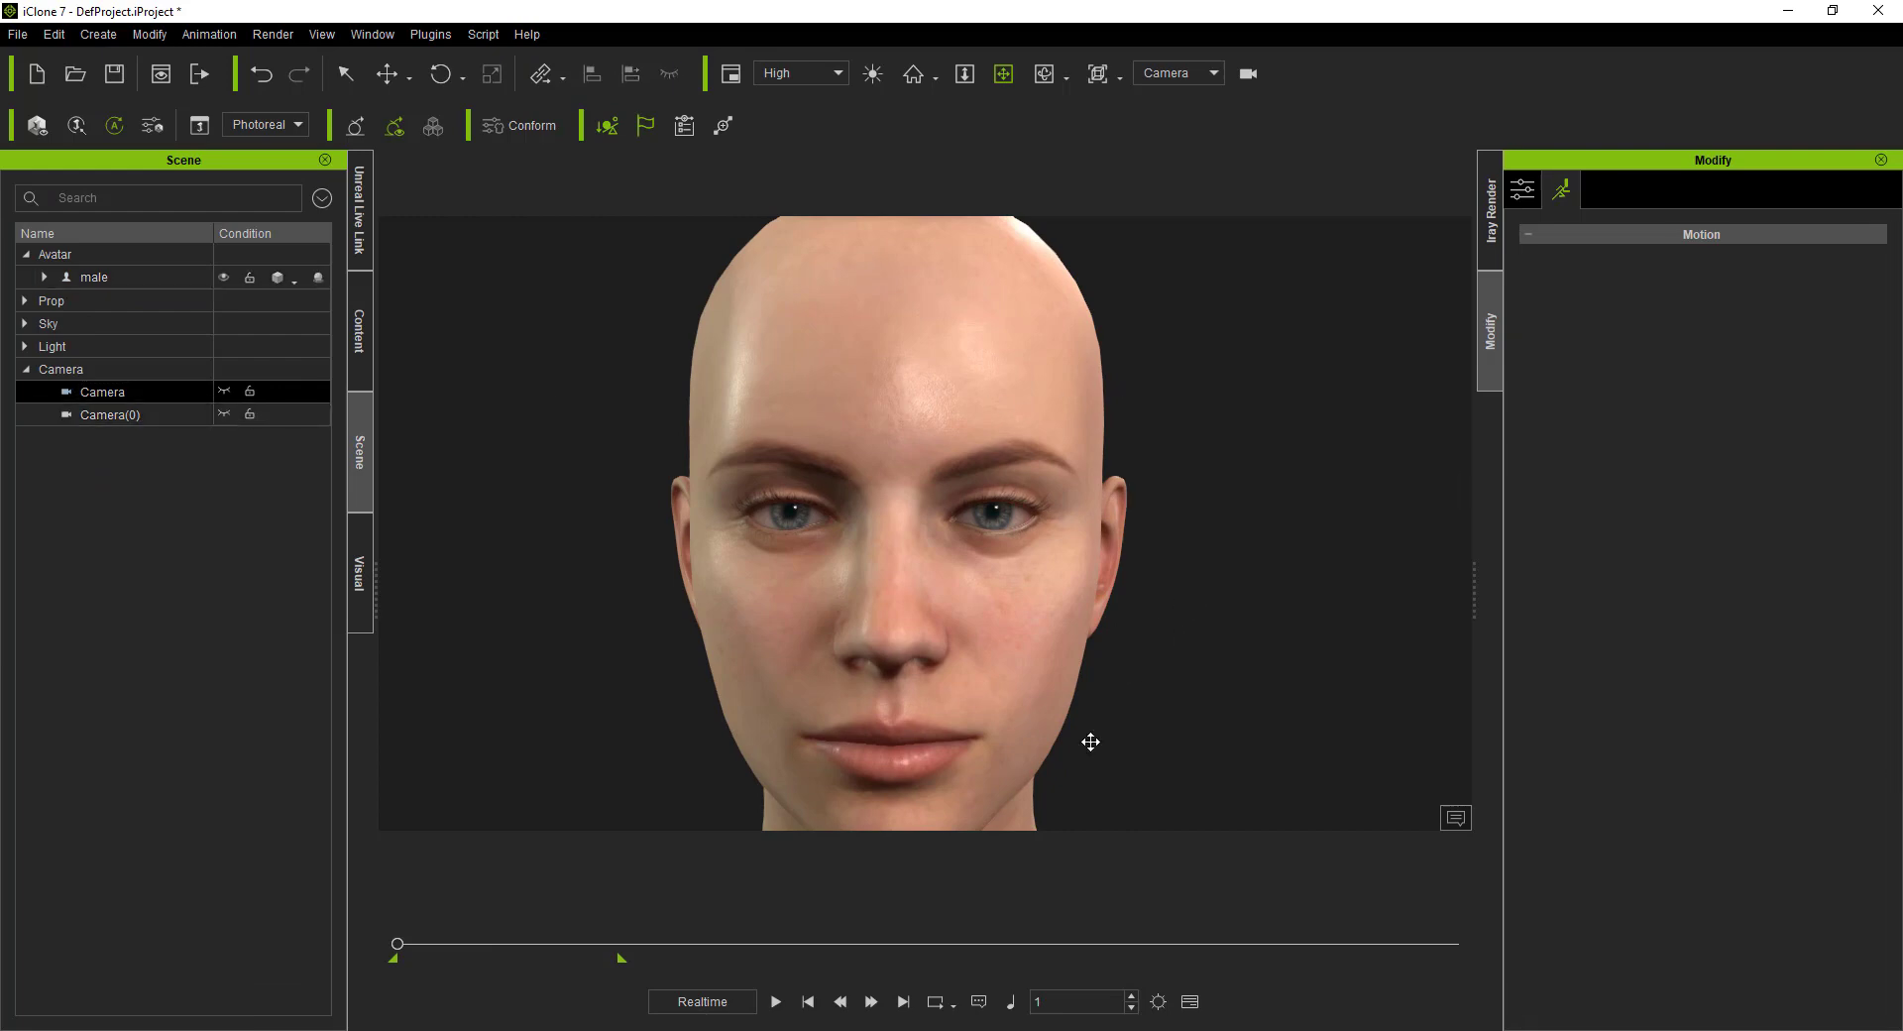
scroll(942, 614, "down", 3)
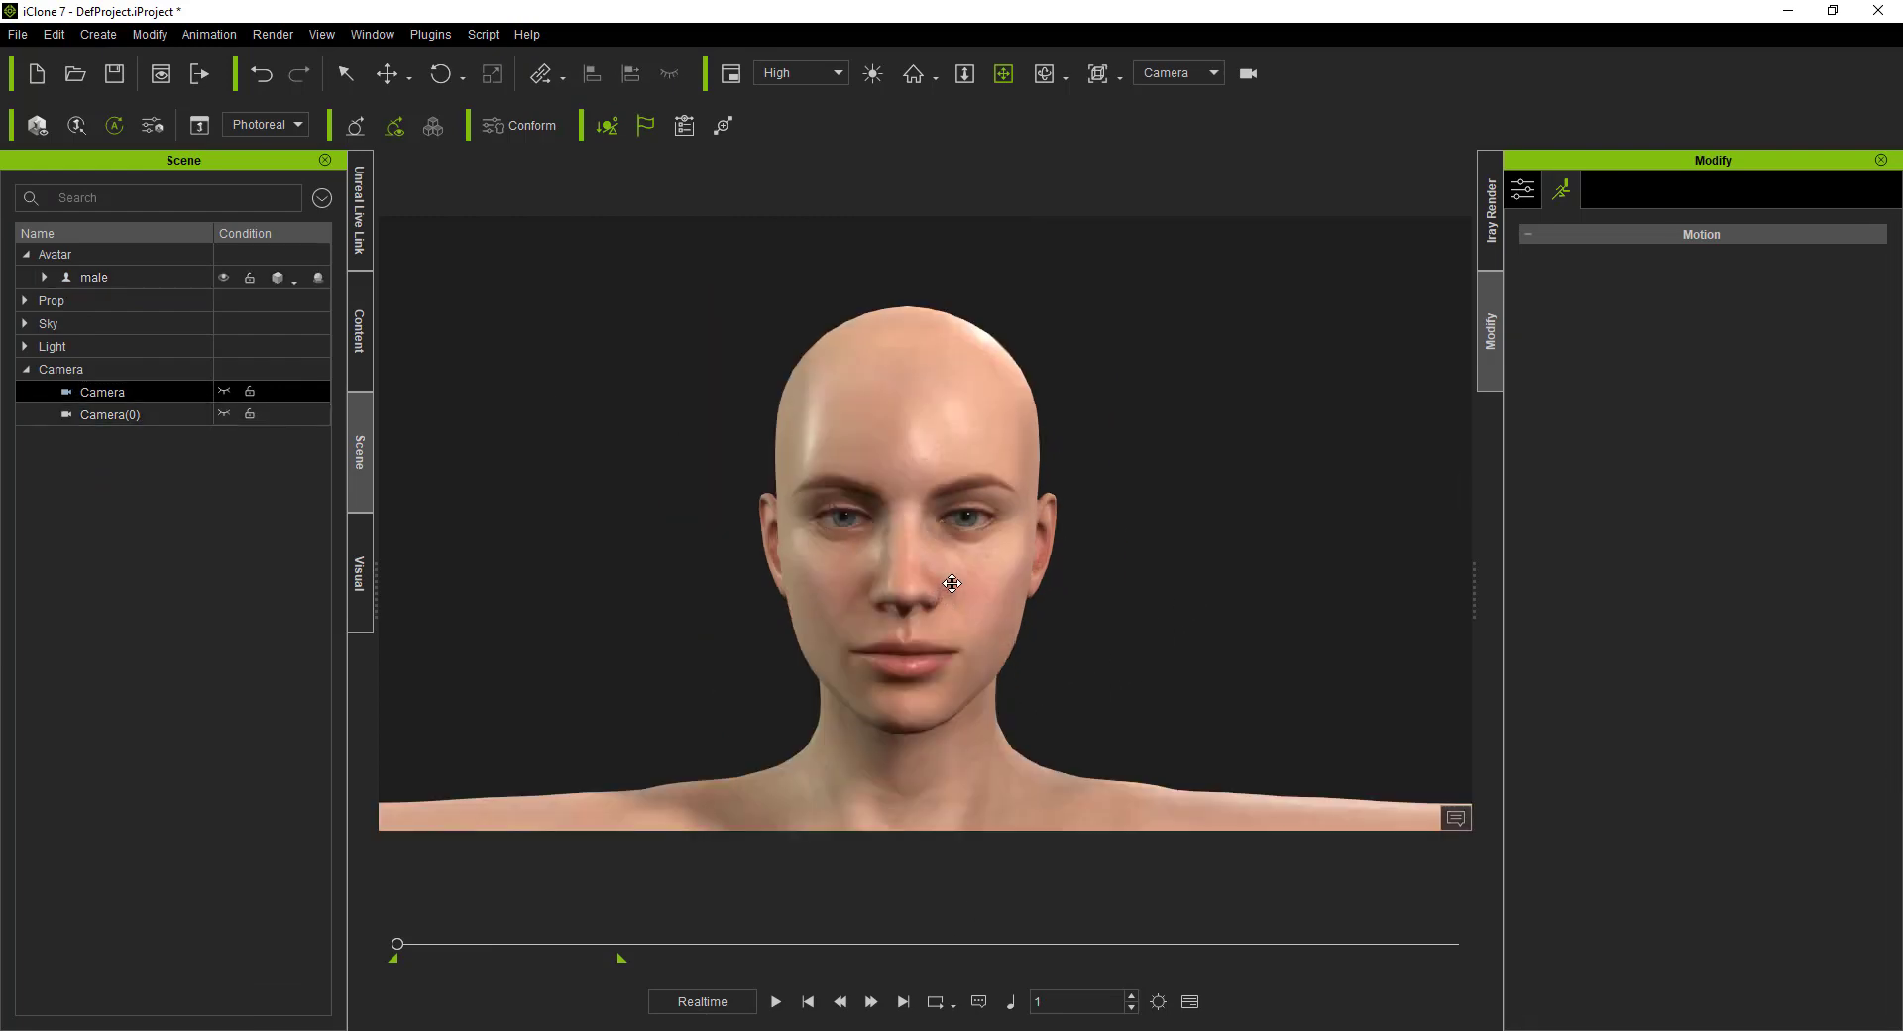
Step: Zoom and pan the camera to centre the whole head, then return to the MotionPlus library
left_click(964, 74)
left_click_drag(989, 255, 1001, 120)
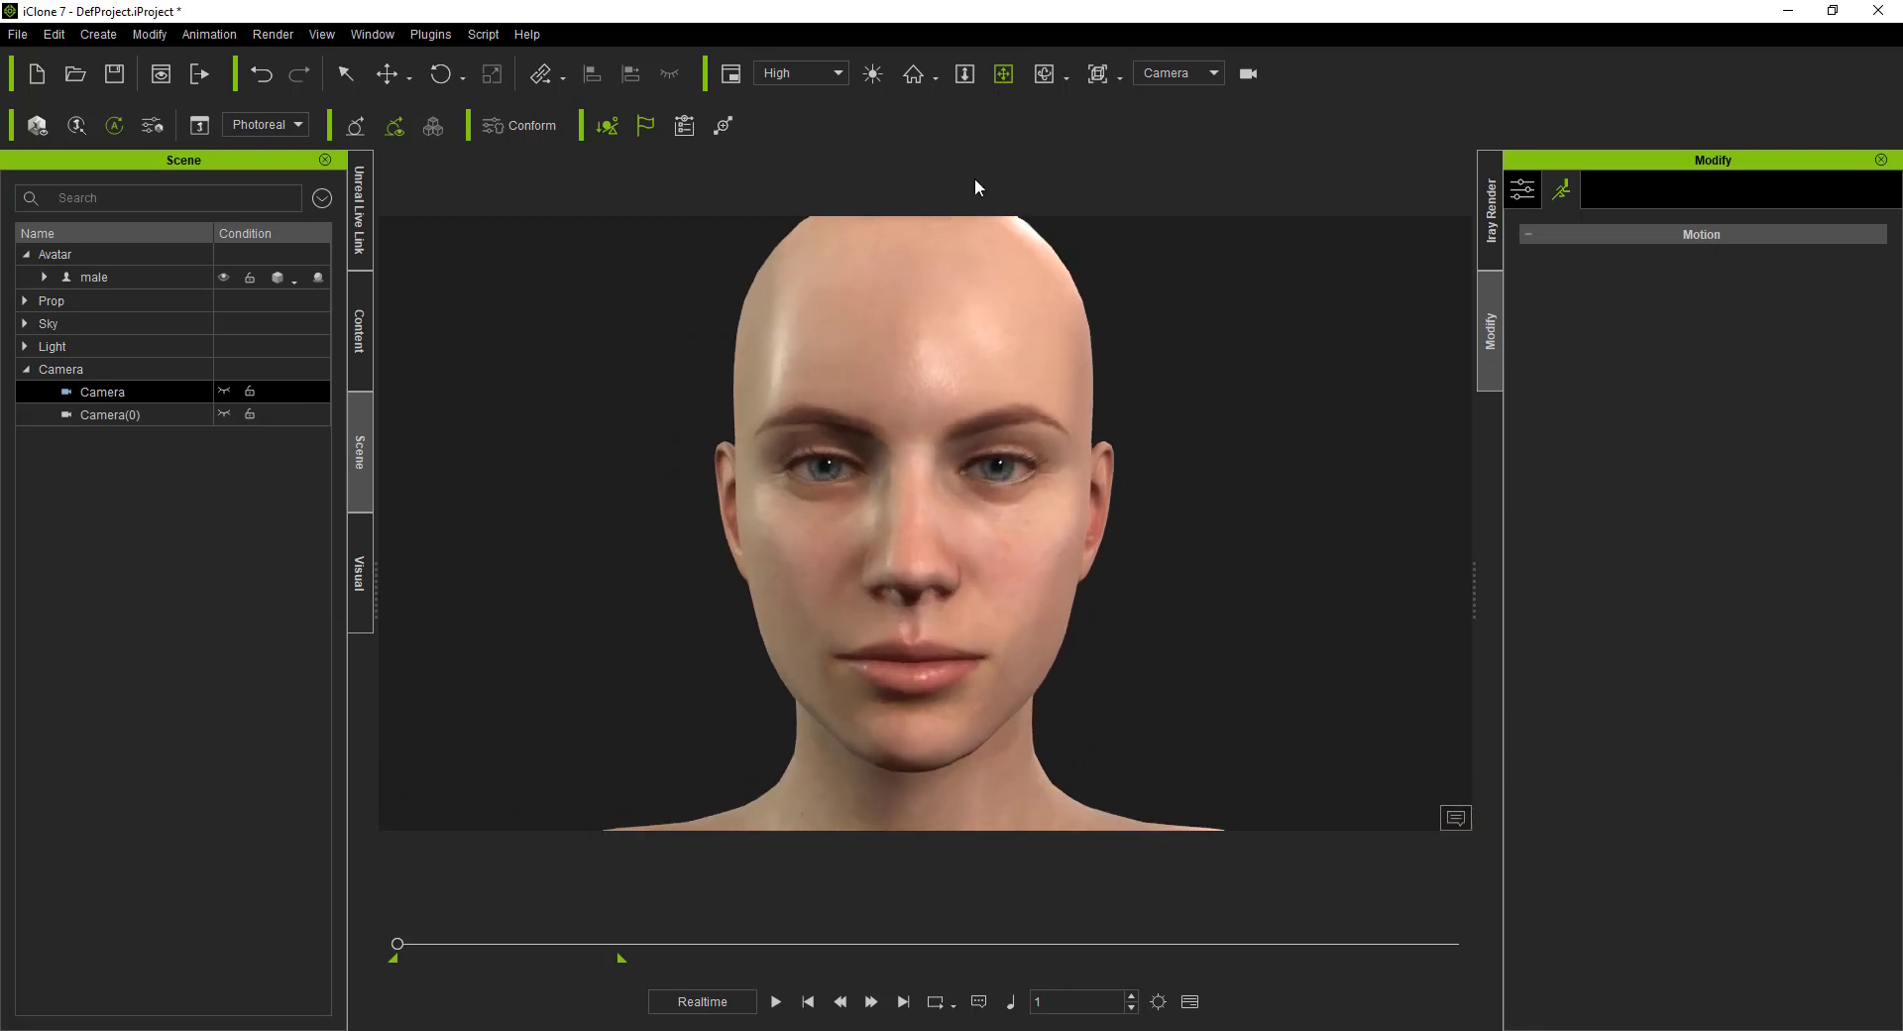
left_click_drag(975, 187, 977, 339)
left_click(364, 535)
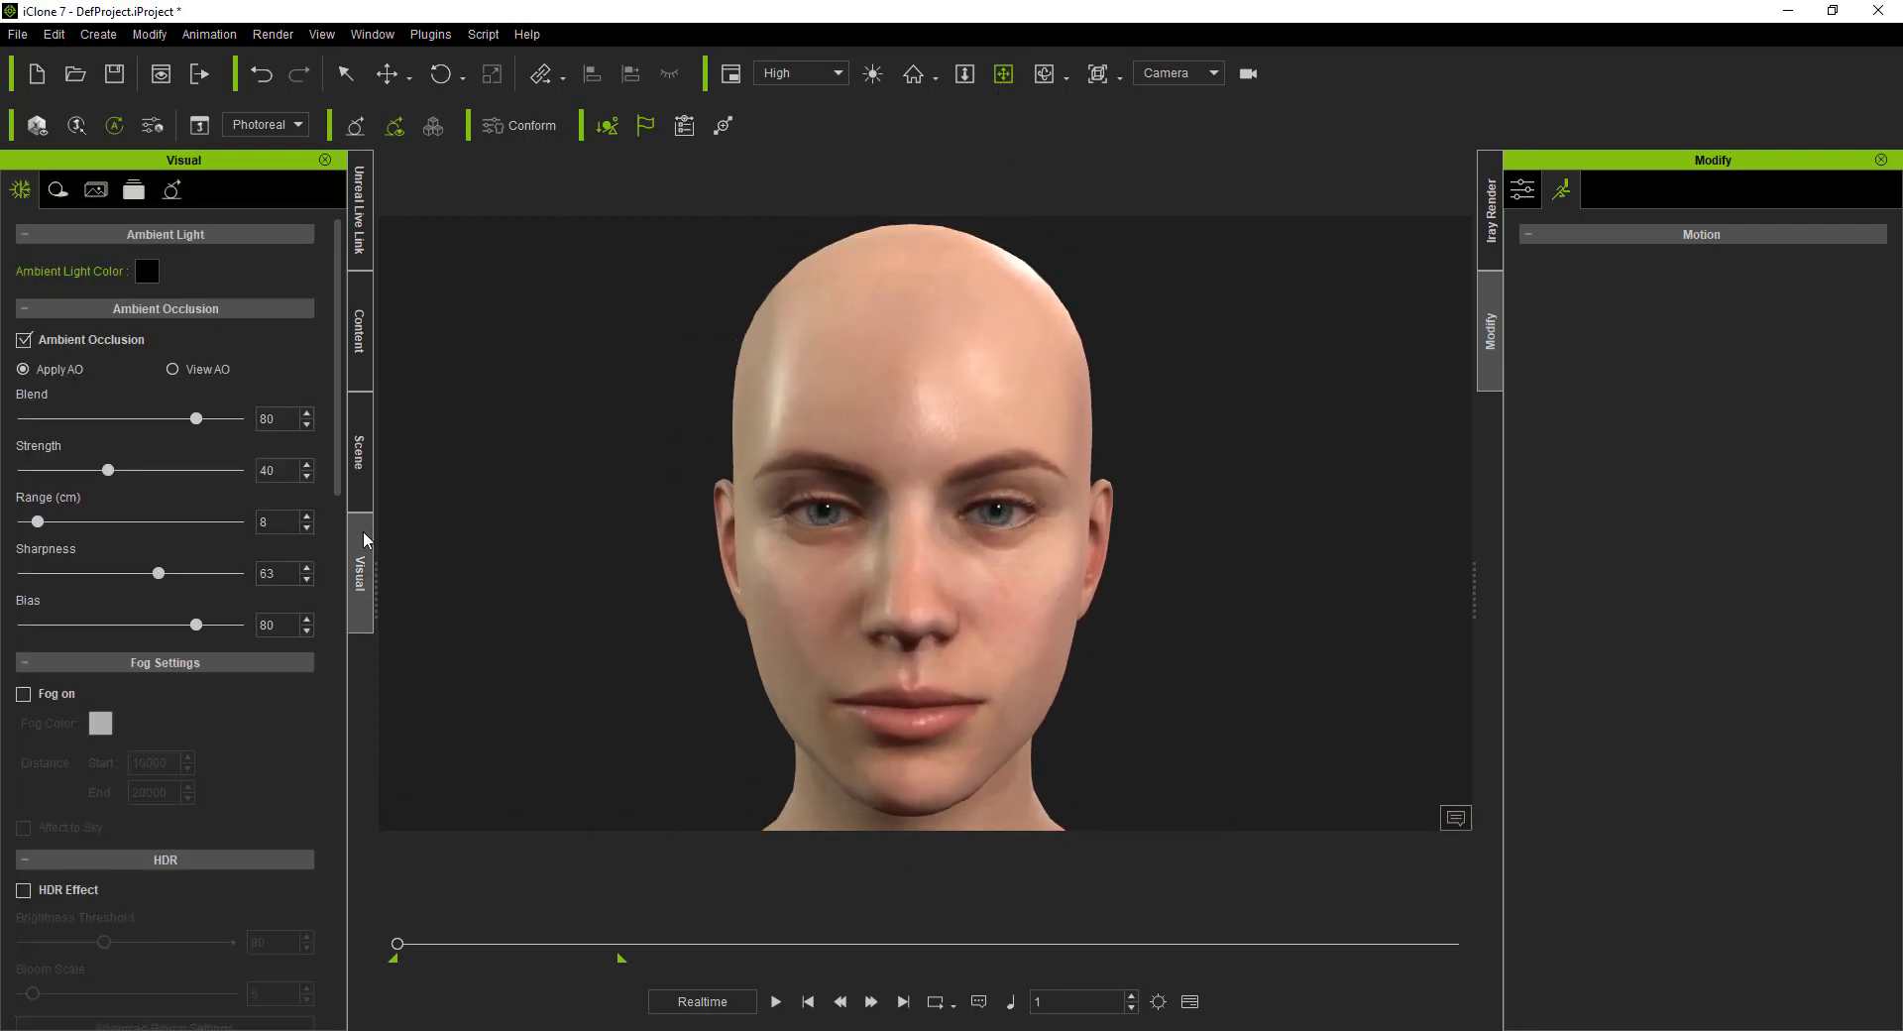
left_click(356, 342)
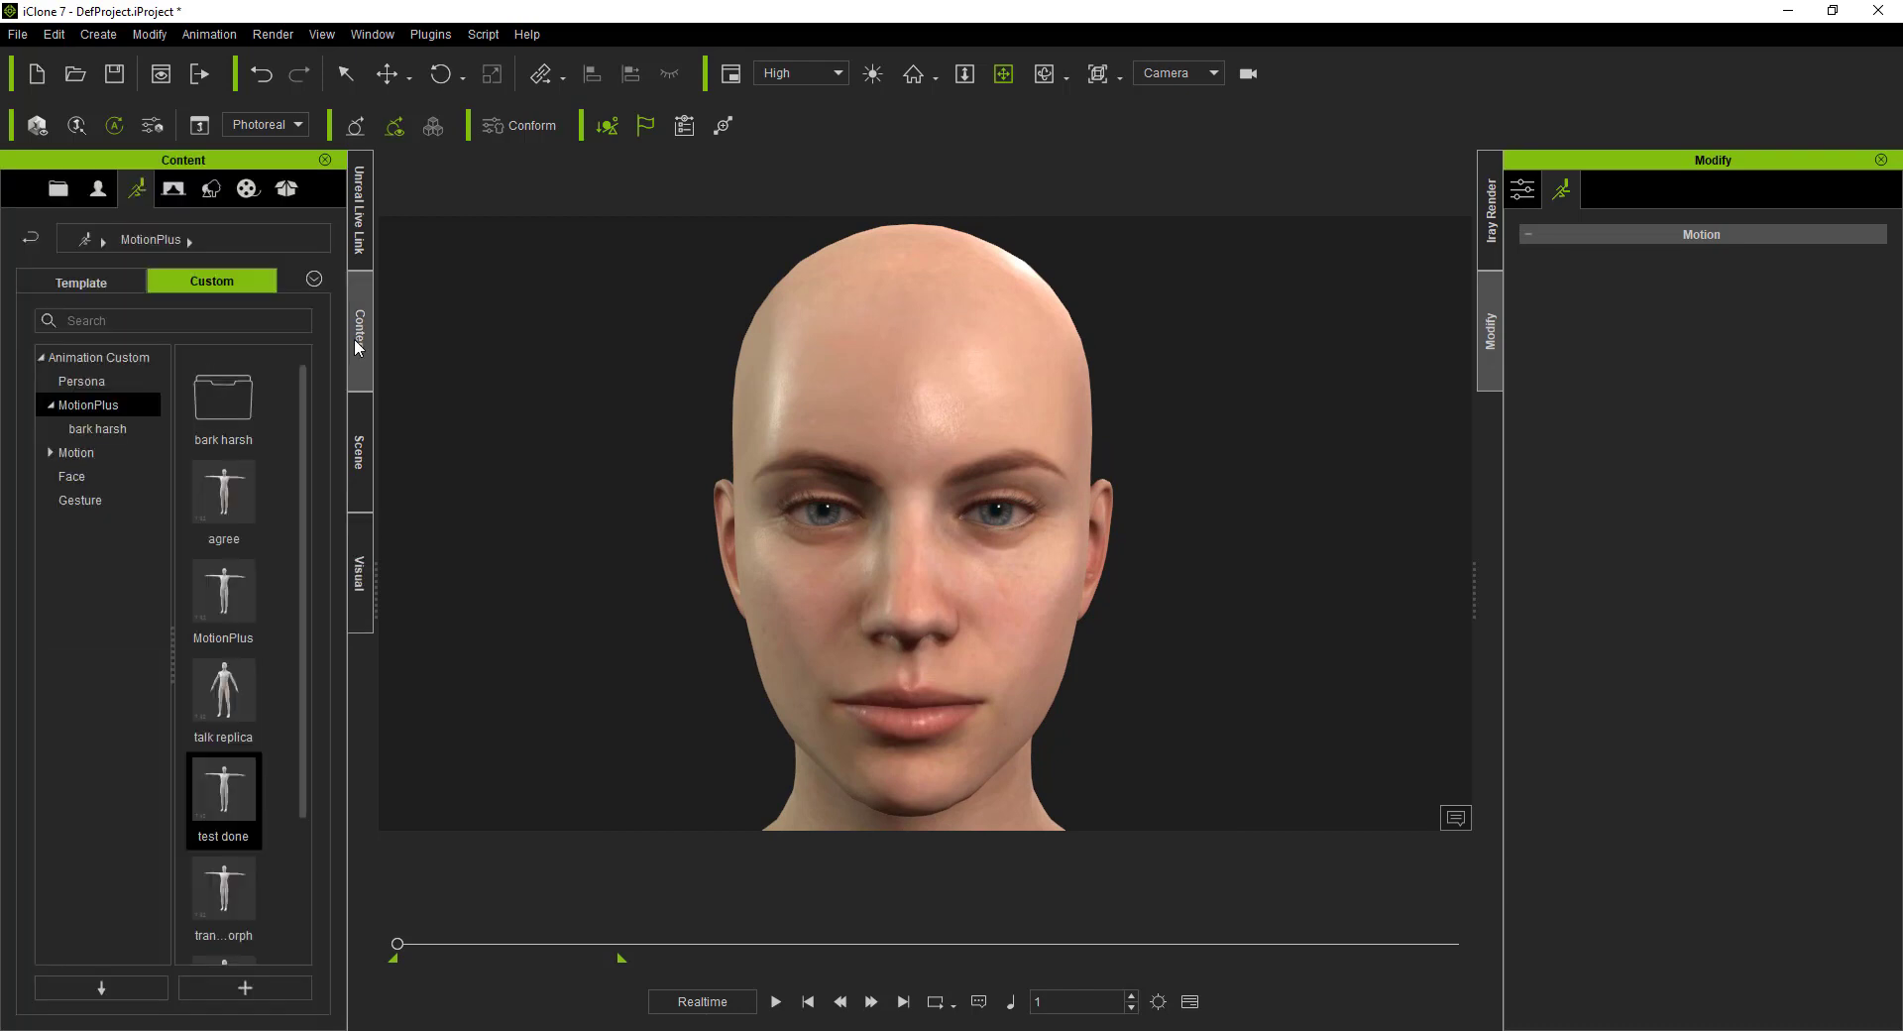
Step: Select the bald head character, apply the 'test done' clip, and play it back
left_click(776, 1002)
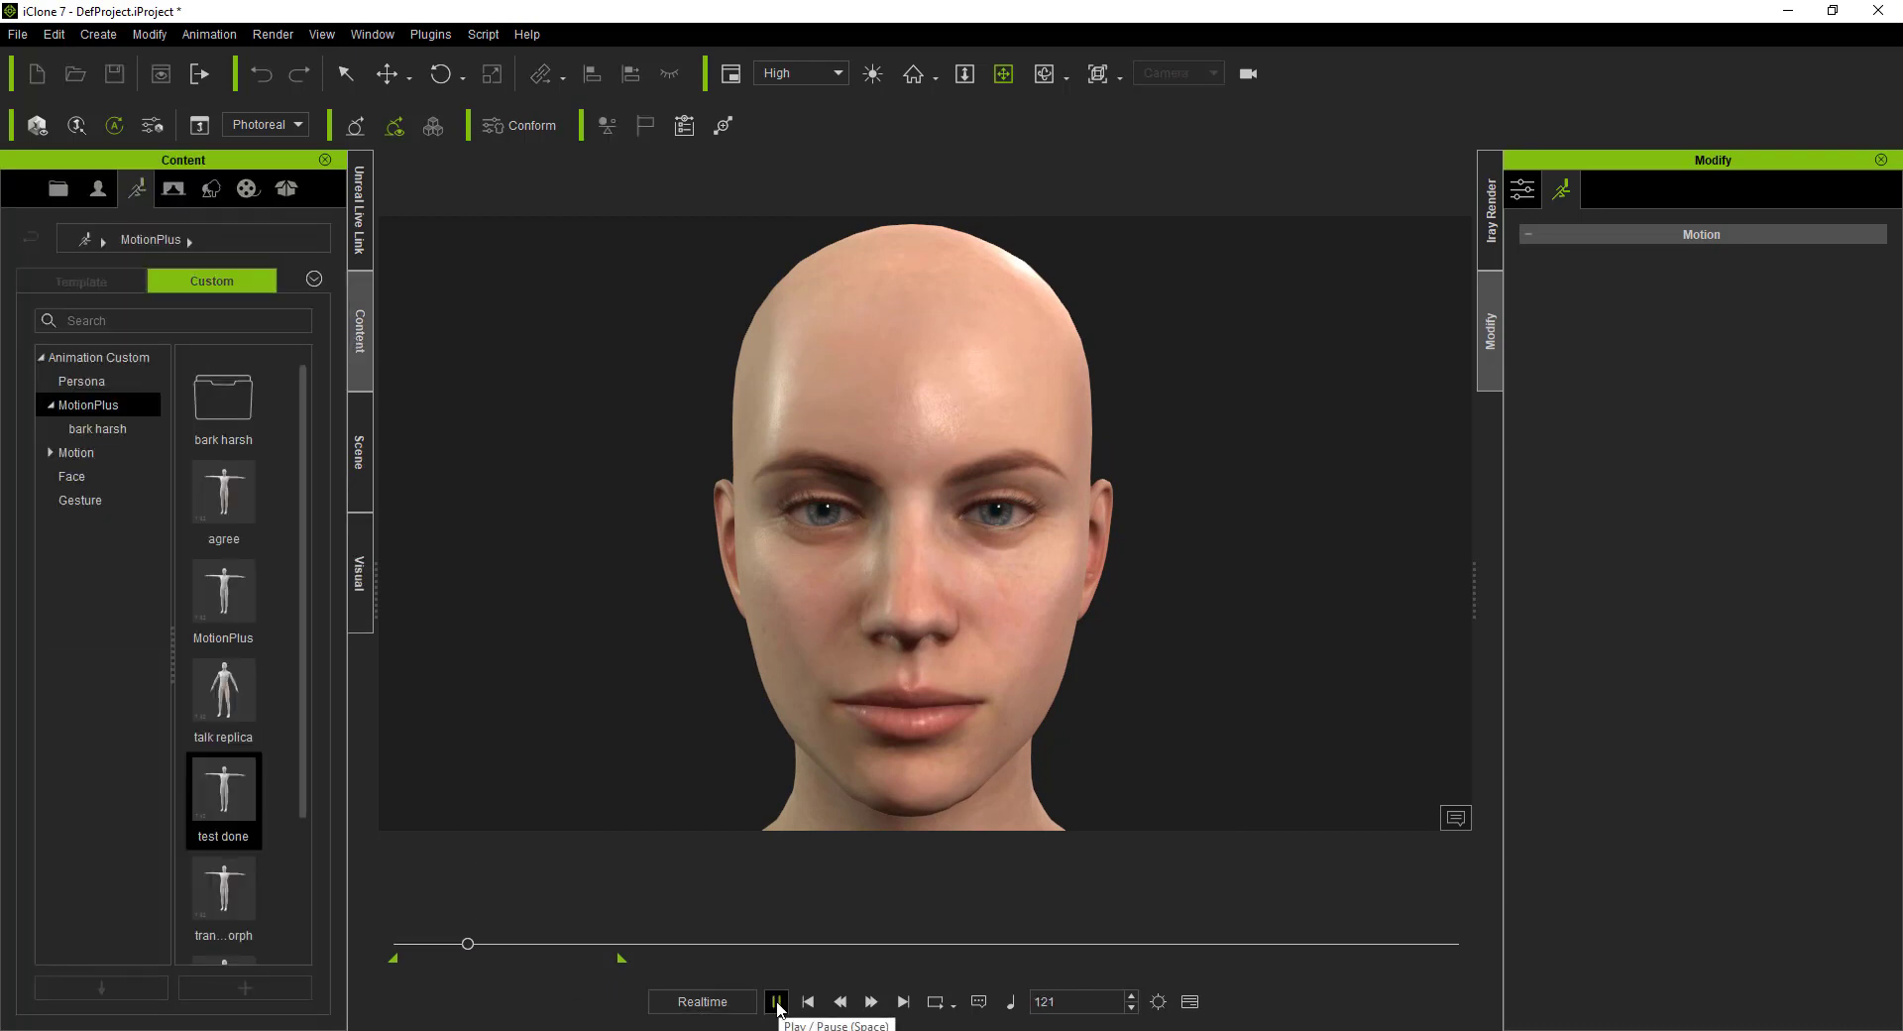
left_click(776, 1002)
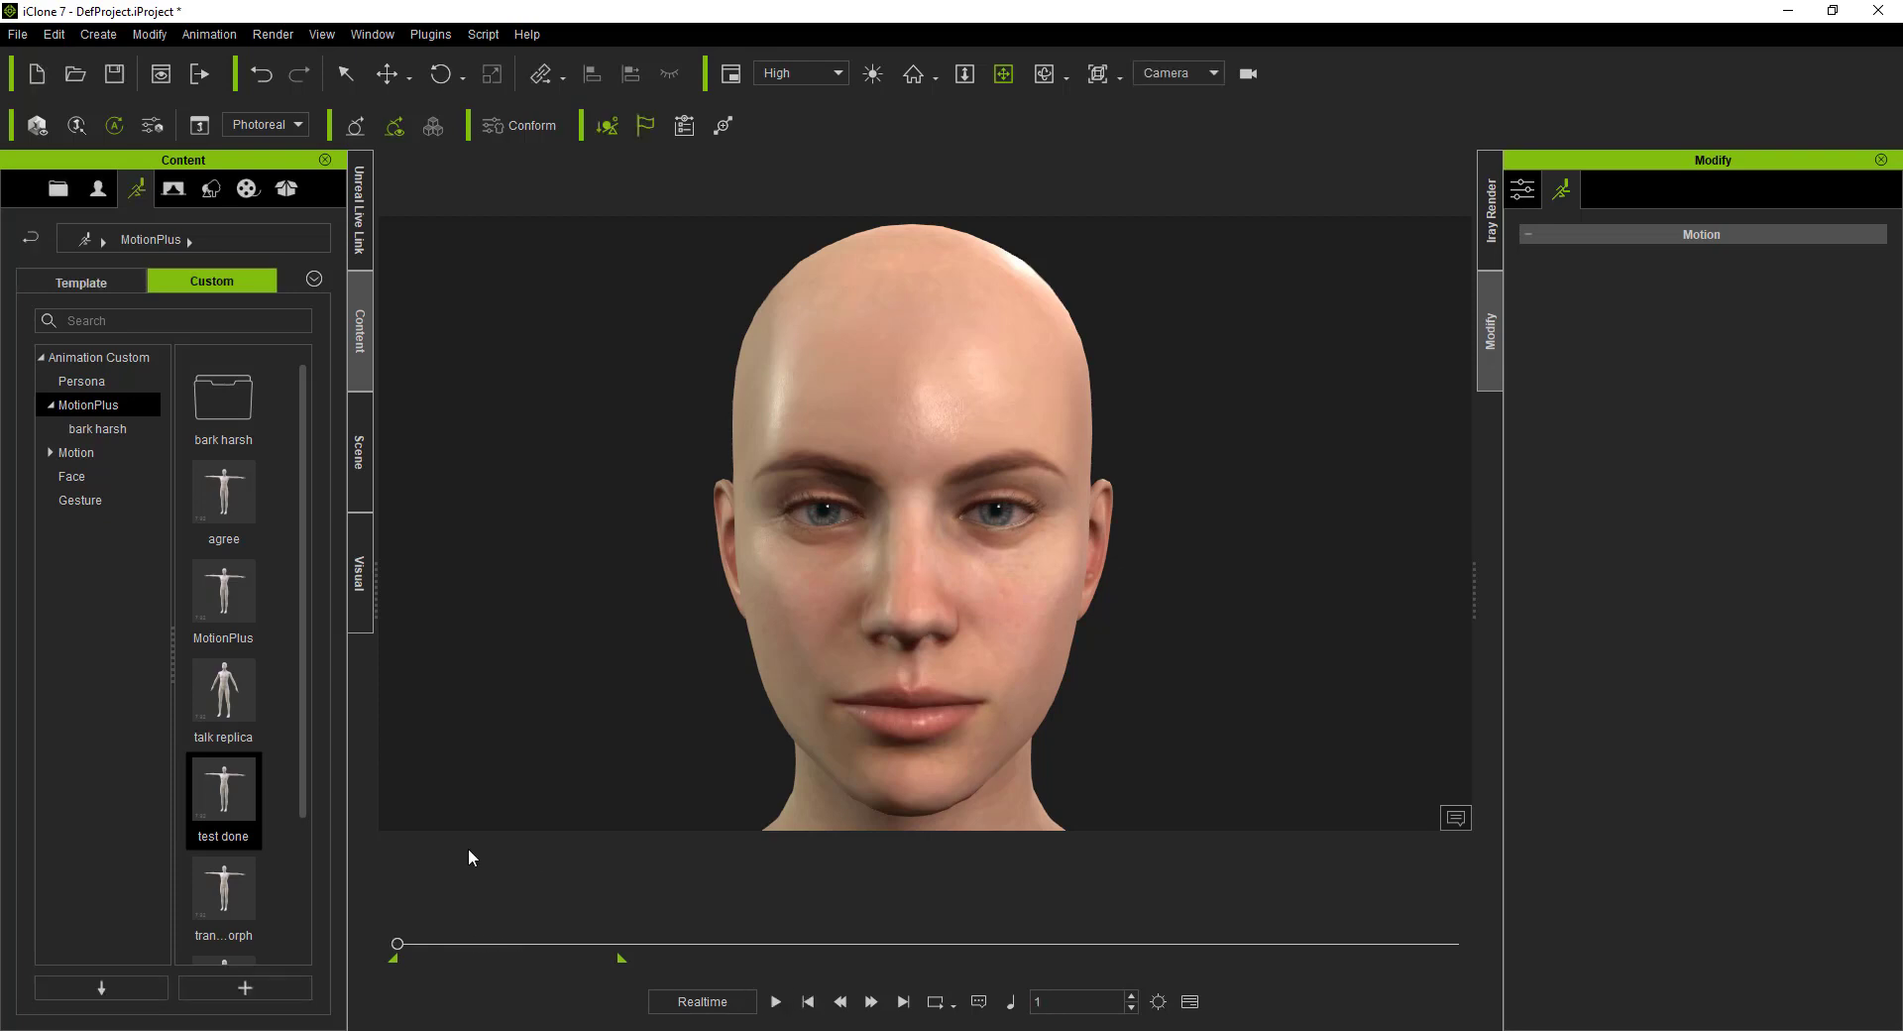
double_click(227, 815)
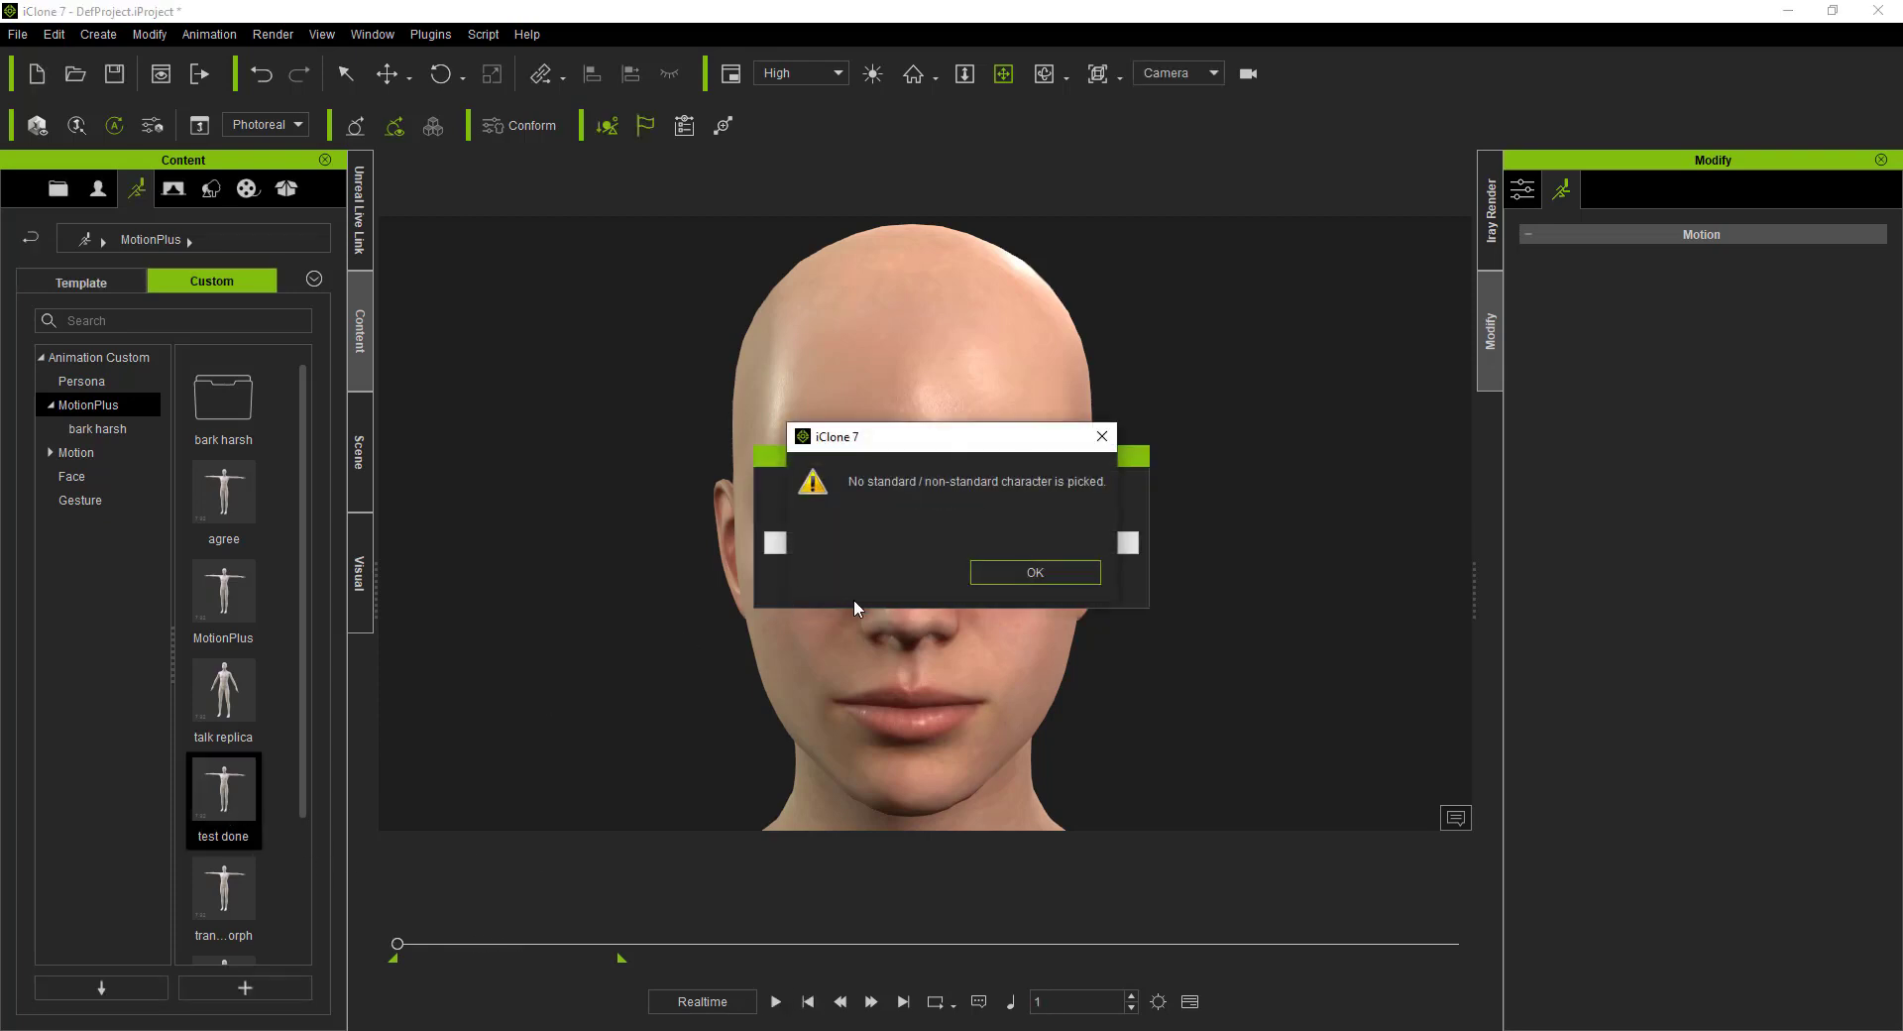
left_click(986, 571)
left_click(902, 537)
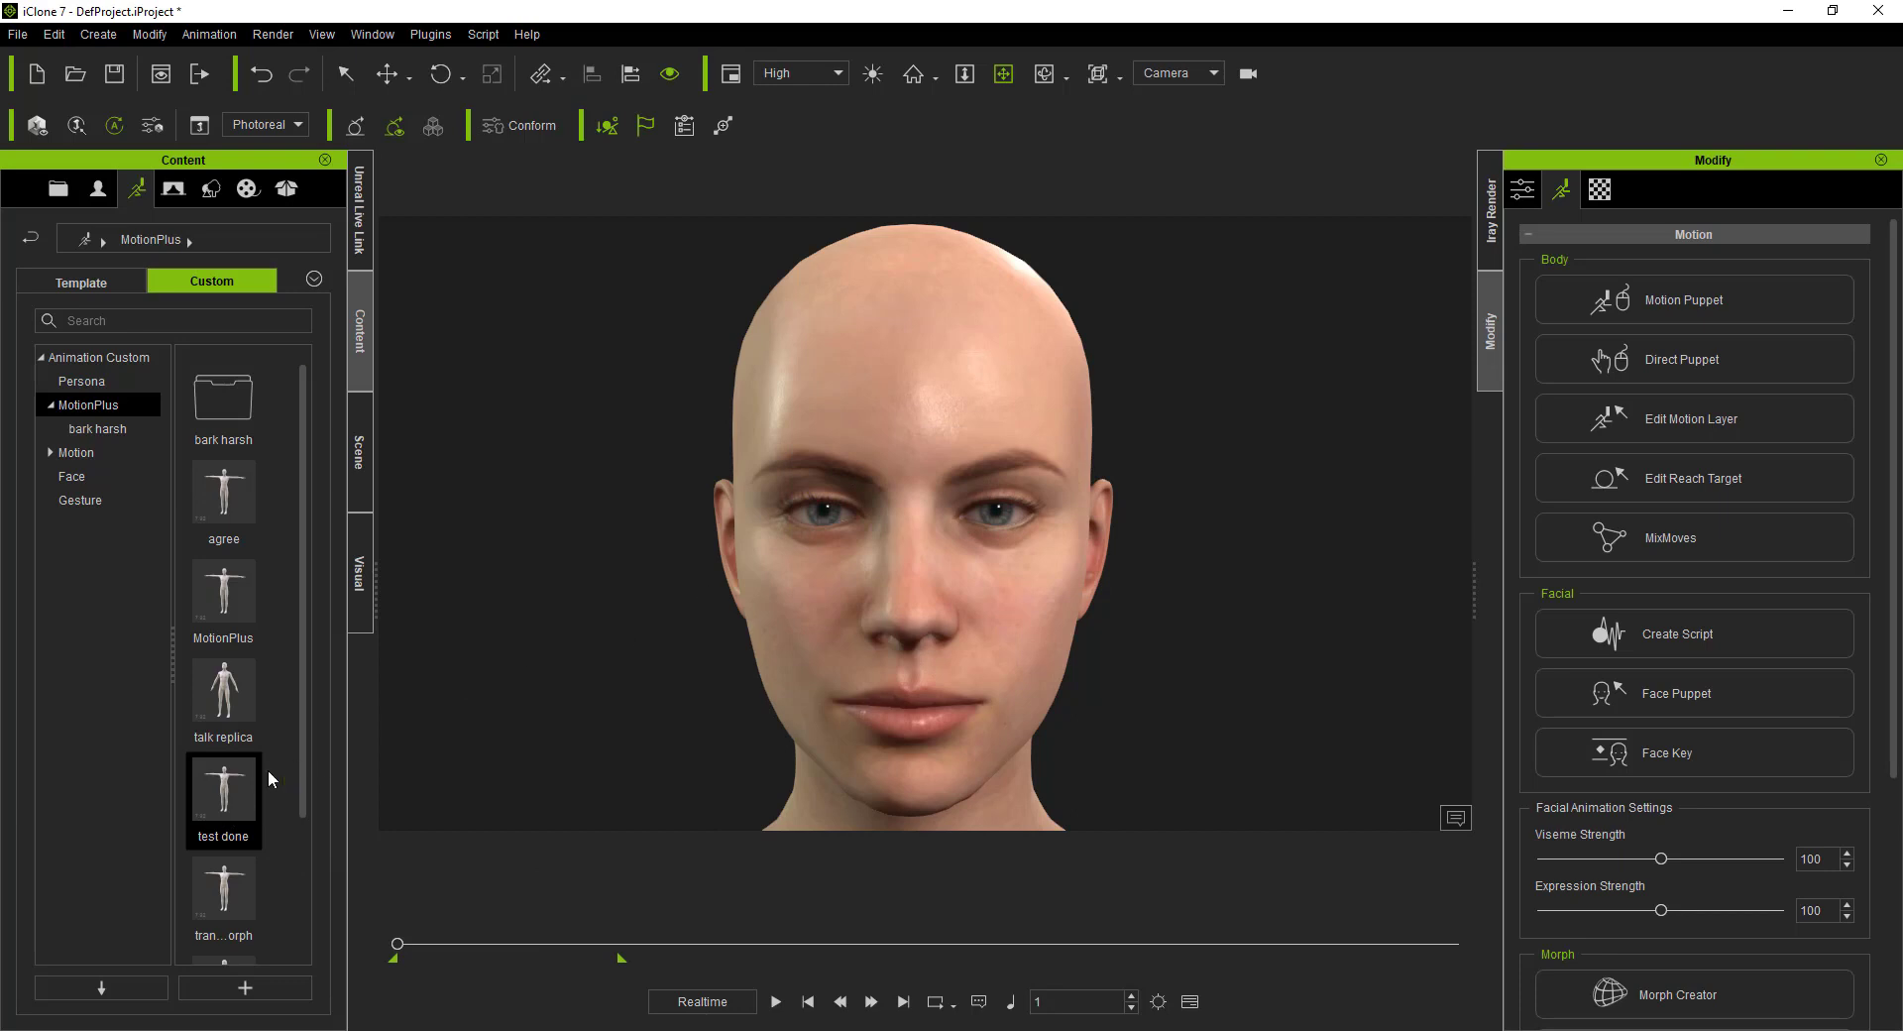
double_click(224, 788)
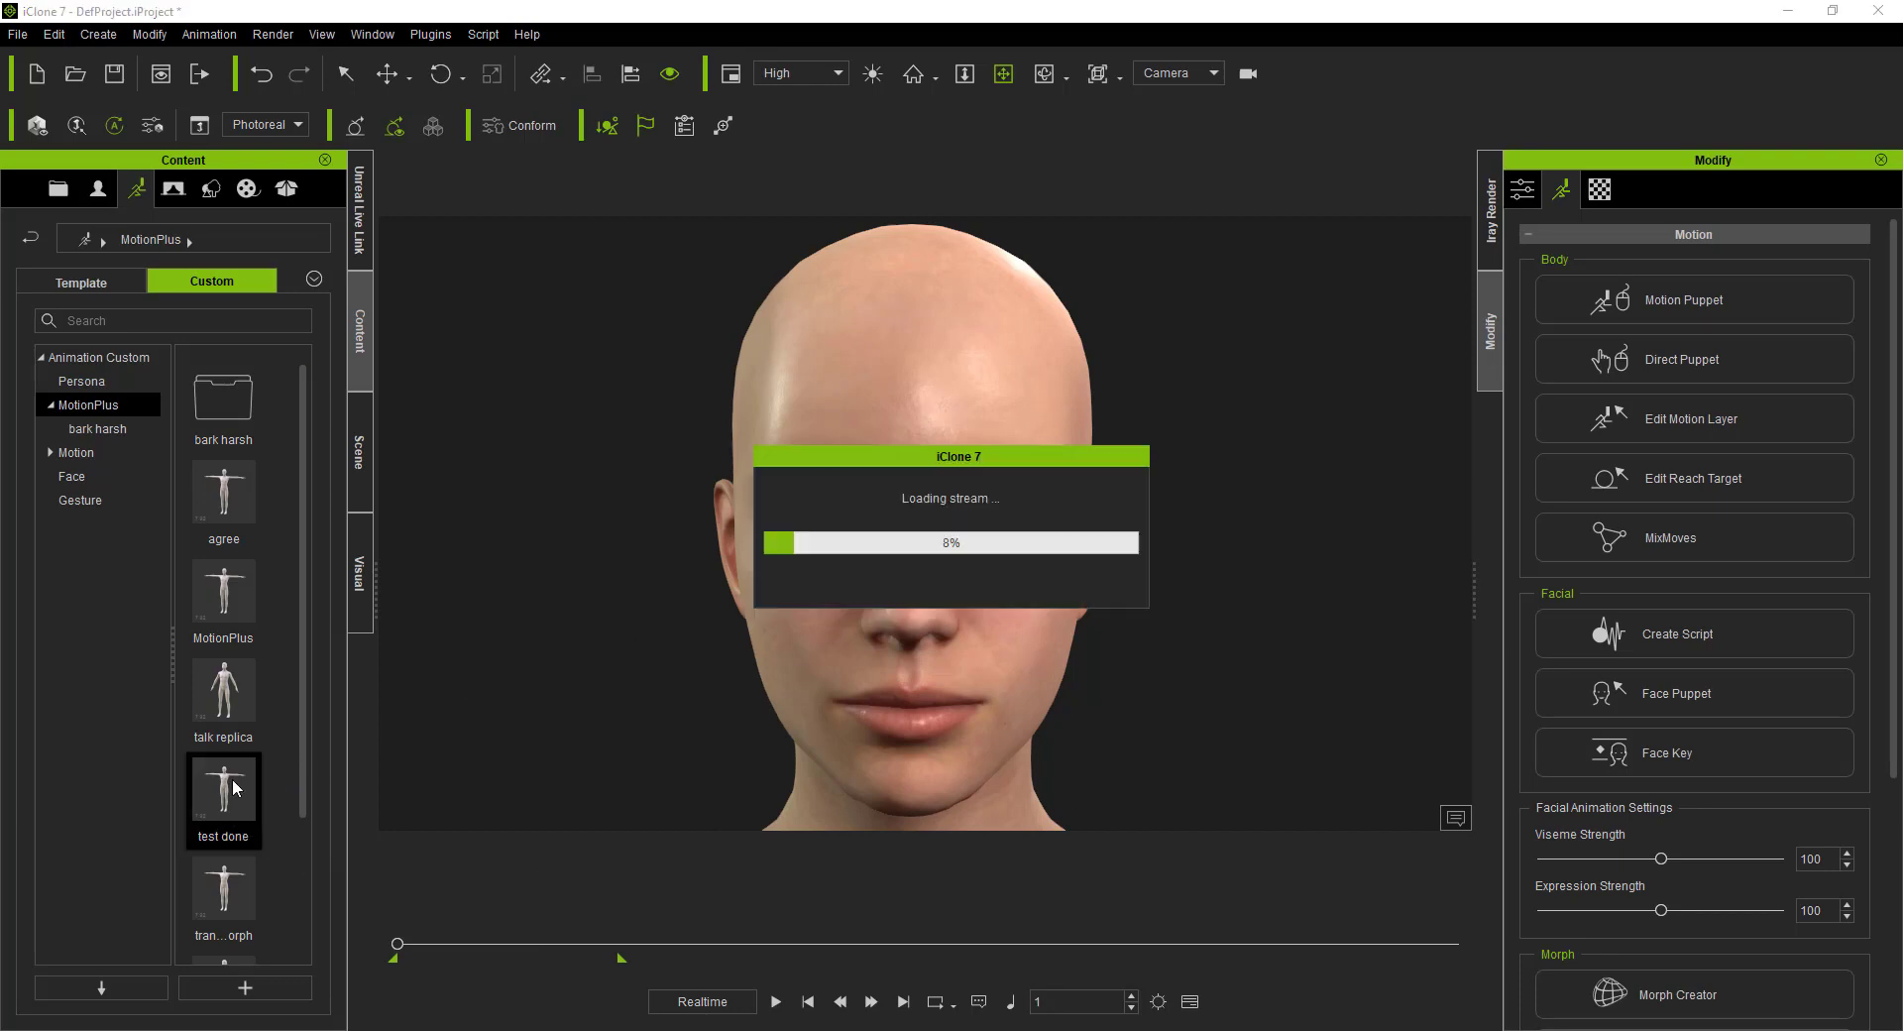
left_click(776, 1002)
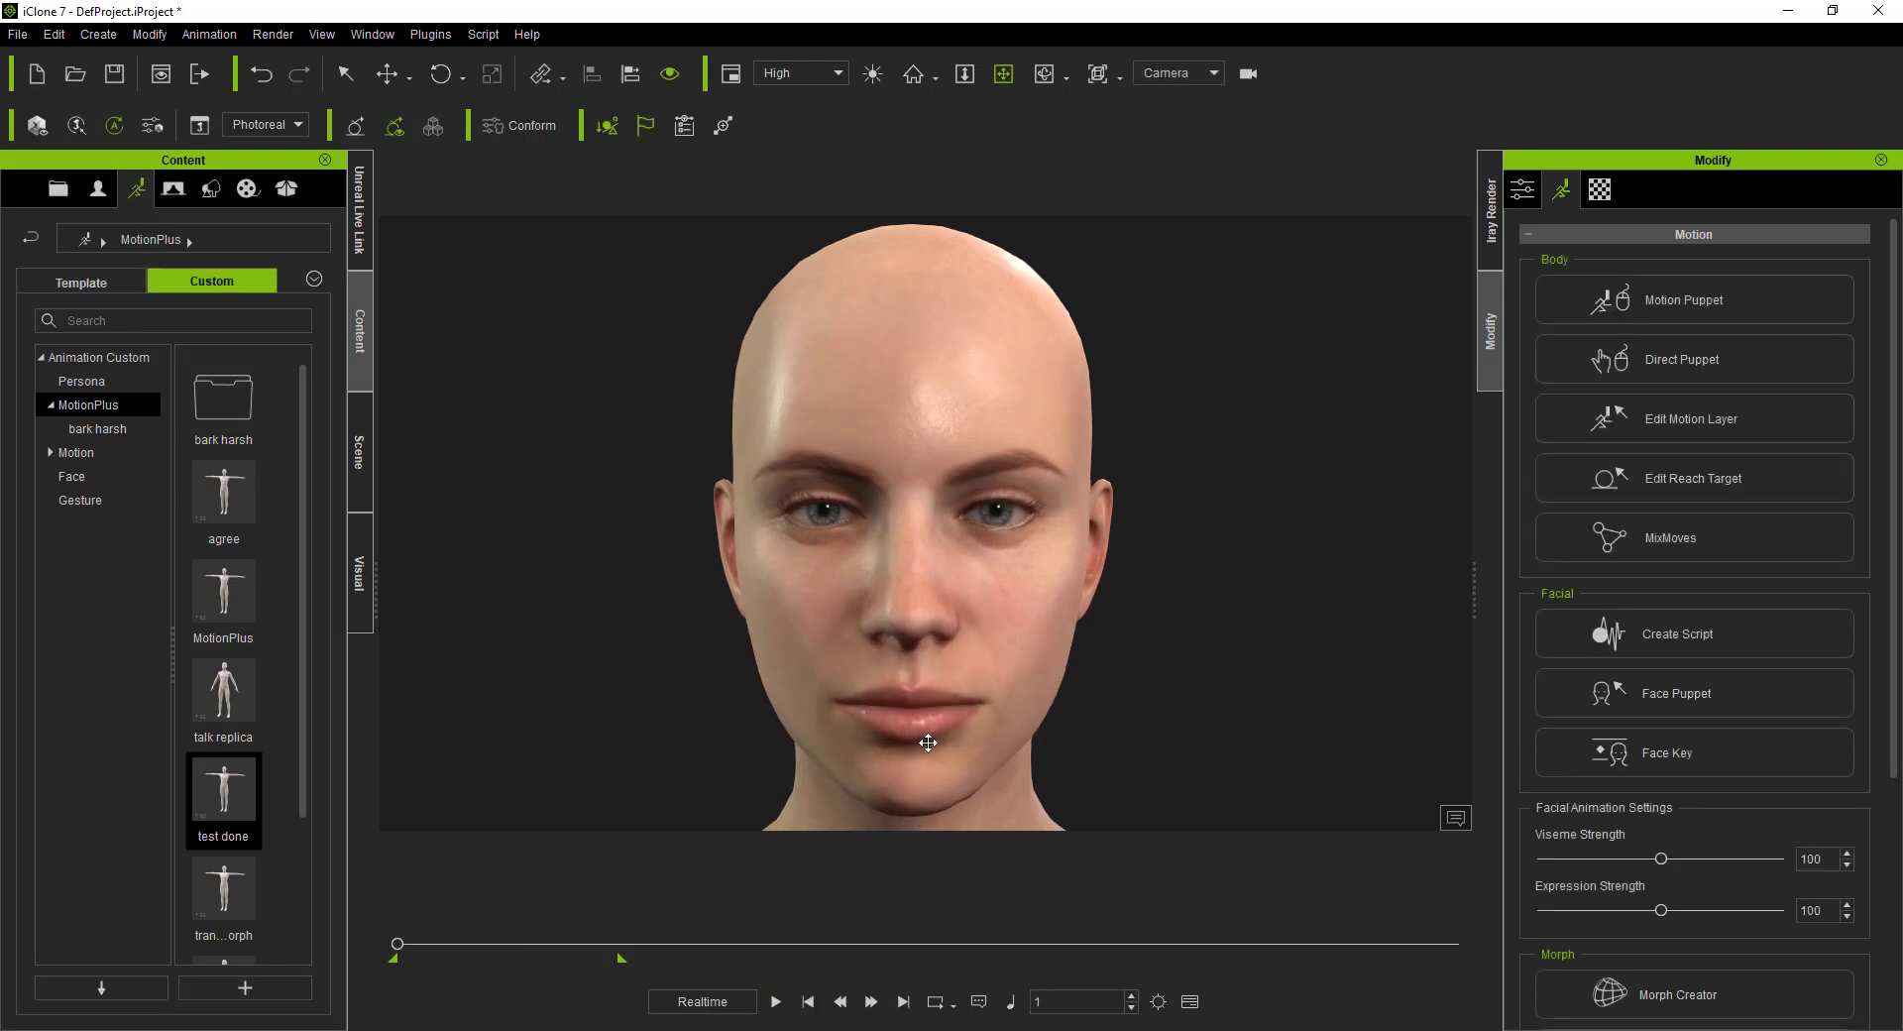
Step: Inspect the voice clips and the expanded Lips and Lip Options tracks on the timeline
left_click(1190, 1001)
left_click(989, 975)
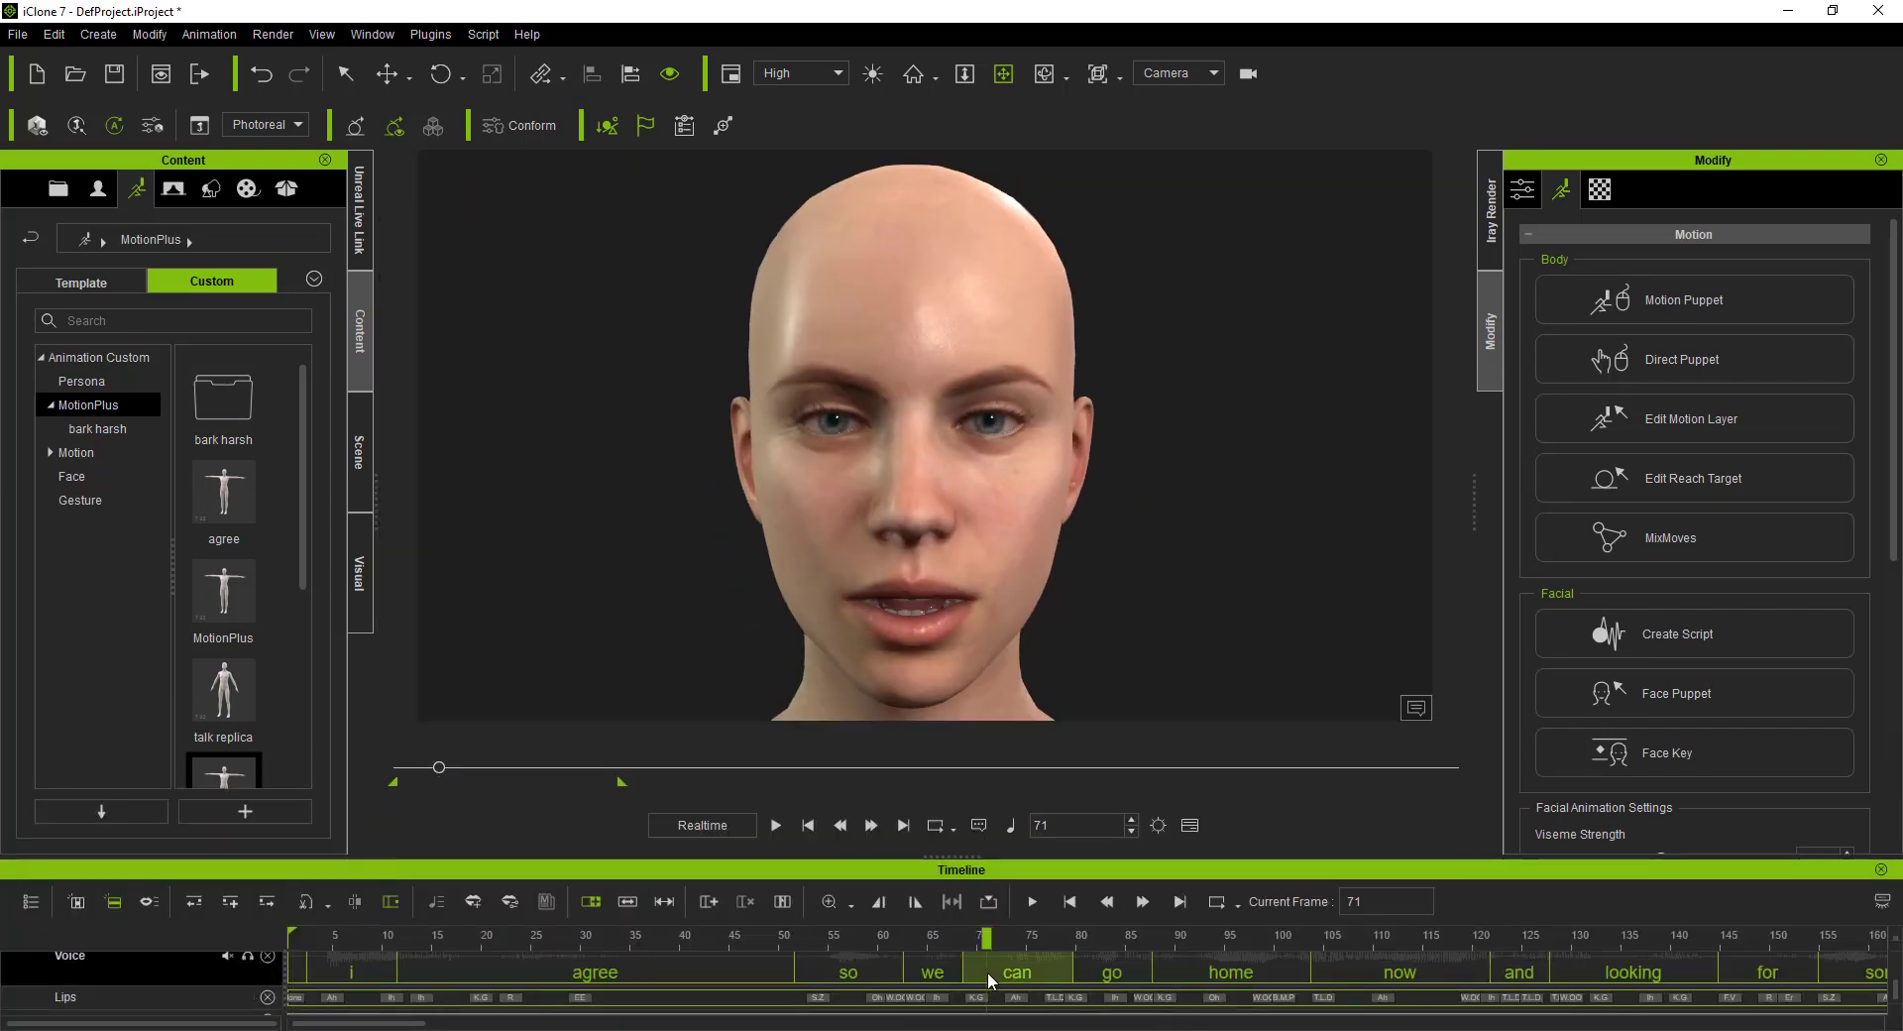
right_click(989, 981)
left_click(964, 1006)
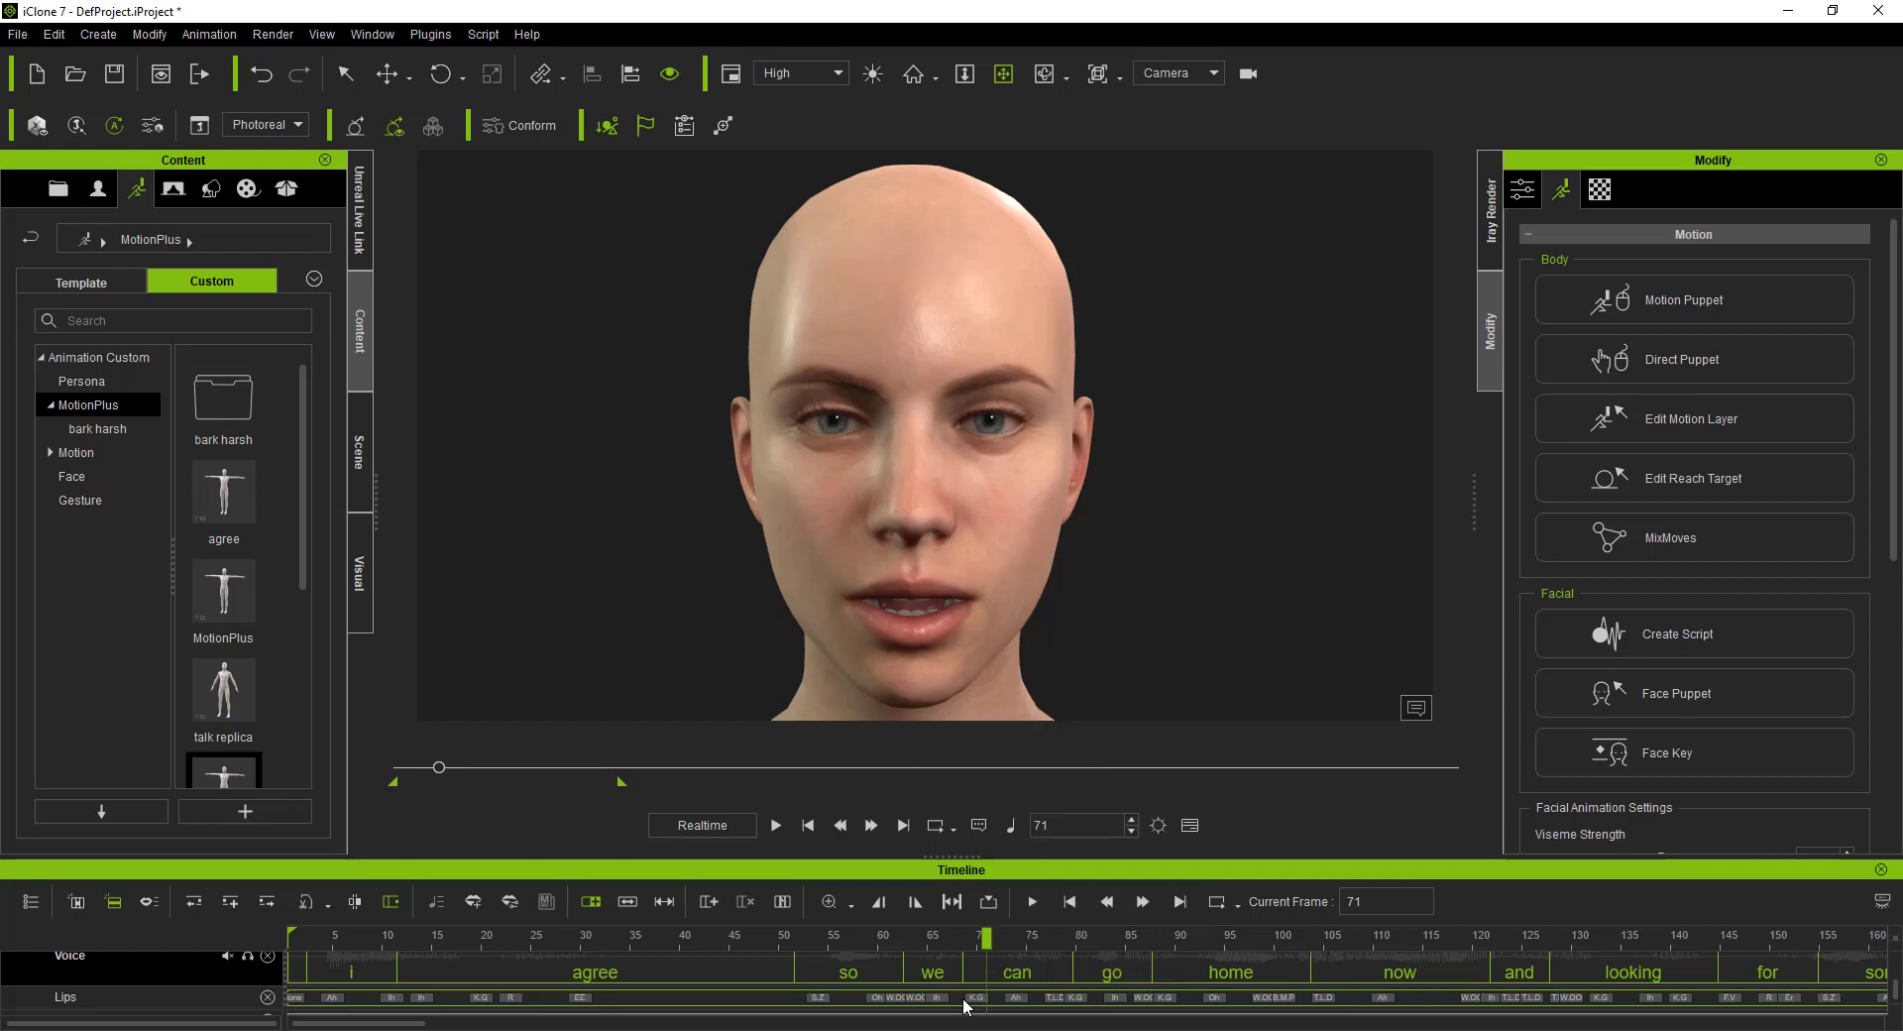
right_click(950, 982)
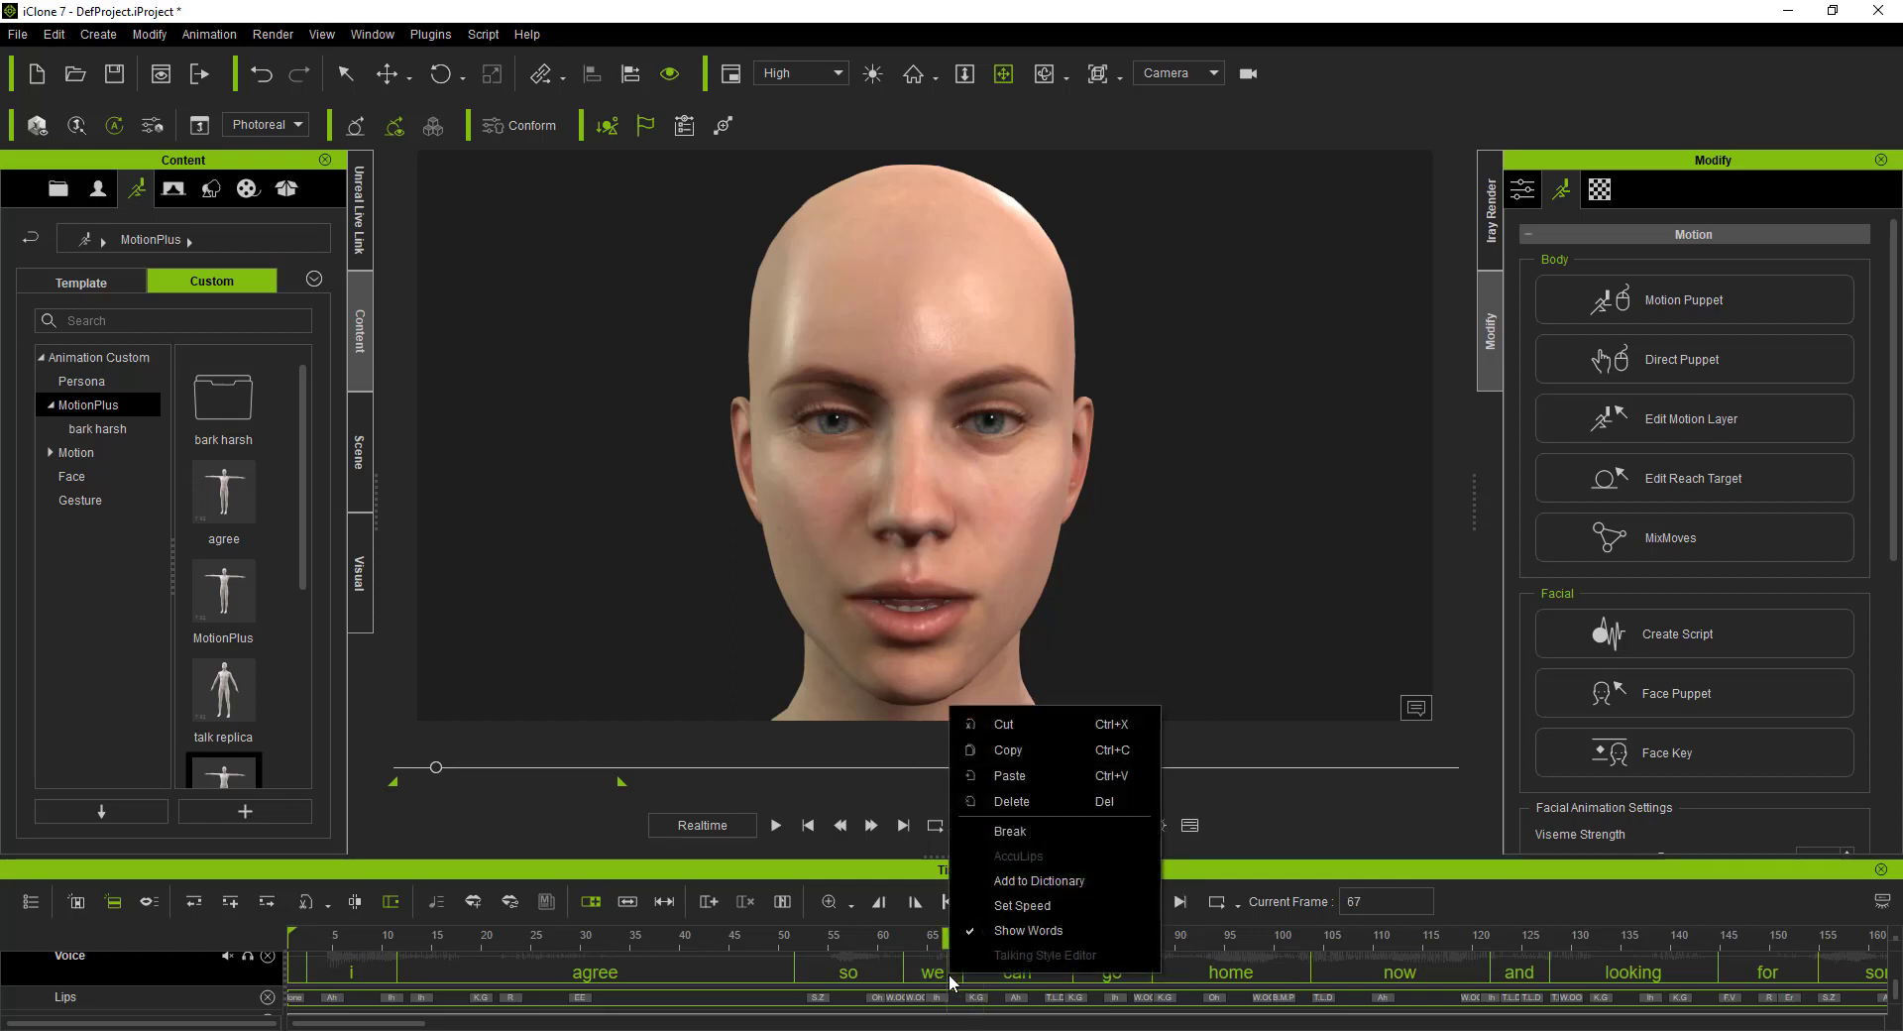
left_click(809, 1020)
left_click(849, 994)
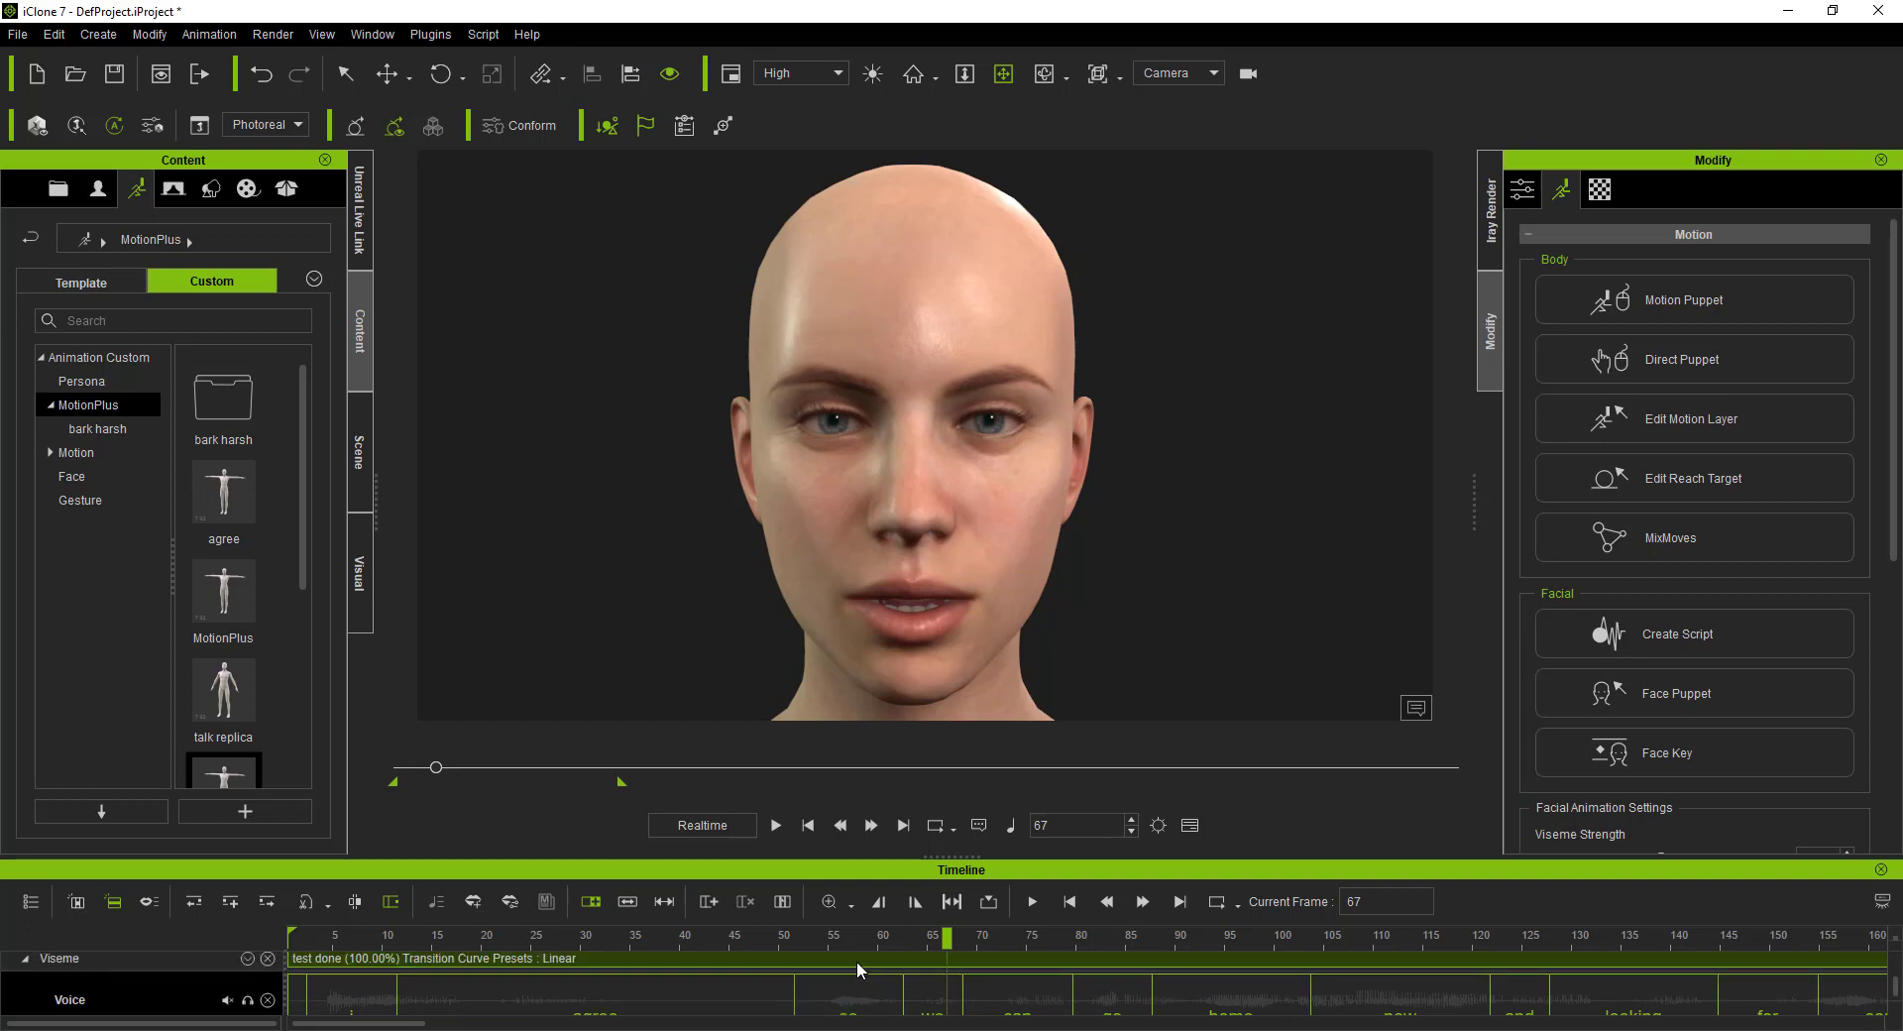
right_click(858, 969)
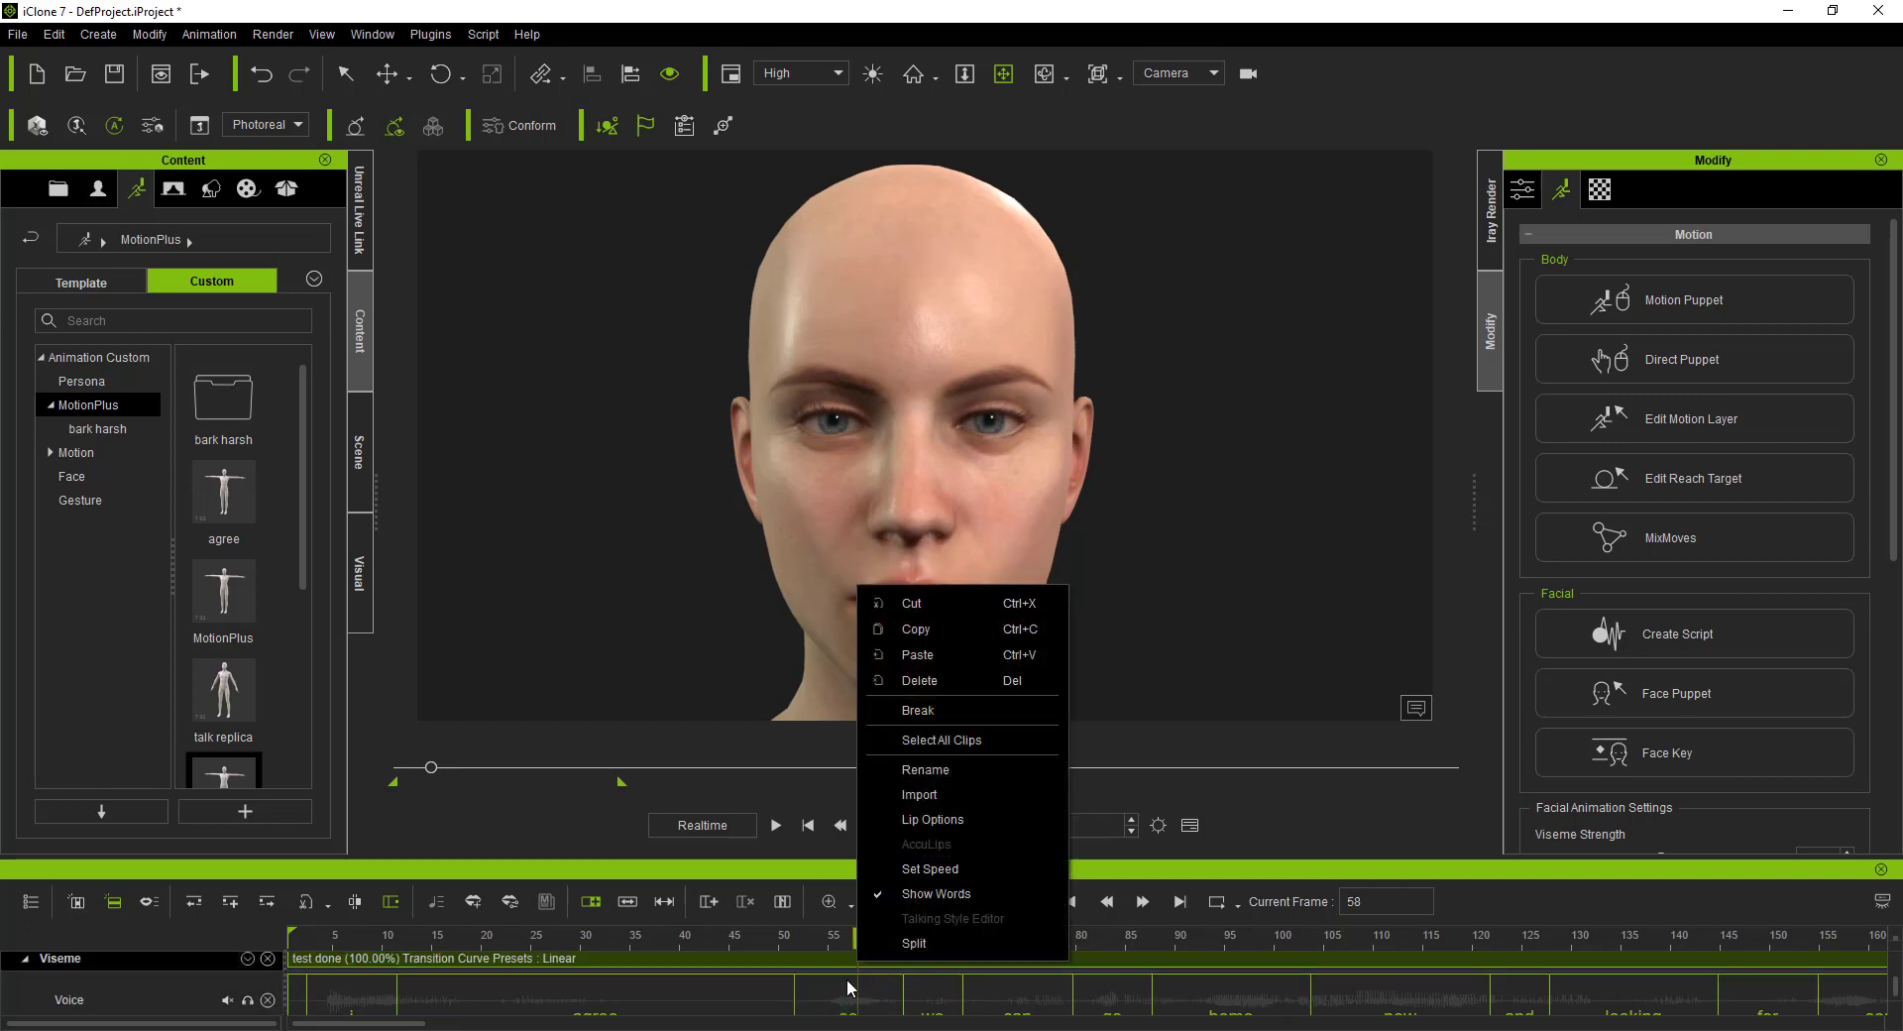
left_click(753, 1004)
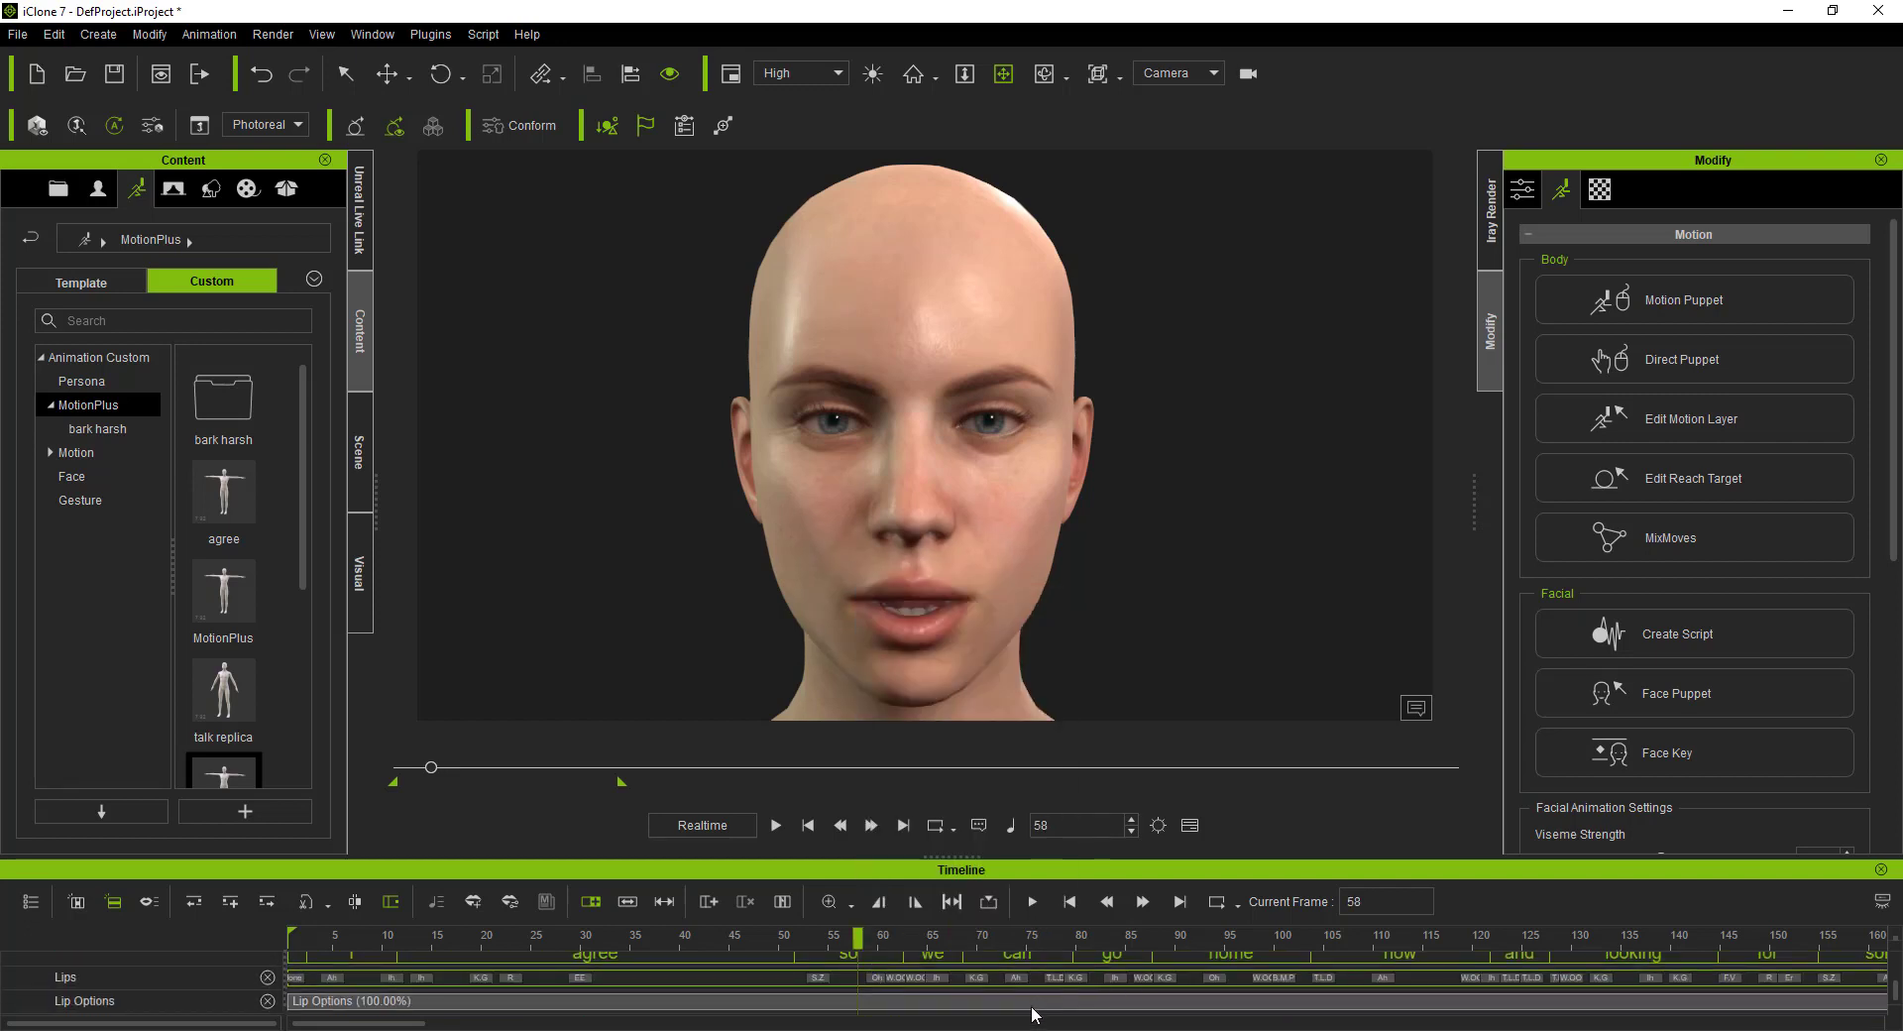
right_click(1030, 1014)
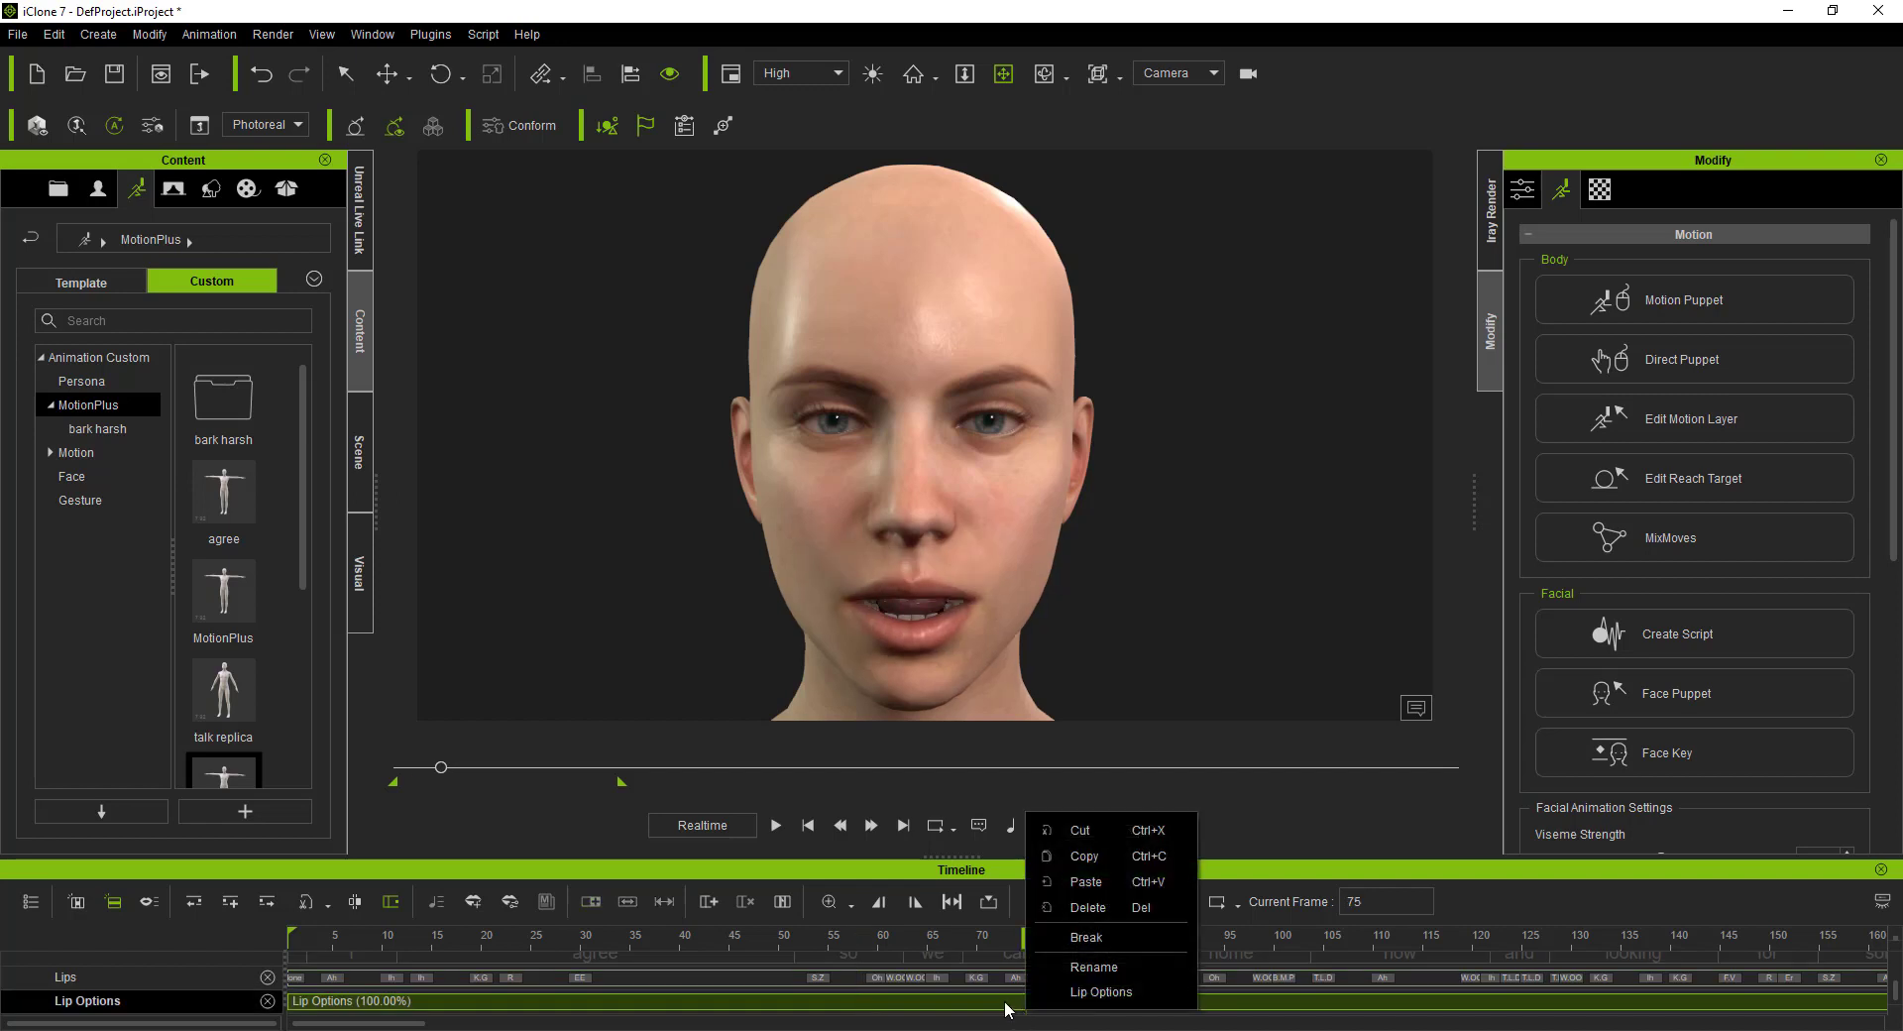
left_click(1005, 1008)
right_click(1044, 1010)
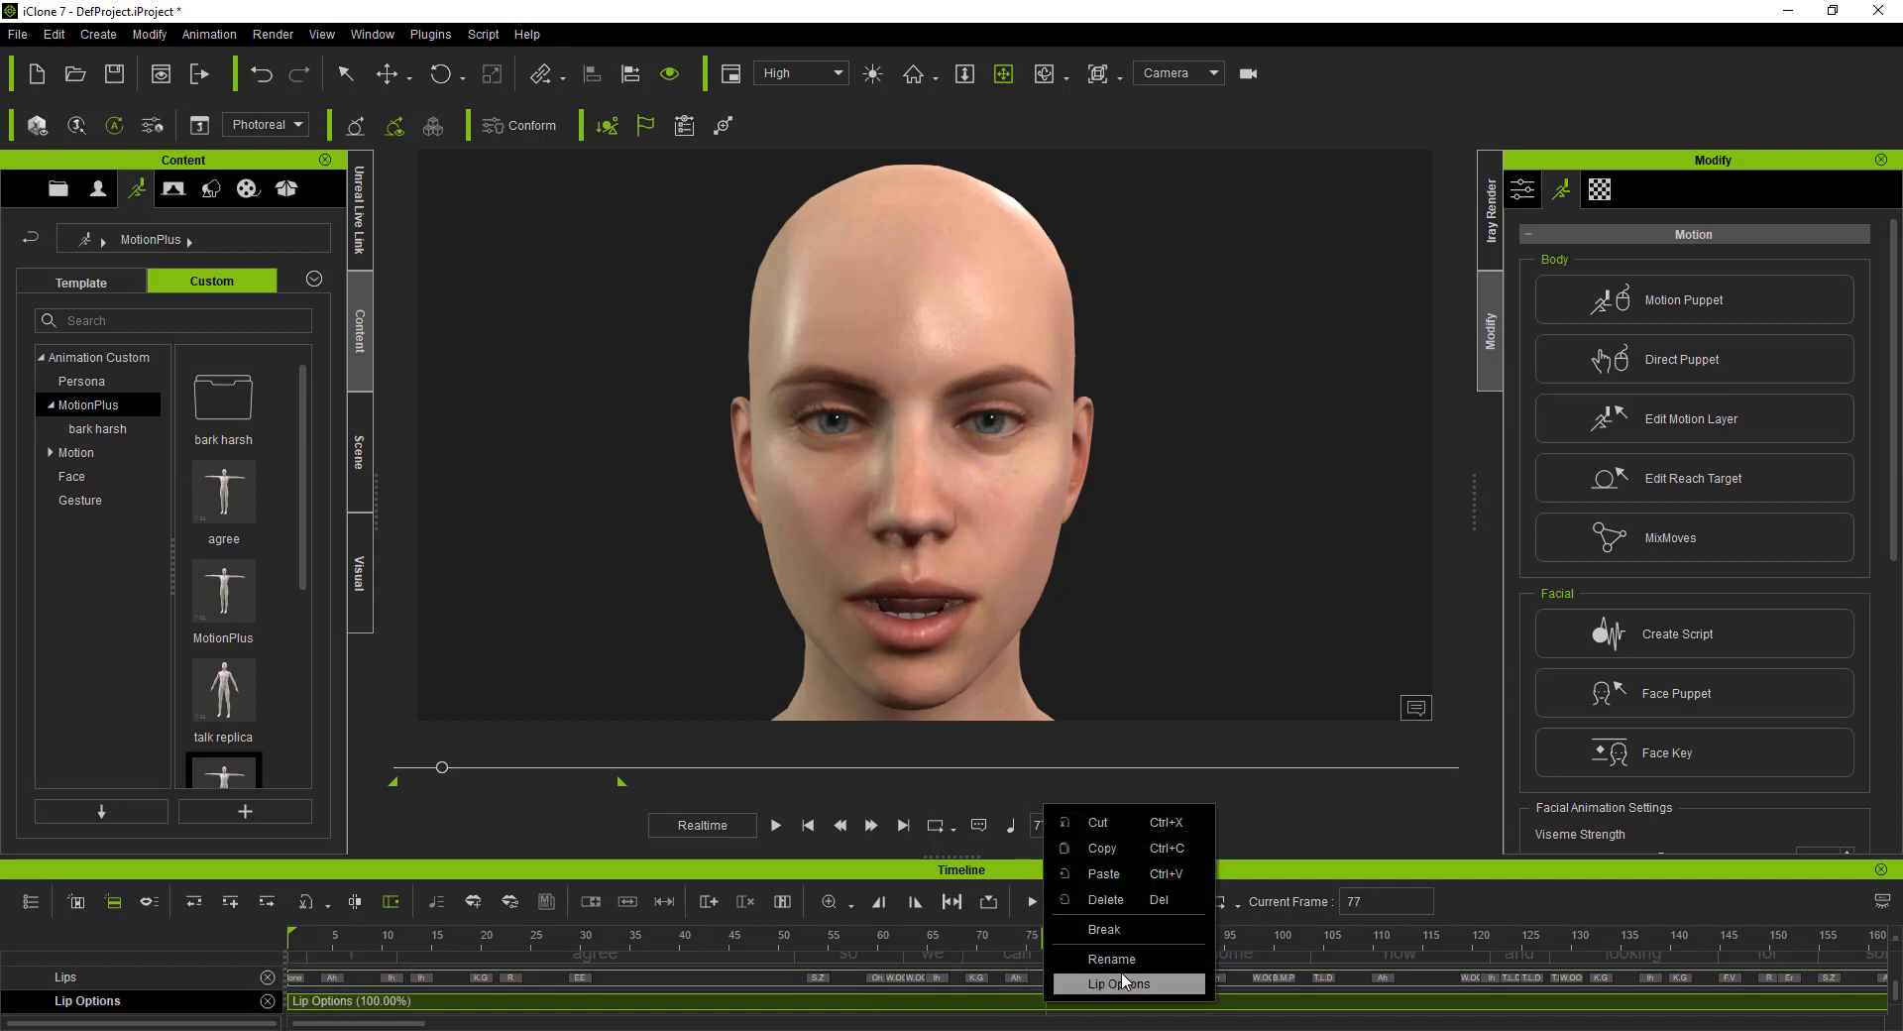
Step: Hide the timeline, preview the lip-sync, and raise Expression Strength to 200
left_click(866, 855)
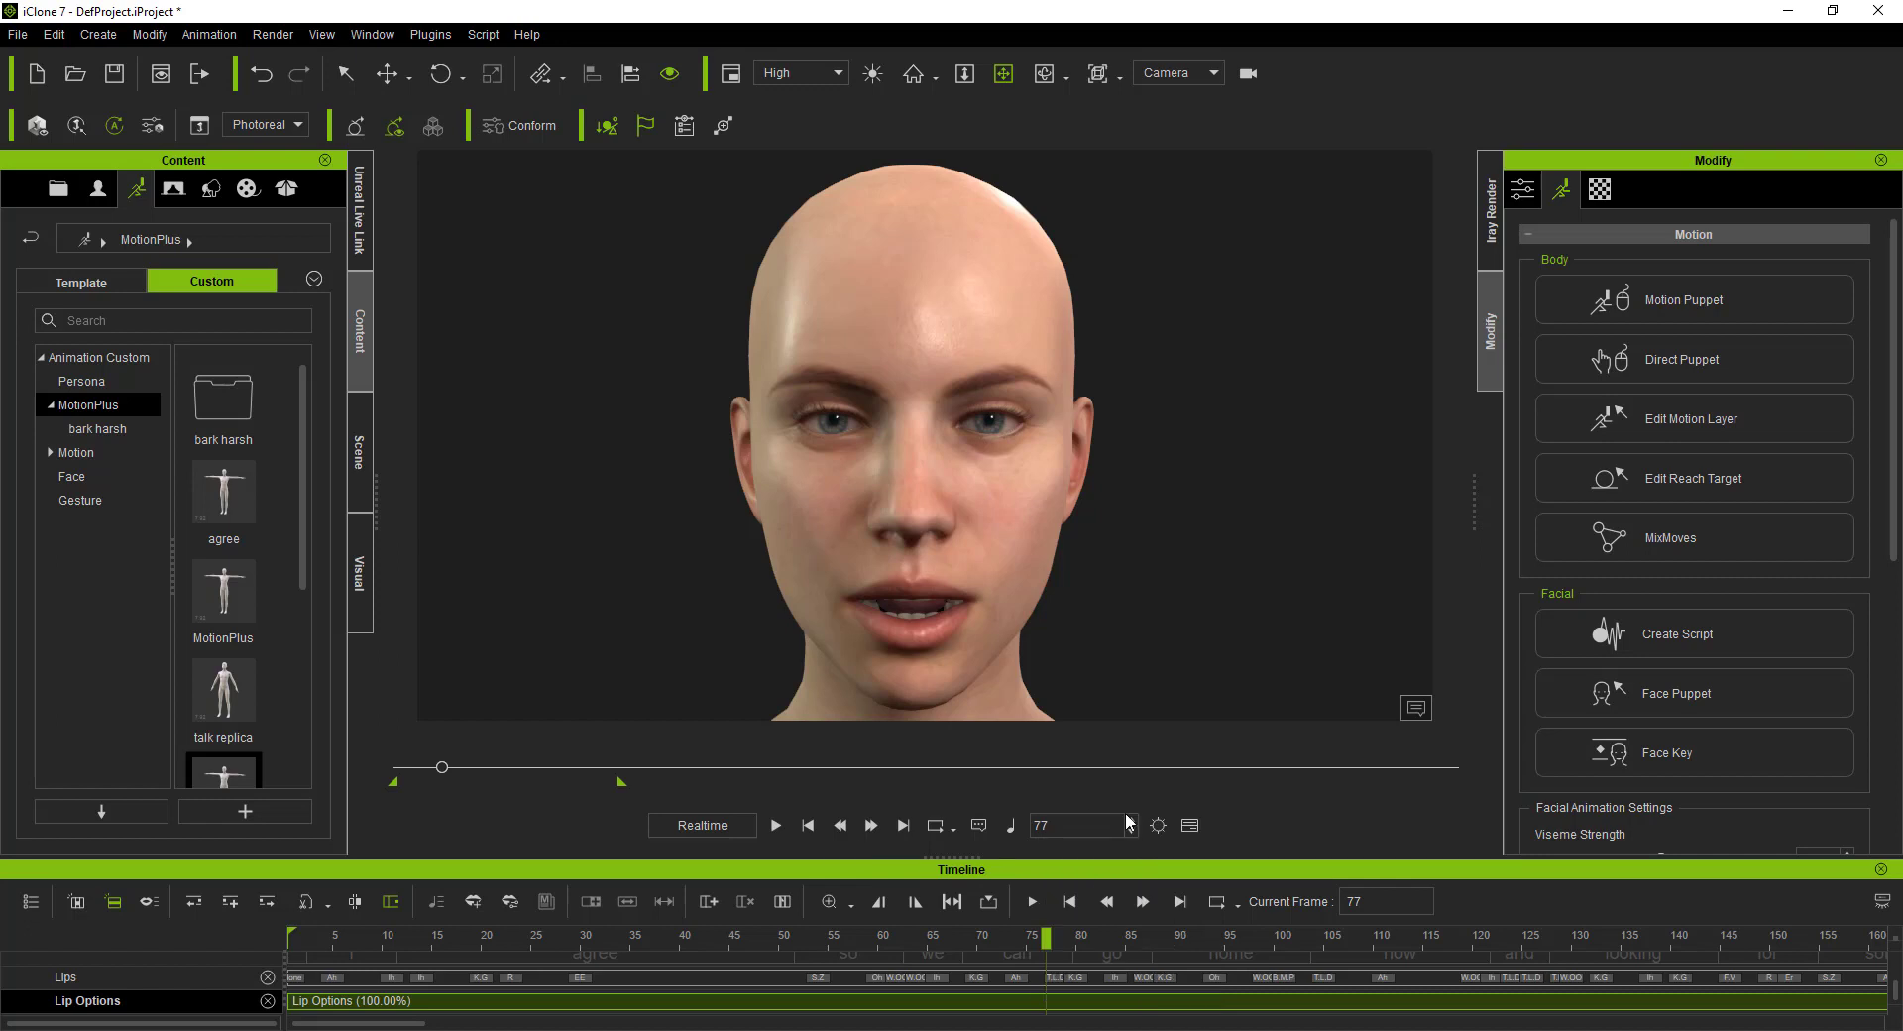
left_click(1190, 824)
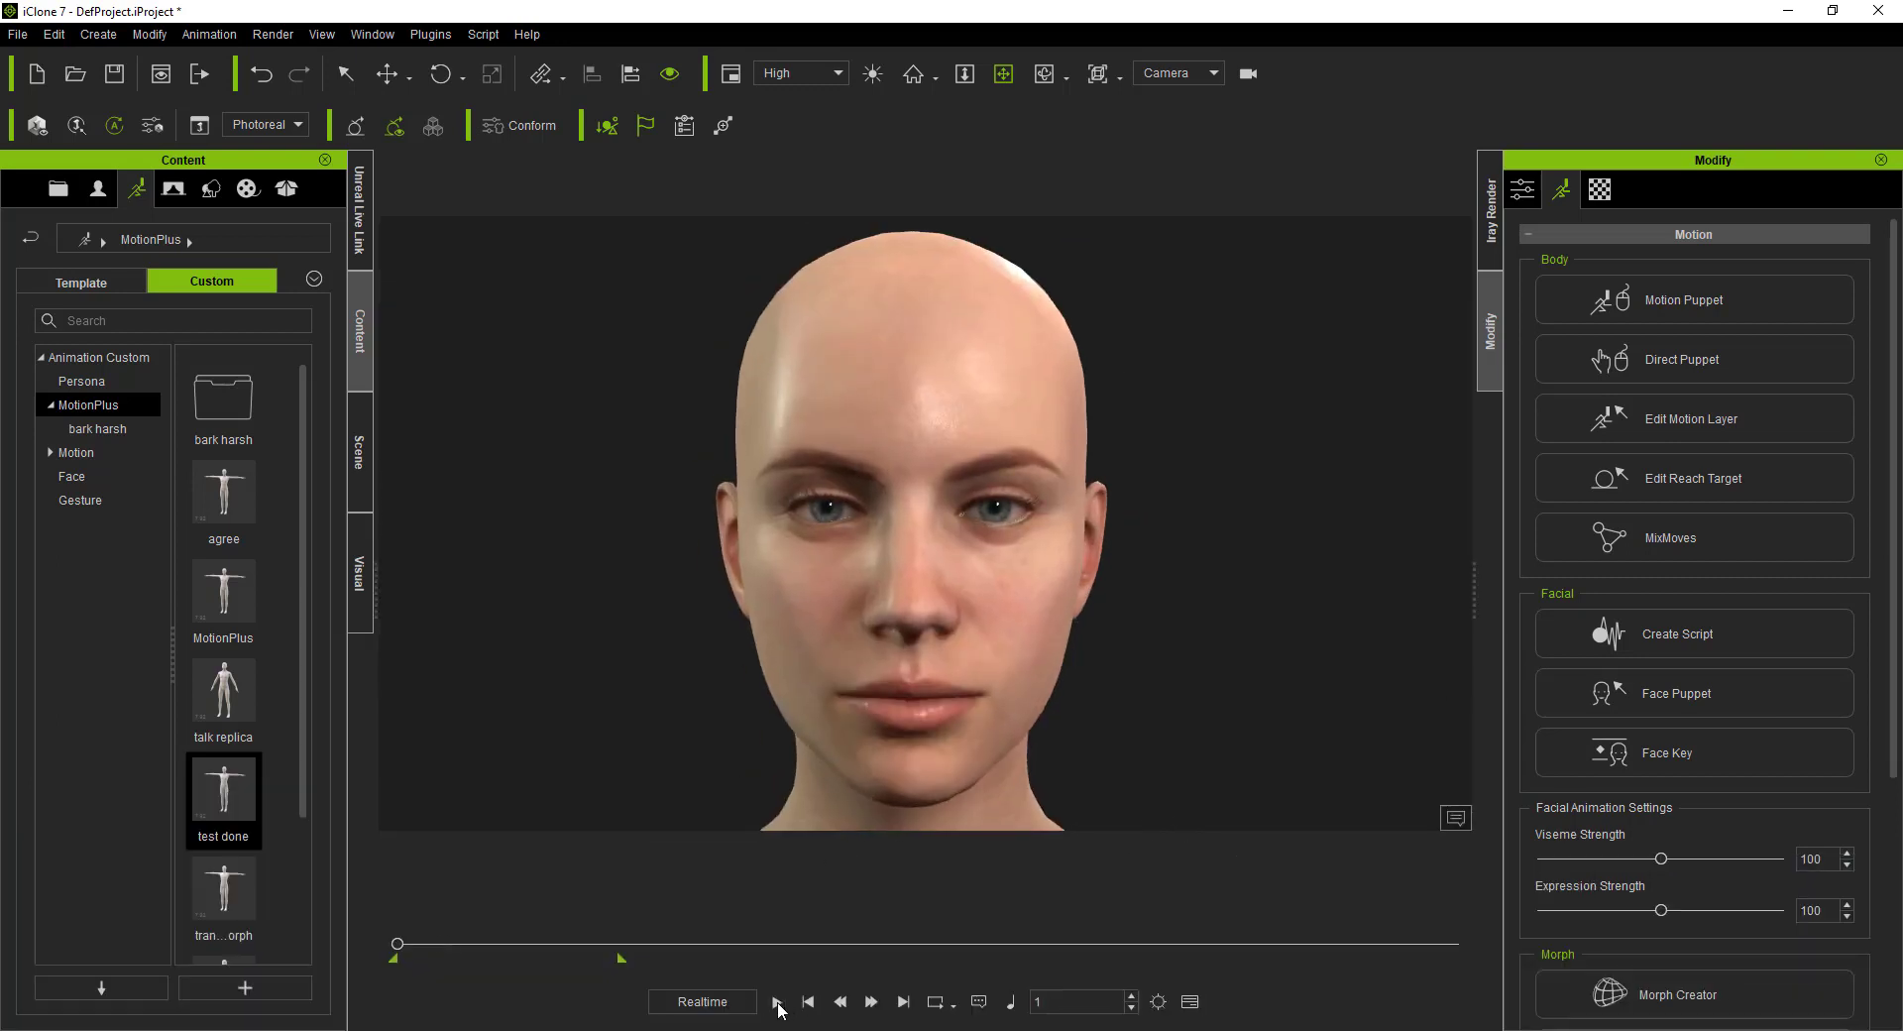
left_click(776, 1002)
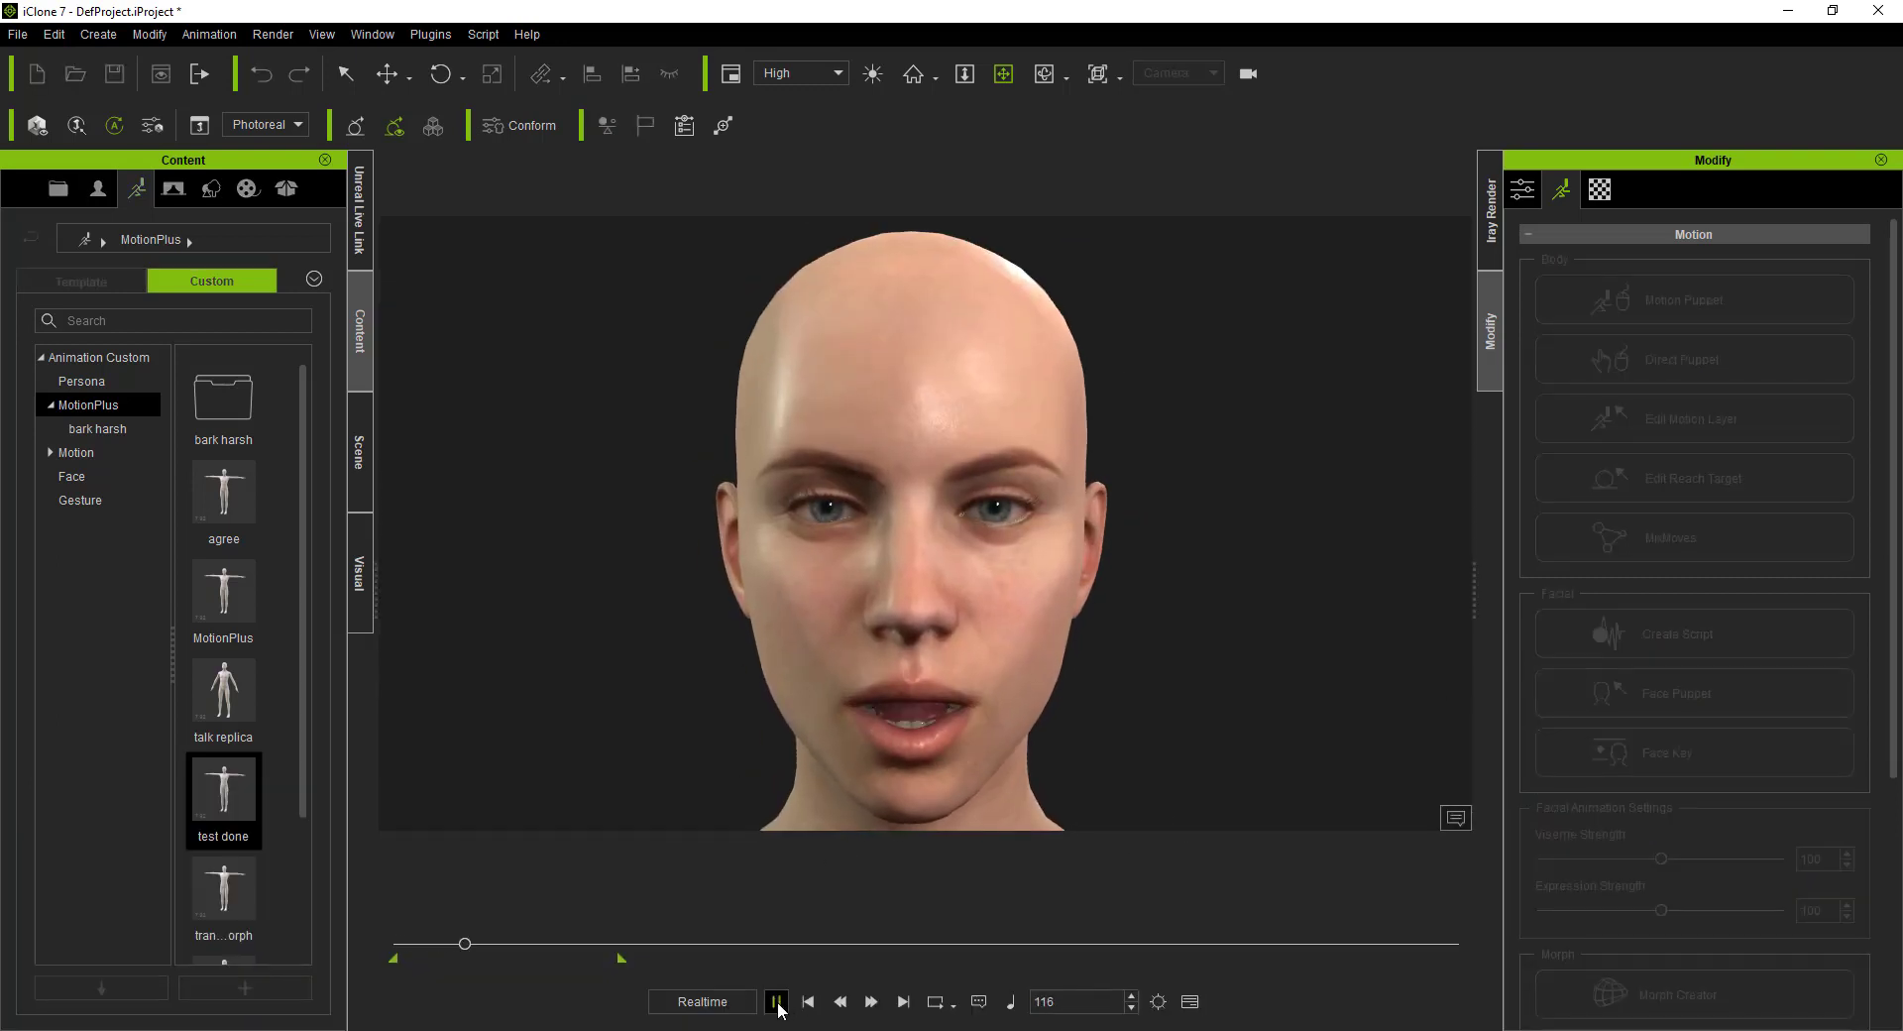
left_click(807, 1001)
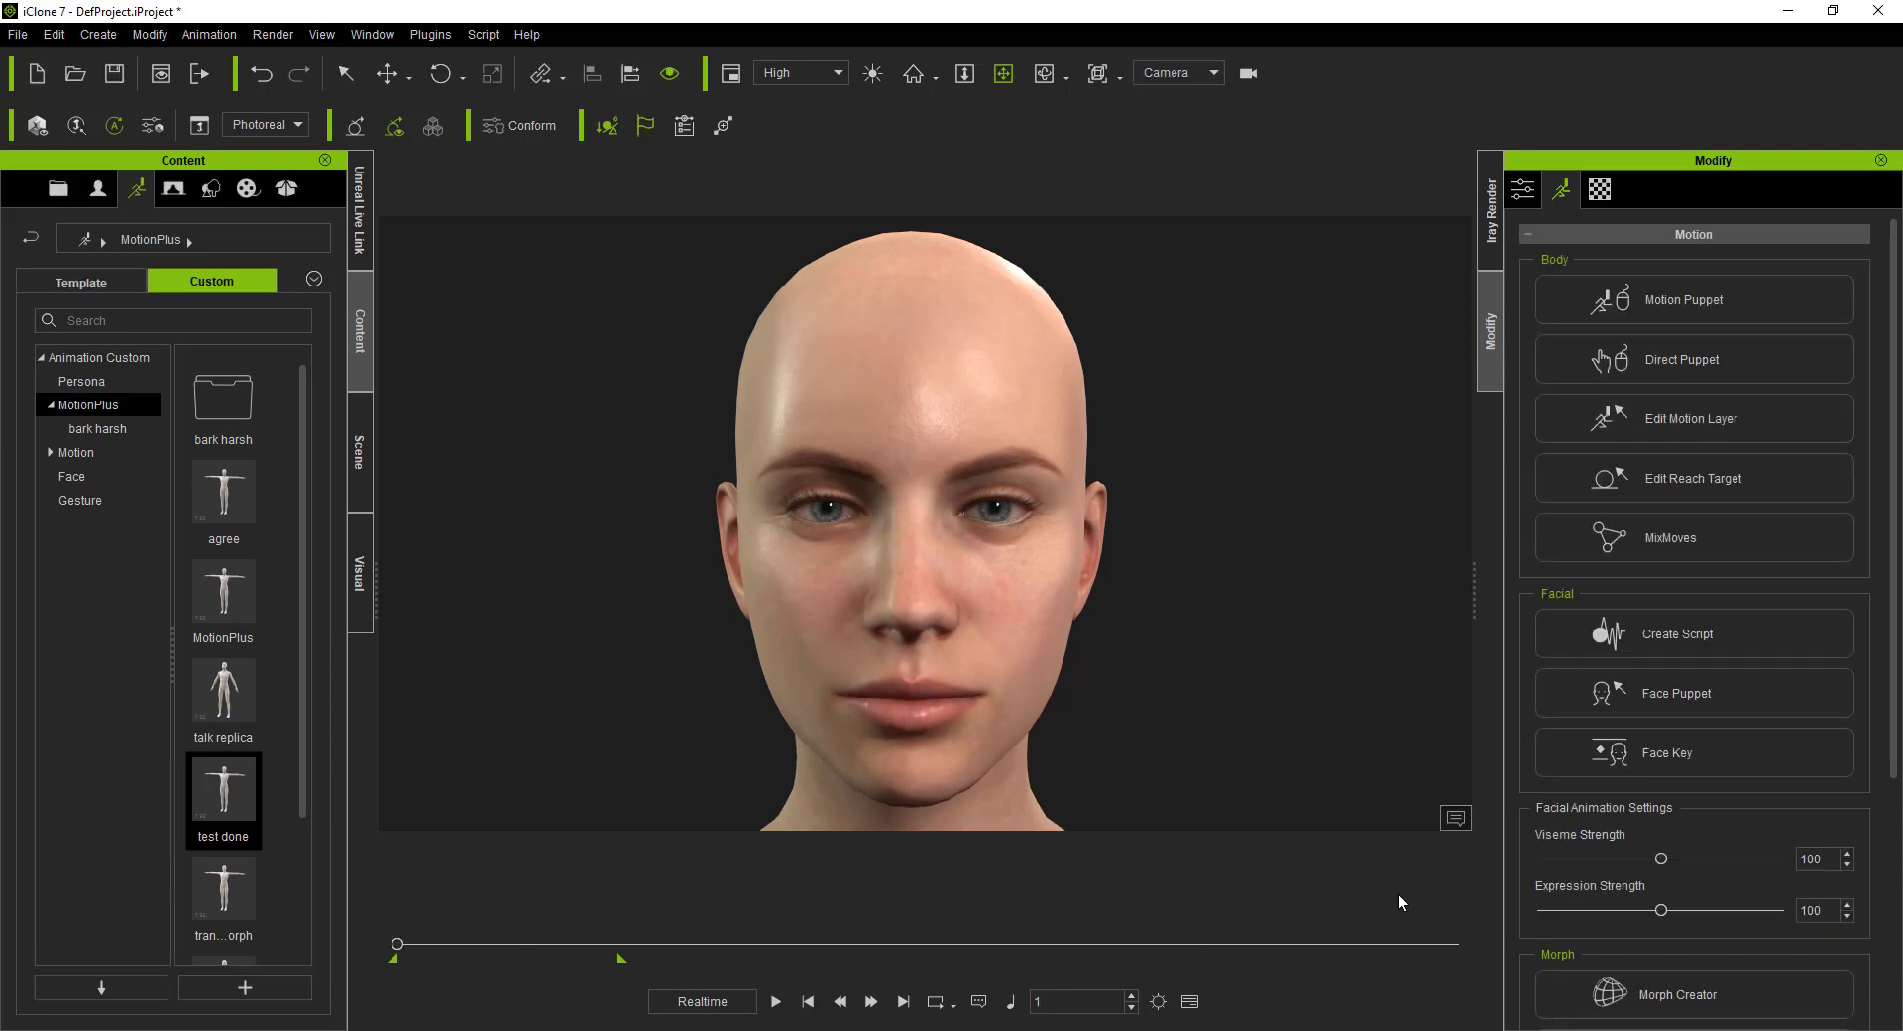
left_click_drag(1703, 907, 1883, 901)
Step: Play the lip-sync twice to review it with Viseme Strength 112, then bring up Face Key
left_click(776, 1002)
left_click(776, 1002)
left_click(1667, 758)
Step: Apply the 01-Happy style's 6_Happy expression at Expressiveness 37, check it, and close Face Key
left_click(1403, 160)
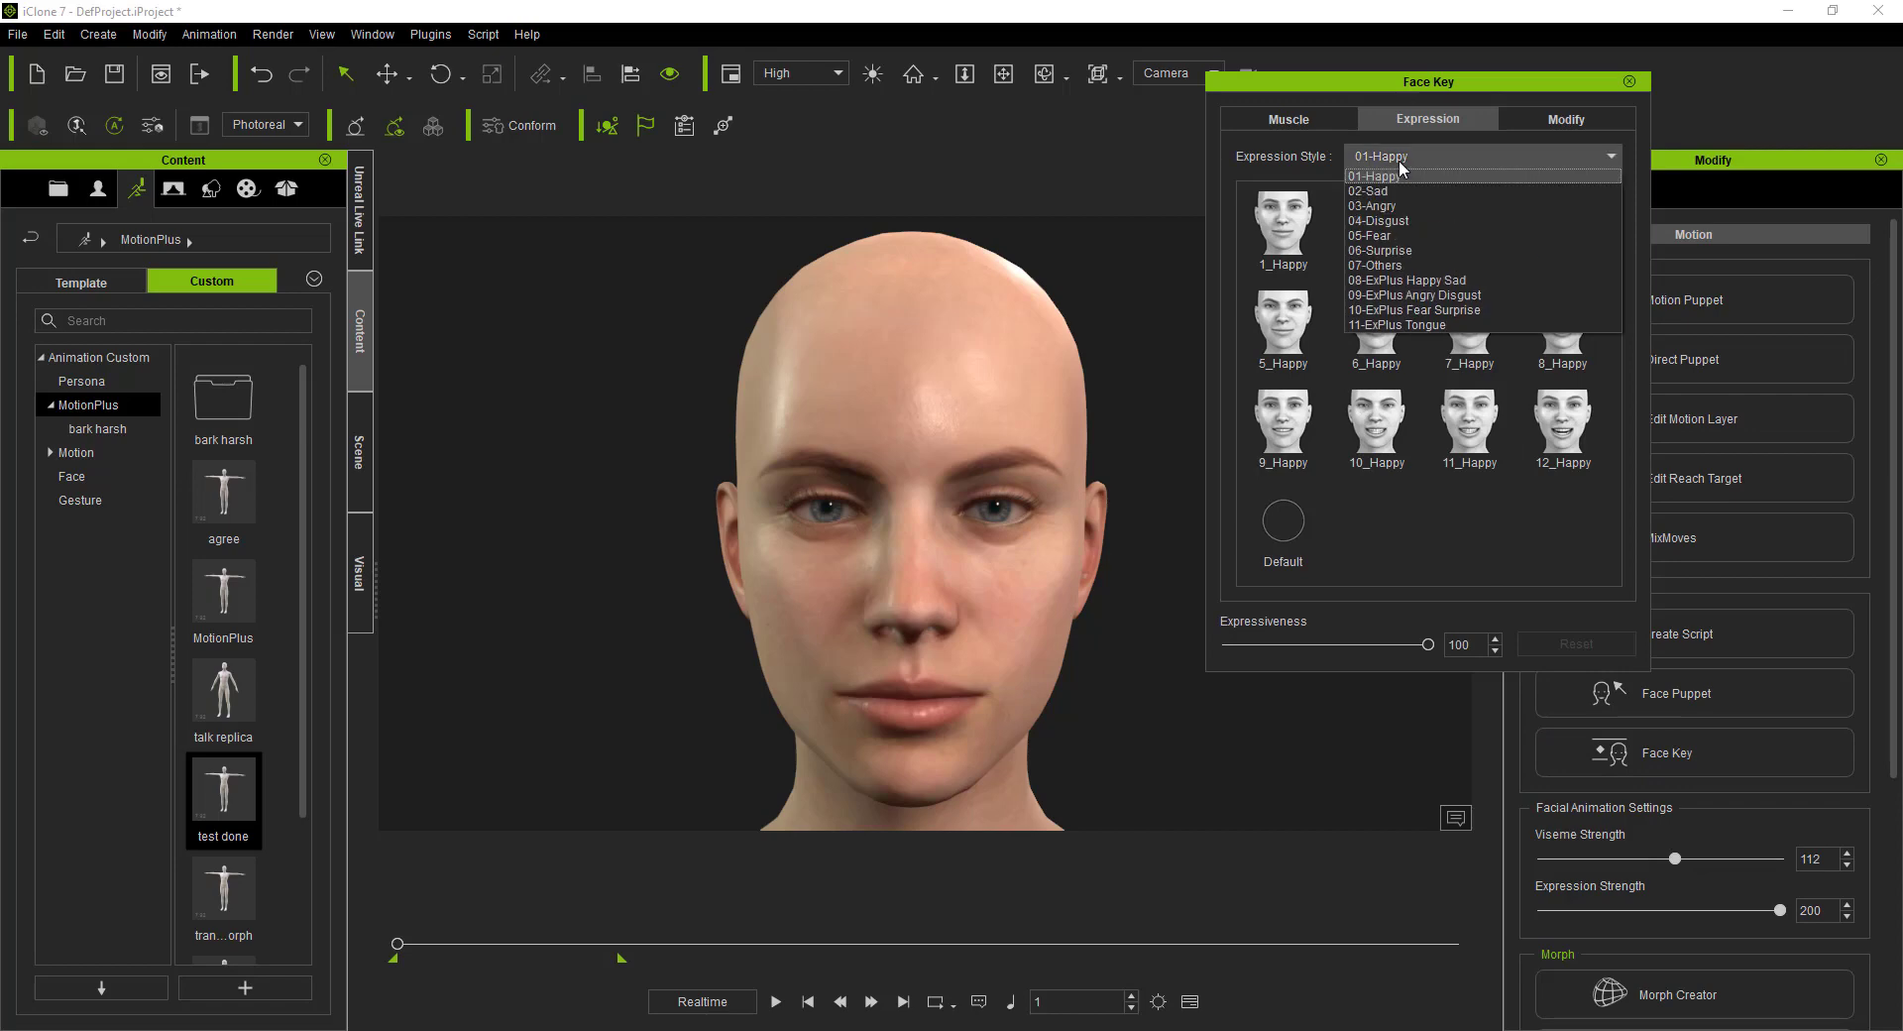
left_click(1397, 174)
left_click(1363, 317)
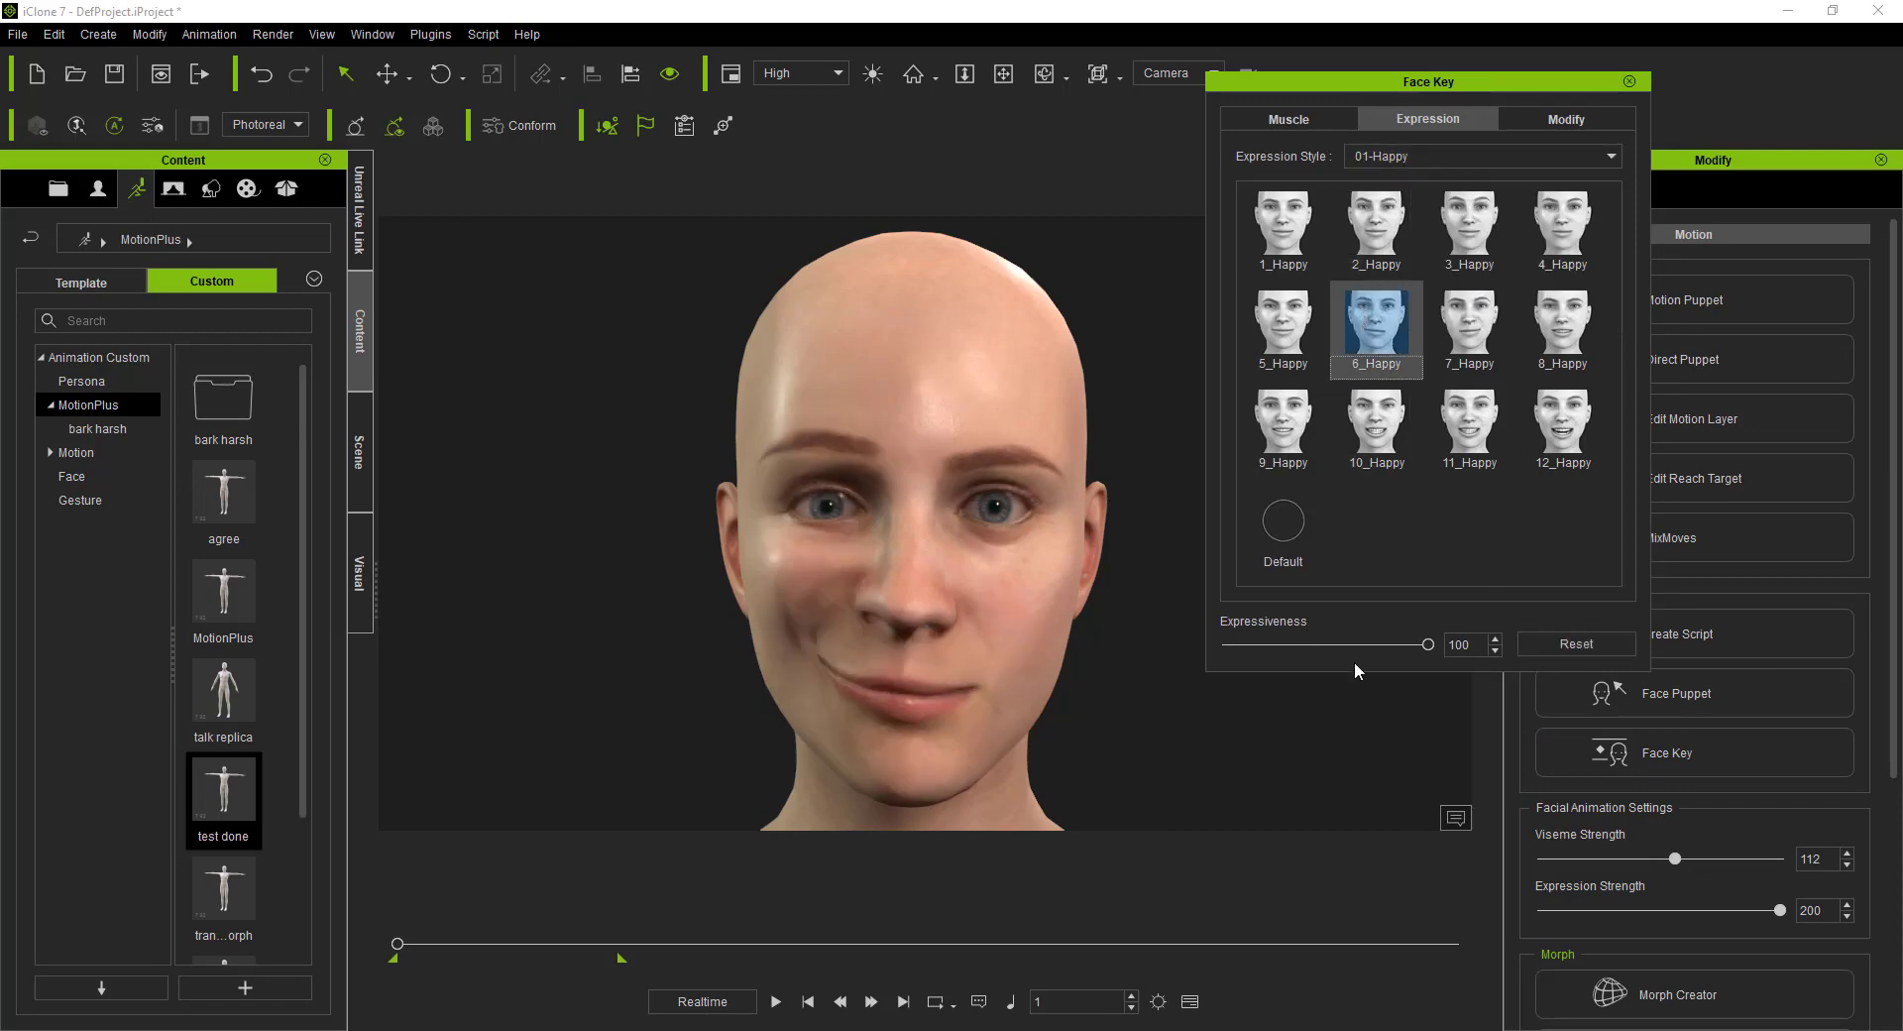
left_click_drag(1428, 645, 1295, 662)
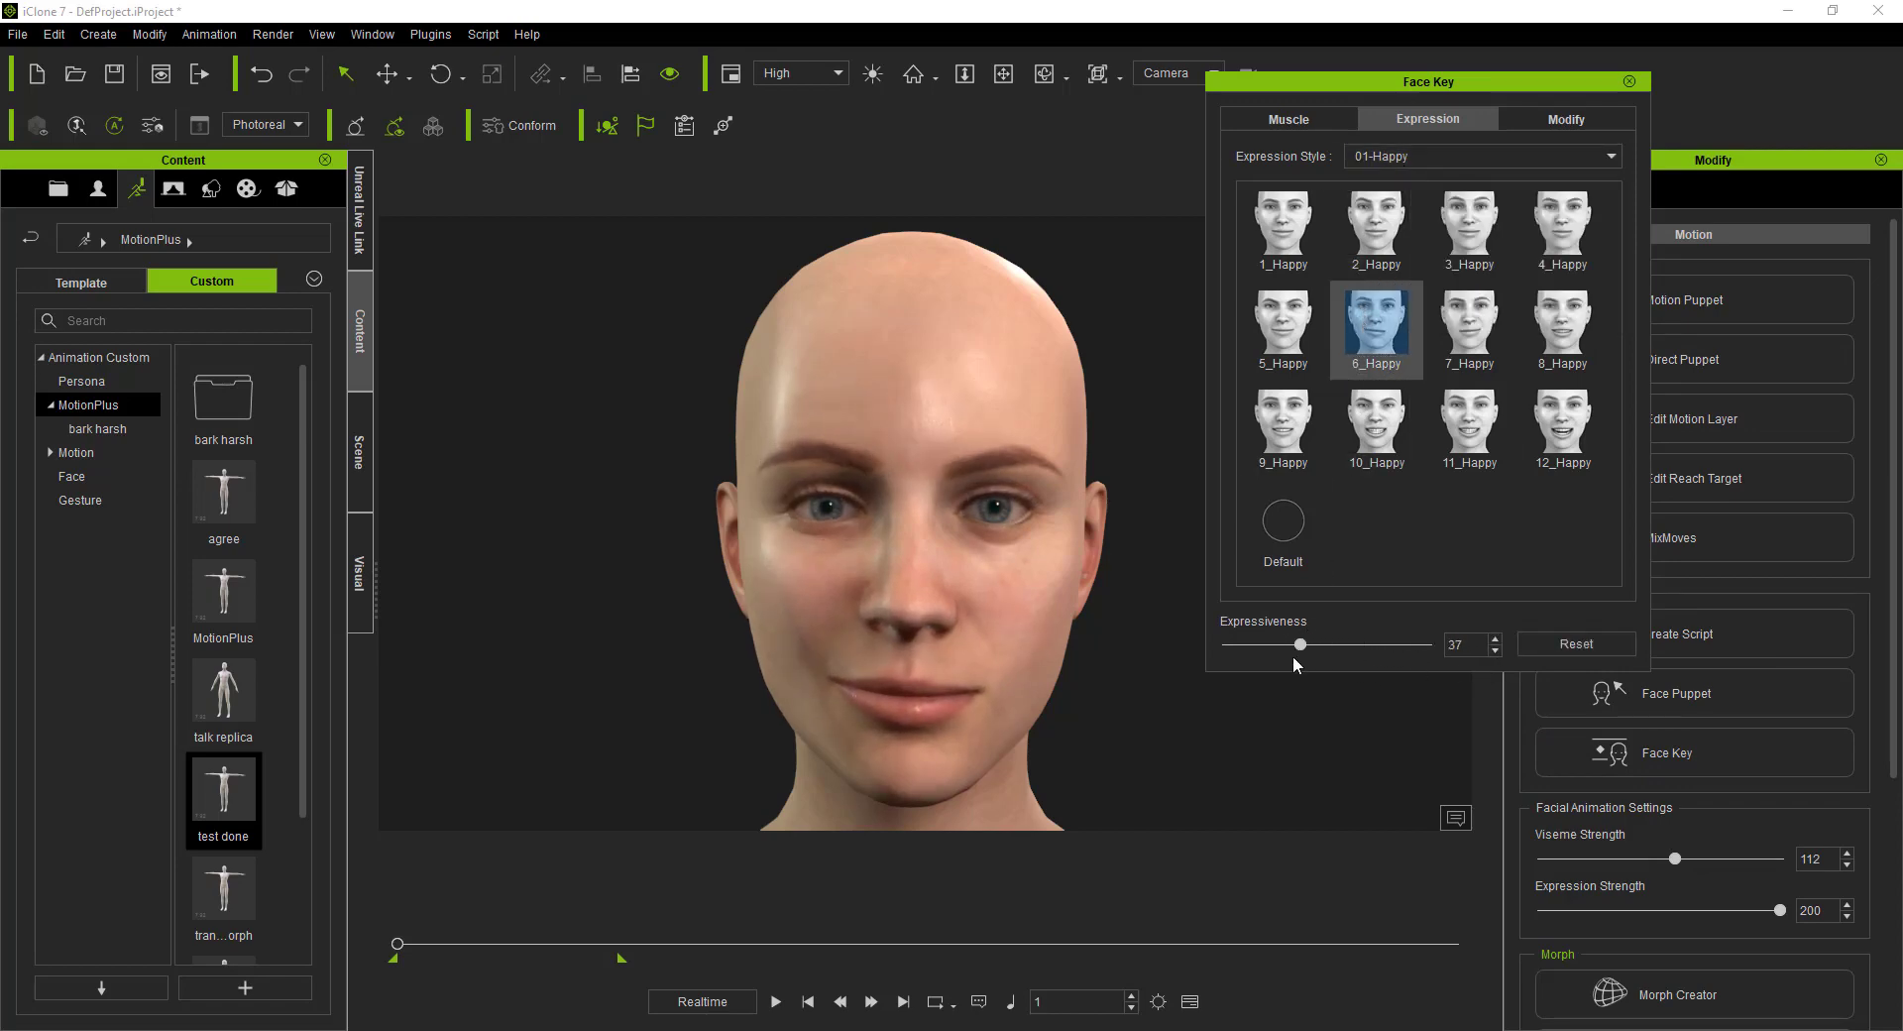
left_click(776, 1001)
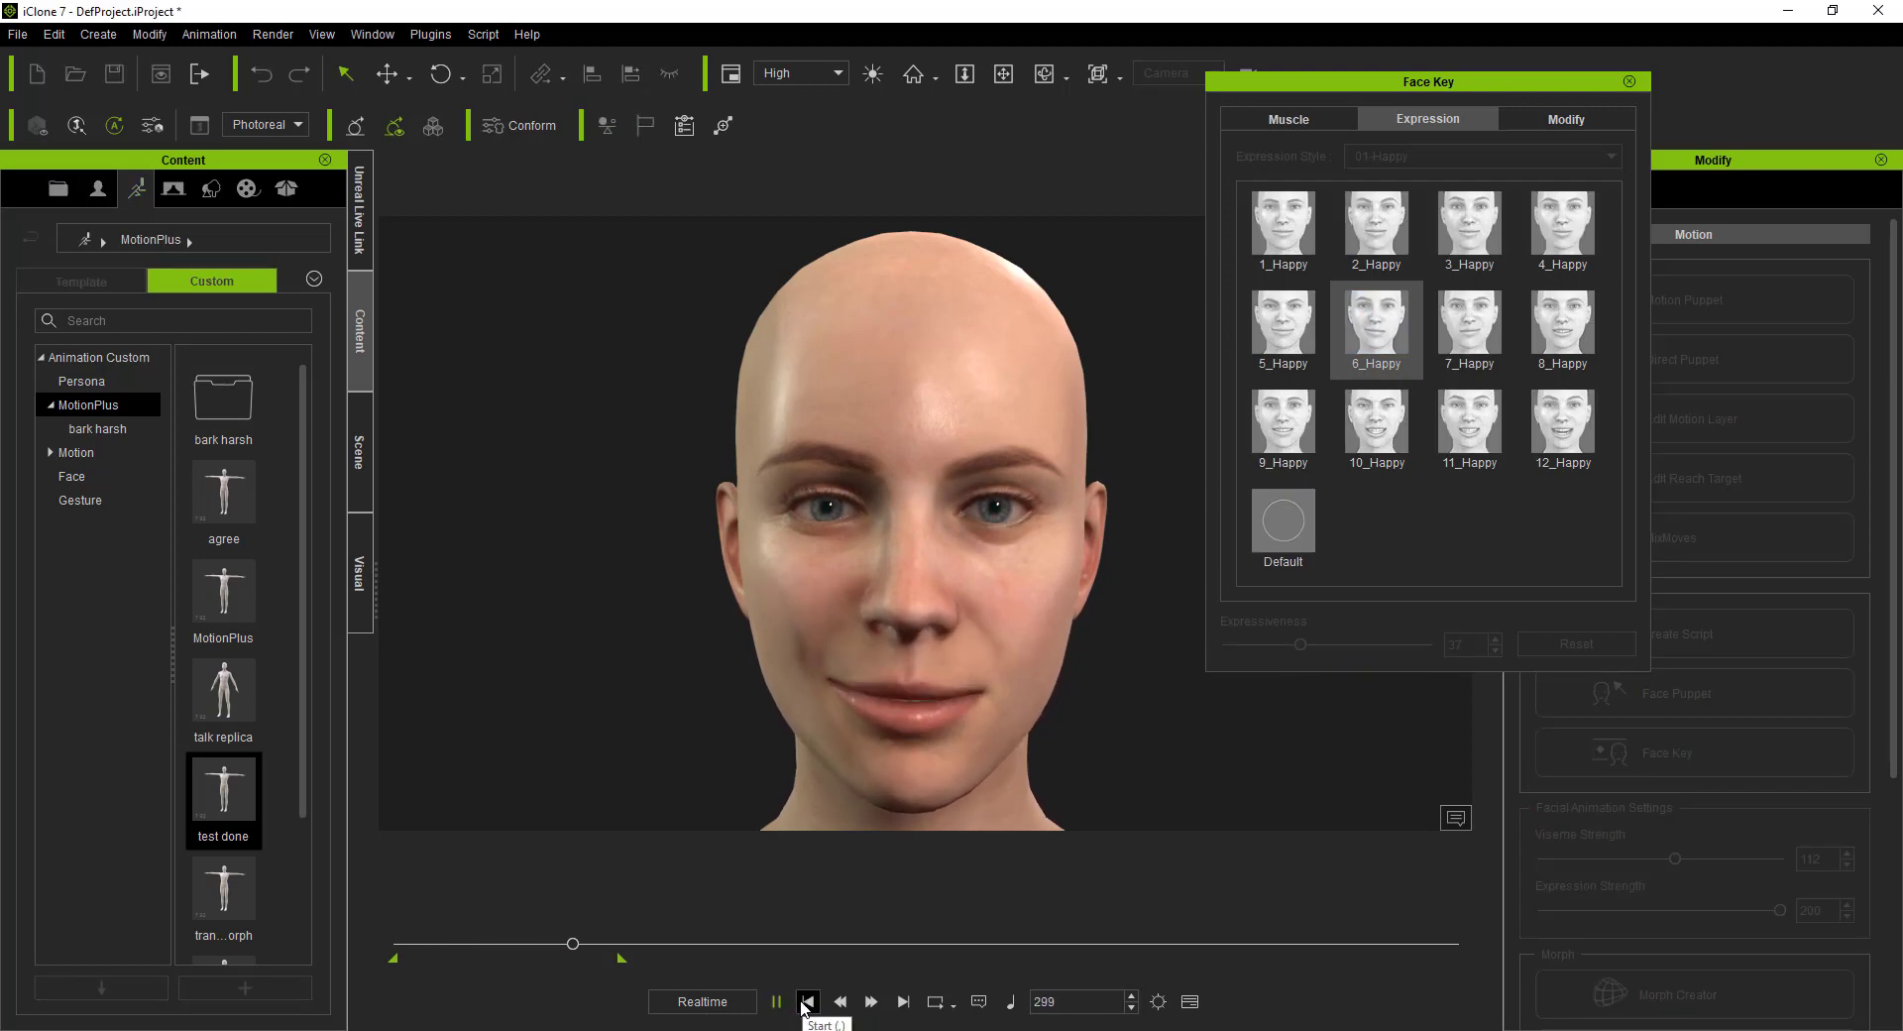
left_click(807, 1001)
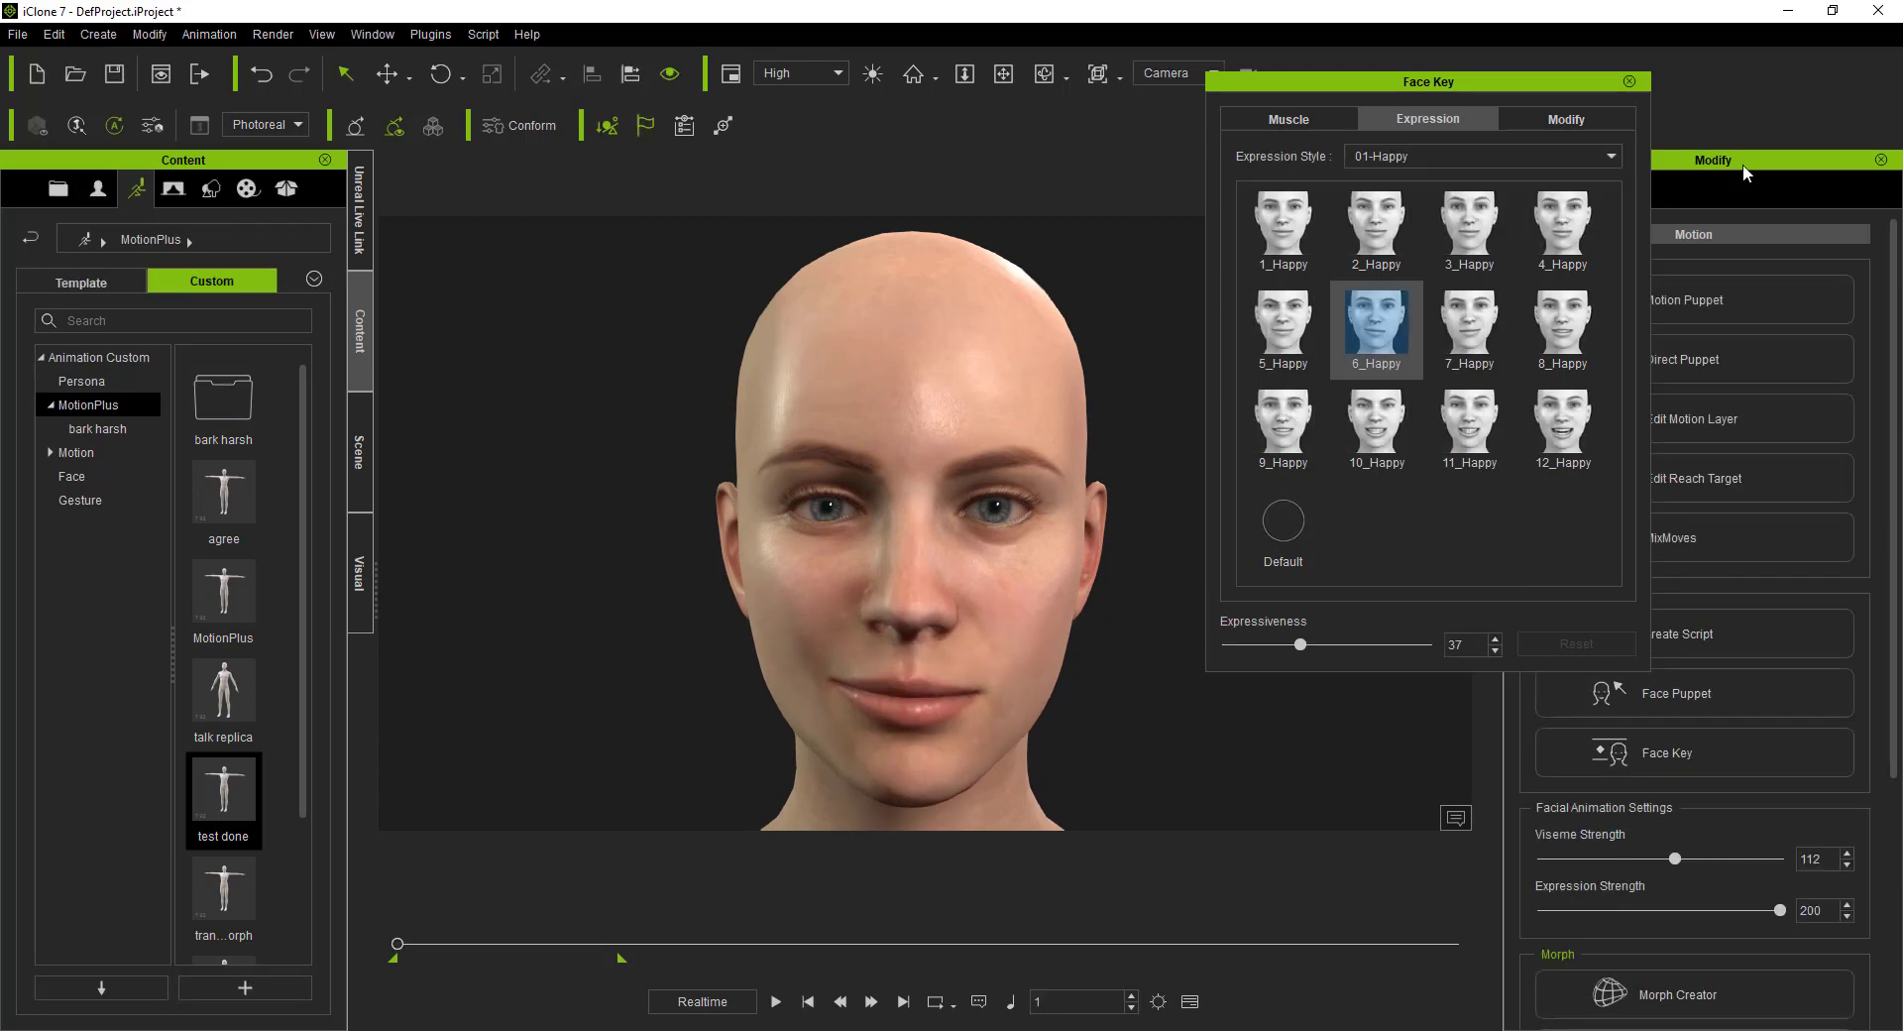
left_click(1628, 81)
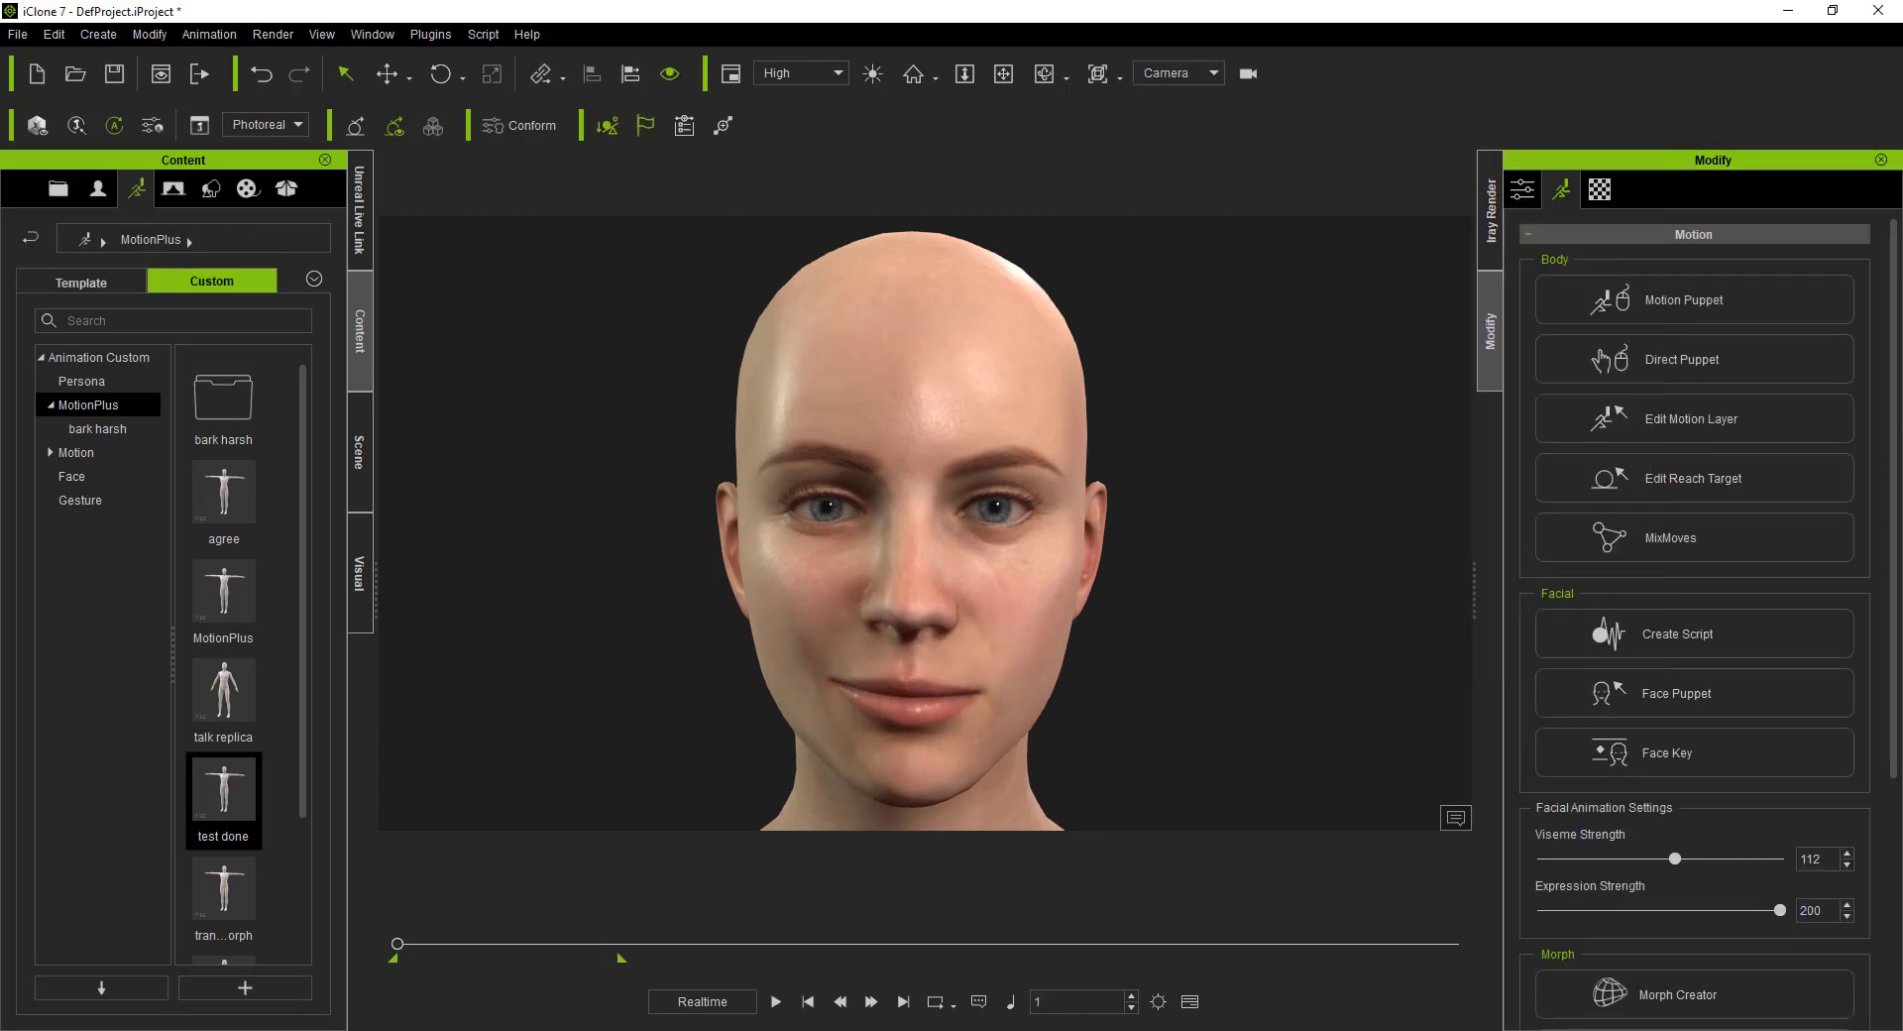